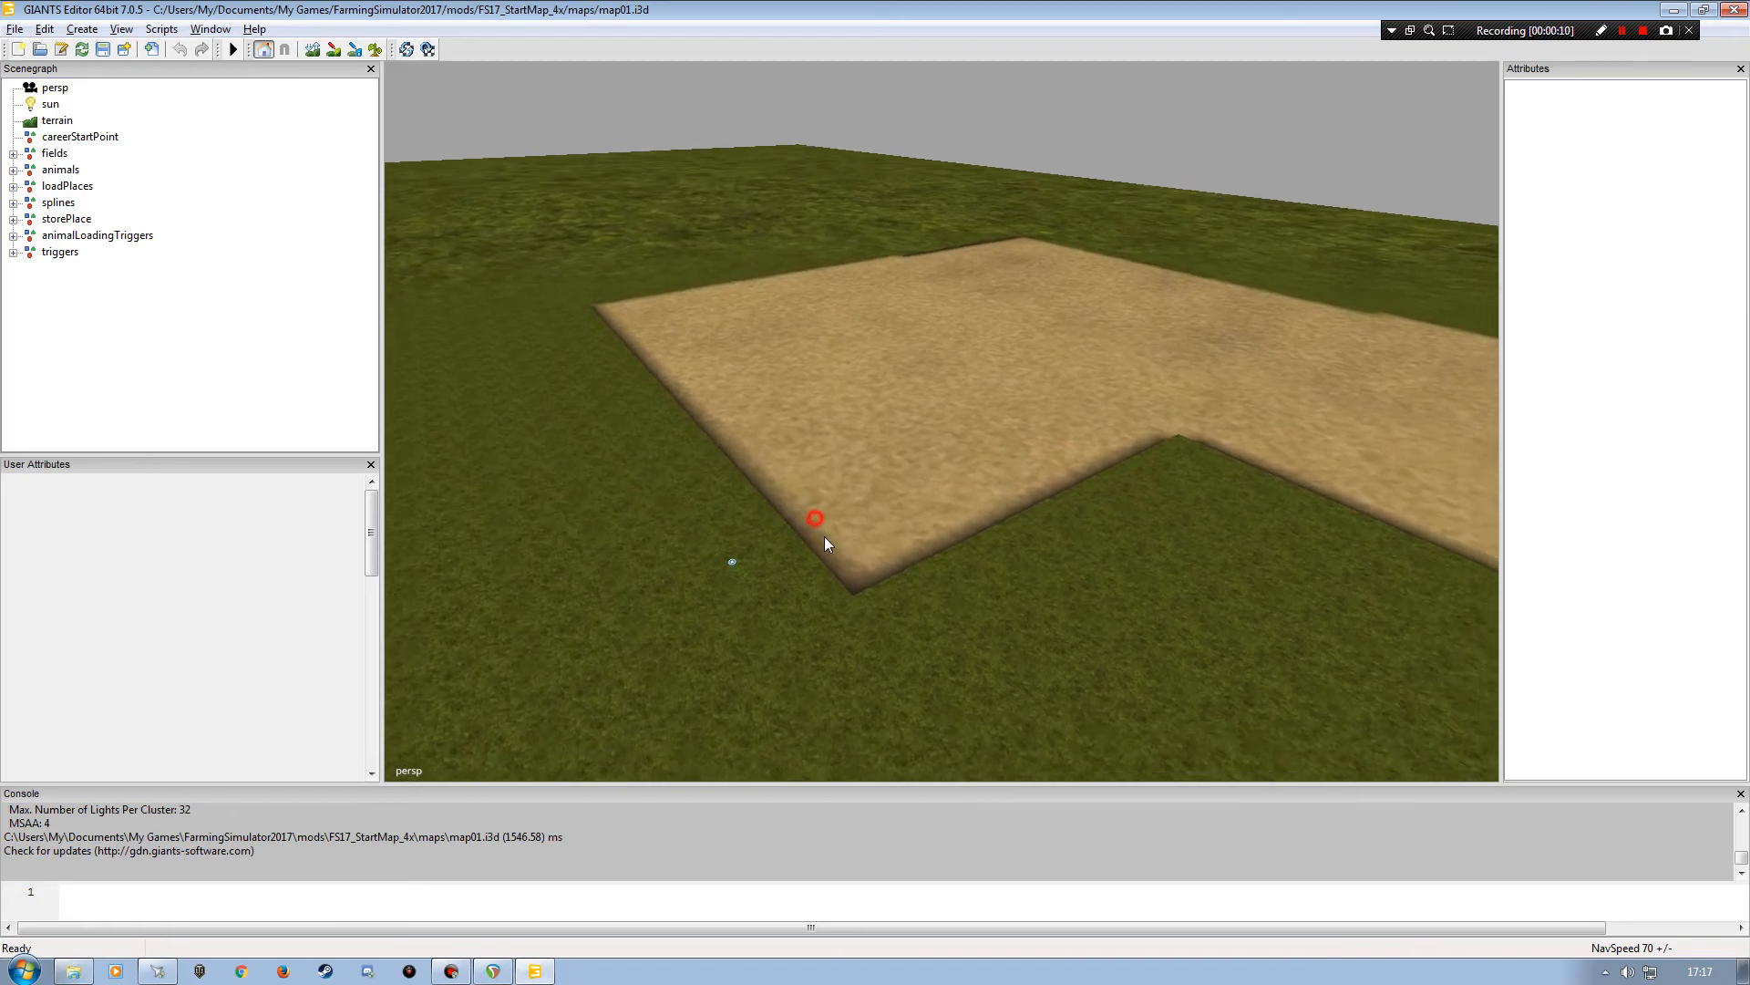
# - Inspect the existing L-shaped field and the crop growing on it from several sides and distances
pyautogui.keyDown('alt'); pyautogui.moveTo(785, 539); pyautogui.dragTo(926, 550); pyautogui.keyUp('alt')
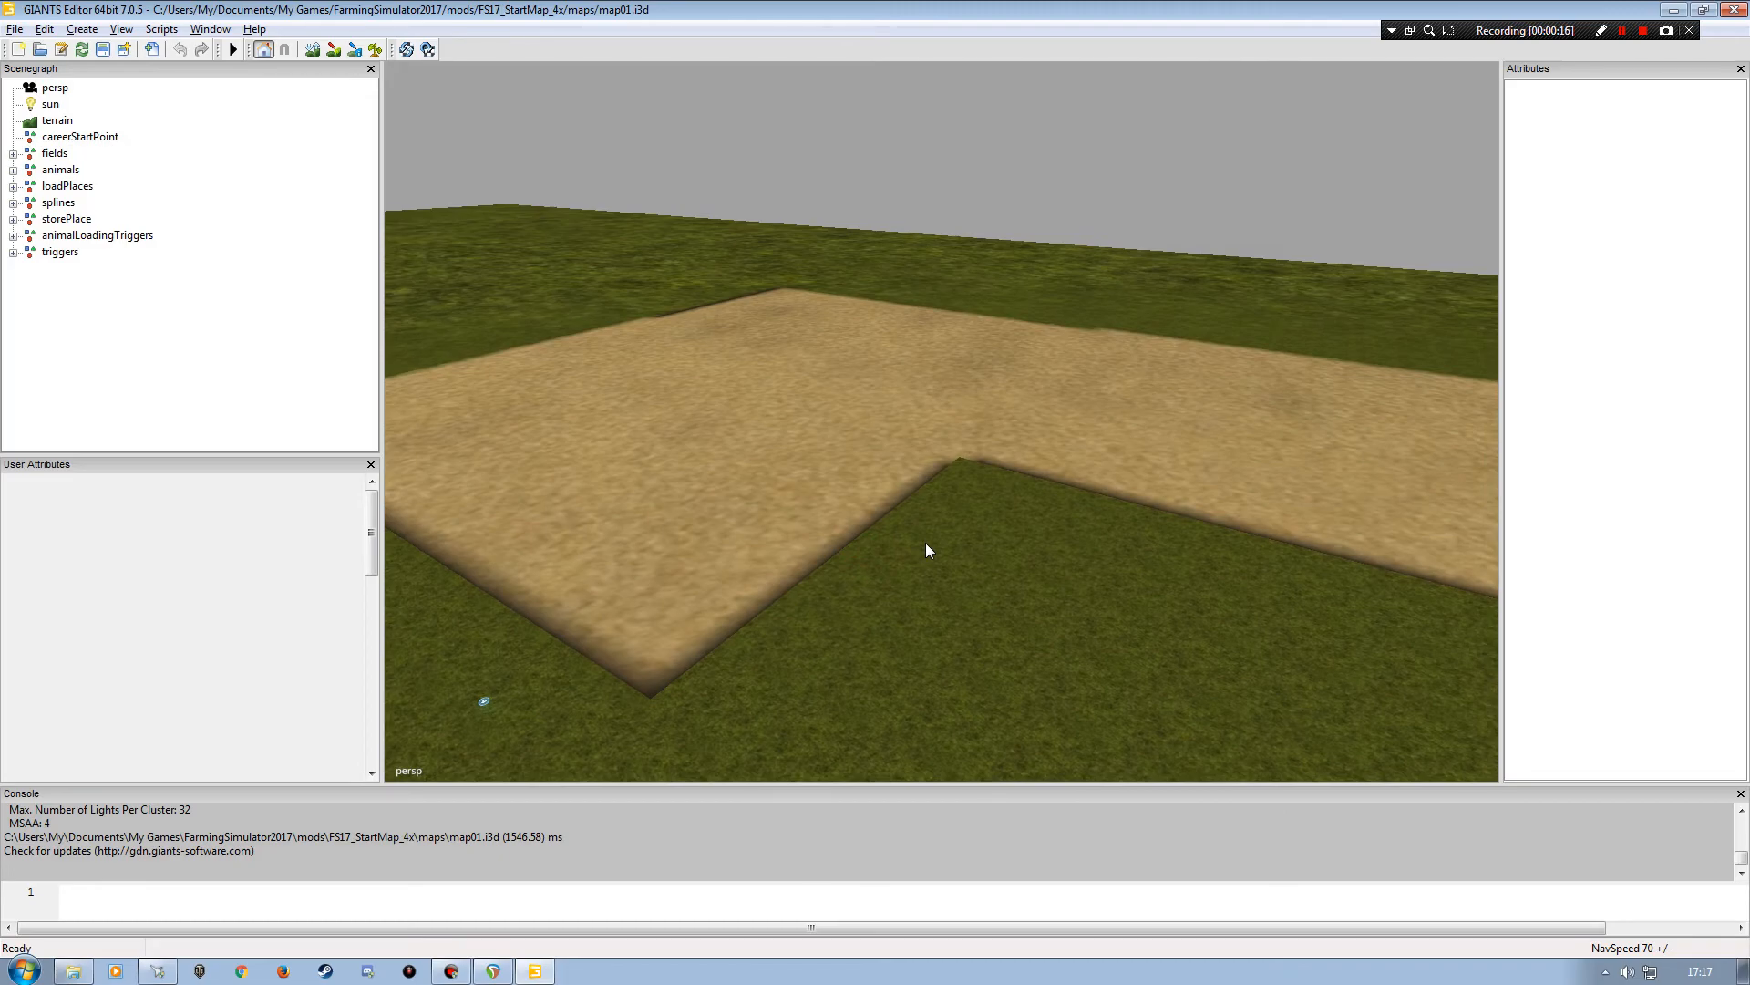
pyautogui.keyDown('alt'); pyautogui.moveTo(926, 550); pyautogui.dragTo(958, 607); pyautogui.keyUp('alt')
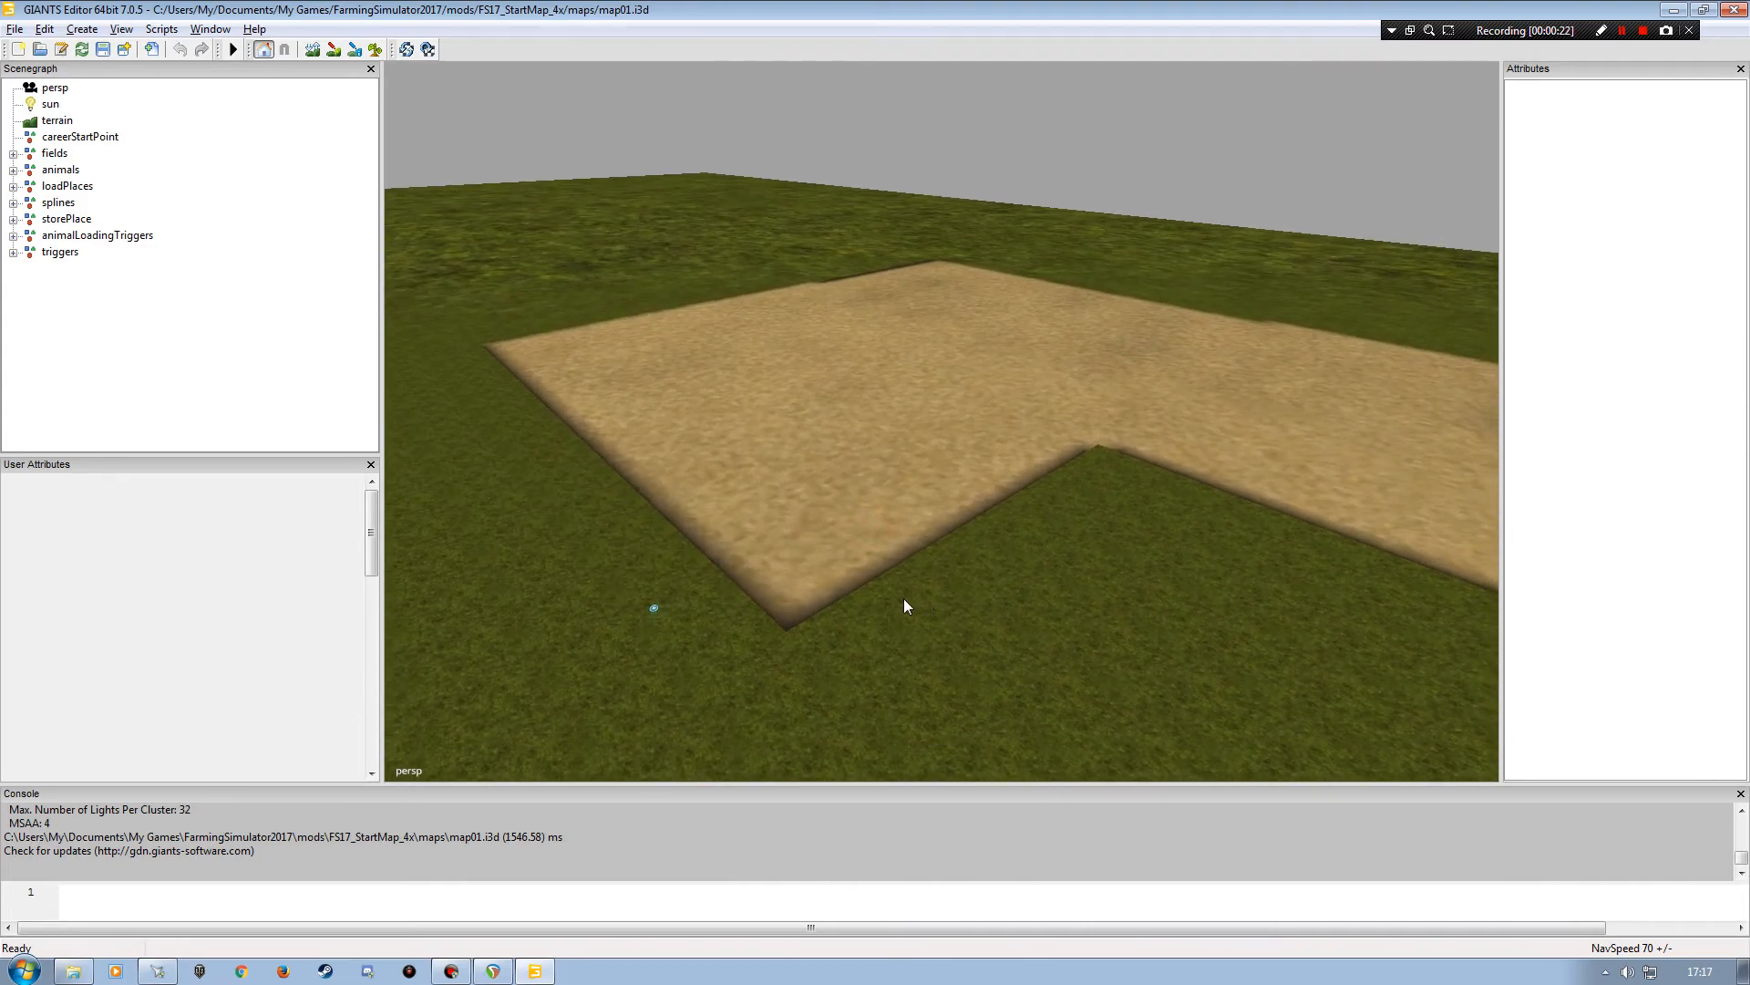
pyautogui.moveTo(837, 558)
pyautogui.keyDown('alt'); pyautogui.mouseDown()
pyautogui.moveTo(928, 572)
pyautogui.moveTo(834, 573)
pyautogui.mouseUp(); pyautogui.keyUp('alt')
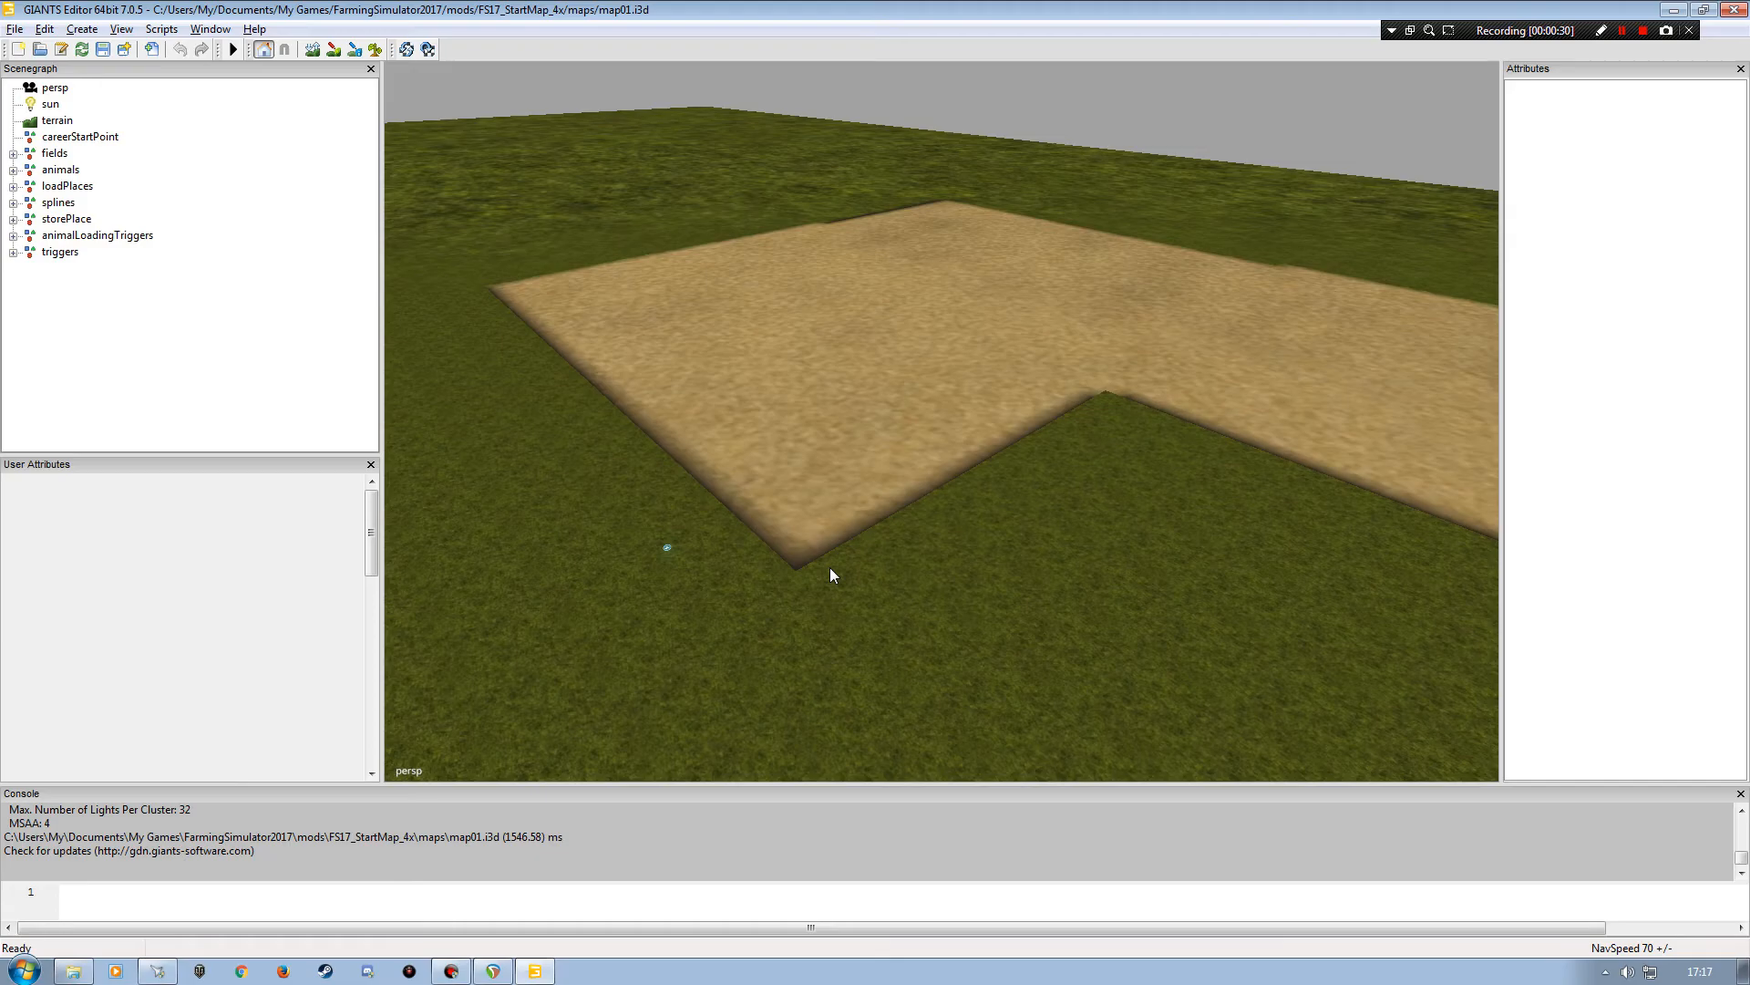
pyautogui.keyDown('alt'); pyautogui.moveTo(944, 566); pyautogui.dragTo(875, 476); pyautogui.keyUp('alt')
pyautogui.keyDown('alt'); pyautogui.moveTo(875, 477); pyautogui.dragTo(764, 370, button='right'); pyautogui.keyUp('alt')
pyautogui.keyDown('alt'); pyautogui.moveTo(957, 508); pyautogui.dragTo(1097, 495); pyautogui.keyUp('alt')
pyautogui.keyDown('alt'); pyautogui.moveTo(1098, 496); pyautogui.dragTo(1157, 337, button='right'); pyautogui.keyUp('alt')
pyautogui.keyDown('alt'); pyautogui.moveTo(1157, 338); pyautogui.dragTo(793, 370); pyautogui.keyUp('alt')
pyautogui.keyDown('alt'); pyautogui.moveTo(993, 367); pyautogui.dragTo(883, 375, button='right'); pyautogui.keyUp('alt')
pyautogui.keyDown('alt'); pyautogui.moveTo(926, 391); pyautogui.dragTo(1016, 414); pyautogui.keyUp('alt')
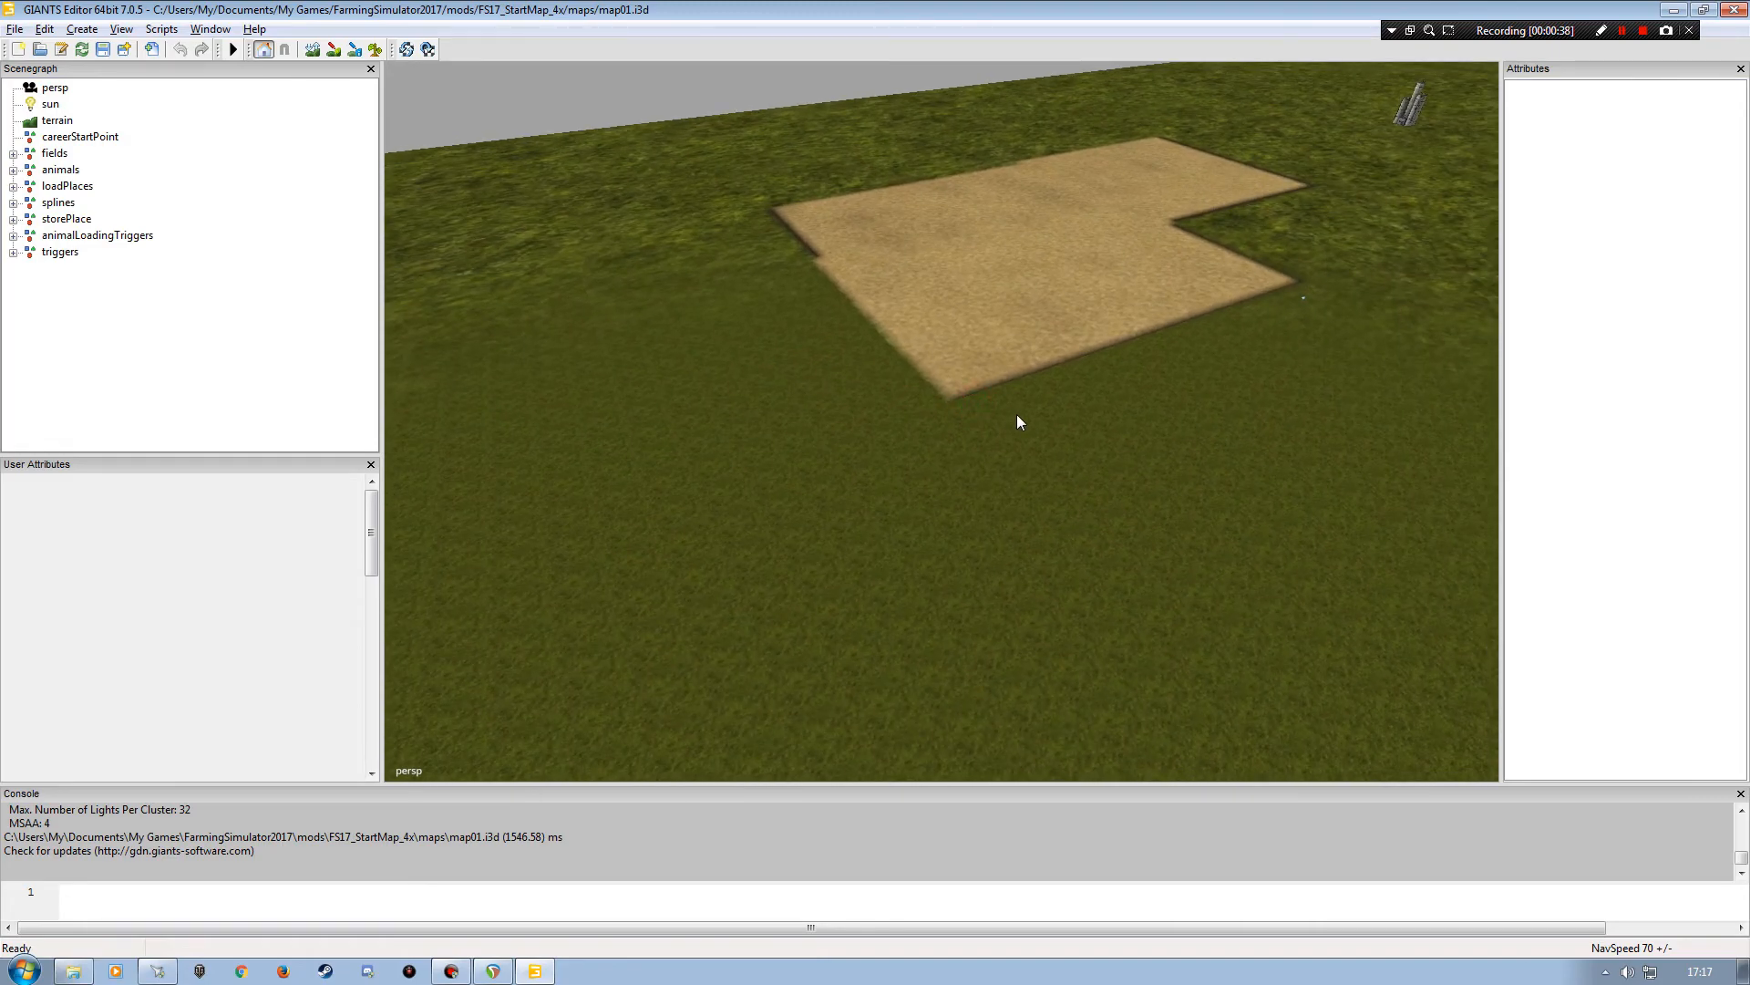
pyautogui.keyDown('alt'); pyautogui.moveTo(1015, 414); pyautogui.dragTo(733, 418); pyautogui.keyUp('alt')
pyautogui.keyDown('alt'); pyautogui.moveTo(732, 418); pyautogui.dragTo(711, 345, button='right'); pyautogui.keyUp('alt')
pyautogui.keyDown('alt'); pyautogui.moveTo(665, 382); pyautogui.dragTo(956, 395); pyautogui.keyUp('alt')
pyautogui.keyDown('alt'); pyautogui.moveTo(977, 388); pyautogui.dragTo(884, 386, button='right'); pyautogui.keyUp('alt')
pyautogui.keyDown('alt'); pyautogui.moveTo(930, 391); pyautogui.dragTo(945, 467); pyautogui.keyUp('alt')
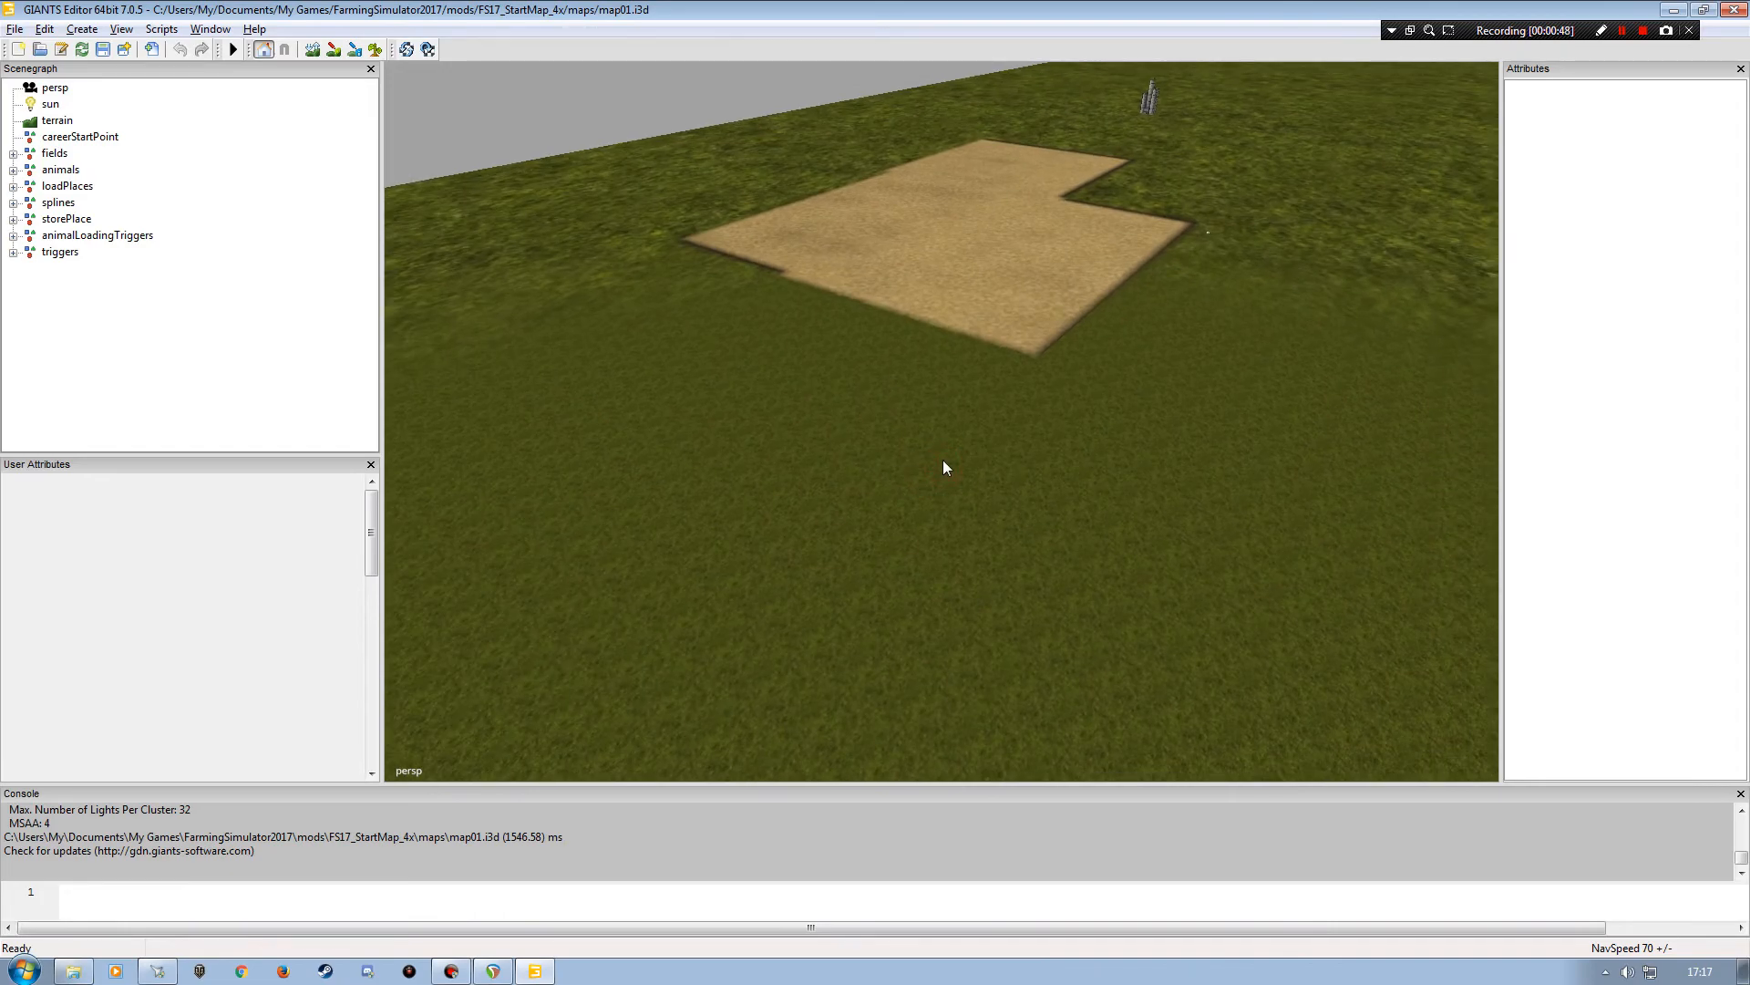
pyautogui.keyDown('alt'); pyautogui.moveTo(944, 466); pyautogui.dragTo(904, 495); pyautogui.keyUp('alt')
pyautogui.keyDown('alt'); pyautogui.moveTo(901, 487); pyautogui.dragTo(938, 312, button='right'); pyautogui.keyUp('alt')
pyautogui.keyDown('alt'); pyautogui.moveTo(938, 311); pyautogui.dragTo(615, 554); pyautogui.keyUp('alt')
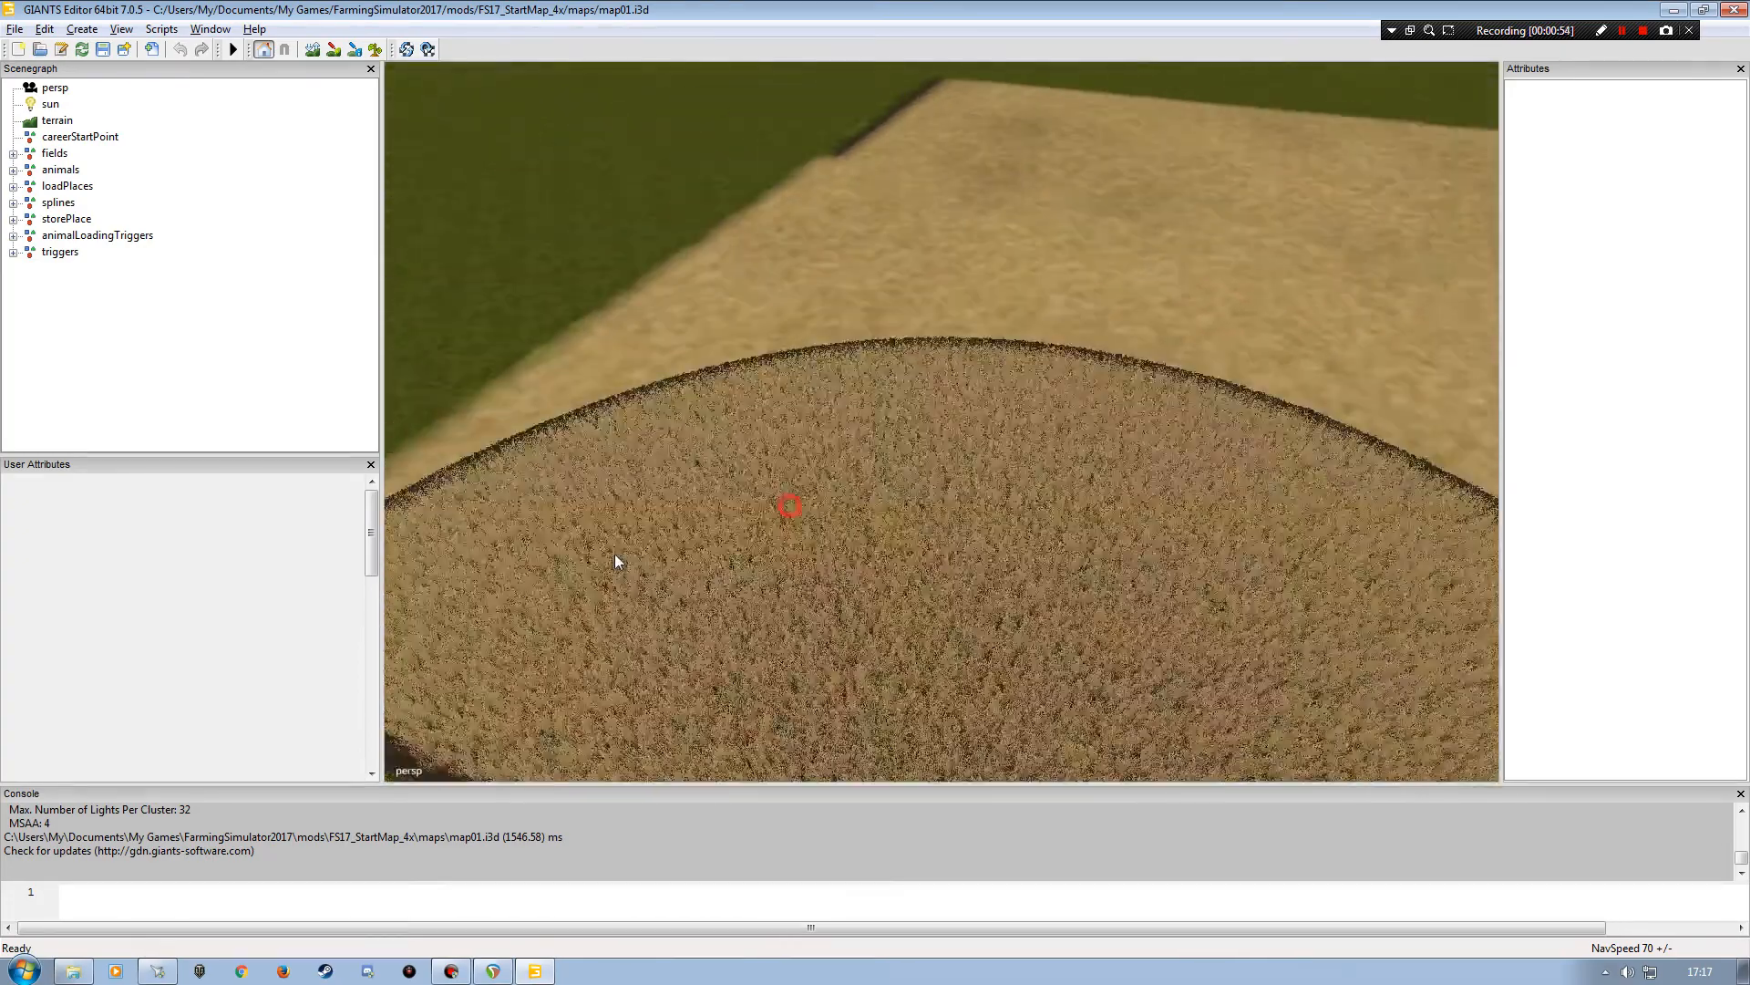
pyautogui.keyDown('alt'); pyautogui.moveTo(614, 554); pyautogui.dragTo(709, 516, button='right'); pyautogui.keyUp('alt')
pyautogui.keyDown('alt'); pyautogui.moveTo(709, 516); pyautogui.dragTo(565, 516); pyautogui.keyUp('alt')
pyautogui.keyDown('alt'); pyautogui.moveTo(861, 512); pyautogui.dragTo(1234, 484); pyautogui.keyUp('alt')
pyautogui.keyDown('alt'); pyautogui.moveTo(1237, 483); pyautogui.dragTo(953, 491, button='right'); pyautogui.keyUp('alt')
pyautogui.keyDown('alt'); pyautogui.moveTo(954, 490); pyautogui.dragTo(872, 468); pyautogui.keyUp('alt')
pyautogui.keyDown('alt'); pyautogui.moveTo(873, 468); pyautogui.dragTo(918, 407, button='right'); pyautogui.keyUp('alt')
pyautogui.keyDown('alt'); pyautogui.moveTo(918, 406); pyautogui.dragTo(958, 474); pyautogui.keyUp('alt')
pyautogui.keyDown('alt'); pyautogui.moveTo(958, 474); pyautogui.dragTo(914, 473, button='right'); pyautogui.keyUp('alt')
pyautogui.keyDown('alt'); pyautogui.moveTo(914, 473); pyautogui.dragTo(842, 481); pyautogui.keyUp('alt')
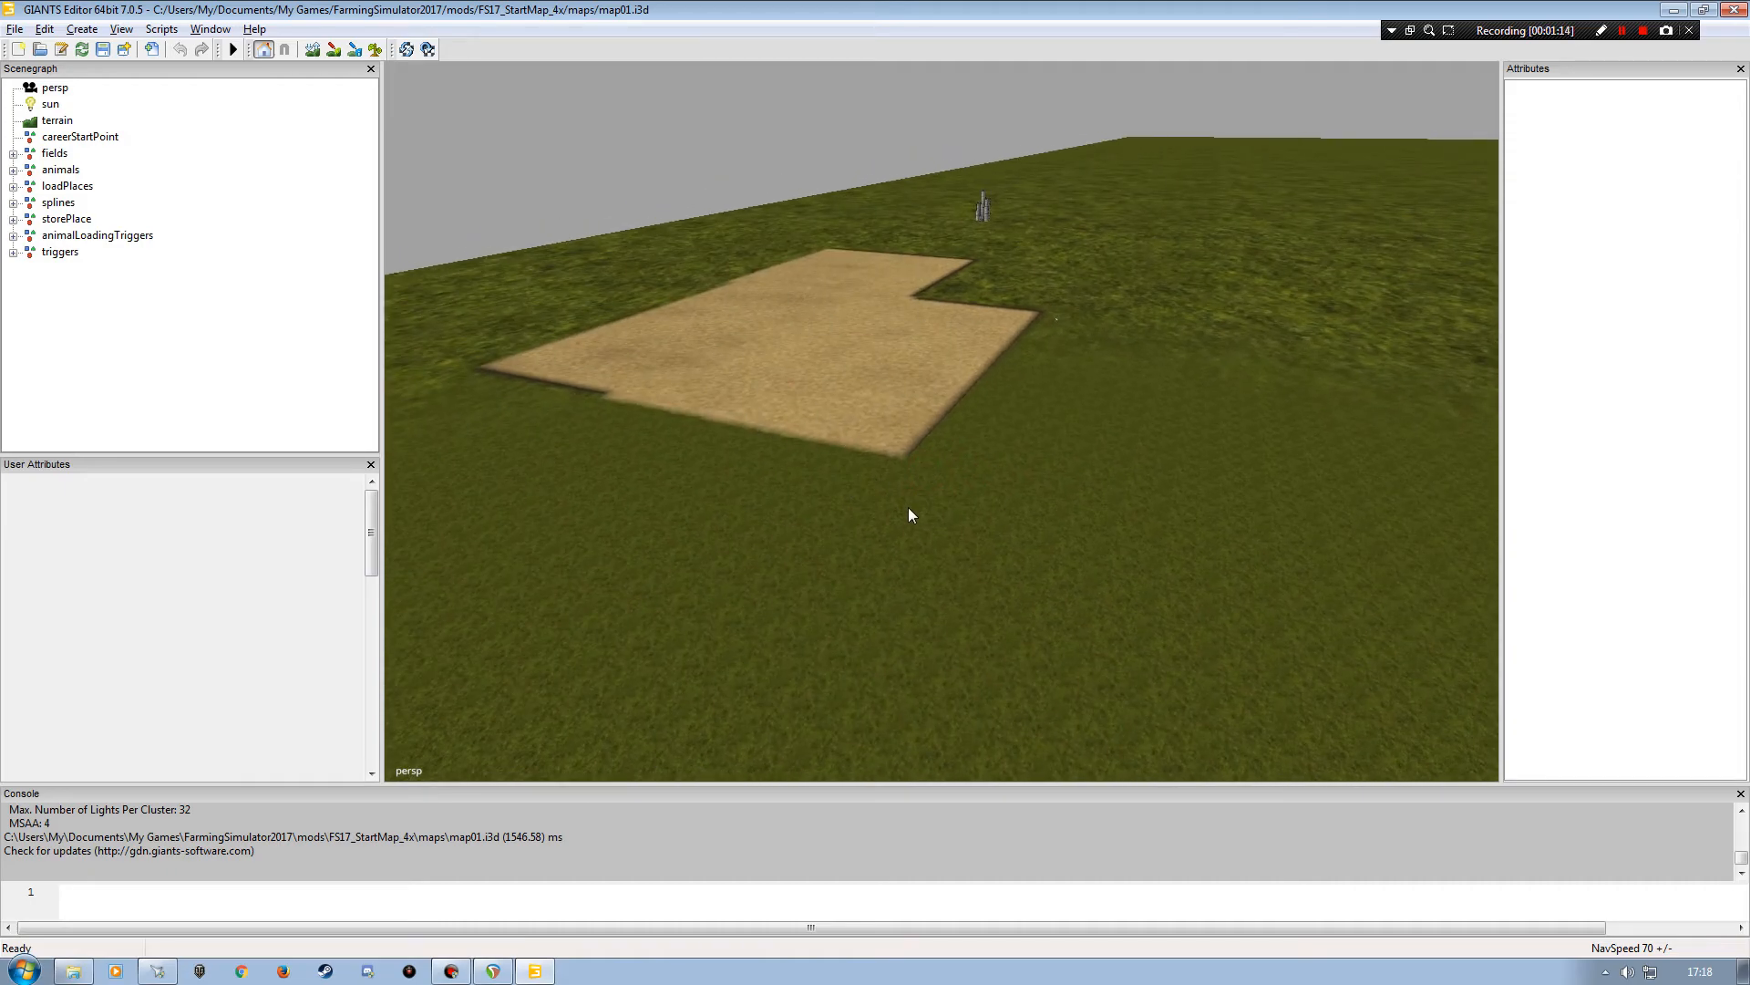
pyautogui.moveTo(910, 515)
pyautogui.keyDown('alt'); pyautogui.mouseDown()
pyautogui.moveTo(840, 516)
pyautogui.moveTo(916, 509)
pyautogui.mouseUp(); pyautogui.keyUp('alt')
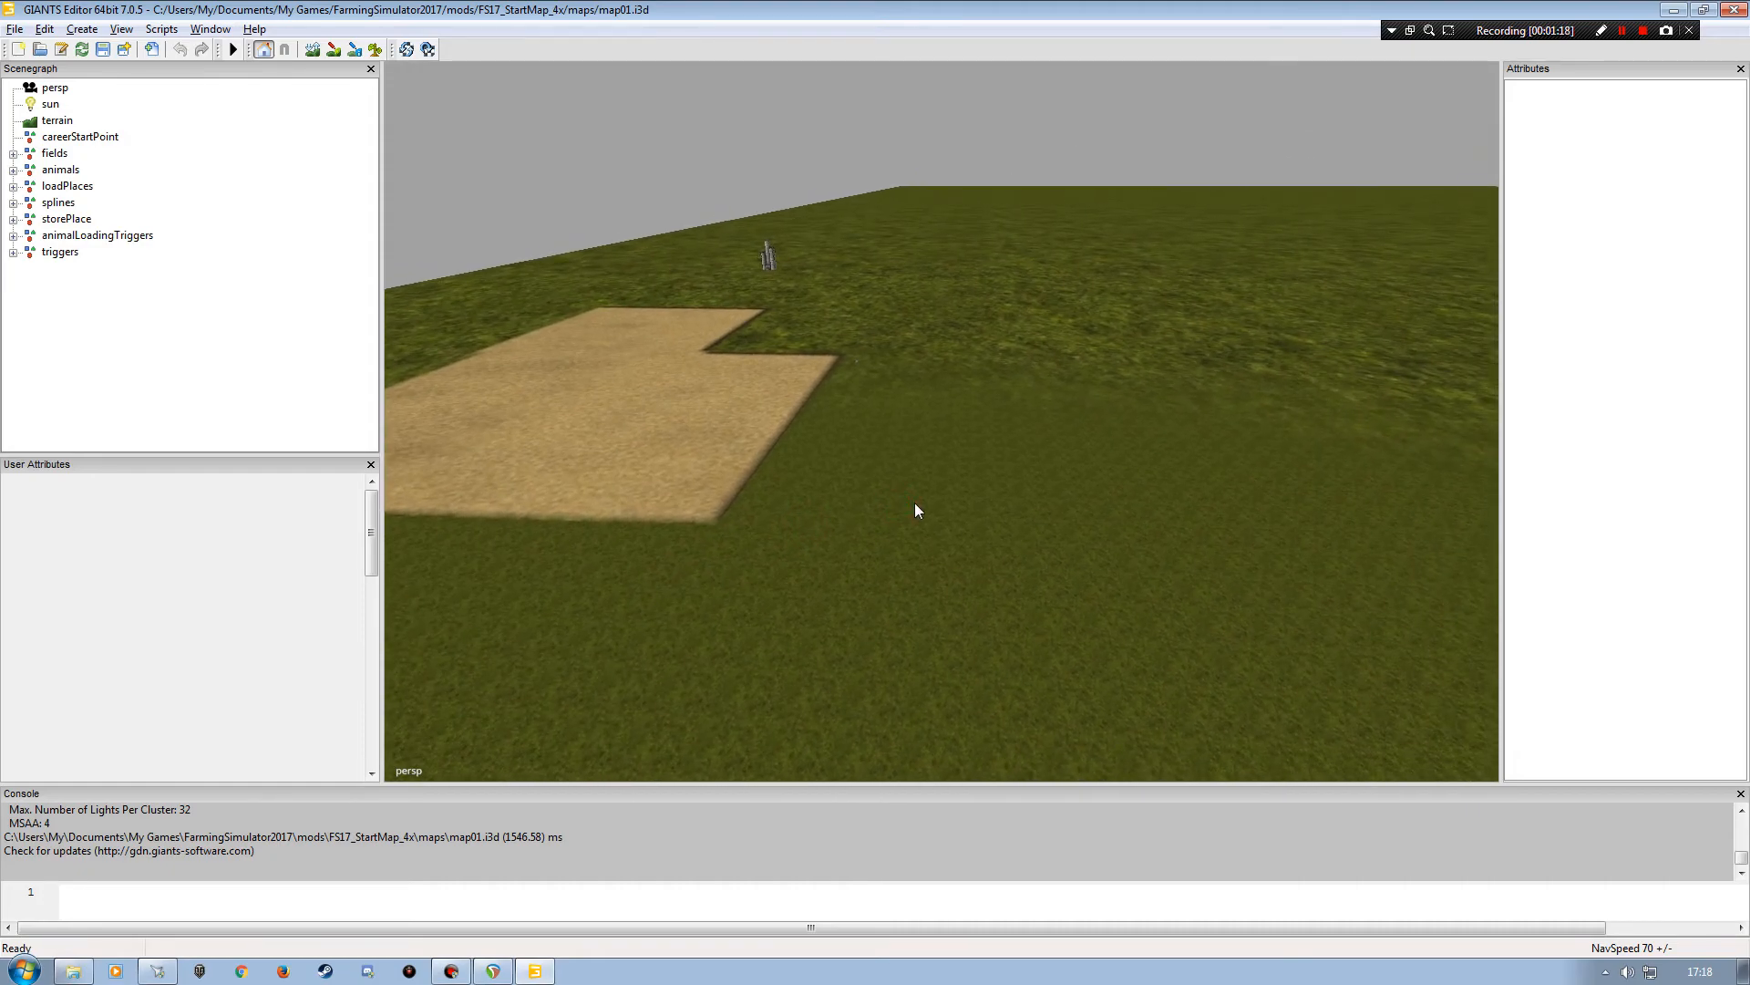
pyautogui.keyDown('alt'); pyautogui.moveTo(915, 503); pyautogui.dragTo(819, 492); pyautogui.keyUp('alt')
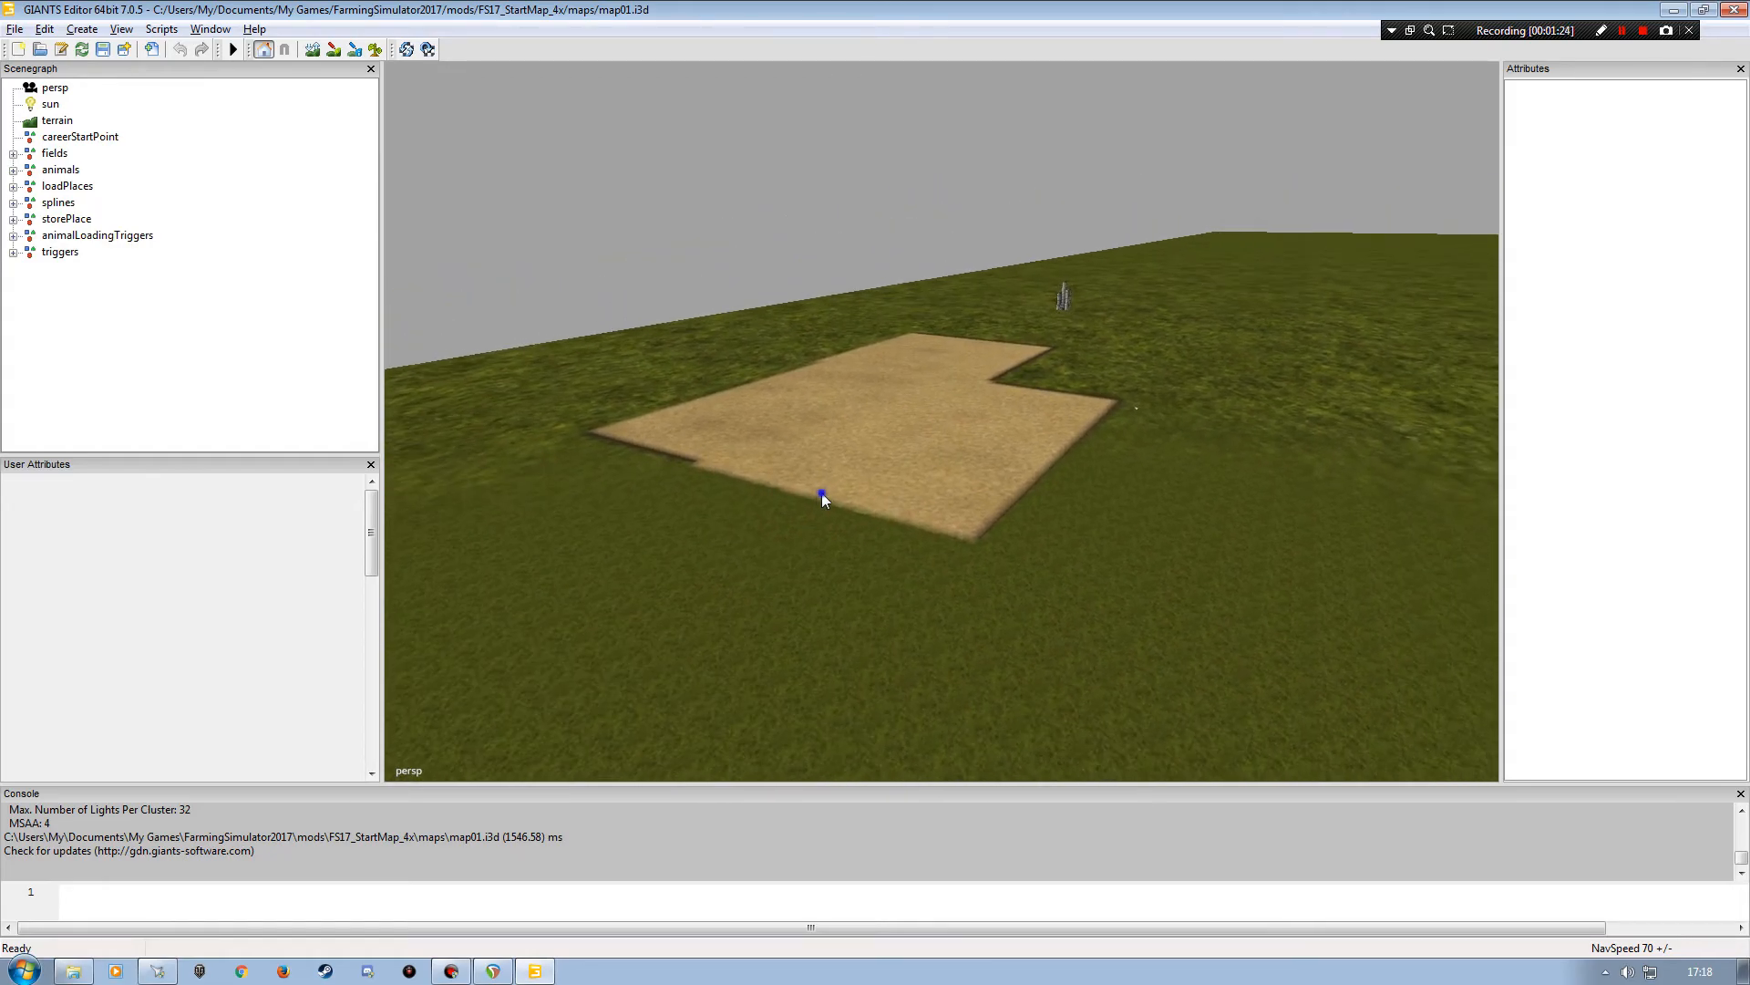
pyautogui.keyDown('alt'); pyautogui.moveTo(838, 511); pyautogui.dragTo(861, 441, button='right'); pyautogui.keyUp('alt')
pyautogui.keyDown('alt'); pyautogui.moveTo(864, 480); pyautogui.dragTo(808, 517); pyautogui.keyUp('alt')
pyautogui.moveTo(897, 493)
pyautogui.keyDown('alt'); pyautogui.mouseDown()
pyautogui.moveTo(927, 501)
pyautogui.moveTo(812, 510)
pyautogui.mouseUp(); pyautogui.keyUp('alt')
pyautogui.scroll(-3, 919, 498)
pyautogui.keyDown('alt'); pyautogui.moveTo(946, 518); pyautogui.dragTo(711, 469); pyautogui.keyUp('alt')
pyautogui.keyDown('alt'); pyautogui.moveTo(672, 476); pyautogui.dragTo(753, 328, button='right'); pyautogui.keyUp('alt')
pyautogui.keyDown('alt'); pyautogui.moveTo(769, 410); pyautogui.dragTo(1121, 430); pyautogui.keyUp('alt')
pyautogui.keyDown('alt'); pyautogui.moveTo(938, 438); pyautogui.dragTo(1076, 443); pyautogui.keyUp('alt')
pyautogui.moveTo(865, 441)
pyautogui.keyDown('alt'); pyautogui.mouseDown()
pyautogui.moveTo(923, 434)
pyautogui.moveTo(858, 443)
pyautogui.mouseUp(); pyautogui.keyUp('alt')
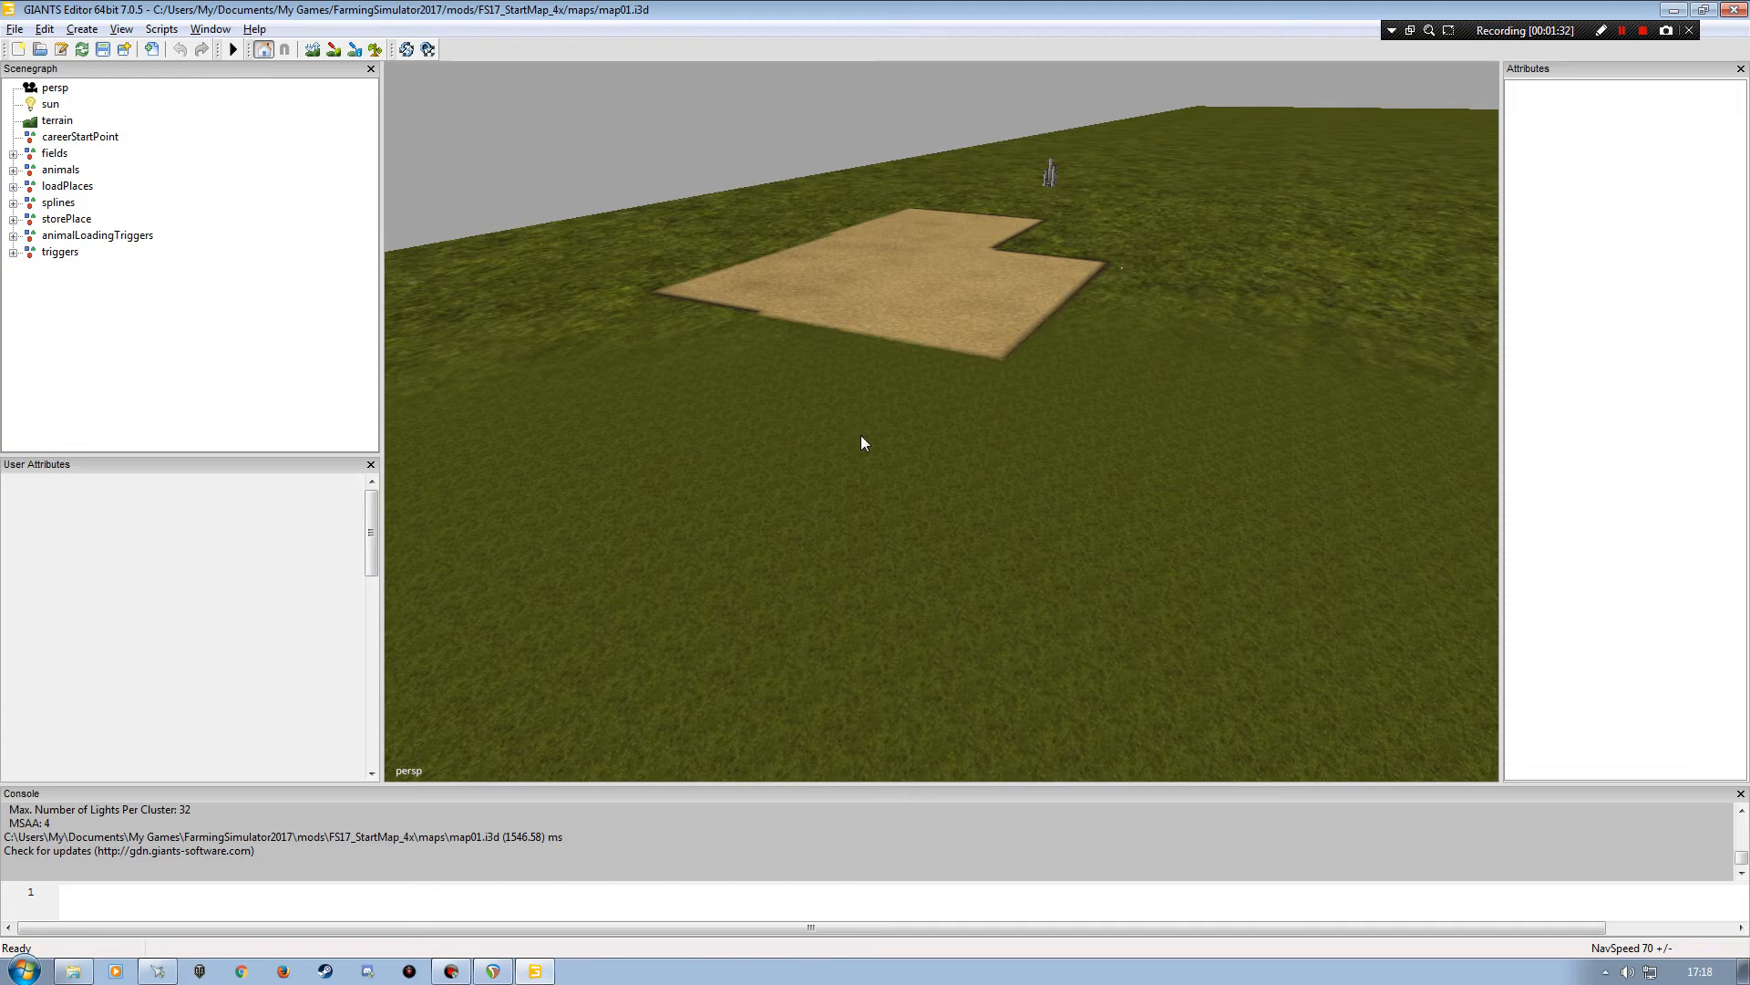
pyautogui.keyDown('alt'); pyautogui.moveTo(861, 435); pyautogui.dragTo(679, 439); pyautogui.keyUp('alt')
pyautogui.keyDown('alt'); pyautogui.moveTo(802, 419); pyautogui.dragTo(846, 356, button='right'); pyautogui.keyUp('alt')
pyautogui.keyDown('alt'); pyautogui.moveTo(798, 444); pyautogui.dragTo(853, 444); pyautogui.keyUp('alt')
pyautogui.keyDown('alt'); pyautogui.moveTo(885, 399); pyautogui.dragTo(912, 337, button='right'); pyautogui.keyUp('alt')
pyautogui.keyDown('alt'); pyautogui.moveTo(867, 469); pyautogui.dragTo(905, 406, button='right'); pyautogui.keyUp('alt')
pyautogui.keyDown('alt'); pyautogui.moveTo(870, 442); pyautogui.dragTo(665, 487); pyautogui.keyUp('alt')
pyautogui.keyDown('alt'); pyautogui.moveTo(766, 496); pyautogui.dragTo(1186, 479); pyautogui.keyUp('alt')
pyautogui.keyDown('alt'); pyautogui.moveTo(1031, 474); pyautogui.dragTo(969, 355); pyautogui.keyUp('alt')
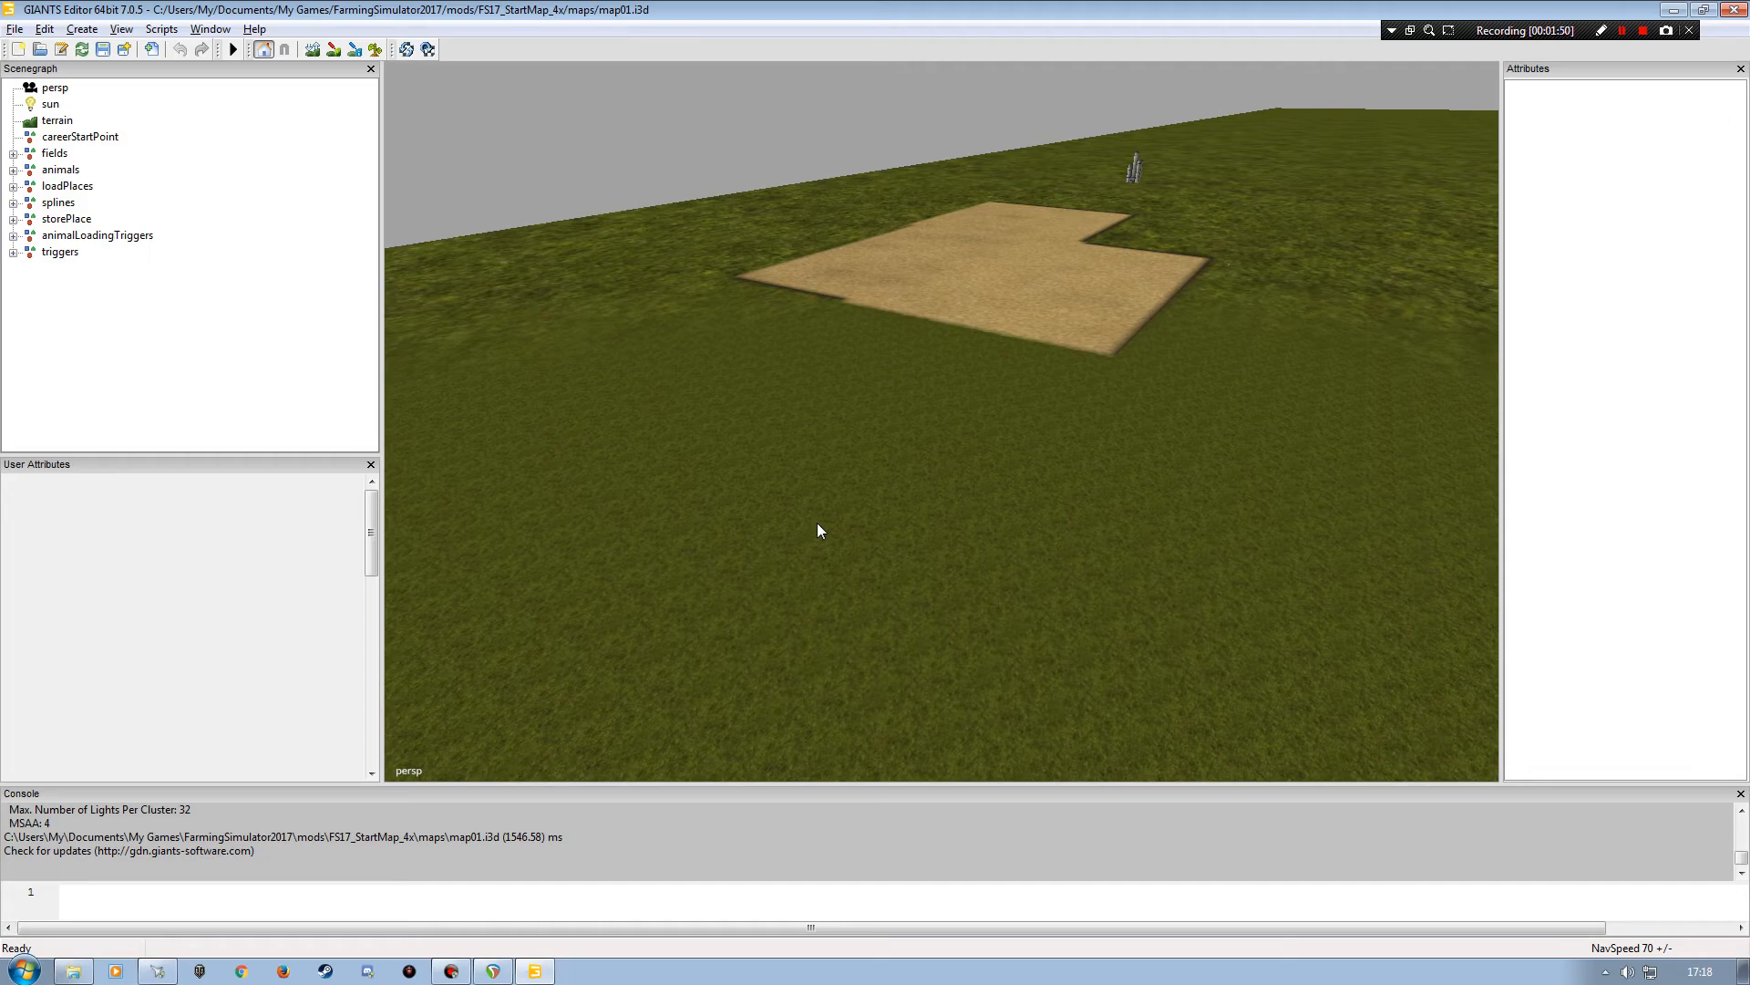
pyautogui.keyDown('alt'); pyautogui.moveTo(817, 523); pyautogui.dragTo(1018, 383); pyautogui.keyUp('alt')
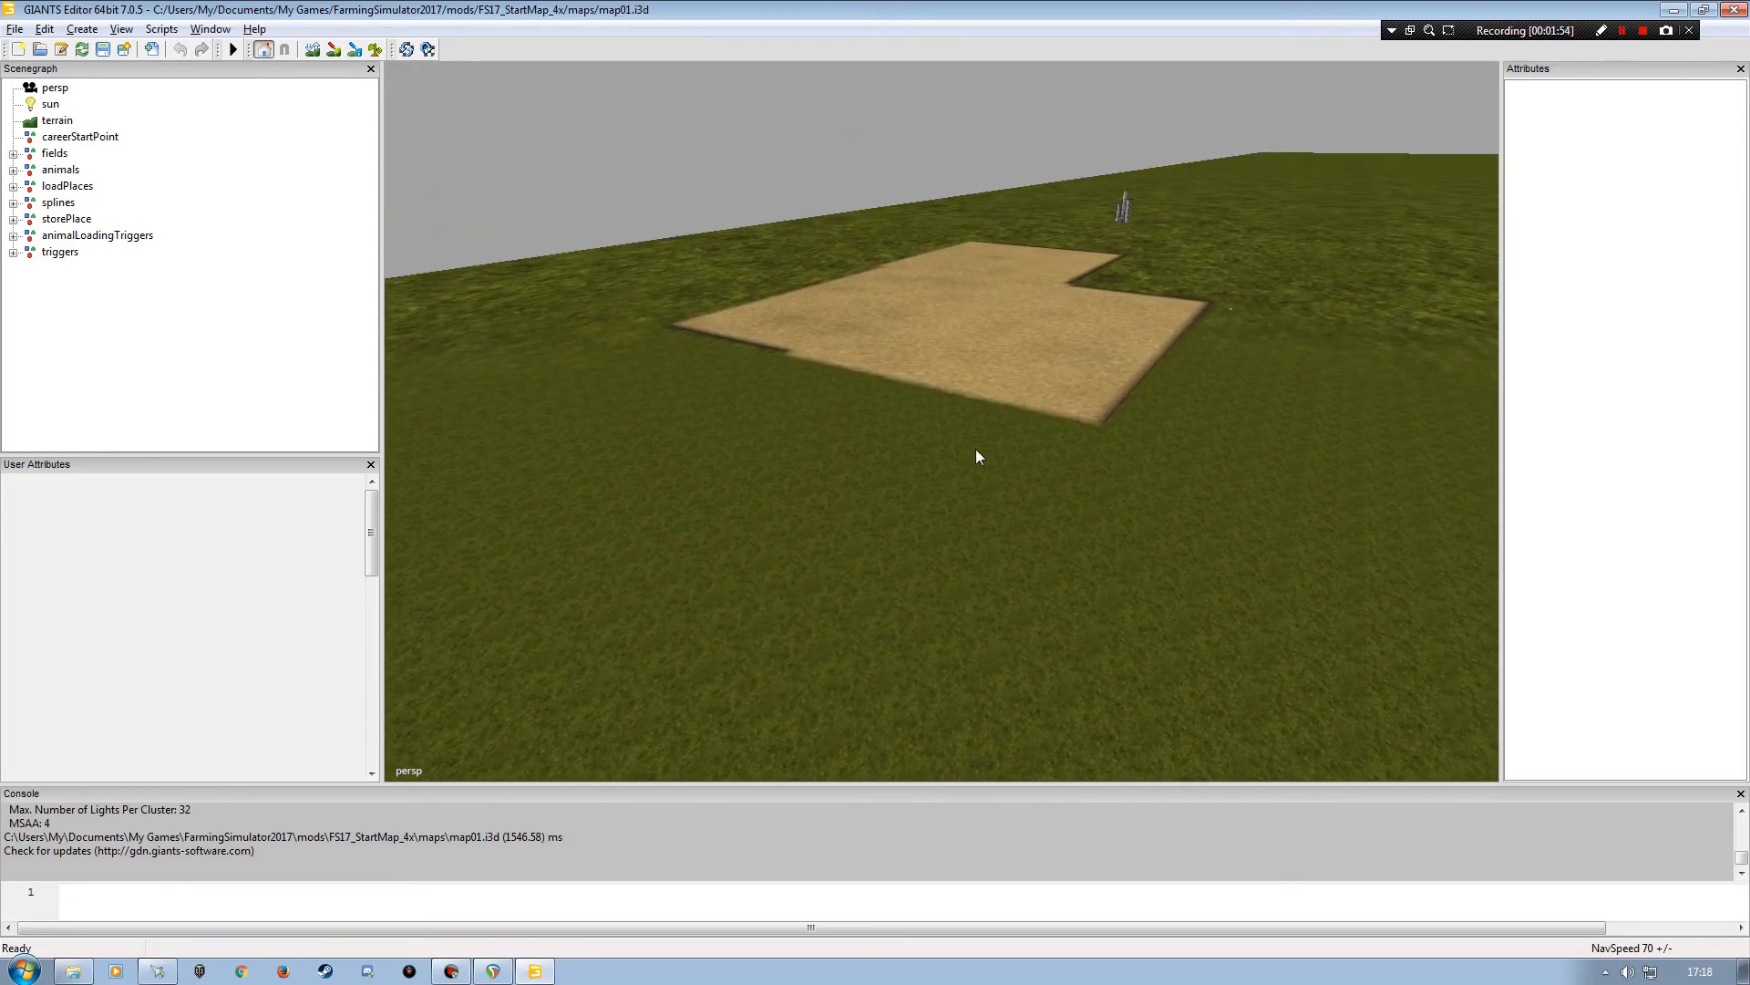
# - Duplicate field01 within the fields group and rename the copy field02
pyautogui.click(13, 153)
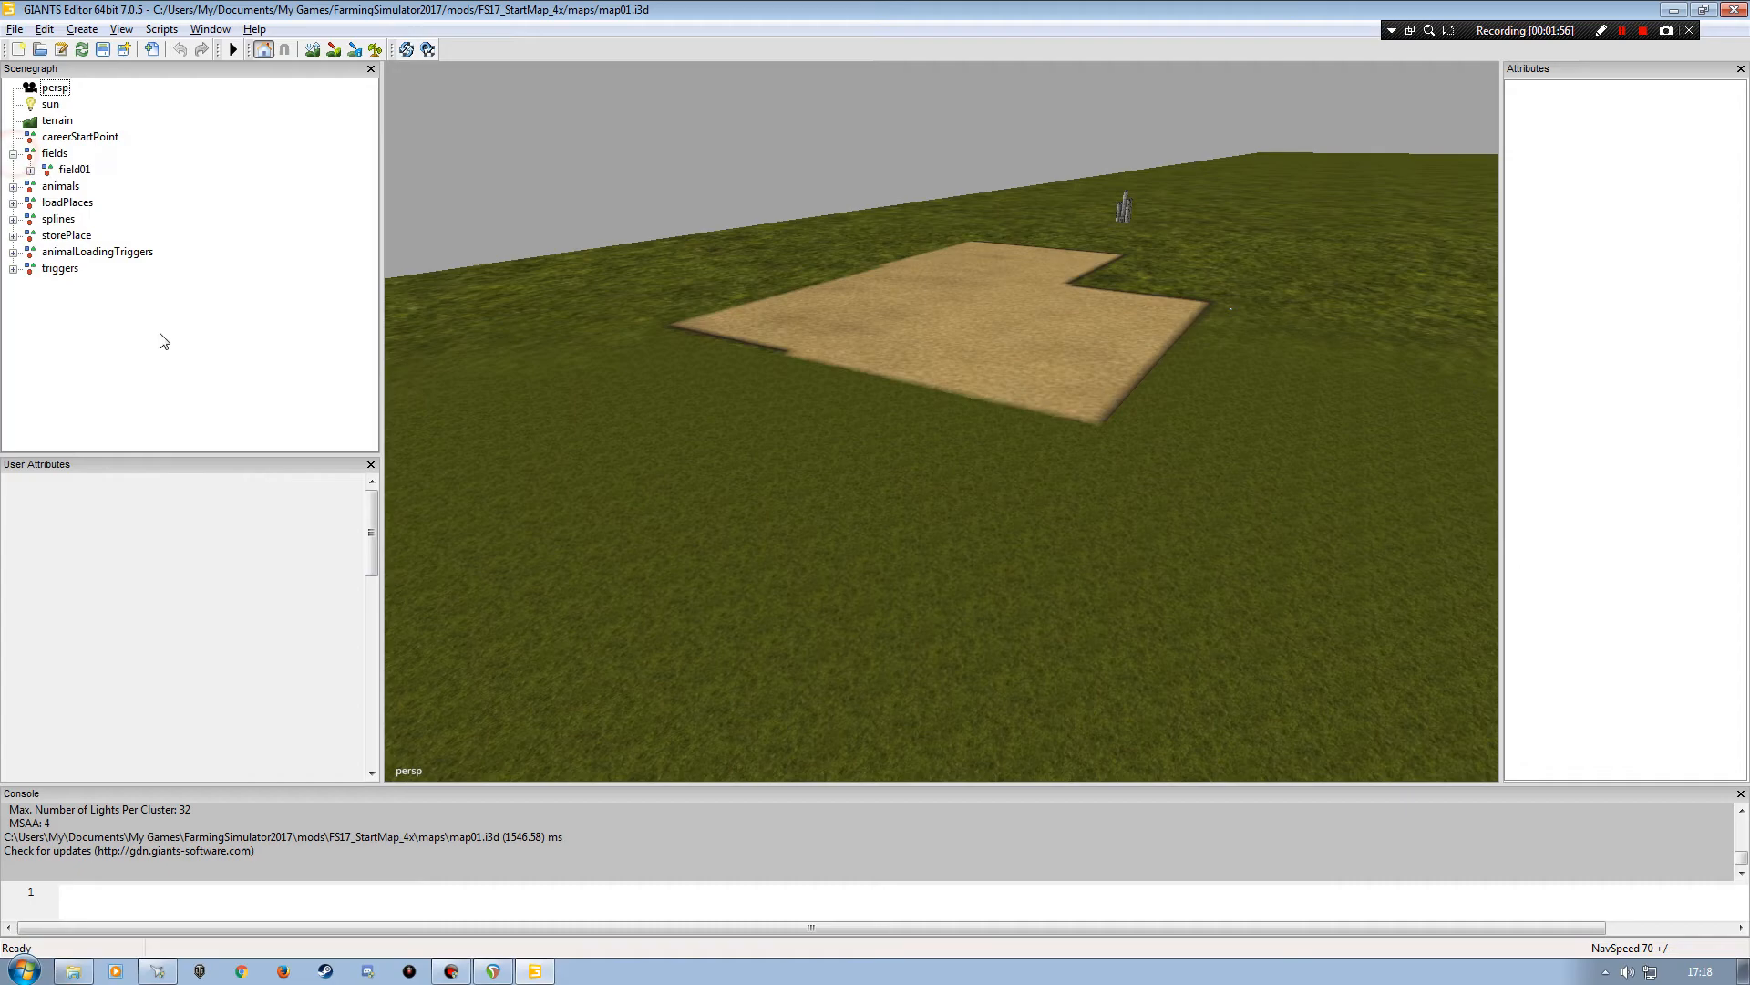
pyautogui.click(73, 170)
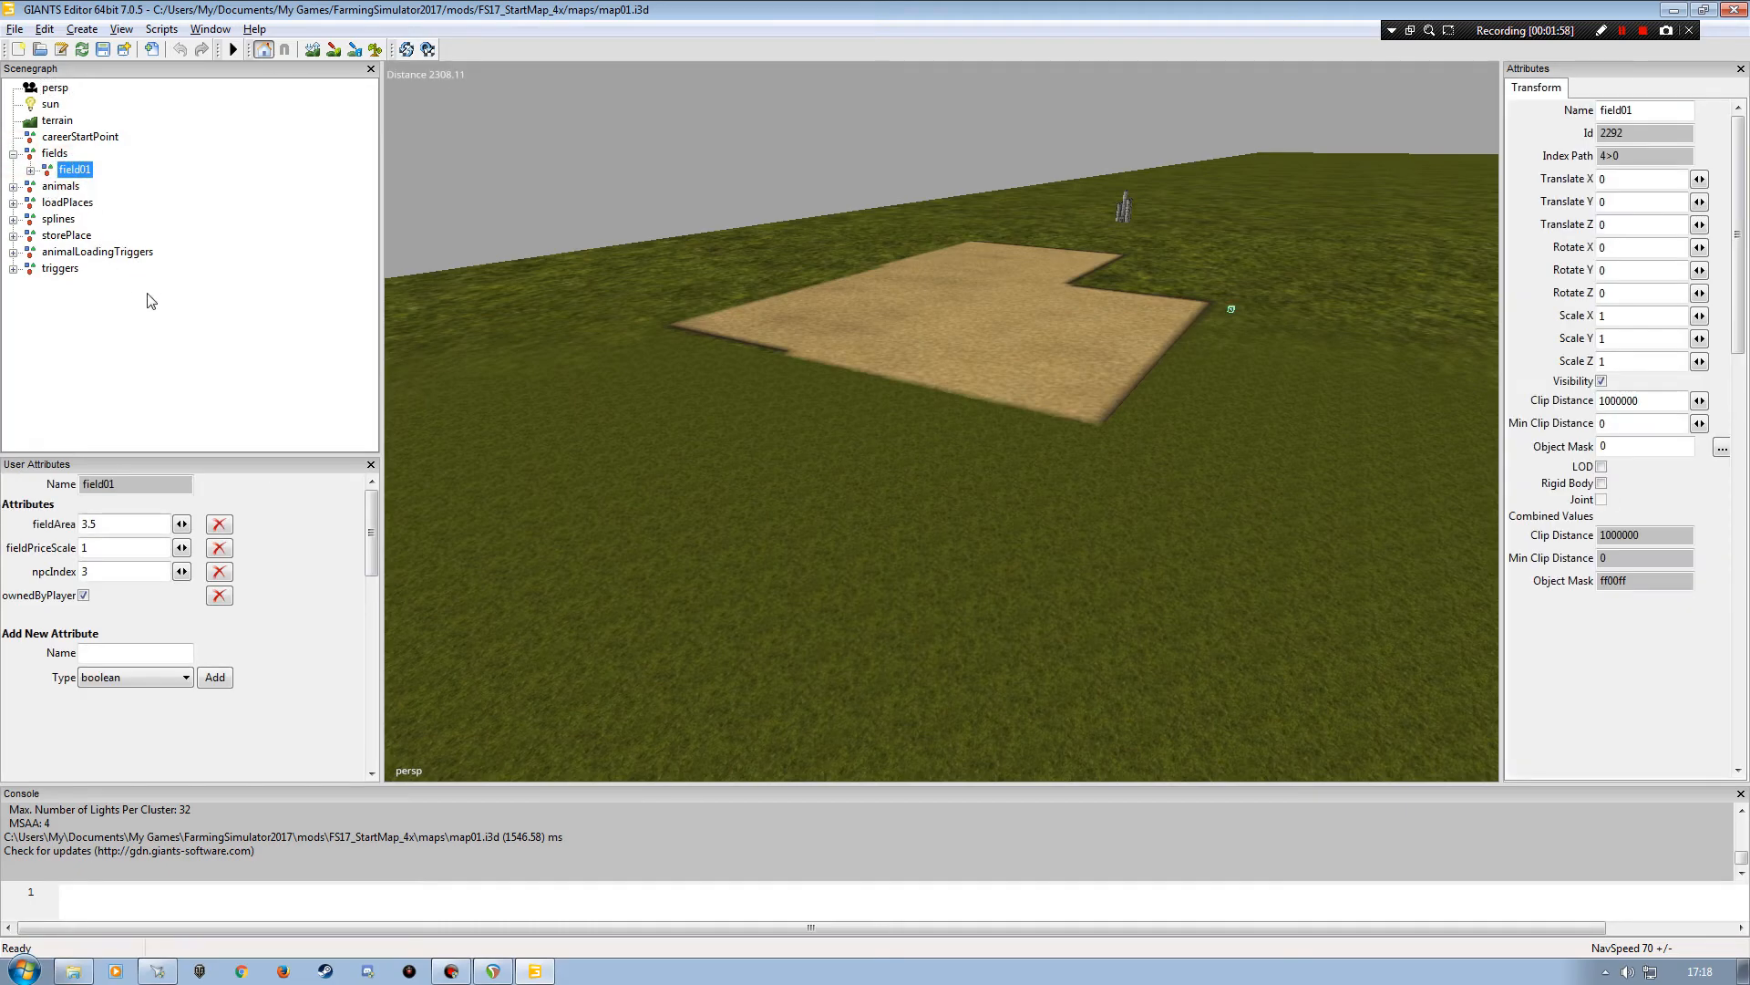
pyautogui.click(31, 171)
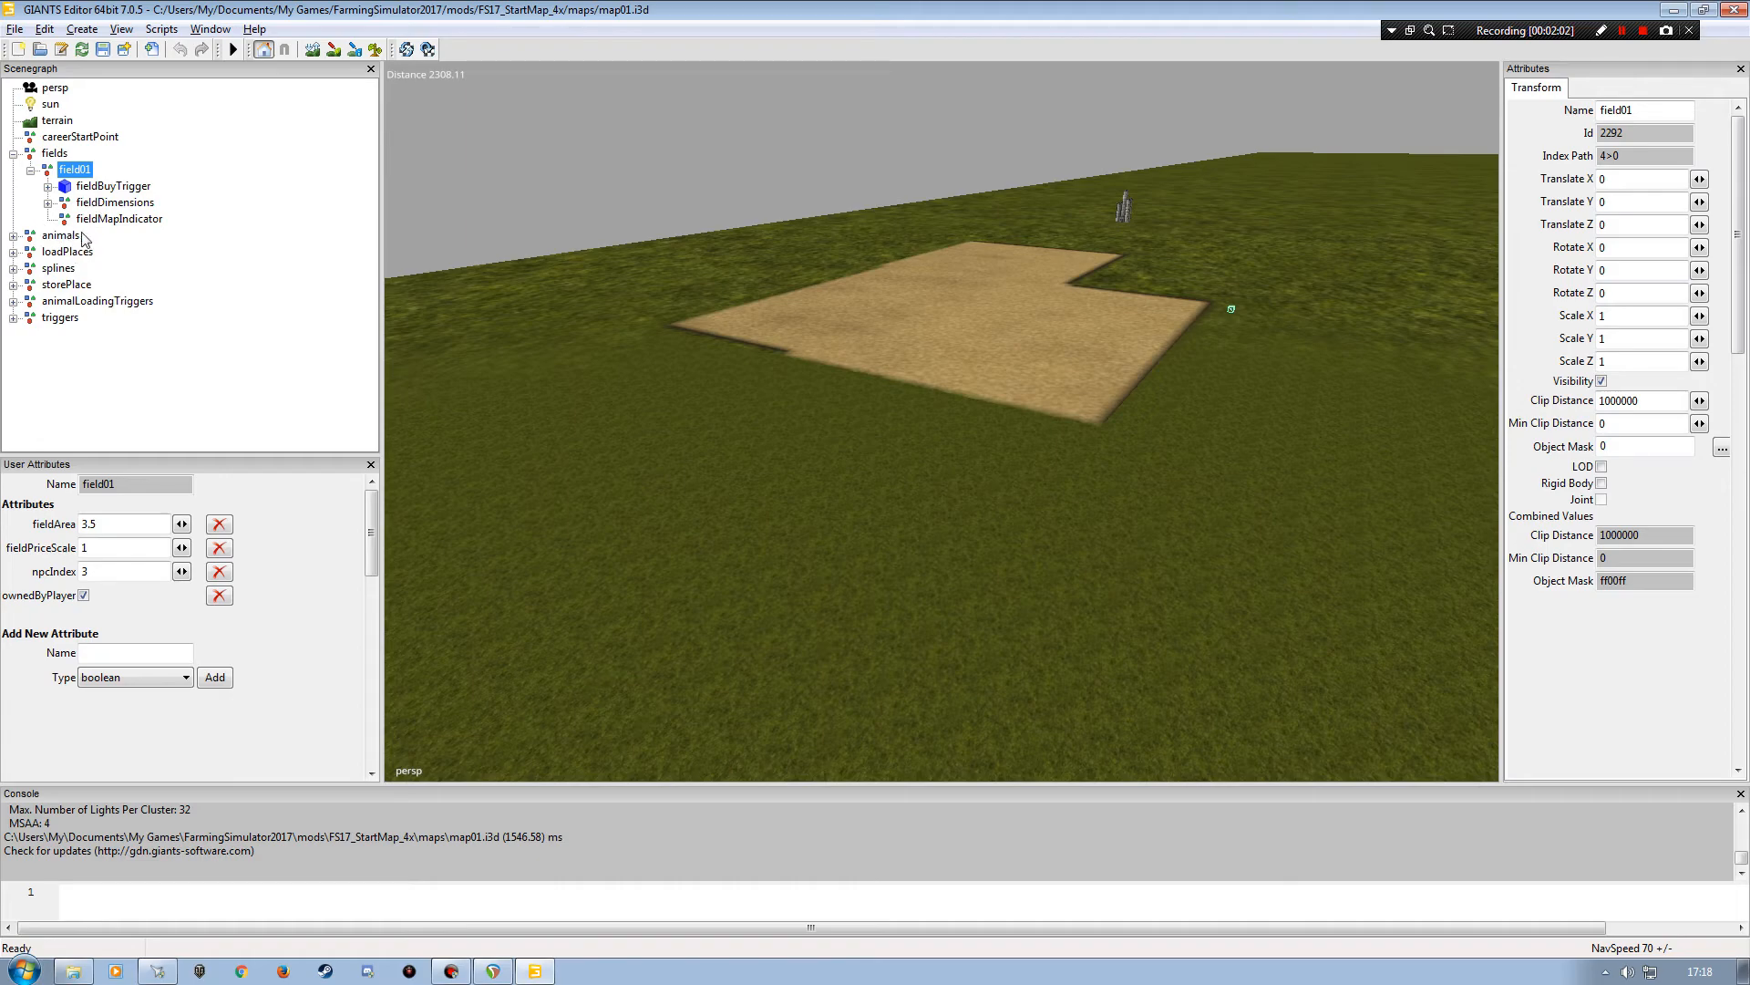
pyautogui.click(31, 170)
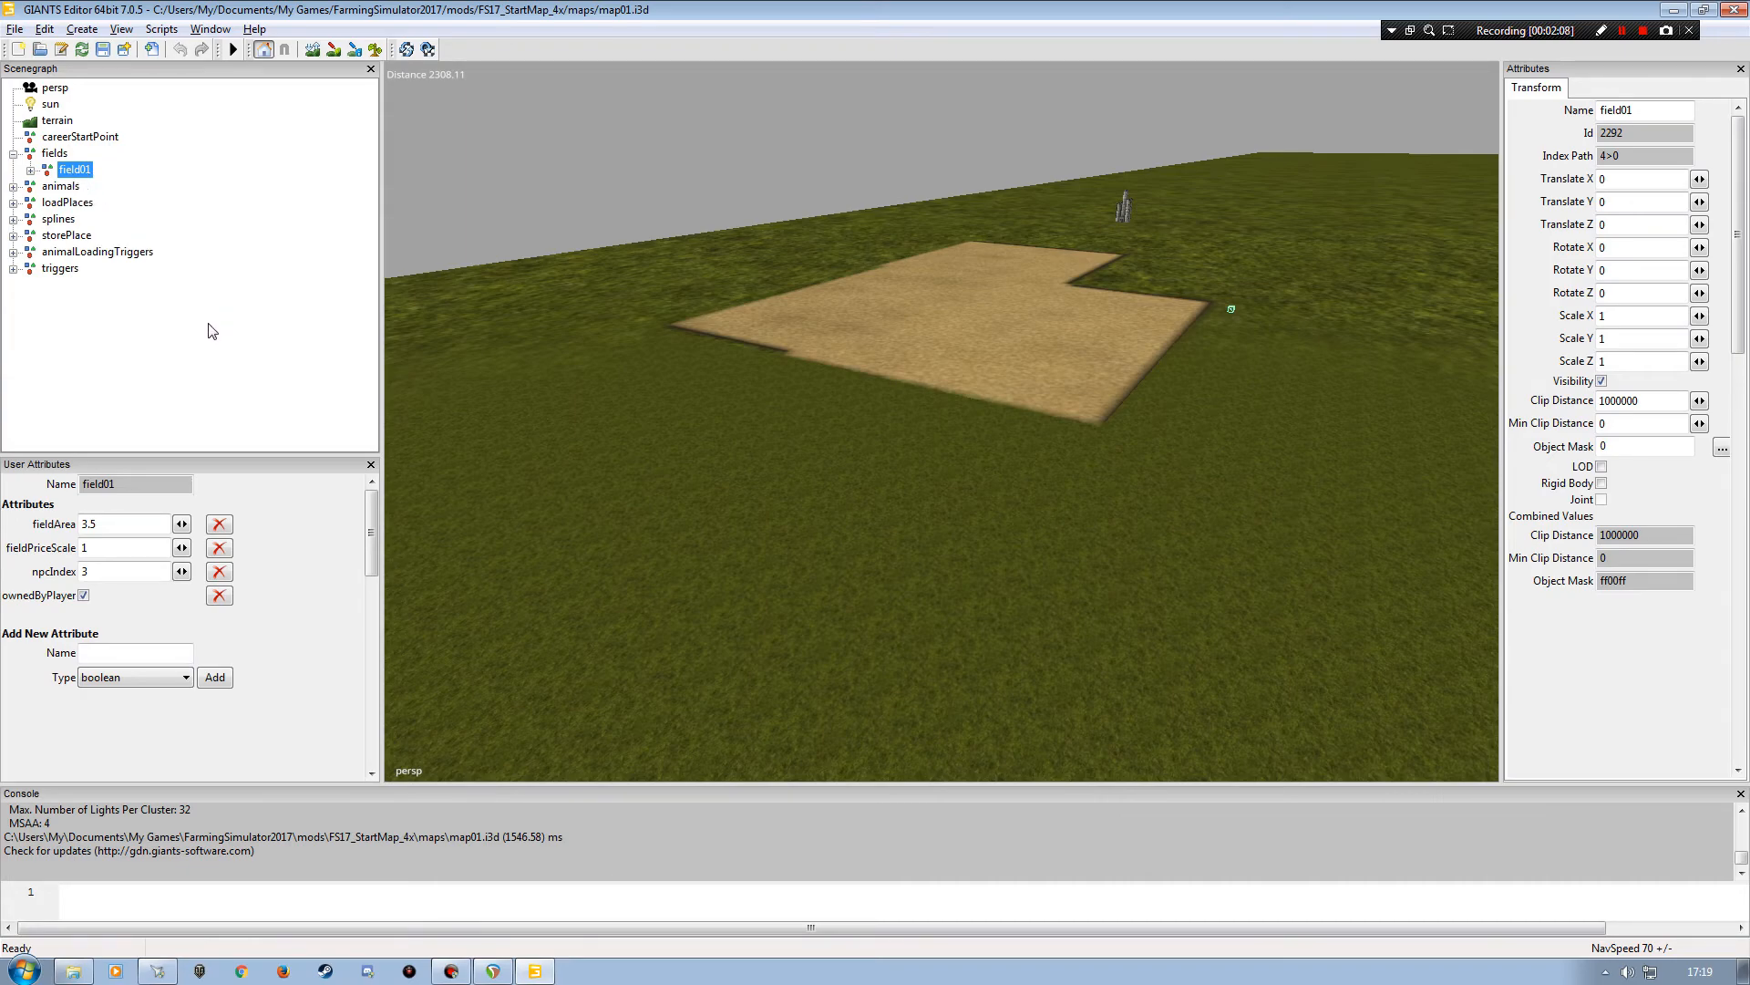
pyautogui.hotkey('ctrl', 'd')
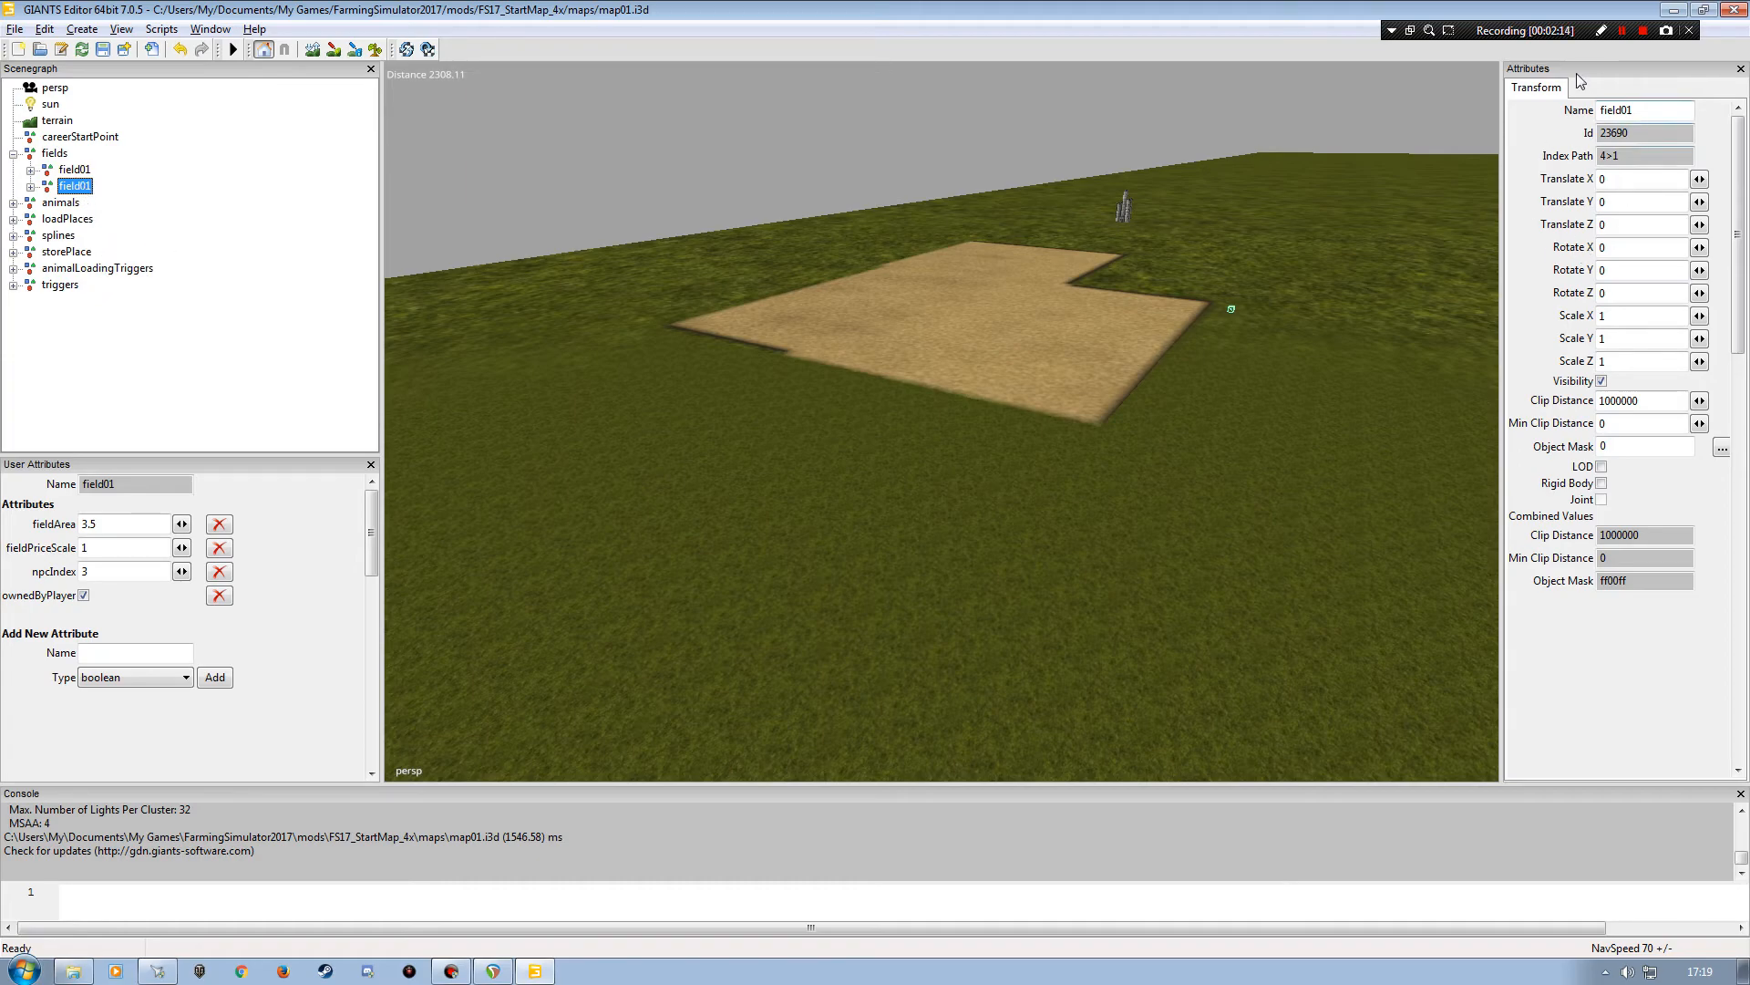
pyautogui.click(1647, 110)
pyautogui.write('2')
pyautogui.press('Return')
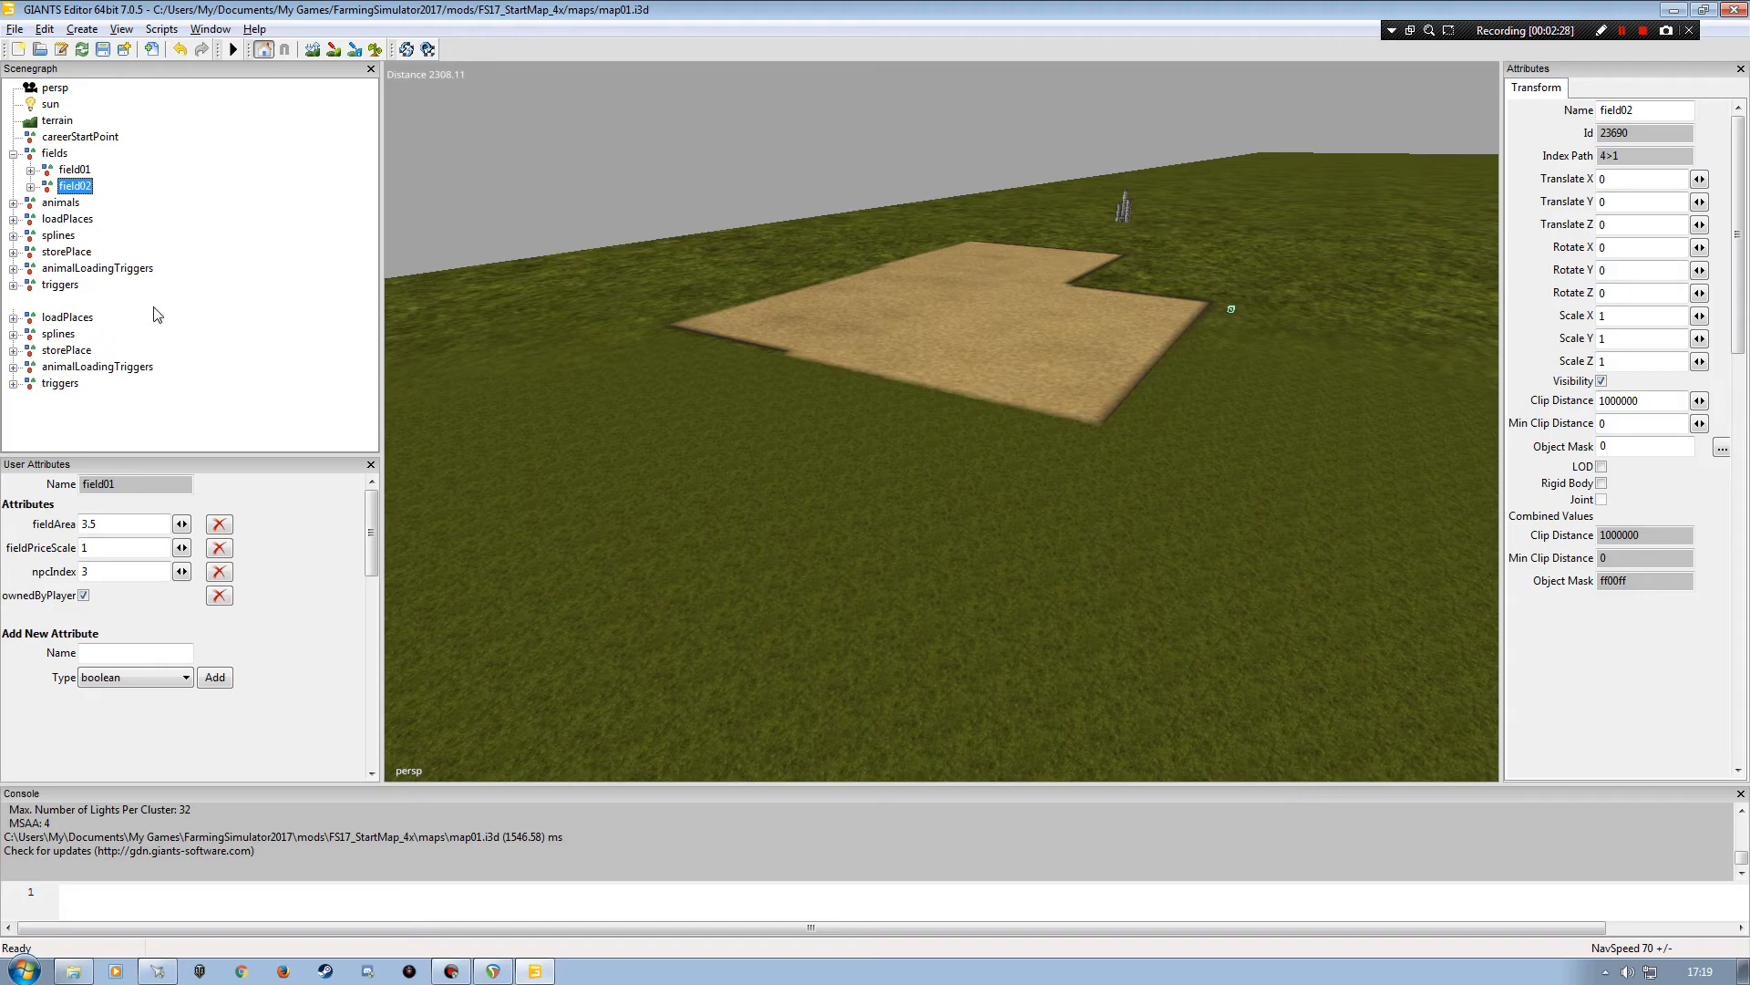
pyautogui.click(259, 298)
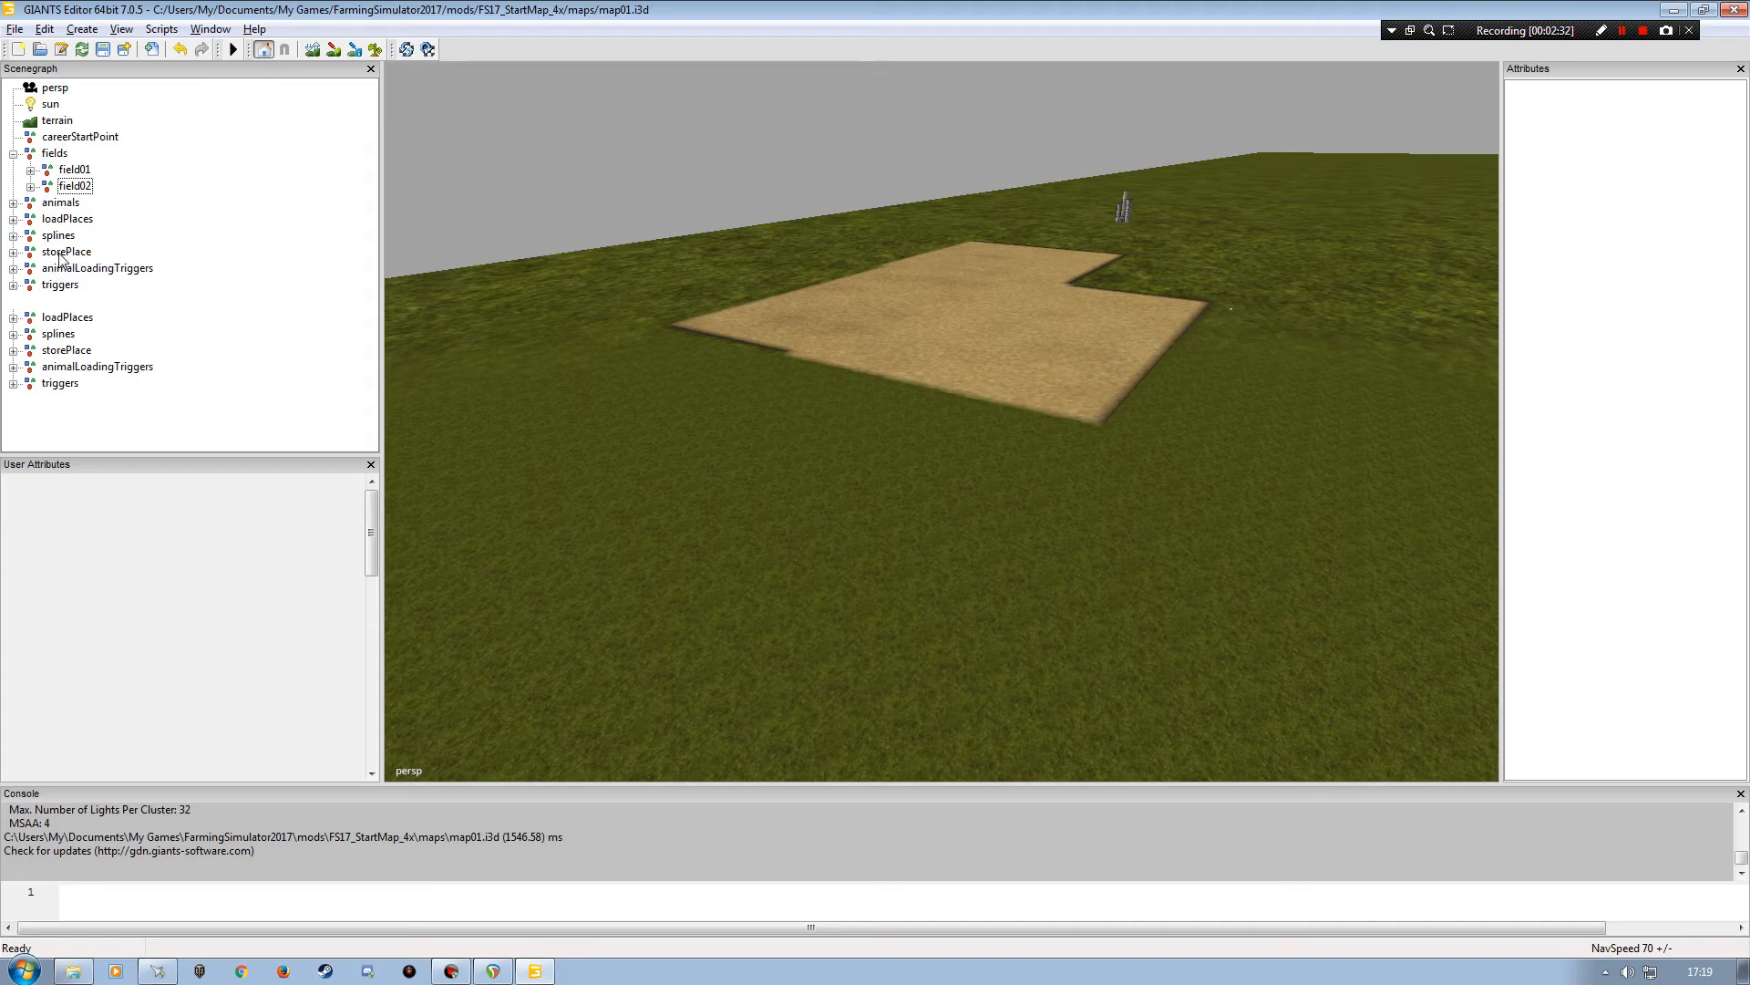
pyautogui.click(30, 187)
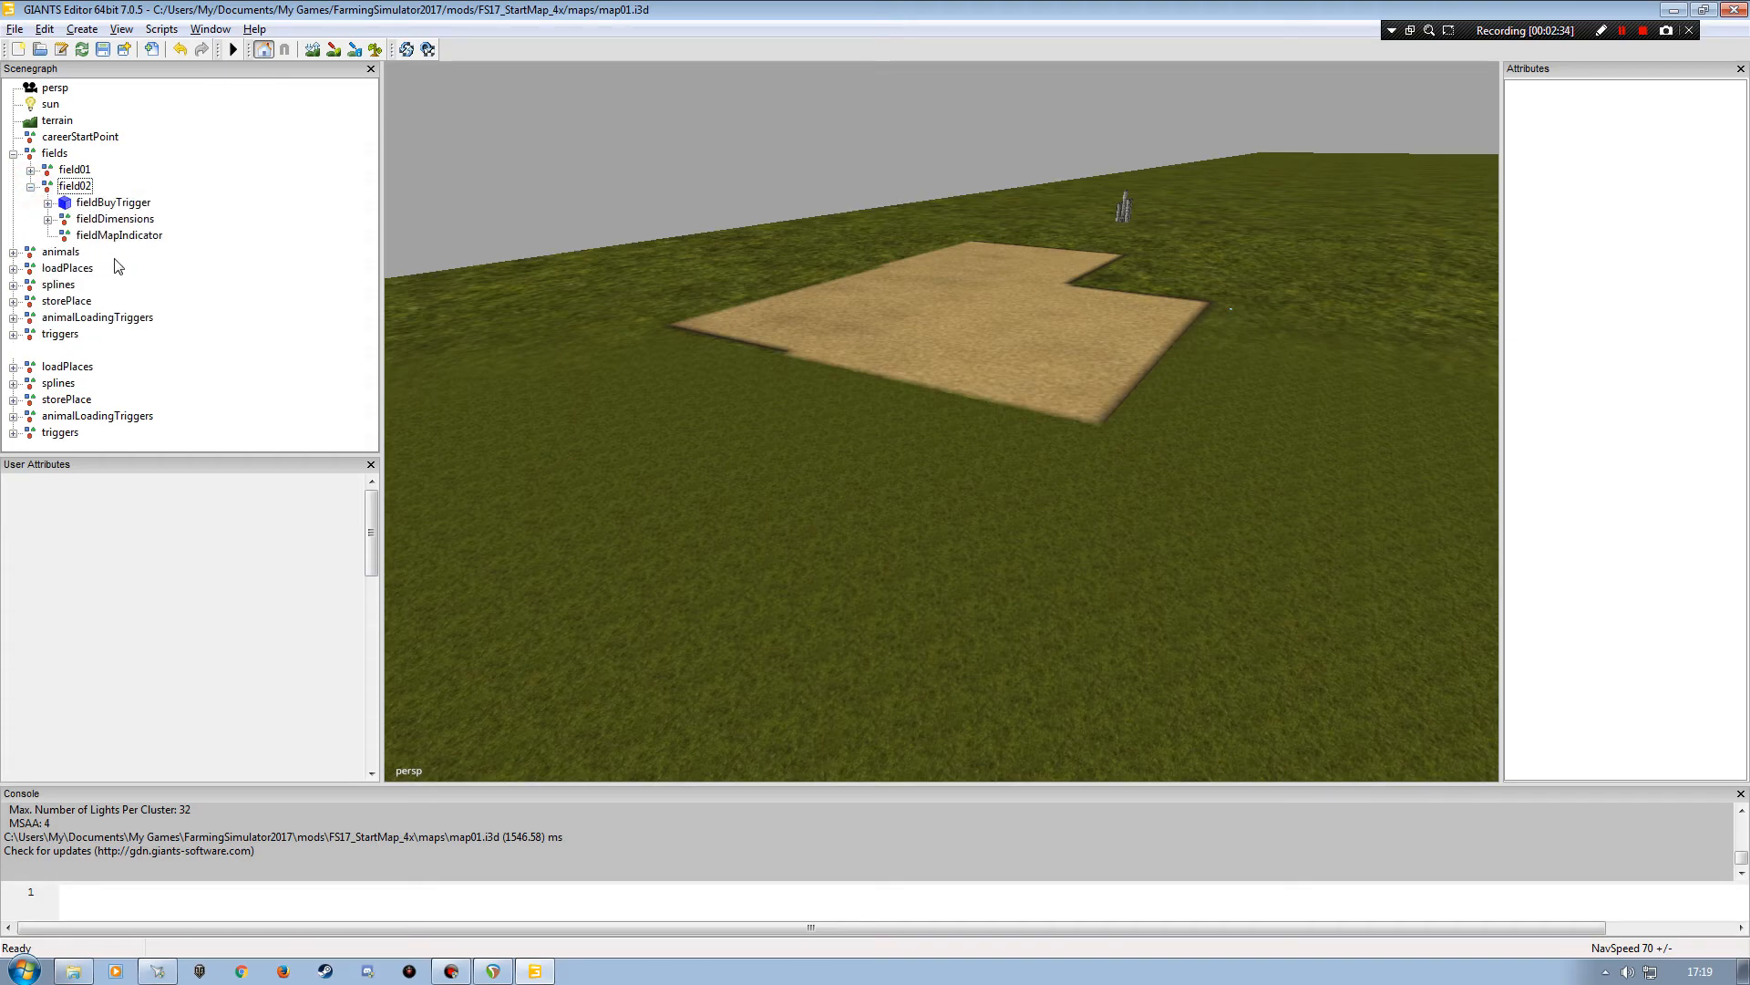
pyautogui.click(30, 187)
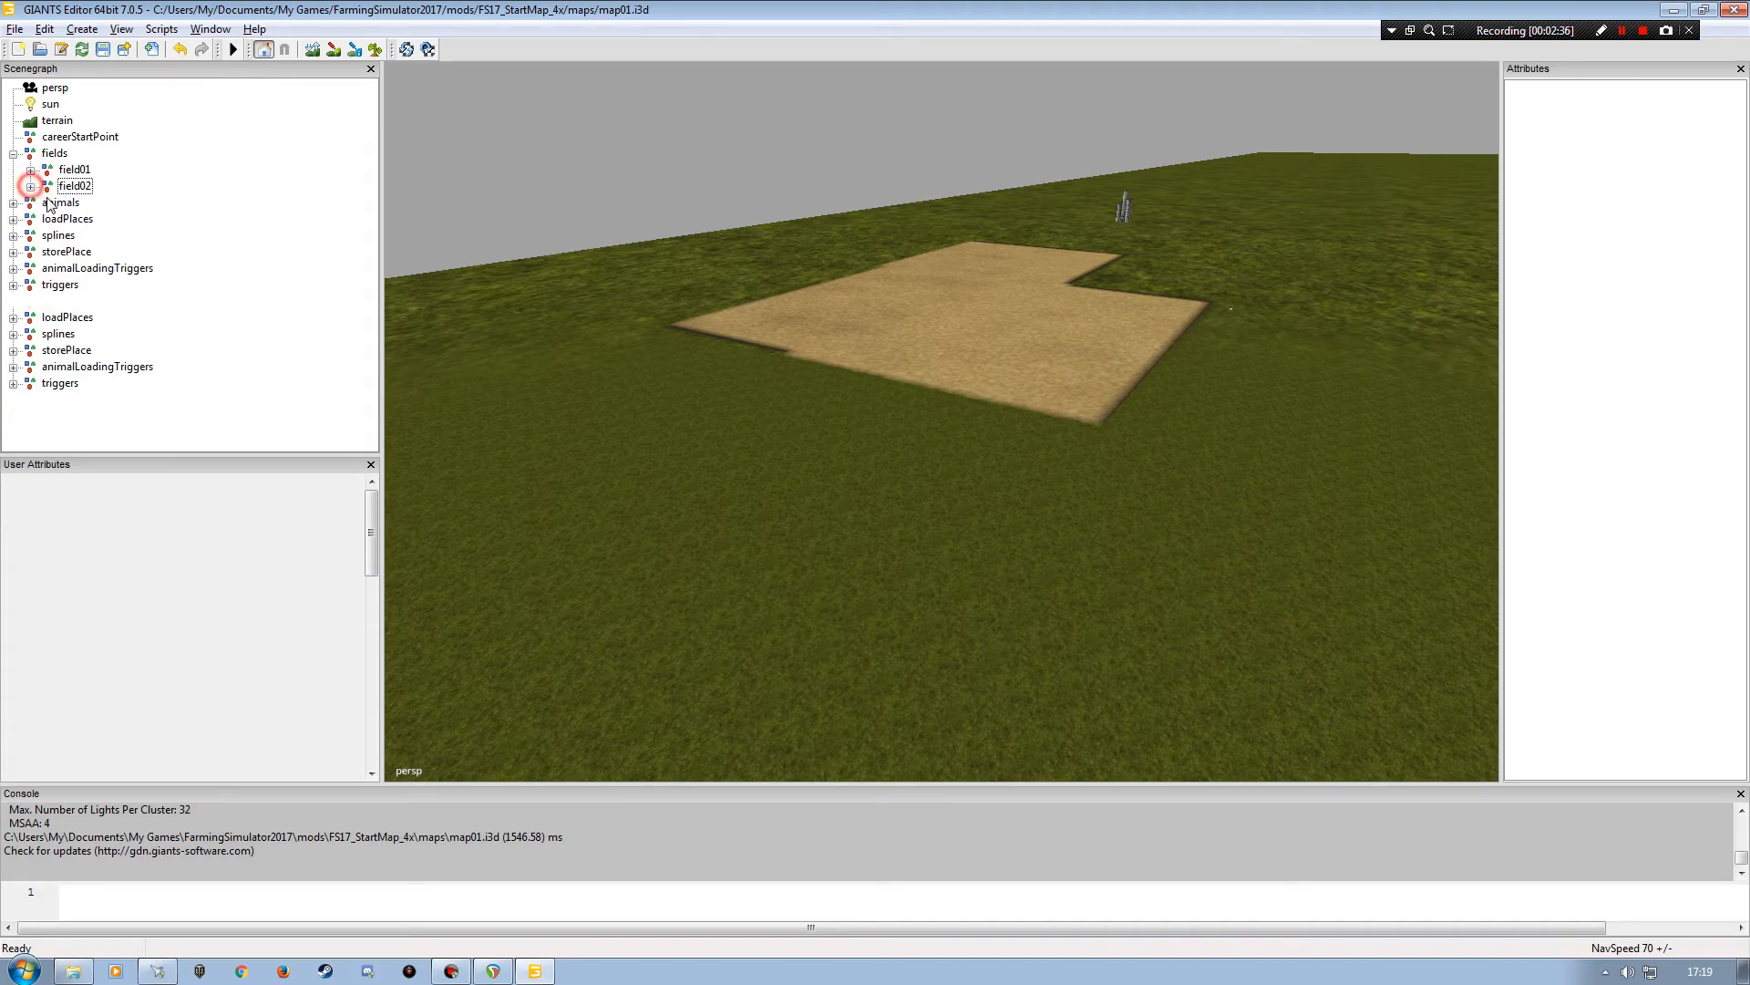
# - Close the user attributes and open the terrain editing settings for work on the empty grass beside the existing field
pyautogui.moveTo(626, 381); pyautogui.dragTo(812, 391, button='right')
pyautogui.keyDown('alt'); pyautogui.moveTo(811, 390); pyautogui.dragTo(820, 347); pyautogui.keyUp('alt')
pyautogui.keyDown('alt'); pyautogui.moveTo(820, 348); pyautogui.dragTo(866, 232, button='right'); pyautogui.keyUp('alt')
pyautogui.keyDown('alt'); pyautogui.moveTo(867, 228); pyautogui.dragTo(543, 262); pyautogui.keyUp('alt')
pyautogui.keyDown('alt'); pyautogui.moveTo(543, 262); pyautogui.dragTo(579, 162, button='right'); pyautogui.keyUp('alt')
pyautogui.keyDown('alt'); pyautogui.moveTo(637, 210); pyautogui.dragTo(866, 282); pyautogui.keyUp('alt')
pyautogui.keyDown('alt'); pyautogui.moveTo(866, 283); pyautogui.dragTo(840, 289, button='right'); pyautogui.keyUp('alt')
pyautogui.keyDown('alt'); pyautogui.moveTo(839, 289); pyautogui.dragTo(723, 293); pyautogui.keyUp('alt')
pyautogui.keyDown('alt'); pyautogui.moveTo(723, 293); pyautogui.dragTo(740, 284, button='right'); pyautogui.keyUp('alt')
pyautogui.keyDown('alt'); pyautogui.moveTo(739, 289); pyautogui.dragTo(386, 511); pyautogui.keyUp('alt')
pyautogui.click(370, 464)
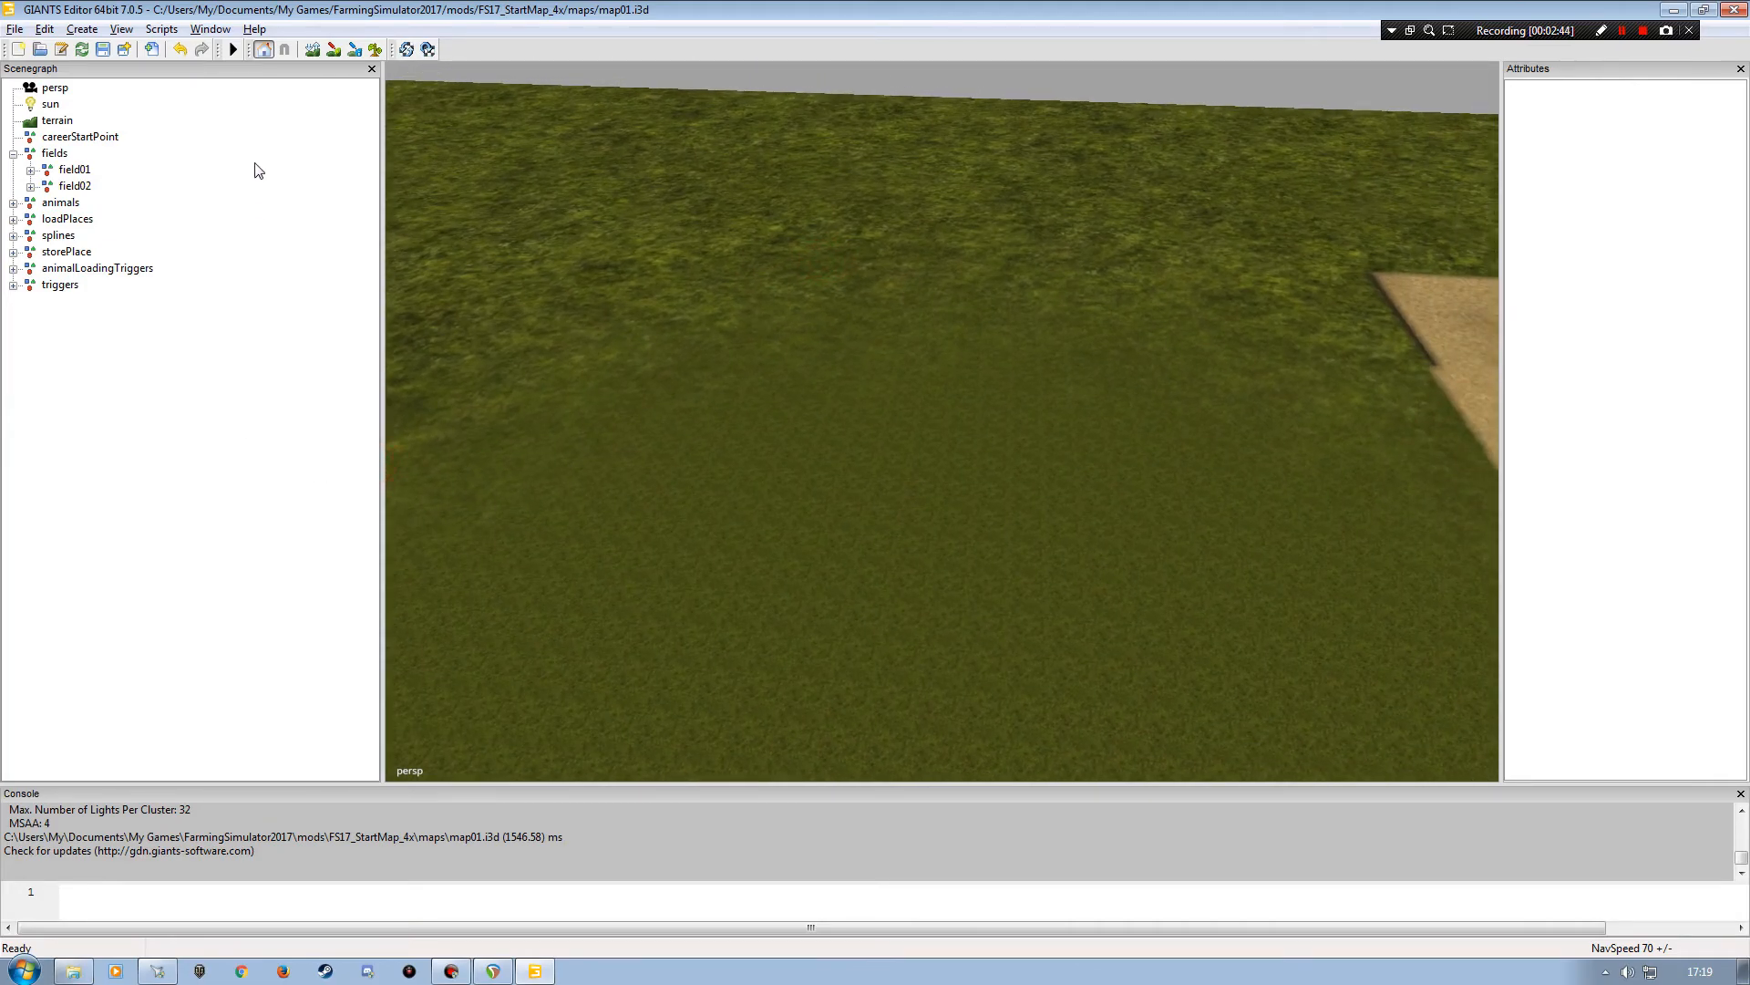
pyautogui.click(210, 29)
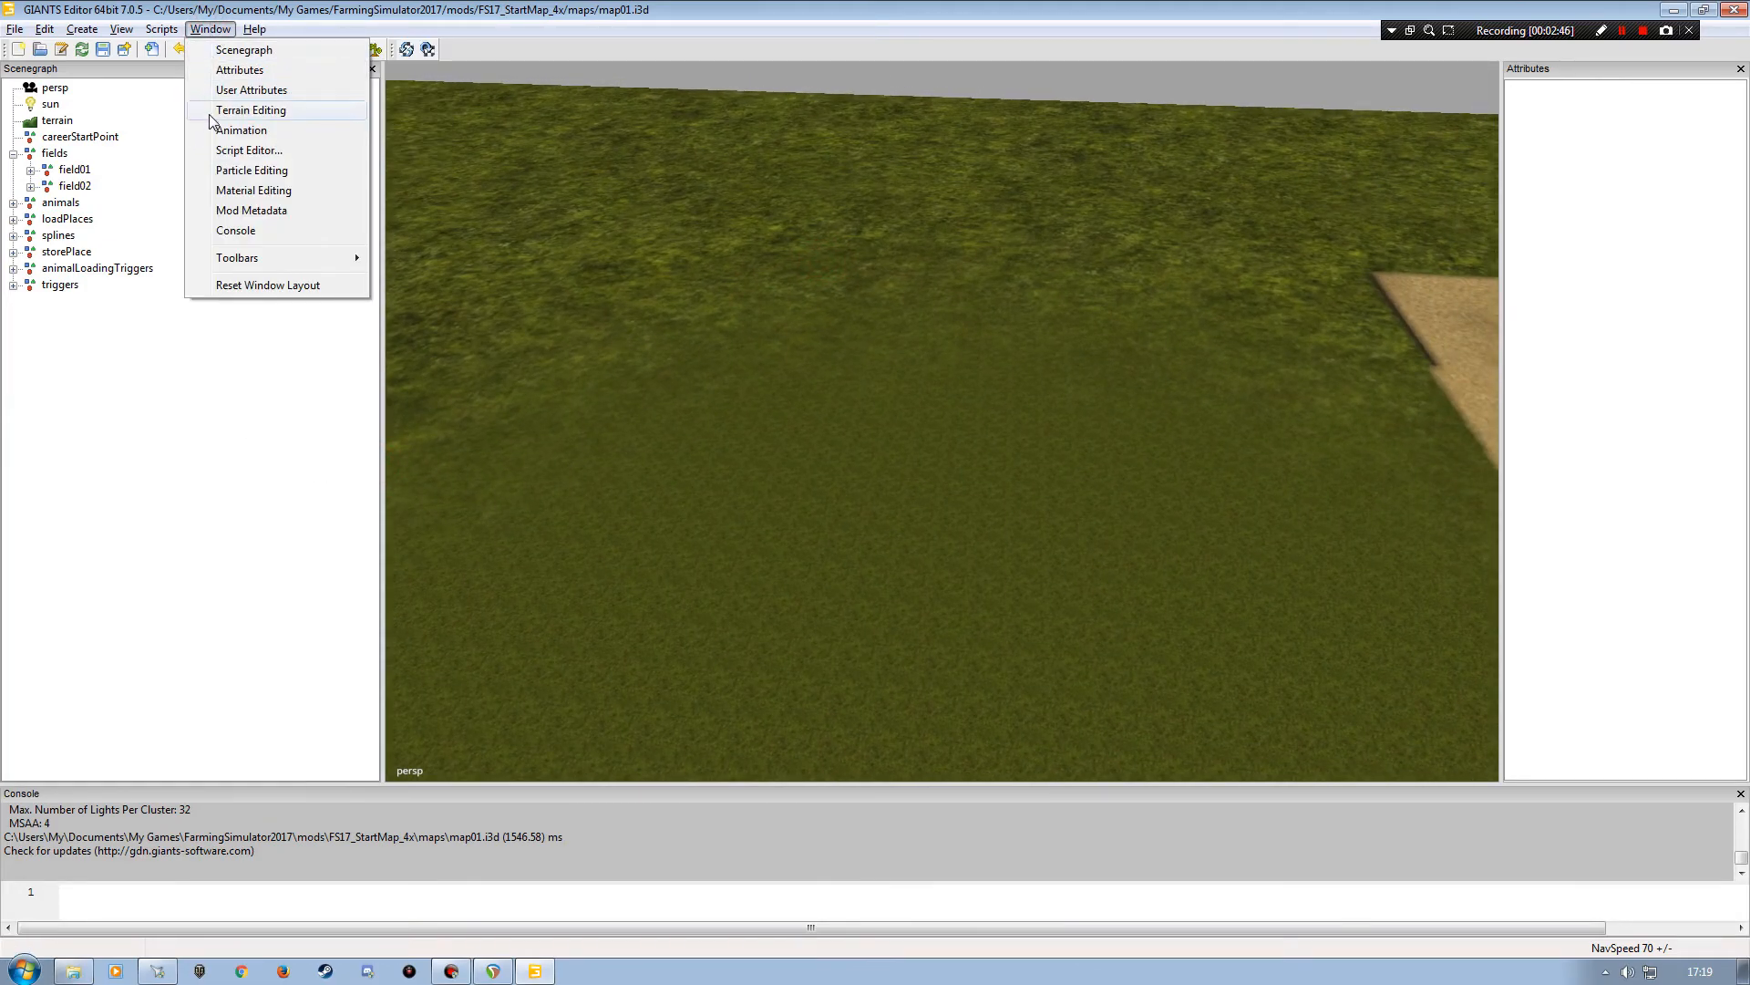
pyautogui.click(211, 111)
# - Set the terrain brush type to Square and activate foliage painting with the terrainDetail foliage layer
pyautogui.moveTo(374, 526); pyautogui.dragTo(375, 545)
pyautogui.click(118, 563)
pyautogui.click(92, 646)
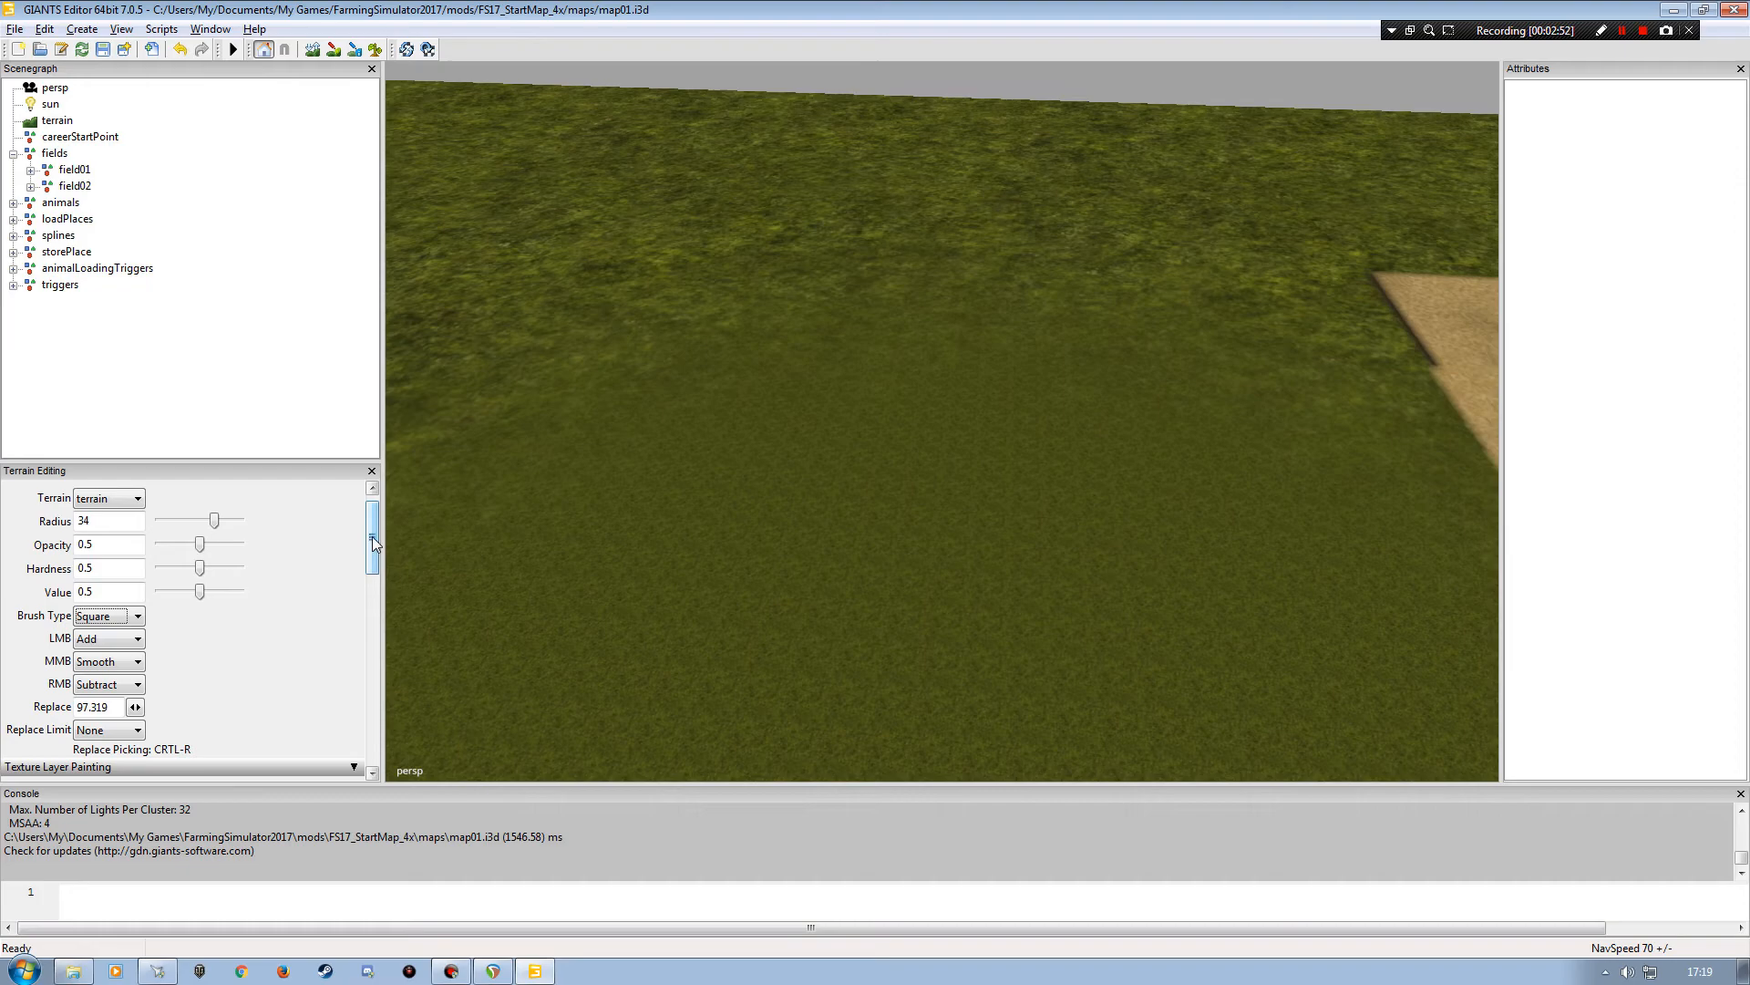
pyautogui.moveTo(374, 541); pyautogui.dragTo(374, 625)
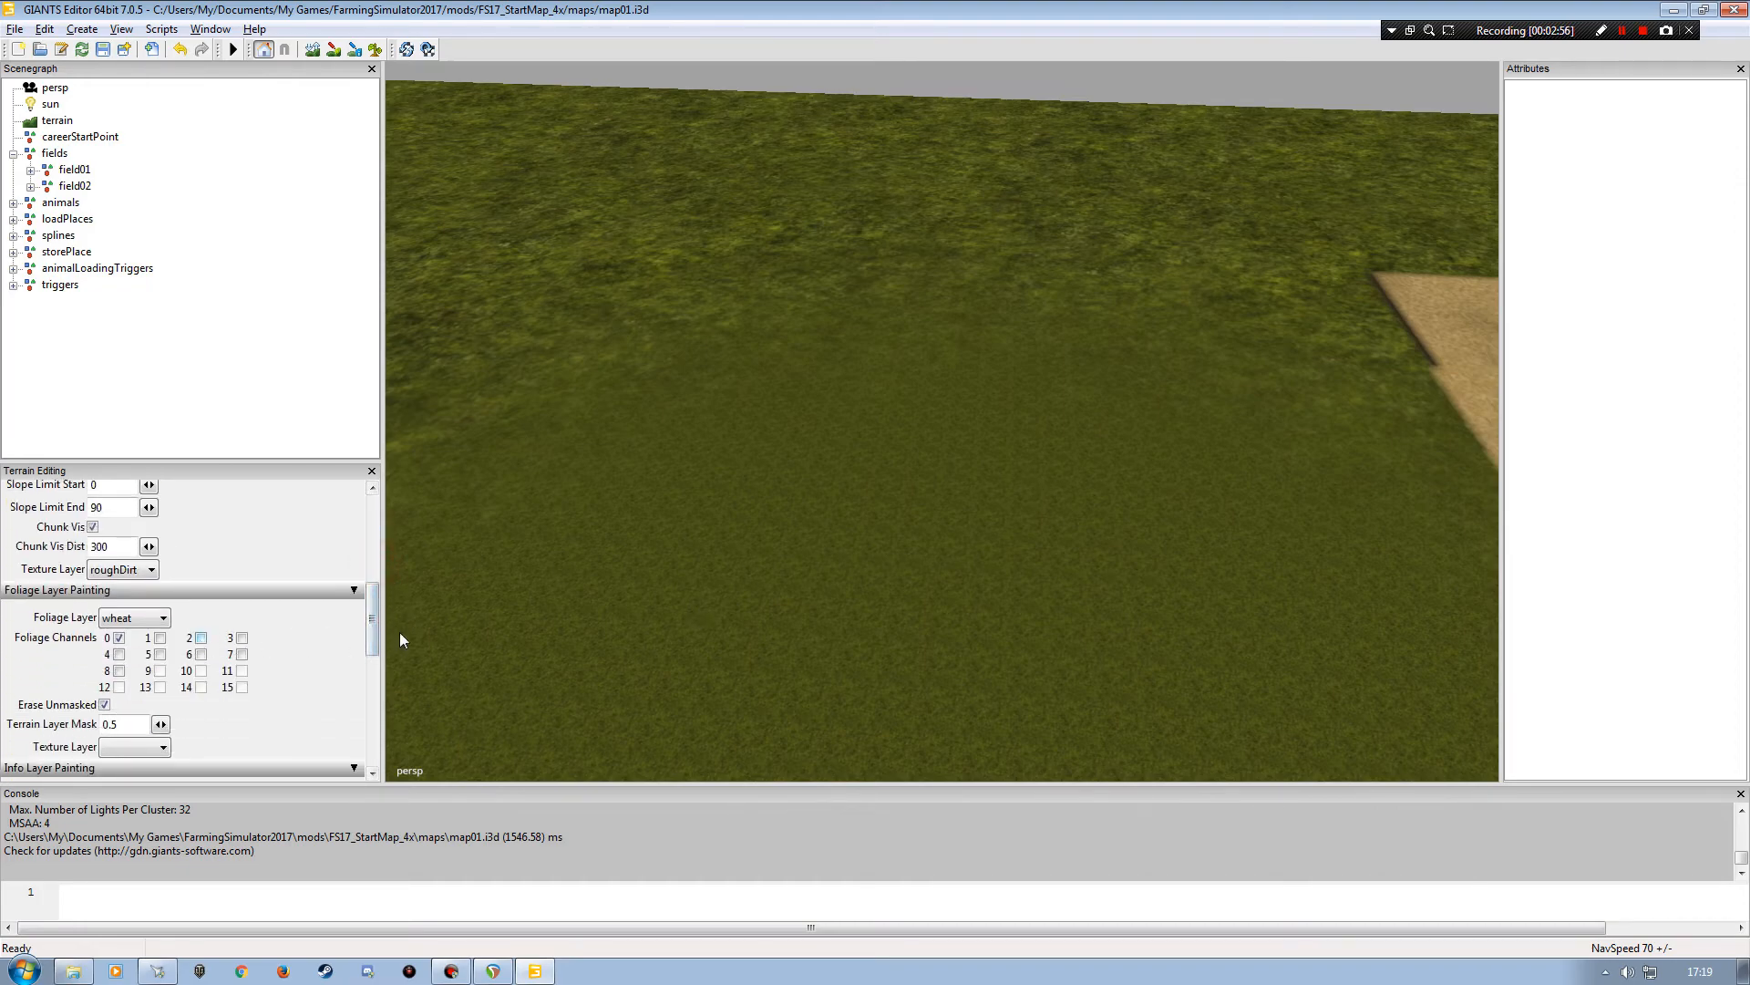
pyautogui.click(126, 618)
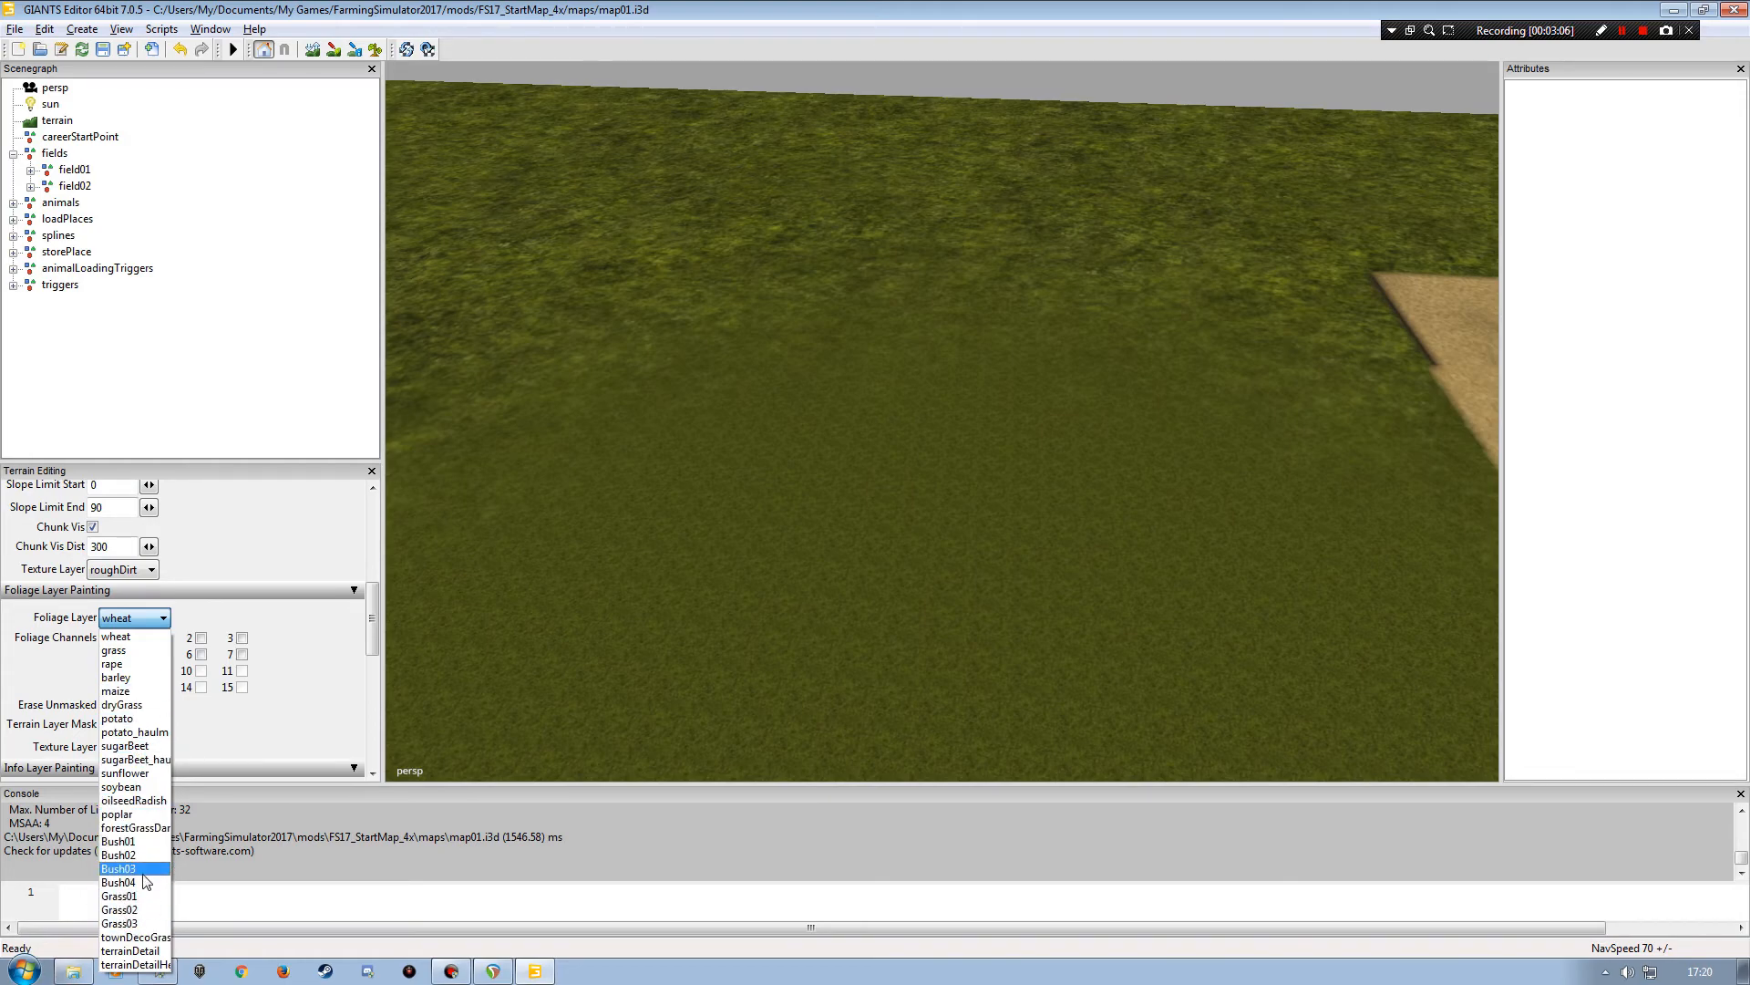
pyautogui.click(131, 951)
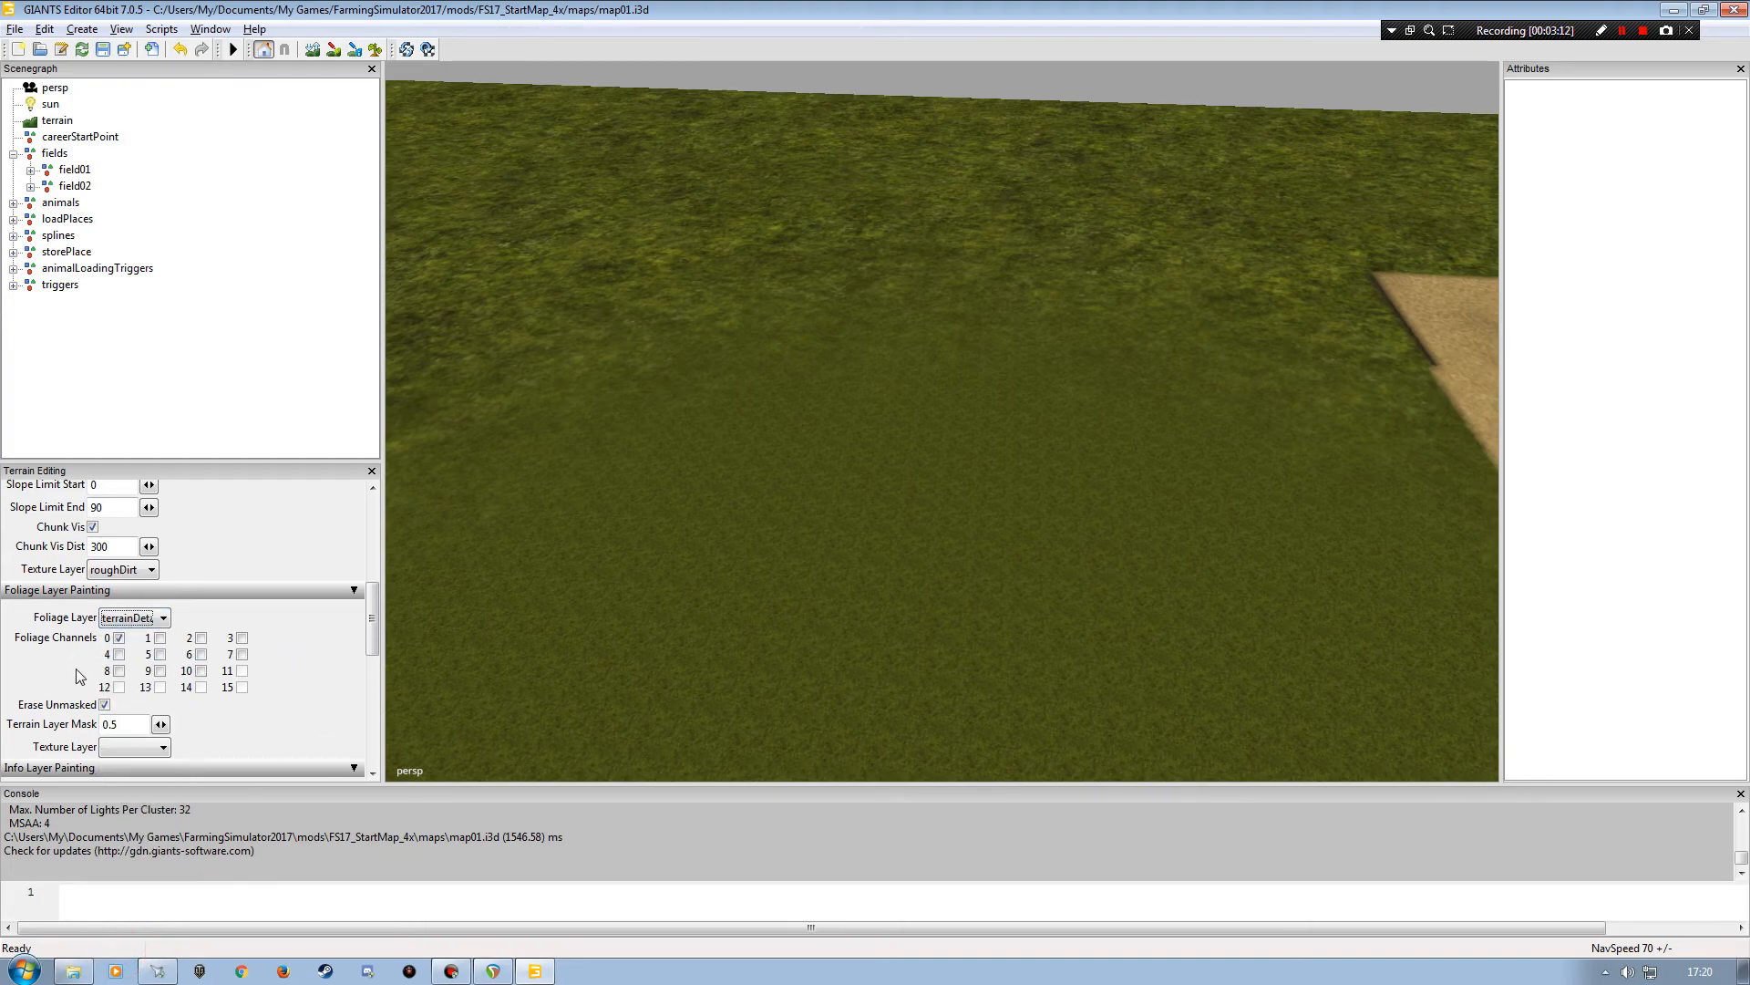
pyautogui.keyDown('alt'); pyautogui.moveTo(708, 696); pyautogui.dragTo(705, 631); pyautogui.keyUp('alt')
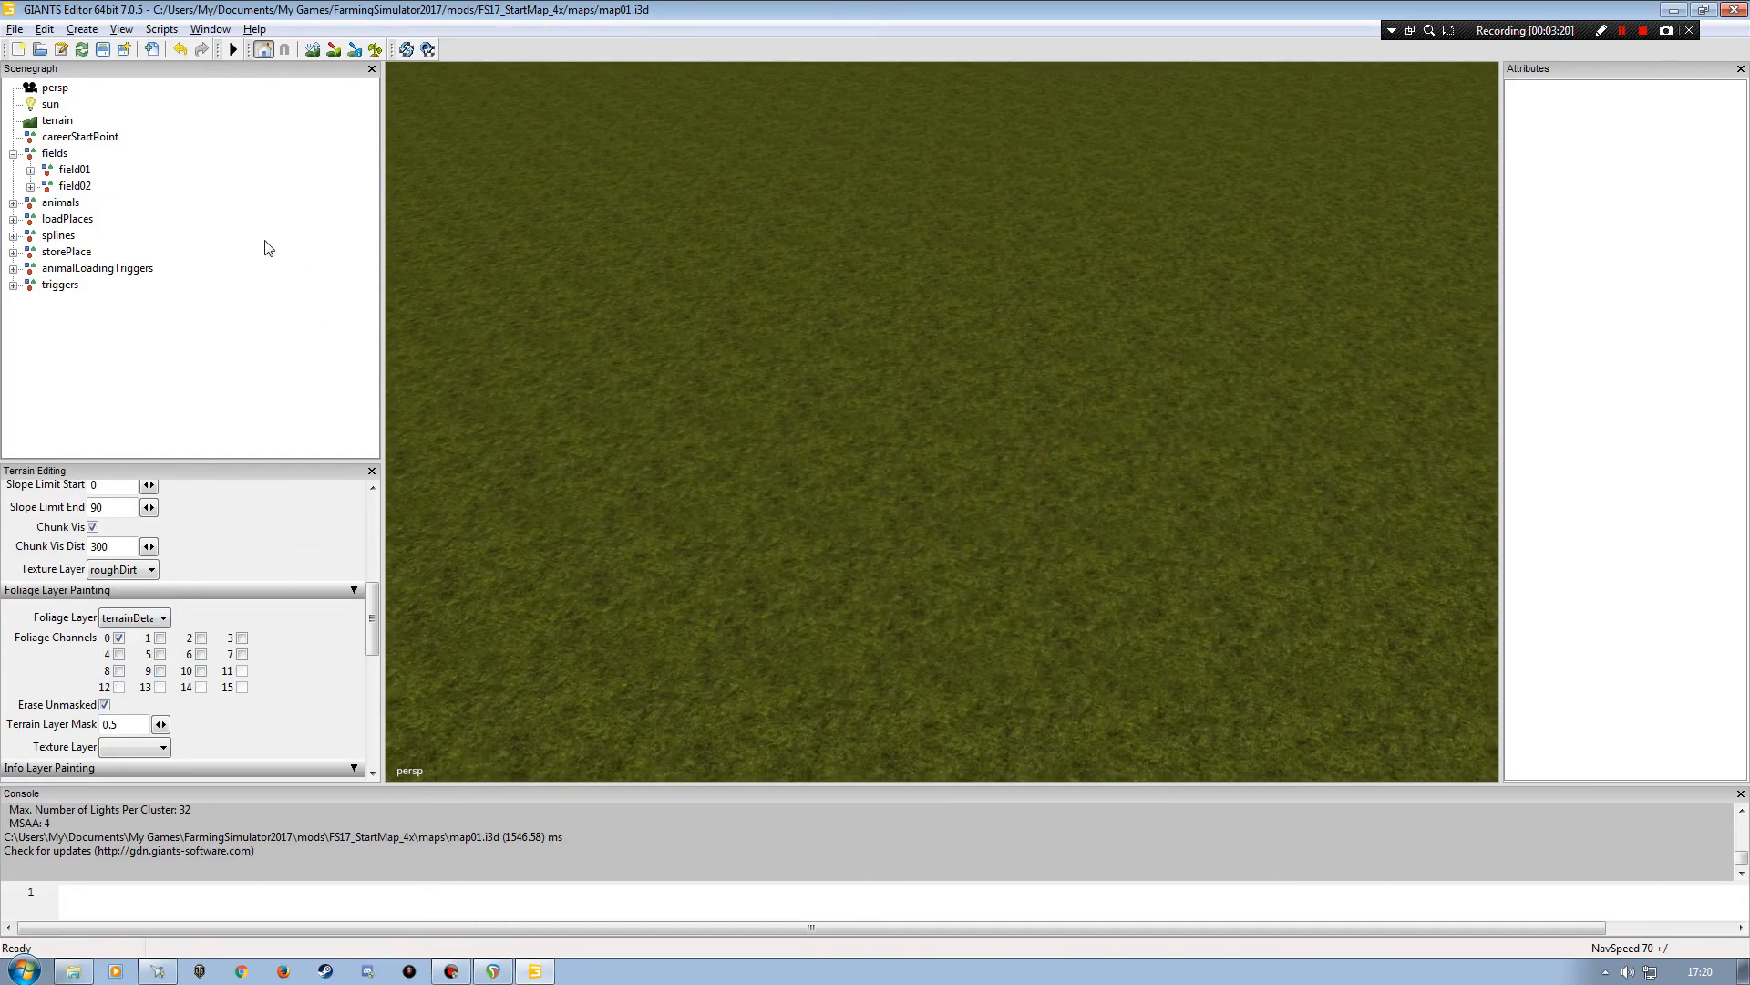
pyautogui.click(375, 50)
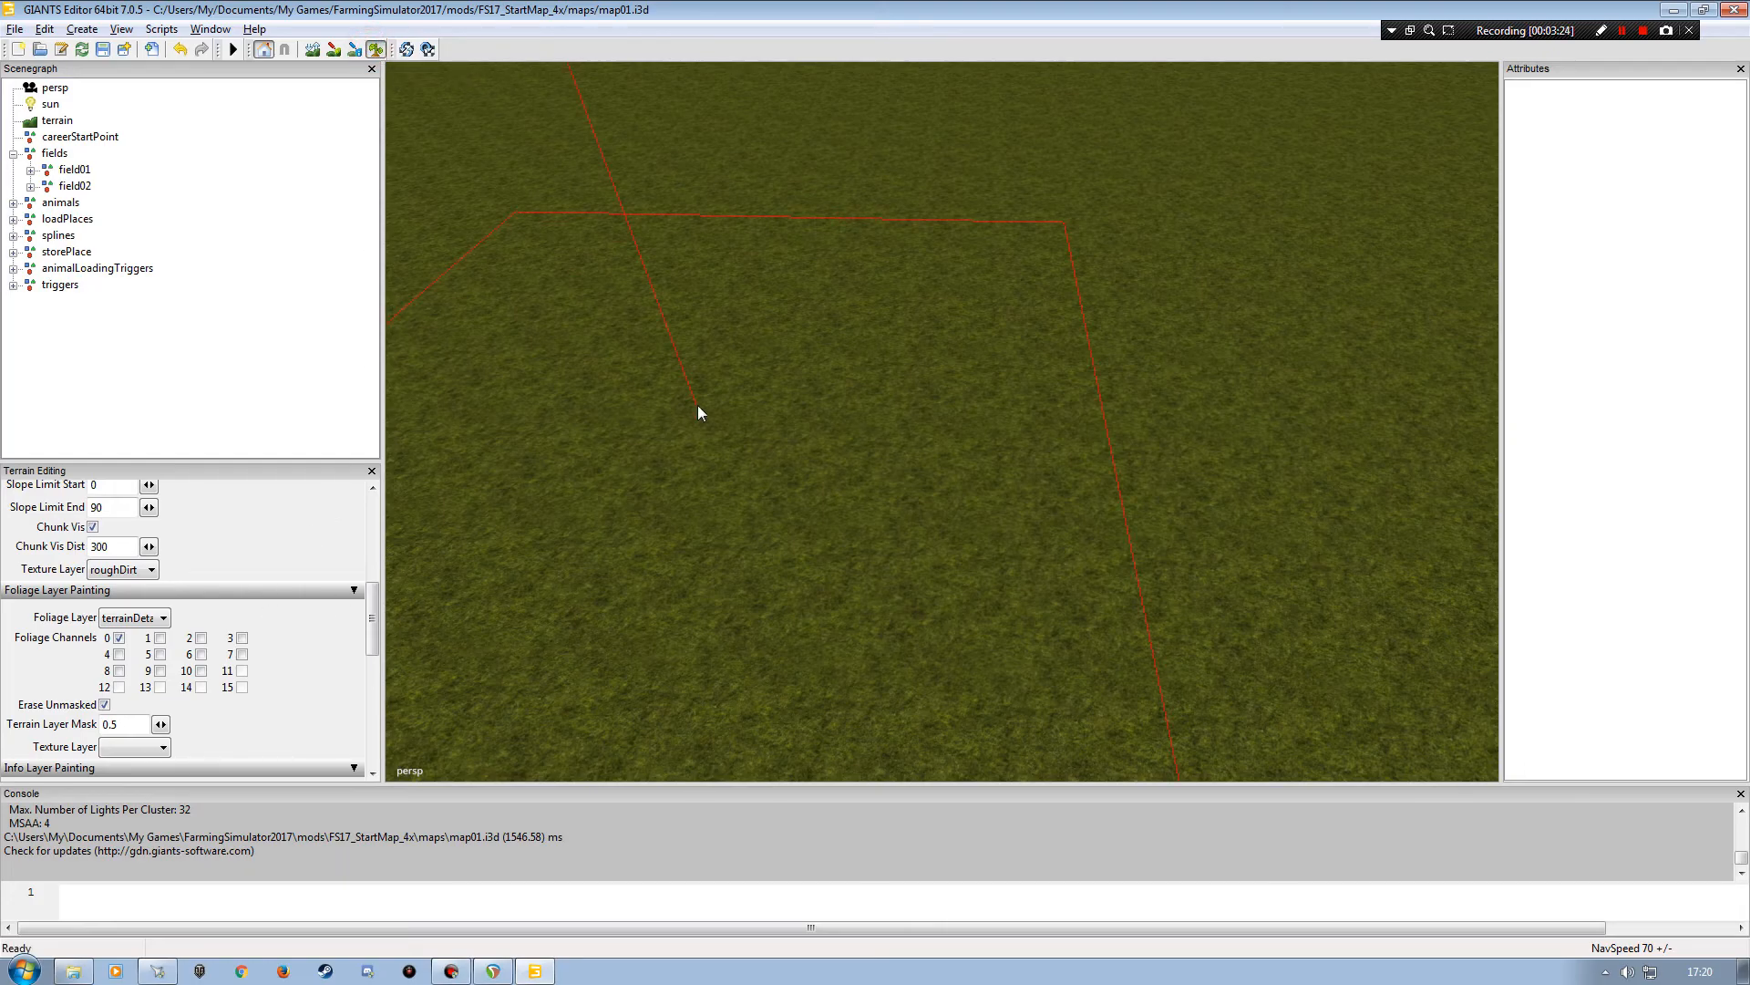
# - Try painting terrain detail on the empty grass with foliage channel 0 and undo the stroke
pyautogui.moveTo(983, 253)
pyautogui.mouseDown()
pyautogui.moveTo(952, 344)
pyautogui.moveTo(974, 314)
pyautogui.mouseUp()
pyautogui.moveTo(974, 314)
pyautogui.keyDown('alt'); pyautogui.mouseDown(button='right')
pyautogui.moveTo(972, 172)
pyautogui.moveTo(888, 268)
pyautogui.moveTo(899, 283)
pyautogui.mouseUp(button='right'); pyautogui.keyUp('alt')
pyautogui.hotkey('ctrl', 'z')
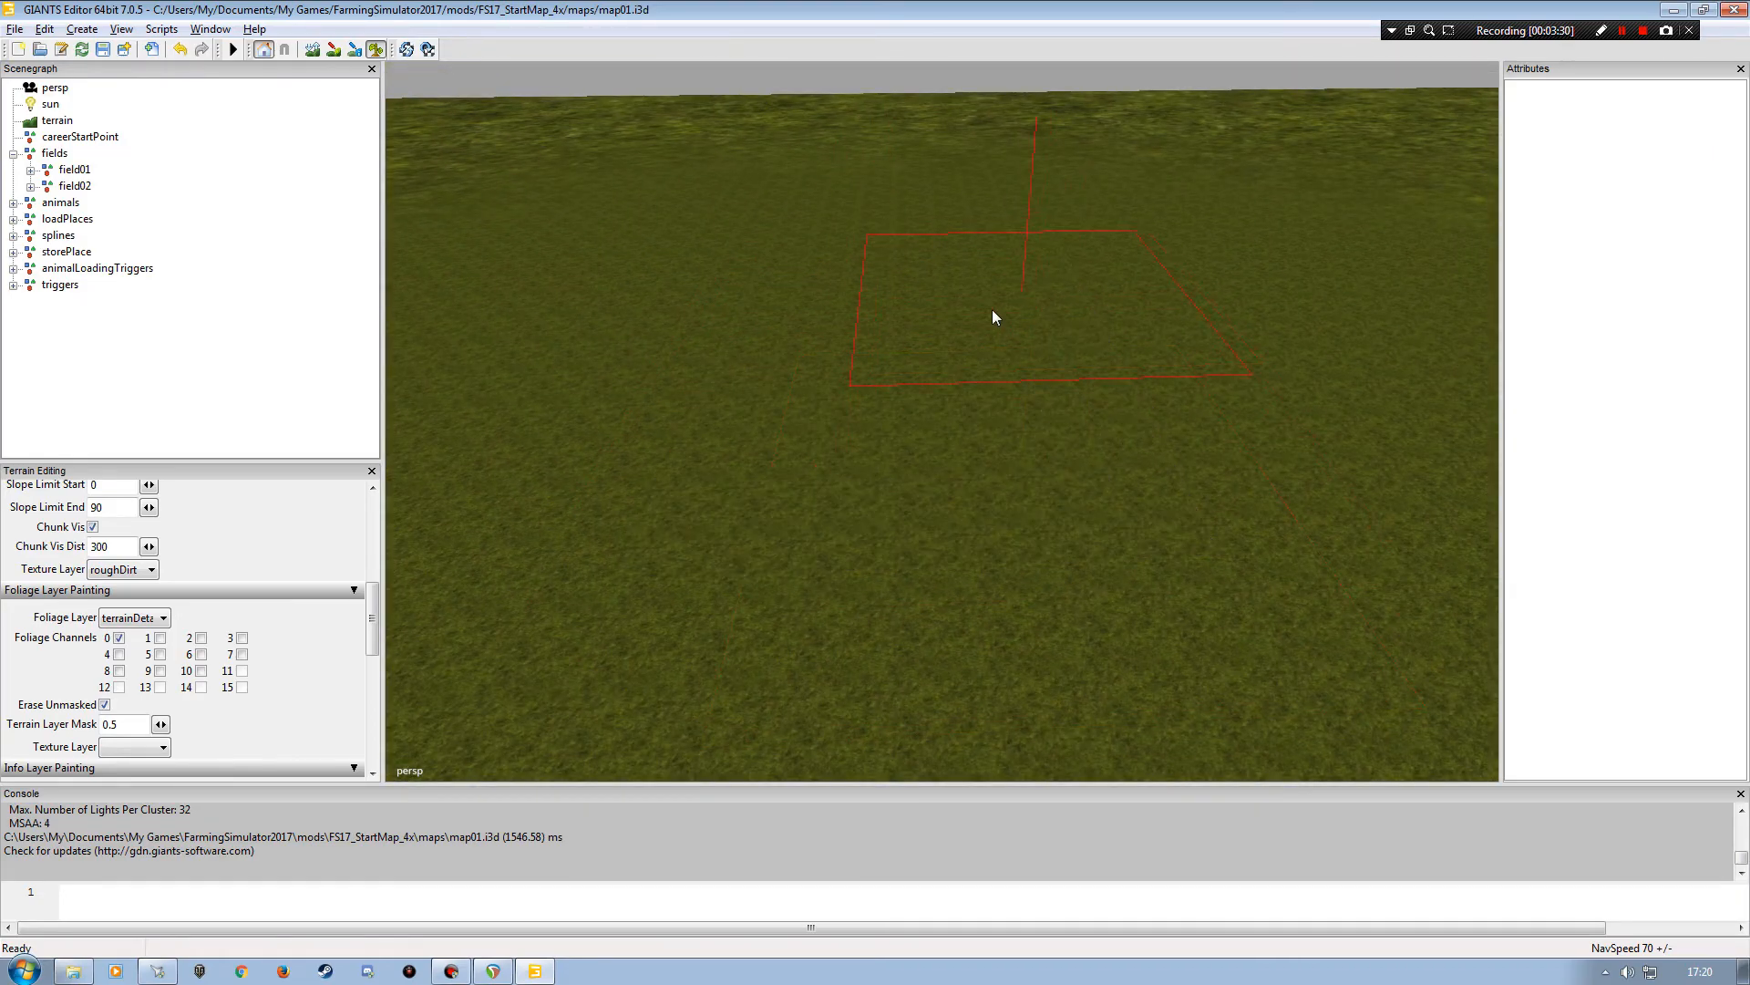
# - Try painting the empty grass area with only foliage channel 1 of the terrainDetail layer
pyautogui.click(160, 638)
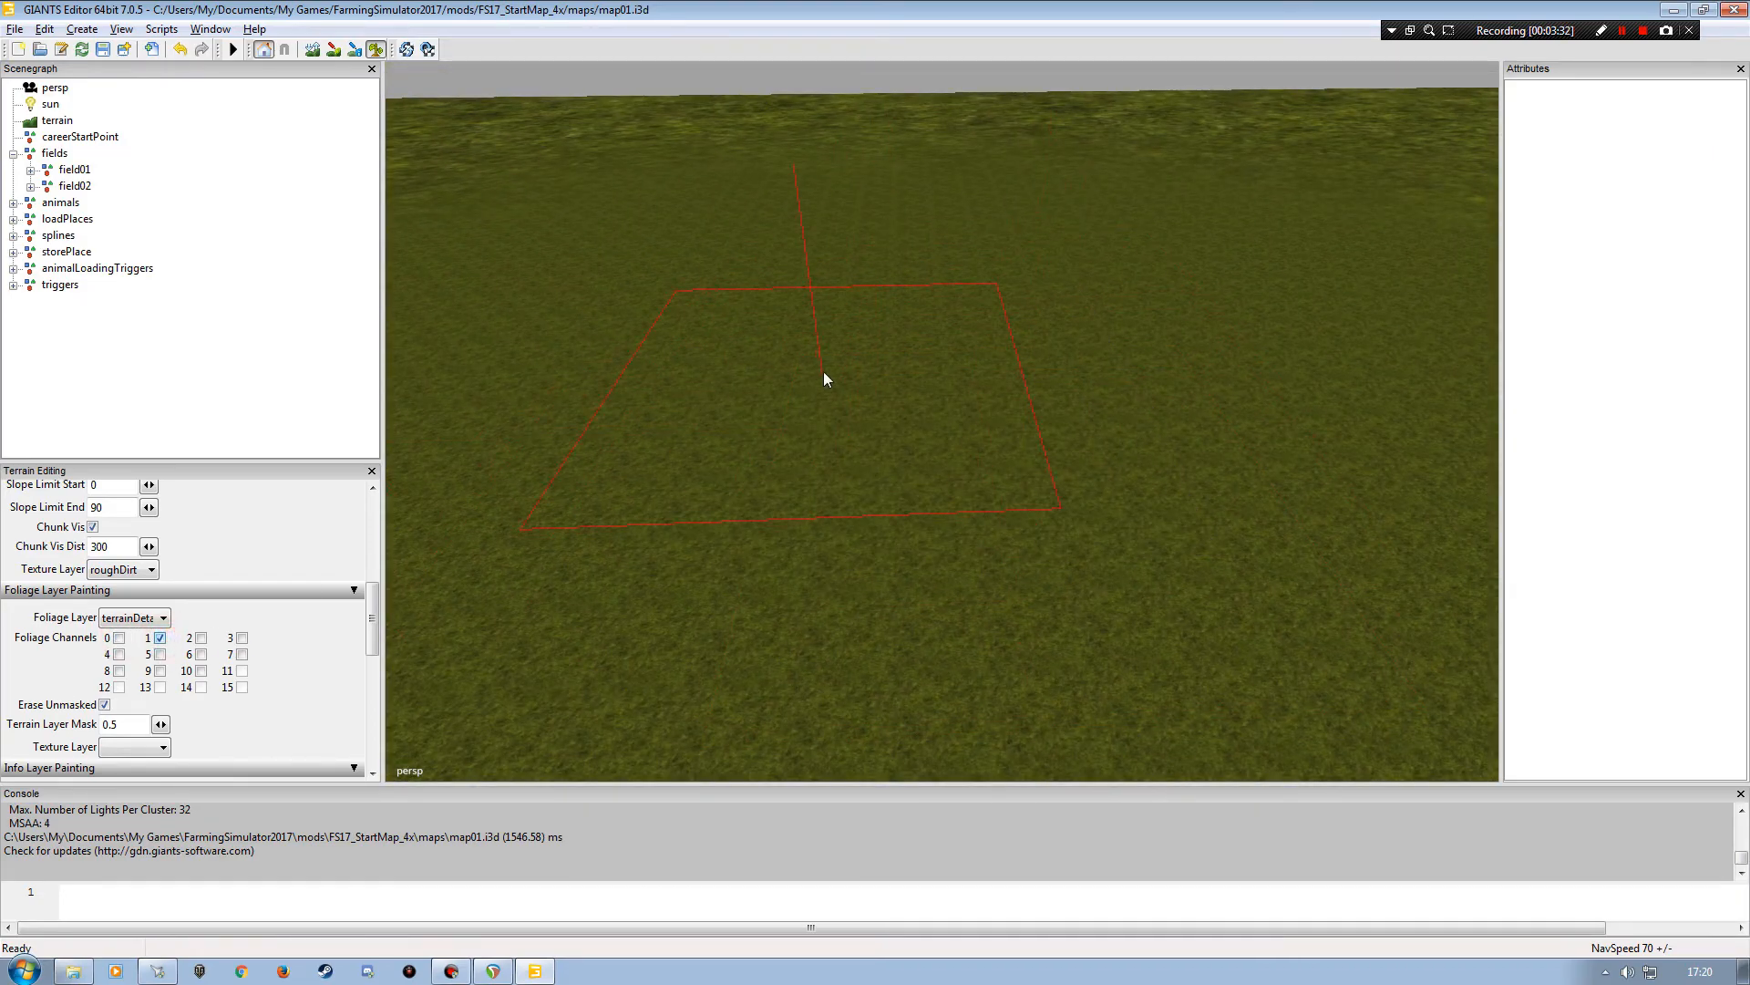
pyautogui.moveTo(867, 336); pyautogui.dragTo(866, 467)
pyautogui.keyDown('alt'); pyautogui.moveTo(828, 543); pyautogui.dragTo(808, 560); pyautogui.keyUp('alt')
pyautogui.scroll(5, 822, 408)
pyautogui.moveTo(870, 417)
pyautogui.keyDown('alt'); pyautogui.mouseDown()
pyautogui.moveTo(769, 255)
pyautogui.moveTo(994, 499)
pyautogui.moveTo(917, 155)
pyautogui.mouseUp(); pyautogui.keyUp('alt')
pyautogui.scroll(-5, 882, 423)
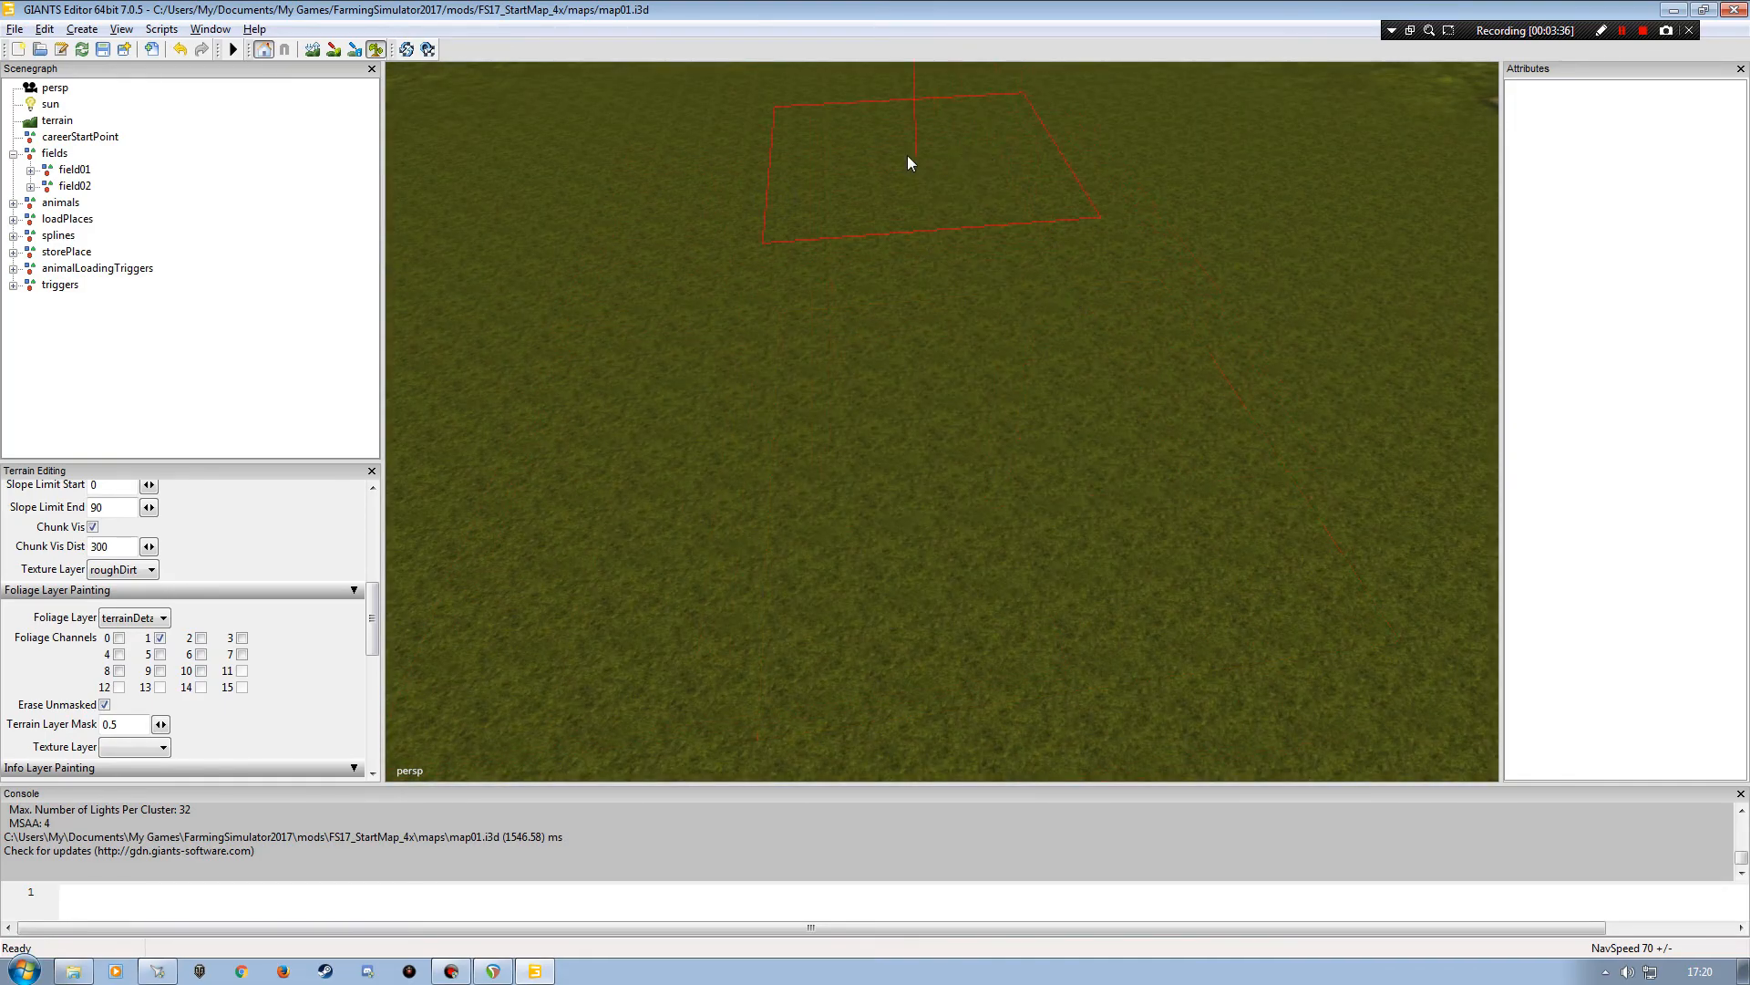
# - Paint a long rectangular strip of field soil on the grass near the existing field, using only foliage channel 0
pyautogui.click(119, 638)
pyautogui.scroll(-3, 1037, 277)
pyautogui.moveTo(1037, 277)
pyautogui.keyDown('alt'); pyautogui.mouseDown()
pyautogui.moveTo(873, 295)
pyautogui.moveTo(793, 344)
pyautogui.mouseUp(); pyautogui.keyUp('alt')
pyautogui.scroll(3, 883, 309)
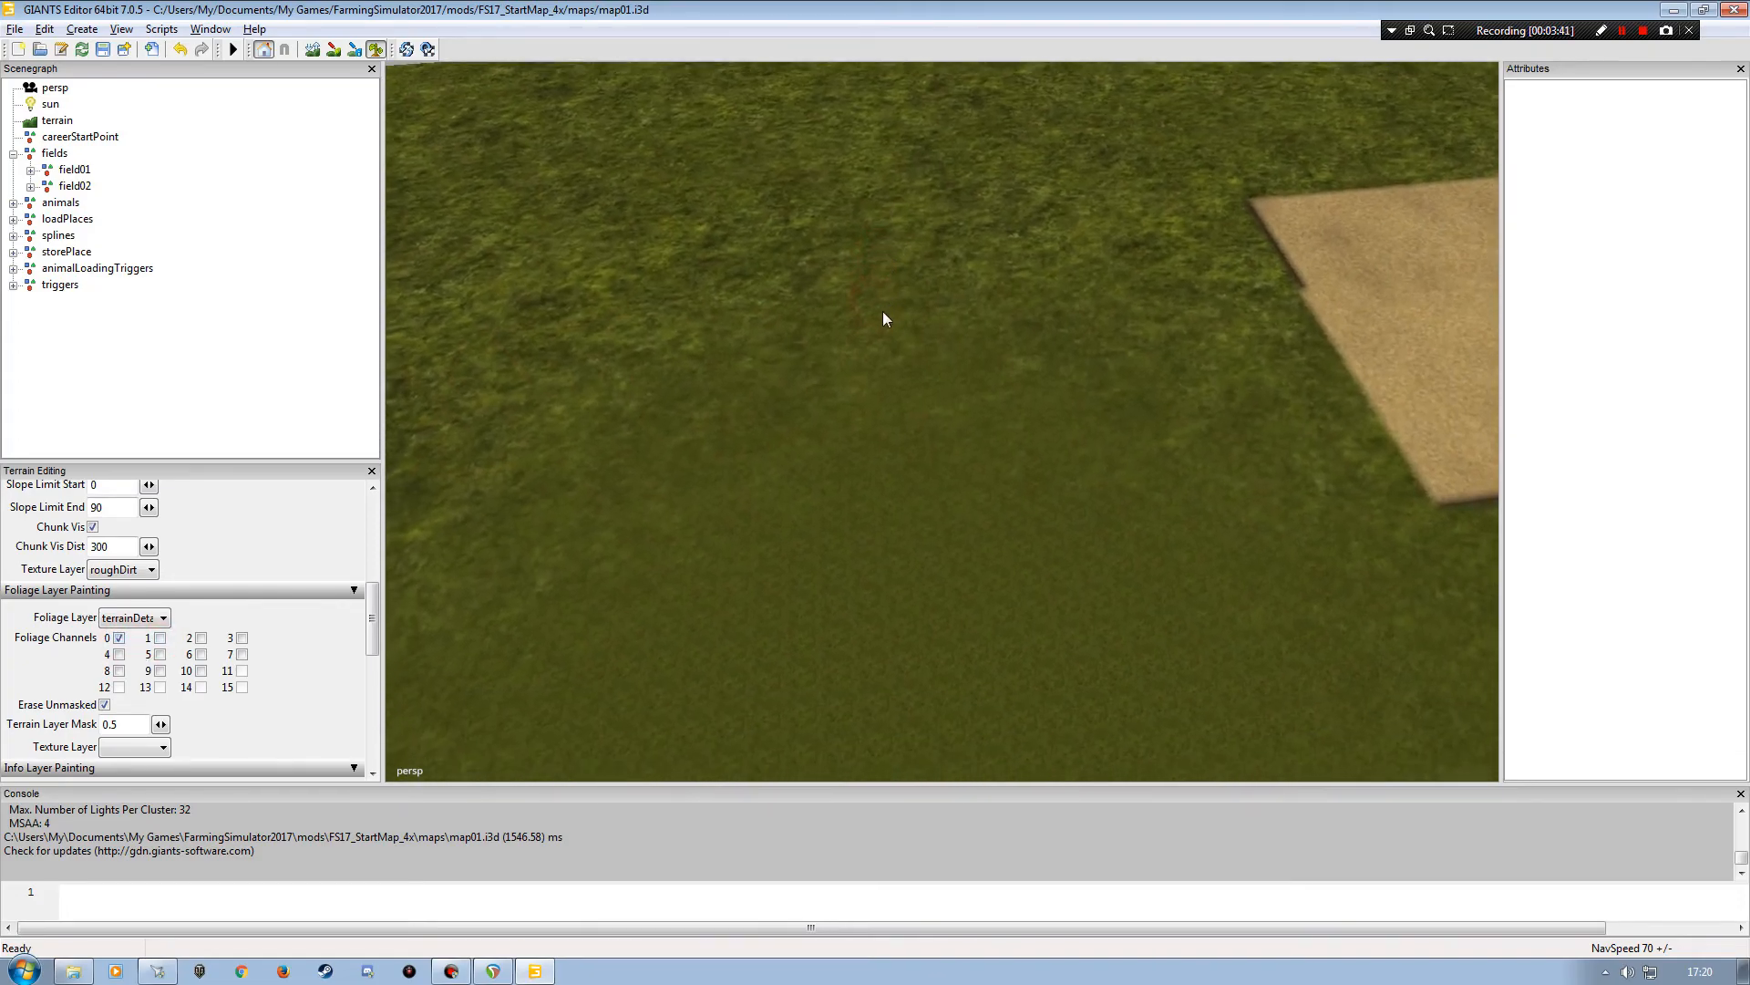
pyautogui.keyDown('alt'); pyautogui.moveTo(882, 310); pyautogui.dragTo(919, 286); pyautogui.keyUp('alt')
pyautogui.keyDown('alt'); pyautogui.moveTo(919, 285); pyautogui.dragTo(919, 184, button='right'); pyautogui.keyUp('alt')
pyautogui.moveTo(919, 184)
pyautogui.keyDown('alt'); pyautogui.mouseDown()
pyautogui.moveTo(835, 261)
pyautogui.moveTo(826, 567)
pyautogui.moveTo(817, 358)
pyautogui.moveTo(743, 360)
pyautogui.moveTo(794, 364)
pyautogui.moveTo(790, 443)
pyautogui.moveTo(786, 410)
pyautogui.mouseUp(); pyautogui.keyUp('alt')
pyautogui.click(827, 246)
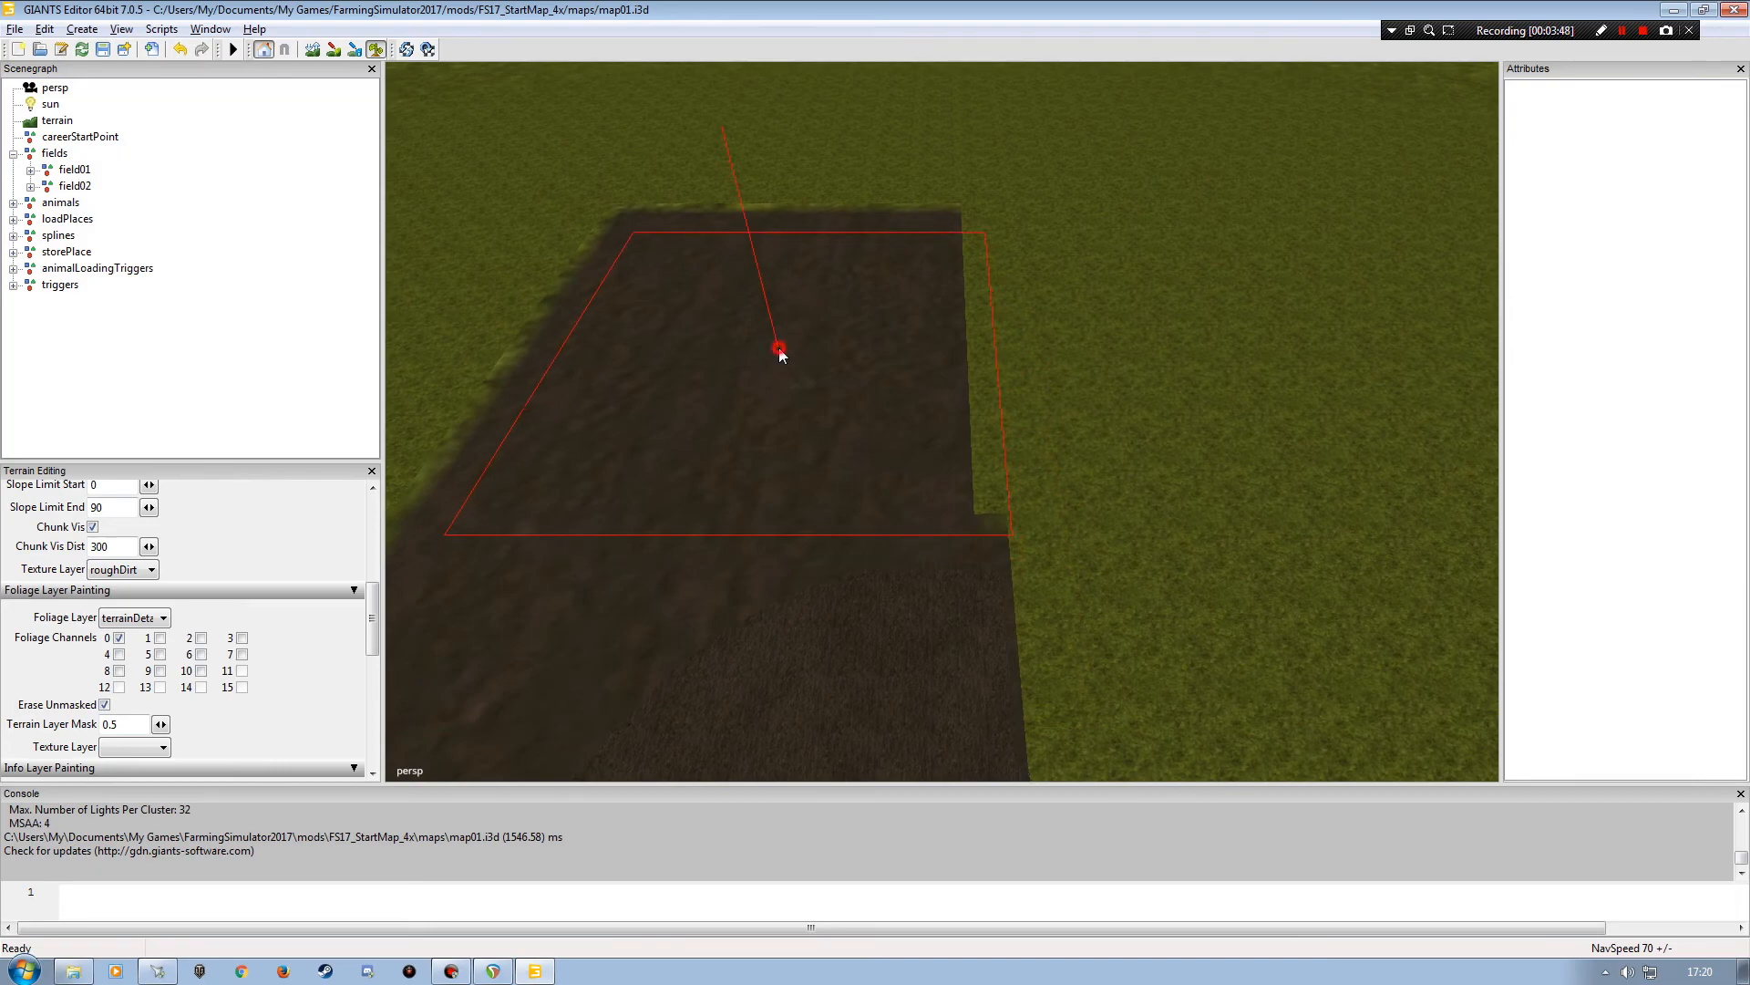
pyautogui.moveTo(780, 326)
pyautogui.keyDown('alt'); pyautogui.mouseDown()
pyautogui.moveTo(779, 188)
pyautogui.moveTo(770, 518)
pyautogui.moveTo(722, 539)
pyautogui.moveTo(746, 548)
pyautogui.moveTo(808, 520)
pyautogui.moveTo(817, 303)
pyautogui.moveTo(863, 538)
pyautogui.moveTo(689, 446)
pyautogui.moveTo(934, 347)
pyautogui.moveTo(799, 520)
pyautogui.moveTo(757, 359)
pyautogui.moveTo(944, 344)
pyautogui.moveTo(818, 445)
pyautogui.moveTo(845, 343)
pyautogui.moveTo(929, 402)
pyautogui.moveTo(944, 440)
pyautogui.moveTo(988, 391)
pyautogui.moveTo(913, 443)
pyautogui.mouseUp(); pyautogui.keyUp('alt')
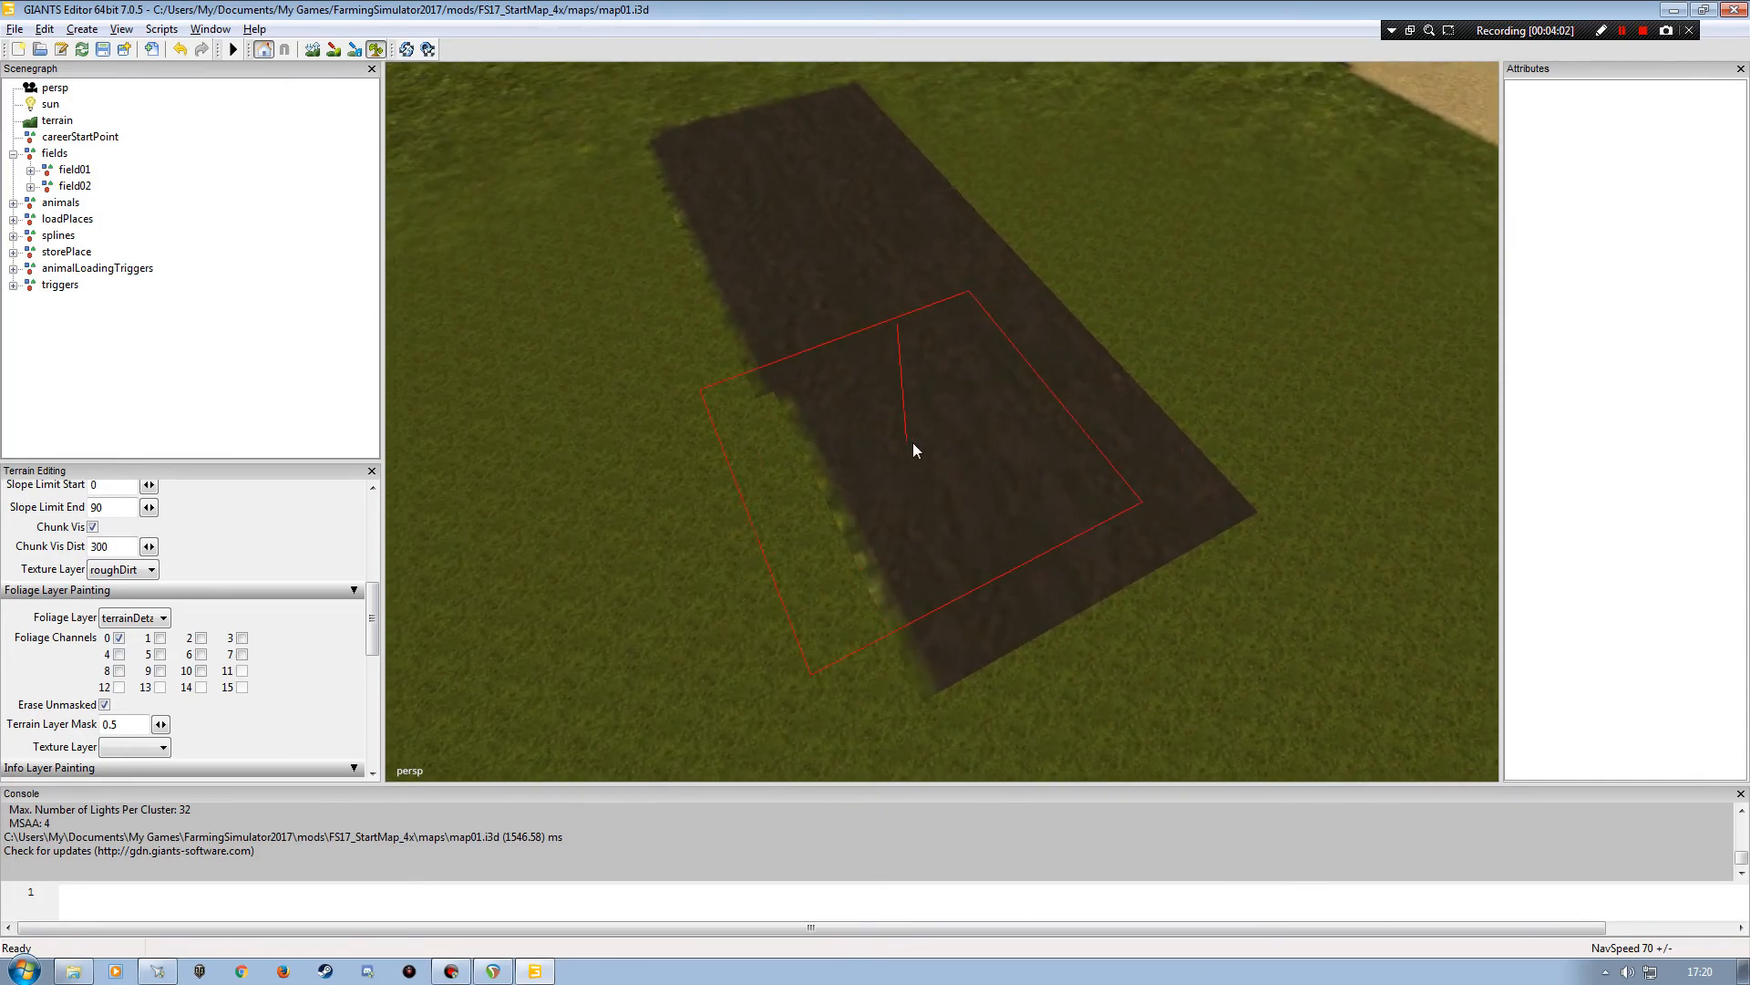
# - Examine the edges and corners of the painted soil strip from several sides
pyautogui.keyDown('alt'); pyautogui.moveTo(879, 422); pyautogui.dragTo(861, 310, button='right'); pyautogui.keyUp('alt')
pyautogui.keyDown('alt'); pyautogui.moveTo(852, 314); pyautogui.dragTo(743, 339); pyautogui.keyUp('alt')
pyautogui.keyDown('alt'); pyautogui.moveTo(1104, 383); pyautogui.dragTo(1087, 264, button='right'); pyautogui.keyUp('alt')
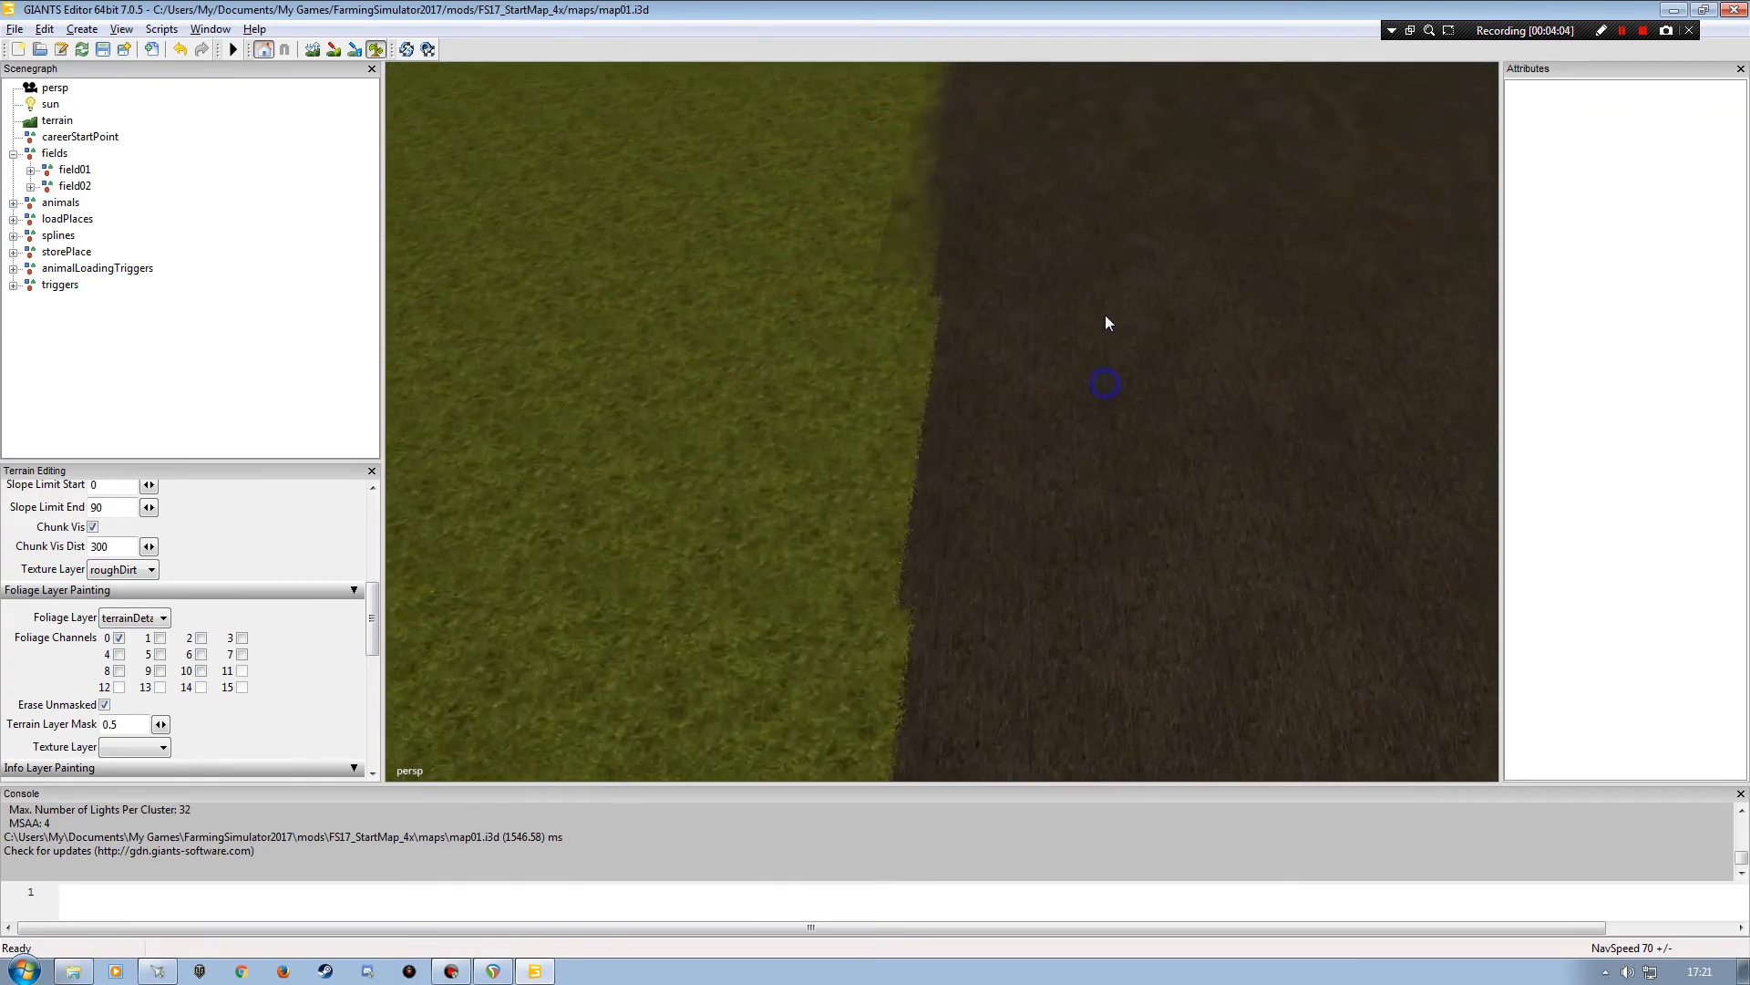
pyautogui.keyDown('alt'); pyautogui.moveTo(1086, 250); pyautogui.dragTo(974, 265); pyautogui.keyUp('alt')
pyautogui.keyDown('alt'); pyautogui.moveTo(974, 265); pyautogui.dragTo(907, 316, button='right'); pyautogui.keyUp('alt')
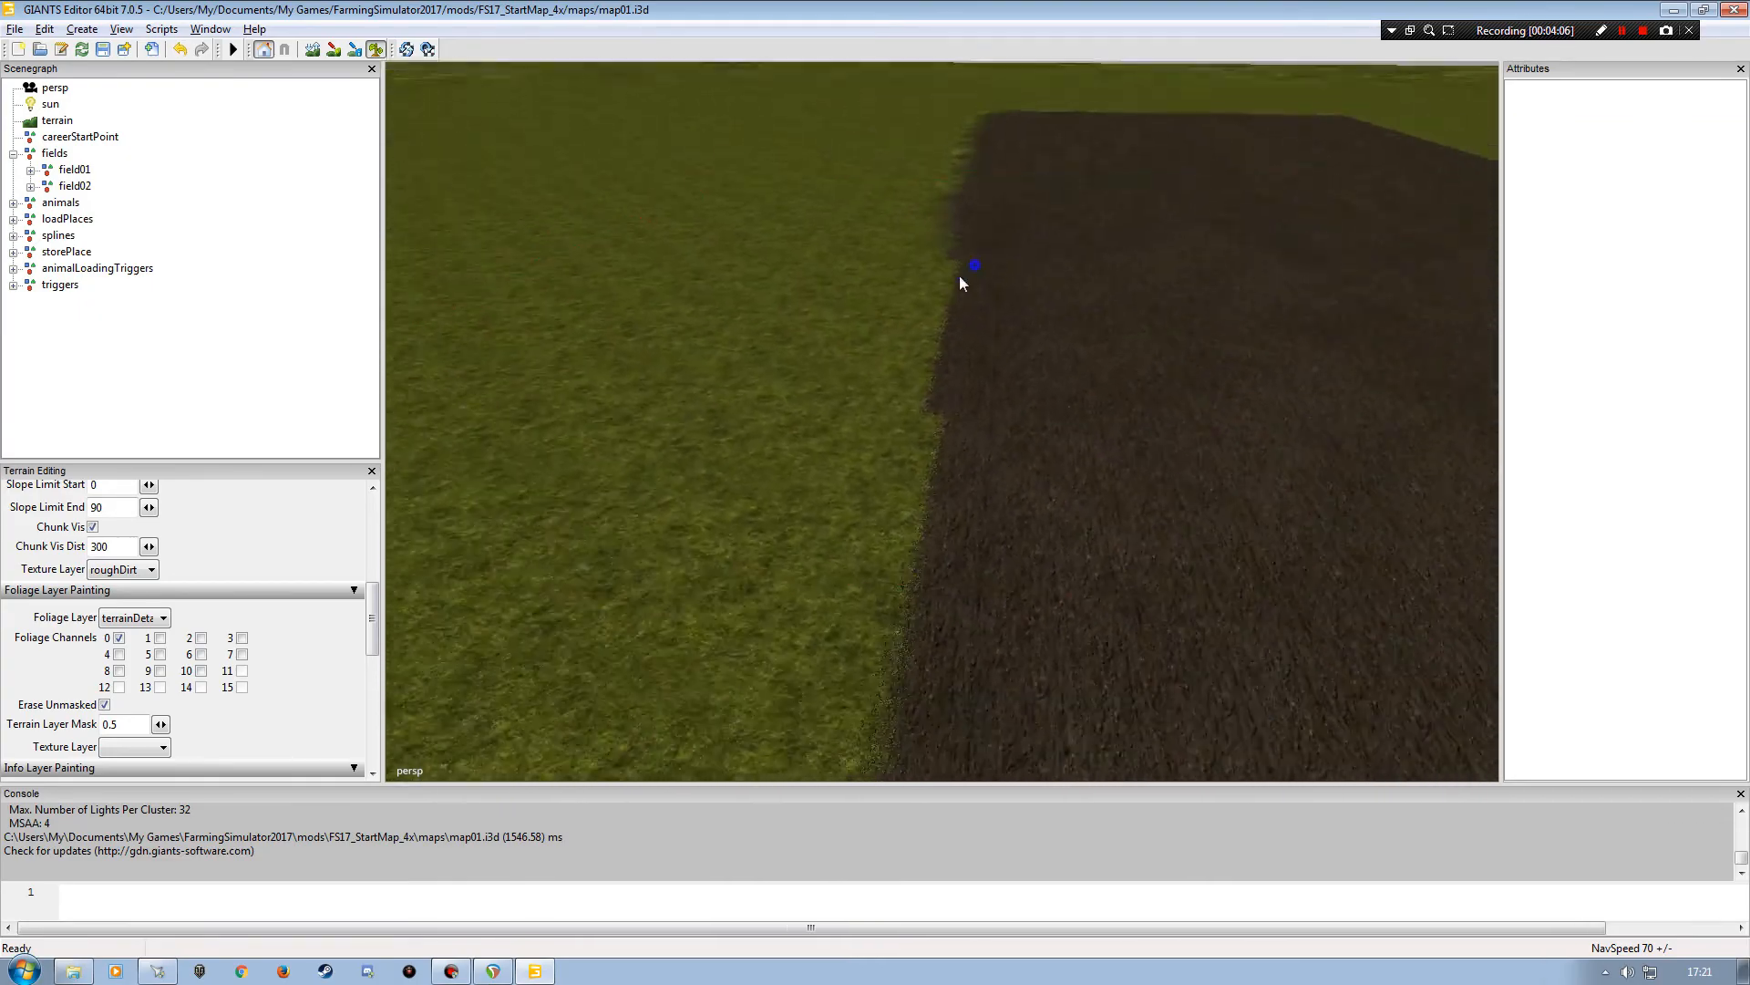
pyautogui.moveTo(906, 316)
pyautogui.keyDown('alt'); pyautogui.mouseDown()
pyautogui.moveTo(976, 332)
pyautogui.moveTo(895, 386)
pyautogui.moveTo(873, 297)
pyautogui.moveTo(797, 303)
pyautogui.moveTo(815, 301)
pyautogui.mouseUp(); pyautogui.keyUp('alt')
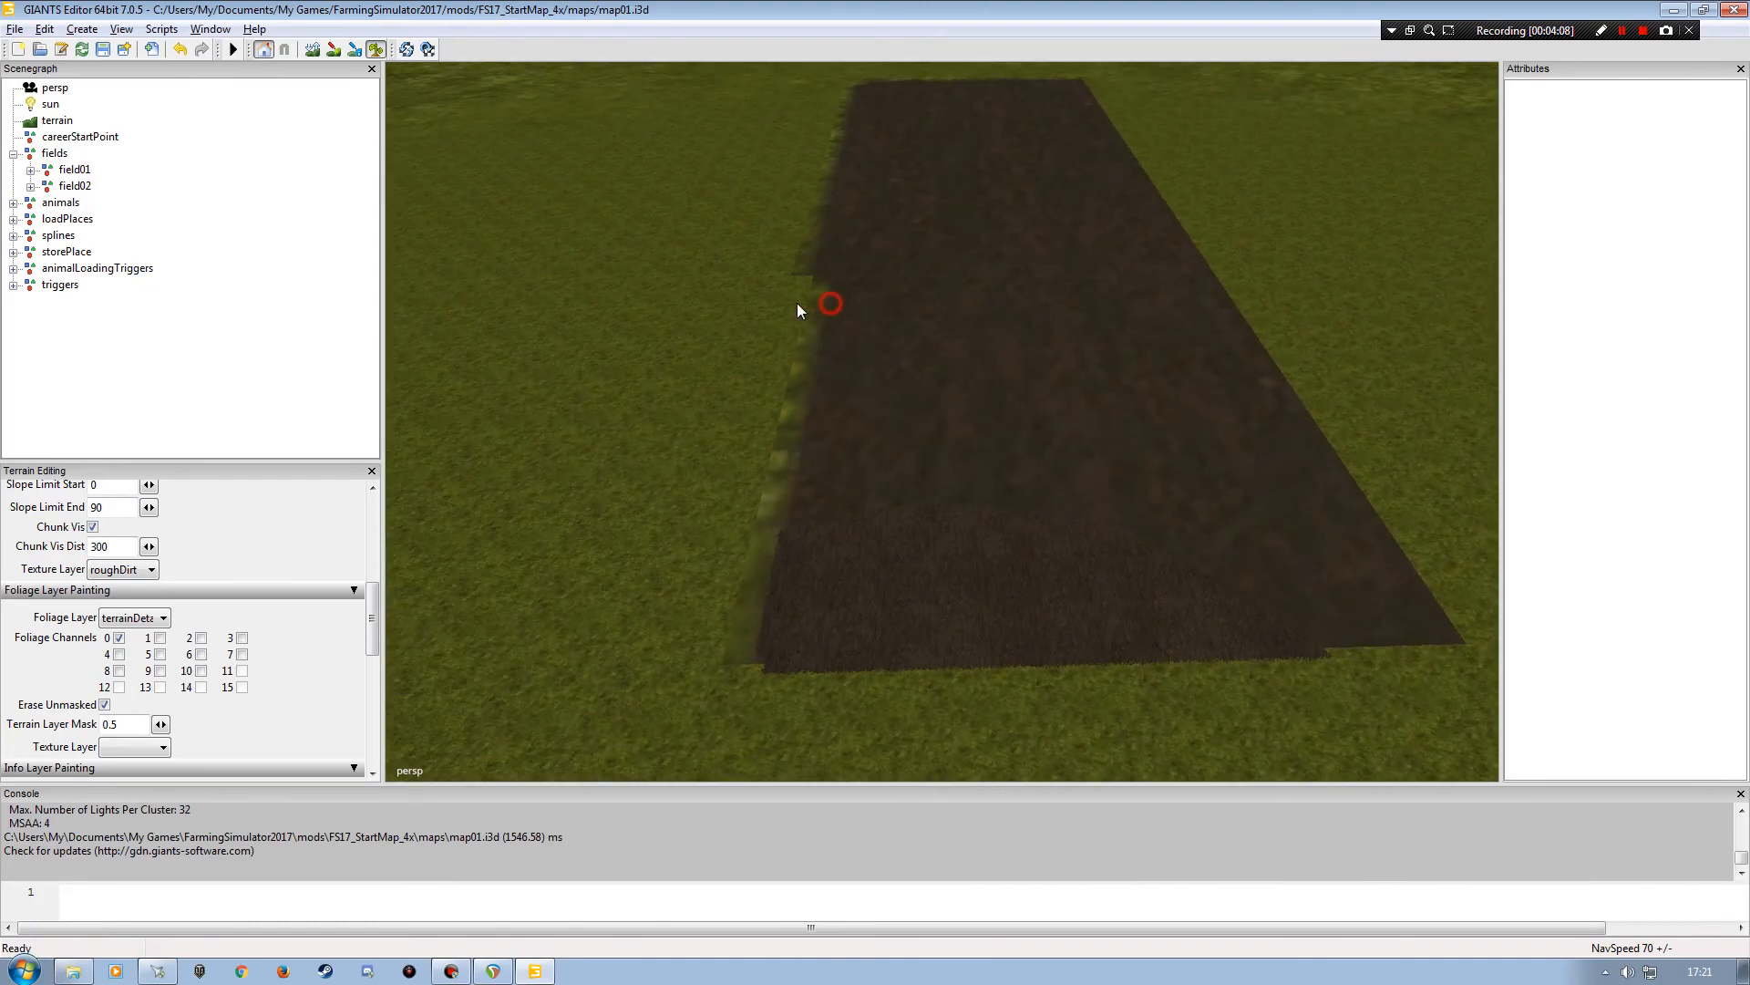
pyautogui.keyDown('alt'); pyautogui.moveTo(815, 302); pyautogui.dragTo(730, 337, button='right'); pyautogui.keyUp('alt')
pyautogui.keyDown('alt'); pyautogui.moveTo(730, 337); pyautogui.dragTo(838, 342); pyautogui.keyUp('alt')
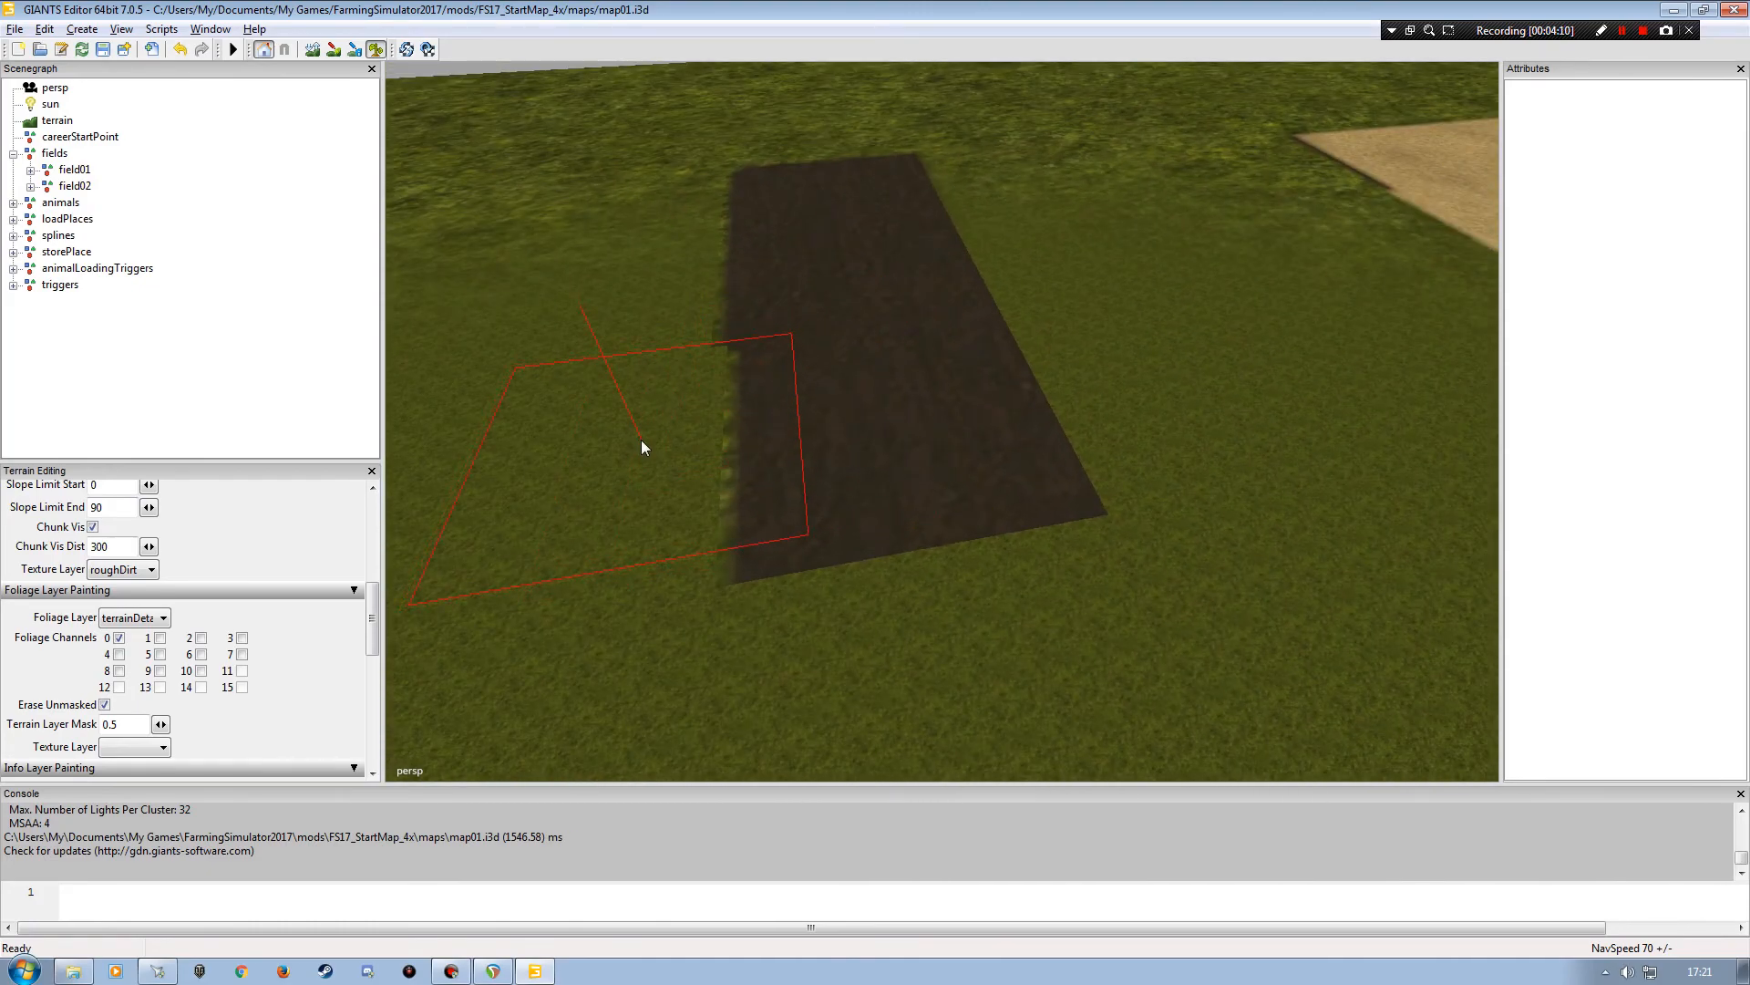
# - Reduce the terrain brush radius to about 3.03 and leave the foliage painting mode
pyautogui.scroll(-8, 642, 441)
pyautogui.click(373, 617)
pyautogui.moveTo(363, 620); pyautogui.dragTo(374, 538)
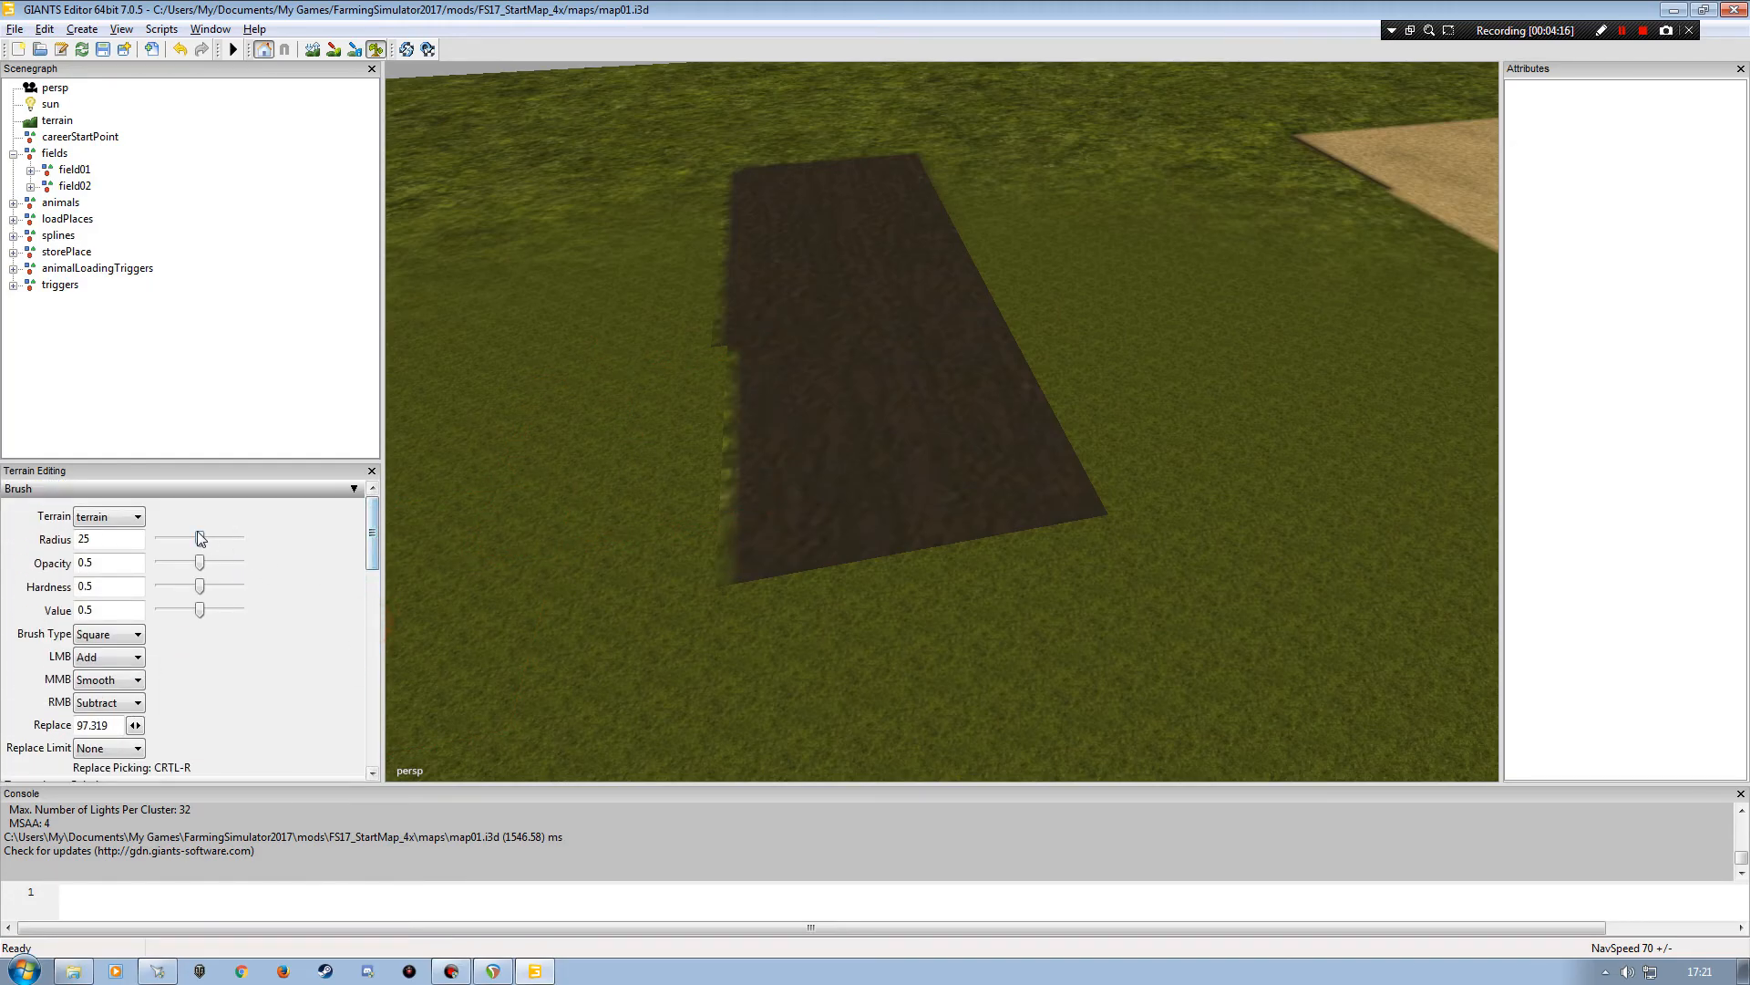
pyautogui.moveTo(200, 537); pyautogui.dragTo(166, 541)
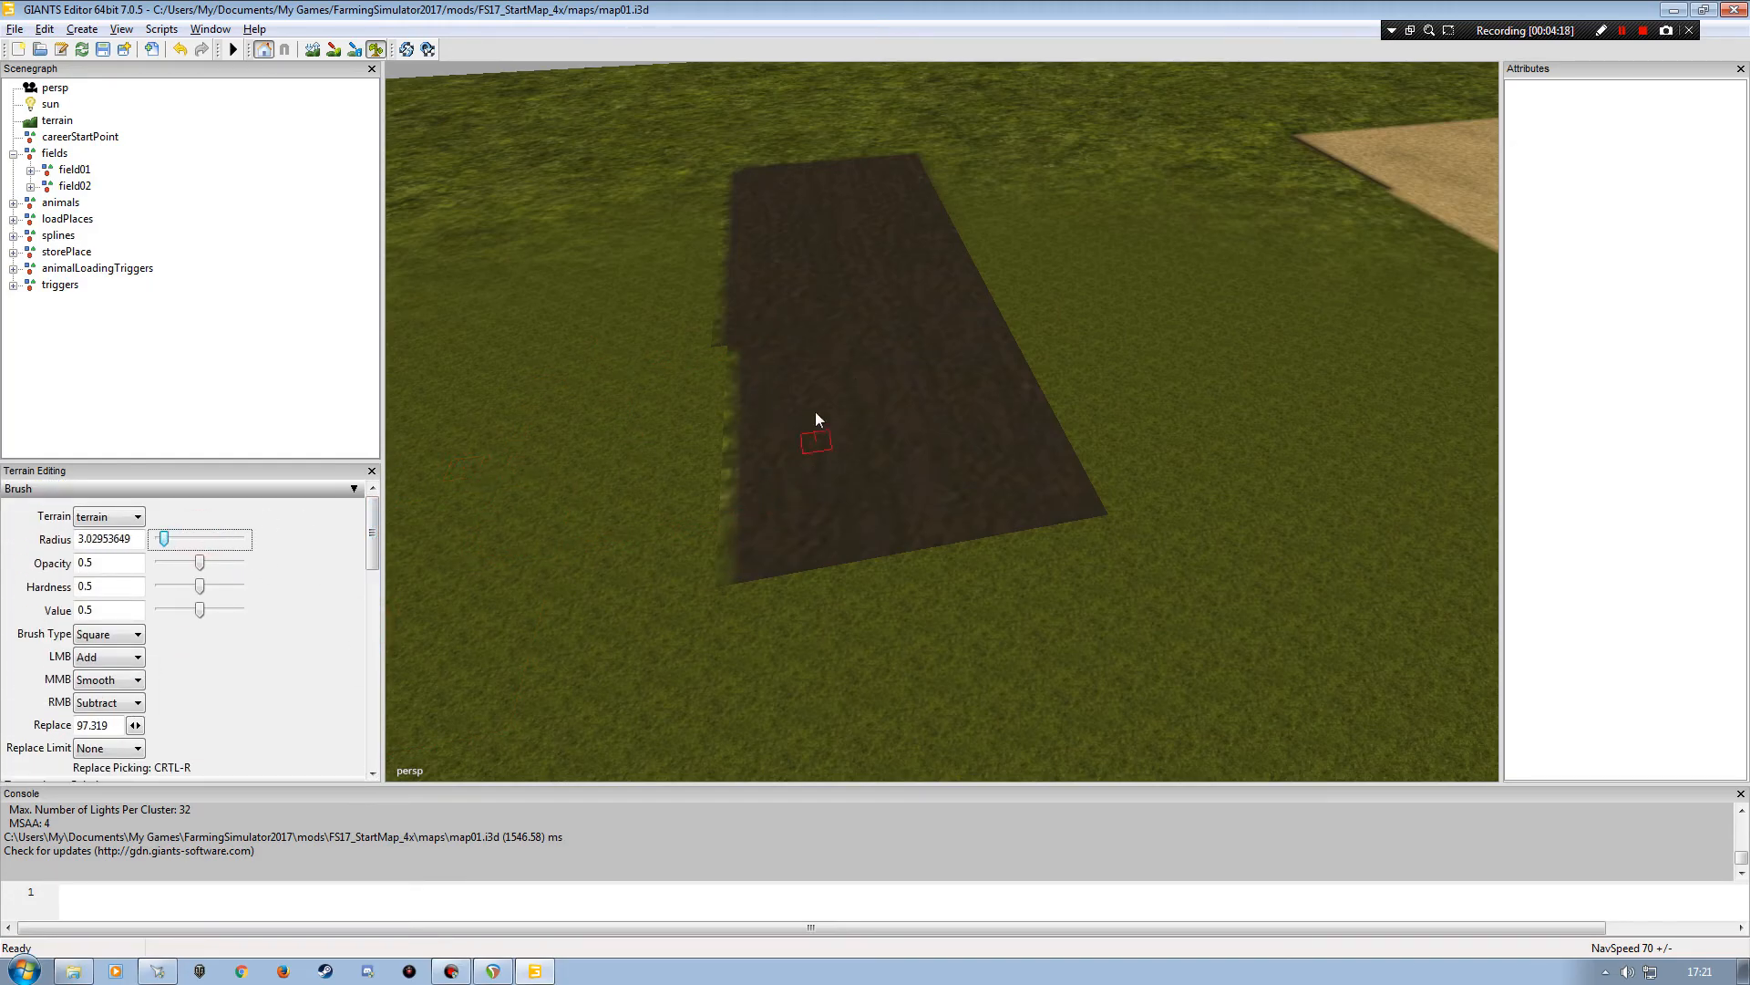
pyautogui.click(374, 51)
# - Expand field02 in the scenegraph and locate it and its fieldBuyTrigger in the viewport
pyautogui.moveTo(862, 532)
pyautogui.keyDown('alt'); pyautogui.mouseDown()
pyautogui.moveTo(797, 523)
pyautogui.moveTo(841, 510)
pyautogui.mouseUp(); pyautogui.keyUp('alt')
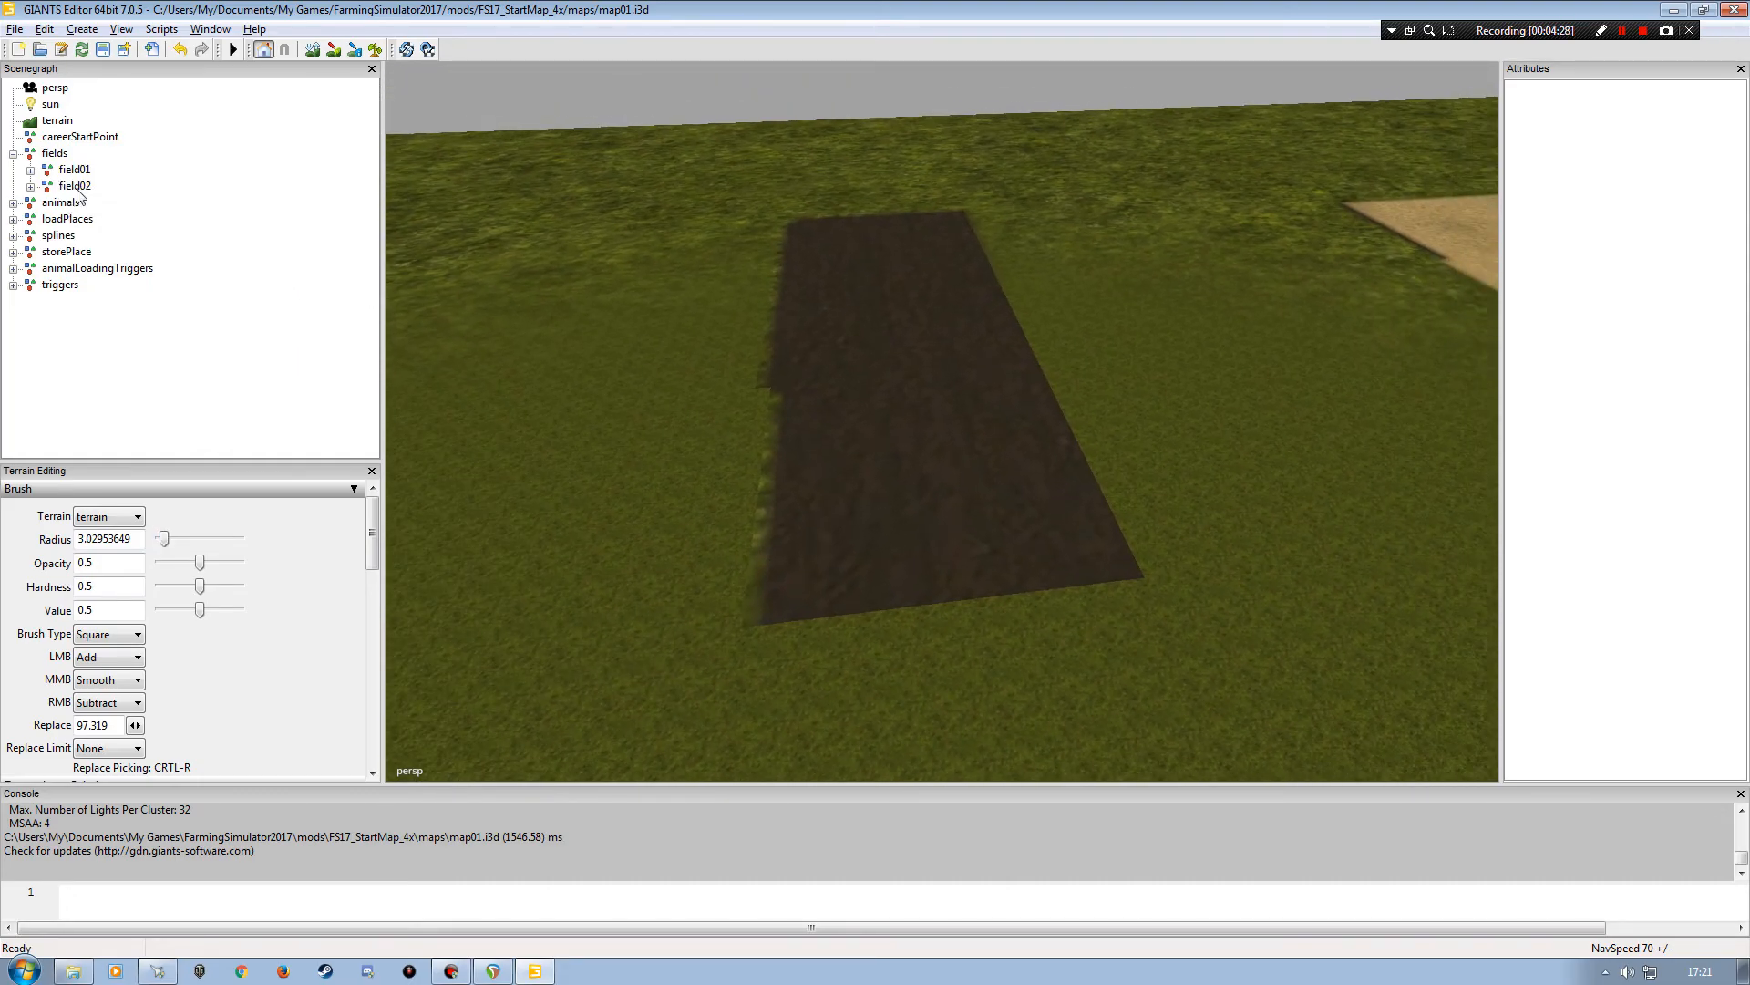
pyautogui.click(74, 186)
pyautogui.click(31, 186)
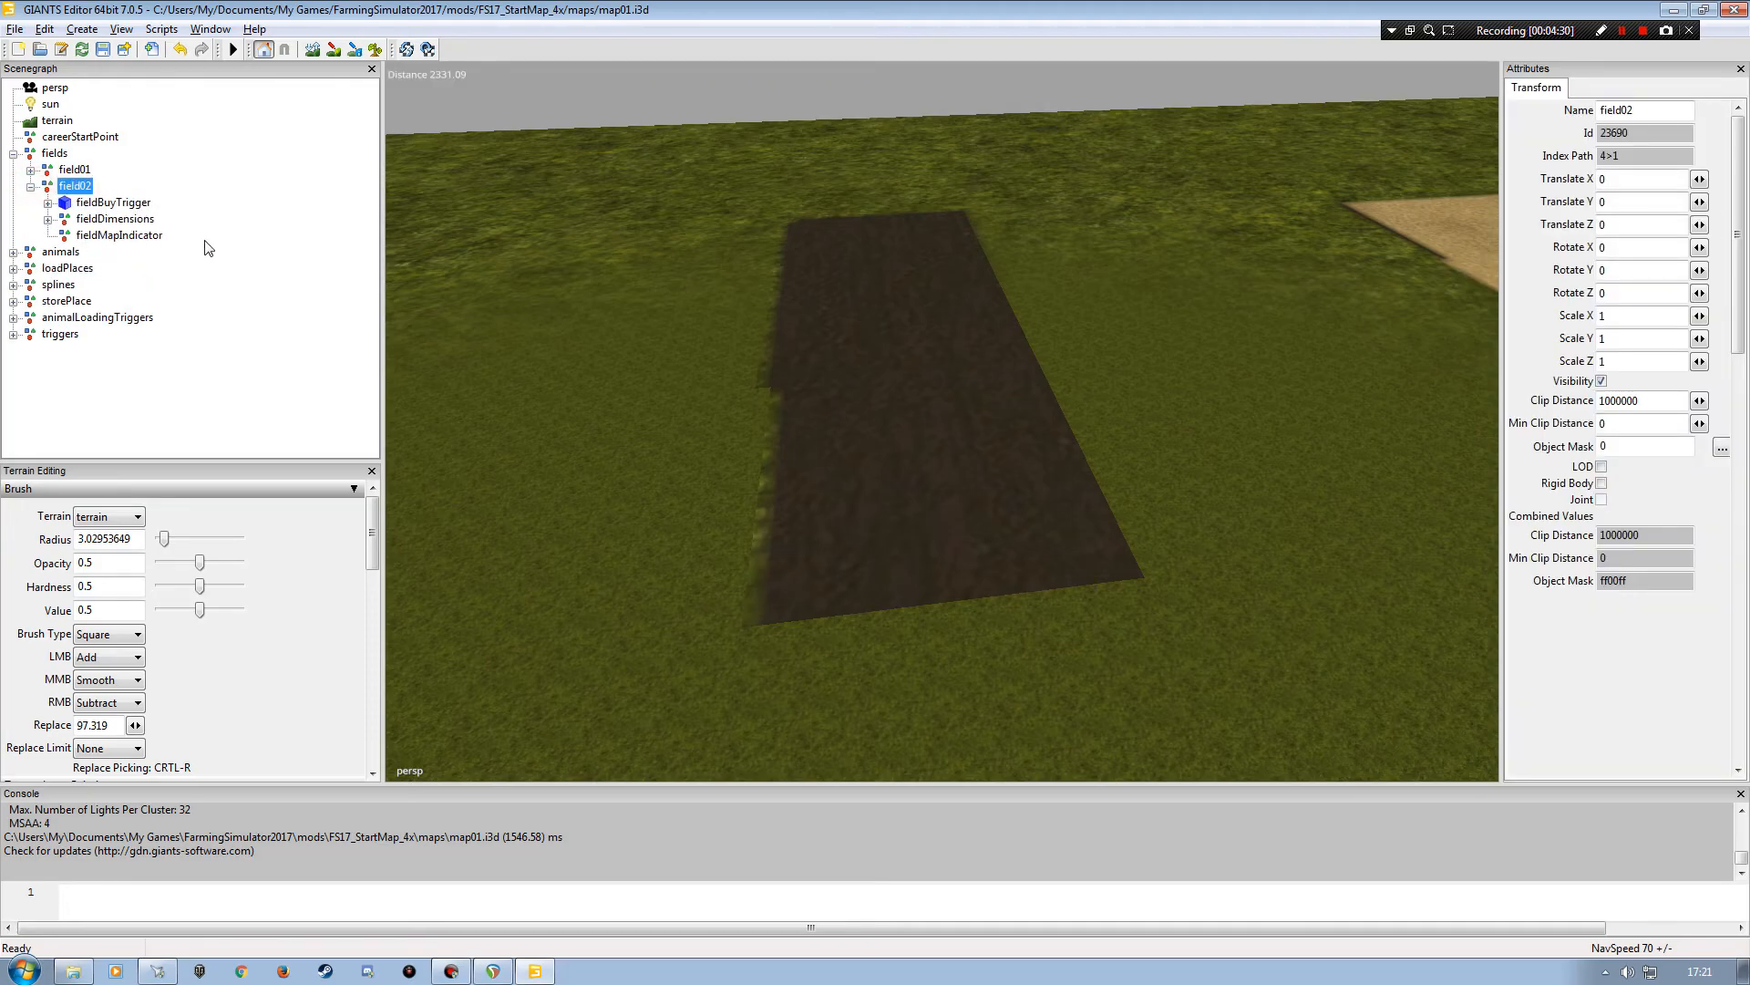
pyautogui.press('f')
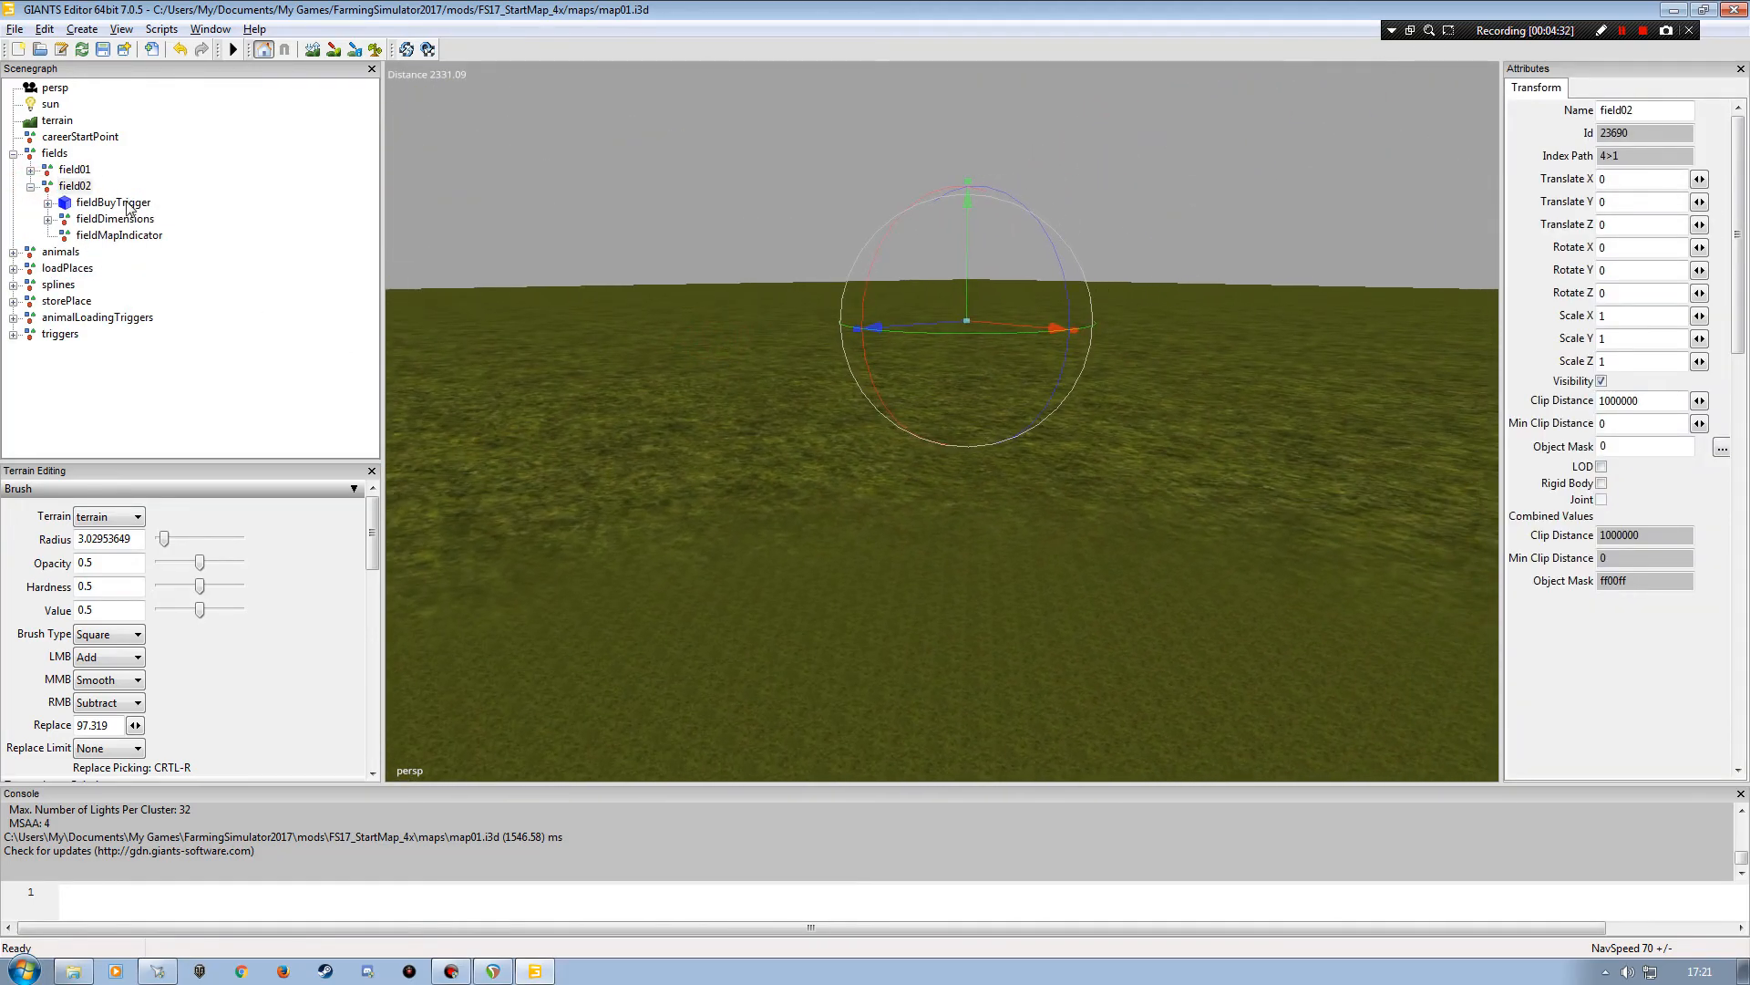
pyautogui.click(80, 185)
pyautogui.click(84, 206)
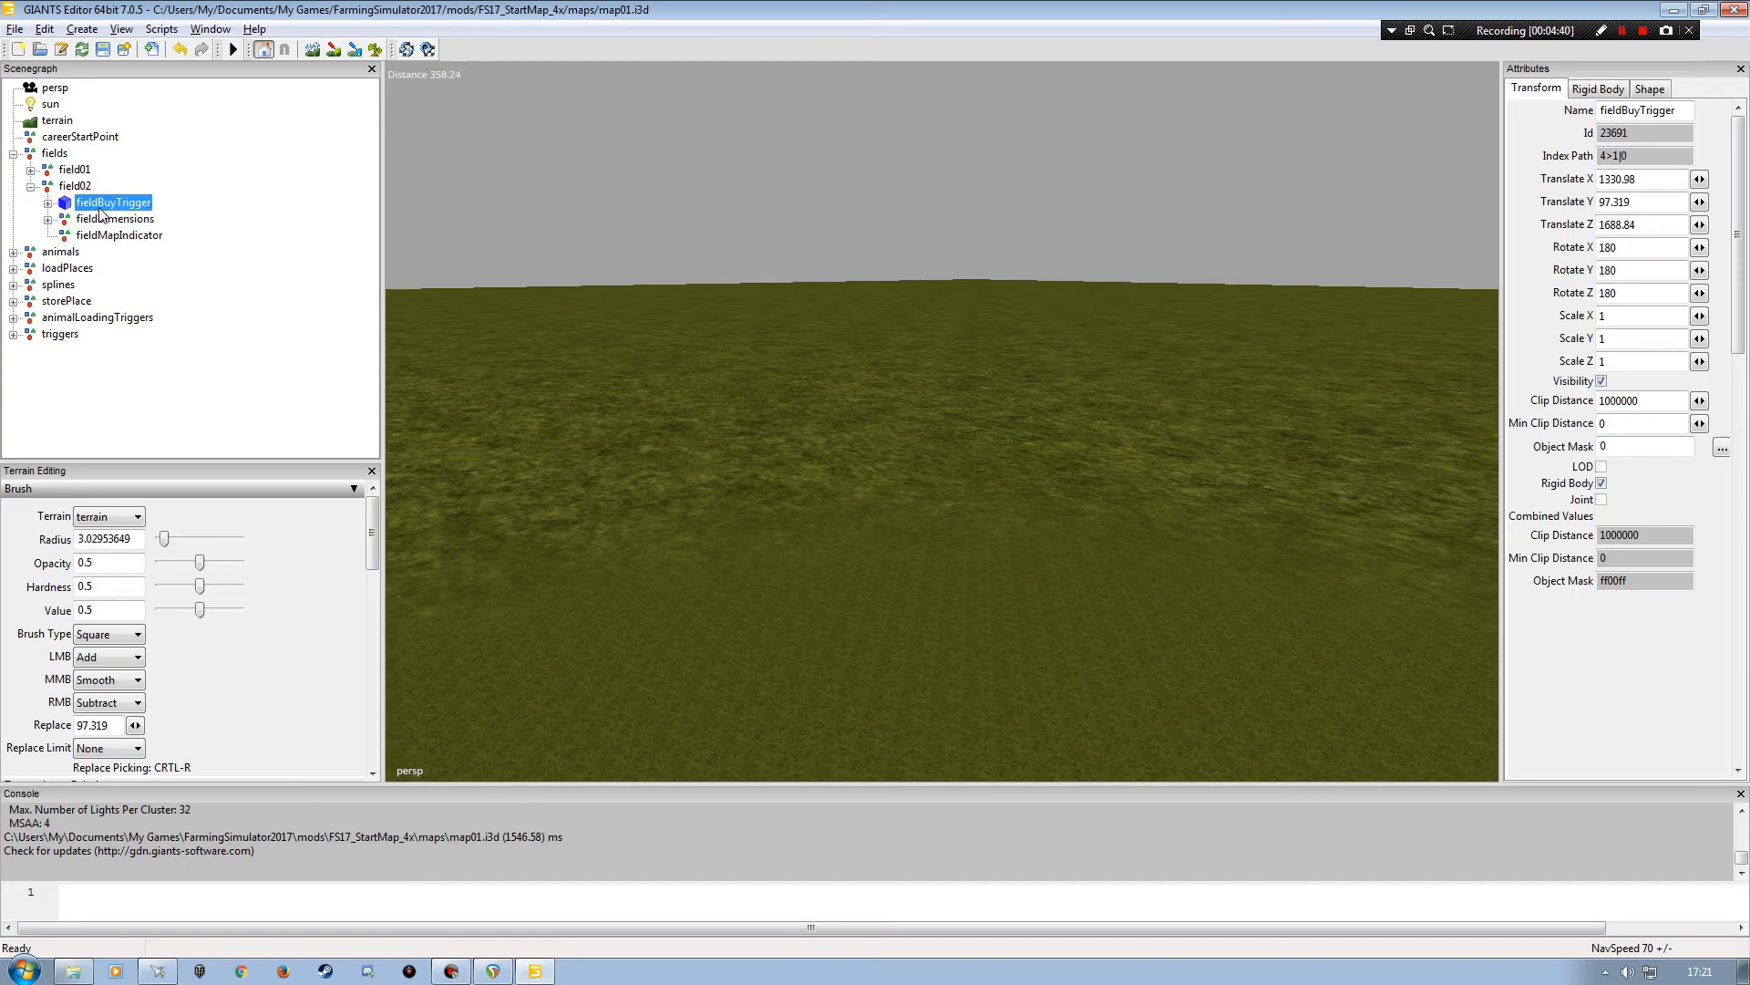
pyautogui.press('f')
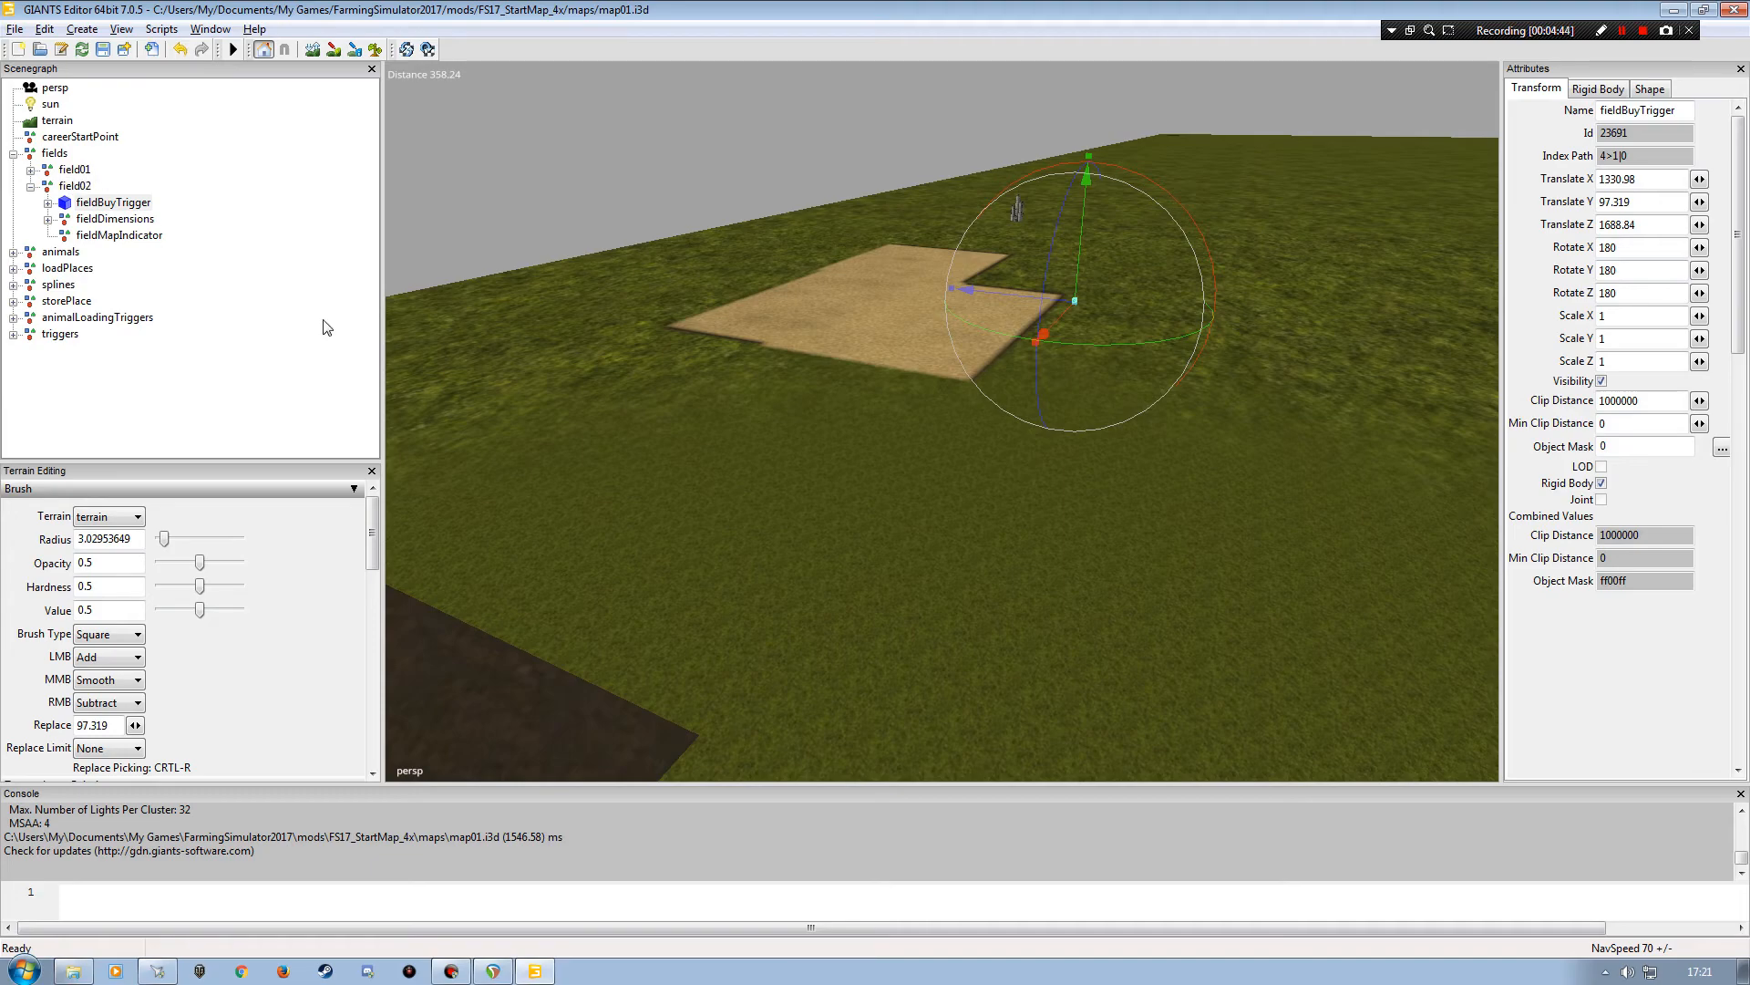
# - Place field02's fieldBuyTrigger on the grass just outside a corner of the new soil strip using Interactive Placement
pyautogui.keyDown('alt'); pyautogui.moveTo(1052, 478); pyautogui.dragTo(849, 376); pyautogui.keyUp('alt')
pyautogui.click(112, 202)
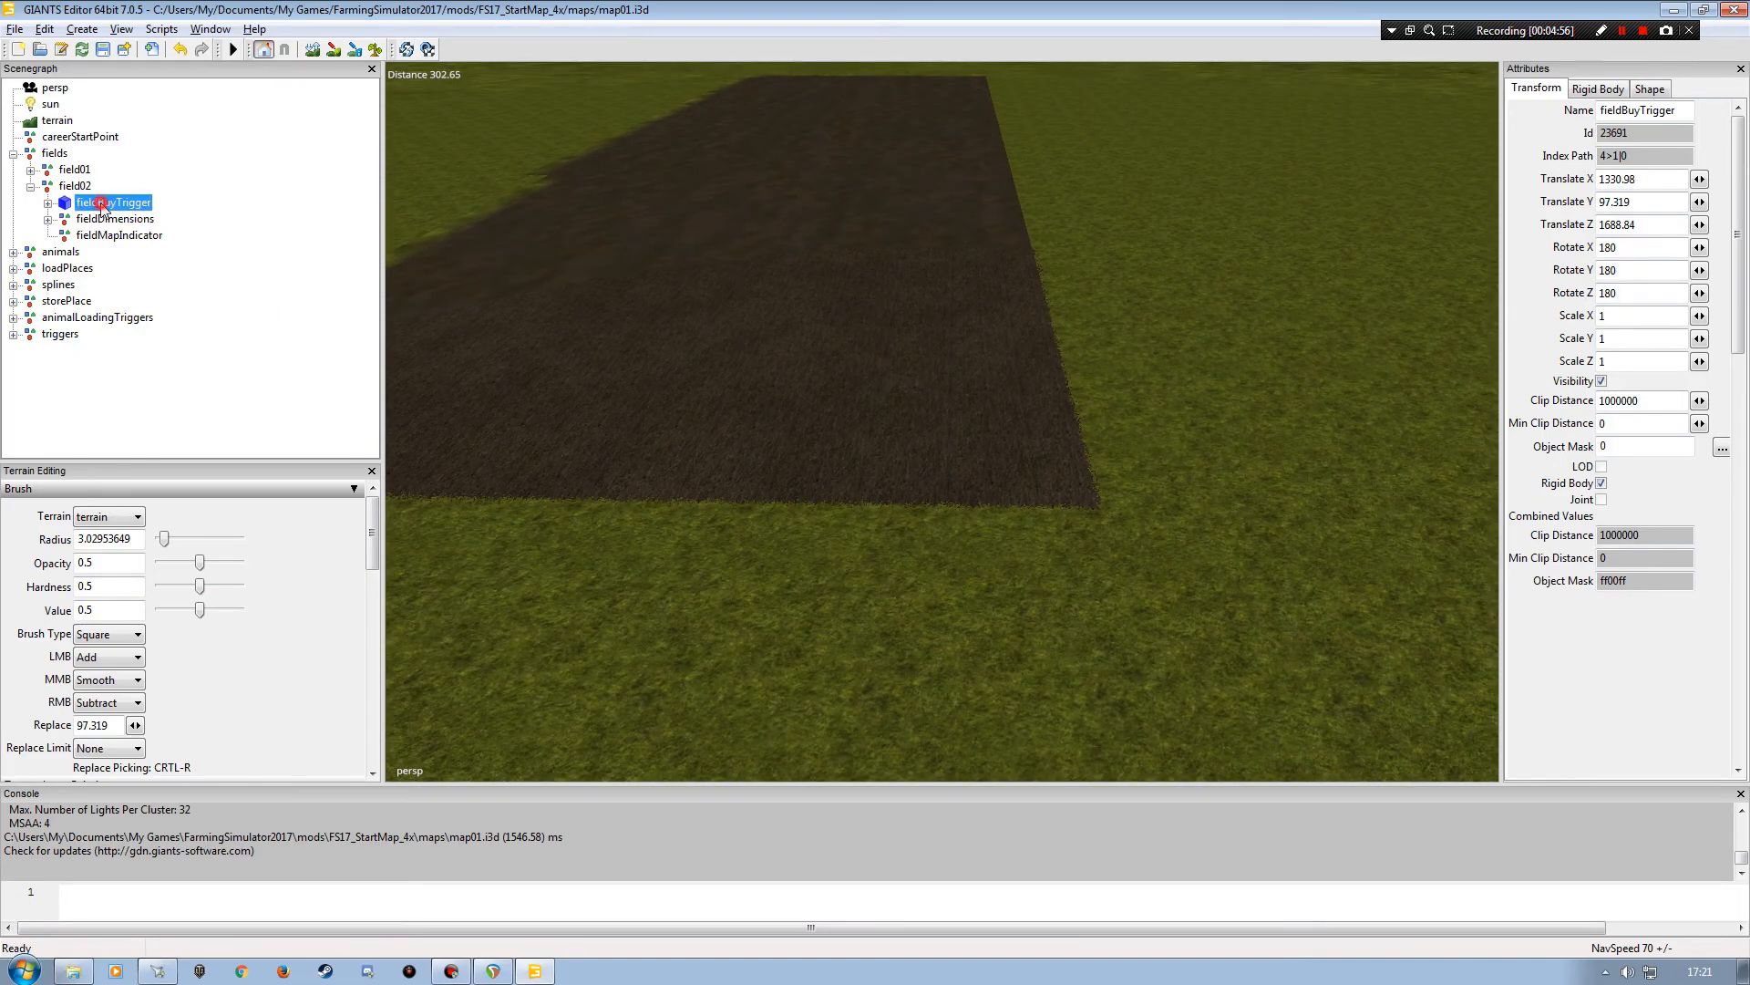
pyautogui.click(43, 30)
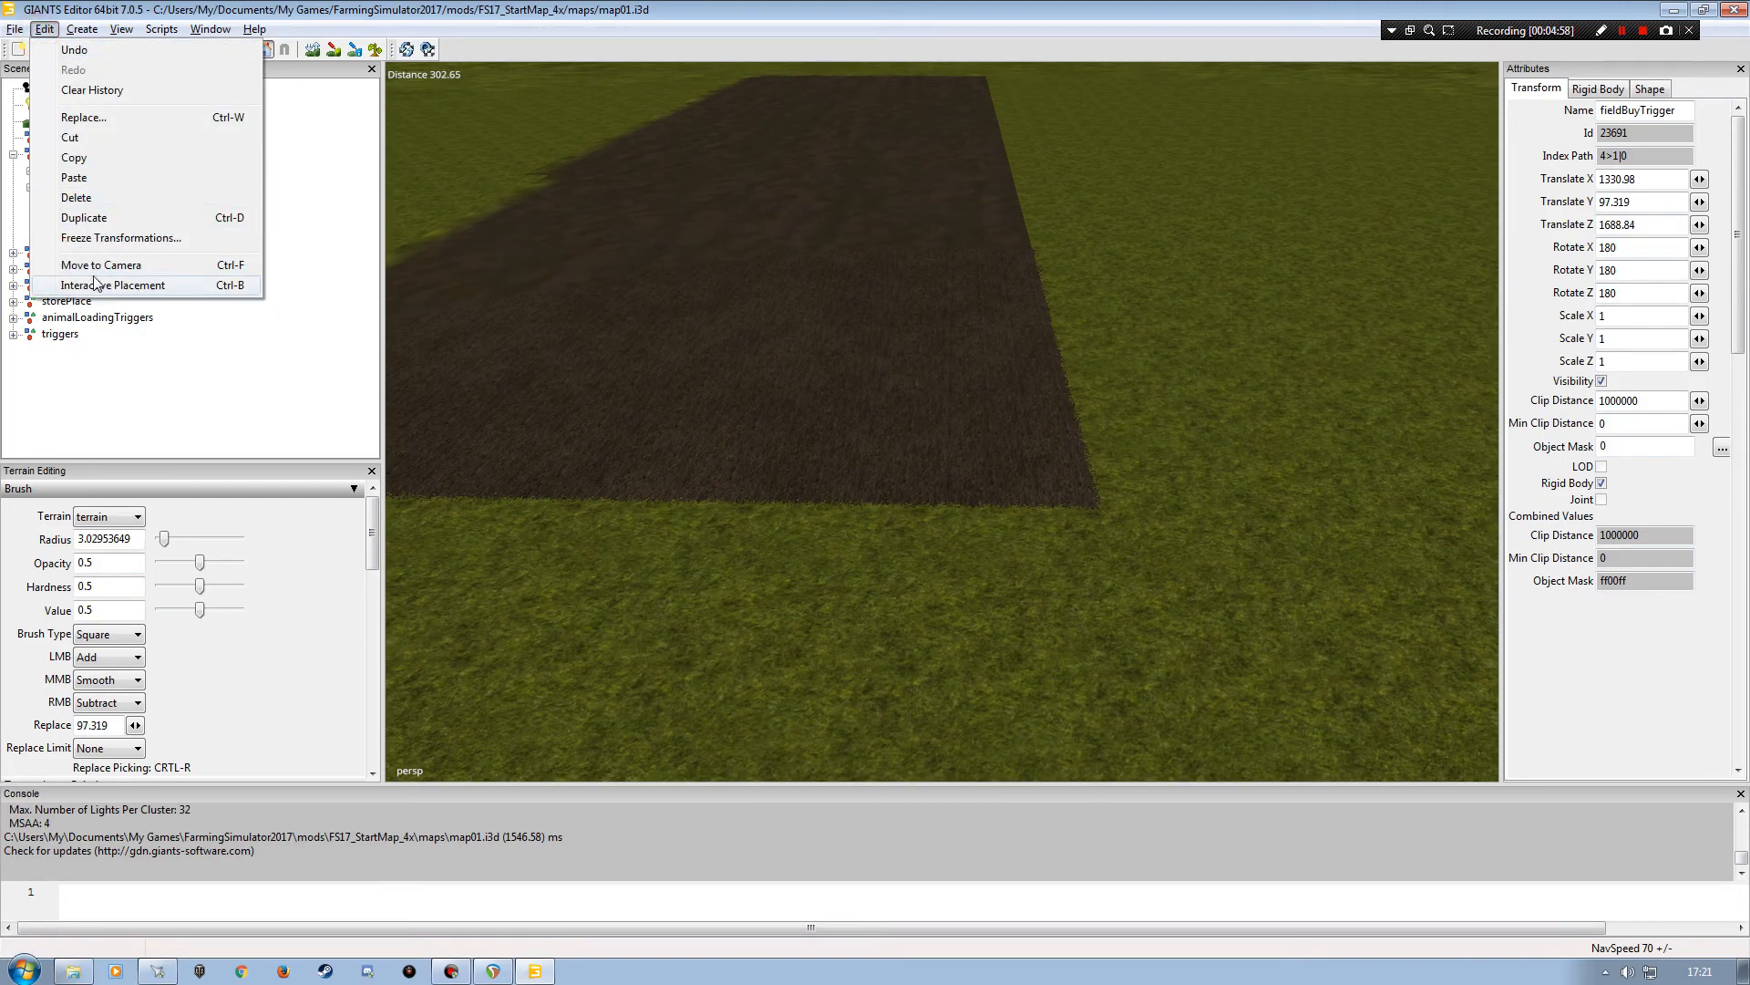
pyautogui.click(92, 281)
pyautogui.click(1017, 591)
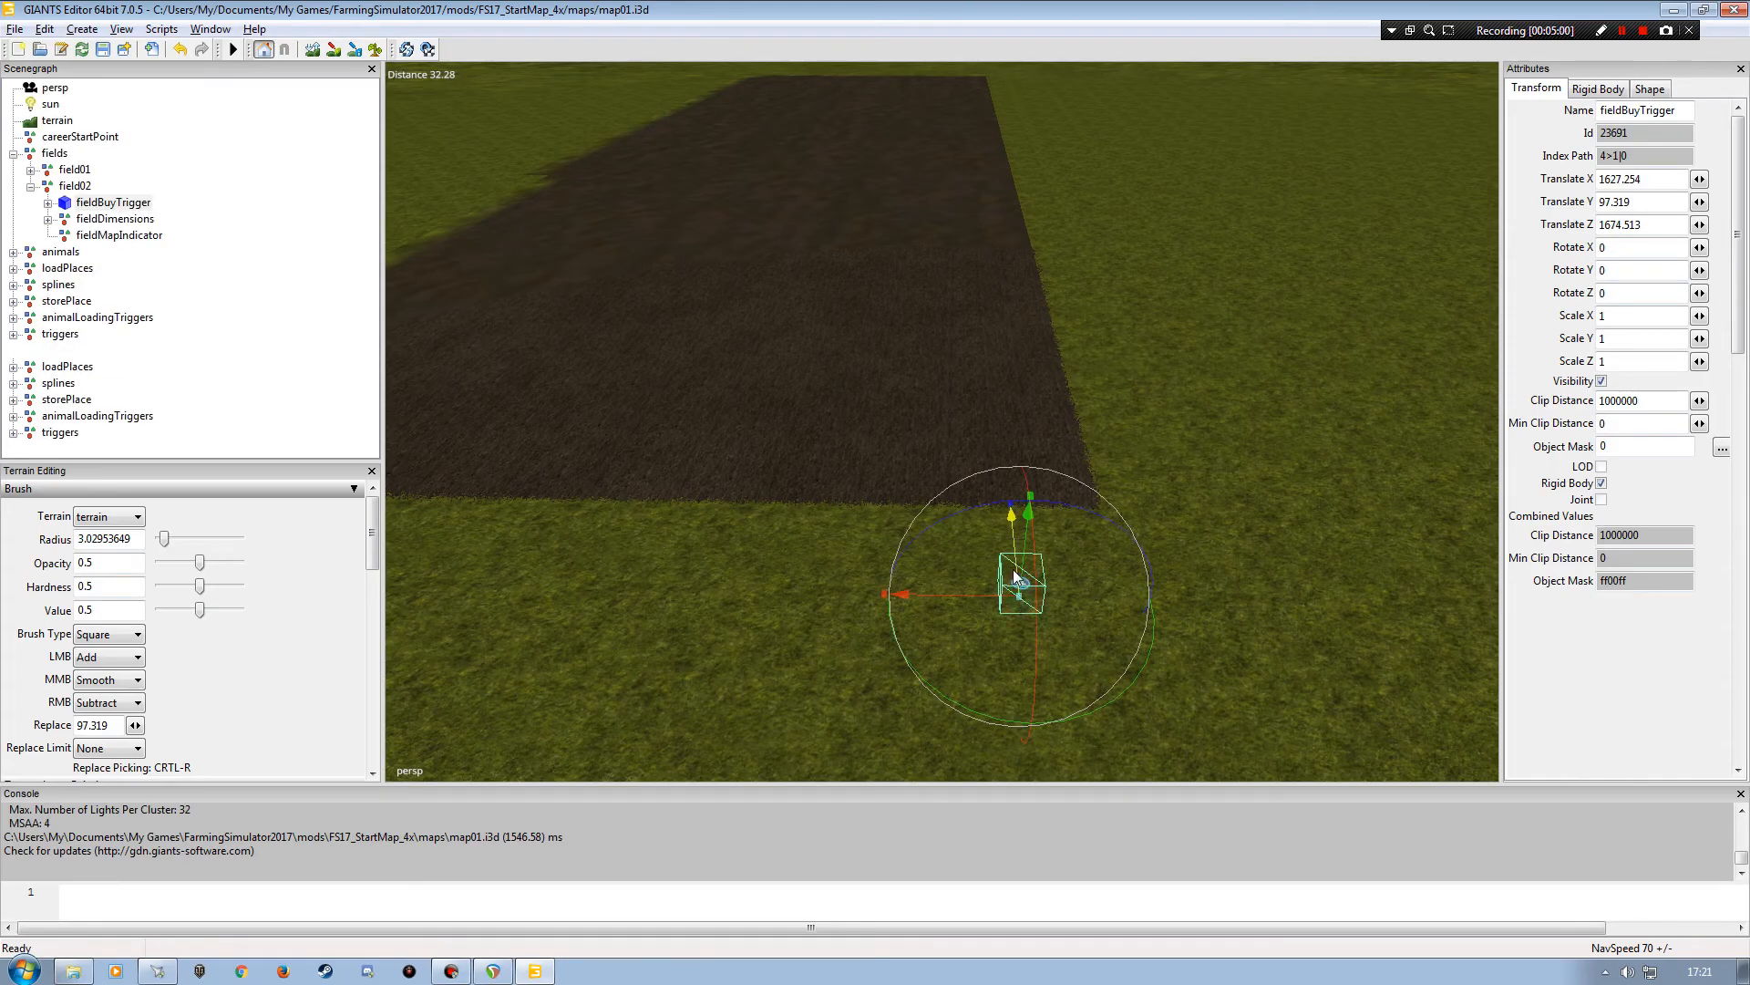
# - Shift fieldBuyTrigger along its axes to about X 1630.66 and Z 1672.98, beside the soil strip's short edge
pyautogui.scroll(5, 975, 602)
pyautogui.moveTo(972, 622); pyautogui.dragTo(1016, 448, button='right')
pyautogui.scroll(-3, 1037, 472)
pyautogui.keyDown('alt'); pyautogui.moveTo(1013, 445); pyautogui.dragTo(1032, 523); pyautogui.keyUp('alt')
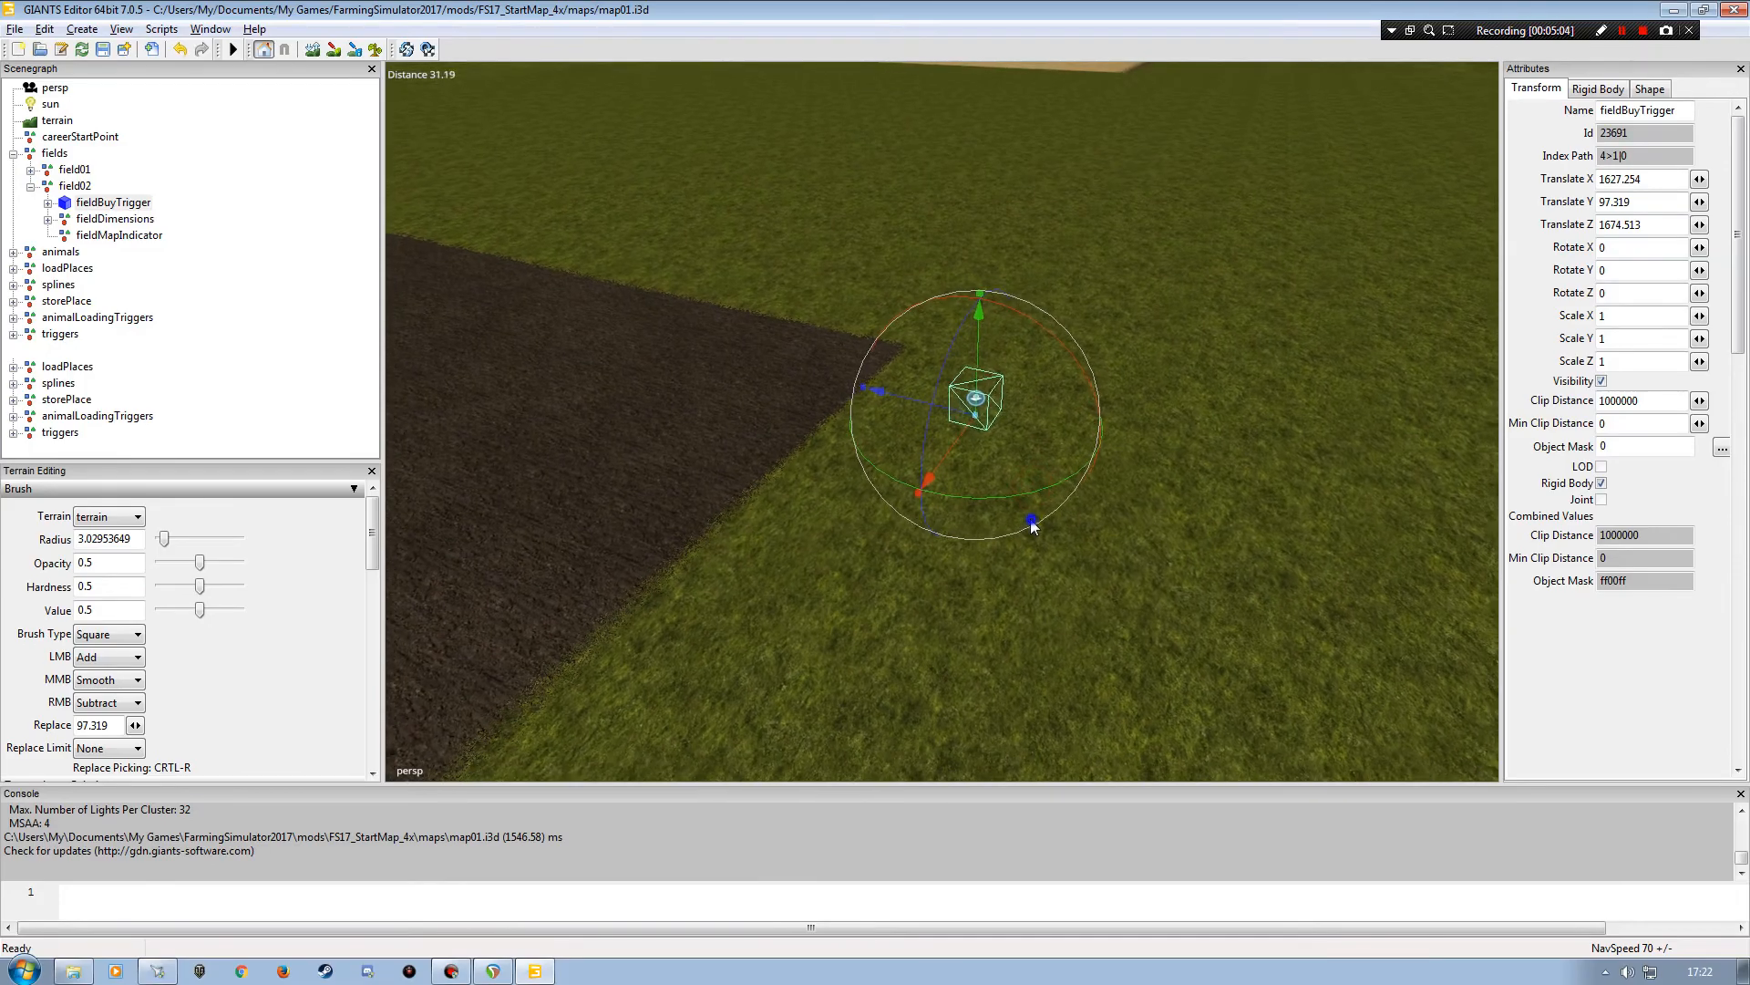
pyautogui.moveTo(904, 396); pyautogui.dragTo(620, 398)
pyautogui.keyDown('alt'); pyautogui.moveTo(883, 398); pyautogui.dragTo(793, 437); pyautogui.keyUp('alt')
pyautogui.scroll(-4, 785, 450)
pyautogui.moveTo(785, 450)
pyautogui.keyDown('alt'); pyautogui.mouseDown()
pyautogui.moveTo(849, 462)
pyautogui.moveTo(845, 392)
pyautogui.moveTo(790, 397)
pyautogui.moveTo(817, 447)
pyautogui.mouseUp(); pyautogui.keyUp('alt')
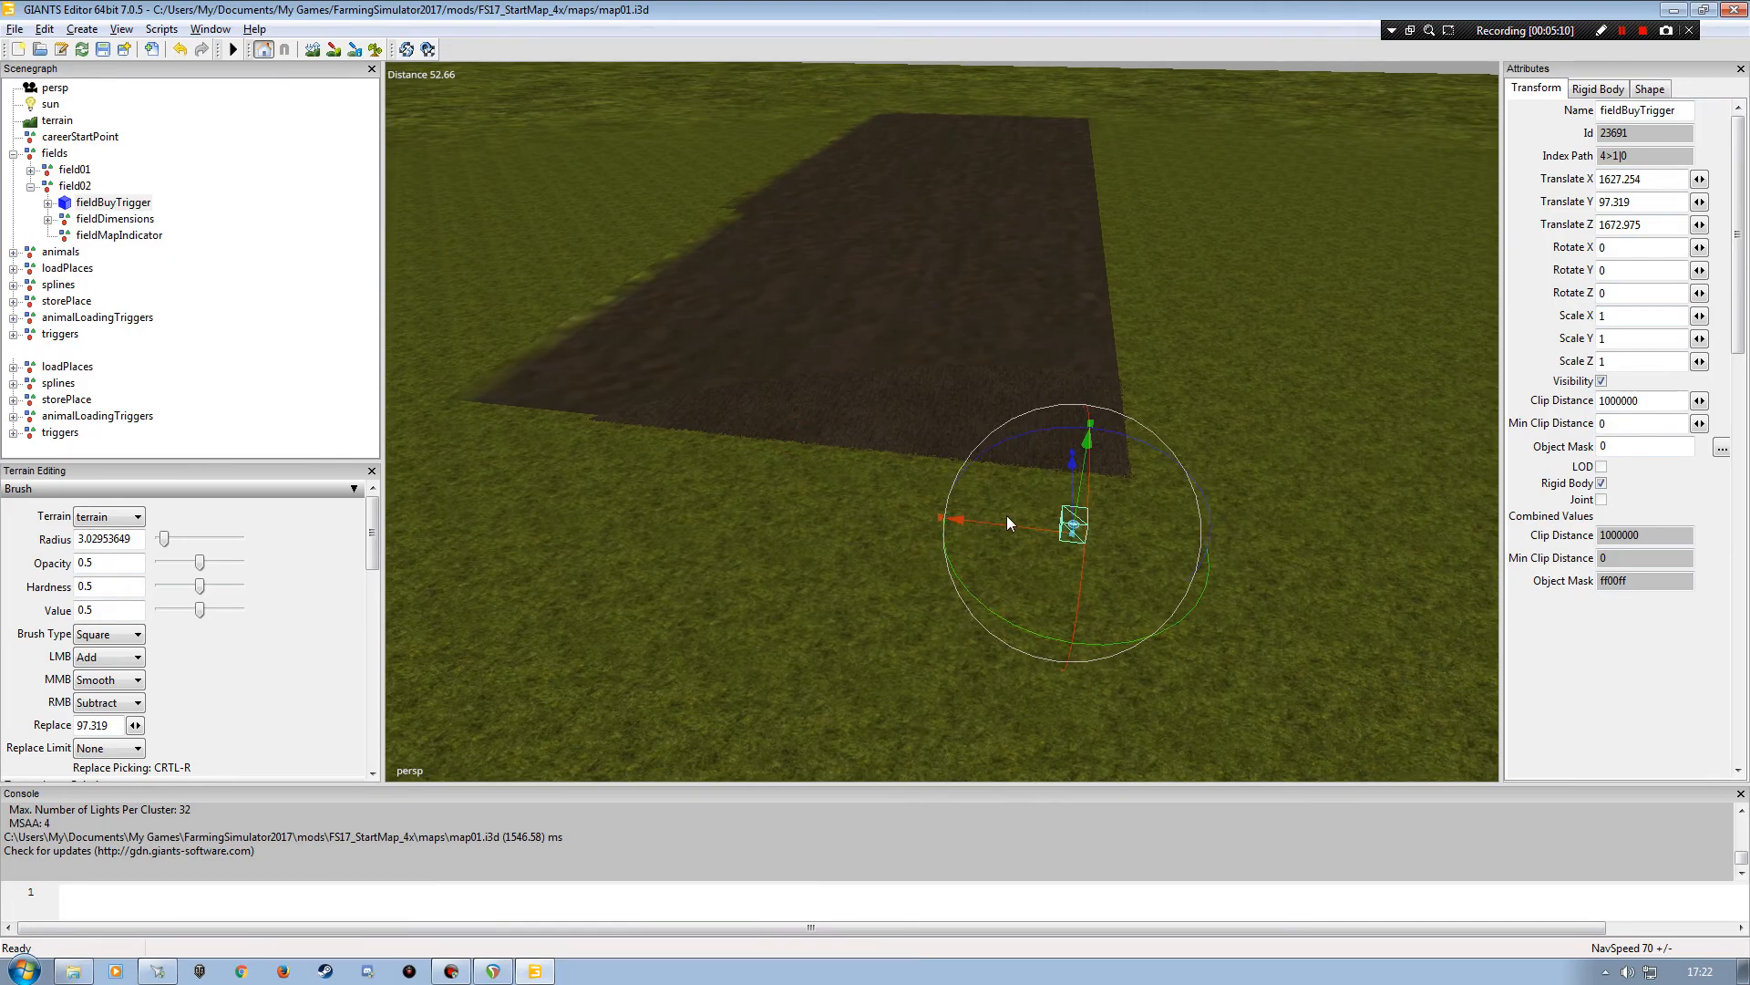
pyautogui.moveTo(1010, 526); pyautogui.dragTo(955, 542)
# - Nudge fieldBuyTrigger slightly away from the soil strip along Z, to about 1672.33
pyautogui.keyDown('alt'); pyautogui.moveTo(956, 533); pyautogui.dragTo(972, 441, button='right'); pyautogui.keyUp('alt')
pyautogui.keyDown('alt'); pyautogui.moveTo(972, 441); pyautogui.dragTo(827, 457); pyautogui.keyUp('alt')
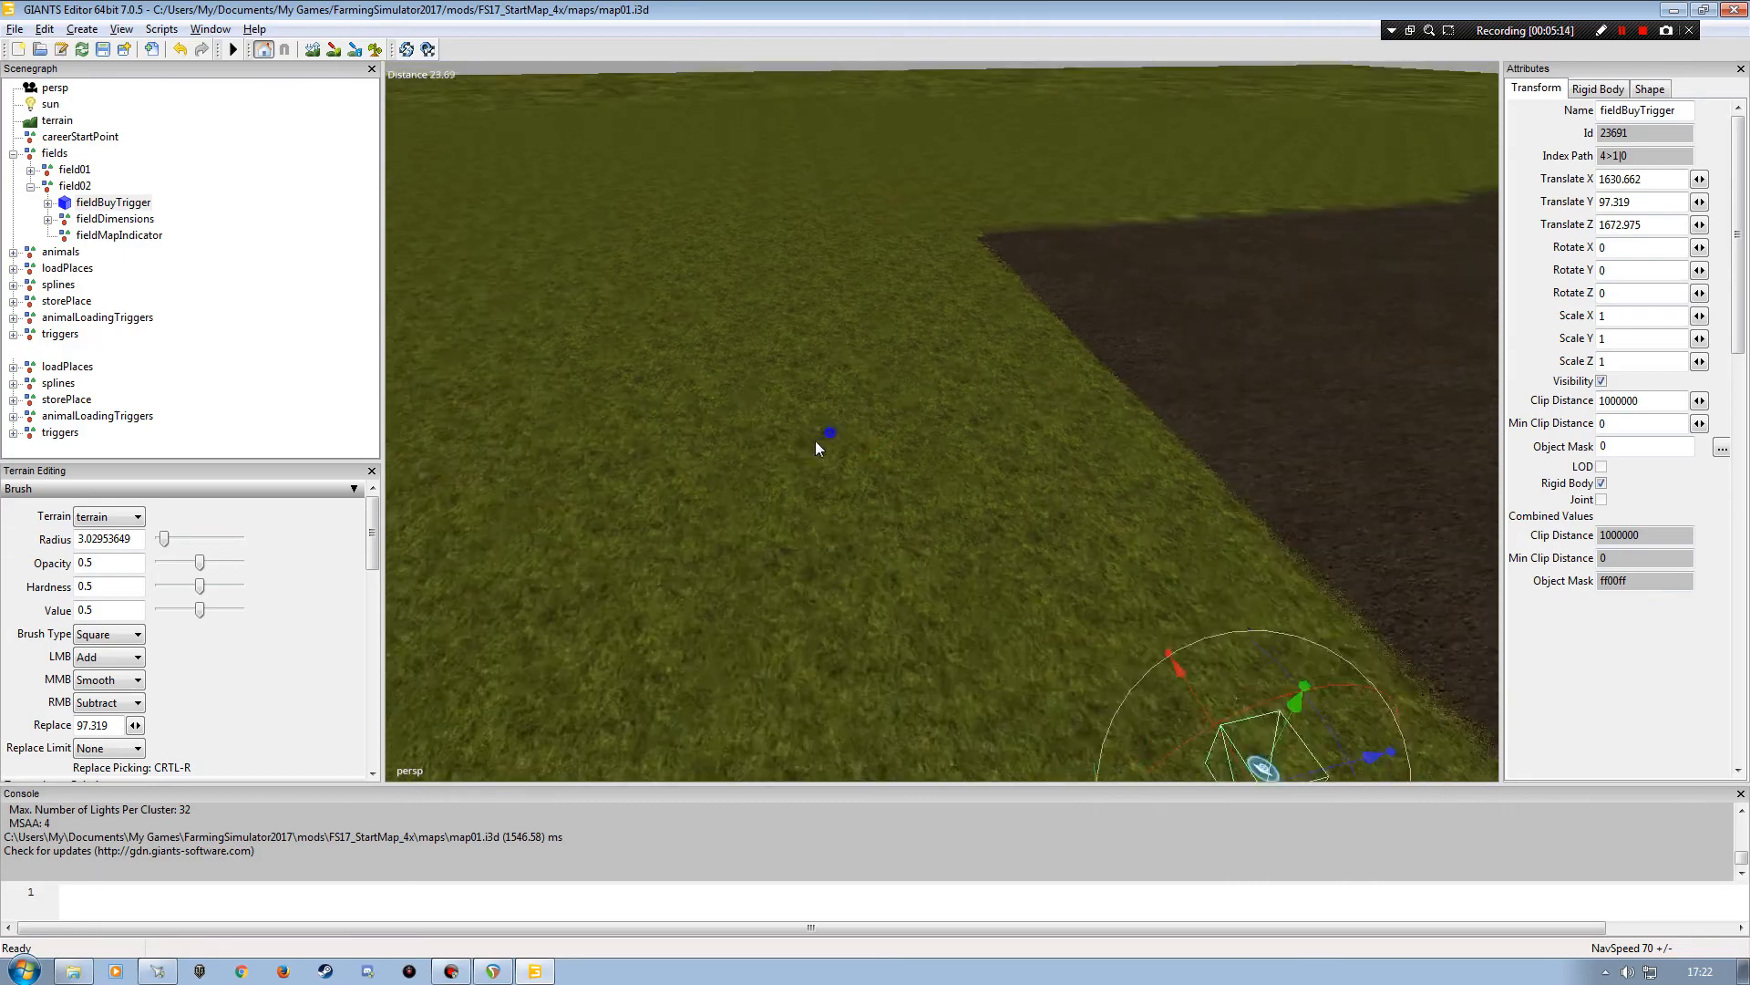
pyautogui.keyDown('alt'); pyautogui.moveTo(828, 457); pyautogui.dragTo(845, 489, button='right'); pyautogui.keyUp('alt')
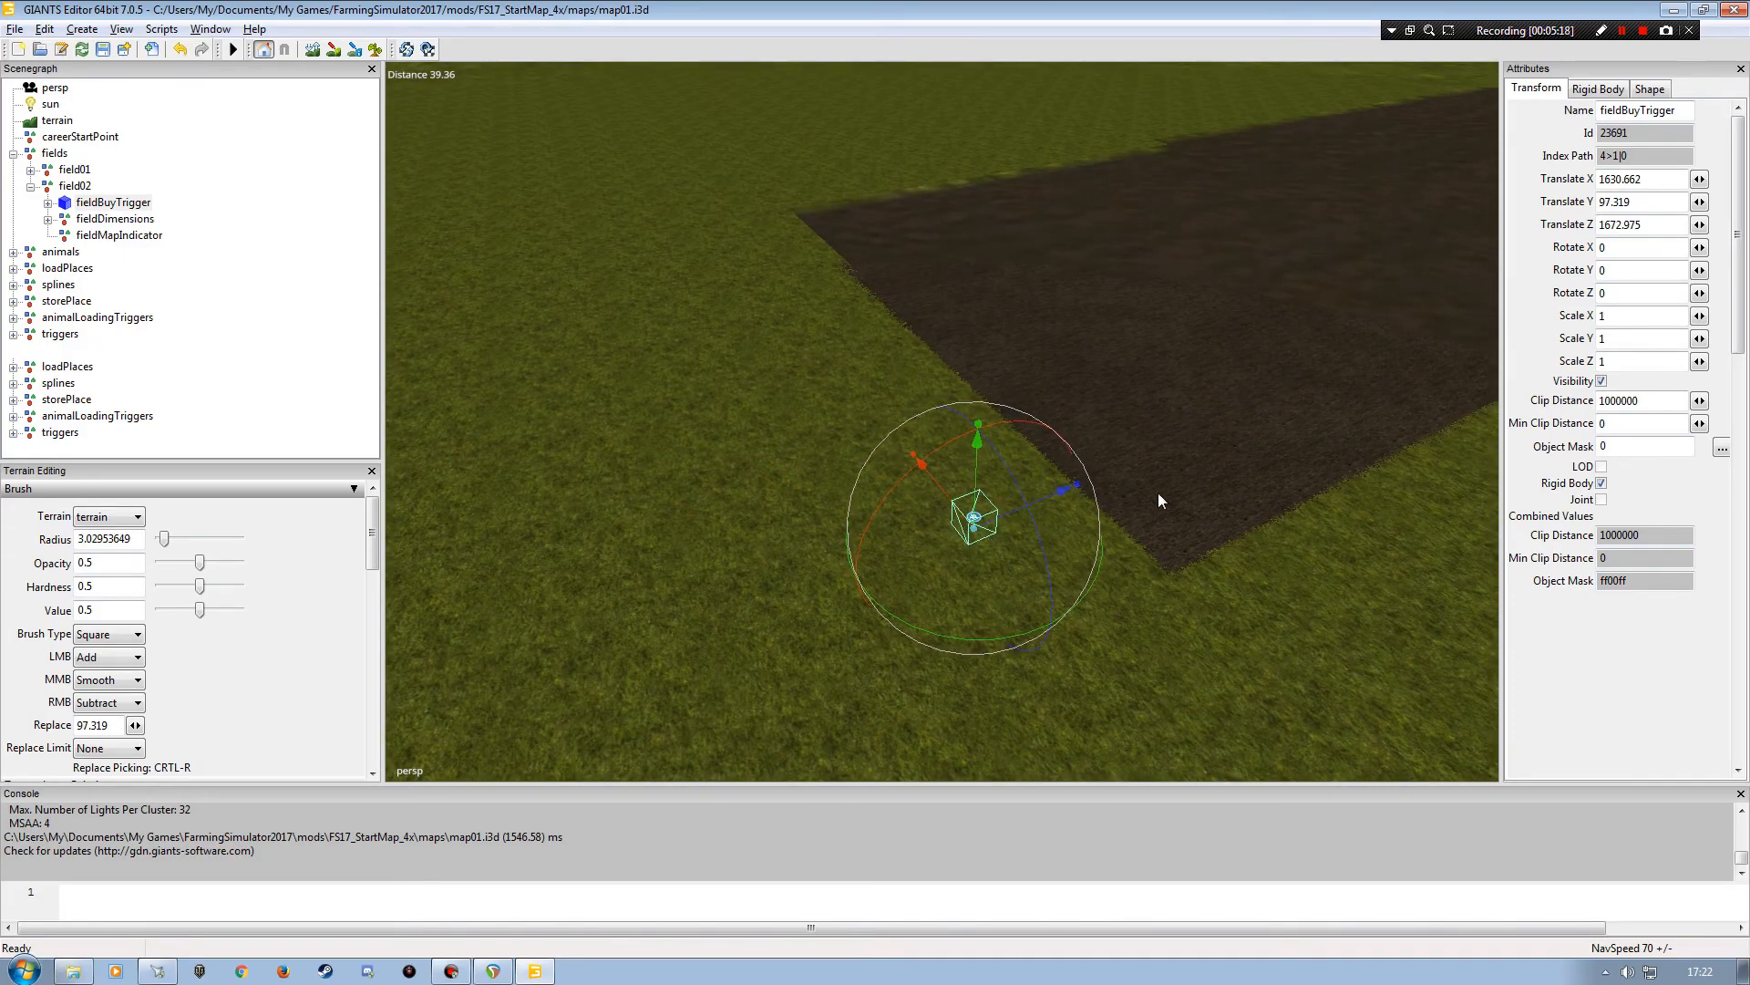
pyautogui.keyDown('alt'); pyautogui.moveTo(1146, 500); pyautogui.dragTo(857, 399); pyautogui.keyUp('alt')
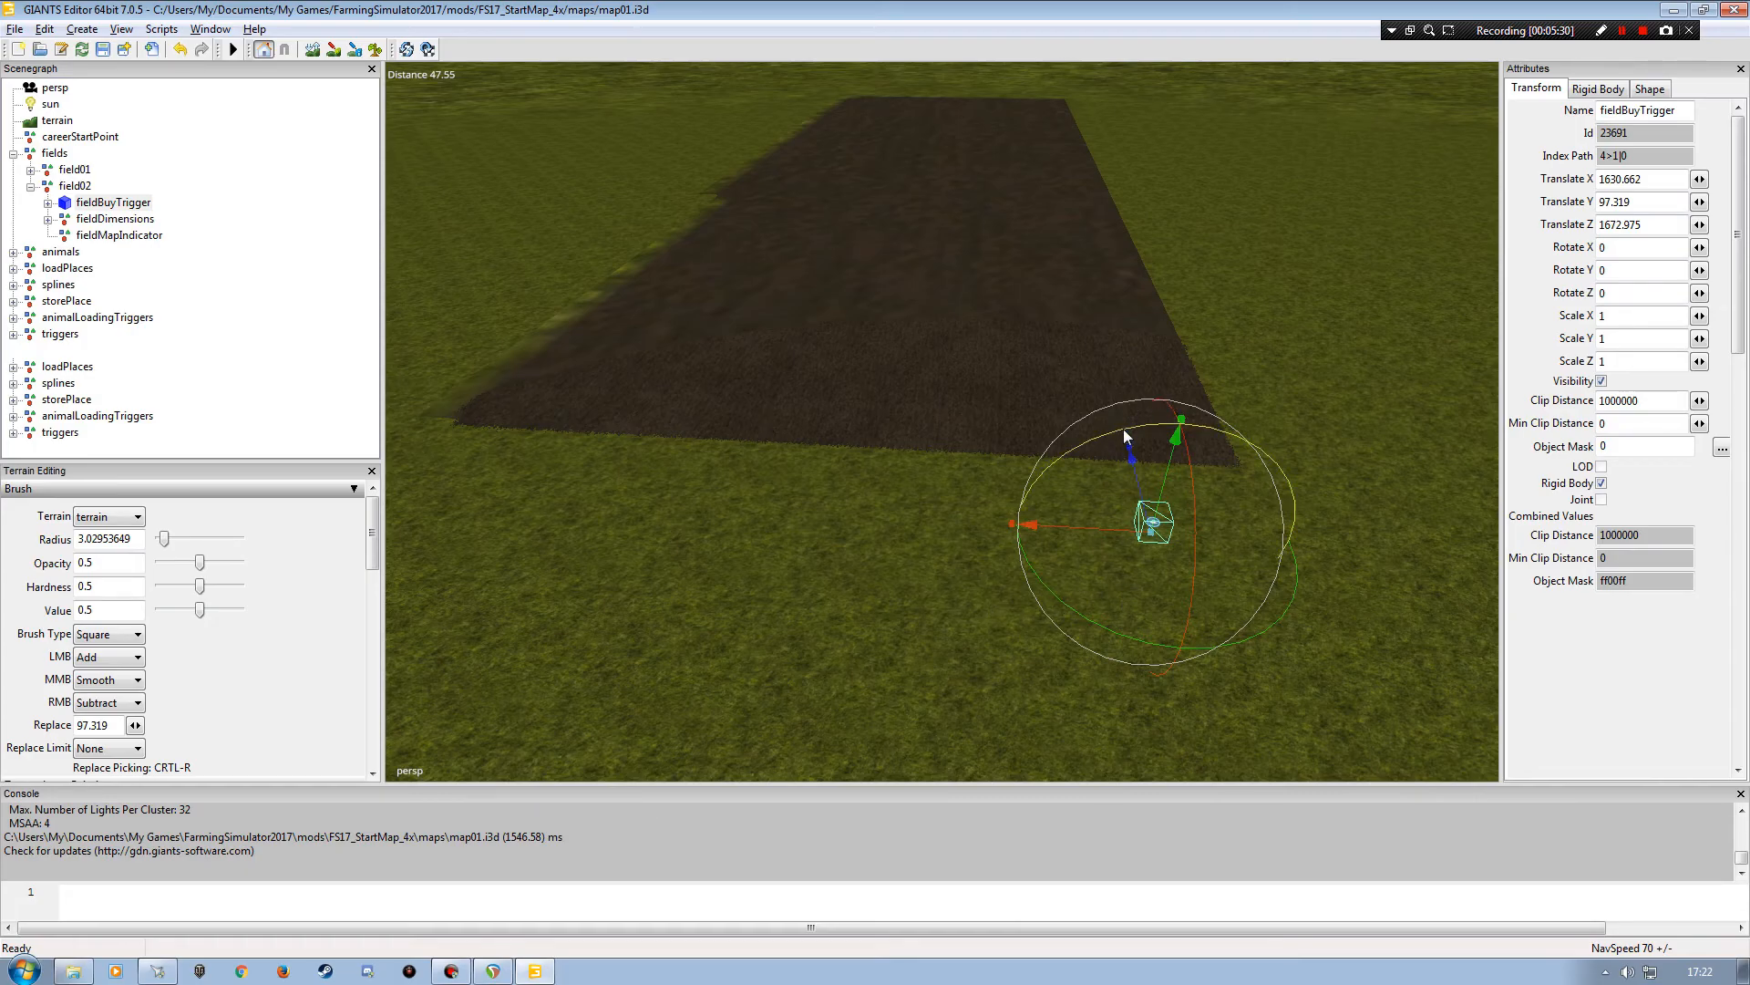
pyautogui.moveTo(1139, 497); pyautogui.dragTo(1138, 502)
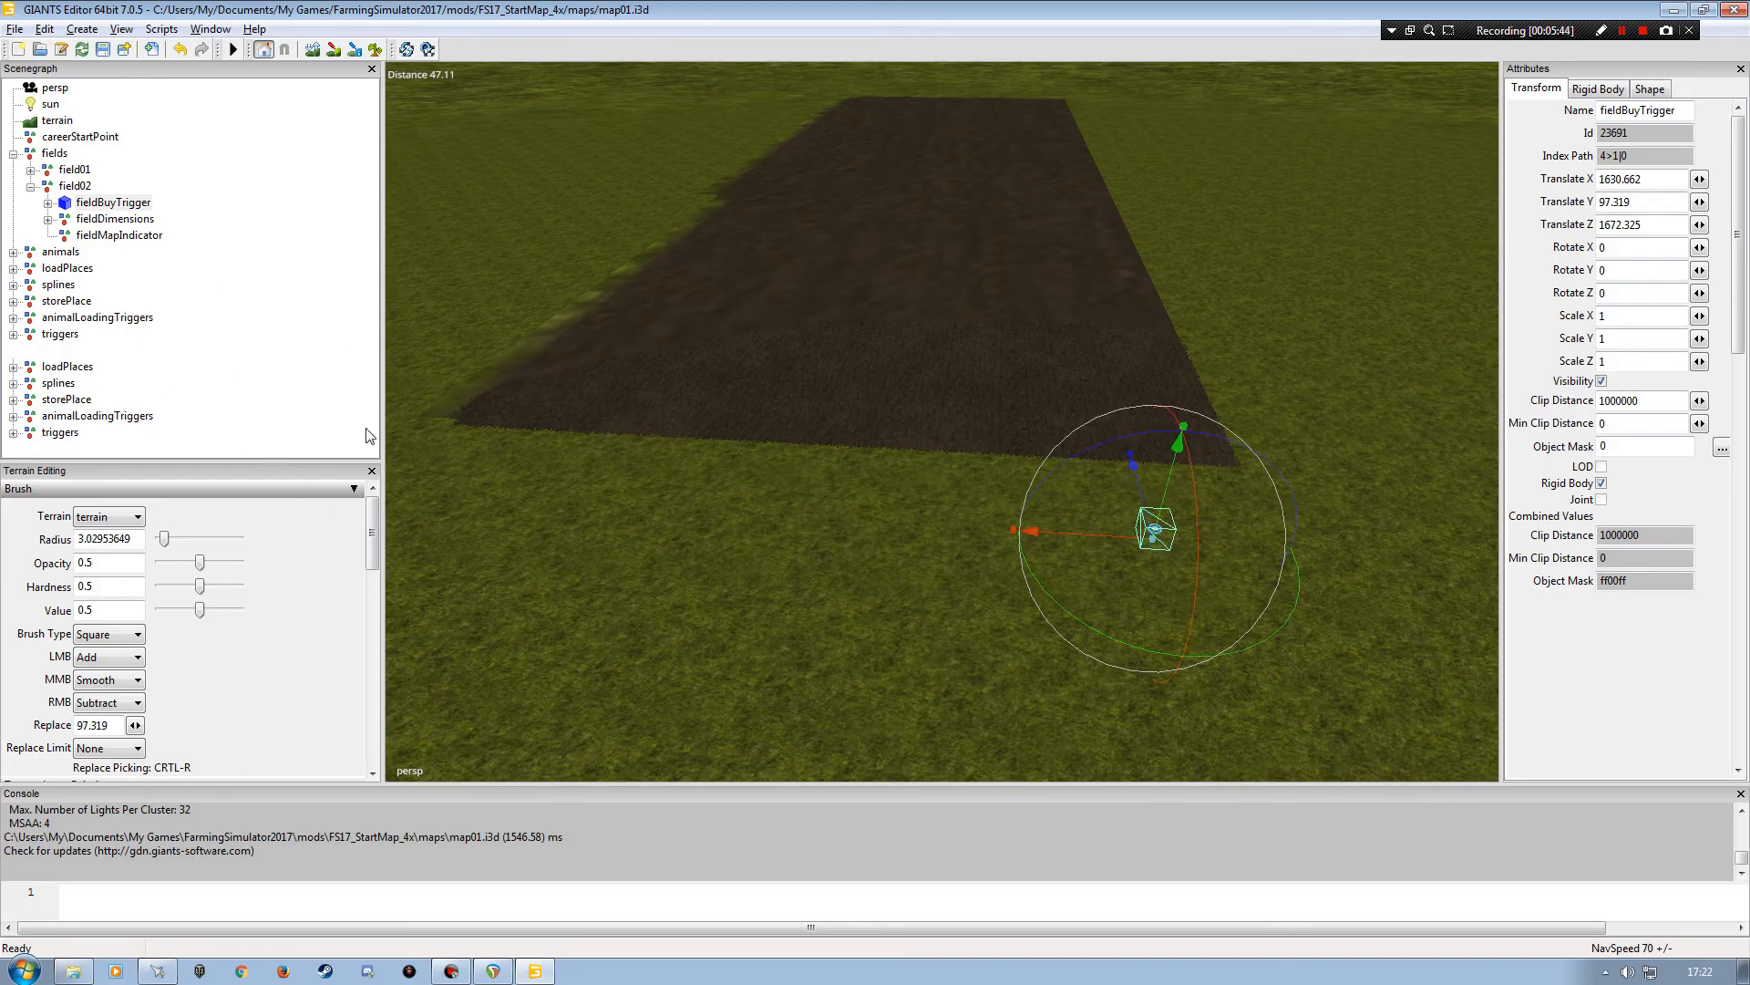
# - Place field02's fieldMapIndicator near the middle of the new soil strip using Interactive Placement
pyautogui.click(110, 236)
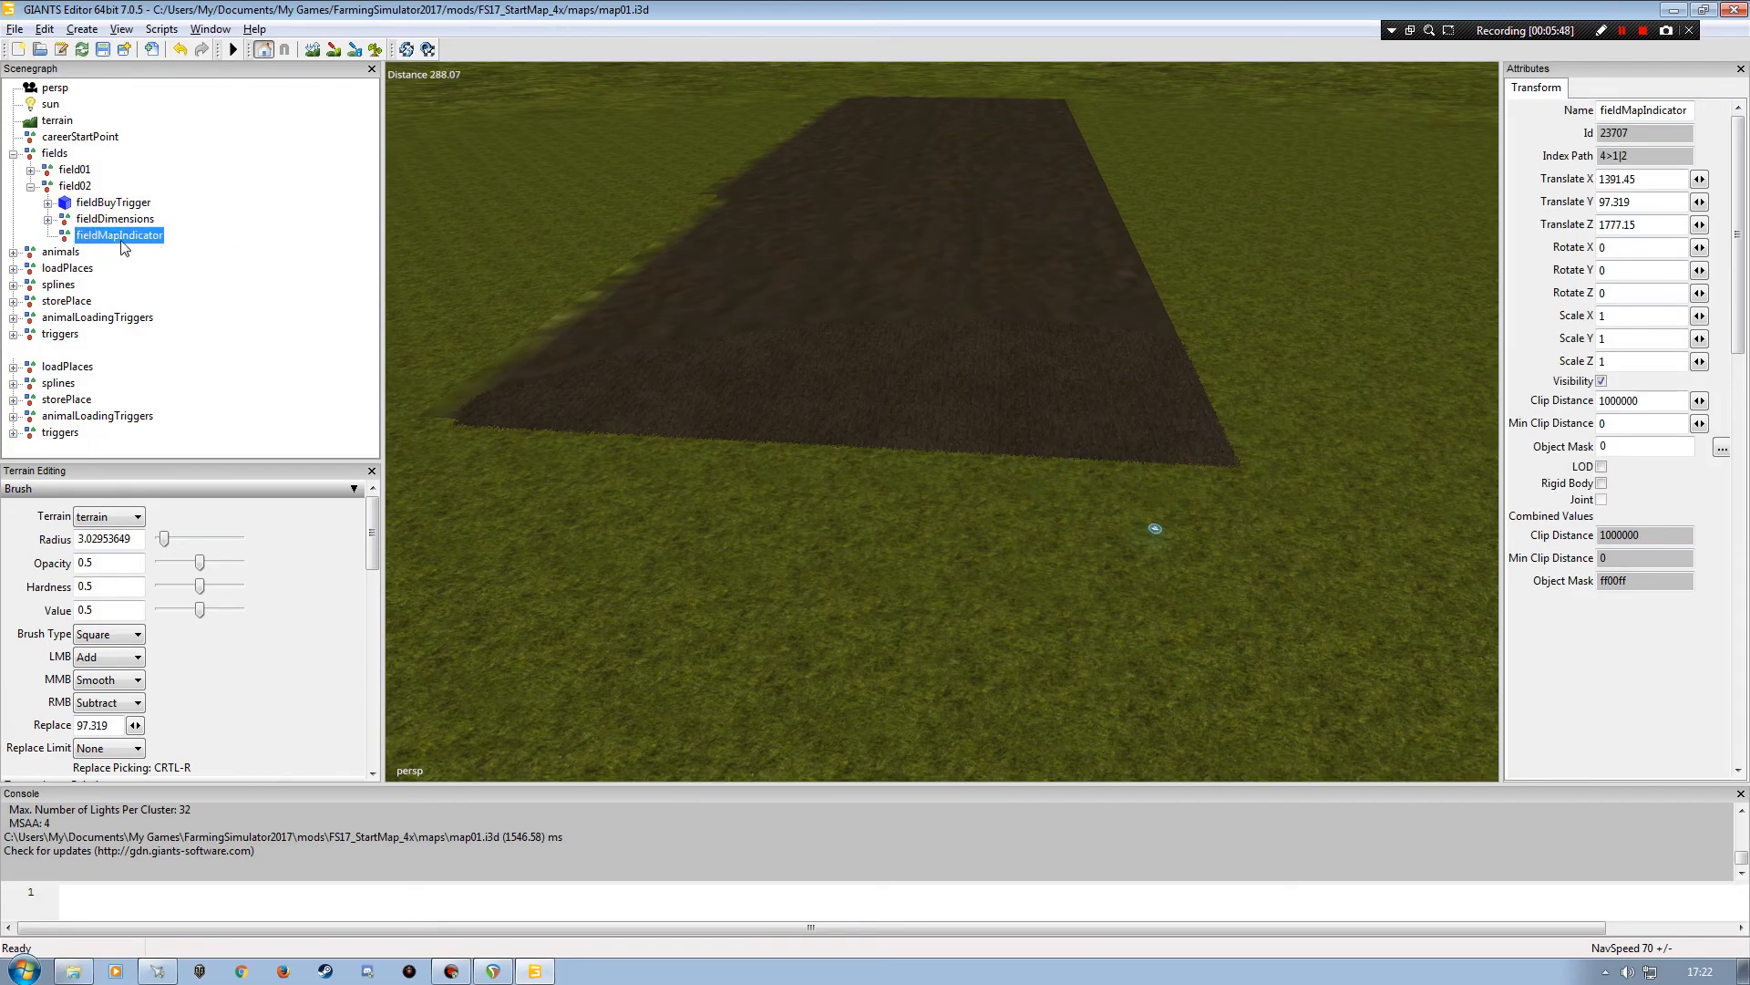
pyautogui.keyDown('alt'); pyautogui.moveTo(851, 504); pyautogui.dragTo(881, 533); pyautogui.keyUp('alt')
pyautogui.scroll(-4, 802, 456)
pyautogui.keyDown('alt'); pyautogui.moveTo(735, 426); pyautogui.dragTo(821, 346); pyautogui.keyUp('alt')
pyautogui.keyDown('alt'); pyautogui.moveTo(830, 494); pyautogui.dragTo(717, 509); pyautogui.keyUp('alt')
pyautogui.keyDown('alt'); pyautogui.moveTo(692, 520); pyautogui.dragTo(715, 313, button='right'); pyautogui.keyUp('alt')
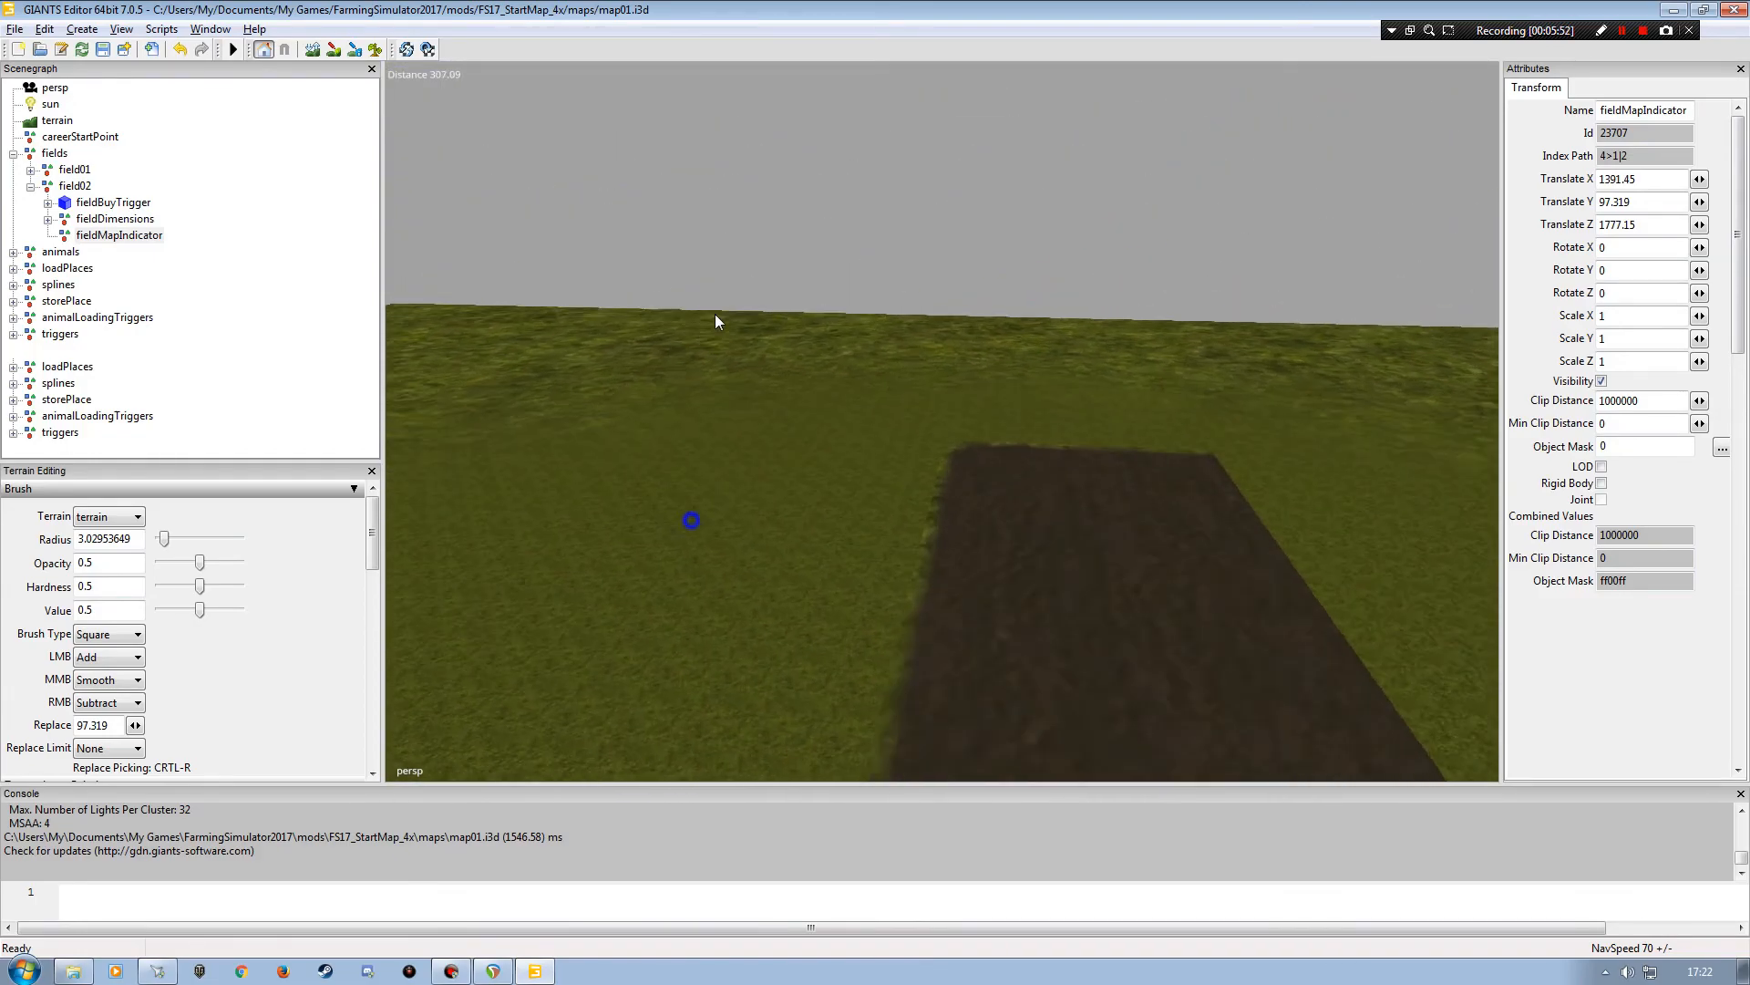
pyautogui.keyDown('alt'); pyautogui.moveTo(692, 426); pyautogui.dragTo(706, 361, button='right'); pyautogui.keyUp('alt')
pyautogui.keyDown('alt'); pyautogui.moveTo(777, 441); pyautogui.dragTo(910, 449); pyautogui.keyUp('alt')
pyautogui.keyDown('alt'); pyautogui.moveTo(945, 464); pyautogui.dragTo(822, 499, button='right'); pyautogui.keyUp('alt')
pyautogui.keyDown('alt'); pyautogui.moveTo(822, 499); pyautogui.dragTo(842, 386); pyautogui.keyUp('alt')
pyautogui.keyDown('alt'); pyautogui.moveTo(843, 385); pyautogui.dragTo(813, 416, button='right'); pyautogui.keyUp('alt')
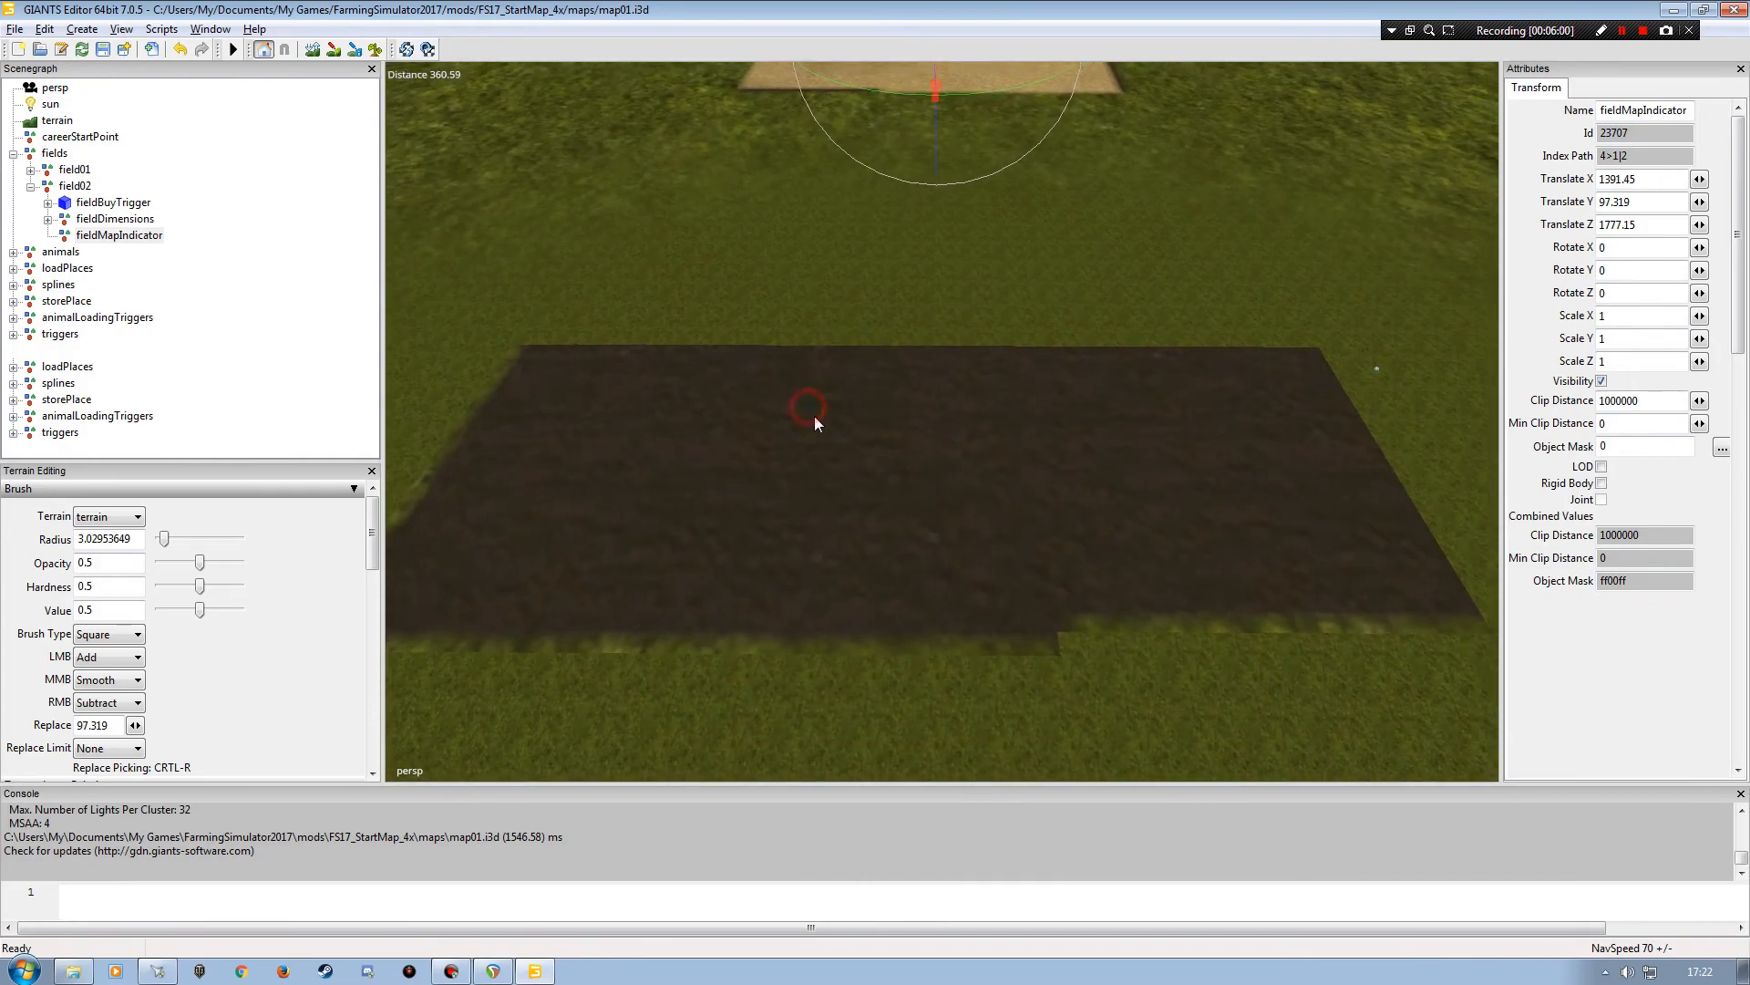
pyautogui.keyDown('alt'); pyautogui.moveTo(813, 416); pyautogui.dragTo(815, 426); pyautogui.keyUp('alt')
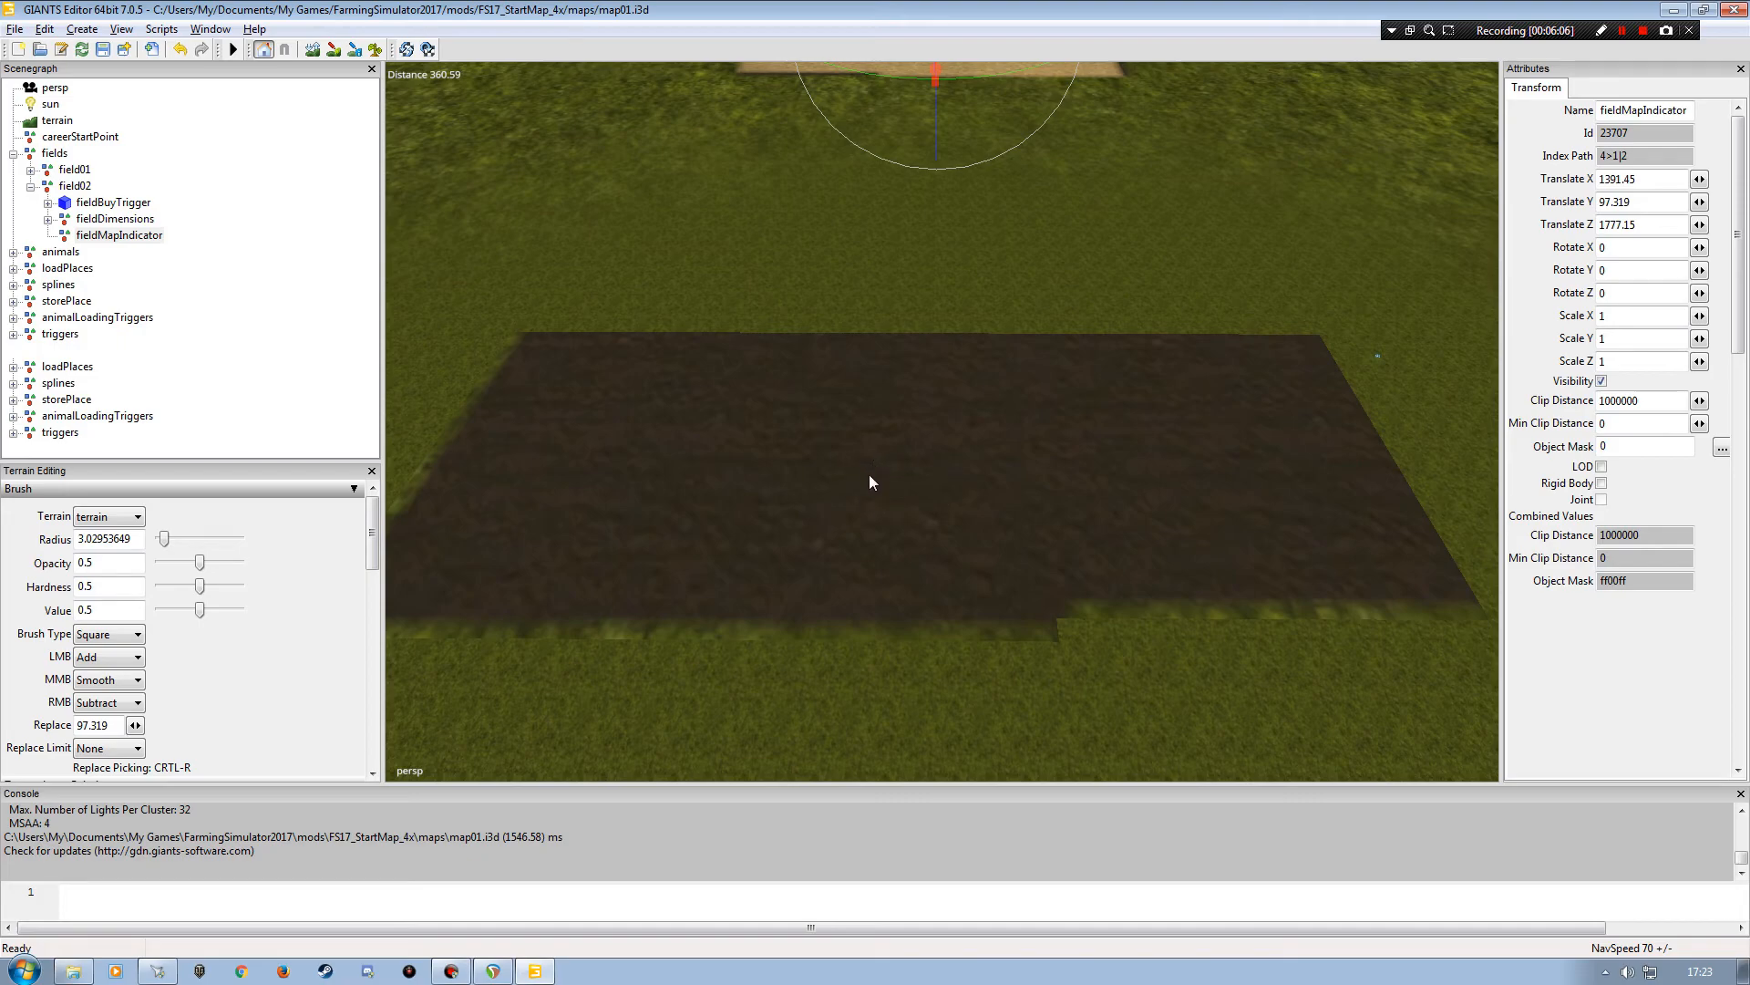
pyautogui.click(103, 238)
pyautogui.click(44, 28)
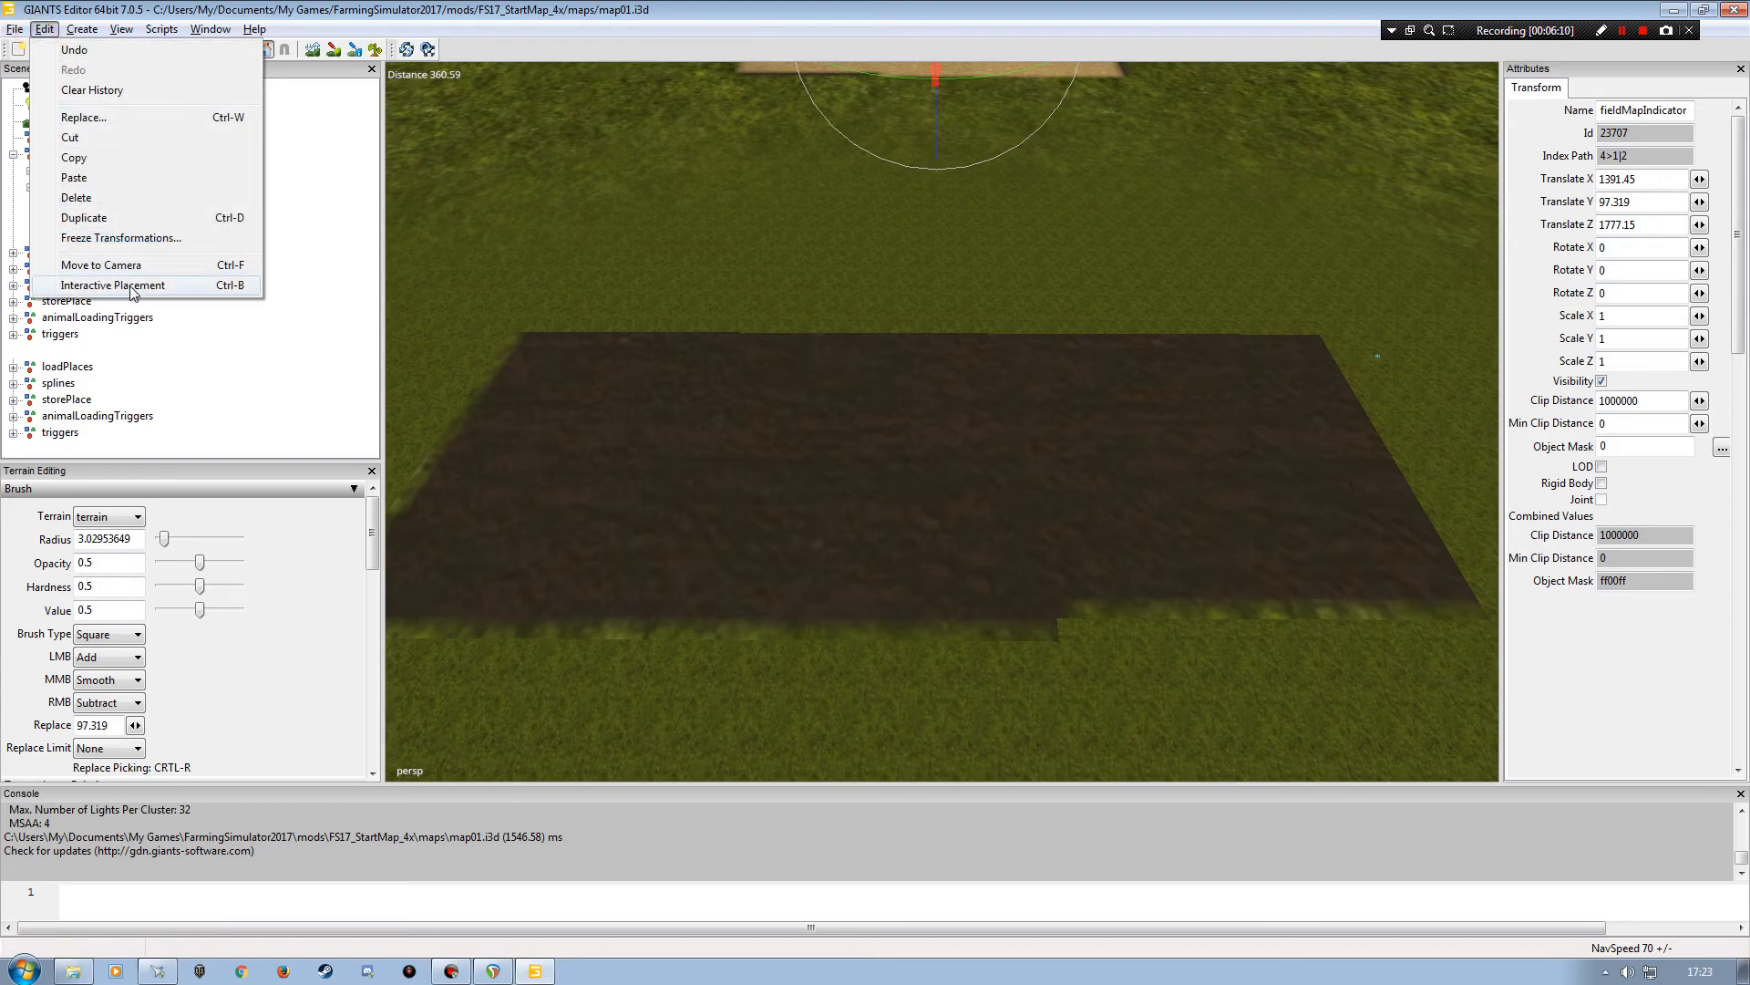
pyautogui.click(117, 286)
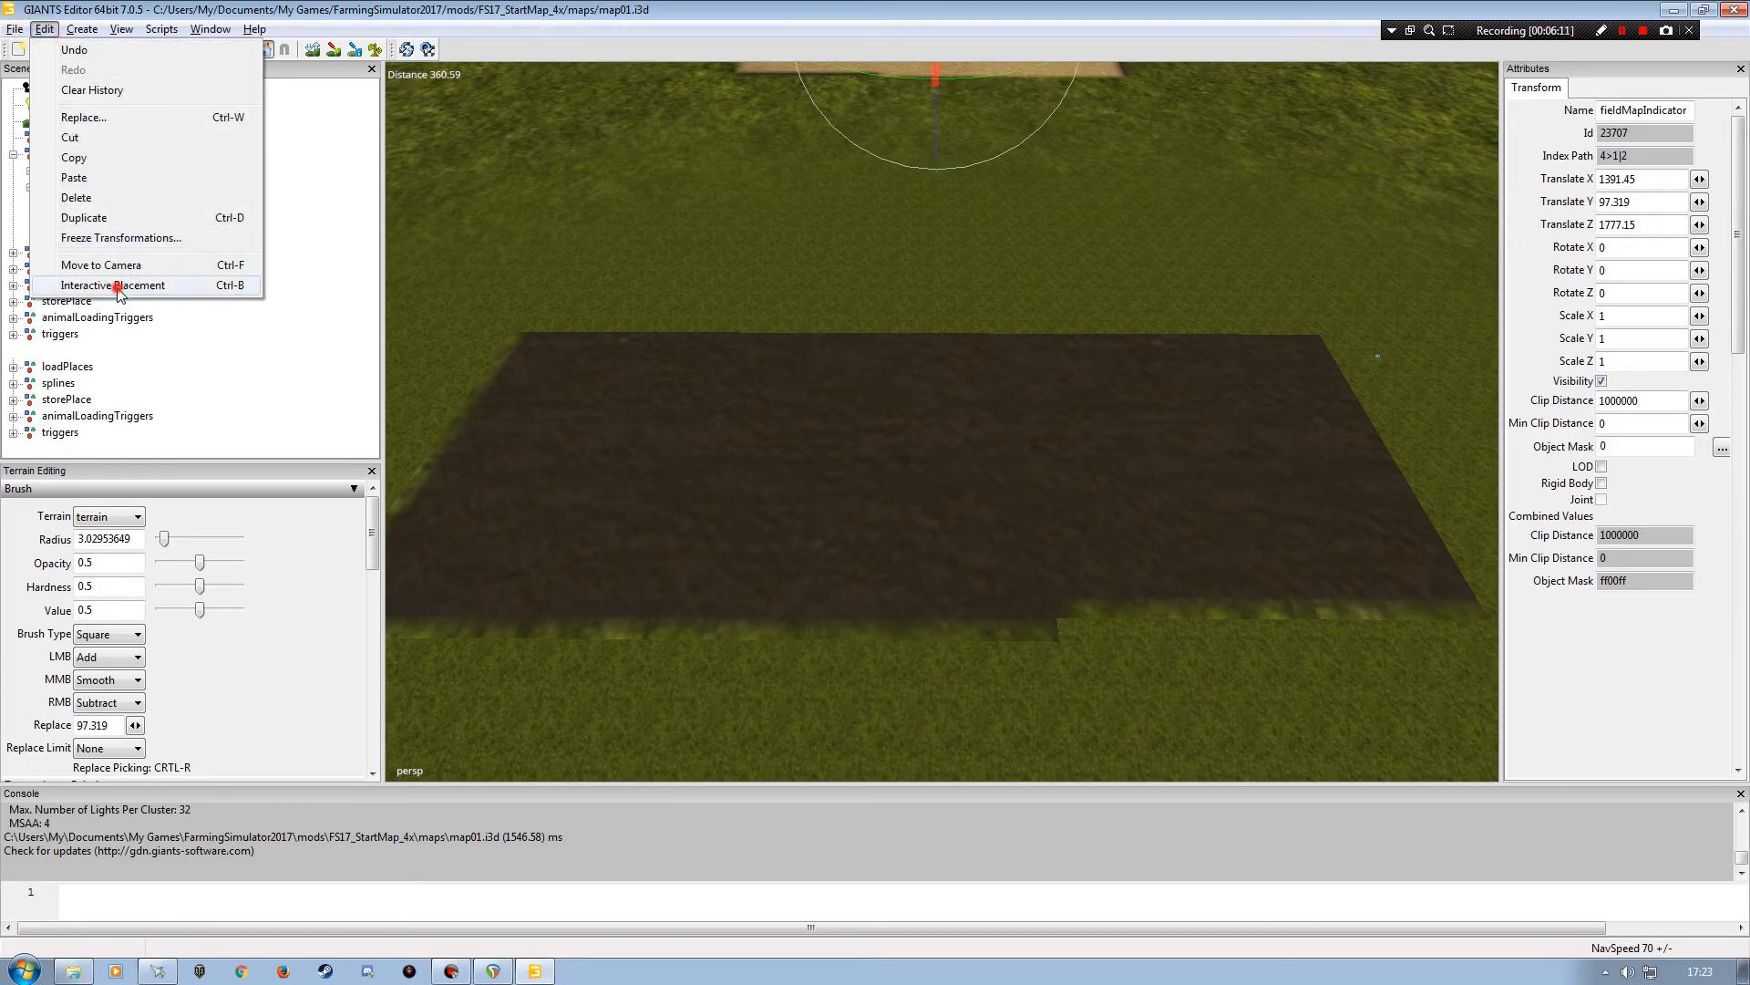
pyautogui.click(884, 450)
# - Move fieldMapIndicator along the soil strip's length to about Z 1774.75
pyautogui.keyDown('alt'); pyautogui.moveTo(1070, 516); pyautogui.dragTo(981, 441, button='right'); pyautogui.keyUp('alt')
pyautogui.keyDown('alt'); pyautogui.moveTo(981, 441); pyautogui.dragTo(553, 440); pyautogui.keyUp('alt')
pyautogui.keyDown('alt'); pyautogui.moveTo(849, 383); pyautogui.dragTo(675, 483, button='right'); pyautogui.keyUp('alt')
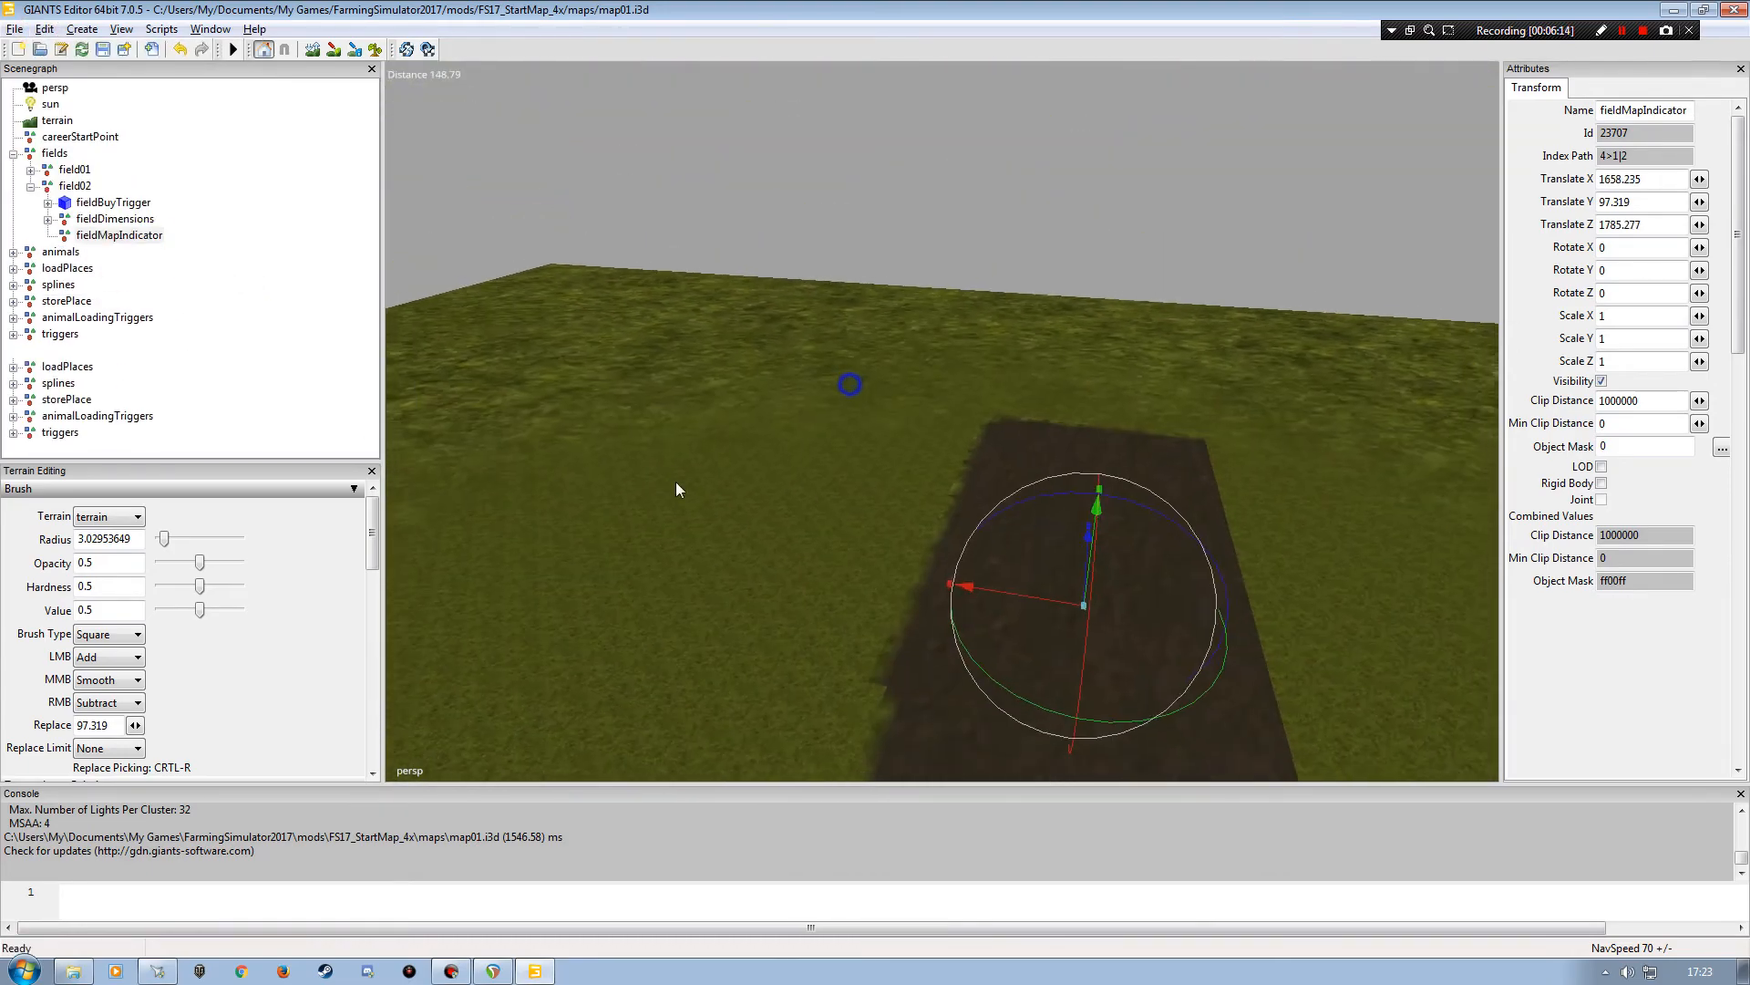
pyautogui.keyDown('alt'); pyautogui.moveTo(676, 482); pyautogui.dragTo(871, 625); pyautogui.keyUp('alt')
pyautogui.scroll(2, 872, 626)
pyautogui.keyDown('alt'); pyautogui.moveTo(871, 544); pyautogui.dragTo(959, 446); pyautogui.keyUp('alt')
pyautogui.keyDown('alt'); pyautogui.moveTo(955, 529); pyautogui.dragTo(762, 590); pyautogui.keyUp('alt')
pyautogui.moveTo(764, 495); pyautogui.dragTo(813, 509)
# - Check from several sides how fieldMapIndicator sits on the soil strip, and clear the selection
pyautogui.keyDown('alt'); pyautogui.moveTo(956, 527); pyautogui.dragTo(726, 387); pyautogui.keyUp('alt')
pyautogui.keyDown('alt'); pyautogui.moveTo(726, 386); pyautogui.dragTo(588, 511, button='right'); pyautogui.keyUp('alt')
pyautogui.keyDown('alt'); pyautogui.moveTo(588, 510); pyautogui.dragTo(926, 645); pyautogui.keyUp('alt')
pyautogui.keyDown('alt'); pyautogui.moveTo(926, 645); pyautogui.dragTo(947, 522, button='right'); pyautogui.keyUp('alt')
pyautogui.moveTo(926, 520)
pyautogui.keyDown('alt'); pyautogui.mouseDown()
pyautogui.moveTo(615, 468)
pyautogui.moveTo(836, 602)
pyautogui.moveTo(977, 653)
pyautogui.moveTo(824, 449)
pyautogui.moveTo(822, 533)
pyautogui.moveTo(906, 539)
pyautogui.mouseUp(); pyautogui.keyUp('alt')
pyautogui.keyDown('alt'); pyautogui.moveTo(906, 539); pyautogui.dragTo(804, 549, button='right'); pyautogui.keyUp('alt')
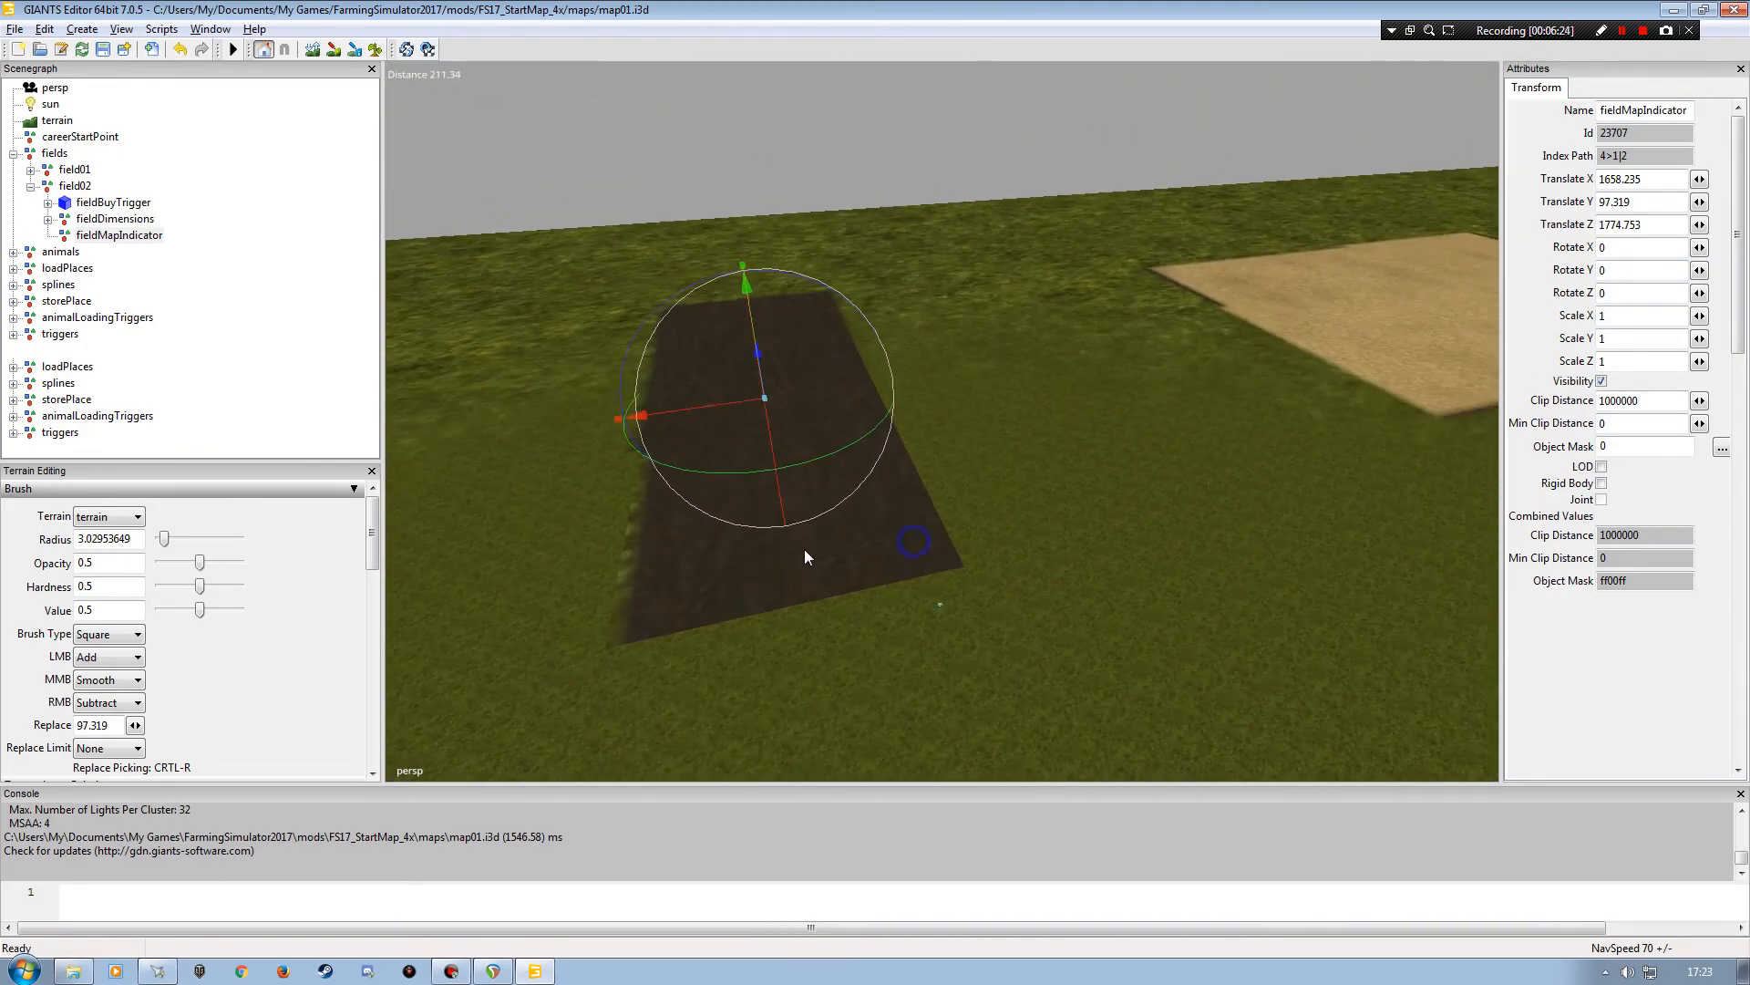
pyautogui.keyDown('alt'); pyautogui.moveTo(804, 549); pyautogui.dragTo(687, 539); pyautogui.keyUp('alt')
pyautogui.keyDown('alt'); pyautogui.moveTo(687, 538); pyautogui.dragTo(687, 489, button='right'); pyautogui.keyUp('alt')
pyautogui.keyDown('alt'); pyautogui.moveTo(757, 517); pyautogui.dragTo(781, 519); pyautogui.keyUp('alt')
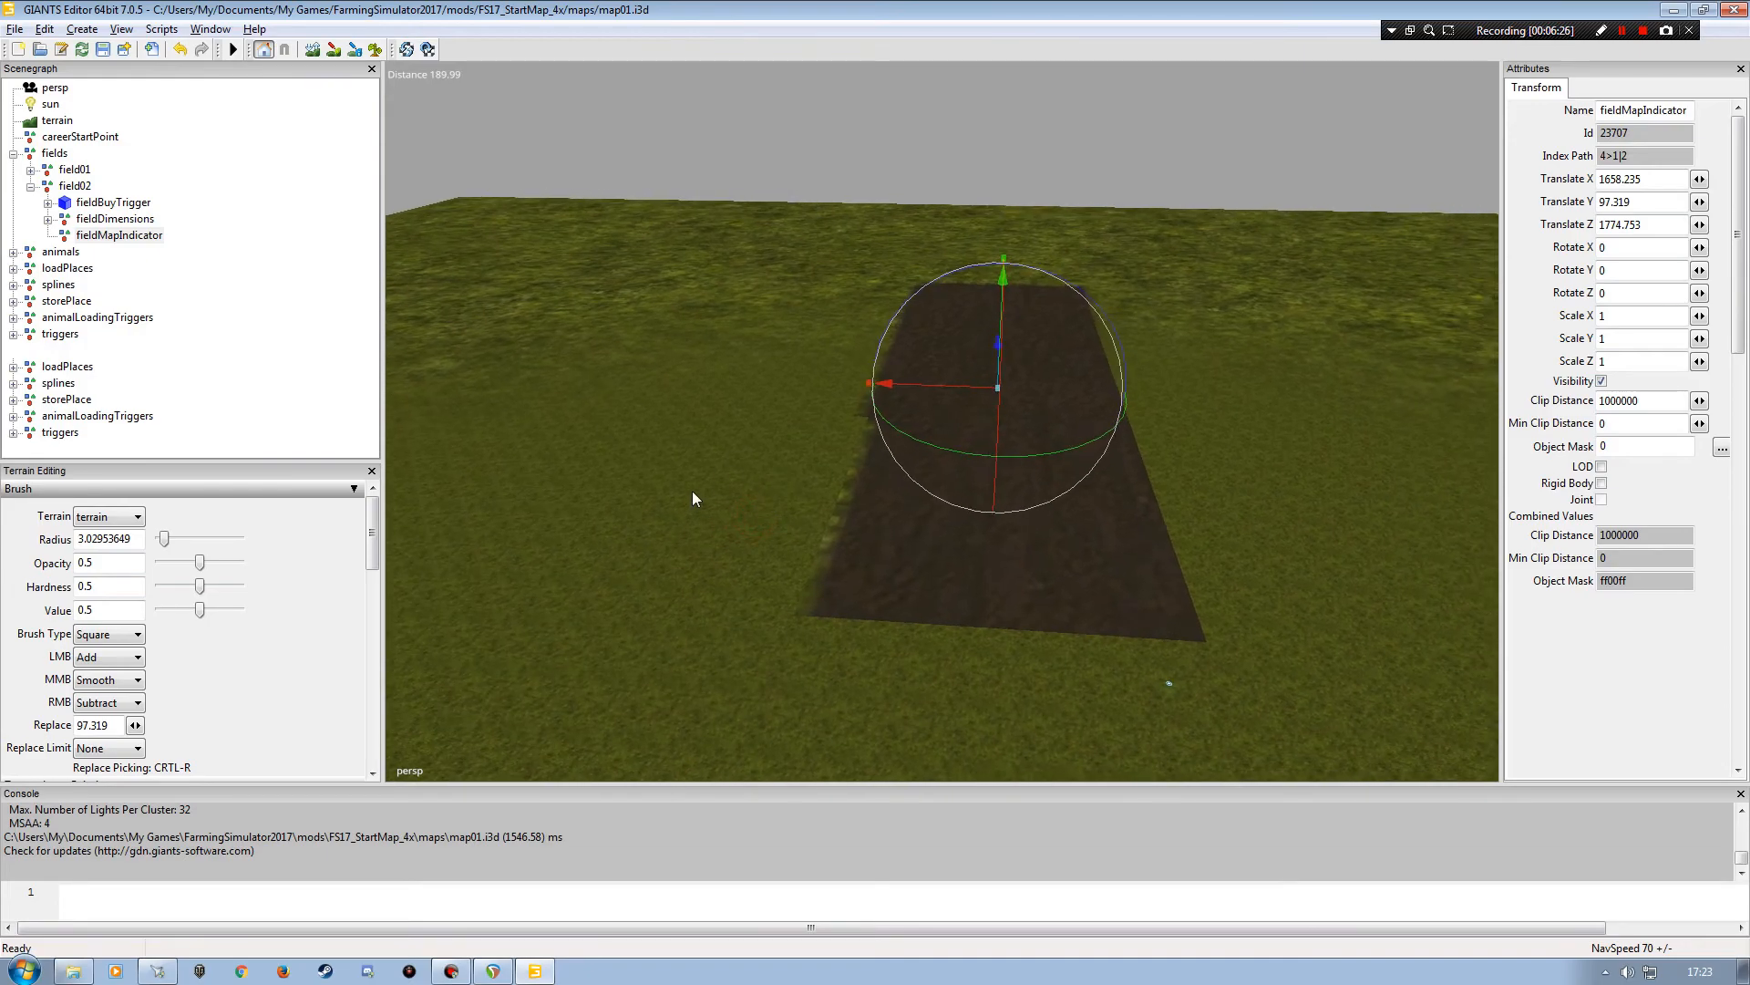
pyautogui.keyDown('alt'); pyautogui.moveTo(819, 516); pyautogui.dragTo(868, 486); pyautogui.keyUp('alt')
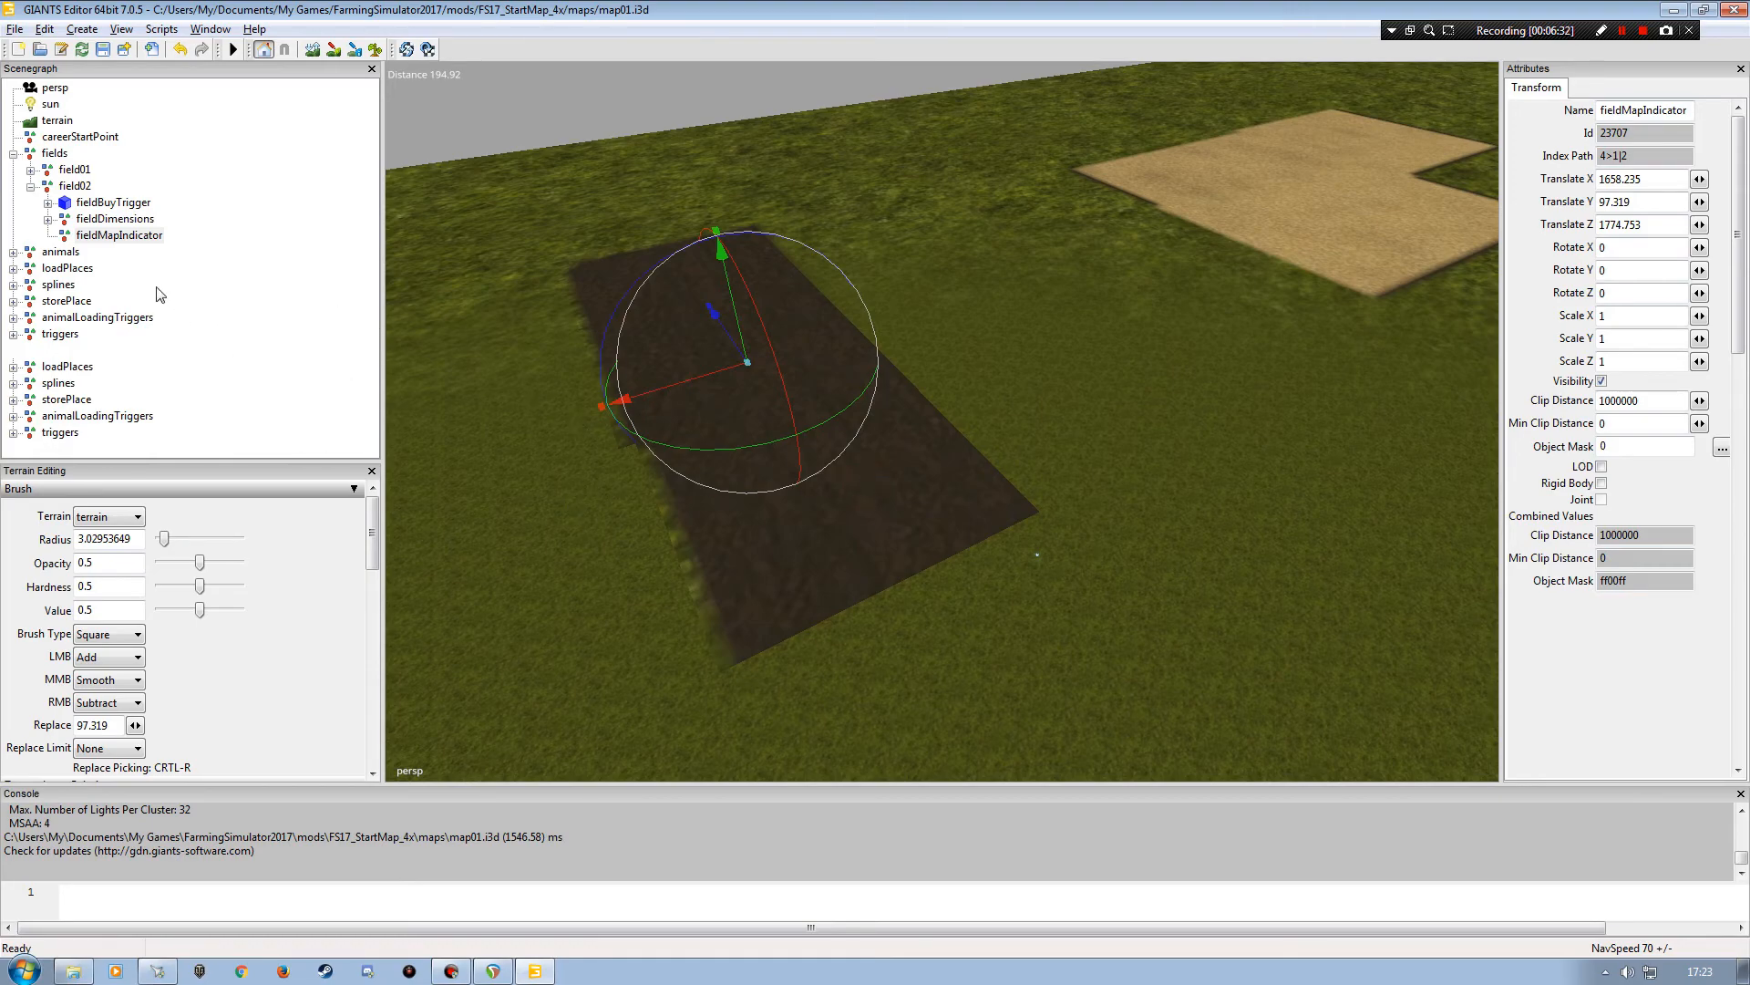
pyautogui.click(224, 309)
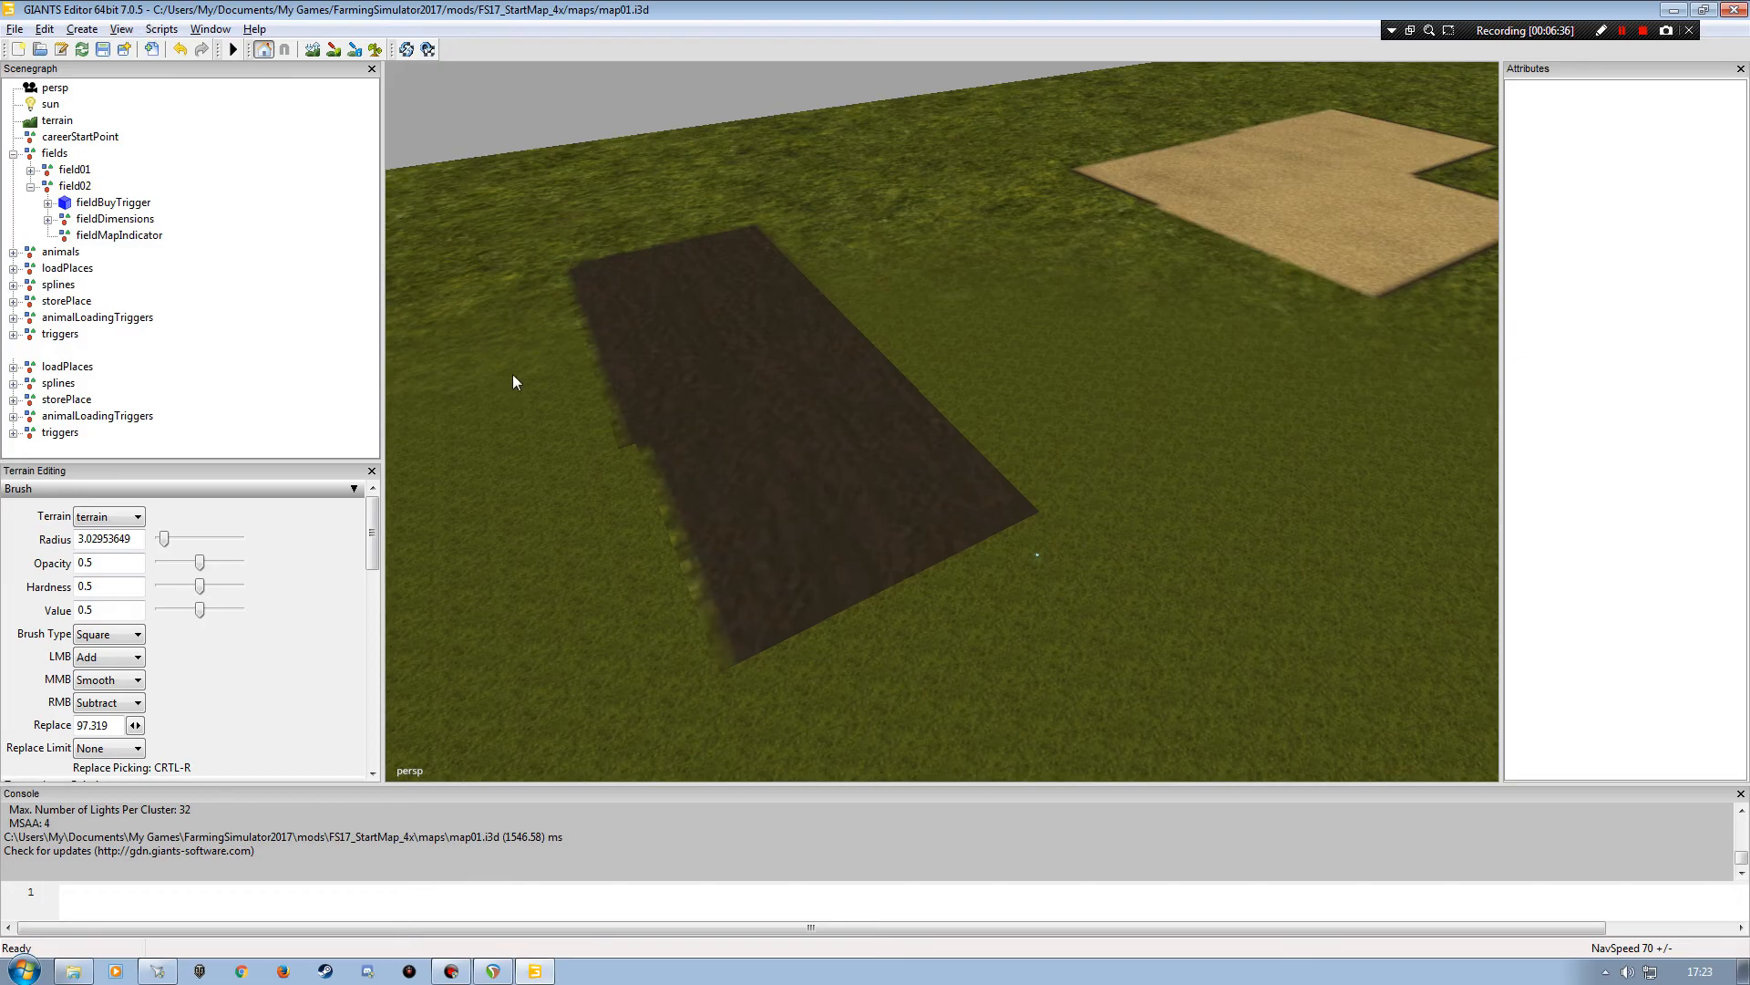
pyautogui.keyDown('alt'); pyautogui.moveTo(794, 480); pyautogui.dragTo(740, 481); pyautogui.keyUp('alt')
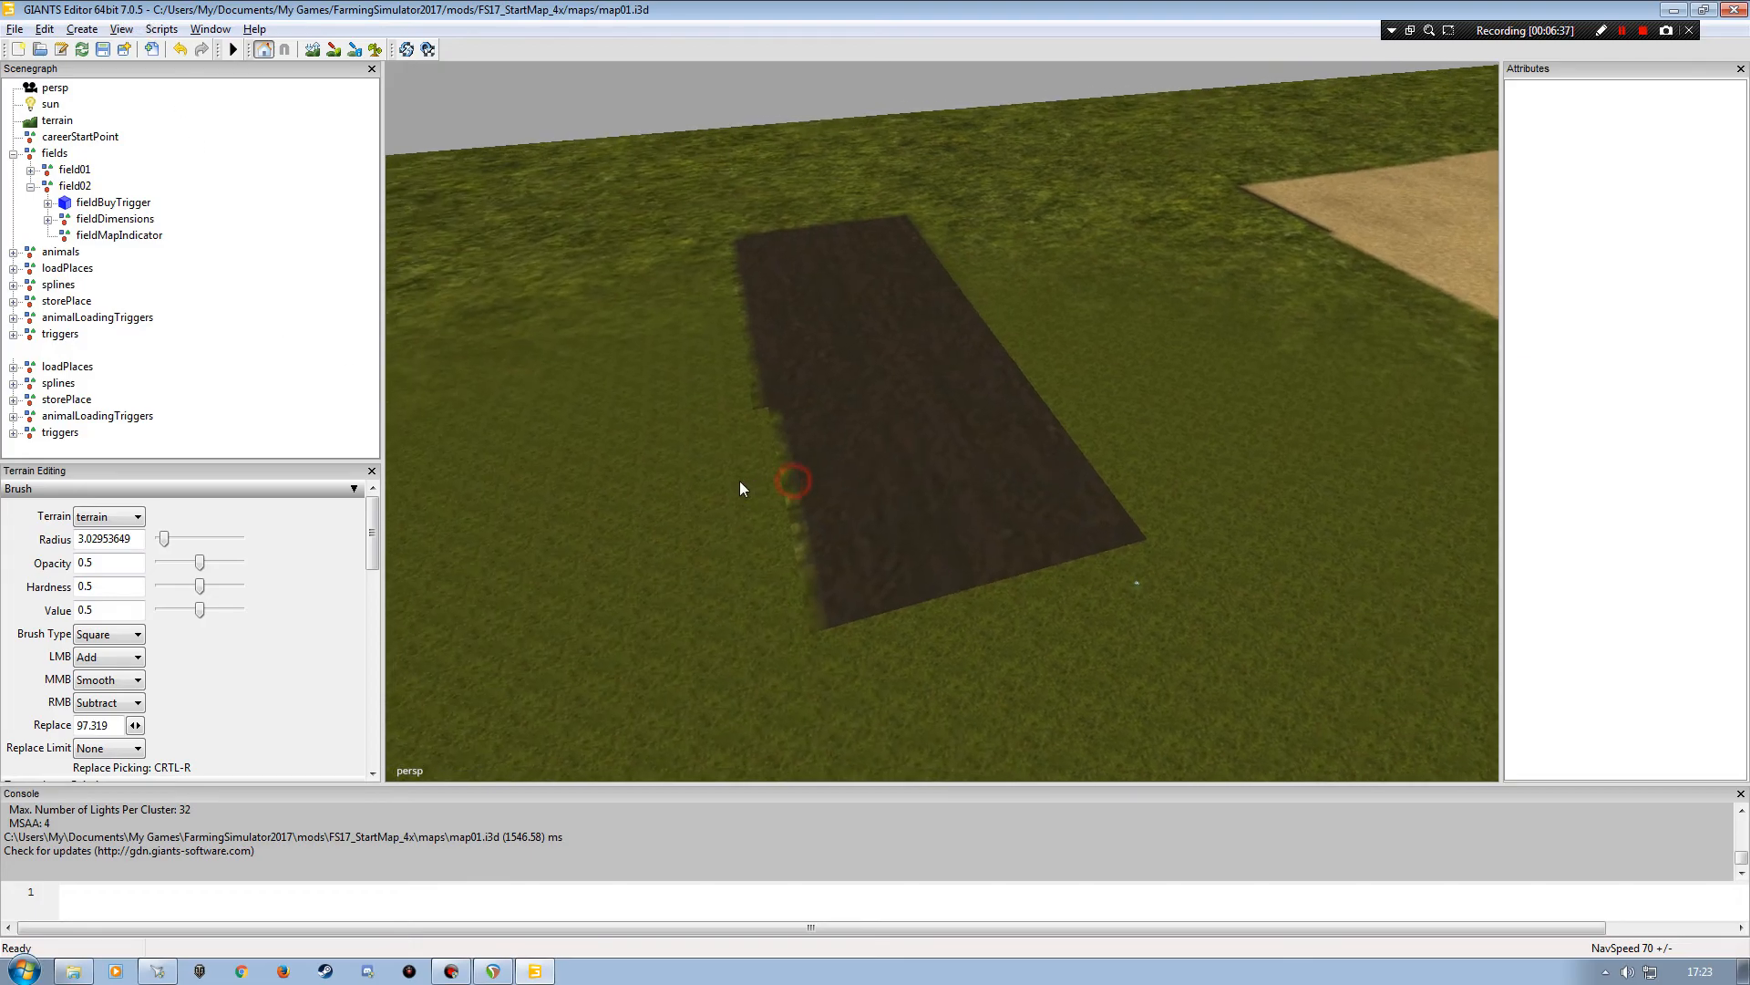
# - Expand field02's fieldDimensions and go through its corner nodes from corner01_1 to corner04_1
pyautogui.click(50, 219)
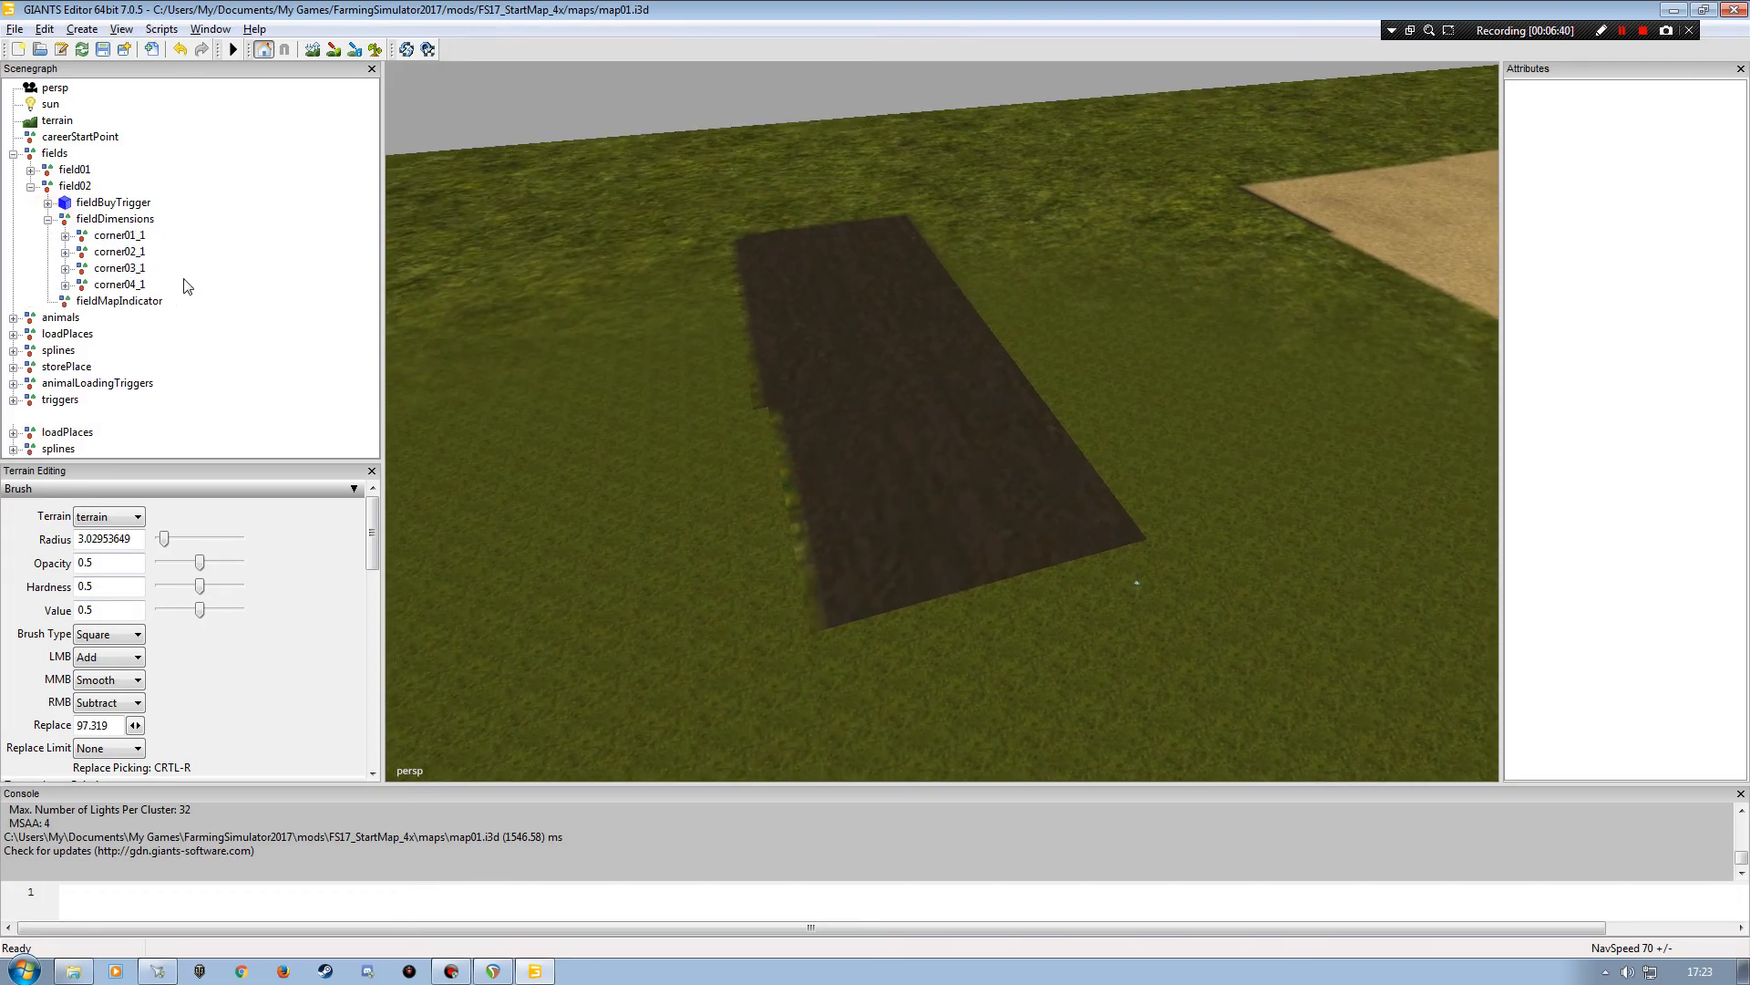
pyautogui.click(127, 220)
pyautogui.keyDown('alt'); pyautogui.moveTo(571, 441); pyautogui.dragTo(743, 413); pyautogui.keyUp('alt')
pyautogui.keyDown('alt'); pyautogui.moveTo(722, 589); pyautogui.dragTo(840, 543); pyautogui.keyUp('alt')
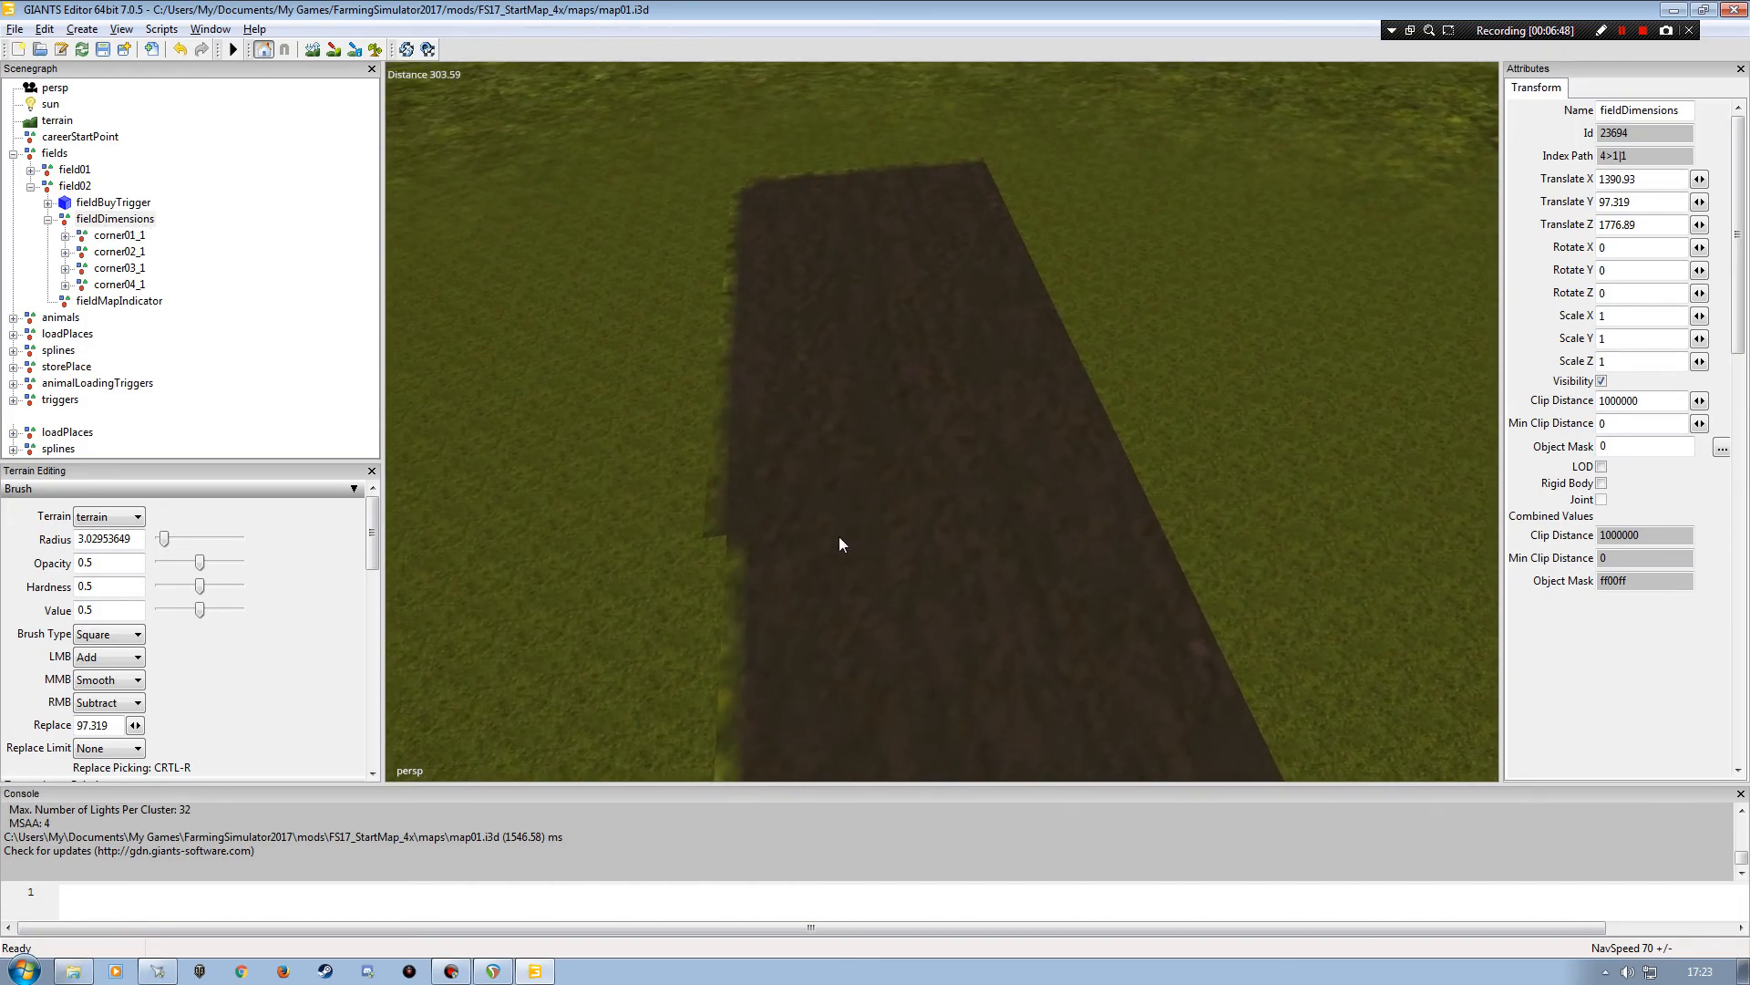
pyautogui.click(110, 220)
pyautogui.keyDown('alt'); pyautogui.moveTo(1063, 375); pyautogui.dragTo(464, 344); pyautogui.keyUp('alt')
pyautogui.click(114, 237)
pyautogui.click(112, 253)
pyautogui.click(111, 268)
pyautogui.click(111, 284)
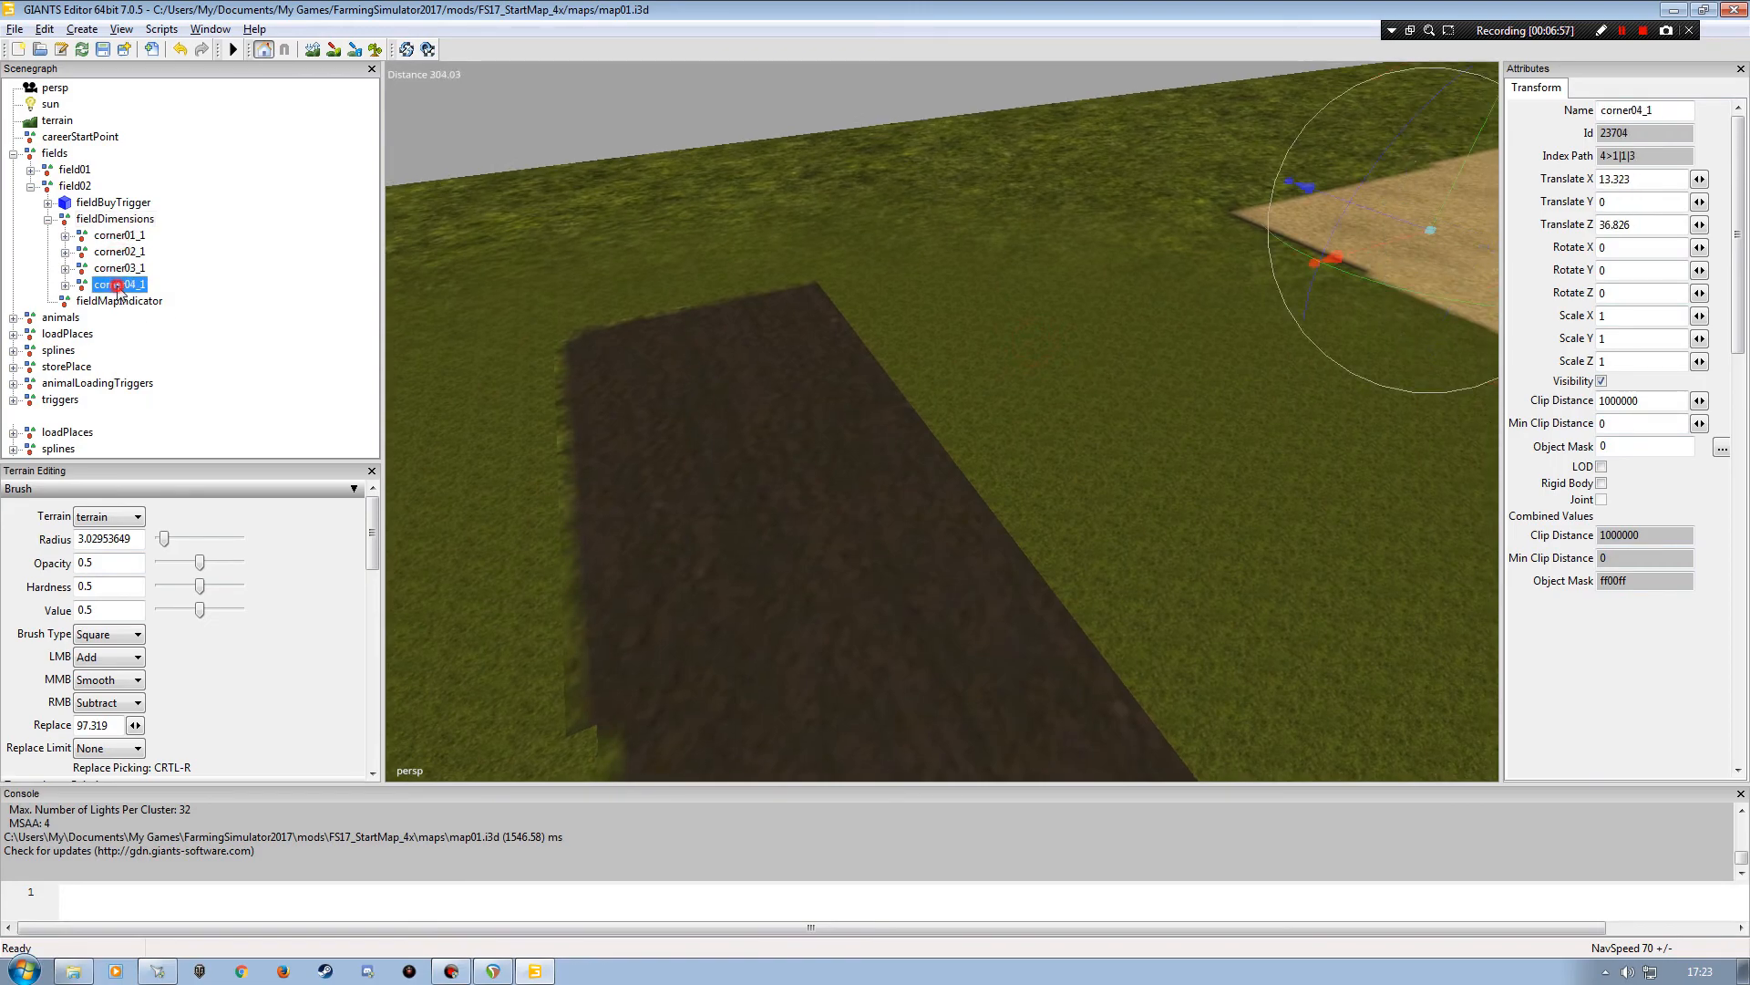
# - Place field02's fieldDimensions on the soil strip with Interactive Placement at about X 1656.59, Z 1756.32
pyautogui.click(116, 222)
pyautogui.keyDown('alt'); pyautogui.moveTo(915, 343); pyautogui.dragTo(823, 443); pyautogui.keyUp('alt')
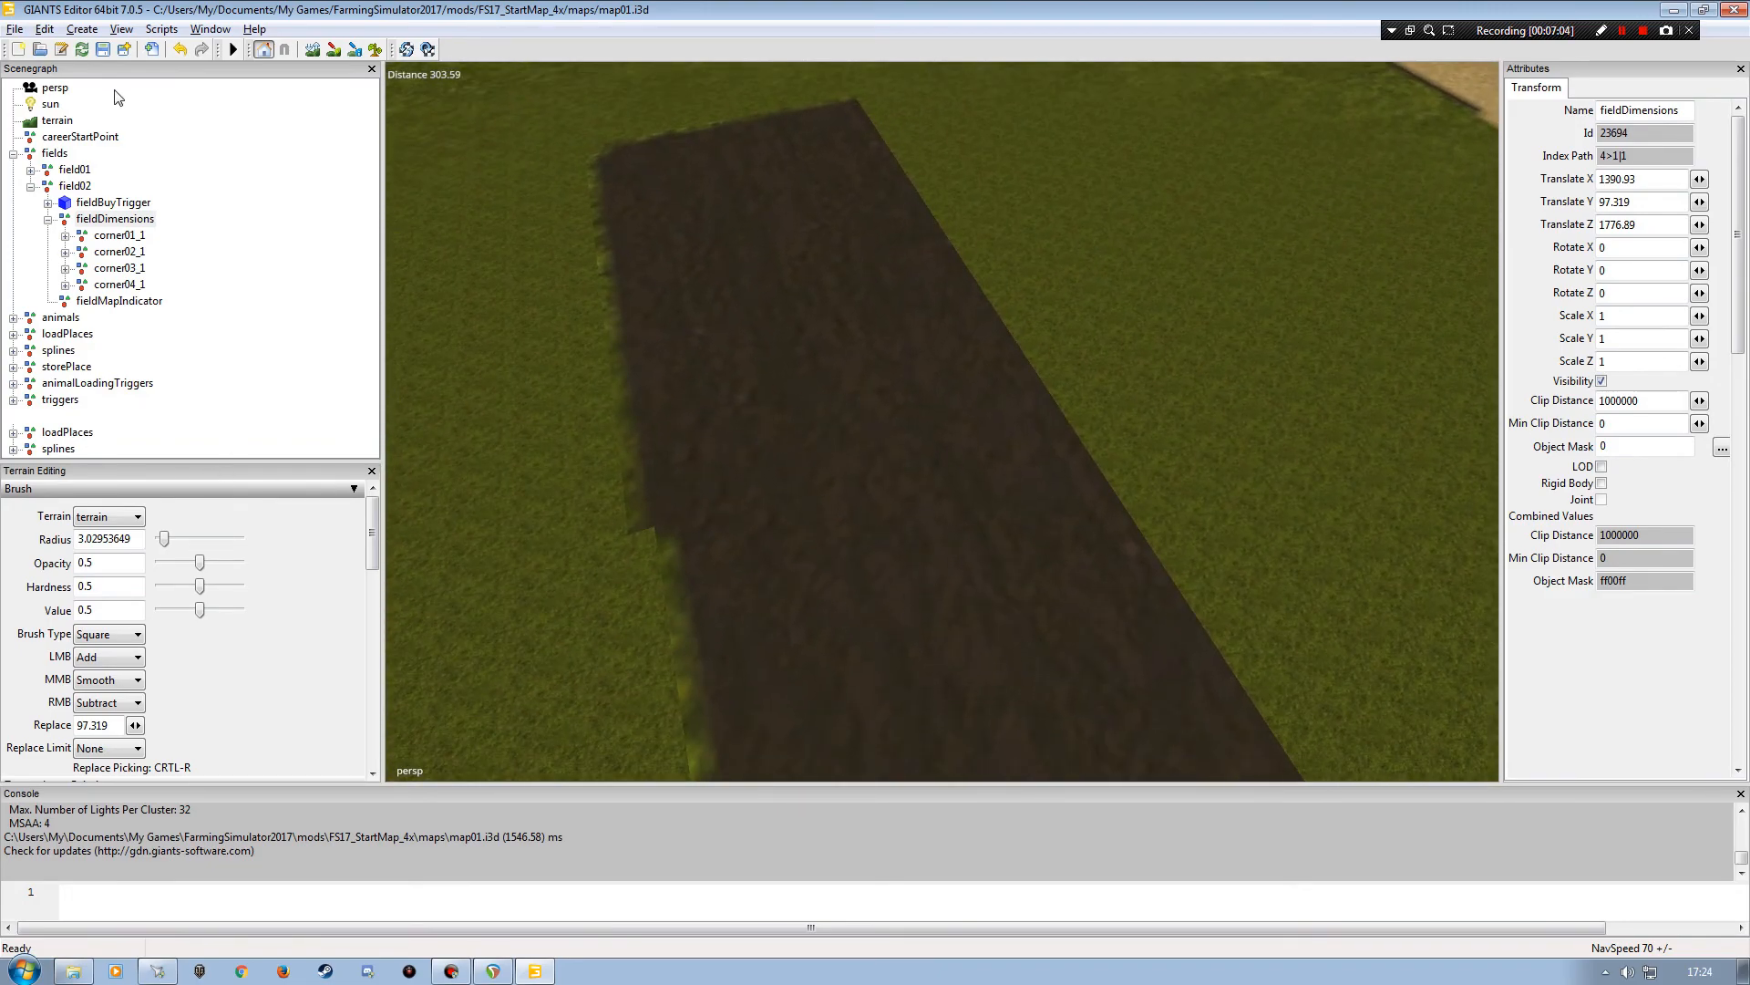
pyautogui.click(44, 29)
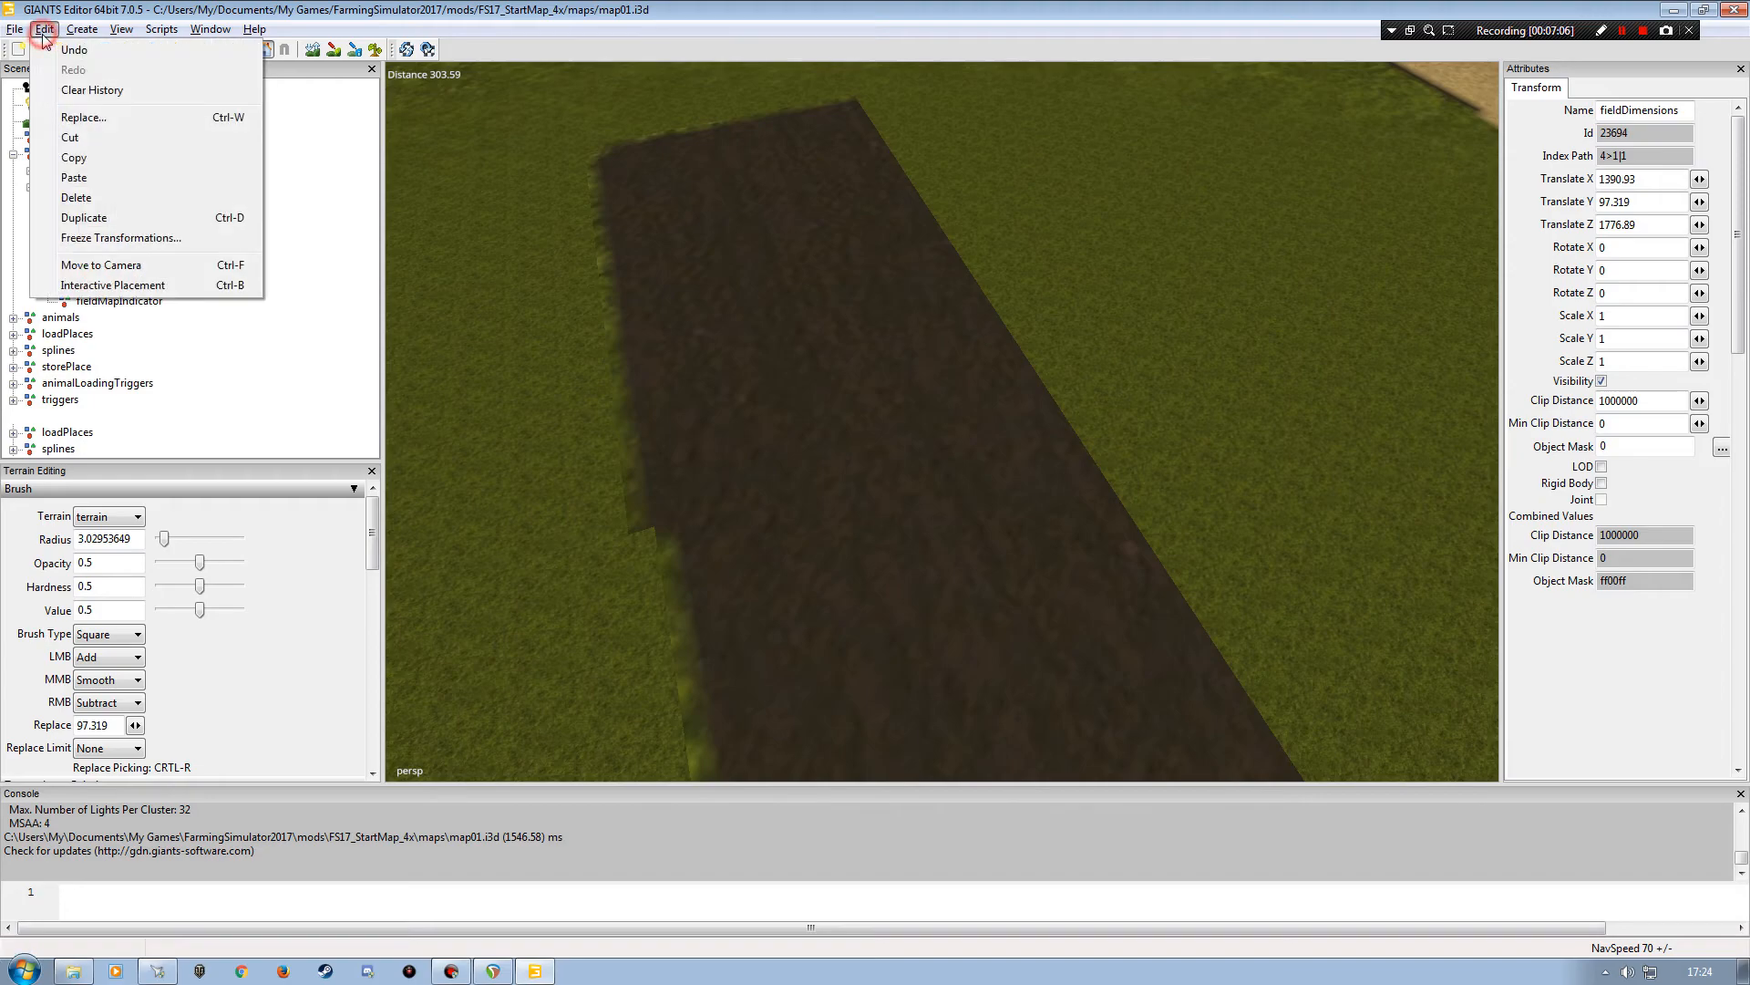
pyautogui.click(870, 474)
pyautogui.hotkey('ctrl', 'b')
pyautogui.keyDown('alt'); pyautogui.moveTo(893, 521); pyautogui.dragTo(720, 379); pyautogui.keyUp('alt')
pyautogui.keyDown('alt'); pyautogui.moveTo(812, 539); pyautogui.dragTo(815, 611); pyautogui.keyUp('alt')
pyautogui.keyDown('alt'); pyautogui.moveTo(798, 625); pyautogui.dragTo(889, 407, button='right'); pyautogui.keyUp('alt')
pyautogui.keyDown('alt'); pyautogui.moveTo(890, 407); pyautogui.dragTo(914, 517); pyautogui.keyUp('alt')
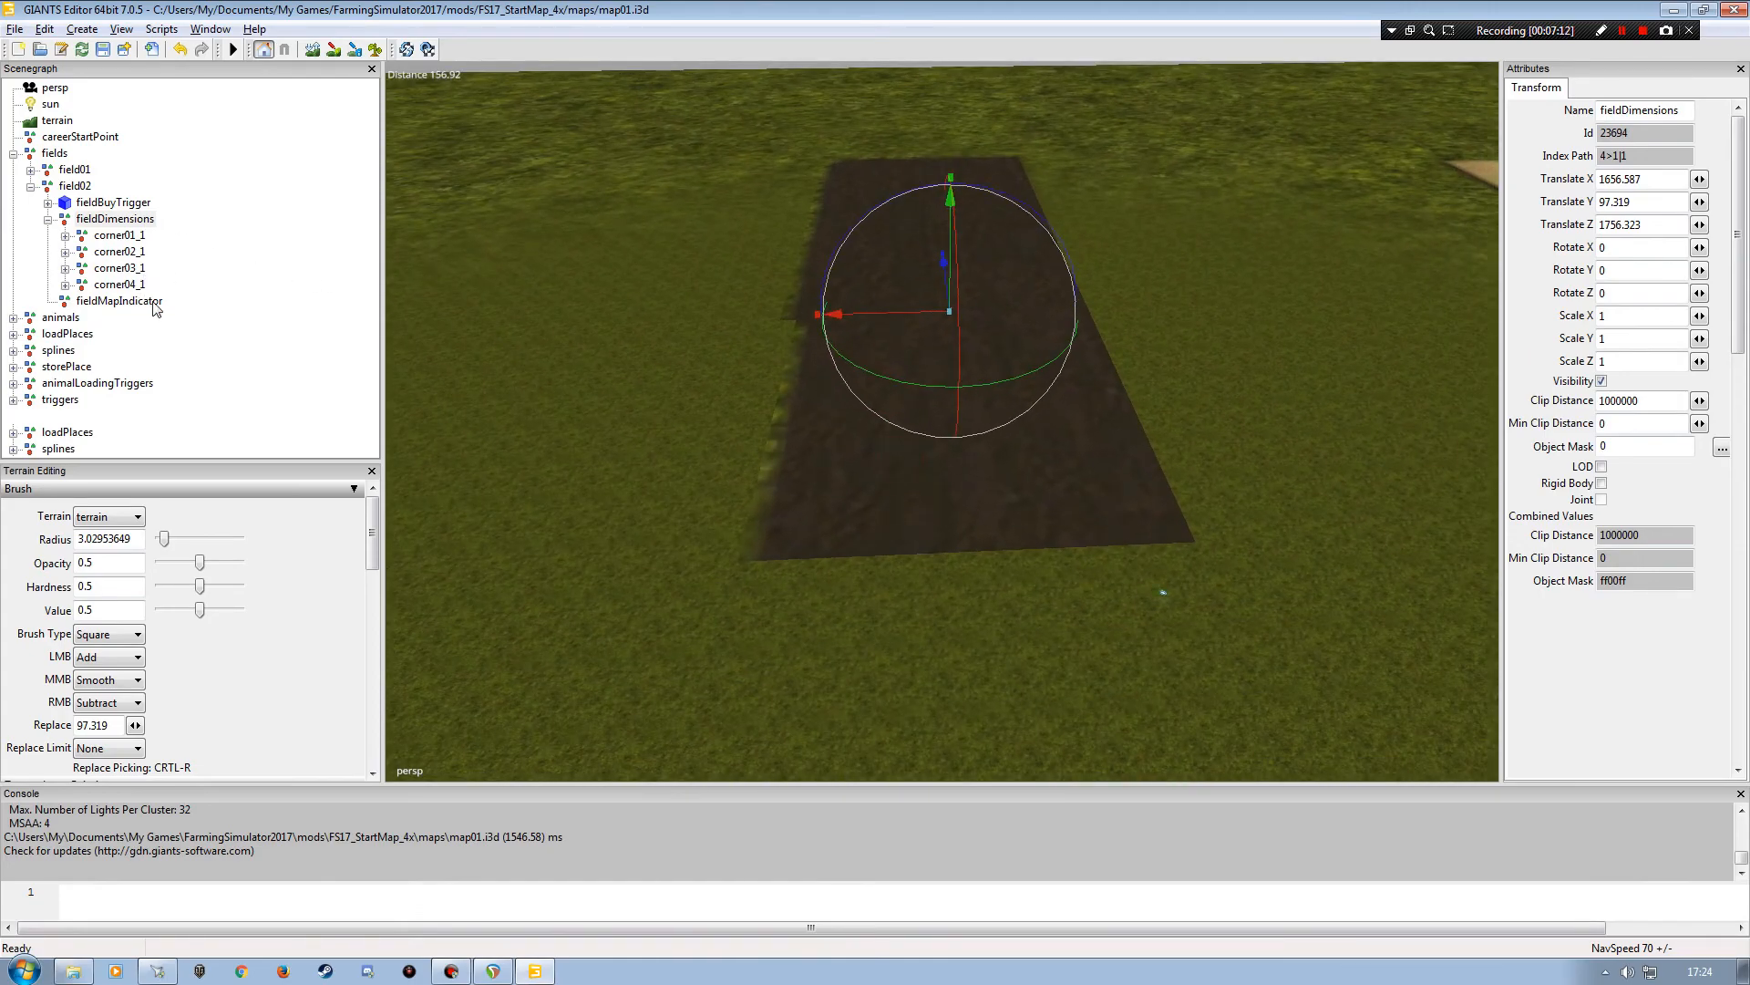
# - Expand corner01_1 and go through its child nodes corner01_2 and corner01_3 to see where they lie relative to the soil strip
pyautogui.click(119, 236)
pyautogui.keyDown('alt'); pyautogui.moveTo(1075, 489); pyautogui.dragTo(828, 445); pyautogui.keyUp('alt')
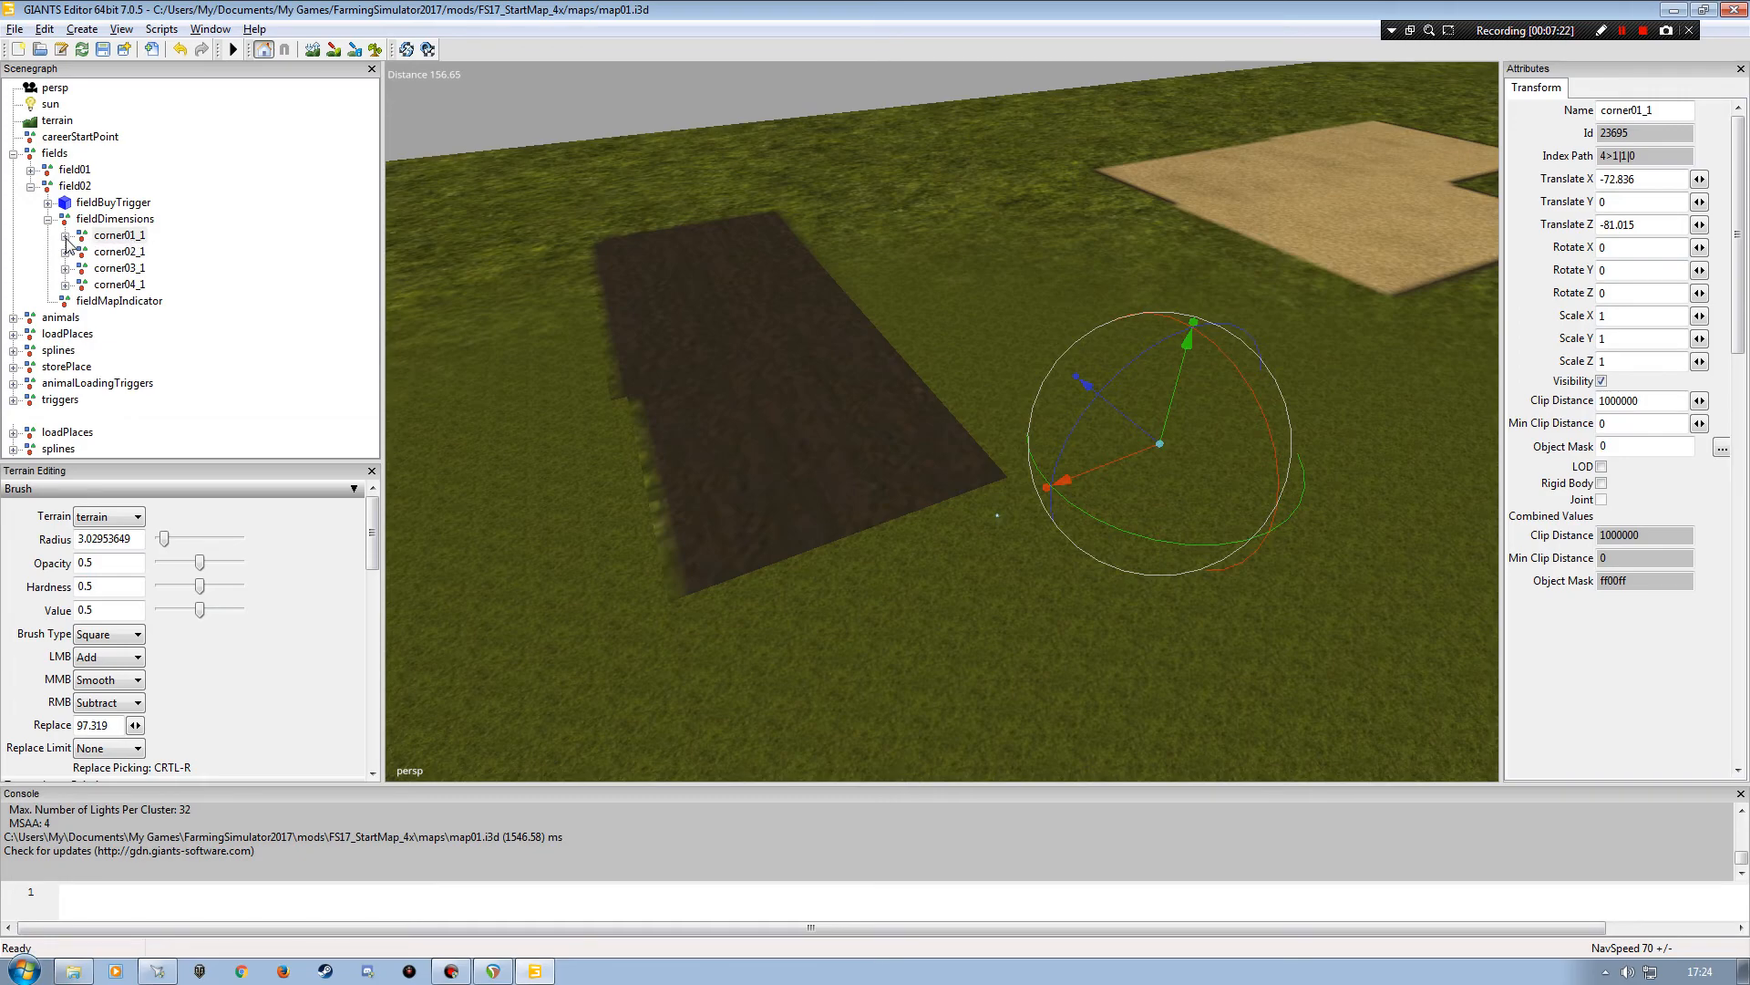
pyautogui.keyDown('alt'); pyautogui.moveTo(458, 379); pyautogui.dragTo(382, 342); pyautogui.keyUp('alt')
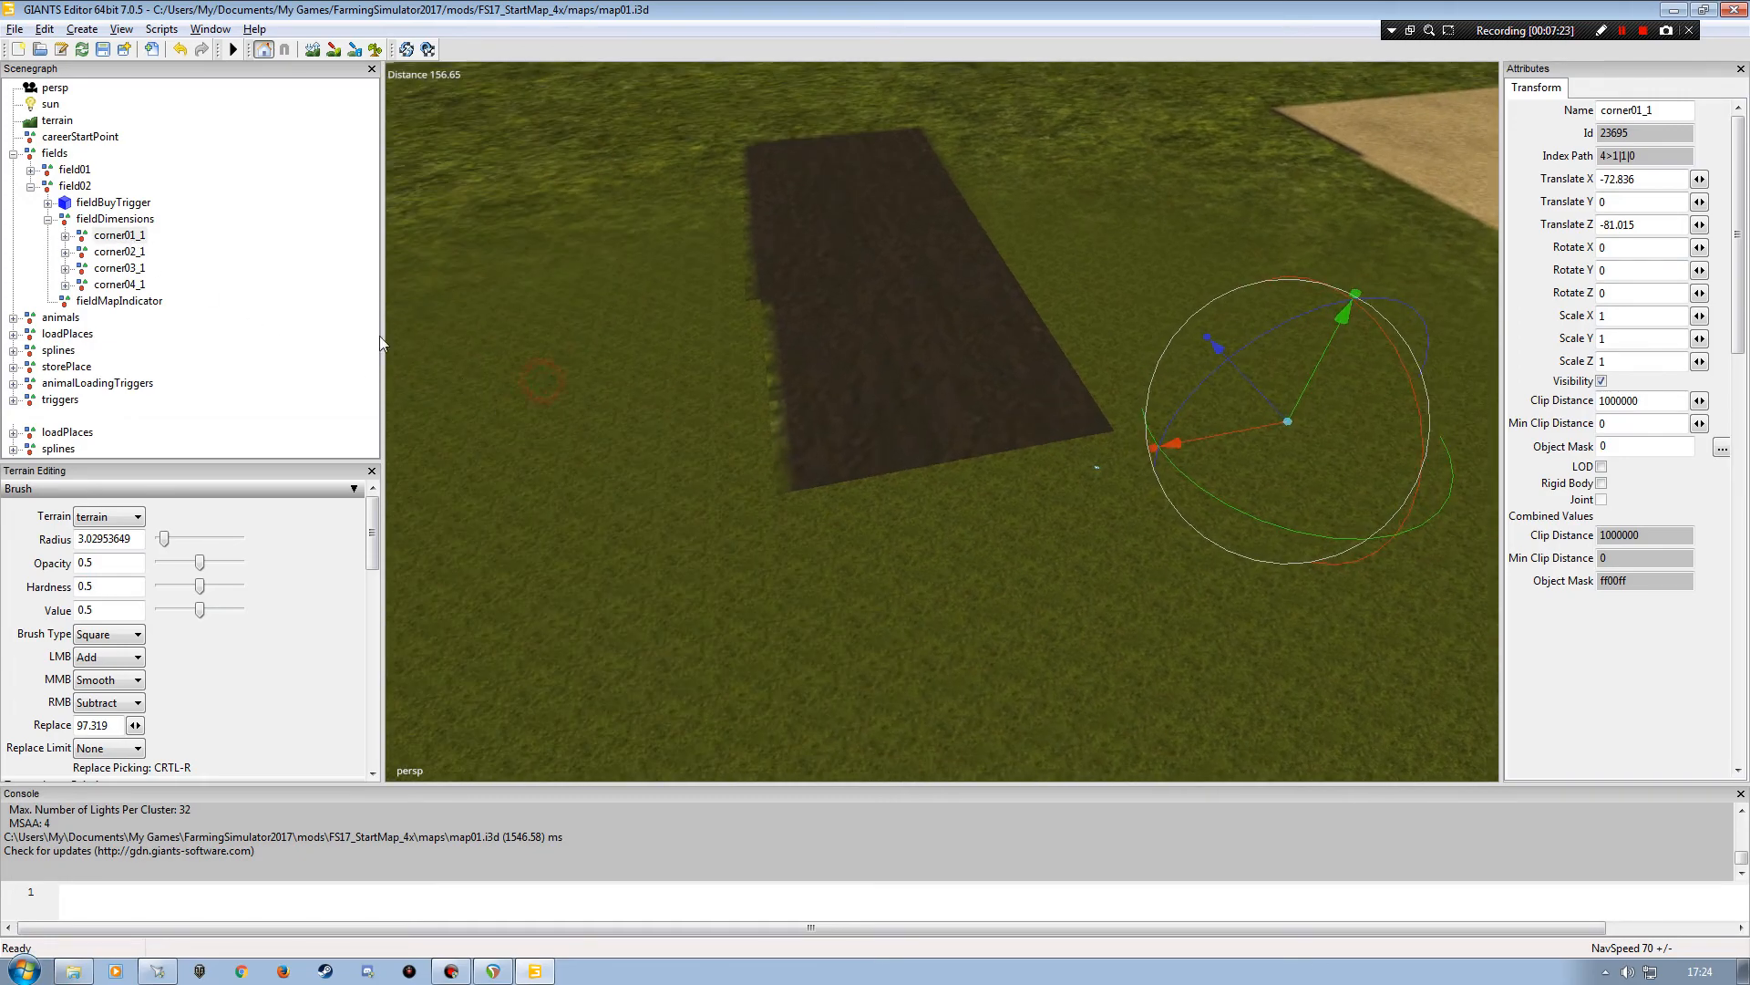
pyautogui.click(66, 236)
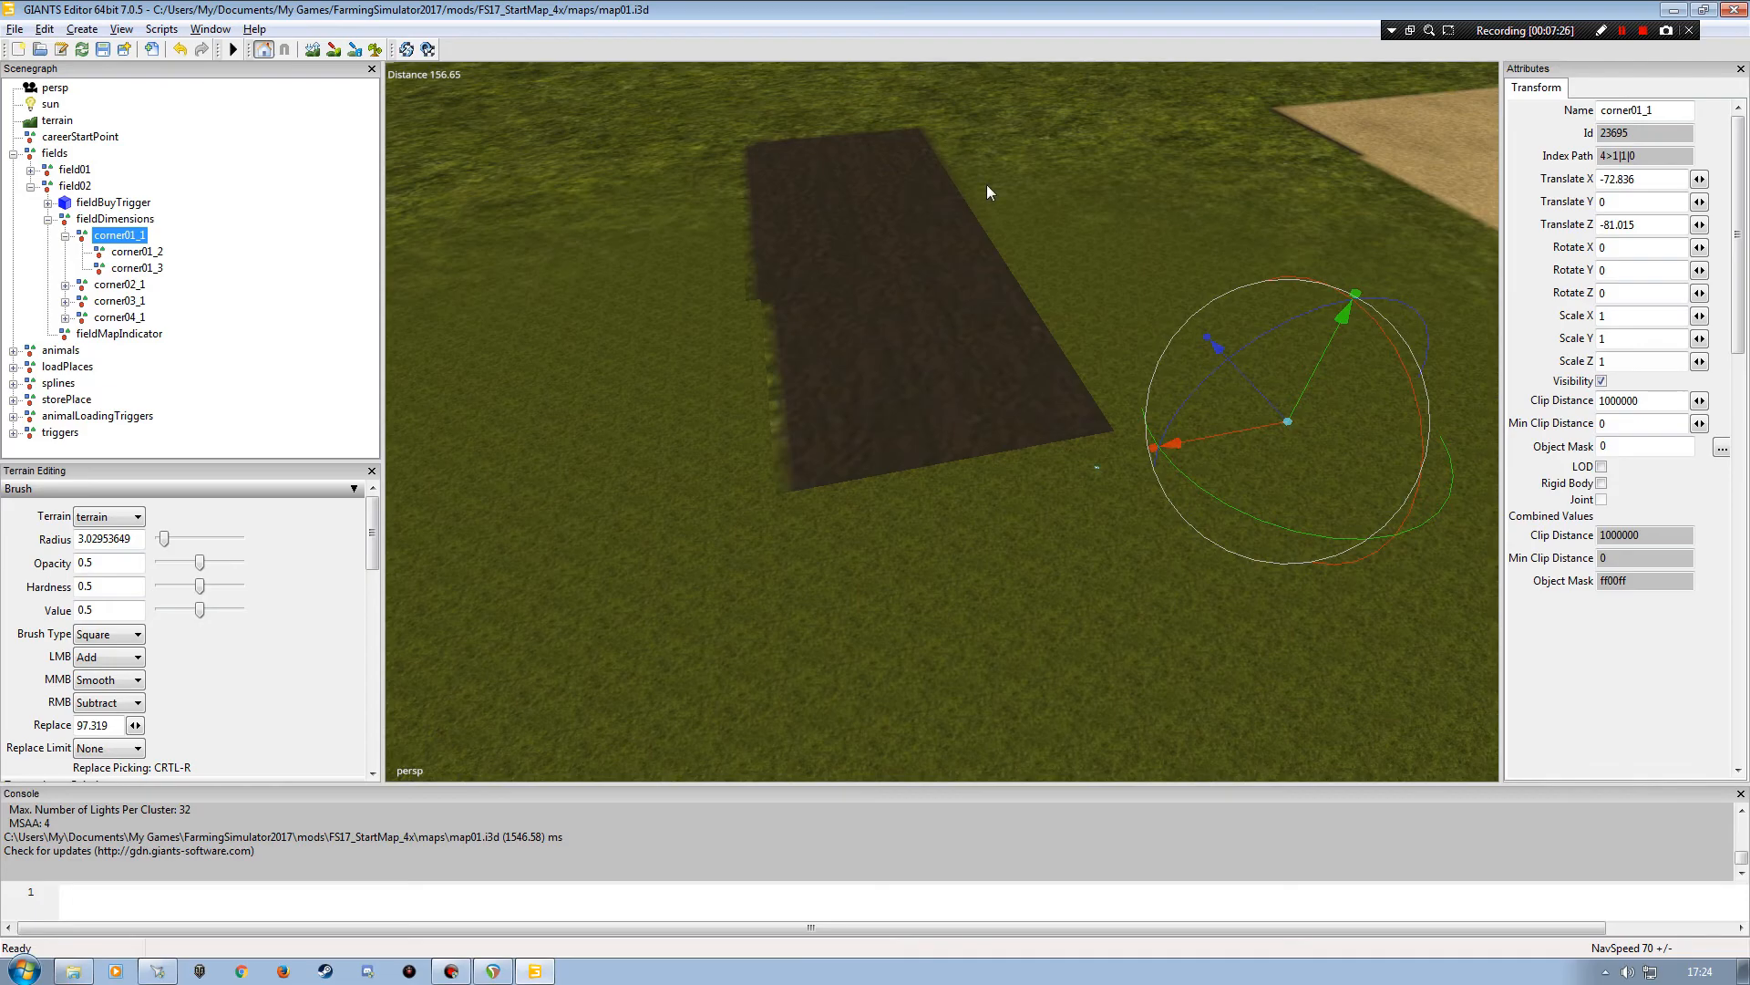
pyautogui.click(133, 256)
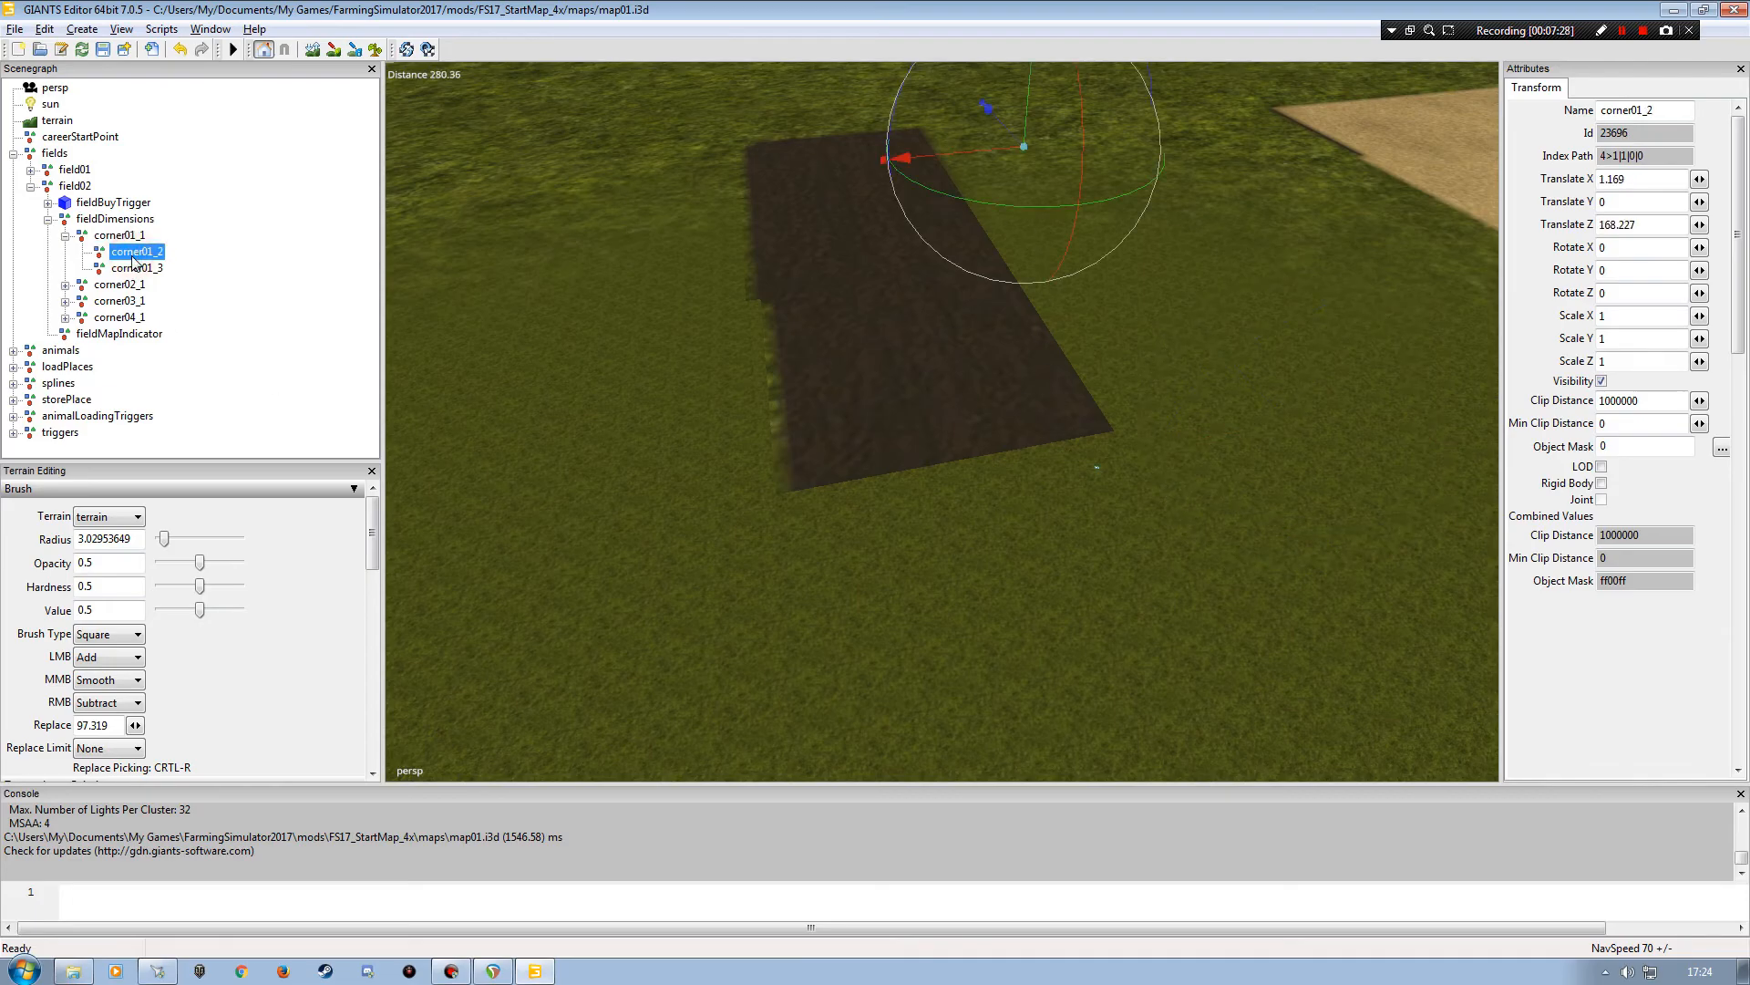
pyautogui.click(139, 269)
pyautogui.click(116, 235)
pyautogui.keyDown('alt'); pyautogui.moveTo(547, 476); pyautogui.dragTo(644, 477); pyautogui.keyUp('alt')
pyautogui.click(159, 252)
pyautogui.click(145, 268)
pyautogui.click(119, 235)
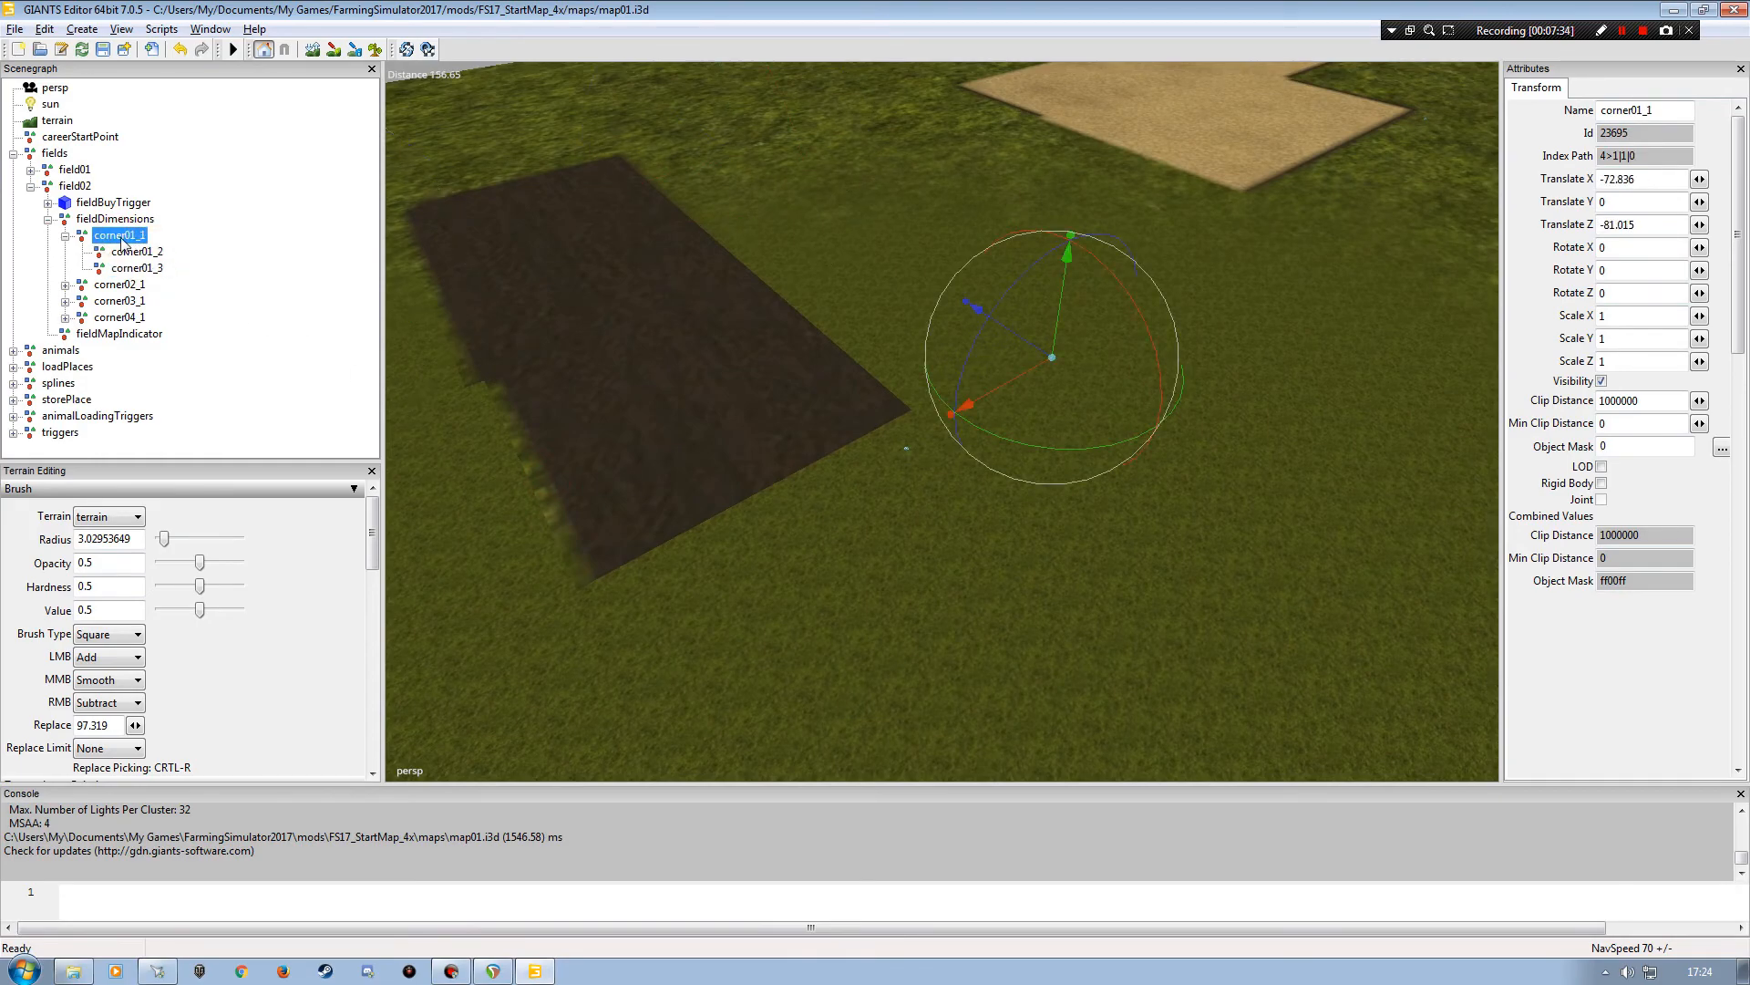
# - Place corner01_1 at one end corner of the soil strip with Interactive Placement, at about X -34.0, Z -75.56
pyautogui.keyDown('alt'); pyautogui.moveTo(629, 533); pyautogui.dragTo(641, 426, button='right'); pyautogui.keyUp('alt')
pyautogui.keyDown('alt'); pyautogui.moveTo(641, 426); pyautogui.dragTo(792, 357); pyautogui.keyUp('alt')
pyautogui.keyDown('alt'); pyautogui.moveTo(791, 358); pyautogui.dragTo(794, 294, button='right'); pyautogui.keyUp('alt')
pyautogui.keyDown('alt'); pyautogui.moveTo(794, 295); pyautogui.dragTo(605, 348); pyautogui.keyUp('alt')
pyautogui.keyDown('alt'); pyautogui.moveTo(605, 348); pyautogui.dragTo(572, 390, button='right'); pyautogui.keyUp('alt')
pyautogui.keyDown('alt'); pyautogui.moveTo(571, 389); pyautogui.dragTo(718, 429); pyautogui.keyUp('alt')
pyautogui.keyDown('alt'); pyautogui.moveTo(718, 429); pyautogui.dragTo(726, 360, button='right'); pyautogui.keyUp('alt')
pyautogui.keyDown('alt'); pyautogui.moveTo(668, 410); pyautogui.dragTo(666, 381, button='right'); pyautogui.keyUp('alt')
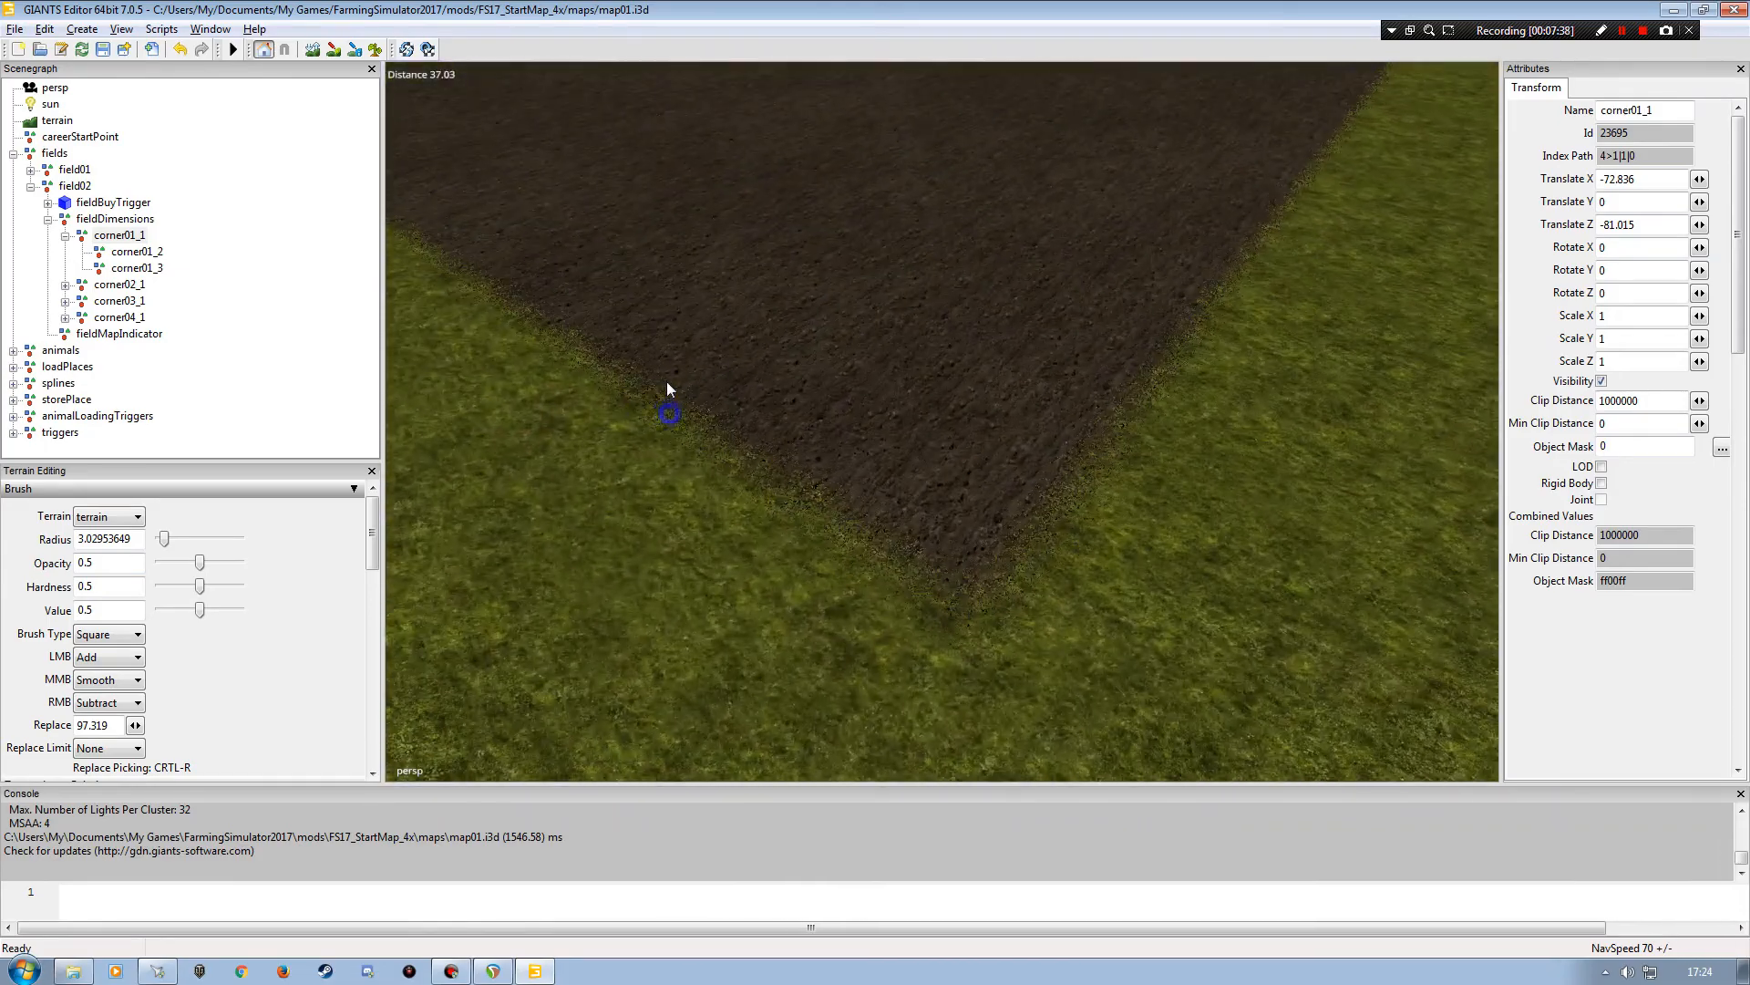
pyautogui.keyDown('alt'); pyautogui.moveTo(668, 391); pyautogui.dragTo(705, 412); pyautogui.keyUp('alt')
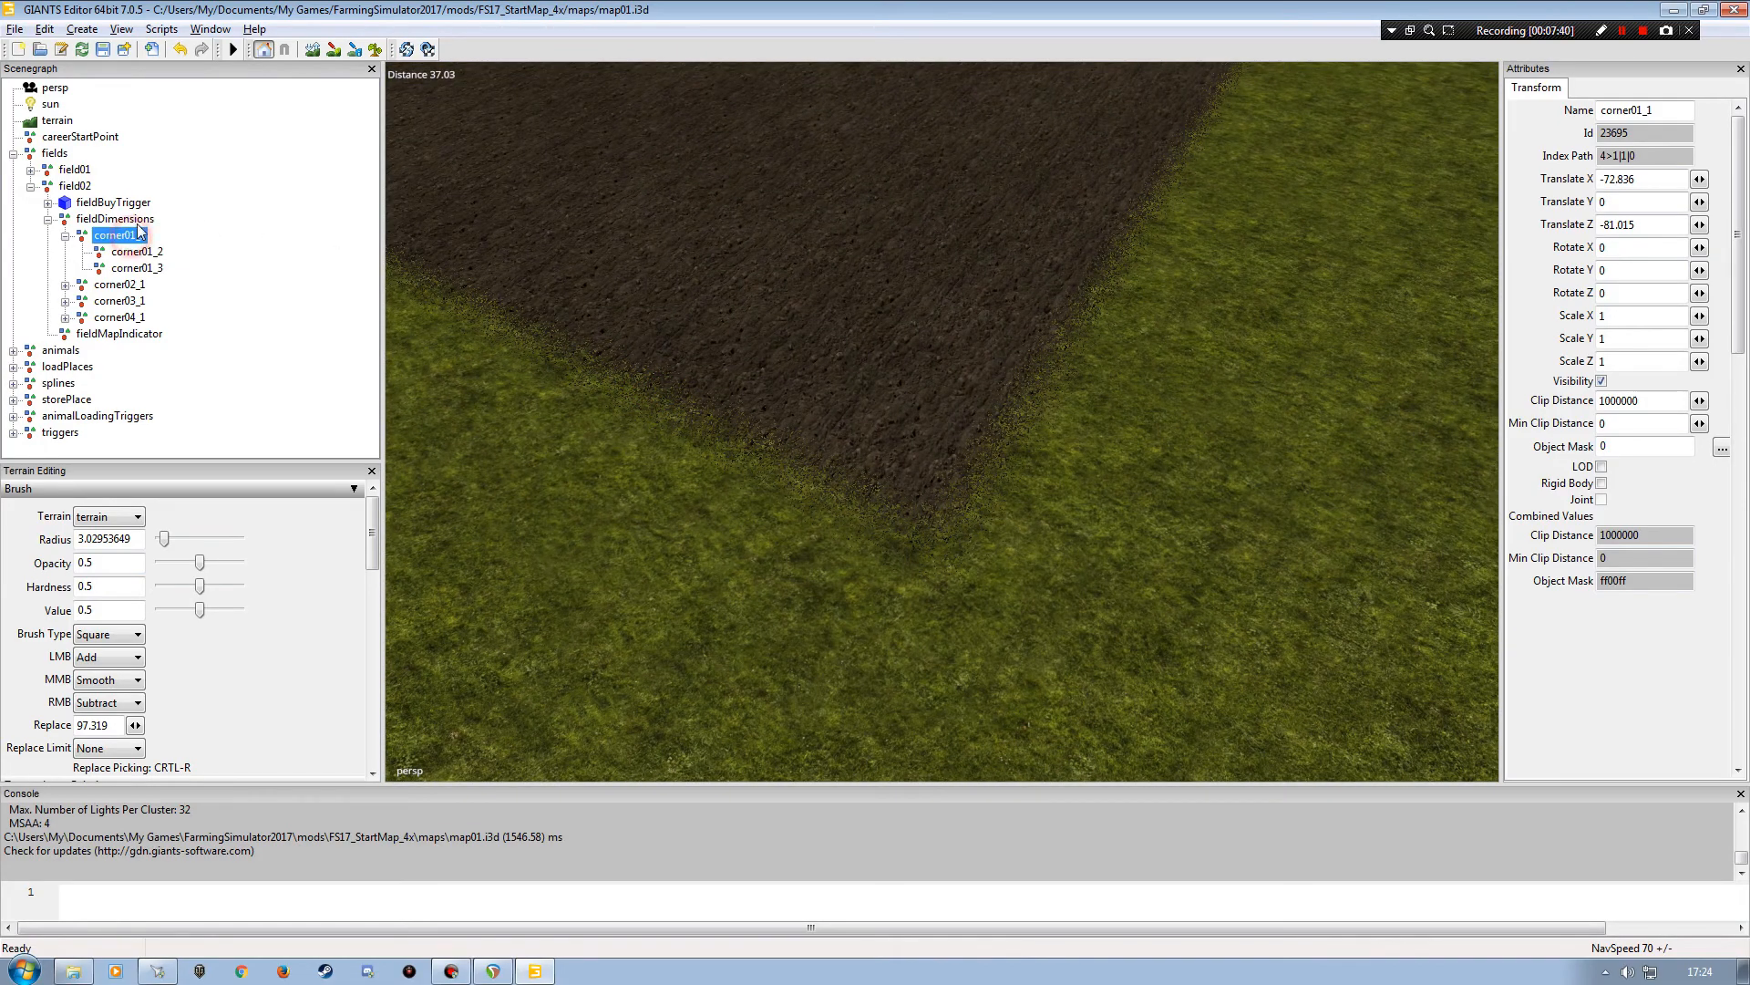
pyautogui.click(44, 28)
pyautogui.click(79, 288)
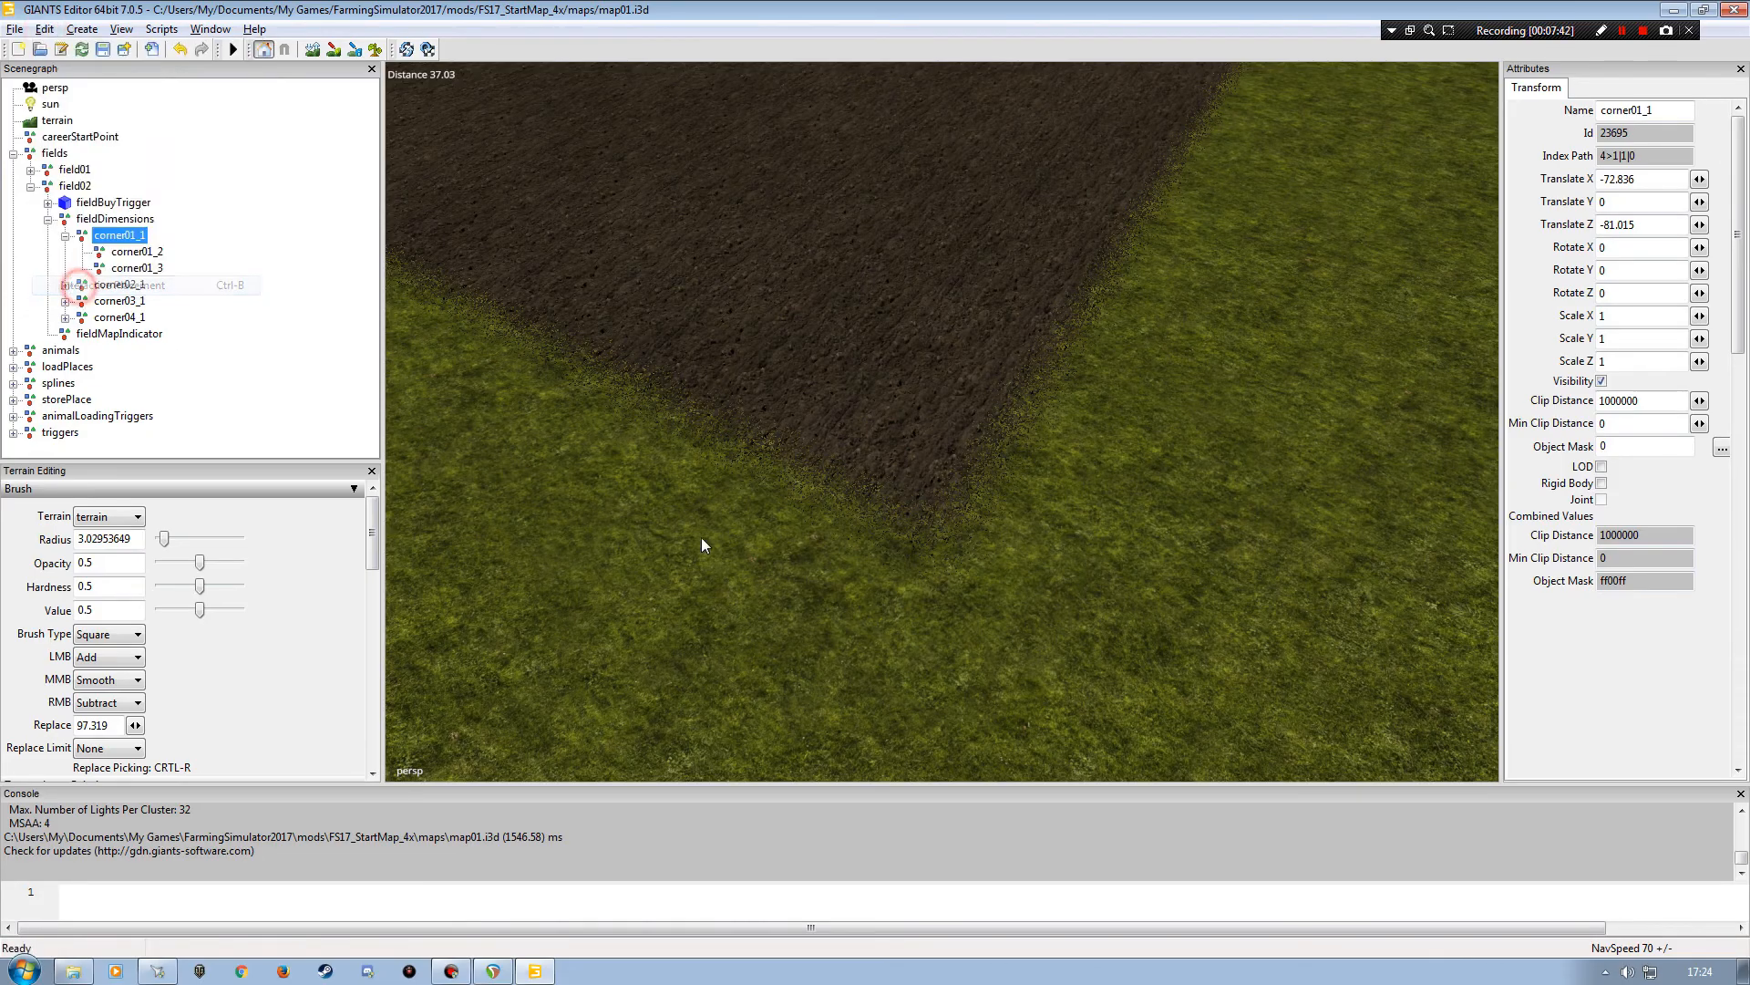
pyautogui.click(910, 540)
pyautogui.keyDown('alt'); pyautogui.moveTo(910, 540); pyautogui.dragTo(1009, 546); pyautogui.keyUp('alt')
pyautogui.keyDown('alt'); pyautogui.moveTo(1008, 540); pyautogui.dragTo(1016, 417, button='right'); pyautogui.keyUp('alt')
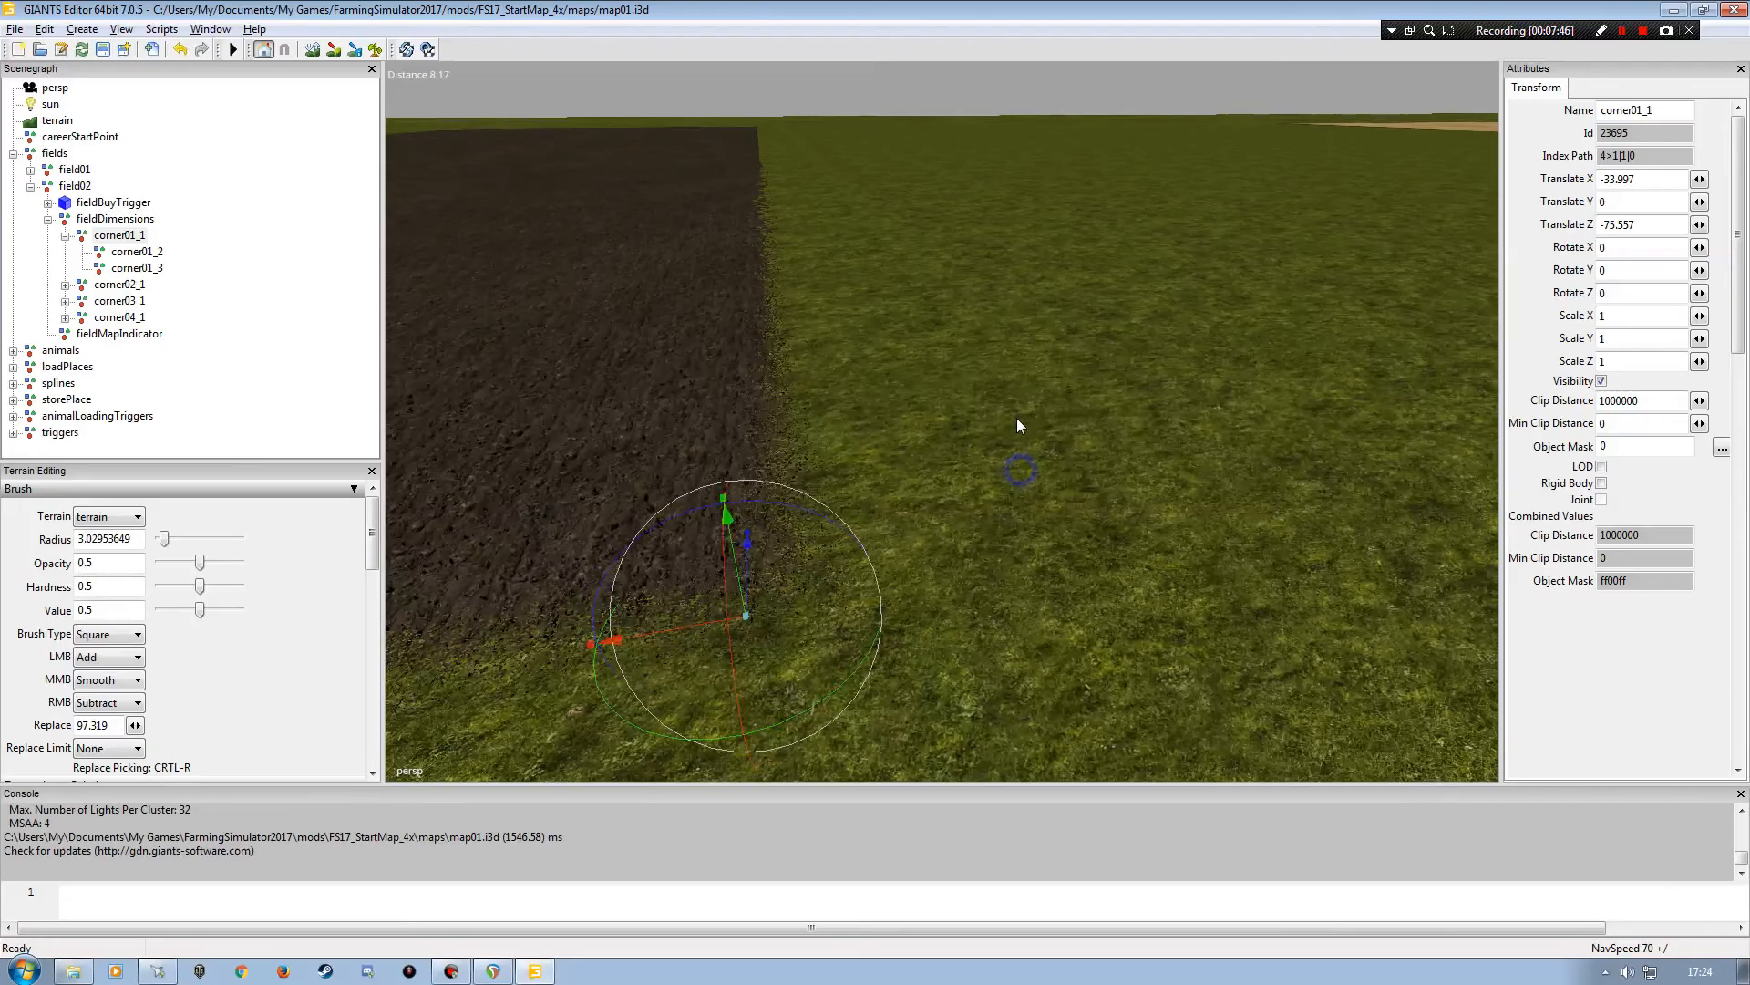
# - Fine-tune corner01_1 onto the tip of the soil strip's corner at about X -34.35, Z -75.79
pyautogui.keyDown('alt'); pyautogui.moveTo(997, 433); pyautogui.dragTo(889, 549); pyautogui.keyUp('alt')
pyautogui.moveTo(783, 579); pyautogui.dragTo(811, 510)
pyautogui.keyDown('alt'); pyautogui.moveTo(811, 511); pyautogui.dragTo(865, 554, button='right'); pyautogui.keyUp('alt')
pyautogui.keyDown('alt'); pyautogui.moveTo(865, 555); pyautogui.dragTo(910, 622); pyautogui.keyUp('alt')
pyautogui.keyDown('alt'); pyautogui.moveTo(910, 622); pyautogui.dragTo(959, 557, button='right'); pyautogui.keyUp('alt')
pyautogui.moveTo(968, 512); pyautogui.dragTo(1125, 523)
pyautogui.keyDown('alt'); pyautogui.moveTo(1125, 523); pyautogui.dragTo(1003, 560, button='right'); pyautogui.keyUp('alt')
pyautogui.keyDown('alt'); pyautogui.moveTo(1002, 561); pyautogui.dragTo(760, 539); pyautogui.keyUp('alt')
pyautogui.keyDown('alt'); pyautogui.moveTo(759, 539); pyautogui.dragTo(759, 451, button='right'); pyautogui.keyUp('alt')
pyautogui.keyDown('alt'); pyautogui.moveTo(760, 451); pyautogui.dragTo(993, 514); pyautogui.keyUp('alt')
pyautogui.keyDown('alt'); pyautogui.moveTo(992, 514); pyautogui.dragTo(872, 531, button='right'); pyautogui.keyUp('alt')
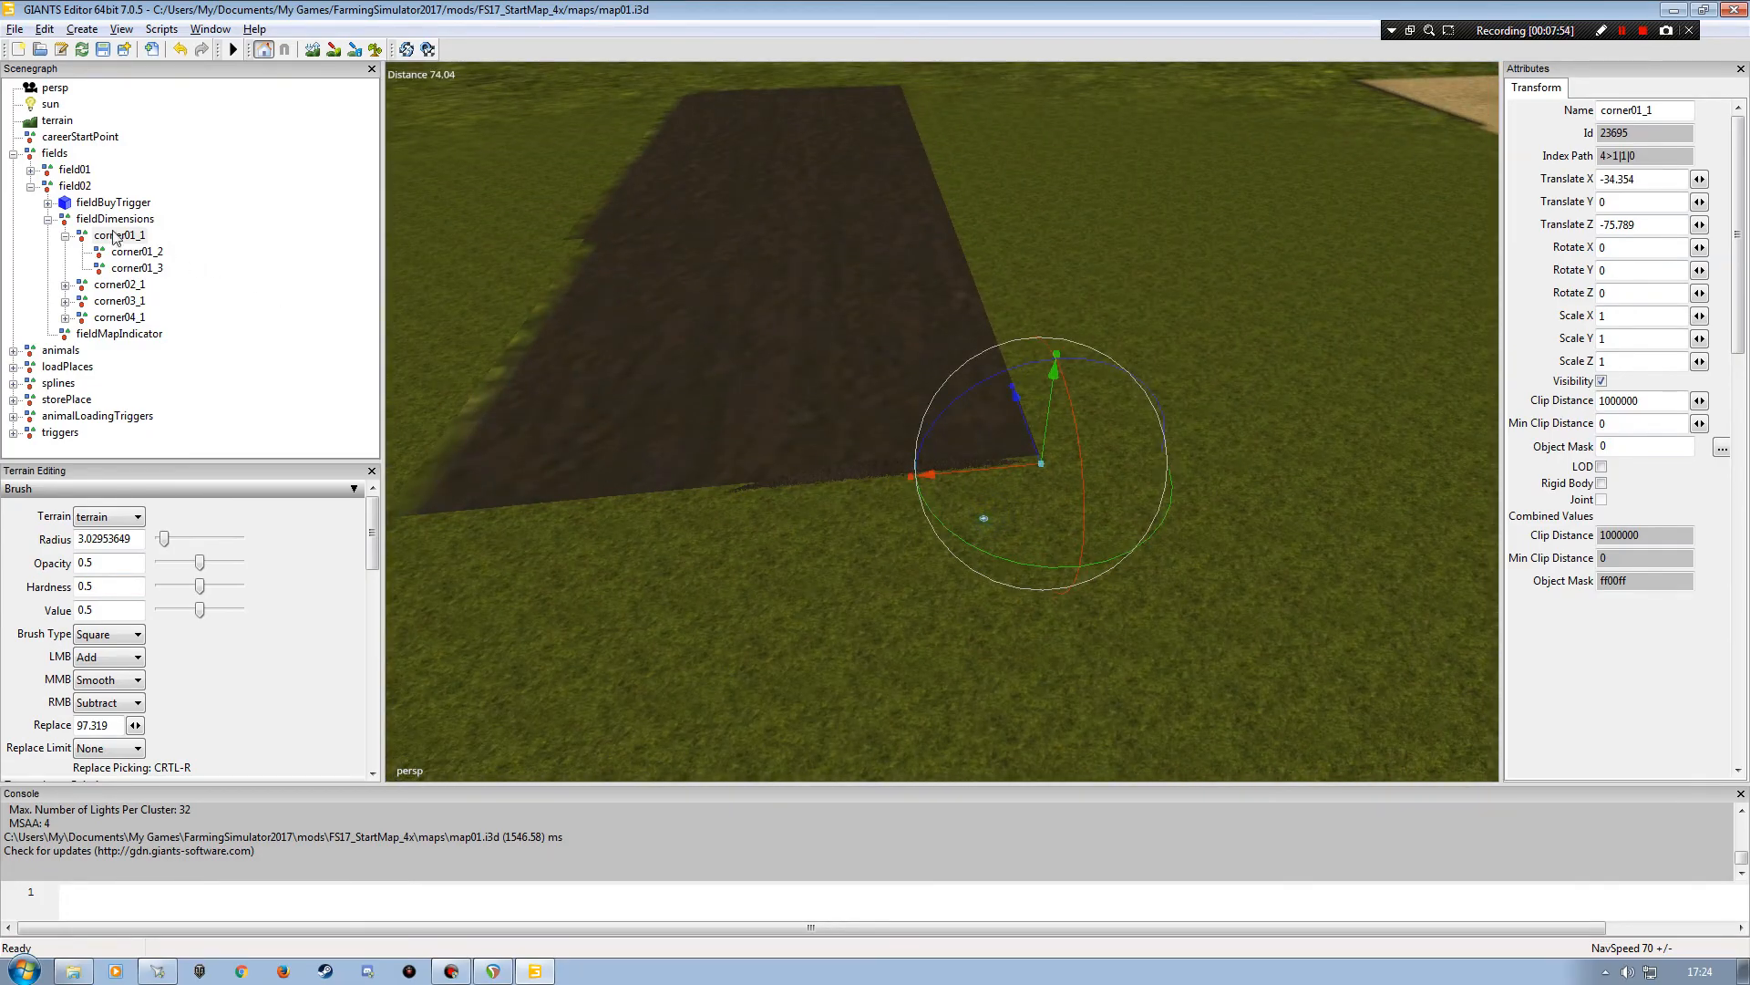
# - Place corner01_2 at the far end of the same long edge with Interactive Placement, at about X 0.23, Z 192.43
pyautogui.click(134, 253)
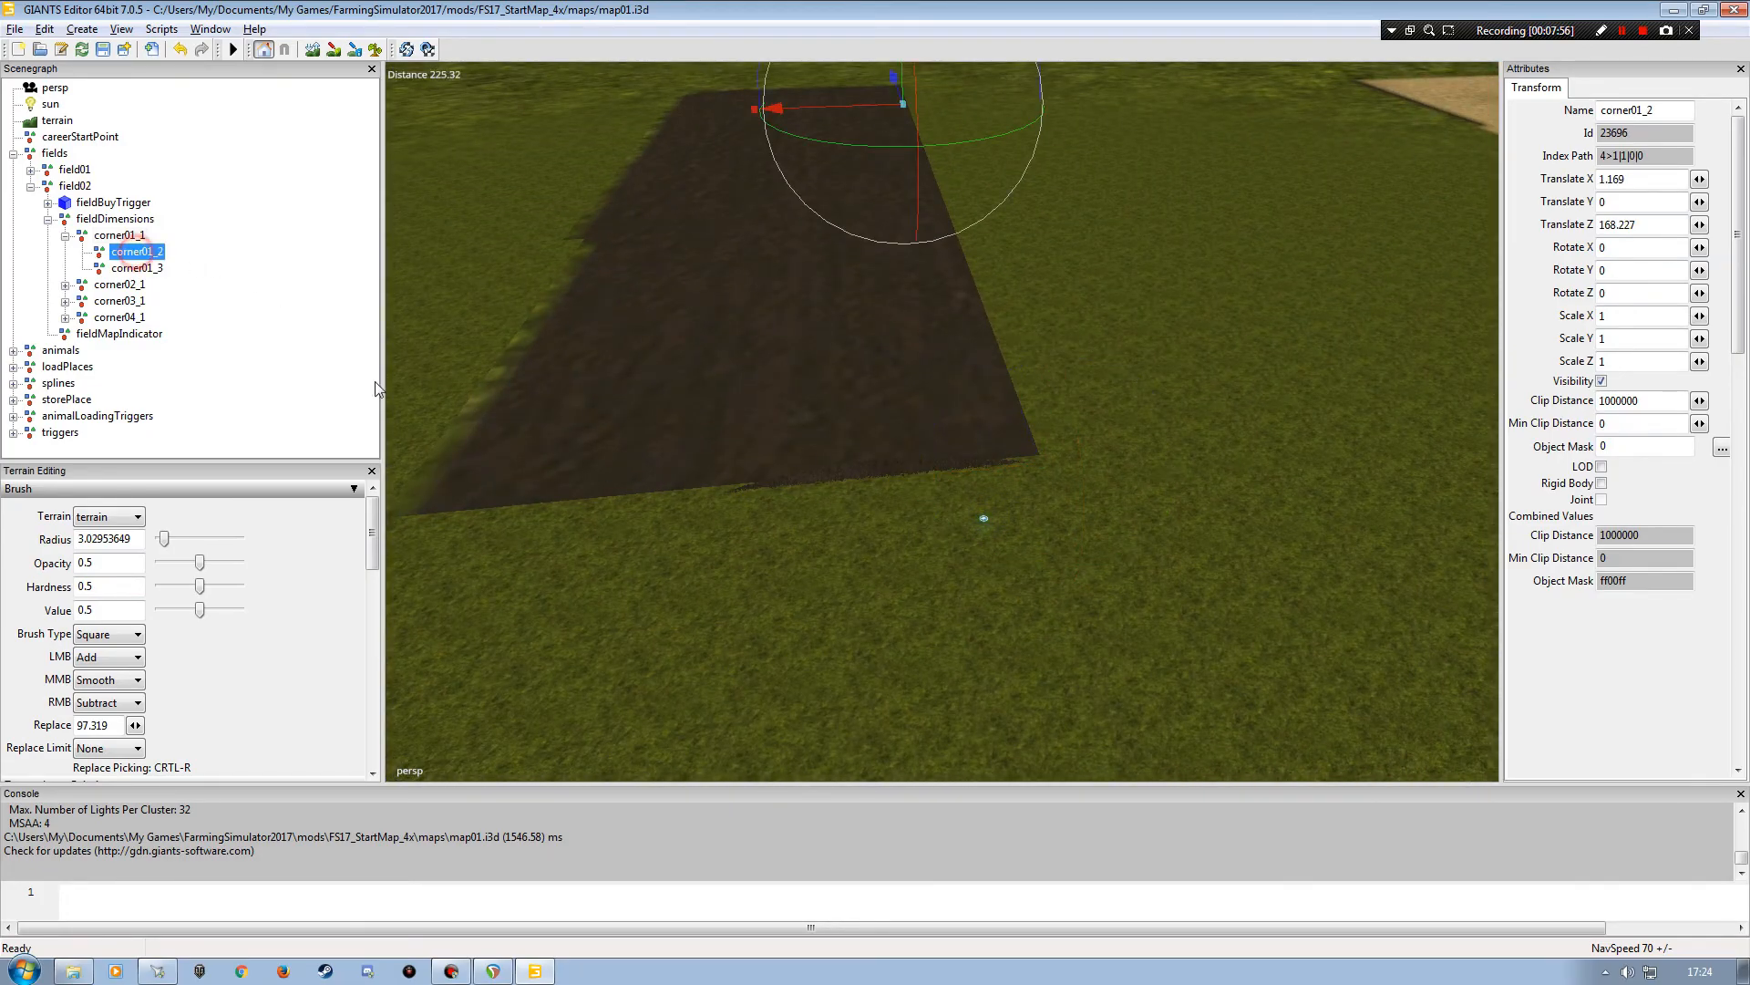
pyautogui.keyDown('alt'); pyautogui.moveTo(567, 520); pyautogui.dragTo(658, 419); pyautogui.keyUp('alt')
pyautogui.keyDown('alt'); pyautogui.moveTo(658, 419); pyautogui.dragTo(665, 391, button='right'); pyautogui.keyUp('alt')
pyautogui.keyDown('alt'); pyautogui.moveTo(664, 391); pyautogui.dragTo(722, 391); pyautogui.keyUp('alt')
pyautogui.keyDown('alt'); pyautogui.moveTo(722, 391); pyautogui.dragTo(724, 273, button='right'); pyautogui.keyUp('alt')
pyautogui.keyDown('alt'); pyautogui.moveTo(757, 425); pyautogui.dragTo(1049, 497); pyautogui.keyUp('alt')
pyautogui.keyDown('alt'); pyautogui.moveTo(832, 516); pyautogui.dragTo(917, 516); pyautogui.keyUp('alt')
pyautogui.keyDown('alt'); pyautogui.moveTo(917, 516); pyautogui.dragTo(871, 524, button='right'); pyautogui.keyUp('alt')
pyautogui.keyDown('alt'); pyautogui.moveTo(872, 524); pyautogui.dragTo(795, 525); pyautogui.keyUp('alt')
pyautogui.keyDown('alt'); pyautogui.moveTo(795, 525); pyautogui.dragTo(839, 501, button='right'); pyautogui.keyUp('alt')
pyautogui.keyDown('alt'); pyautogui.moveTo(839, 501); pyautogui.dragTo(862, 516); pyautogui.keyUp('alt')
pyautogui.keyDown('alt'); pyautogui.moveTo(865, 523); pyautogui.dragTo(866, 513, button='right'); pyautogui.keyUp('alt')
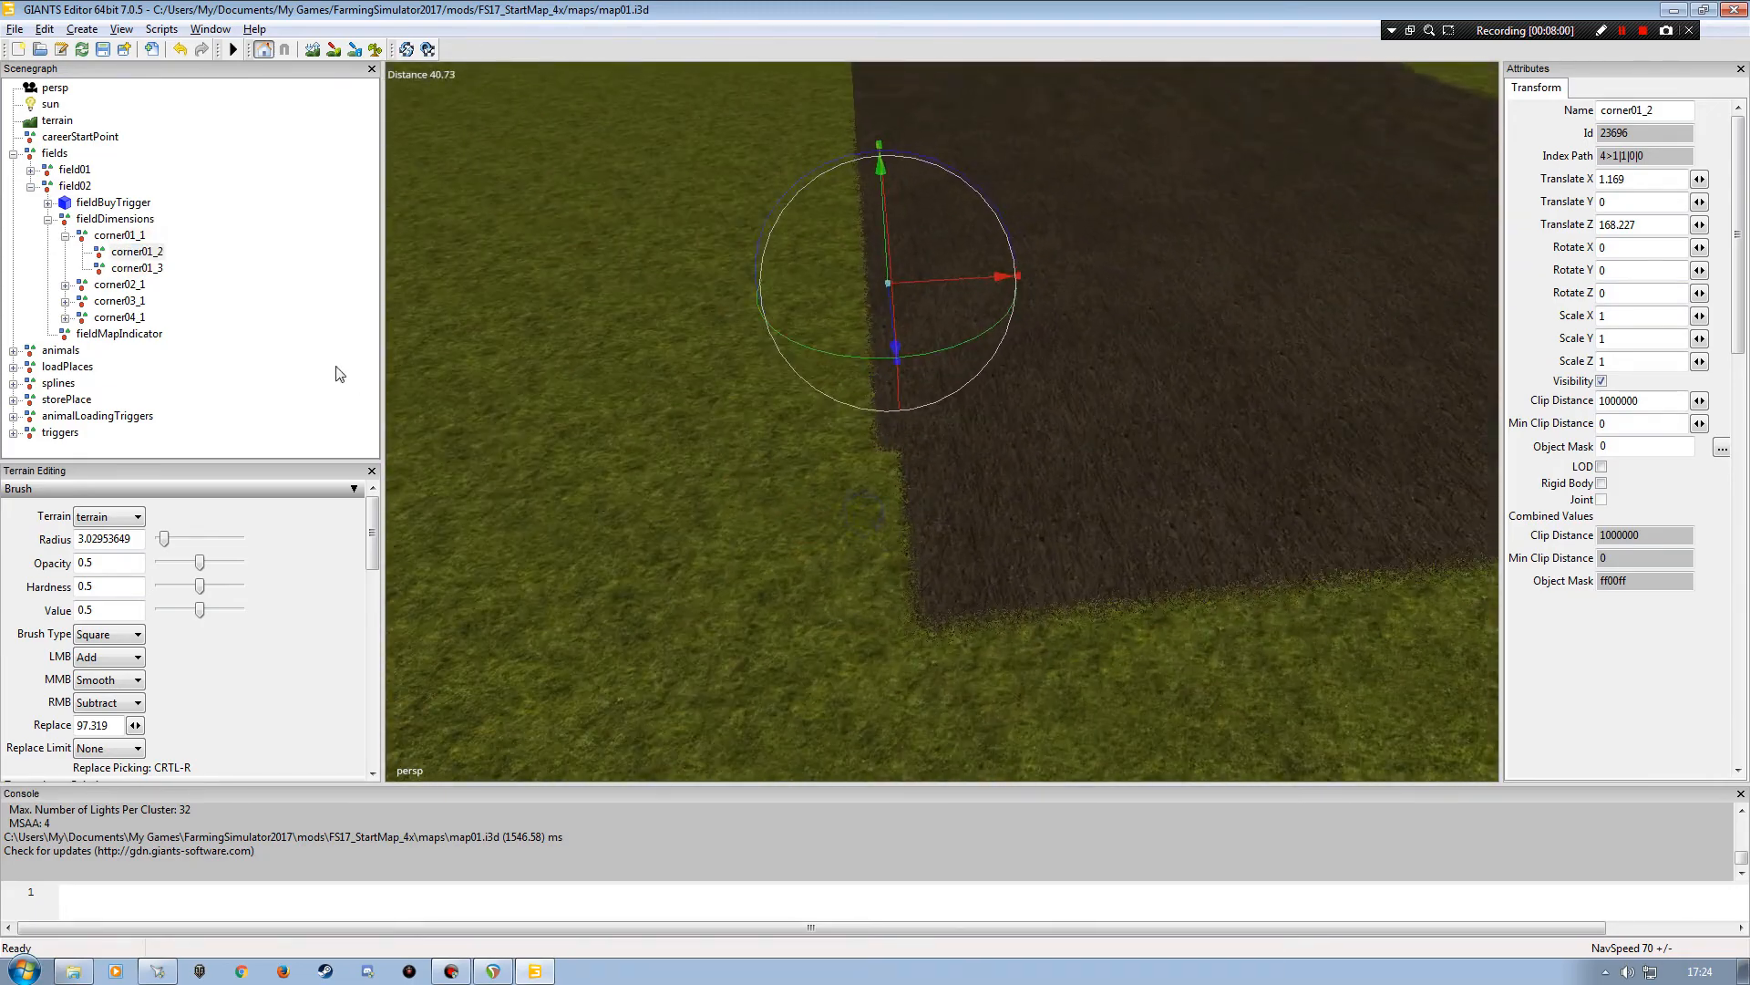
pyautogui.click(123, 252)
pyautogui.click(44, 28)
pyautogui.click(901, 686)
pyautogui.hotkey('ctrl', 'b')
pyautogui.click(902, 629)
# - Check up close and from several sides how corner01_2 lines up with the soil strip's corner
pyautogui.keyDown('alt'); pyautogui.moveTo(902, 629); pyautogui.dragTo(735, 488); pyautogui.keyUp('alt')
pyautogui.scroll(5, 948, 570)
pyautogui.scroll(-5, 928, 571)
pyautogui.scroll(1, 815, 554)
pyautogui.scroll(1, 816, 560)
pyautogui.scroll(-5, 720, 497)
pyautogui.keyDown('alt'); pyautogui.moveTo(653, 543); pyautogui.dragTo(678, 558); pyautogui.keyUp('alt')
pyautogui.moveTo(926, 577)
pyautogui.keyDown('alt'); pyautogui.mouseDown()
pyautogui.moveTo(932, 595)
pyautogui.moveTo(961, 594)
pyautogui.moveTo(954, 572)
pyautogui.mouseUp(); pyautogui.keyUp('alt')
pyautogui.scroll(5, 963, 588)
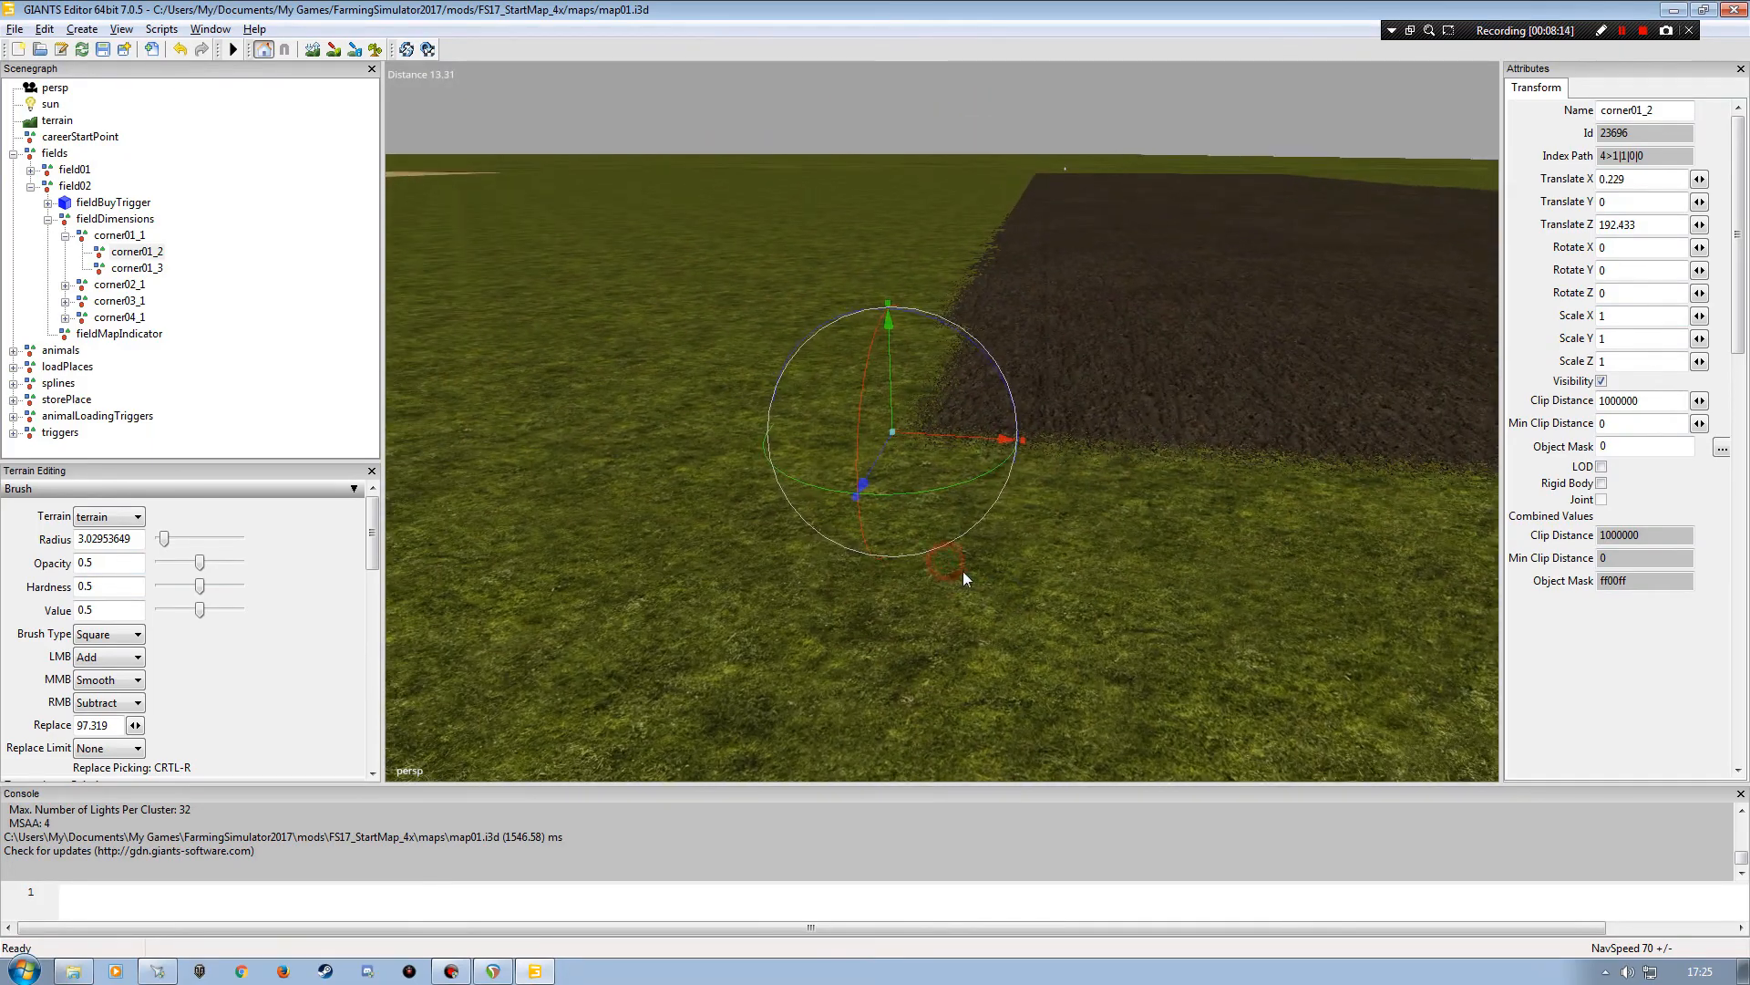
pyautogui.keyDown('alt'); pyautogui.moveTo(965, 512); pyautogui.dragTo(1052, 543); pyautogui.keyUp('alt')
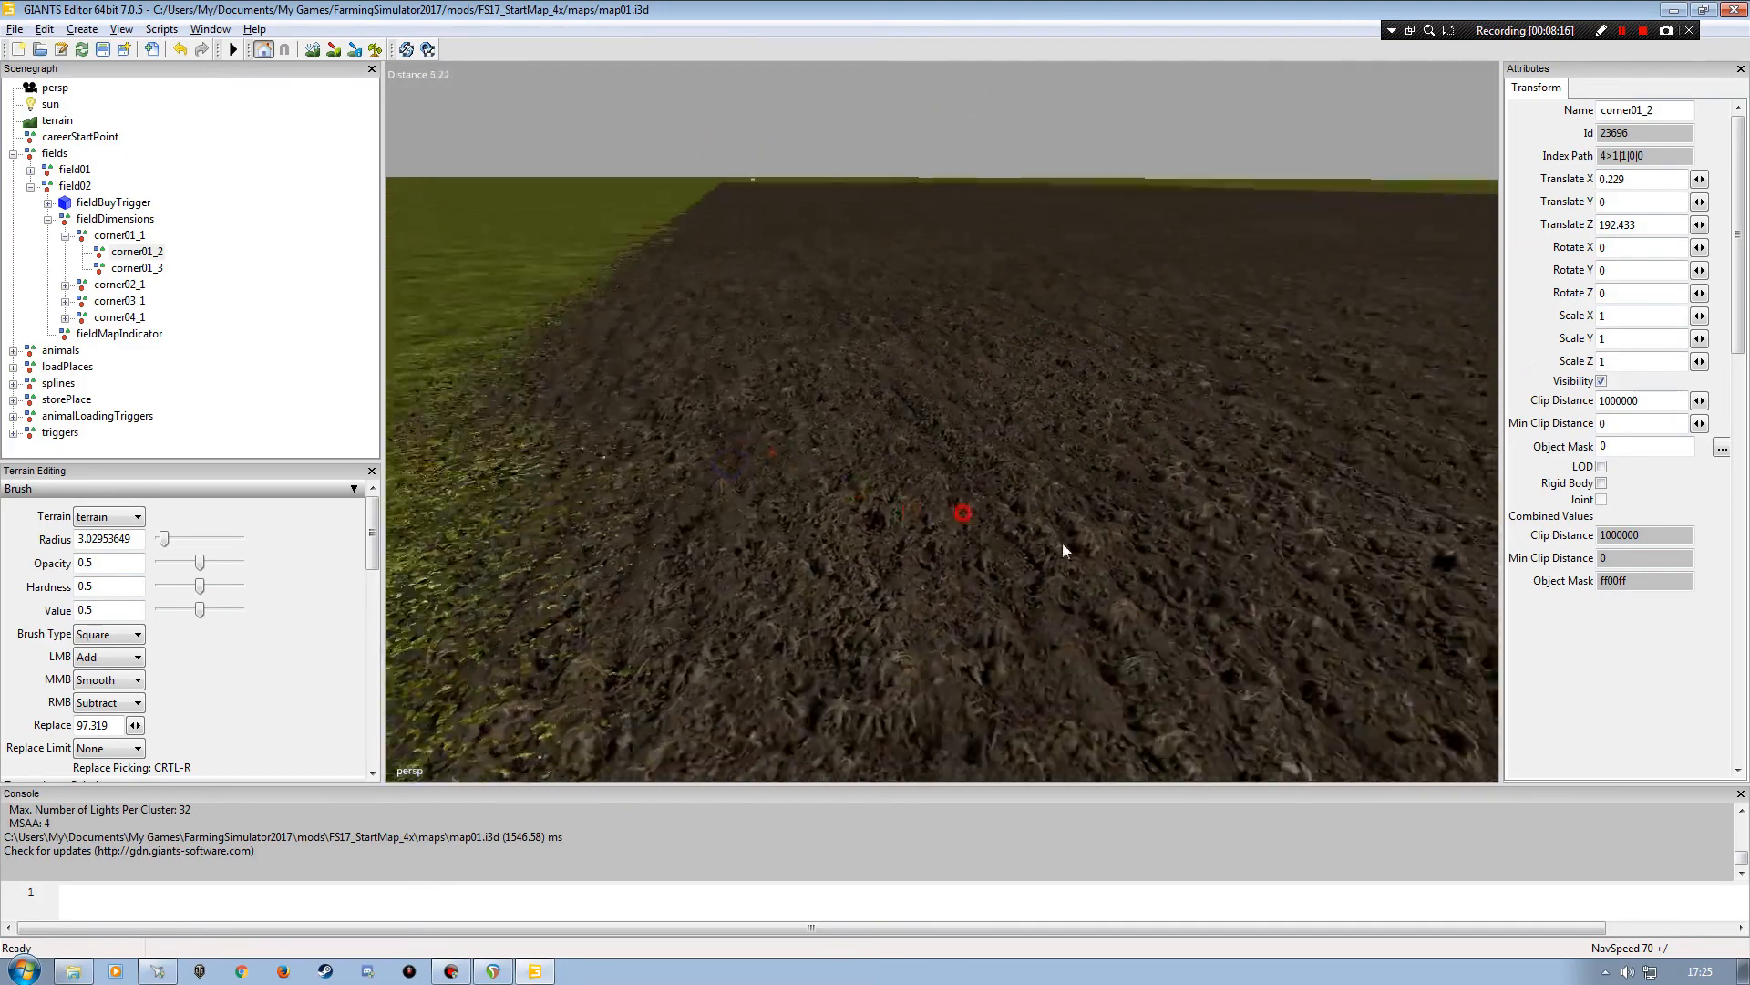
pyautogui.keyDown('alt'); pyautogui.moveTo(1068, 543); pyautogui.dragTo(968, 545, button='right'); pyautogui.keyUp('alt')
# - Lower corner01_2 vertically below the terrain to about Y -55.67
pyautogui.moveTo(943, 439); pyautogui.dragTo(942, 732)
pyautogui.keyDown('alt'); pyautogui.moveTo(1010, 649); pyautogui.dragTo(1030, 554); pyautogui.keyUp('alt')
pyautogui.keyDown('alt'); pyautogui.moveTo(1023, 565); pyautogui.dragTo(1017, 577, button='right'); pyautogui.keyUp('alt')
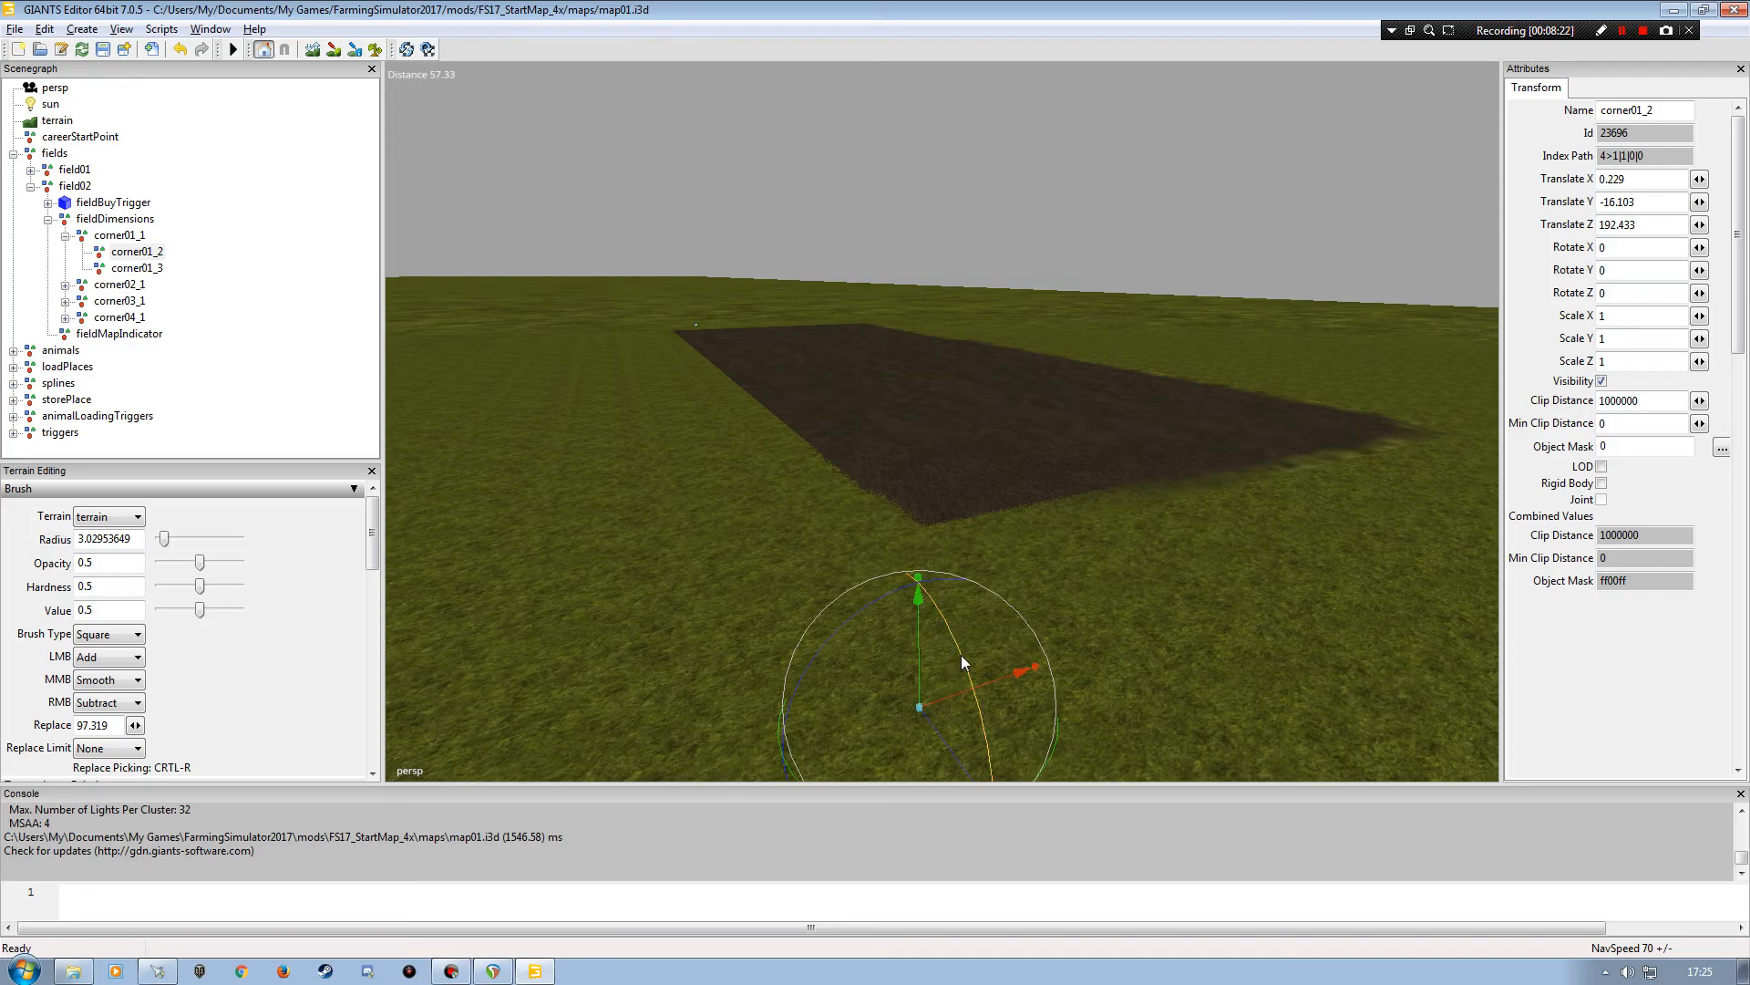
pyautogui.moveTo(920, 631); pyautogui.dragTo(920, 700)
pyautogui.keyDown('alt'); pyautogui.moveTo(1016, 544); pyautogui.dragTo(1013, 623); pyautogui.keyUp('alt')
pyautogui.keyDown('alt'); pyautogui.moveTo(1014, 623); pyautogui.dragTo(919, 624, button='right'); pyautogui.keyUp('alt')
pyautogui.moveTo(941, 425); pyautogui.dragTo(941, 616)
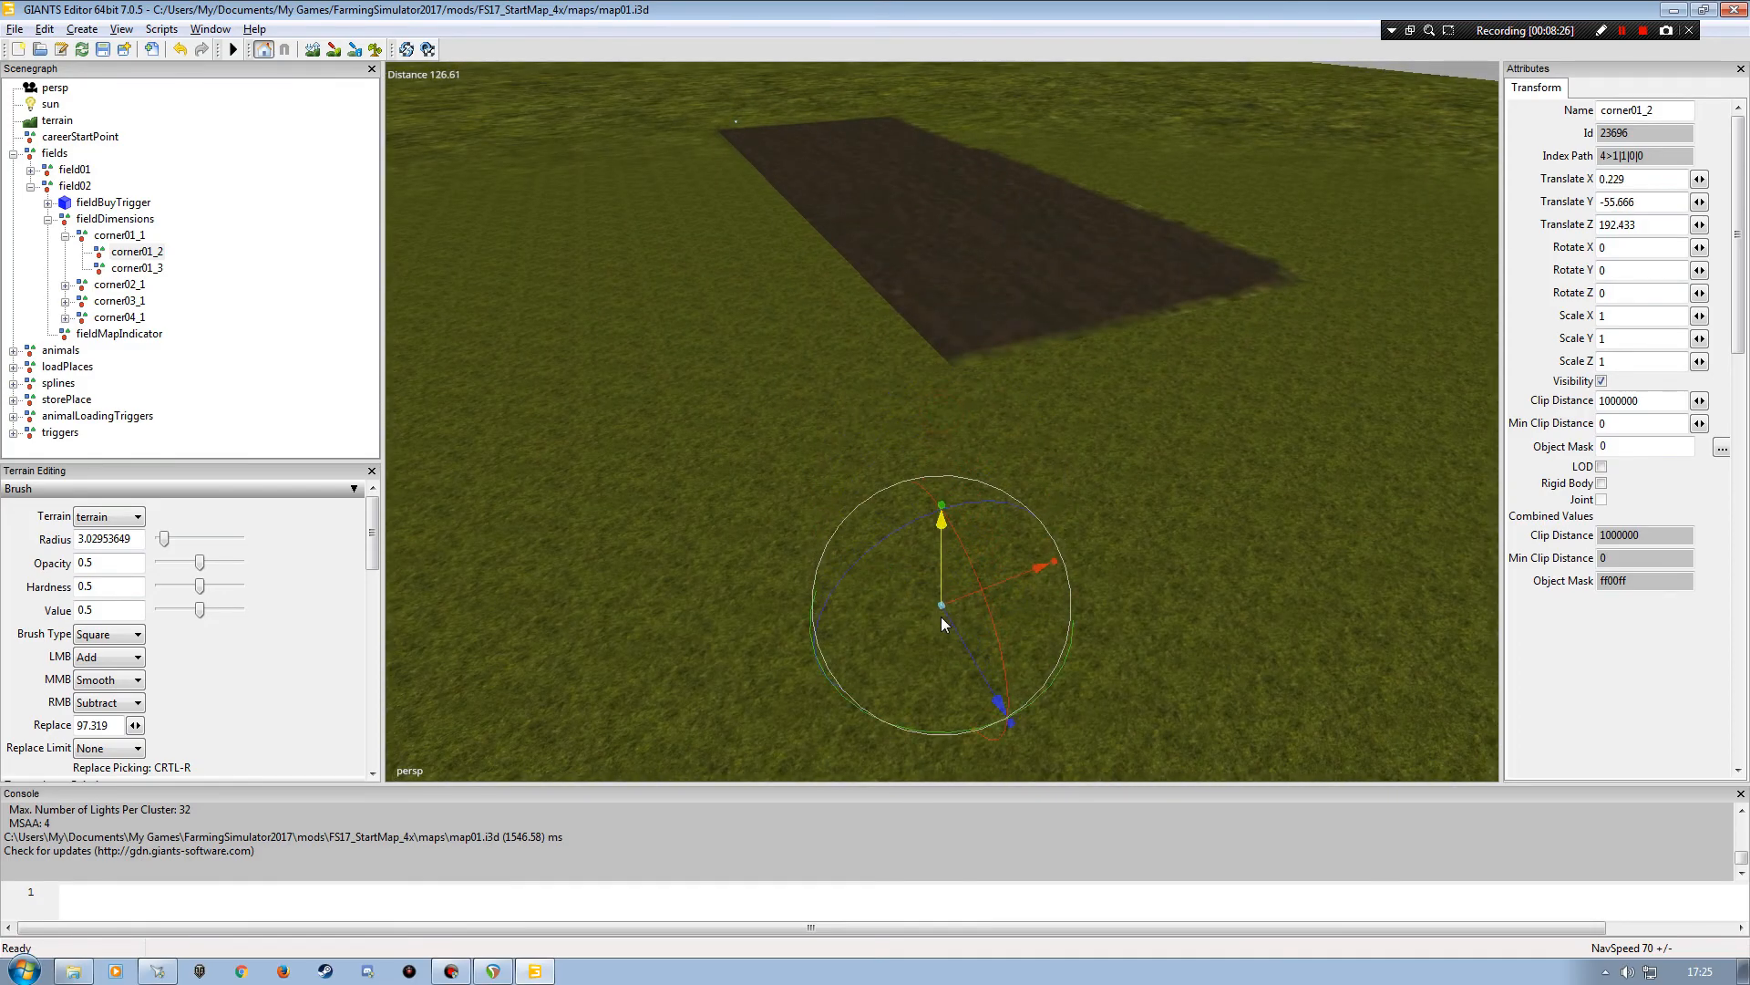
# - Put corner01_2 back on the ground at the soil strip's corner with Interactive Placement, at about X -0.08, Z 192.54
pyautogui.keyDown('alt'); pyautogui.moveTo(941, 616); pyautogui.dragTo(909, 465, button='middle'); pyautogui.keyUp('alt')
pyautogui.keyDown('alt'); pyautogui.moveTo(856, 501); pyautogui.dragTo(853, 322); pyautogui.keyUp('alt')
pyautogui.keyDown('alt'); pyautogui.moveTo(851, 411); pyautogui.dragTo(851, 319, button='right'); pyautogui.keyUp('alt')
pyautogui.keyDown('alt'); pyautogui.moveTo(851, 512); pyautogui.dragTo(851, 419, button='right'); pyautogui.keyUp('alt')
pyautogui.keyDown('alt'); pyautogui.moveTo(839, 508); pyautogui.dragTo(866, 556); pyautogui.keyUp('alt')
pyautogui.keyDown('alt'); pyautogui.moveTo(805, 563); pyautogui.dragTo(752, 602); pyautogui.keyUp('alt')
pyautogui.keyDown('alt'); pyautogui.moveTo(781, 588); pyautogui.dragTo(733, 567, button='right'); pyautogui.keyUp('alt')
pyautogui.click(44, 30)
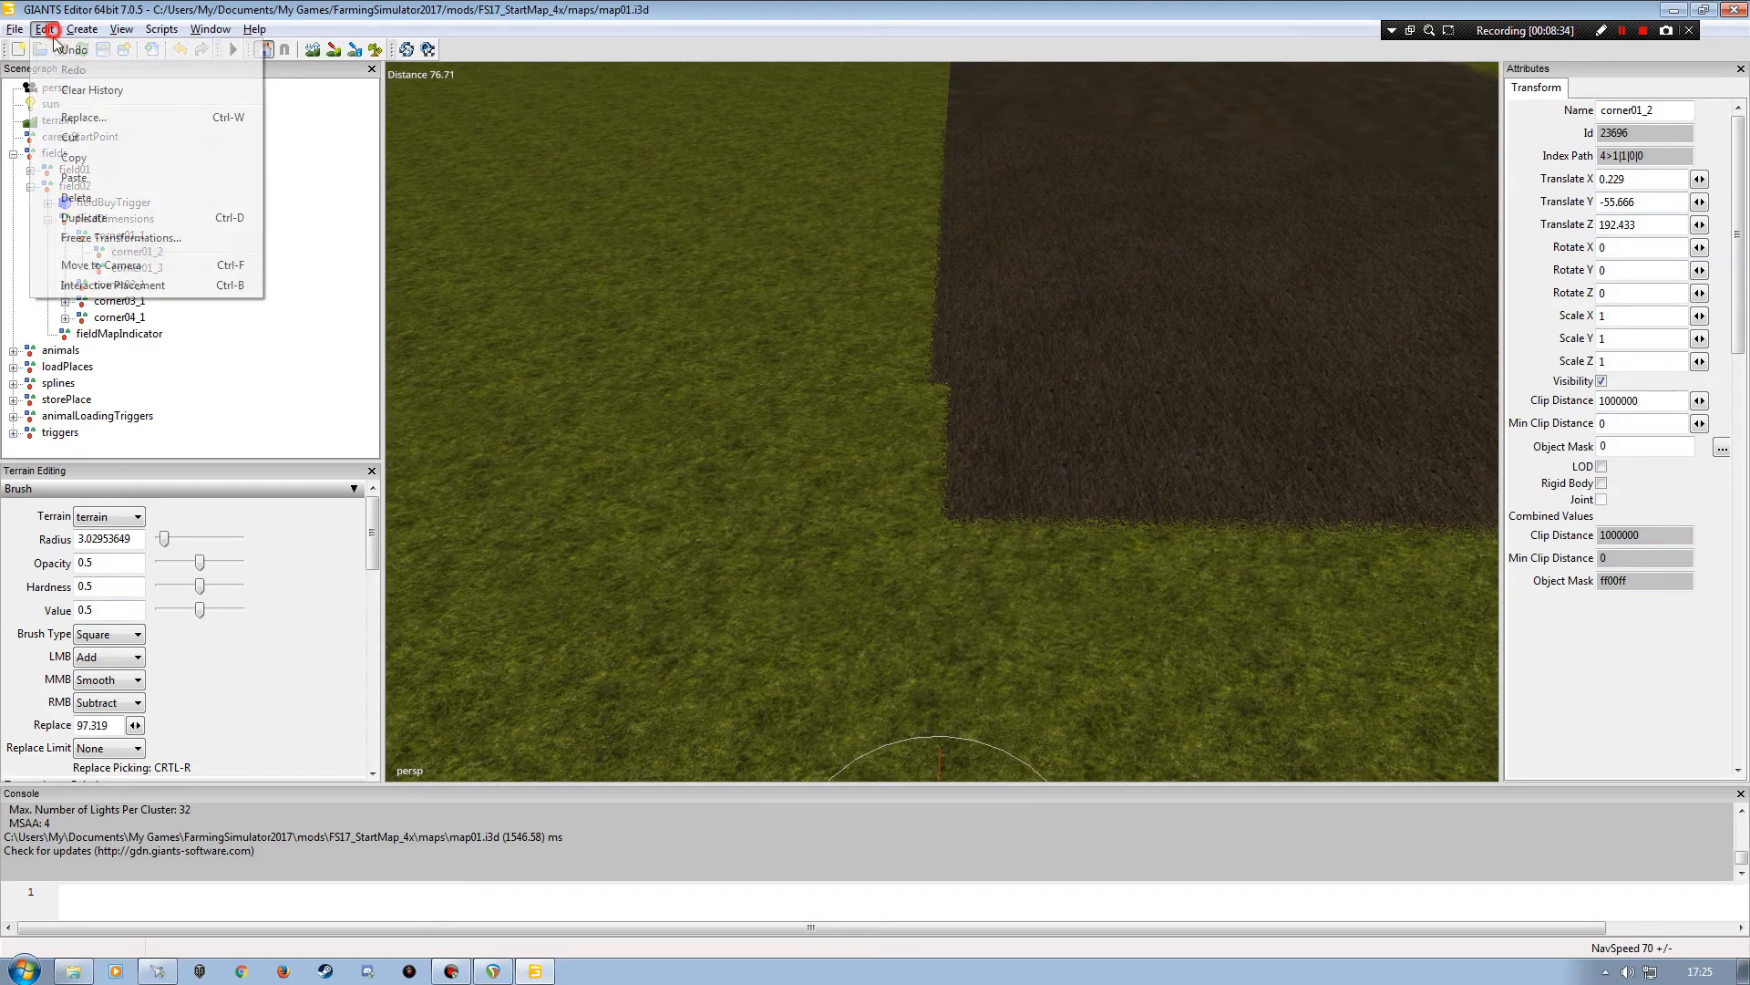
pyautogui.click(102, 286)
pyautogui.click(925, 526)
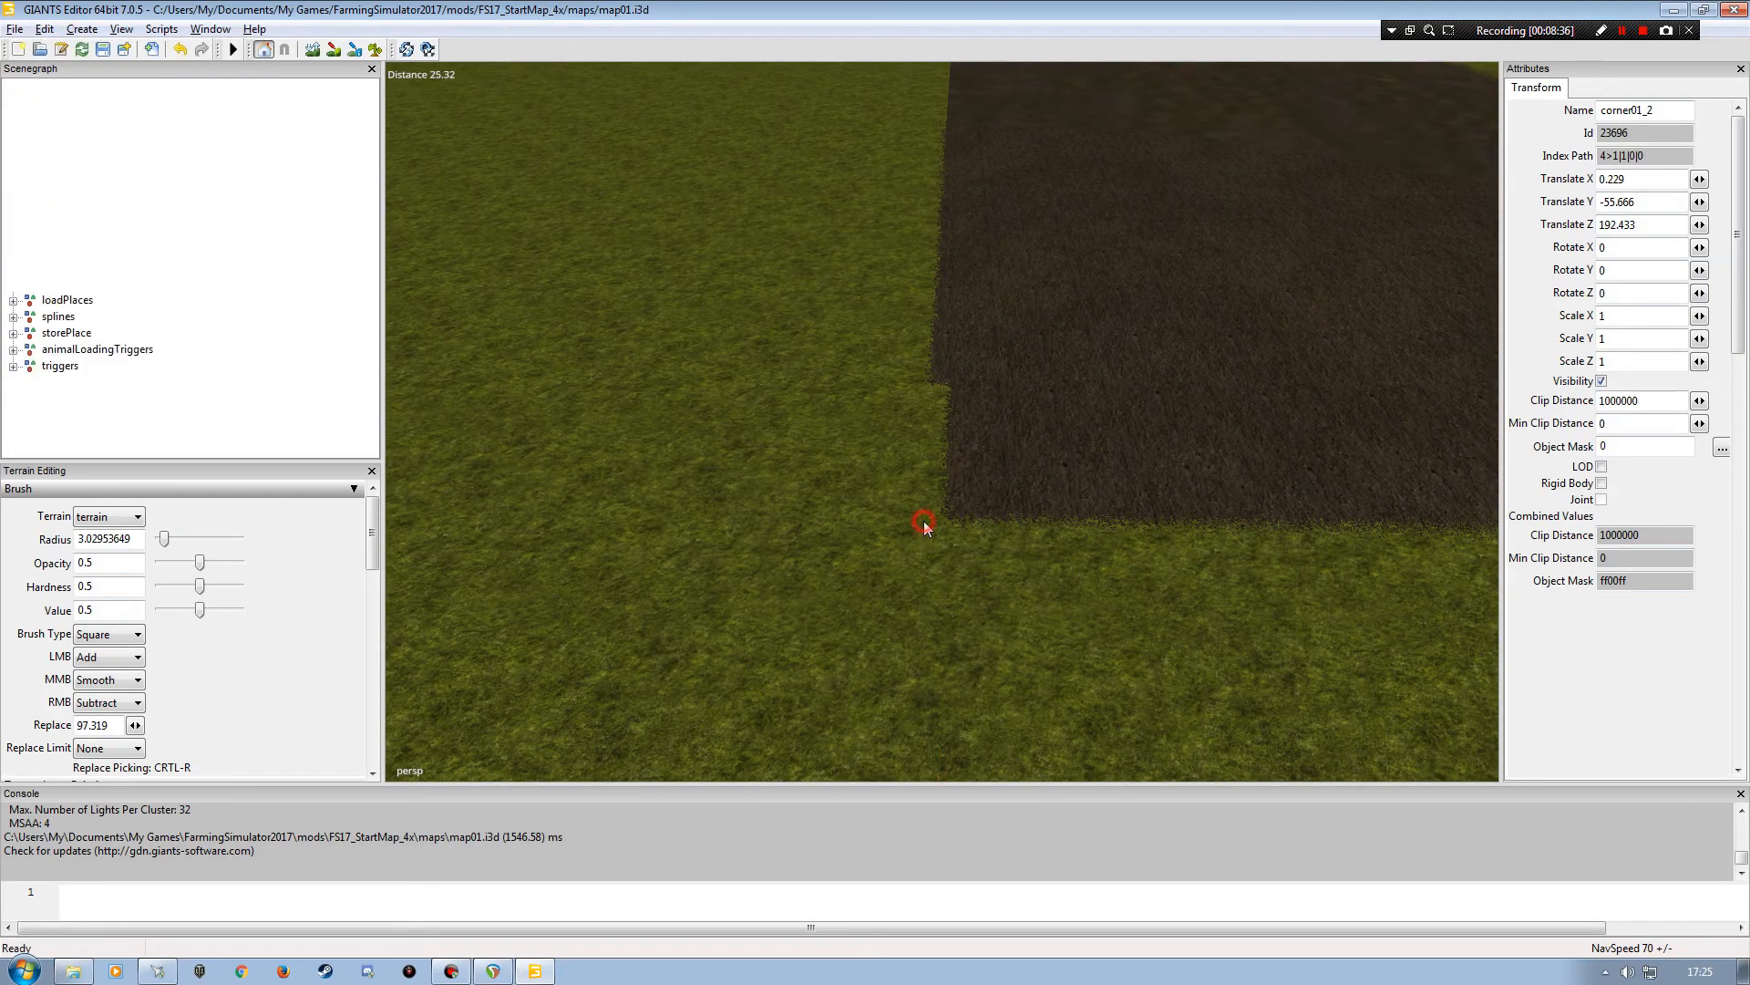
pyautogui.keyDown('alt'); pyautogui.moveTo(1025, 609); pyautogui.dragTo(1037, 656); pyautogui.keyUp('alt')
pyautogui.keyDown('alt'); pyautogui.moveTo(1037, 656); pyautogui.dragTo(1047, 628, button='right'); pyautogui.keyUp('alt')
pyautogui.keyDown('alt'); pyautogui.moveTo(1048, 627); pyautogui.dragTo(1014, 560); pyautogui.keyUp('alt')
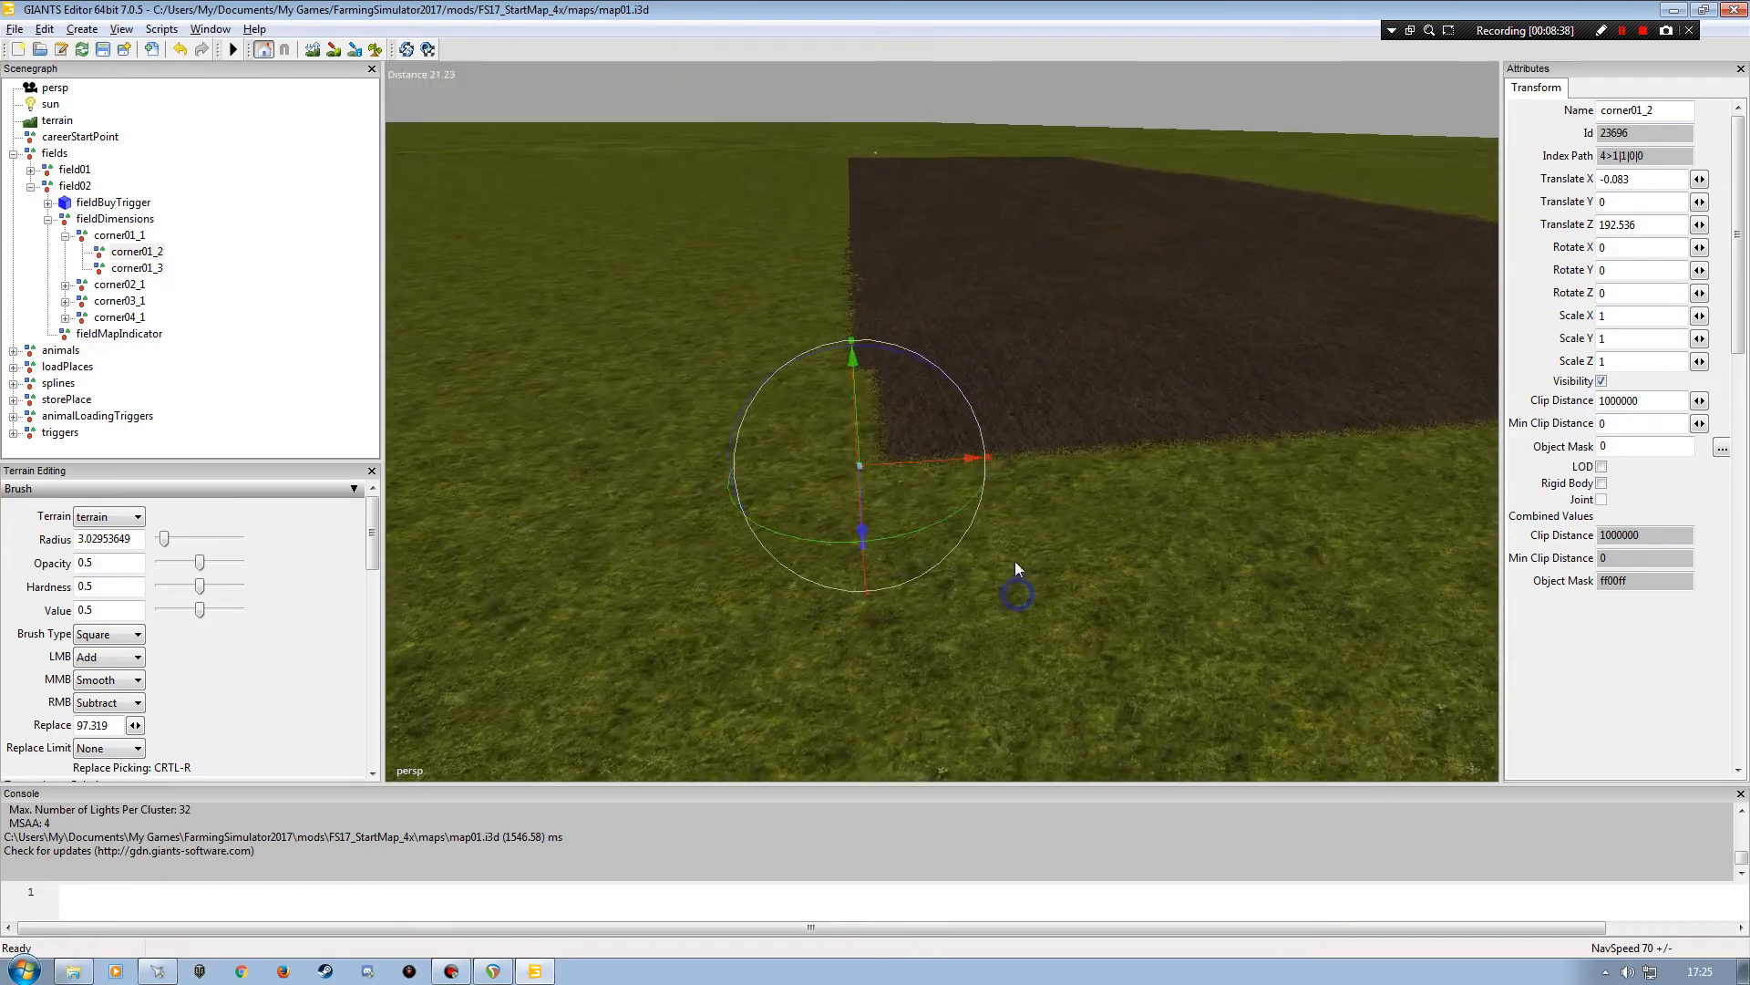
pyautogui.keyDown('alt'); pyautogui.moveTo(1014, 561); pyautogui.dragTo(1012, 565, button='right'); pyautogui.keyUp('alt')
pyautogui.keyDown('alt'); pyautogui.moveTo(1012, 565); pyautogui.dragTo(917, 335); pyautogui.keyUp('alt')
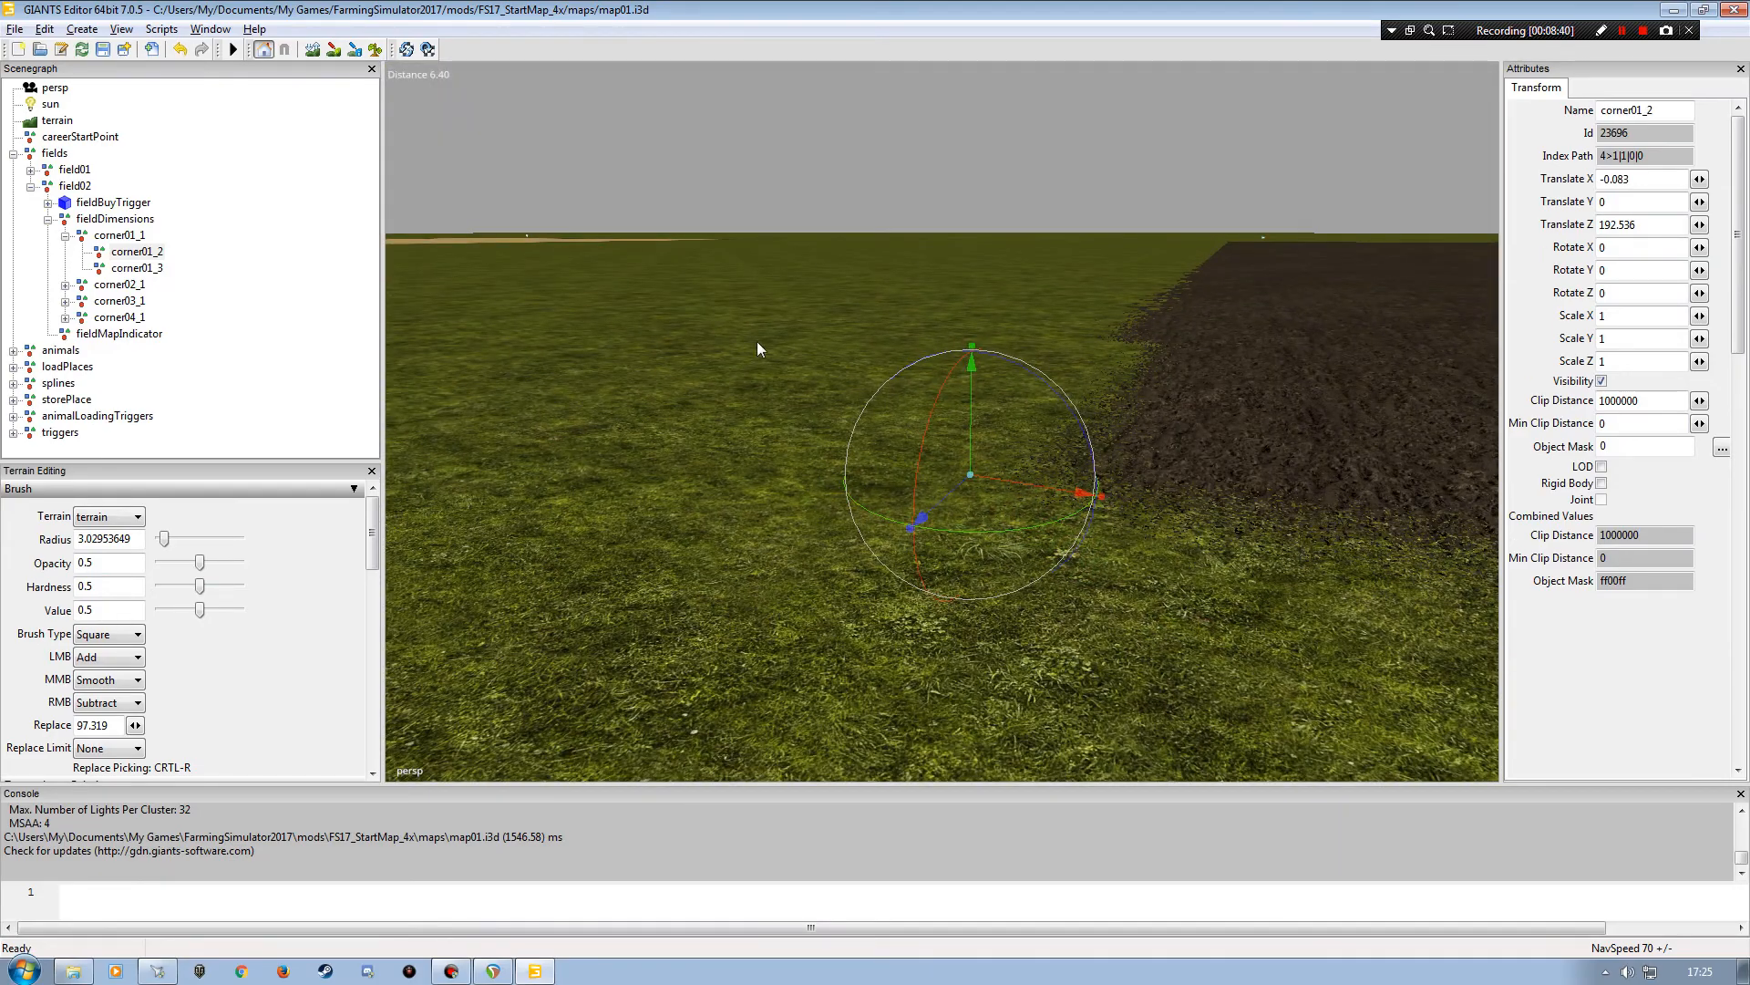
# - Nudge corner01_2 slightly outward along the X axis to about X -0.30
pyautogui.keyDown('alt'); pyautogui.moveTo(921, 595); pyautogui.dragTo(1179, 649); pyautogui.keyUp('alt')
pyautogui.keyDown('alt'); pyautogui.moveTo(1180, 649); pyautogui.dragTo(988, 636, button='right'); pyautogui.keyUp('alt')
pyautogui.keyDown('alt'); pyautogui.moveTo(988, 636); pyautogui.dragTo(981, 634); pyautogui.keyUp('alt')
pyautogui.keyDown('alt'); pyautogui.moveTo(981, 635); pyautogui.dragTo(1014, 564, button='right'); pyautogui.keyUp('alt')
pyautogui.keyDown('alt'); pyautogui.moveTo(1019, 629); pyautogui.dragTo(1015, 575, button='right'); pyautogui.keyUp('alt')
pyautogui.keyDown('alt'); pyautogui.moveTo(1023, 618); pyautogui.dragTo(1010, 569, button='right'); pyautogui.keyUp('alt')
pyautogui.moveTo(998, 585)
pyautogui.keyDown('alt'); pyautogui.mouseDown()
pyautogui.moveTo(890, 583)
pyautogui.moveTo(823, 538)
pyautogui.mouseUp(); pyautogui.keyUp('alt')
pyautogui.keyDown('alt'); pyautogui.moveTo(826, 545); pyautogui.dragTo(844, 596, button='right'); pyautogui.keyUp('alt')
pyautogui.keyDown('alt'); pyautogui.moveTo(844, 598); pyautogui.dragTo(897, 606); pyautogui.keyUp('alt')
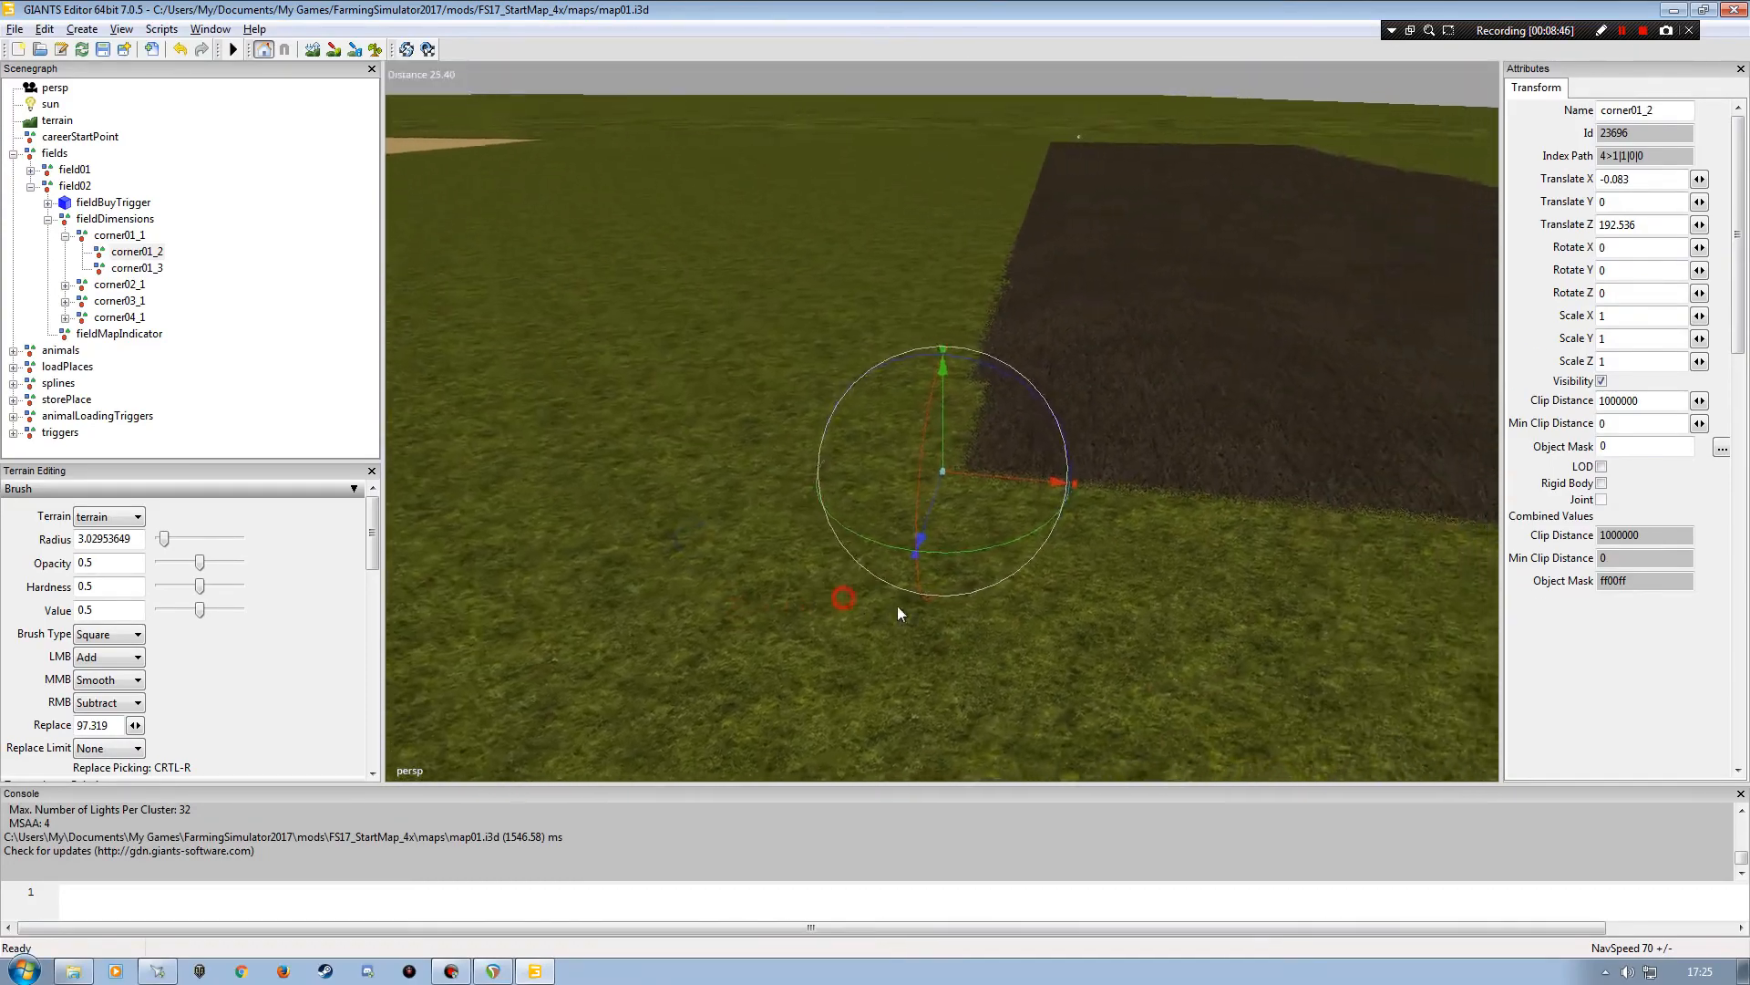
pyautogui.keyDown('alt'); pyautogui.moveTo(901, 602); pyautogui.dragTo(900, 576, button='right'); pyautogui.keyUp('alt')
pyautogui.moveTo(985, 492); pyautogui.dragTo(976, 491)
pyautogui.keyDown('alt'); pyautogui.moveTo(1036, 514); pyautogui.dragTo(1030, 558, button='right'); pyautogui.keyUp('alt')
pyautogui.keyDown('alt'); pyautogui.moveTo(1031, 558); pyautogui.dragTo(802, 547); pyautogui.keyUp('alt')
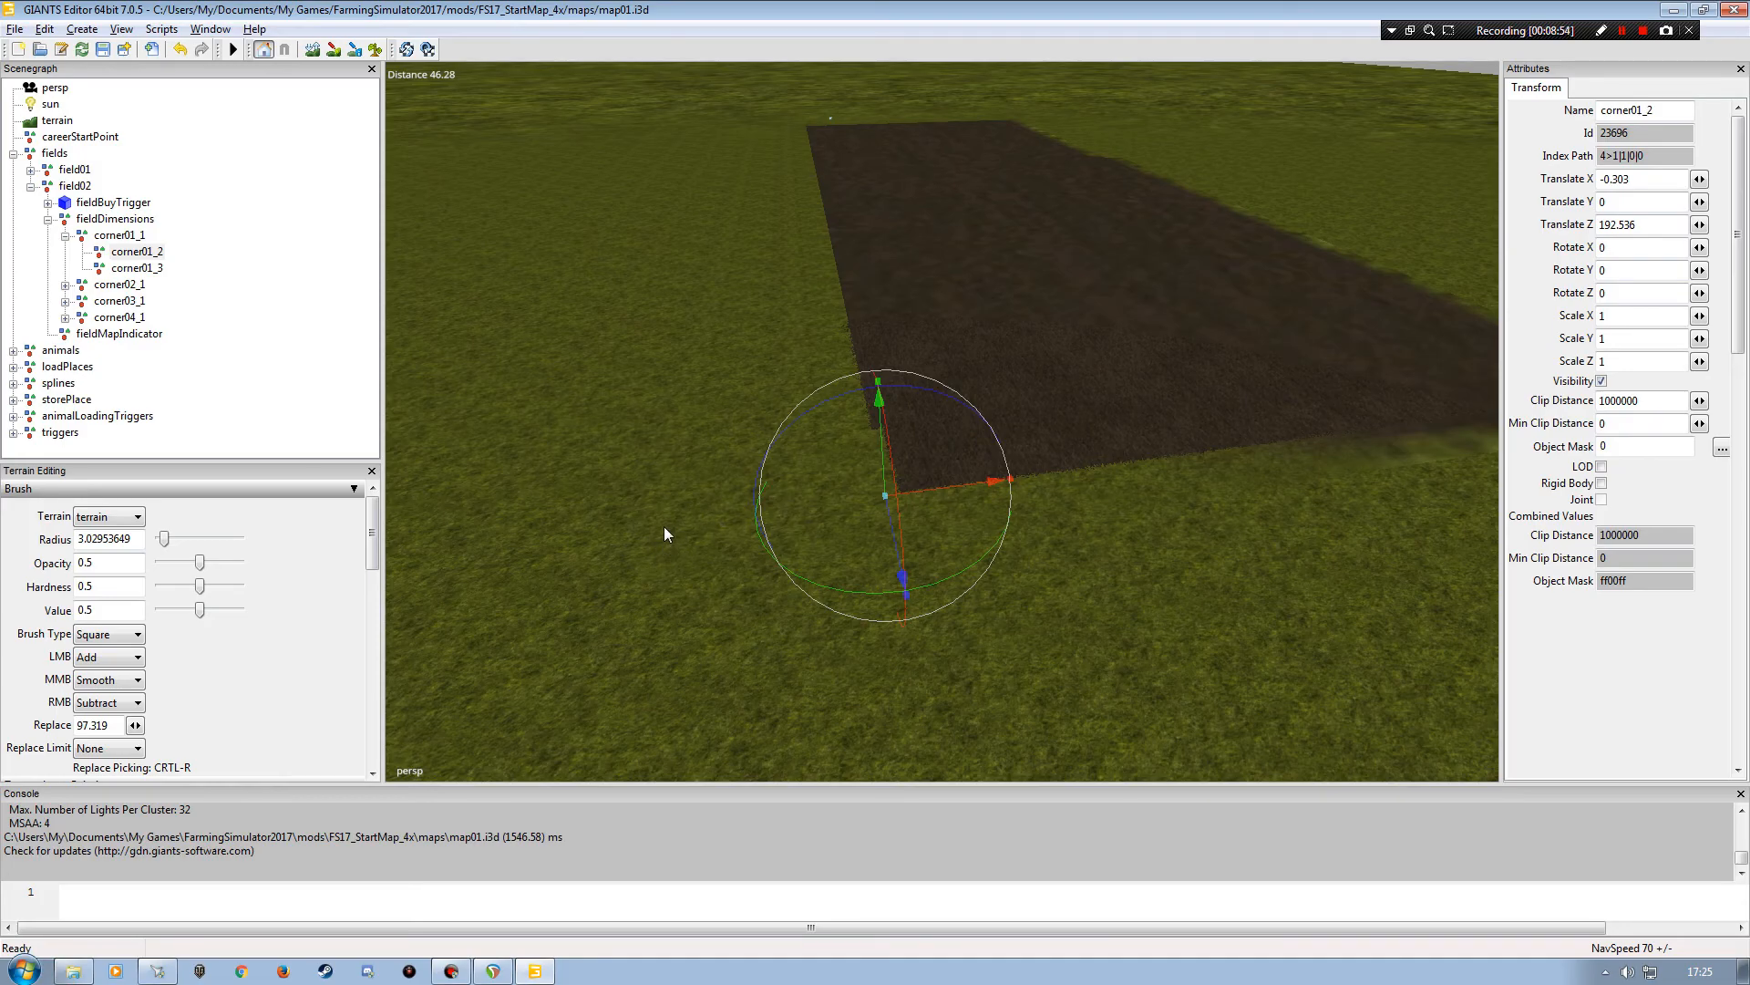
# - Place corner01_3 at the other corner of the strip's far end with Interactive Placement, at about X 72.52, Z 192.38
pyautogui.keyDown('alt'); pyautogui.moveTo(676, 507); pyautogui.dragTo(660, 456); pyautogui.keyUp('alt')
pyautogui.keyDown('alt'); pyautogui.moveTo(660, 456); pyautogui.dragTo(655, 436, button='right'); pyautogui.keyUp('alt')
pyautogui.keyDown('alt'); pyautogui.moveTo(655, 436); pyautogui.dragTo(660, 483); pyautogui.keyUp('alt')
pyautogui.keyDown('alt'); pyautogui.moveTo(660, 483); pyautogui.dragTo(592, 479, button='right'); pyautogui.keyUp('alt')
pyautogui.keyDown('alt'); pyautogui.moveTo(592, 478); pyautogui.dragTo(954, 569); pyautogui.keyUp('alt')
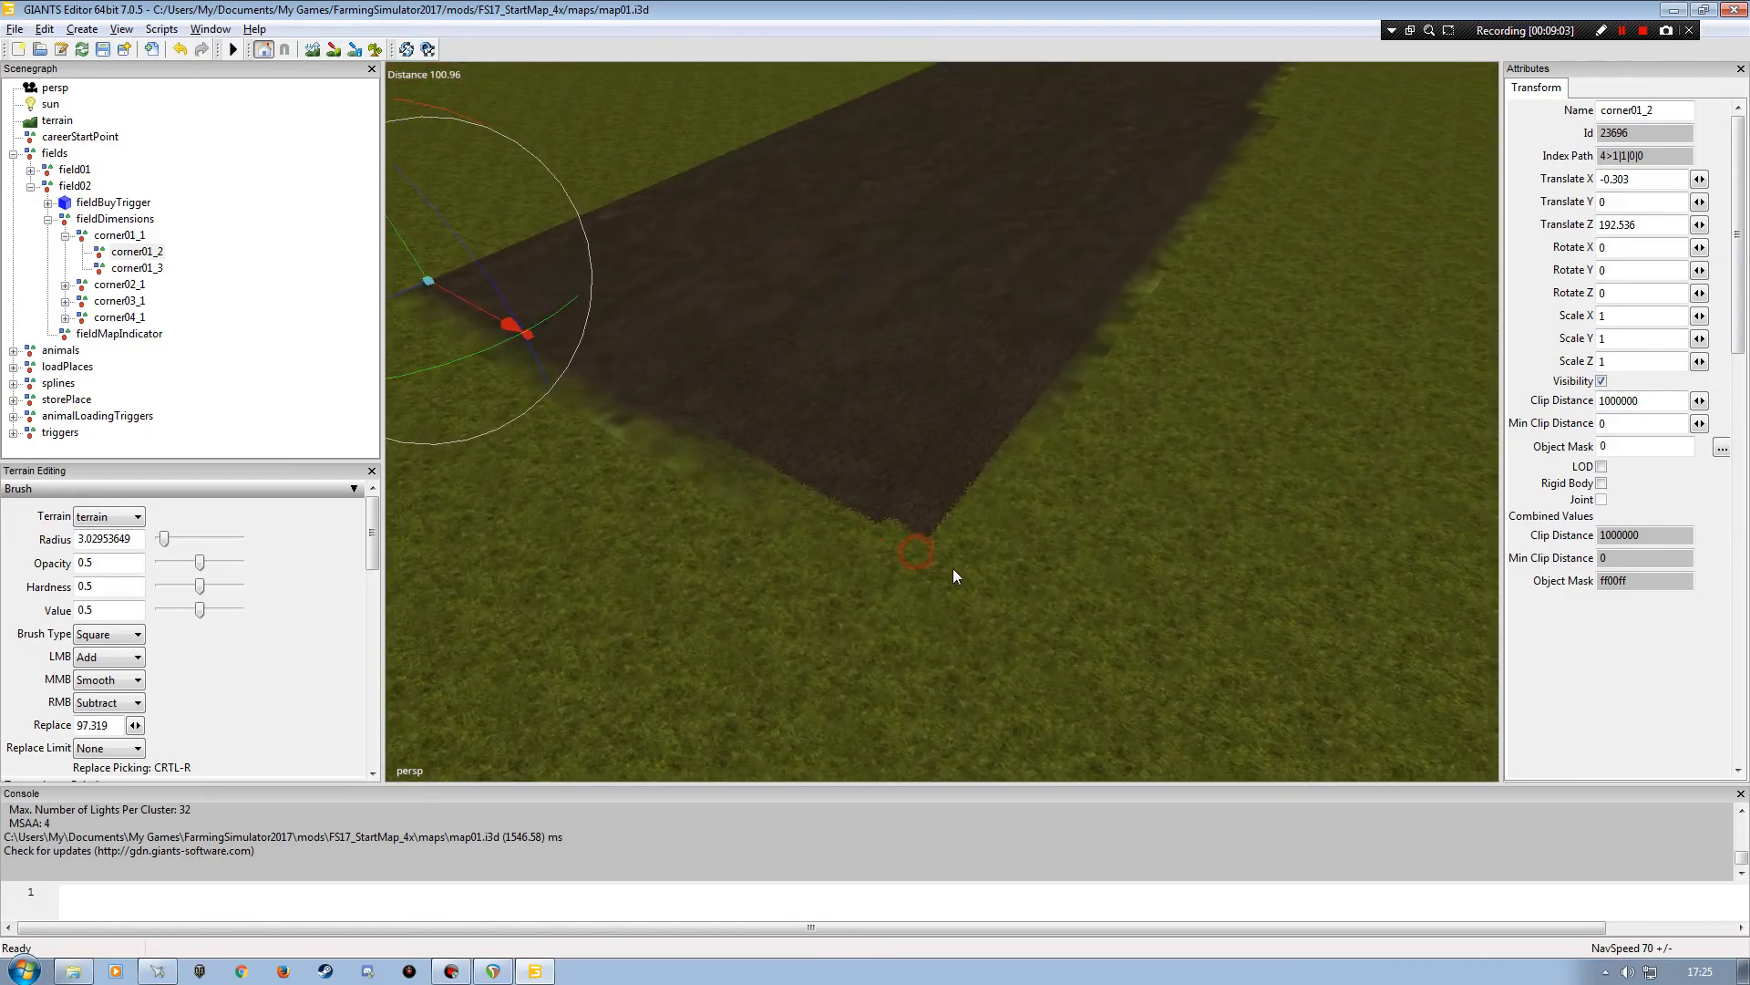
pyautogui.click(133, 268)
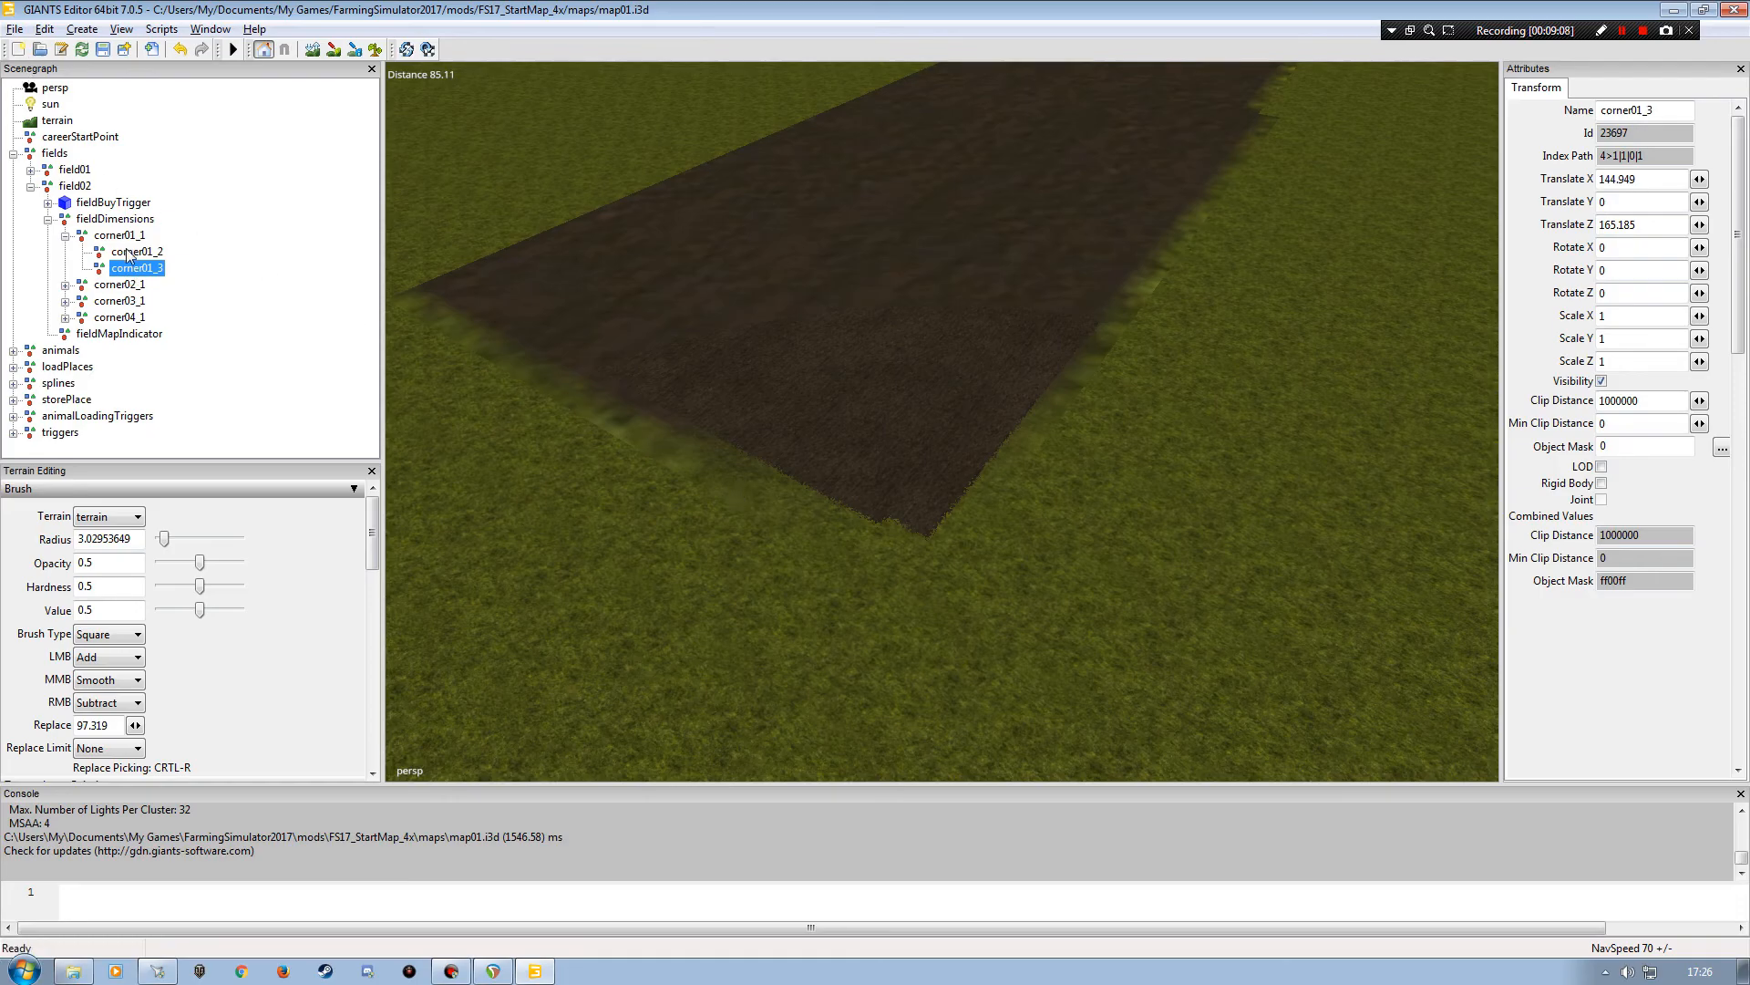
pyautogui.click(43, 30)
pyautogui.click(119, 282)
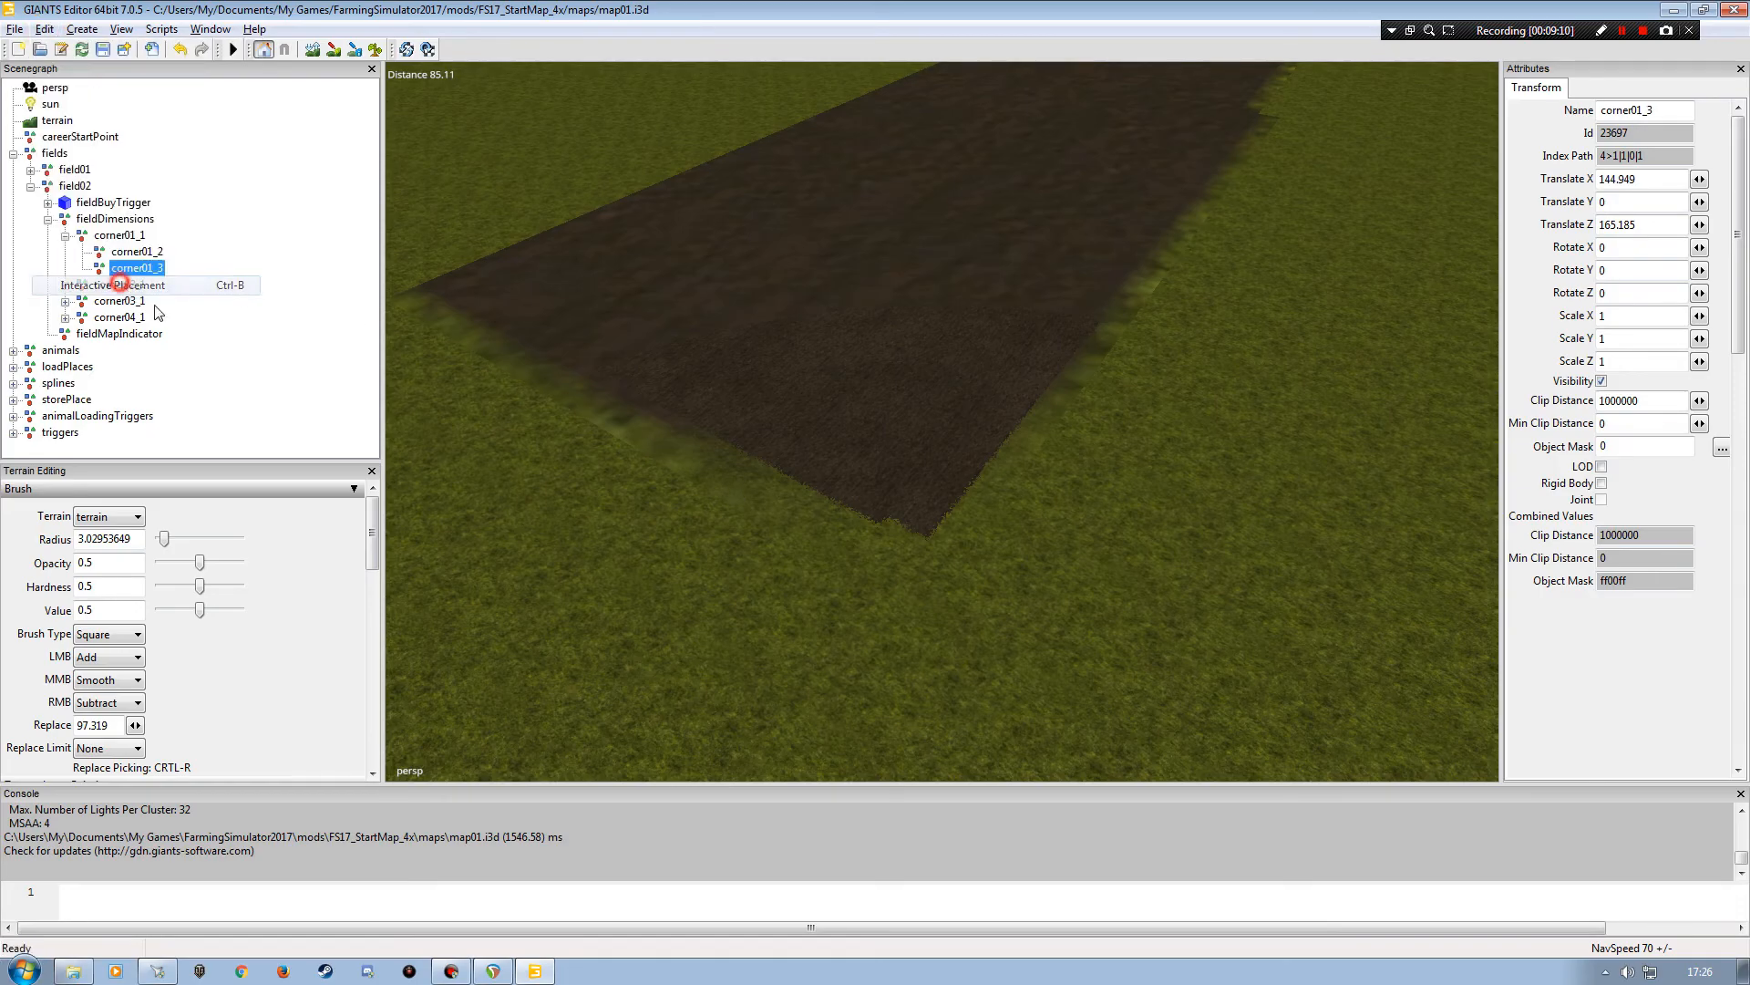
pyautogui.click(973, 574)
pyautogui.click(139, 267)
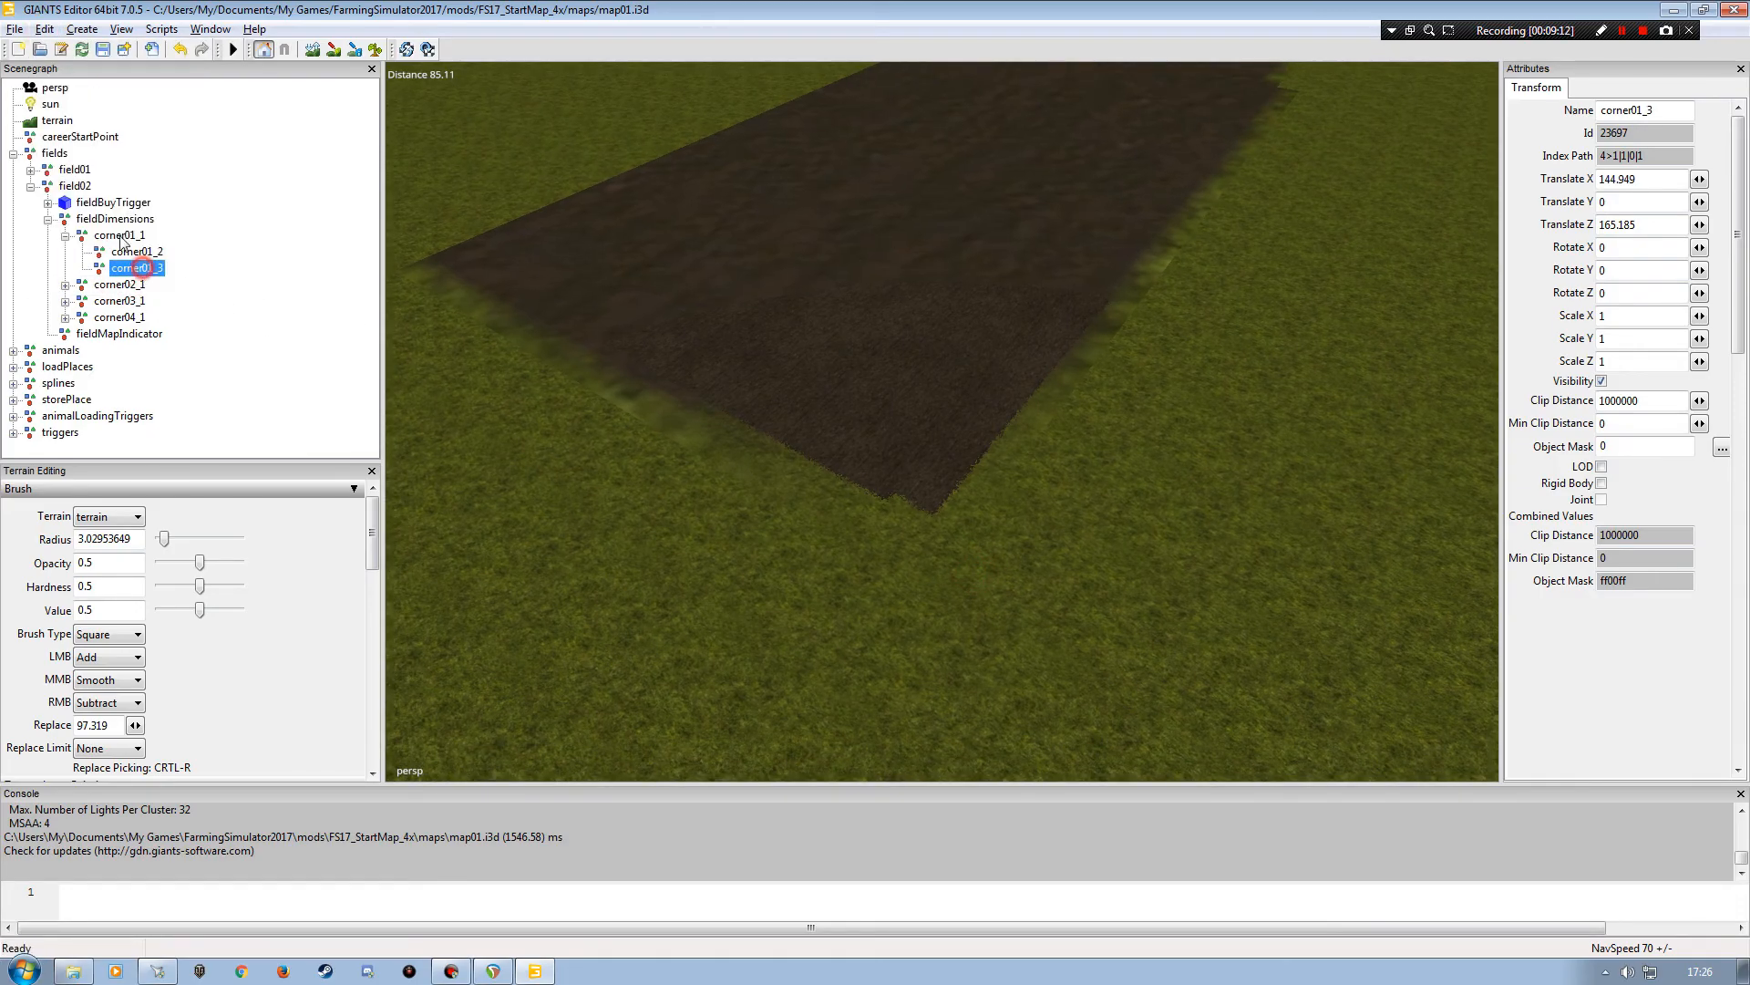
pyautogui.click(44, 29)
pyautogui.click(152, 285)
pyautogui.click(926, 522)
pyautogui.scroll(5, 1123, 582)
pyautogui.keyDown('alt'); pyautogui.moveTo(1092, 454); pyautogui.dragTo(908, 515); pyautogui.keyUp('alt')
pyautogui.keyDown('alt'); pyautogui.moveTo(908, 516); pyautogui.dragTo(871, 565, button='middle'); pyautogui.keyUp('alt')
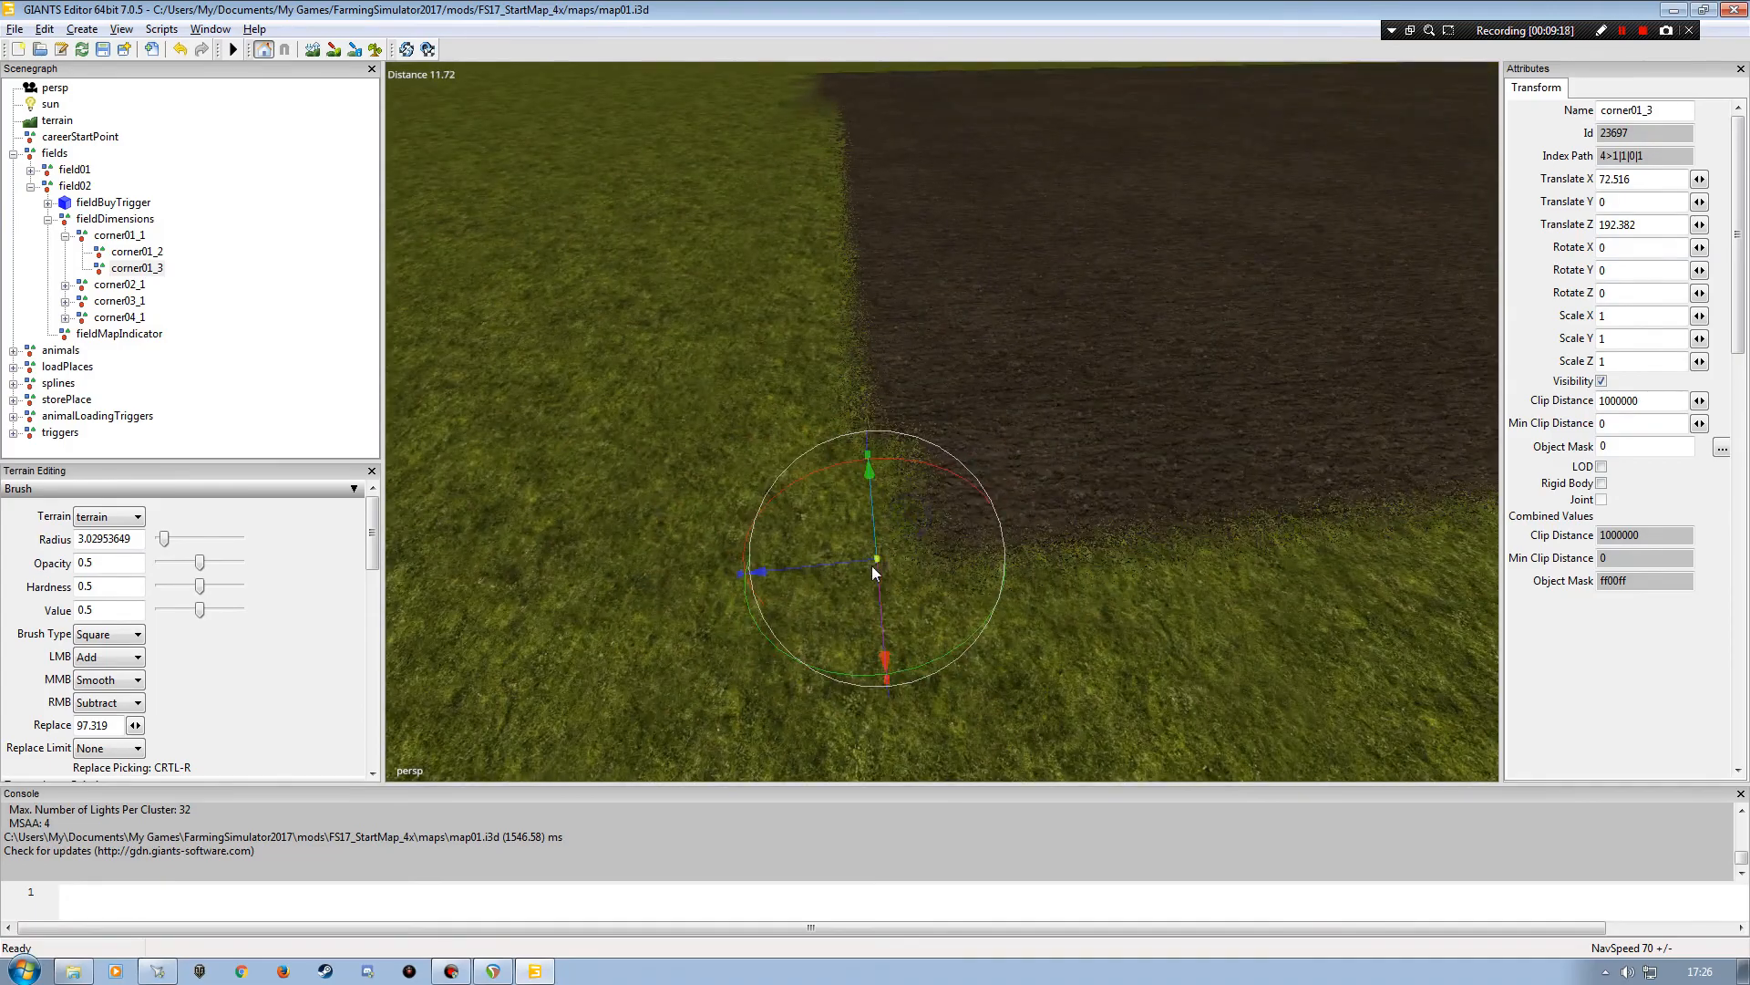
# - Nudge corner01_3 slightly outward along the X axis to about X 72.74
pyautogui.moveTo(892, 565)
pyautogui.keyDown('alt'); pyautogui.mouseDown()
pyautogui.moveTo(1046, 642)
pyautogui.moveTo(904, 614)
pyautogui.moveTo(852, 517)
pyautogui.moveTo(884, 565)
pyautogui.mouseUp(); pyautogui.keyUp('alt')
pyautogui.keyDown('alt'); pyautogui.moveTo(885, 565); pyautogui.dragTo(911, 556, button='right'); pyautogui.keyUp('alt')
pyautogui.keyDown('alt'); pyautogui.moveTo(912, 556); pyautogui.dragTo(878, 537); pyautogui.keyUp('alt')
pyautogui.keyDown('alt'); pyautogui.moveTo(870, 492); pyautogui.dragTo(848, 474, button='right'); pyautogui.keyUp('alt')
pyautogui.keyDown('alt'); pyautogui.moveTo(847, 474); pyautogui.dragTo(1018, 517); pyautogui.keyUp('alt')
pyautogui.moveTo(892, 585); pyautogui.dragTo(977, 606)
pyautogui.keyDown('alt'); pyautogui.moveTo(977, 606); pyautogui.dragTo(987, 614, button='right'); pyautogui.keyUp('alt')
# - Check from several sides how corner01_3 sits at the soil strip's corner and how the strip is covered
pyautogui.keyDown('alt'); pyautogui.moveTo(986, 612); pyautogui.dragTo(703, 587); pyautogui.keyUp('alt')
pyautogui.keyDown('alt'); pyautogui.moveTo(949, 576); pyautogui.dragTo(1046, 598); pyautogui.keyUp('alt')
pyautogui.keyDown('alt'); pyautogui.moveTo(1047, 598); pyautogui.dragTo(1047, 543, button='right'); pyautogui.keyUp('alt')
pyautogui.keyDown('alt'); pyautogui.moveTo(1047, 547); pyautogui.dragTo(1185, 559); pyautogui.keyUp('alt')
pyautogui.keyDown('alt'); pyautogui.moveTo(1185, 559); pyautogui.dragTo(1126, 593, button='right'); pyautogui.keyUp('alt')
pyautogui.keyDown('alt'); pyautogui.moveTo(1126, 592); pyautogui.dragTo(1175, 582); pyautogui.keyUp('alt')
pyautogui.keyDown('alt'); pyautogui.moveTo(1188, 579); pyautogui.dragTo(1129, 587, button='right'); pyautogui.keyUp('alt')
pyautogui.keyDown('alt'); pyautogui.moveTo(1130, 578); pyautogui.dragTo(1107, 593); pyautogui.keyUp('alt')
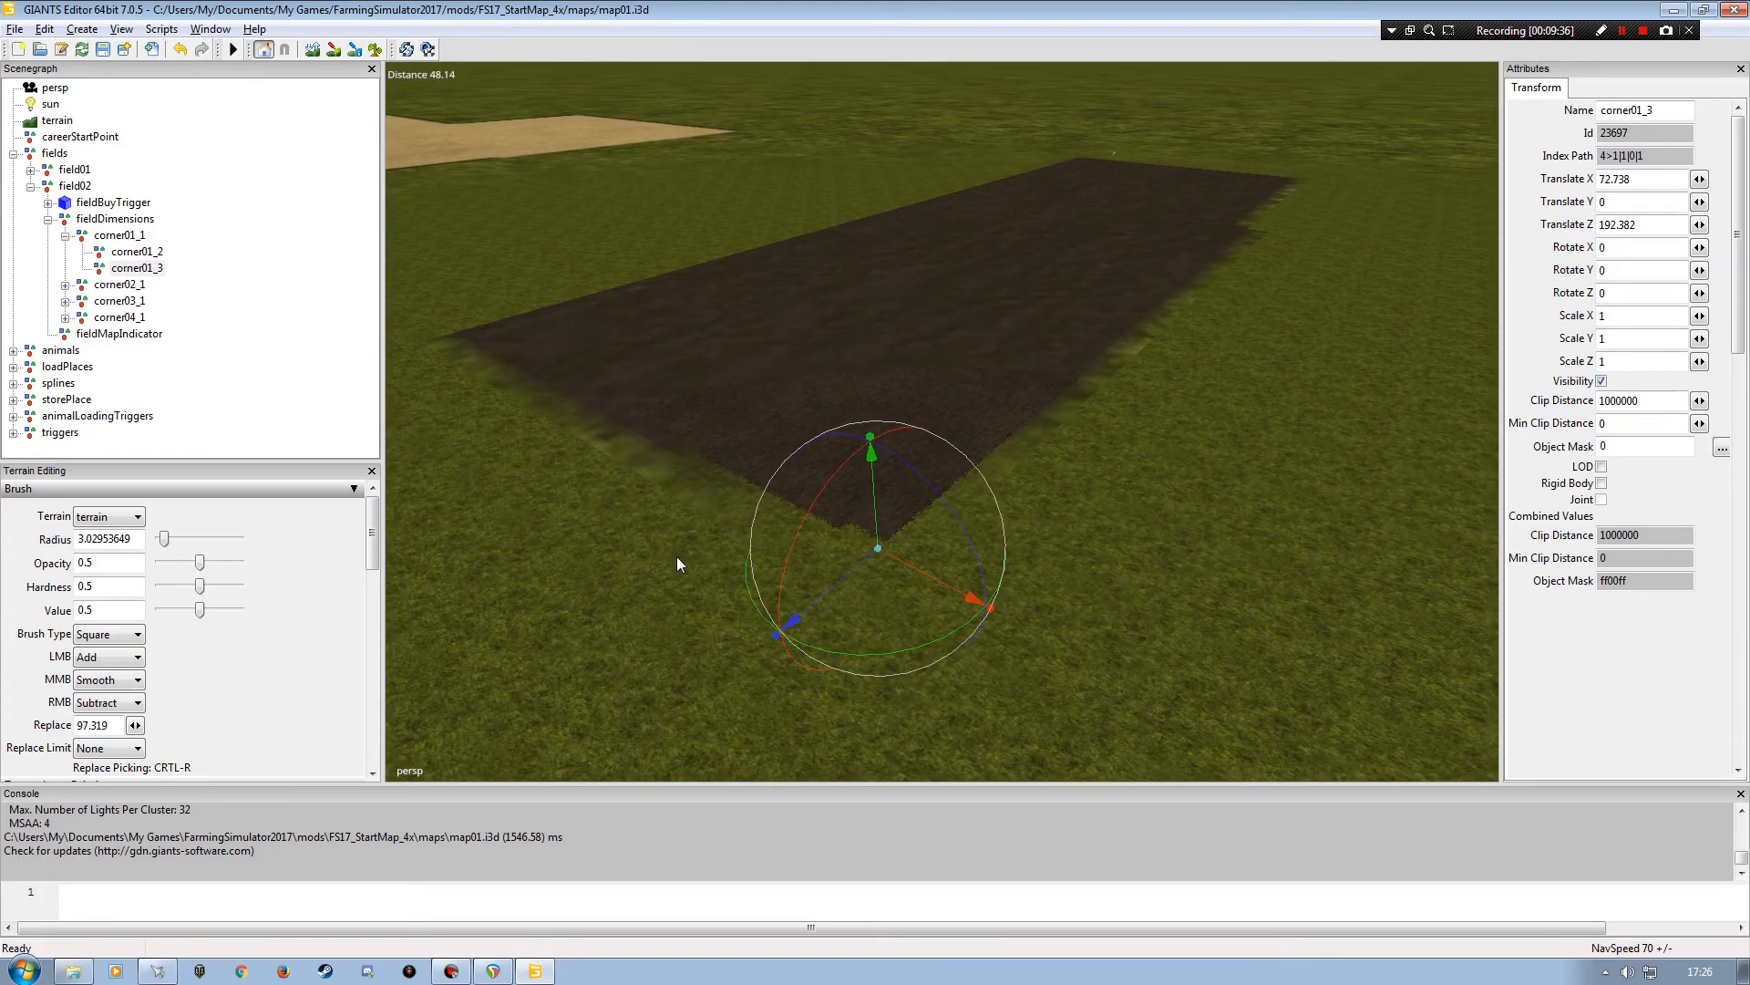
pyautogui.keyDown('alt'); pyautogui.moveTo(707, 436); pyautogui.dragTo(825, 502); pyautogui.keyUp('alt')
pyautogui.keyDown('alt'); pyautogui.moveTo(689, 507); pyautogui.dragTo(802, 503); pyautogui.keyUp('alt')
pyautogui.keyDown('alt'); pyautogui.moveTo(708, 500); pyautogui.dragTo(748, 504, button='right'); pyautogui.keyUp('alt')
pyautogui.keyDown('alt'); pyautogui.moveTo(747, 503); pyautogui.dragTo(932, 523); pyautogui.keyUp('alt')
pyautogui.keyDown('alt'); pyautogui.moveTo(930, 523); pyautogui.dragTo(849, 525, button='right'); pyautogui.keyUp('alt')
pyautogui.moveTo(828, 516)
pyautogui.keyDown('alt'); pyautogui.mouseDown()
pyautogui.moveTo(799, 499)
pyautogui.moveTo(841, 499)
pyautogui.mouseUp(); pyautogui.keyUp('alt')
pyautogui.keyDown('alt'); pyautogui.moveTo(841, 499); pyautogui.dragTo(733, 501, button='right'); pyautogui.keyUp('alt')
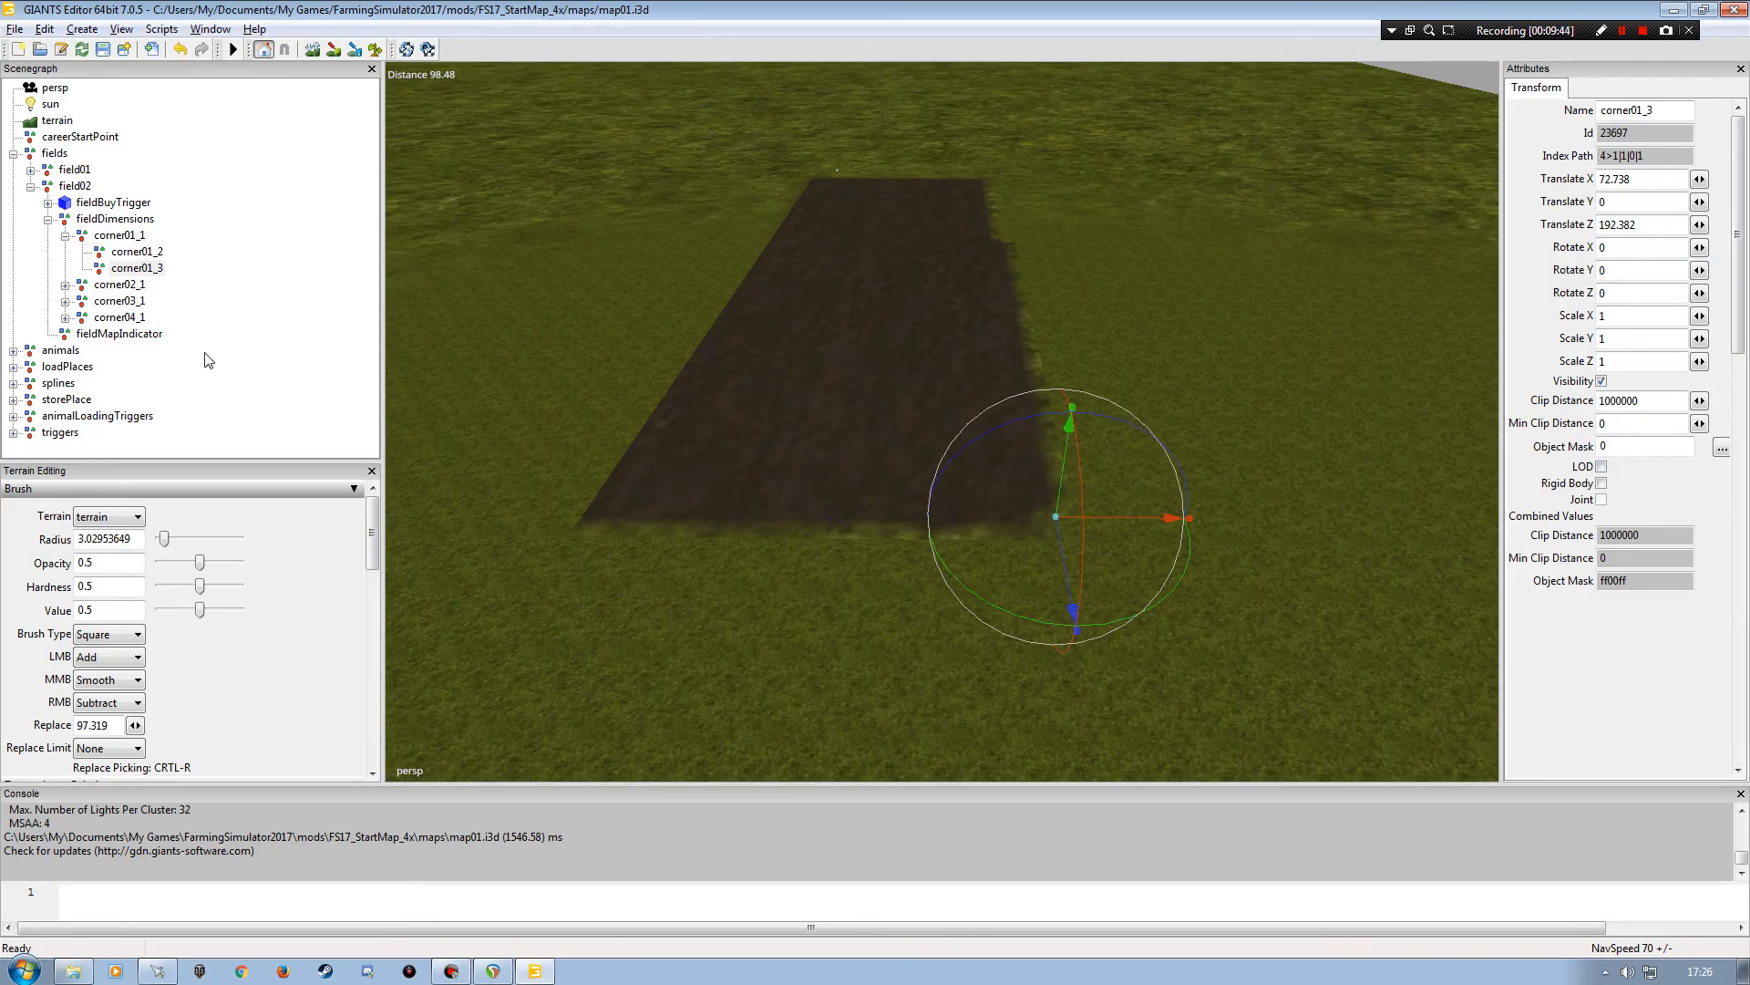
# - Select corner02_1 and frame it in the viewport together with the soil strip
pyautogui.click(122, 285)
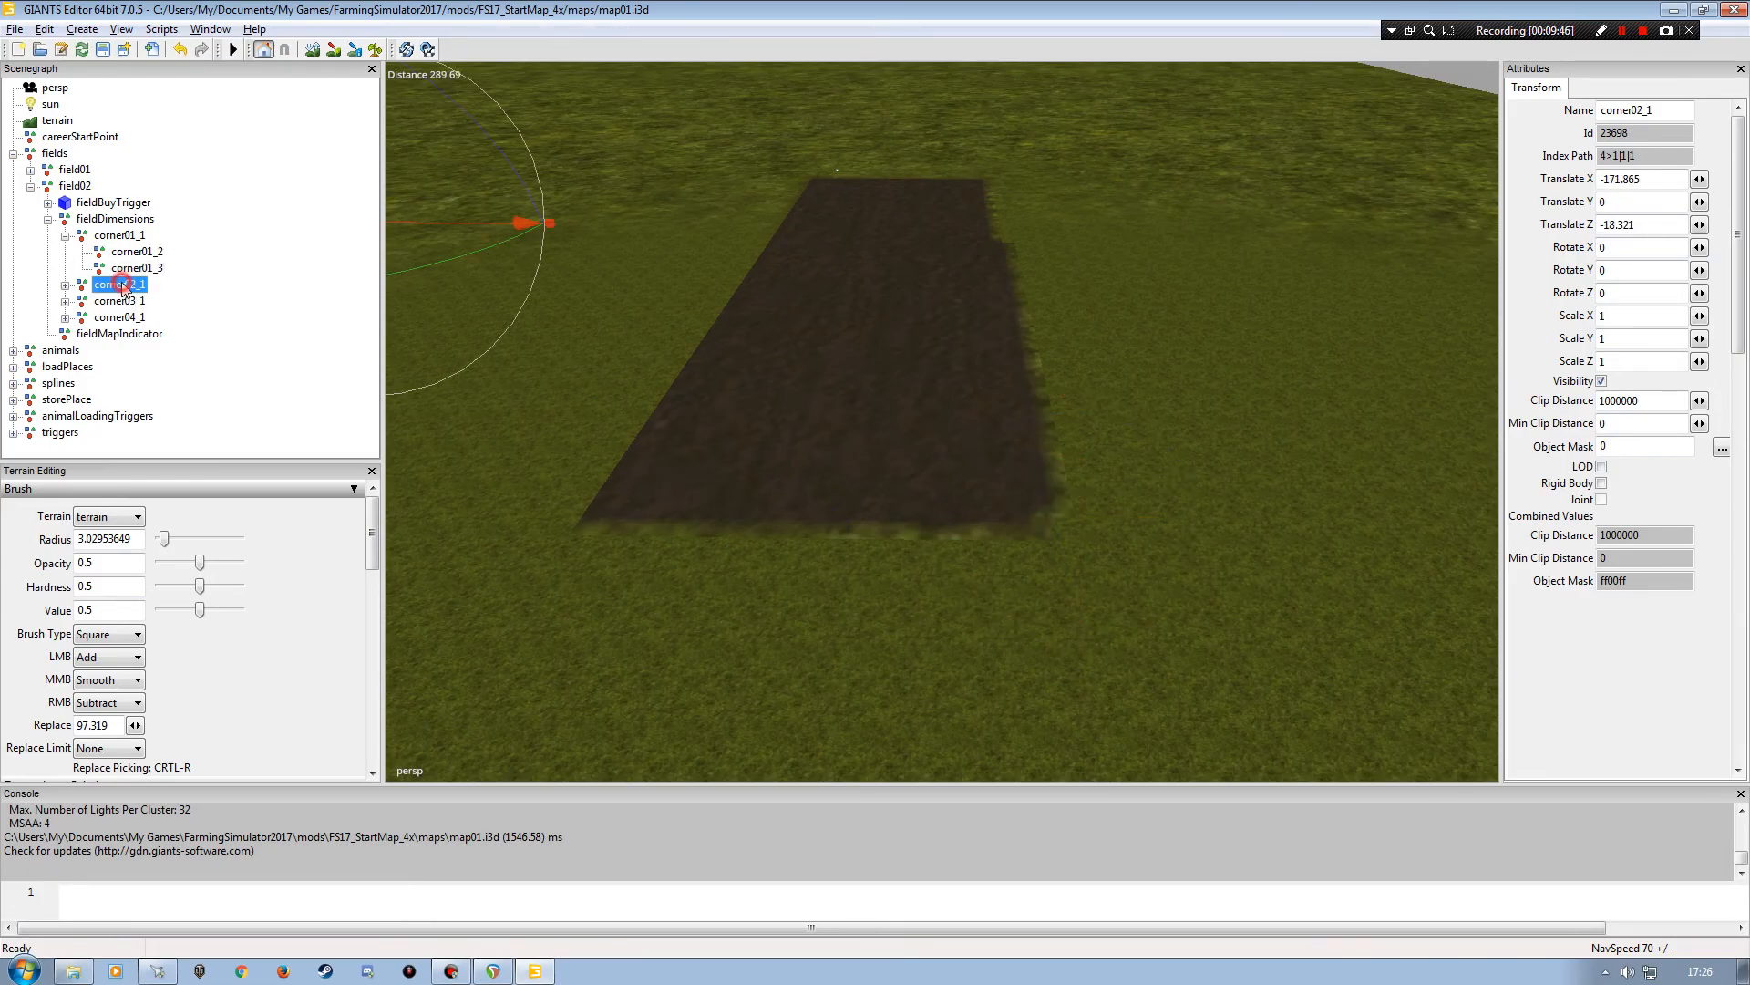
pyautogui.press('f')
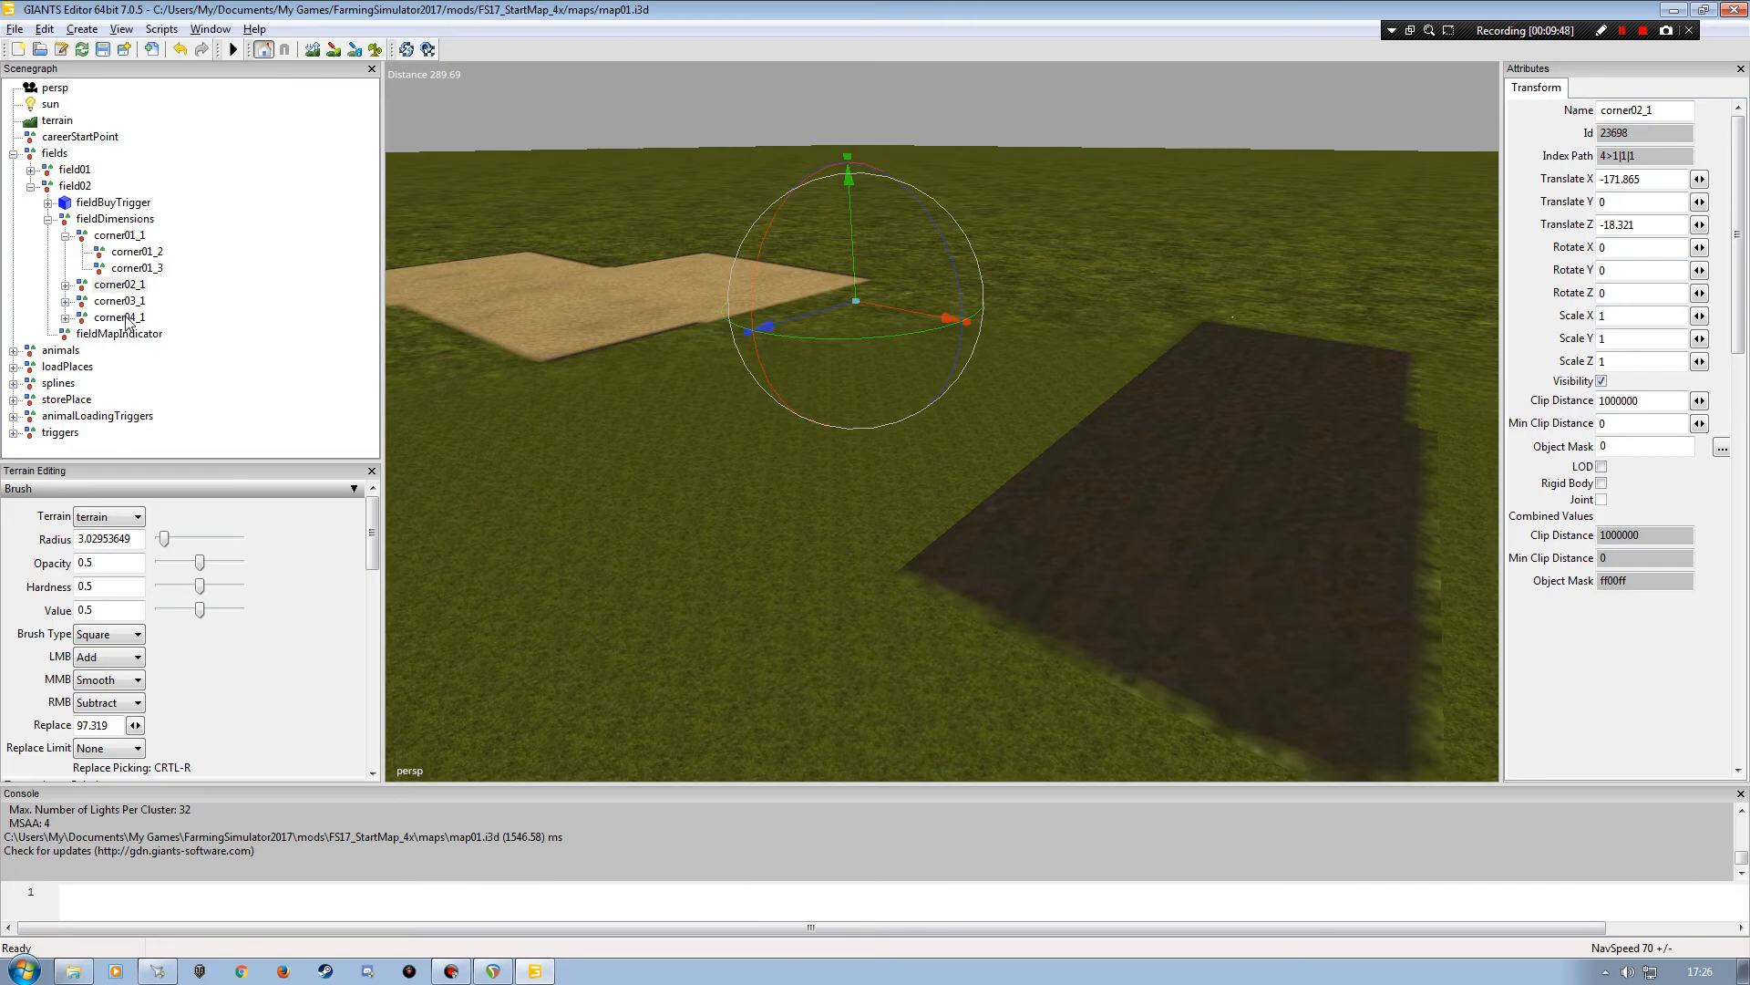
pyautogui.moveTo(867, 528); pyautogui.dragTo(936, 555, button='right')
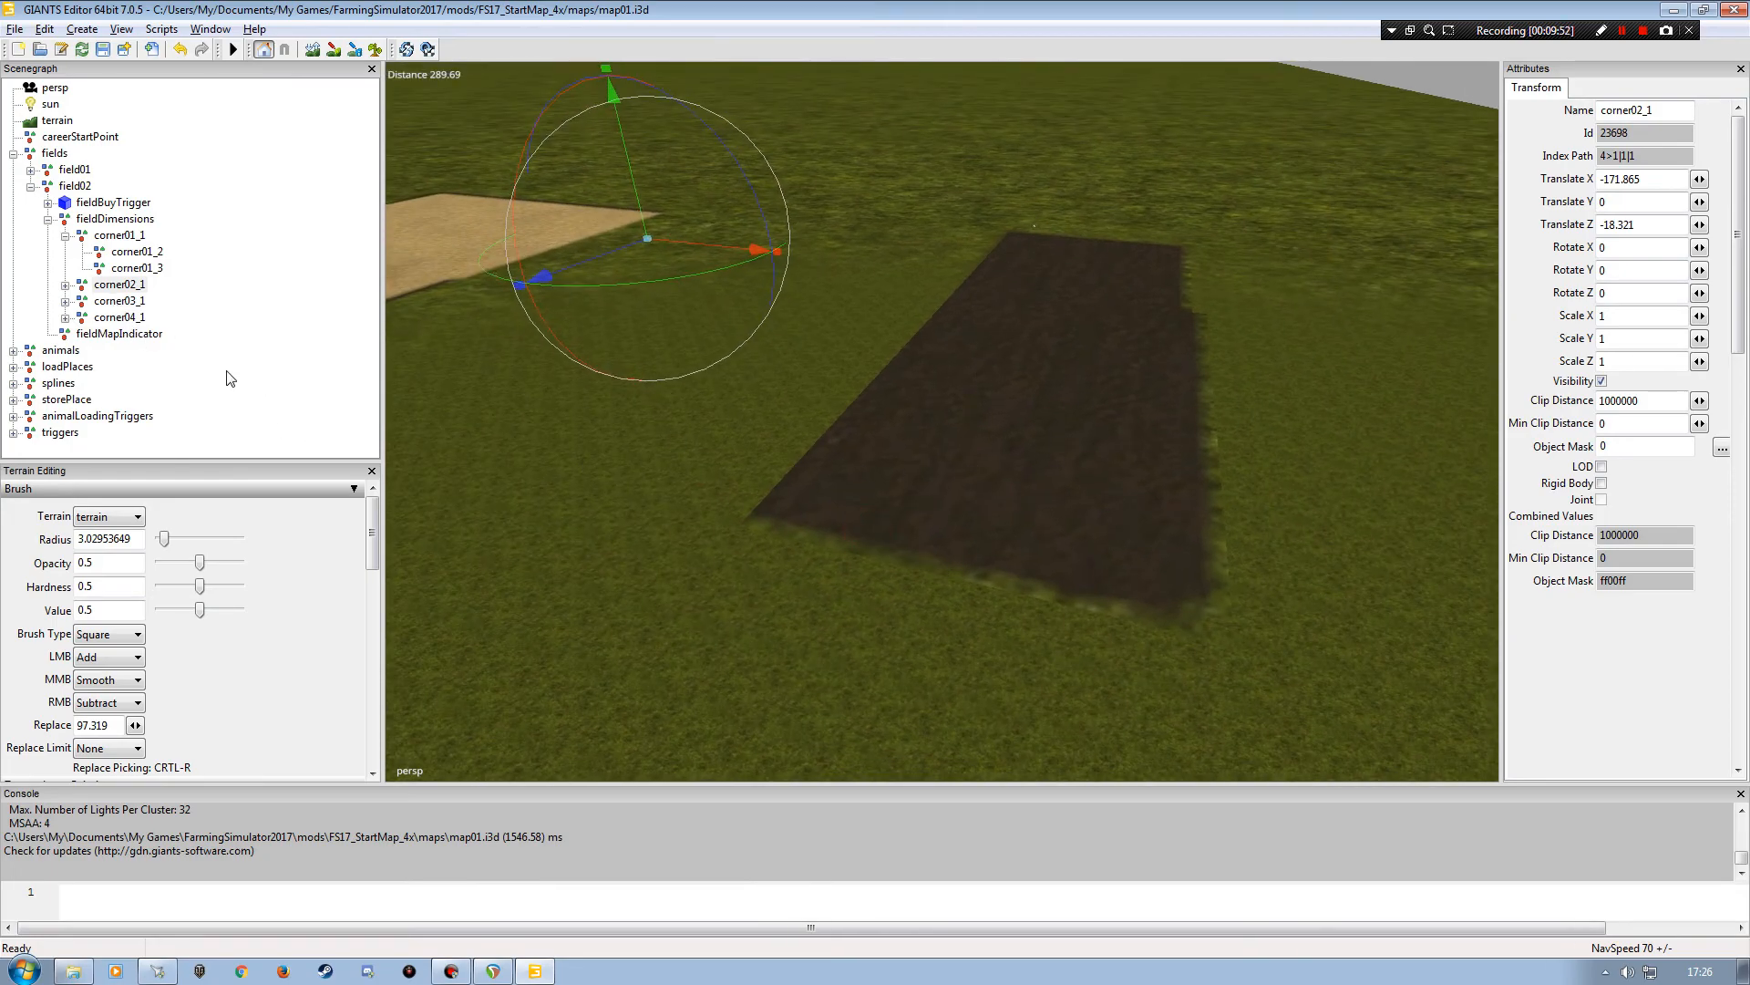
# - Delete corner02_1, corner03_1 and corner04_1 from field02's fieldDimensions, keeping only corner01_1 with its two child corners
pyautogui.click(132, 285)
pyautogui.keyDown('shift'); pyautogui.click(132, 319); pyautogui.keyUp('shift')
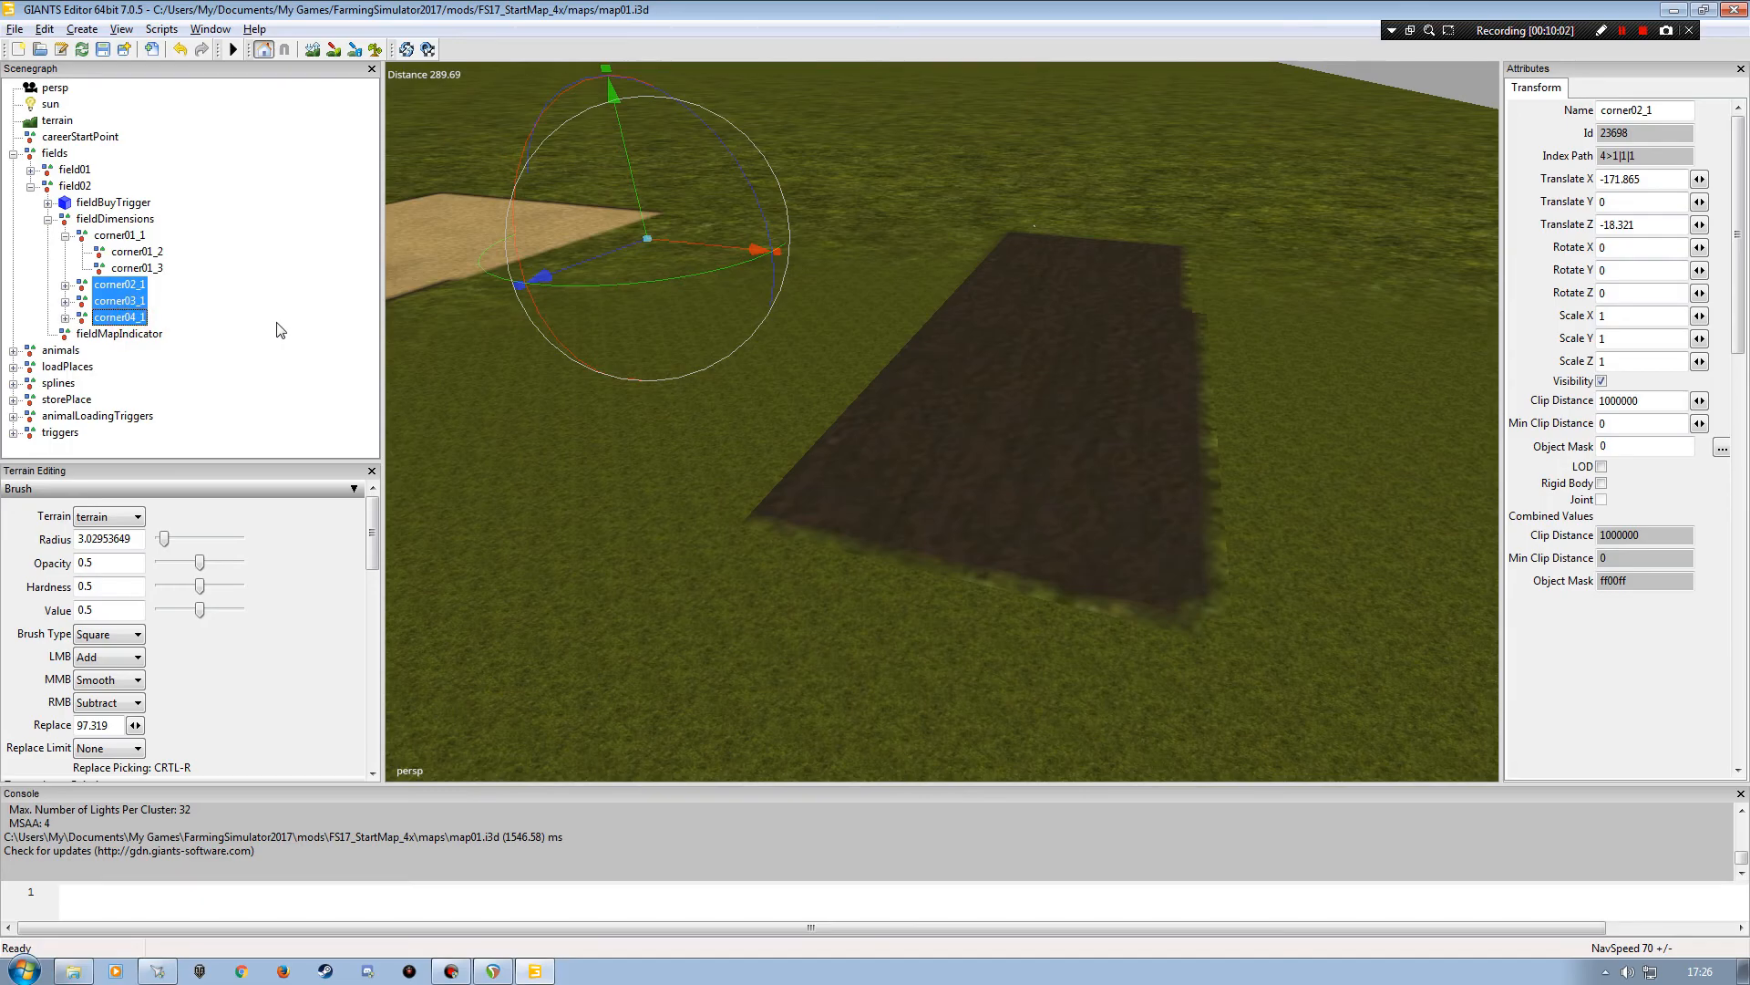
pyautogui.press('Delete')
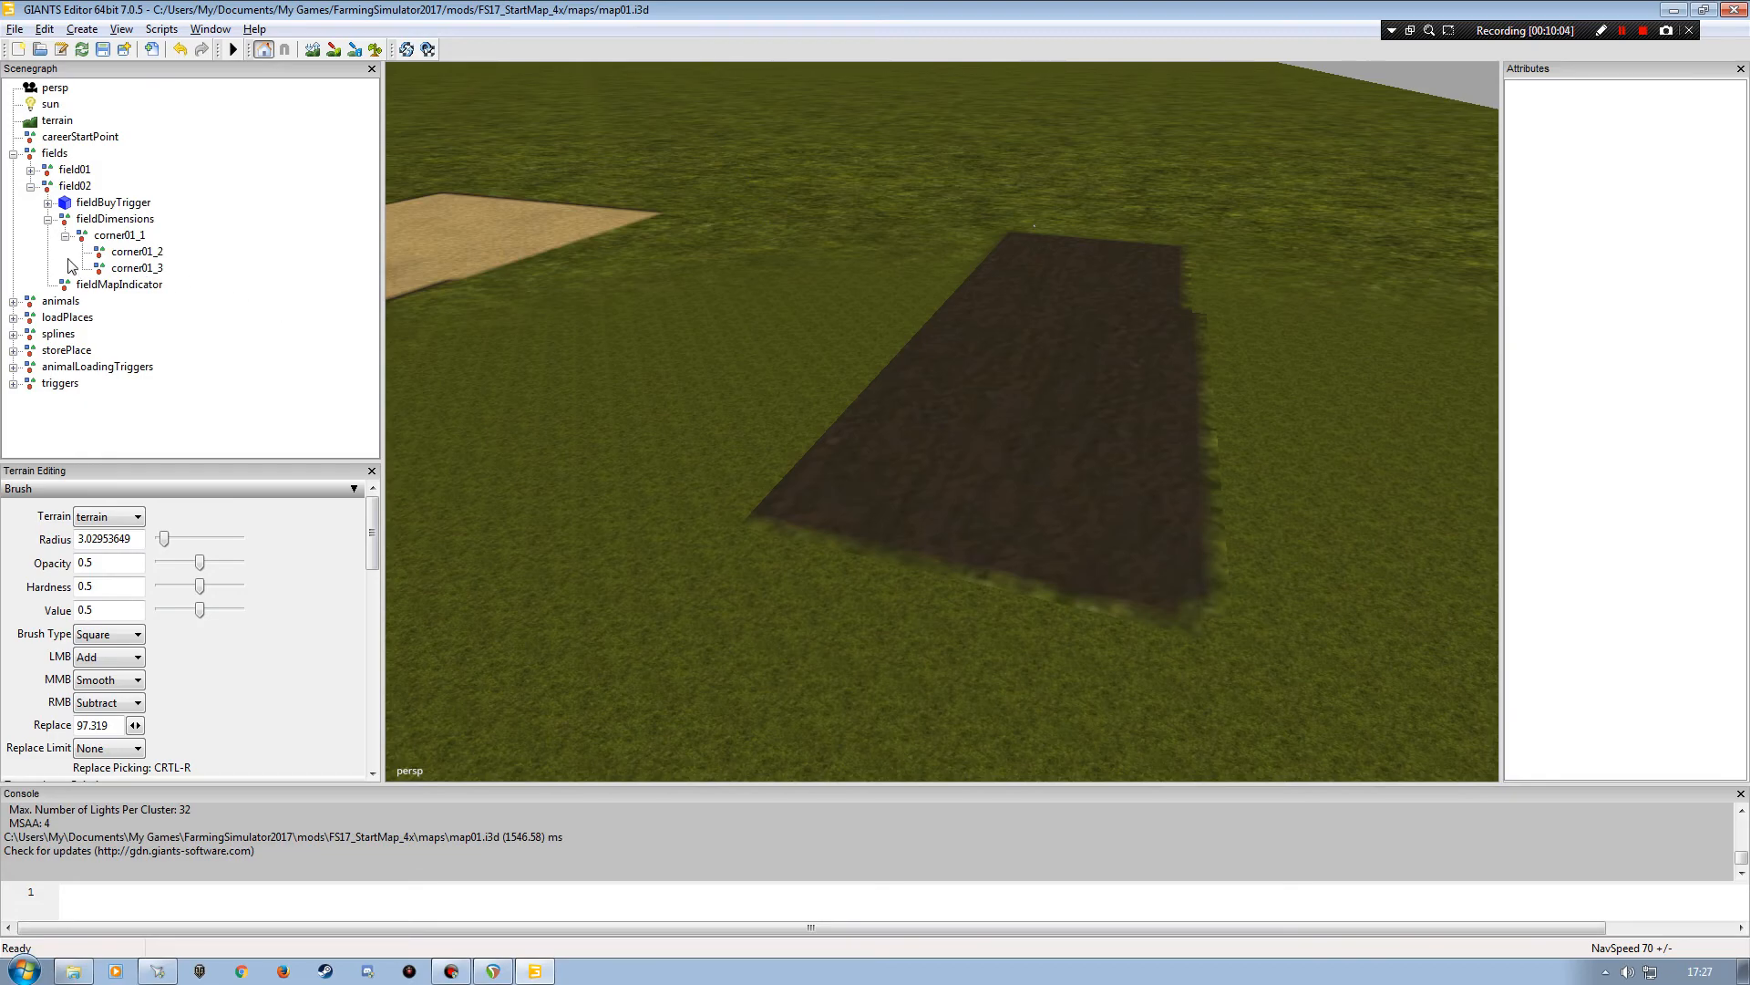
pyautogui.click(65, 235)
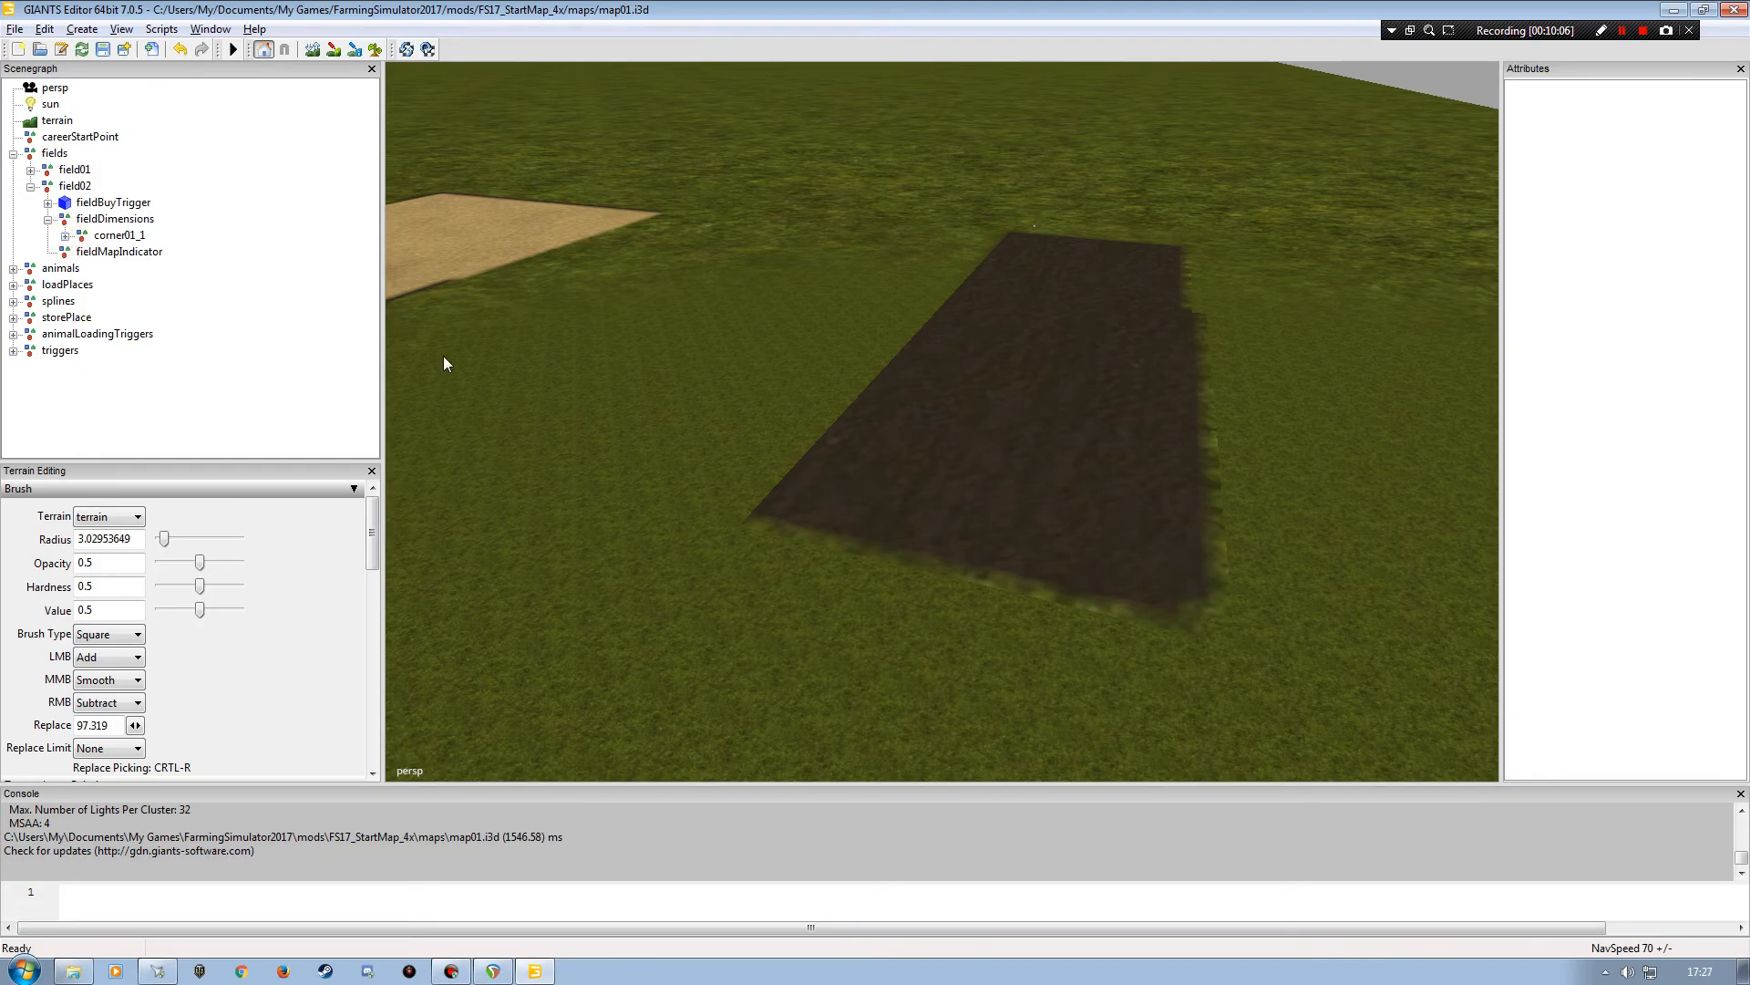
pyautogui.click(119, 235)
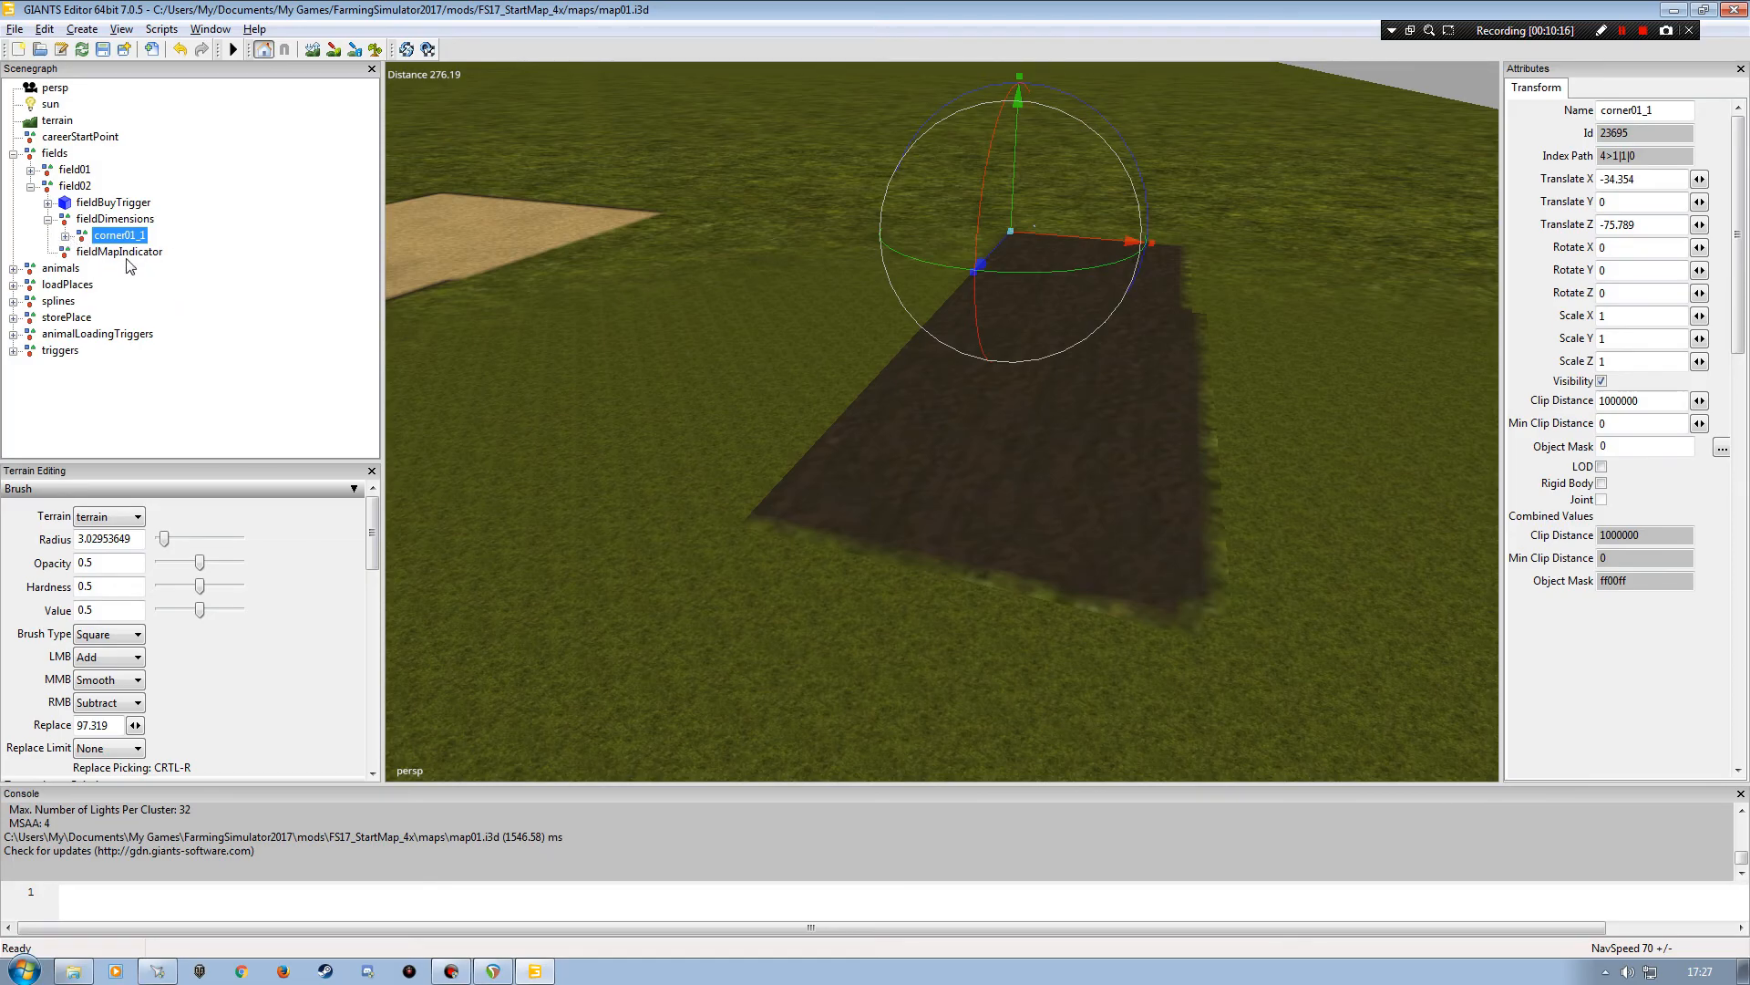
pyautogui.keyDown('alt'); pyautogui.moveTo(853, 439); pyautogui.dragTo(897, 442); pyautogui.keyUp('alt')
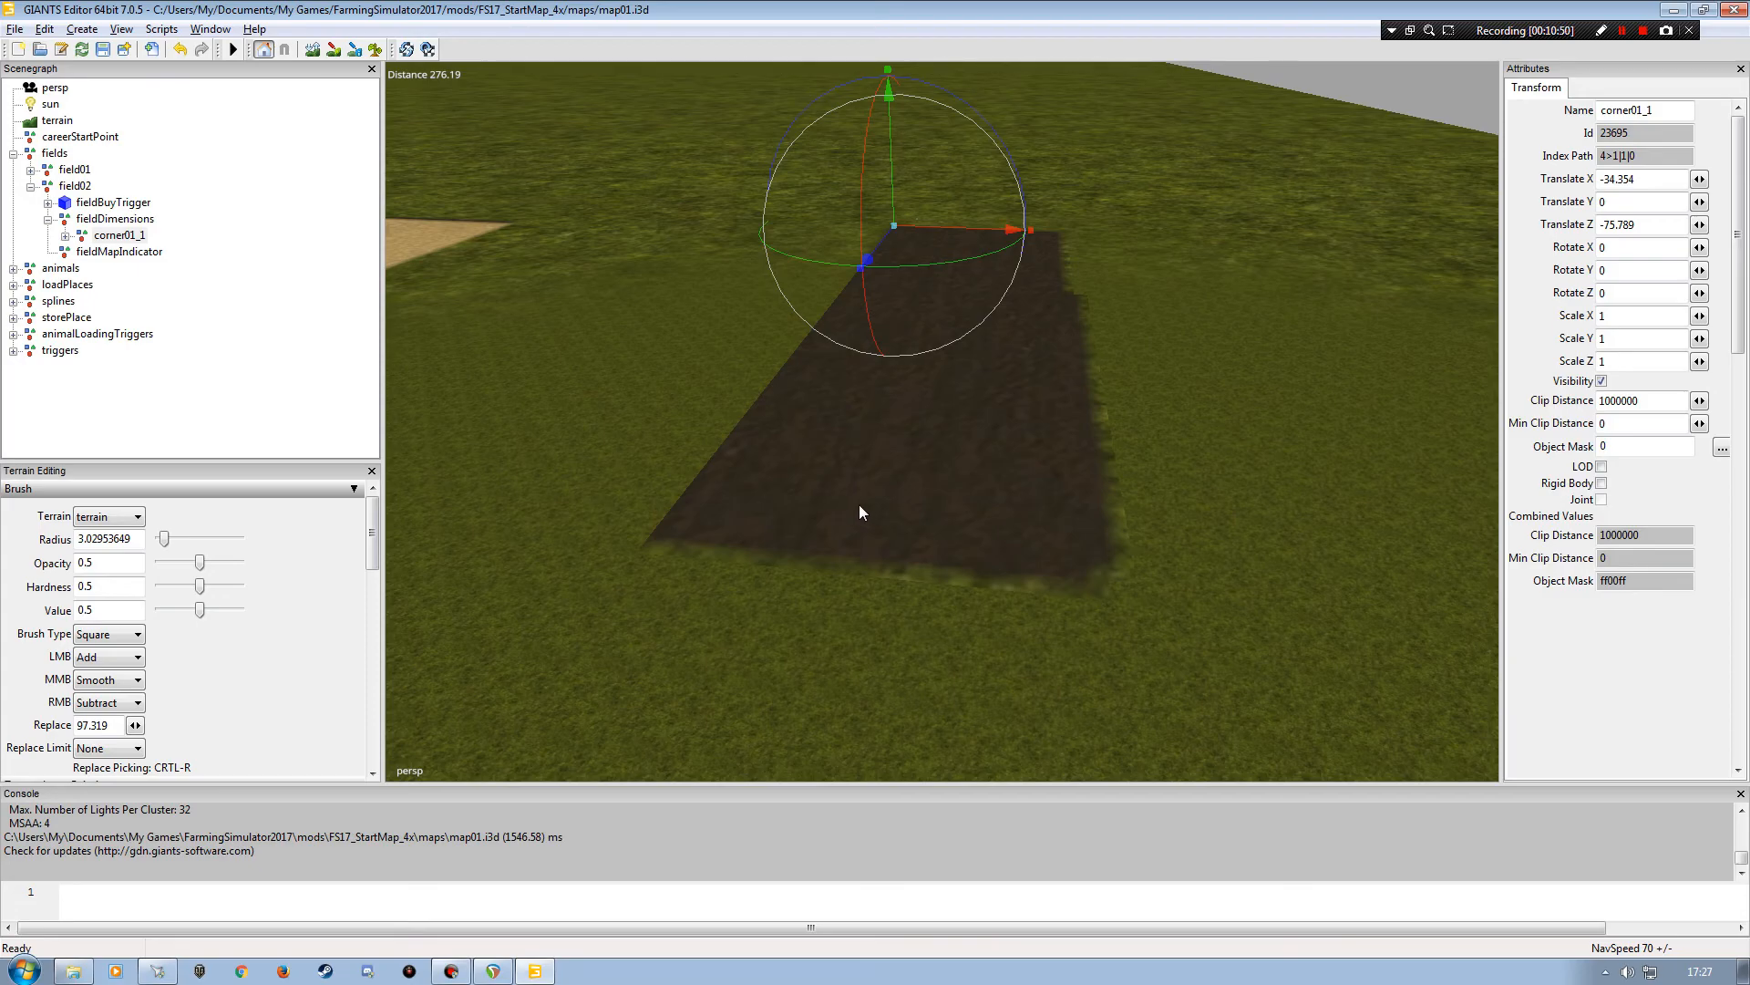
pyautogui.moveTo(882, 522); pyautogui.dragTo(806, 517, button='right')
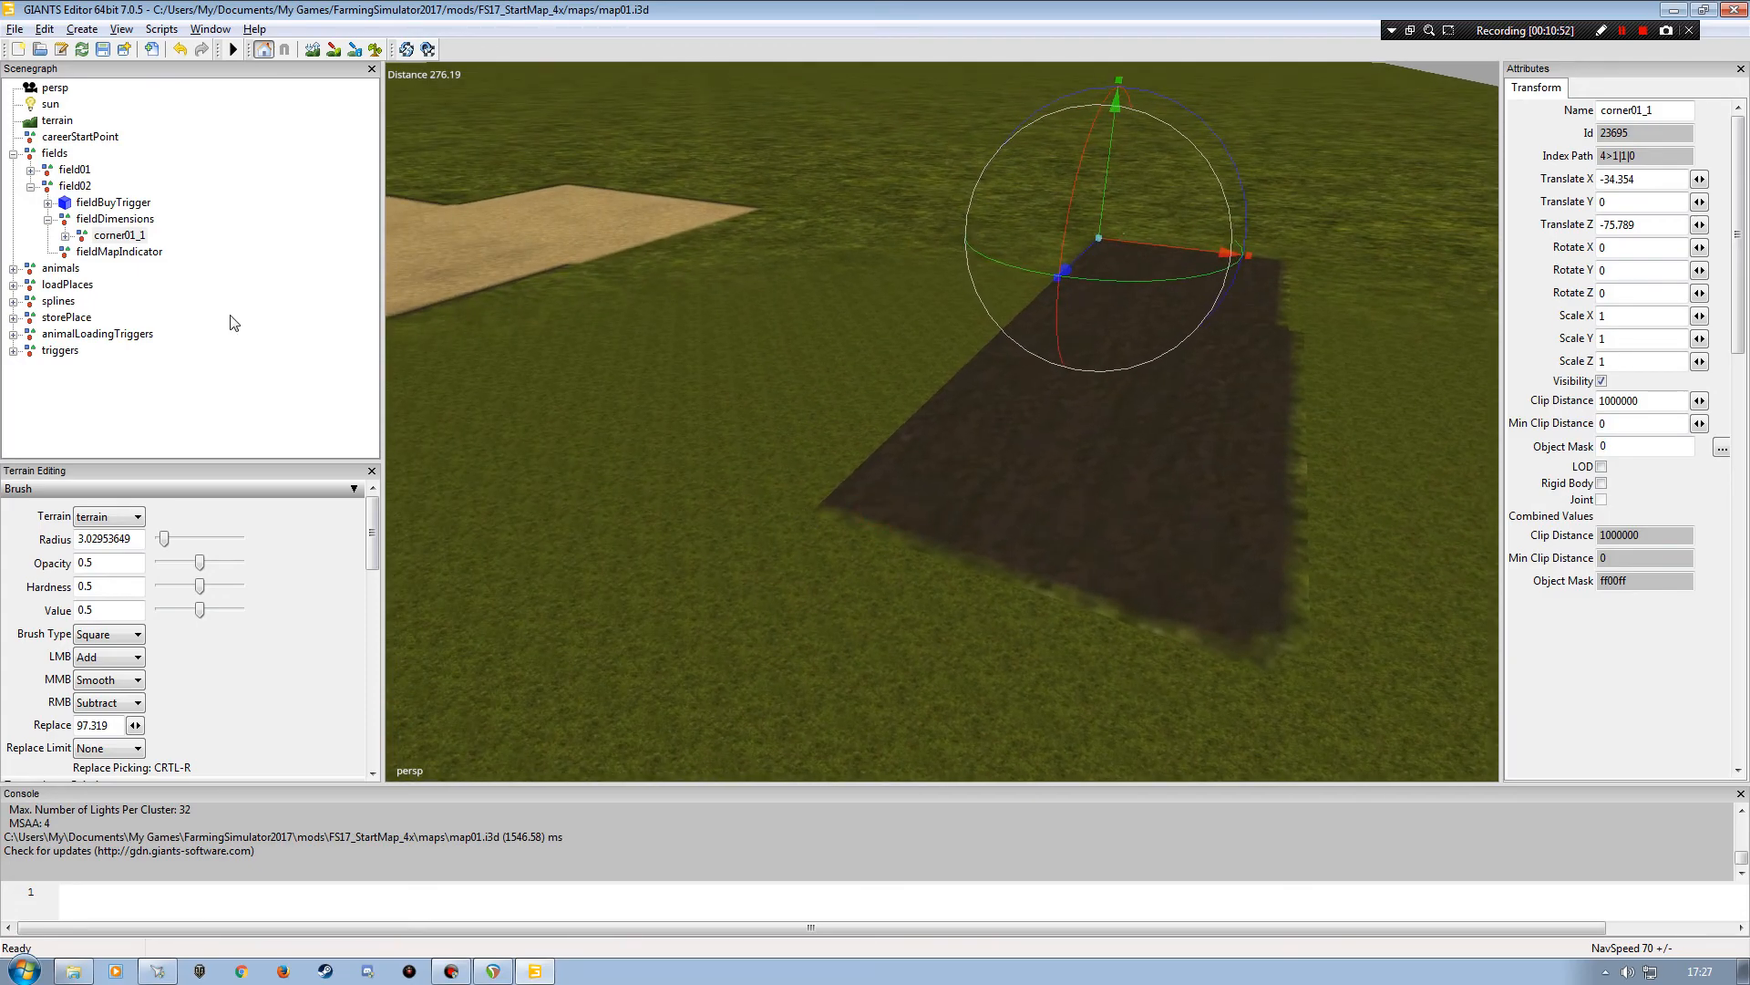
# - Collapse the fields group with field02 inside it and turn on Toggle Render Field Areas for the selected group
pyautogui.click(55, 155)
pyautogui.click(48, 220)
pyautogui.click(30, 186)
pyautogui.click(13, 153)
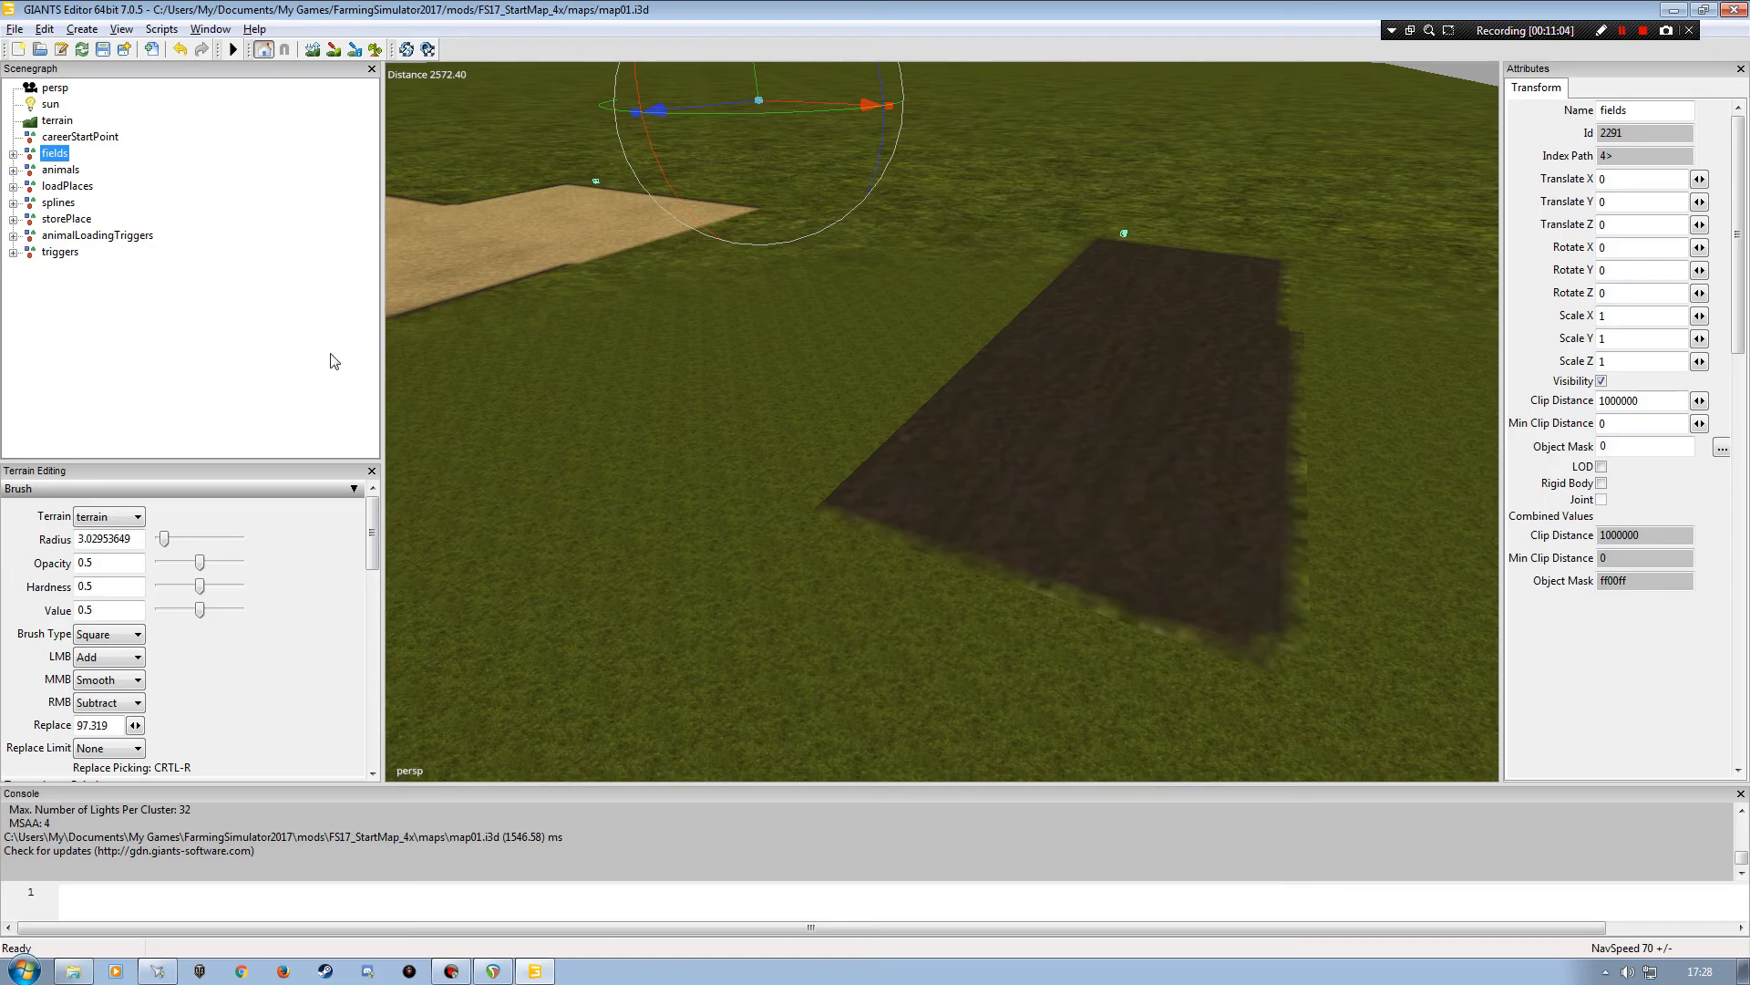
pyautogui.click(165, 34)
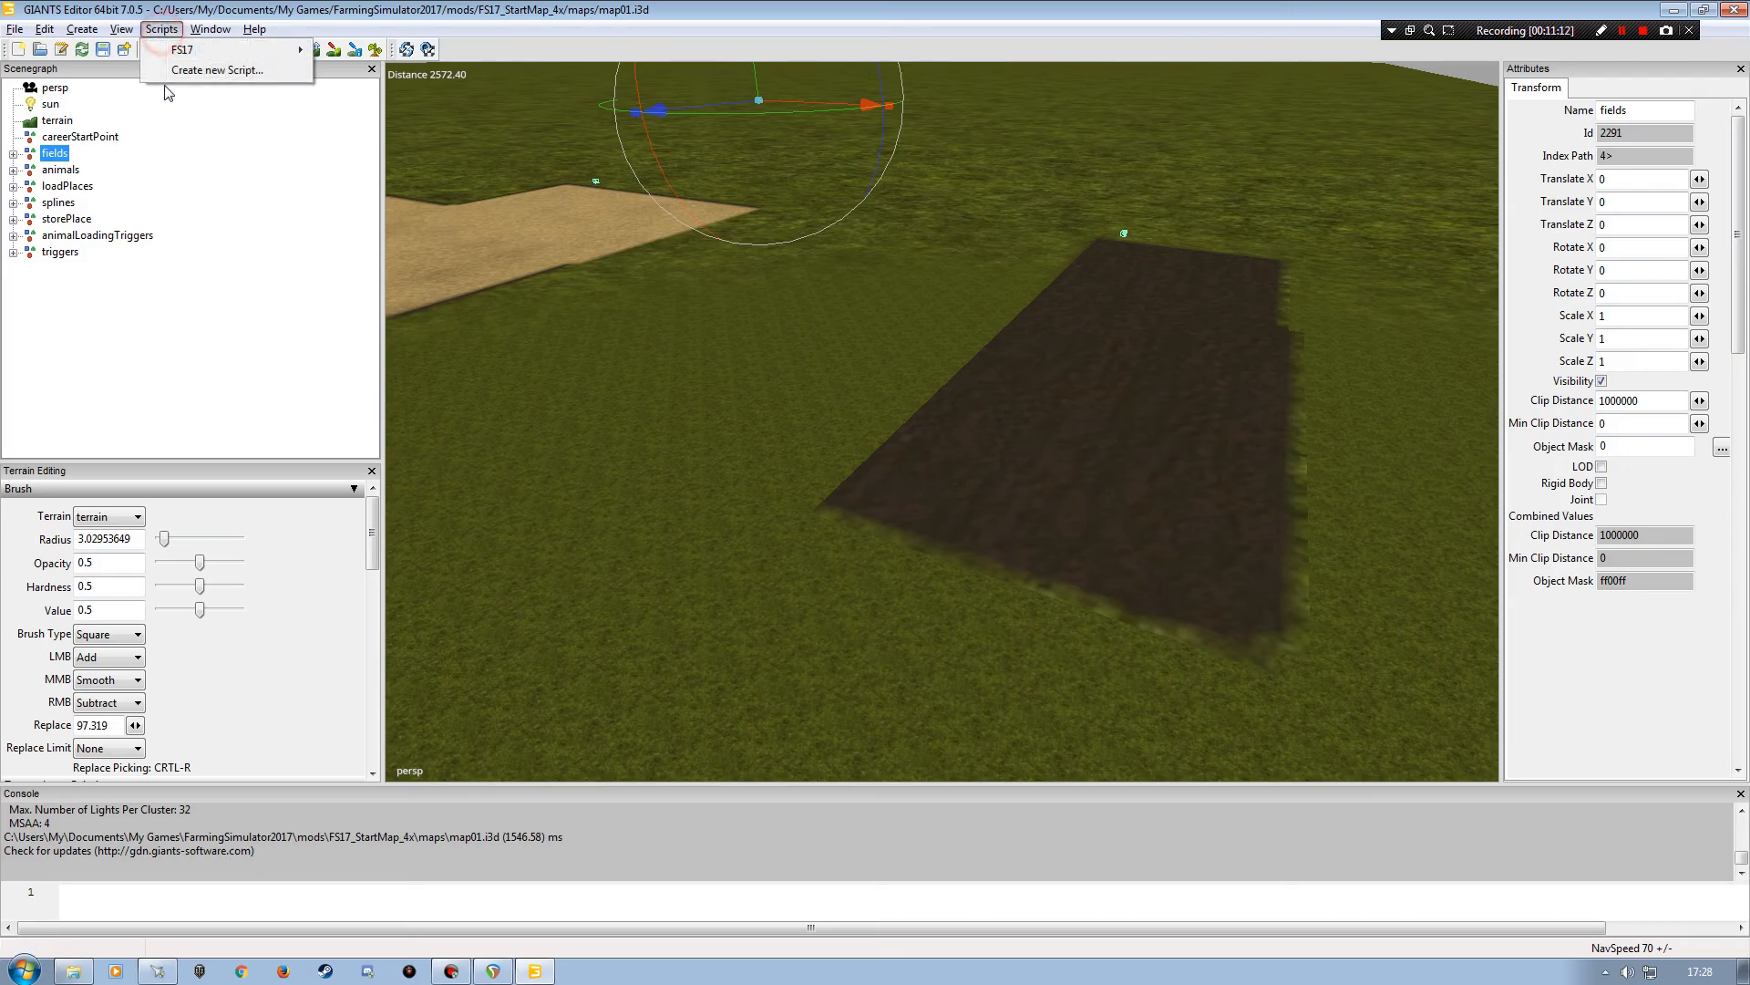
pyautogui.moveTo(221, 55)
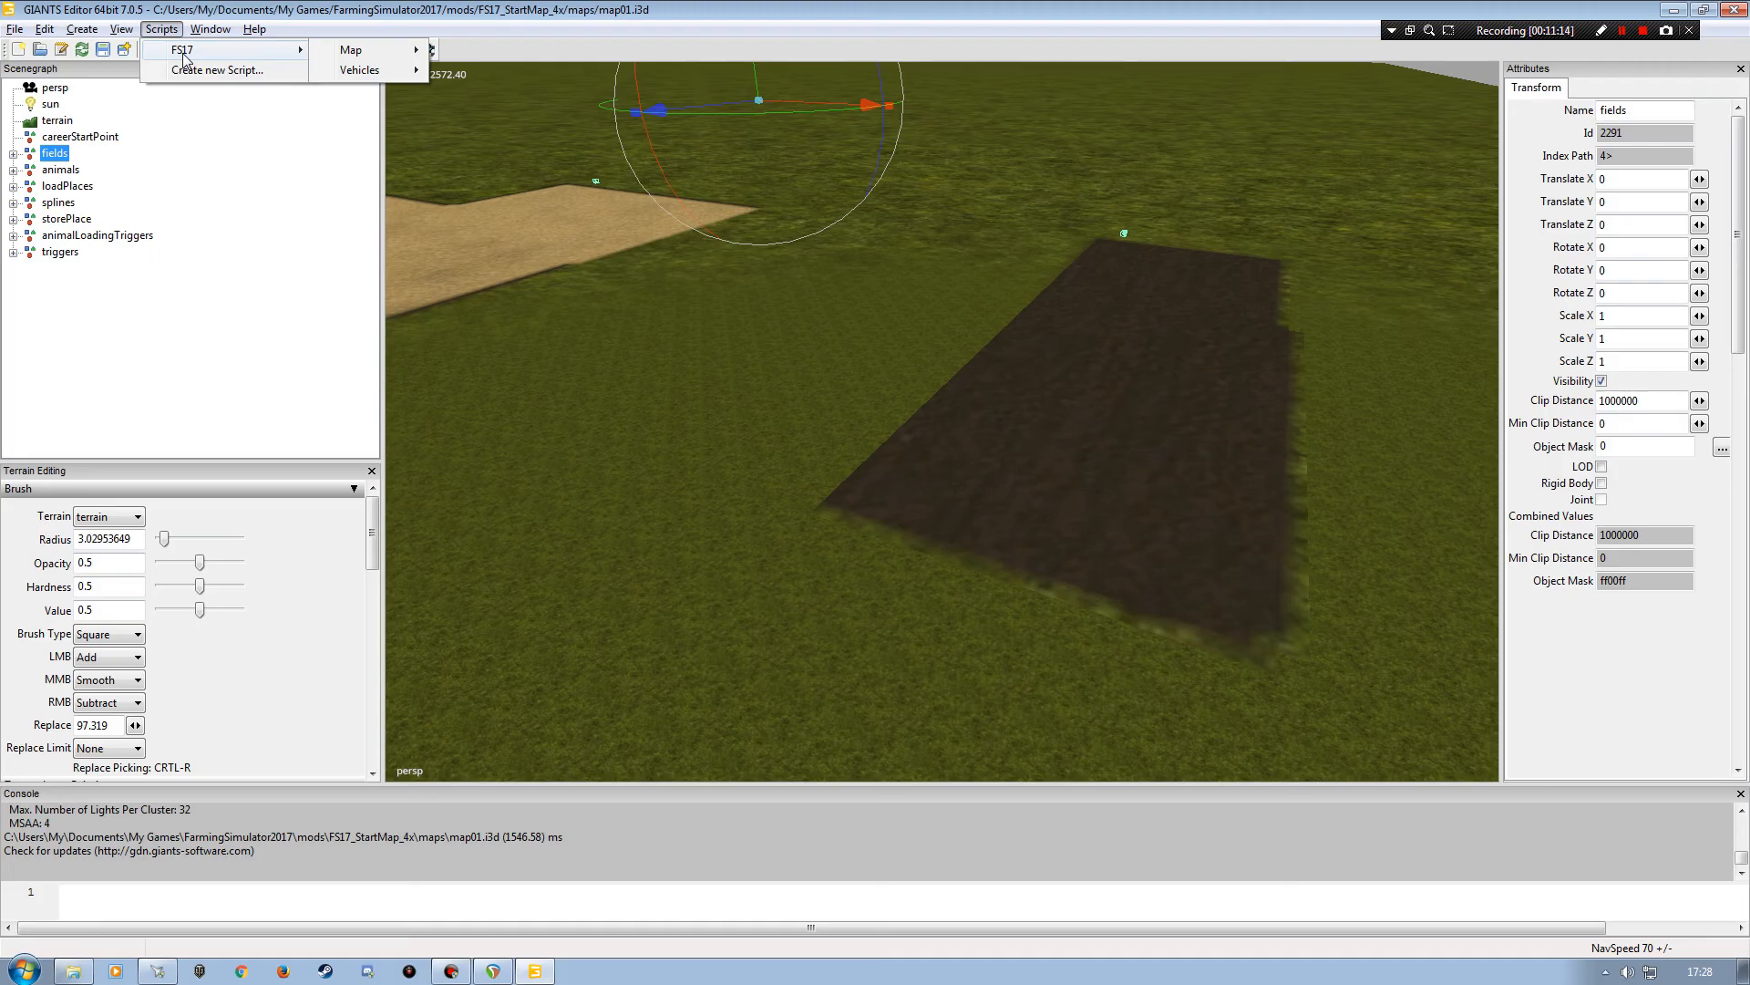
pyautogui.moveTo(356, 60)
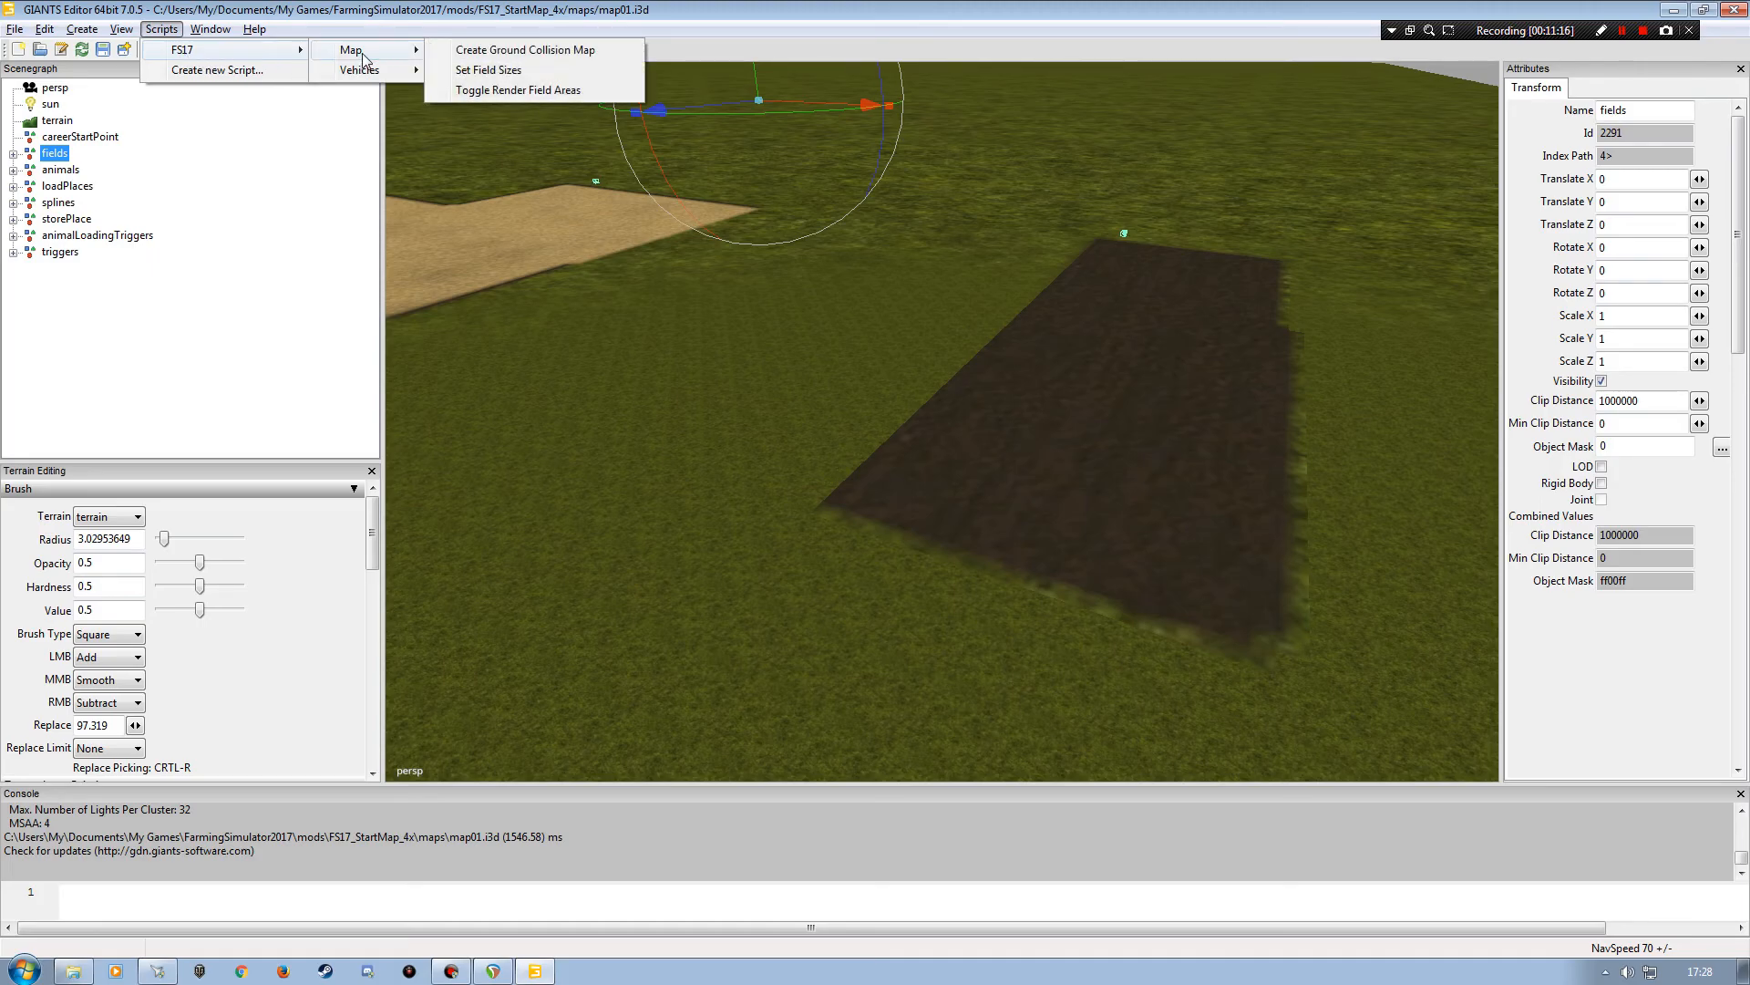
pyautogui.click(540, 93)
# - Examine from several sides how the blue rendered field areas cover the painted soil, especially at the edges and corners of field02
pyautogui.keyDown('alt'); pyautogui.moveTo(563, 328); pyautogui.dragTo(698, 287); pyautogui.keyUp('alt')
pyautogui.keyDown('alt'); pyautogui.moveTo(698, 287); pyautogui.dragTo(703, 313, button='right'); pyautogui.keyUp('alt')
pyautogui.keyDown('alt'); pyautogui.moveTo(724, 319); pyautogui.dragTo(849, 464); pyautogui.keyUp('alt')
pyautogui.scroll(-3, 713, 365)
pyautogui.scroll(3, 850, 463)
pyautogui.keyDown('alt'); pyautogui.moveTo(924, 363); pyautogui.dragTo(1059, 272); pyautogui.keyUp('alt')
pyautogui.keyDown('alt'); pyautogui.moveTo(1094, 304); pyautogui.dragTo(813, 430, button='right'); pyautogui.keyUp('alt')
pyautogui.keyDown('alt'); pyautogui.moveTo(812, 430); pyautogui.dragTo(718, 420); pyautogui.keyUp('alt')
pyautogui.keyDown('alt'); pyautogui.moveTo(718, 420); pyautogui.dragTo(737, 336, button='right'); pyautogui.keyUp('alt')
pyautogui.keyDown('alt'); pyautogui.moveTo(832, 380); pyautogui.dragTo(911, 319); pyautogui.keyUp('alt')
pyautogui.keyDown('alt'); pyautogui.moveTo(912, 319); pyautogui.dragTo(851, 391, button='right'); pyautogui.keyUp('alt')
pyautogui.keyDown('alt'); pyautogui.moveTo(851, 391); pyautogui.dragTo(756, 440); pyautogui.keyUp('alt')
pyautogui.keyDown('alt'); pyautogui.moveTo(756, 441); pyautogui.dragTo(784, 365, button='right'); pyautogui.keyUp('alt')
pyautogui.keyDown('alt'); pyautogui.moveTo(791, 365); pyautogui.dragTo(932, 465); pyautogui.keyUp('alt')
pyautogui.keyDown('alt'); pyautogui.moveTo(931, 466); pyautogui.dragTo(840, 456, button='right'); pyautogui.keyUp('alt')
pyautogui.keyDown('alt'); pyautogui.moveTo(840, 456); pyautogui.dragTo(766, 430); pyautogui.keyUp('alt')
pyautogui.keyDown('alt'); pyautogui.moveTo(766, 429); pyautogui.dragTo(770, 324, button='right'); pyautogui.keyUp('alt')
pyautogui.keyDown('alt'); pyautogui.moveTo(801, 379); pyautogui.dragTo(686, 416); pyautogui.keyUp('alt')
pyautogui.keyDown('alt'); pyautogui.moveTo(685, 416); pyautogui.dragTo(625, 425, button='right'); pyautogui.keyUp('alt')
pyautogui.keyDown('alt'); pyautogui.moveTo(626, 425); pyautogui.dragTo(814, 387); pyautogui.keyUp('alt')
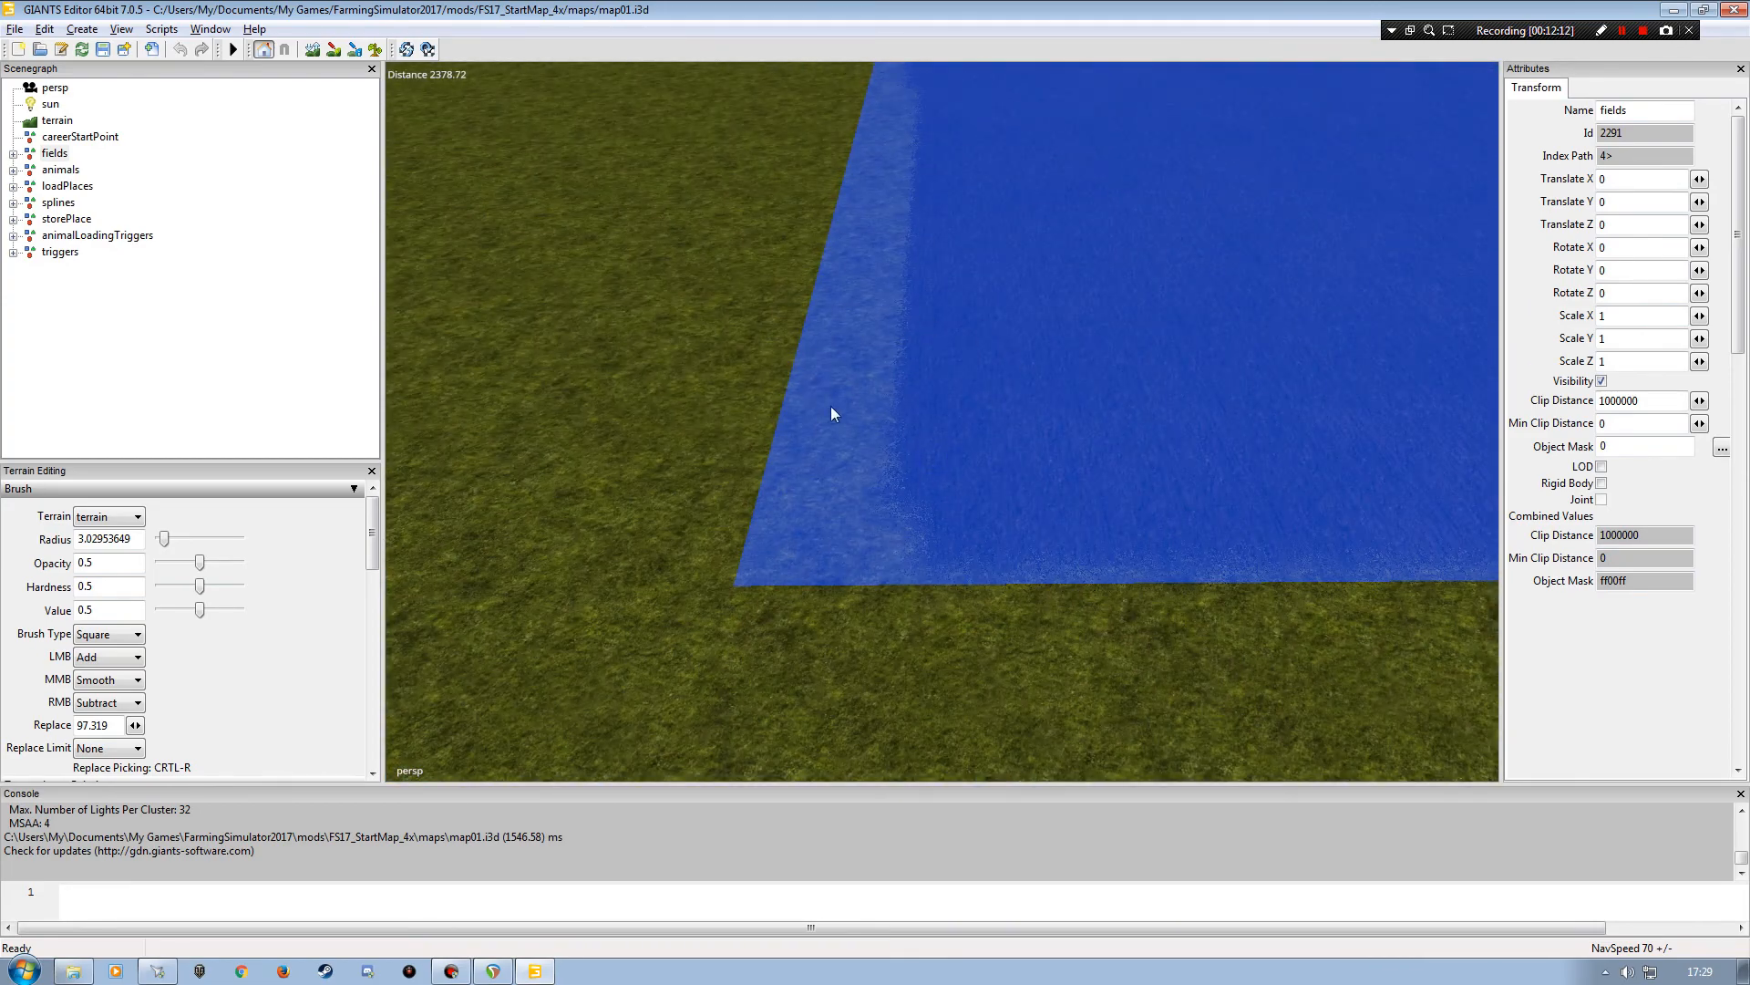
pyautogui.keyDown('alt'); pyautogui.moveTo(933, 385); pyautogui.dragTo(909, 424); pyautogui.keyUp('alt')
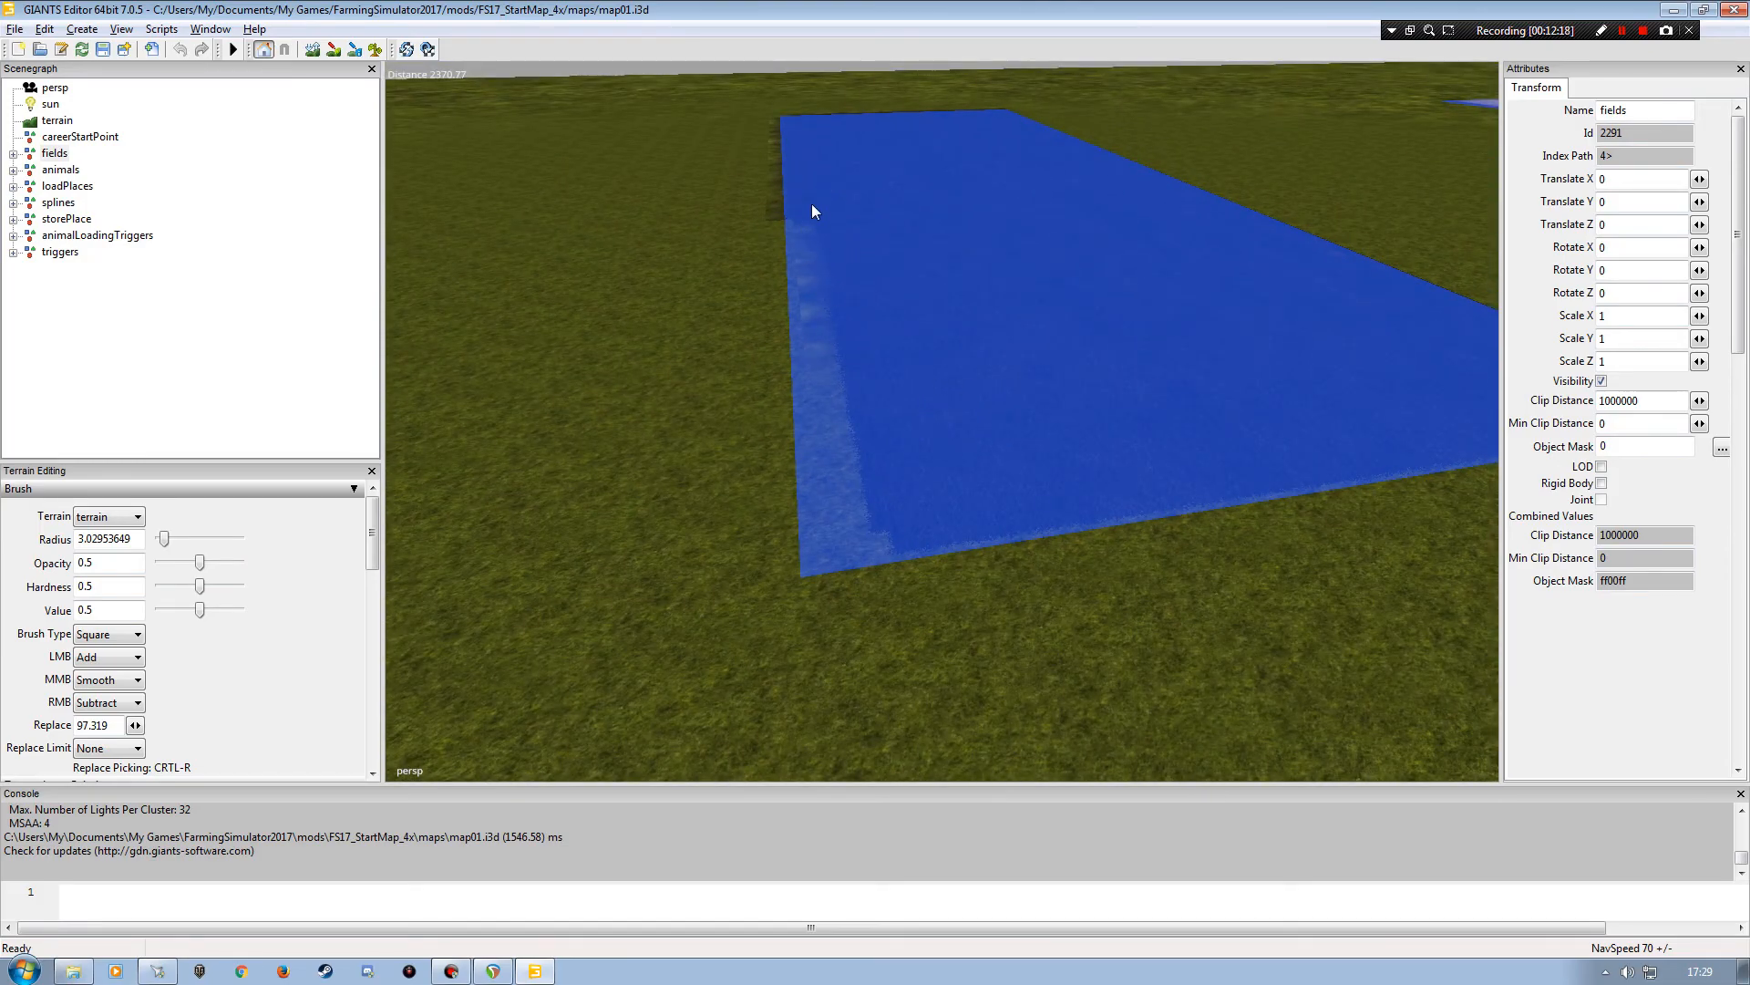
pyautogui.moveTo(942, 397)
pyautogui.keyDown('alt'); pyautogui.mouseDown()
pyautogui.moveTo(966, 364)
pyautogui.moveTo(1031, 408)
pyautogui.moveTo(888, 370)
pyautogui.mouseUp(); pyautogui.keyUp('alt')
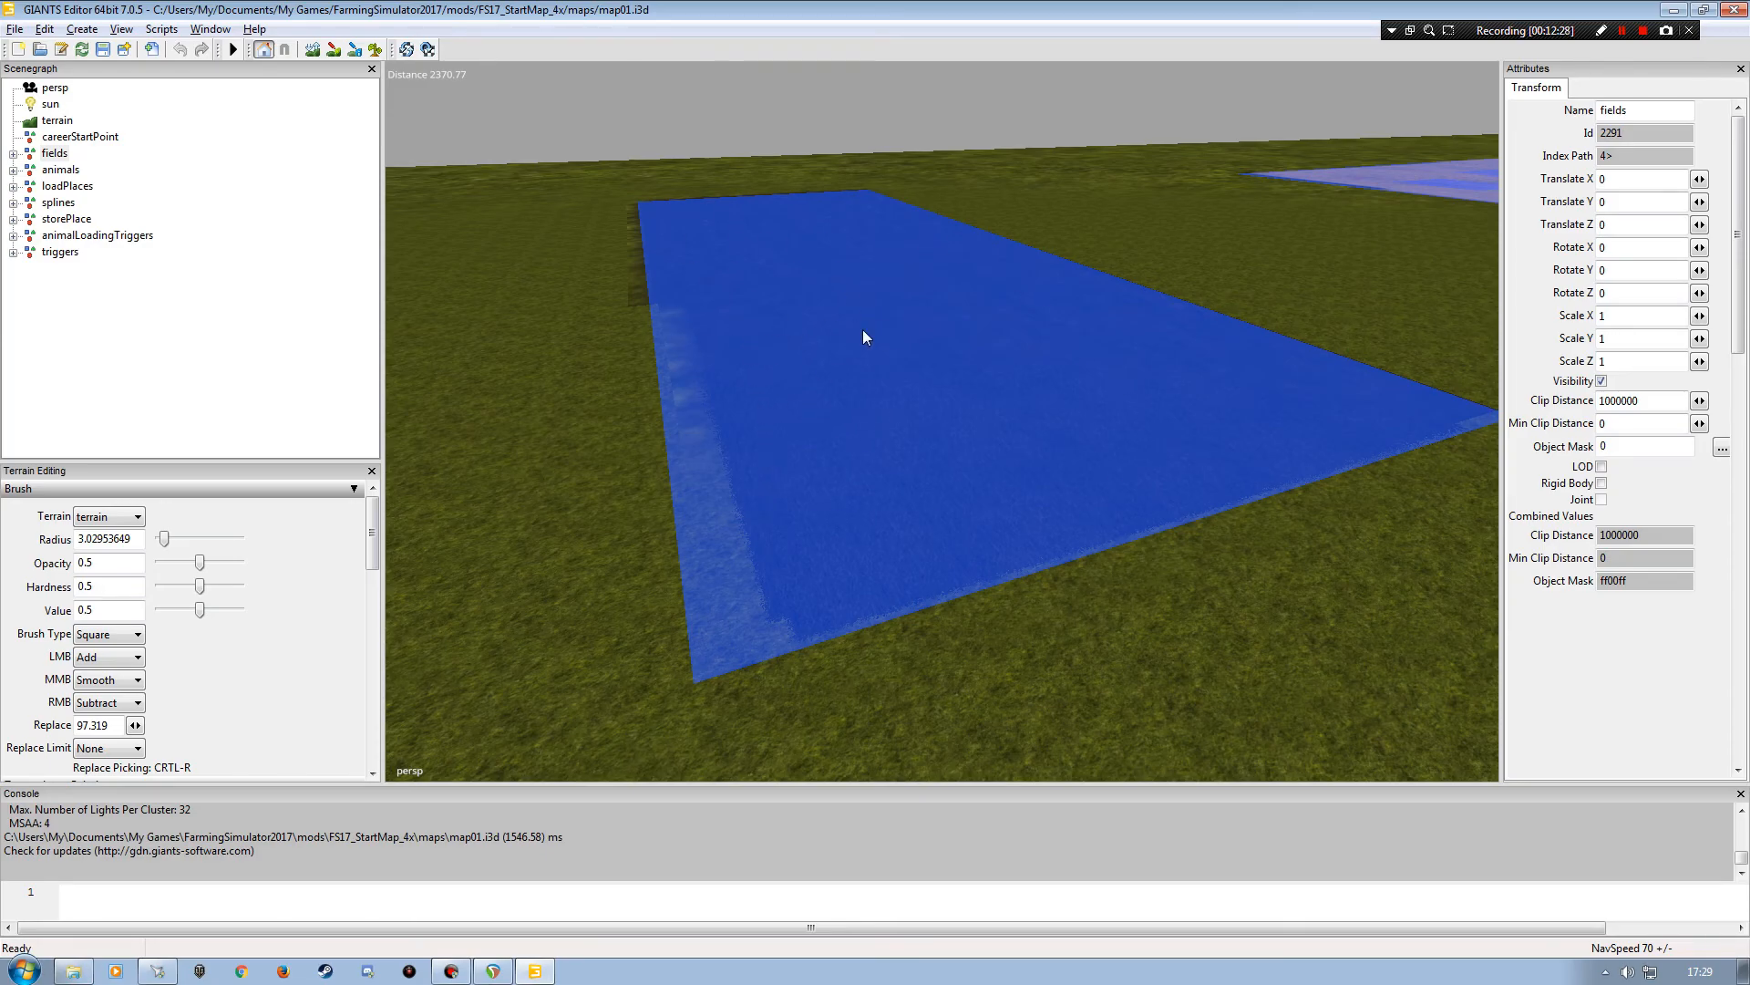
pyautogui.keyDown('alt'); pyautogui.moveTo(859, 465); pyautogui.dragTo(778, 481); pyautogui.keyUp('alt')
pyautogui.keyDown('alt'); pyautogui.moveTo(778, 480); pyautogui.dragTo(811, 491, button='right'); pyautogui.keyUp('alt')
pyautogui.keyDown('alt'); pyautogui.moveTo(781, 492); pyautogui.dragTo(1036, 481); pyautogui.keyUp('alt')
pyautogui.keyDown('alt'); pyautogui.moveTo(1035, 480); pyautogui.dragTo(1058, 423, button='right'); pyautogui.keyUp('alt')
pyautogui.keyDown('alt'); pyautogui.moveTo(1008, 422); pyautogui.dragTo(981, 510); pyautogui.keyUp('alt')
pyautogui.keyDown('alt'); pyautogui.moveTo(981, 510); pyautogui.dragTo(856, 504, button='right'); pyautogui.keyUp('alt')
pyautogui.keyDown('alt'); pyautogui.moveTo(856, 504); pyautogui.dragTo(799, 452); pyautogui.keyUp('alt')
pyautogui.keyDown('alt'); pyautogui.moveTo(799, 452); pyautogui.dragTo(800, 408, button='right'); pyautogui.keyUp('alt')
pyautogui.keyDown('alt'); pyautogui.moveTo(800, 408); pyautogui.dragTo(856, 414); pyautogui.keyUp('alt')
pyautogui.keyDown('alt'); pyautogui.moveTo(856, 414); pyautogui.dragTo(816, 426, button='right'); pyautogui.keyUp('alt')
pyautogui.keyDown('alt'); pyautogui.moveTo(817, 426); pyautogui.dragTo(783, 397); pyautogui.keyUp('alt')
pyautogui.keyDown('alt'); pyautogui.moveTo(783, 397); pyautogui.dragTo(783, 373, button='right'); pyautogui.keyUp('alt')
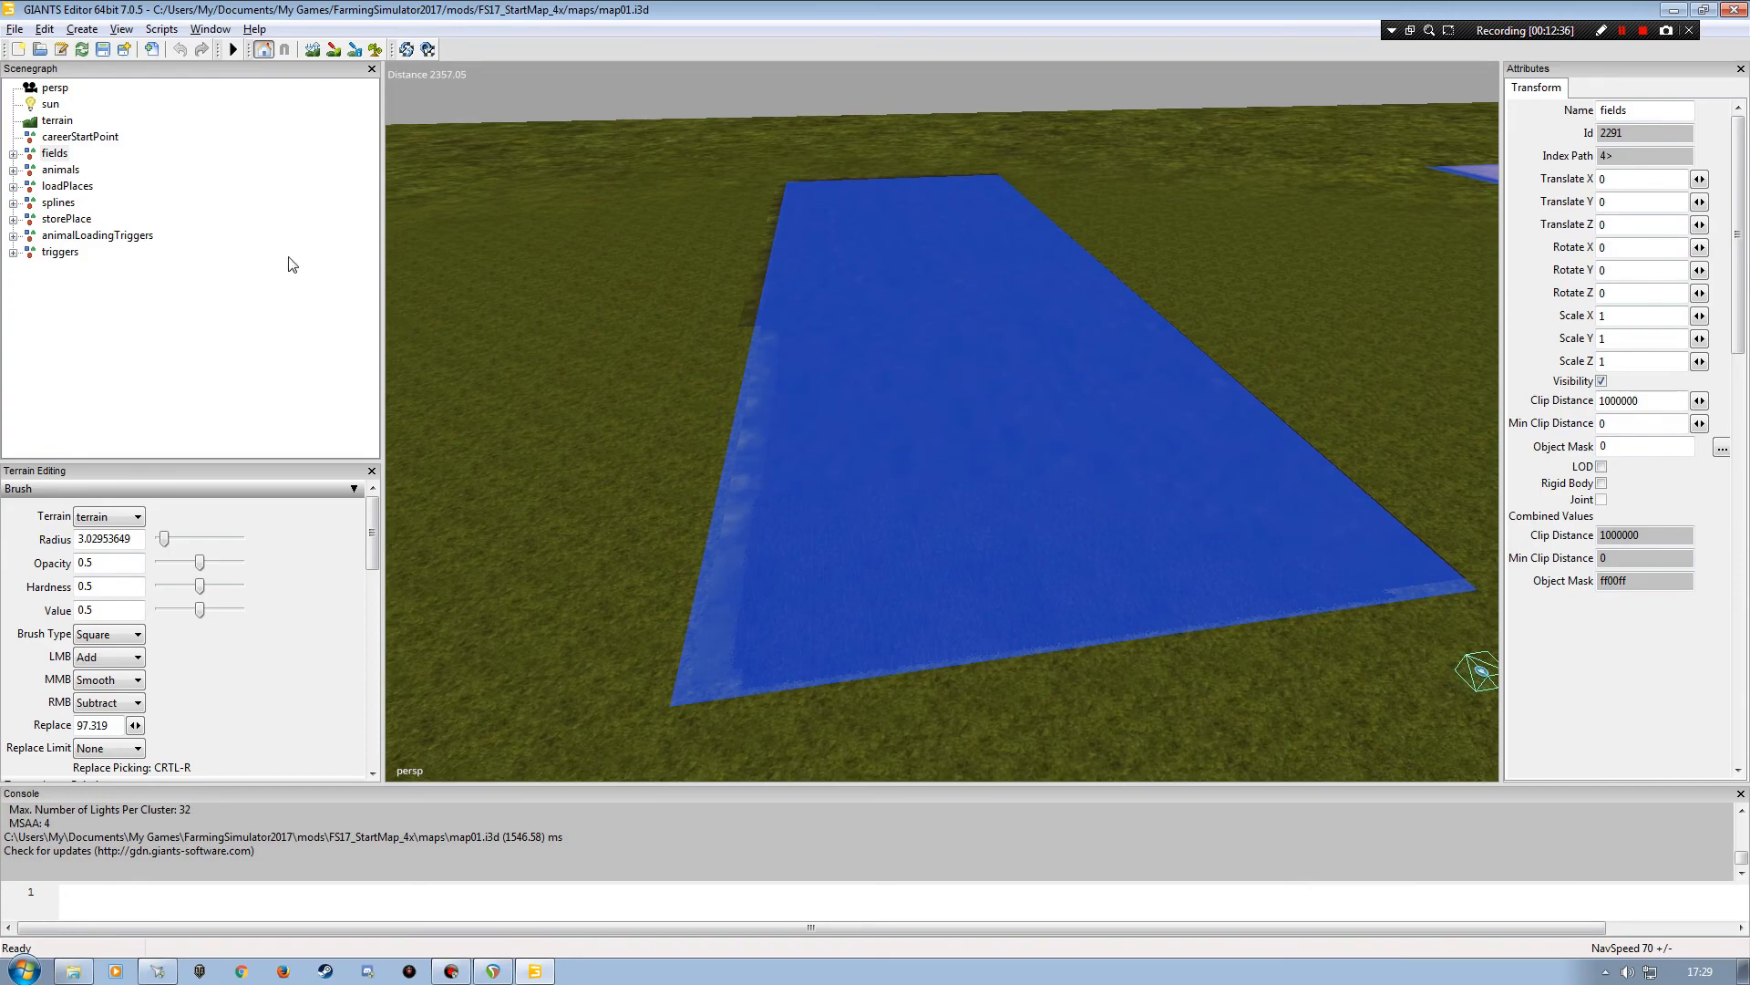
# - Turn the field area rendering back off with Toggle Render Field Areas
pyautogui.click(210, 28)
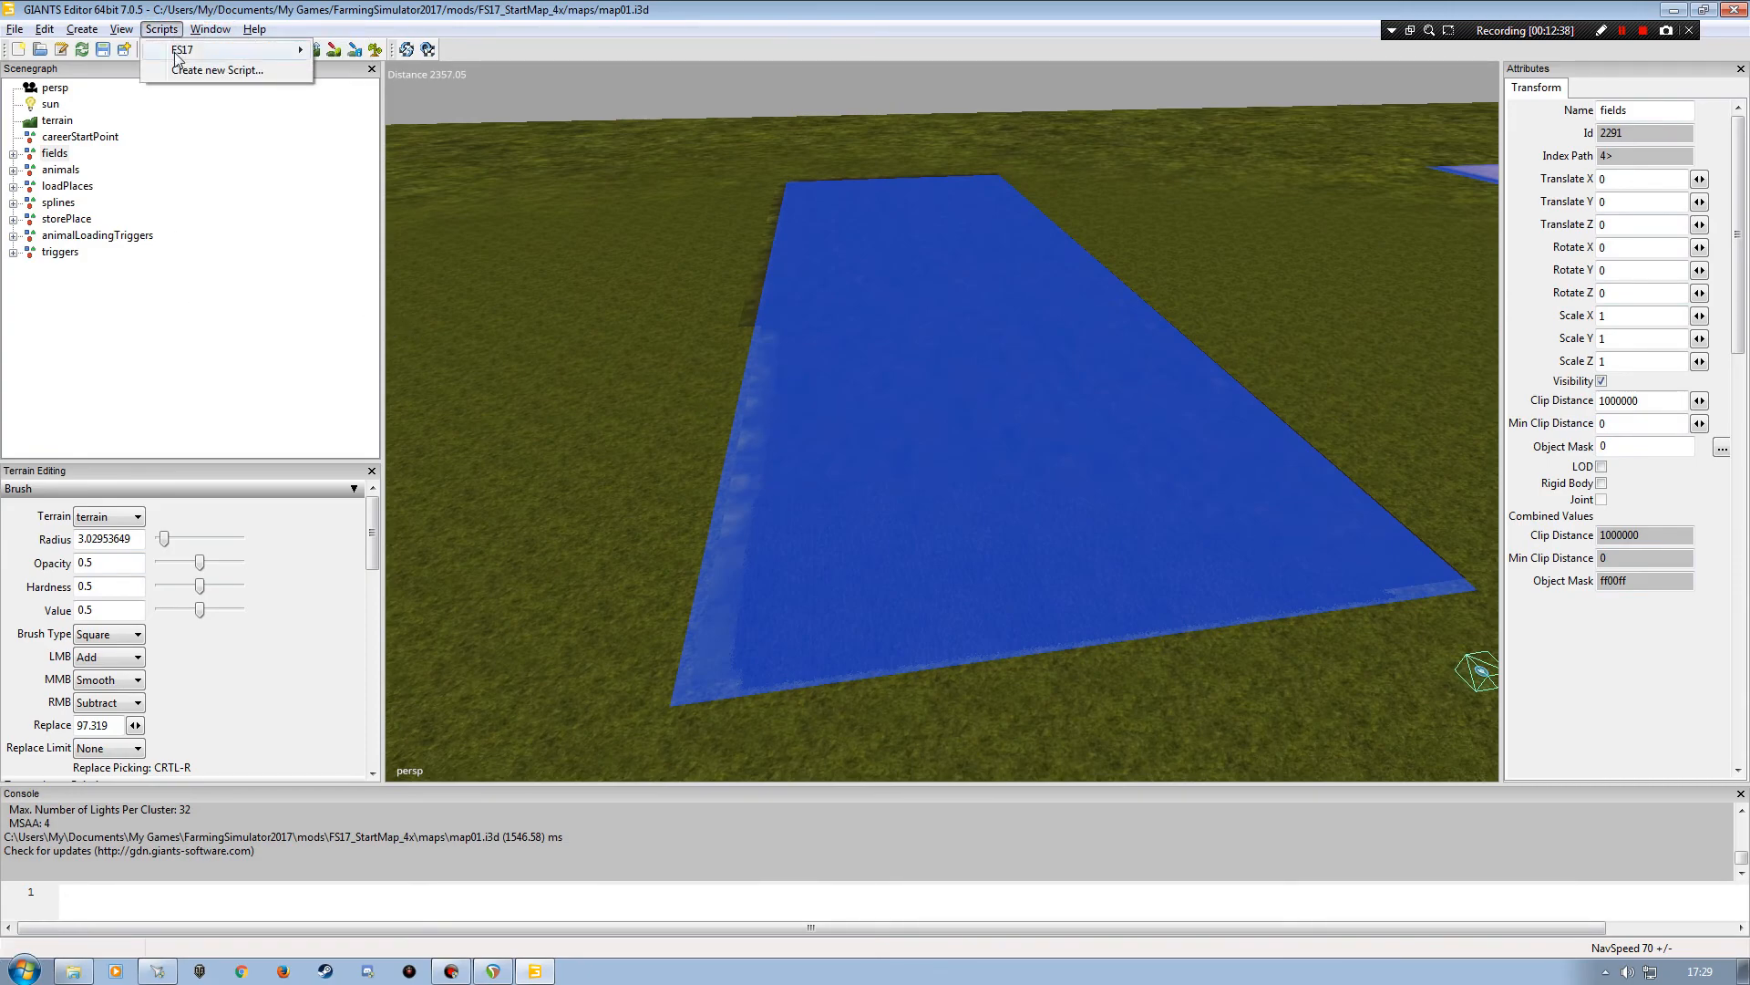
pyautogui.moveTo(178, 56)
pyautogui.moveTo(364, 50)
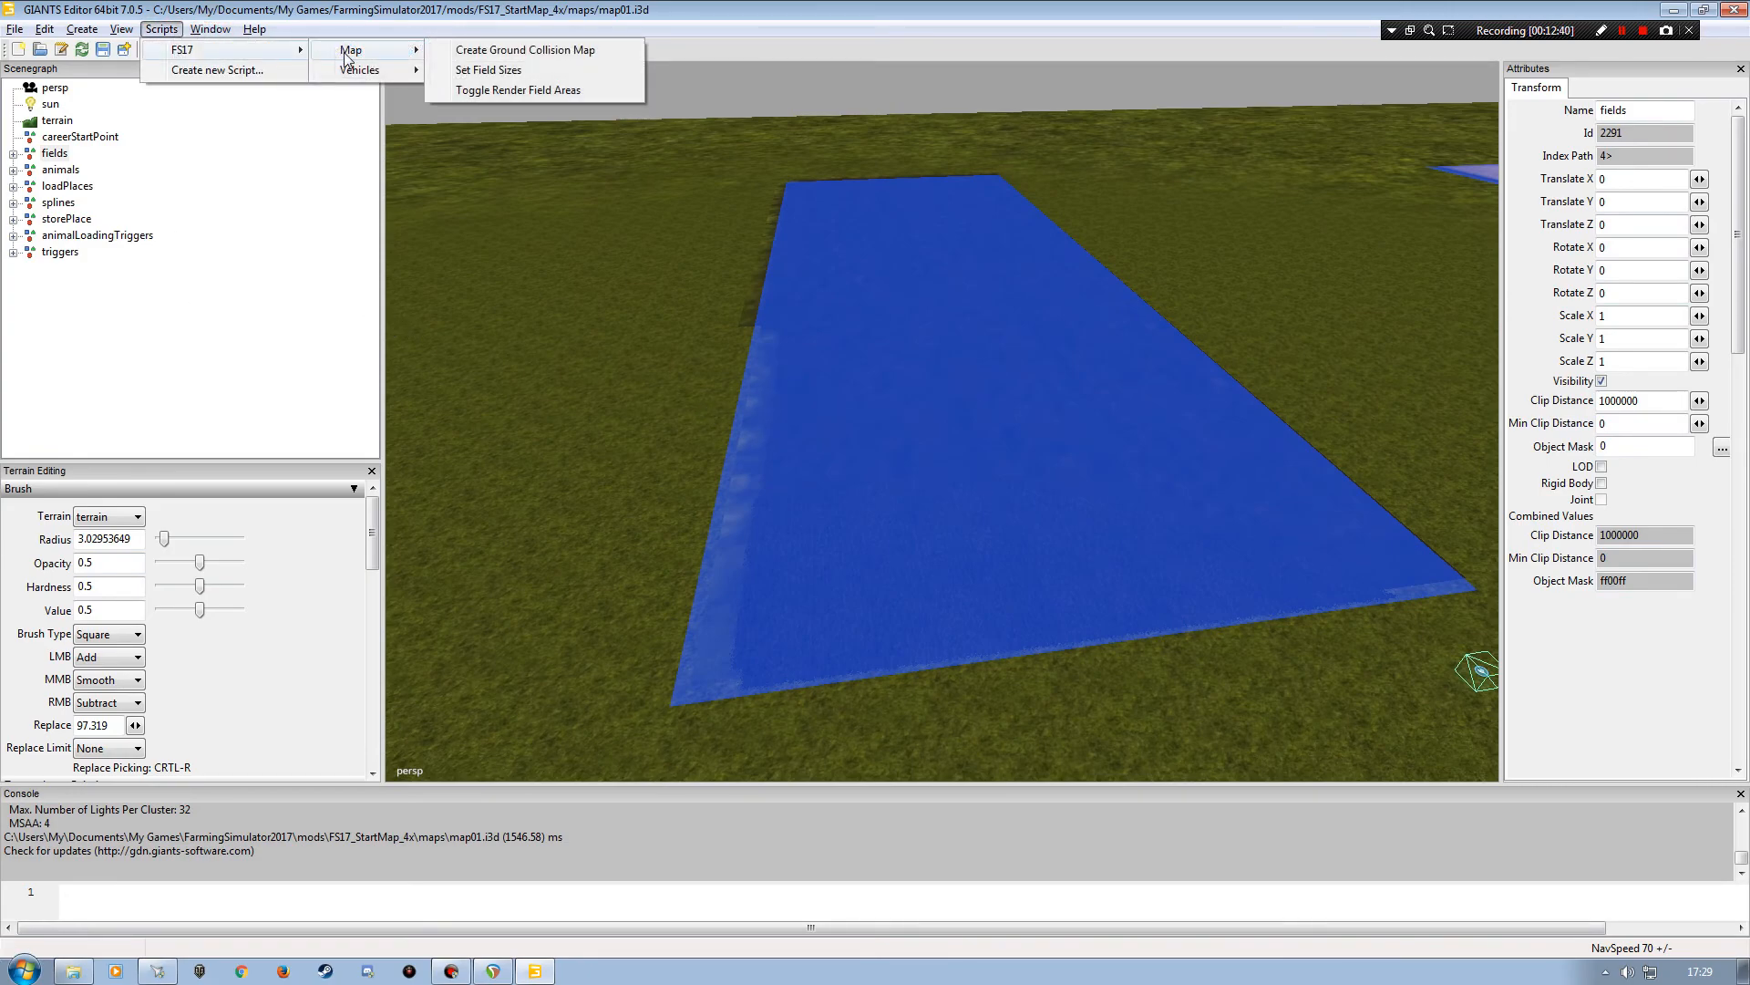
pyautogui.click(496, 91)
pyautogui.moveTo(857, 373)
pyautogui.keyDown('alt'); pyautogui.mouseDown()
pyautogui.moveTo(800, 374)
pyautogui.moveTo(859, 376)
pyautogui.mouseUp(); pyautogui.keyUp('alt')
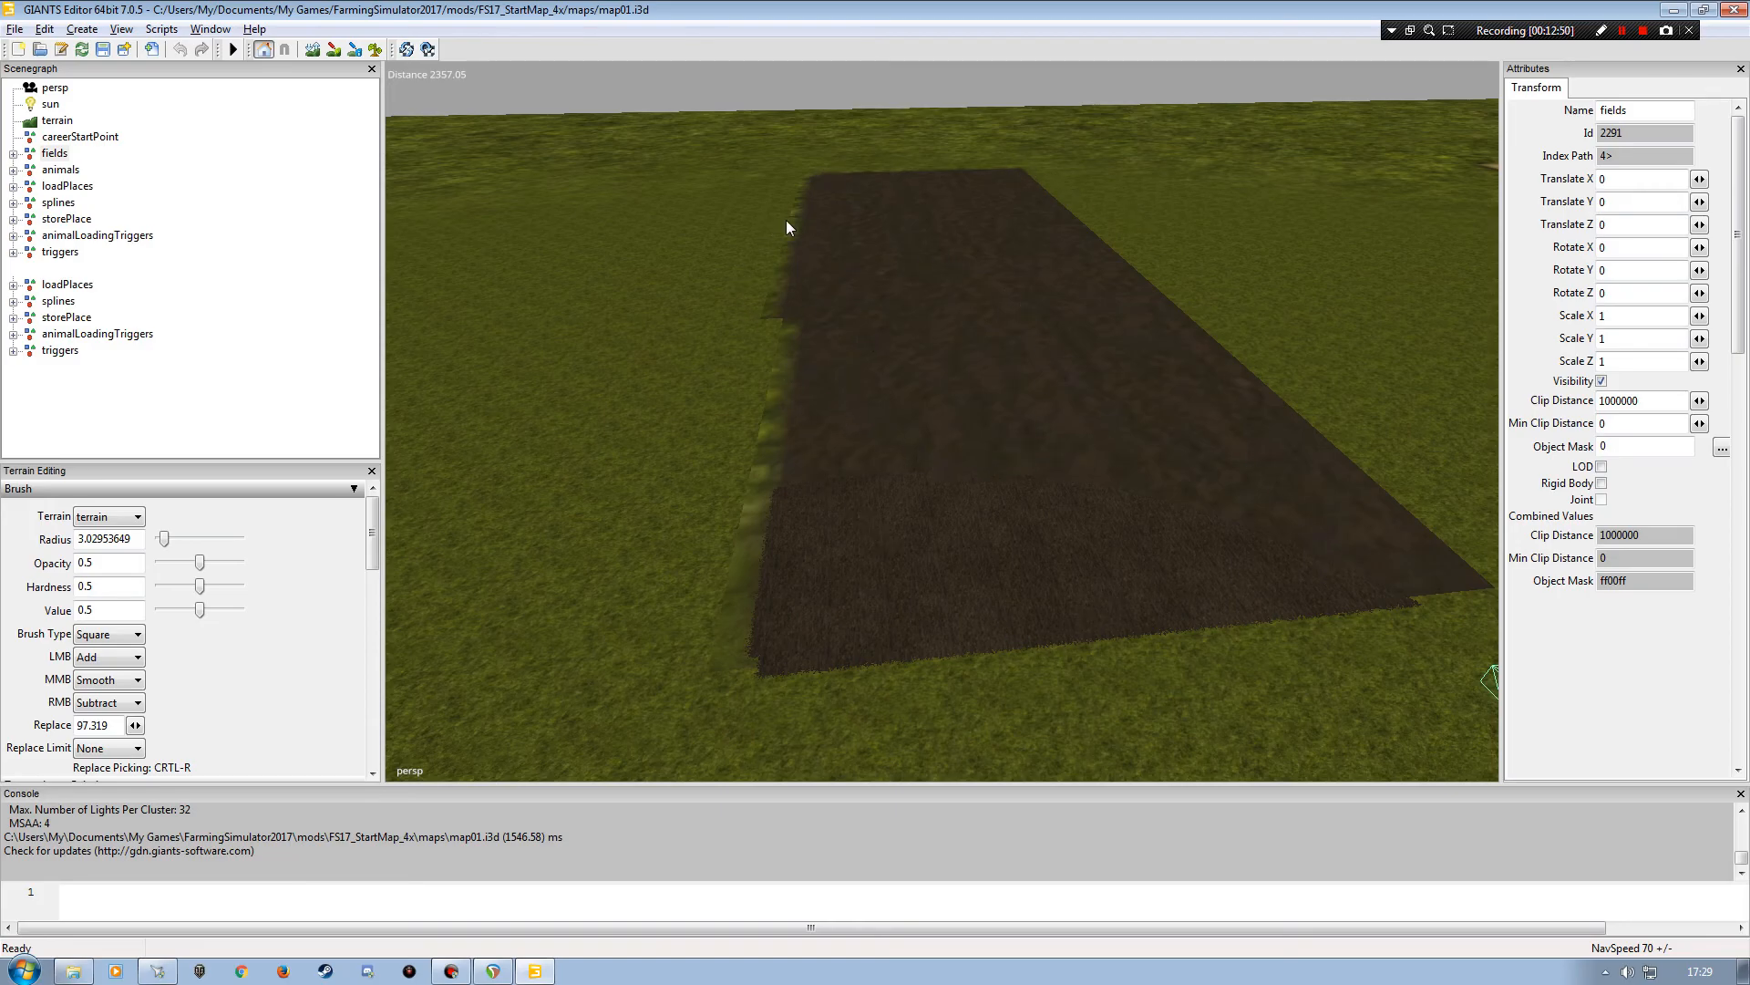
# - Examine the outline of the light-coloured field01 and compare it with the dark soil strip of field02
pyautogui.keyDown('alt'); pyautogui.moveTo(963, 482); pyautogui.dragTo(1190, 392); pyautogui.keyUp('alt')
pyautogui.keyDown('alt'); pyautogui.moveTo(1190, 392); pyautogui.dragTo(1202, 584, button='right'); pyautogui.keyUp('alt')
pyautogui.keyDown('alt'); pyautogui.moveTo(1140, 381); pyautogui.dragTo(866, 370); pyautogui.keyUp('alt')
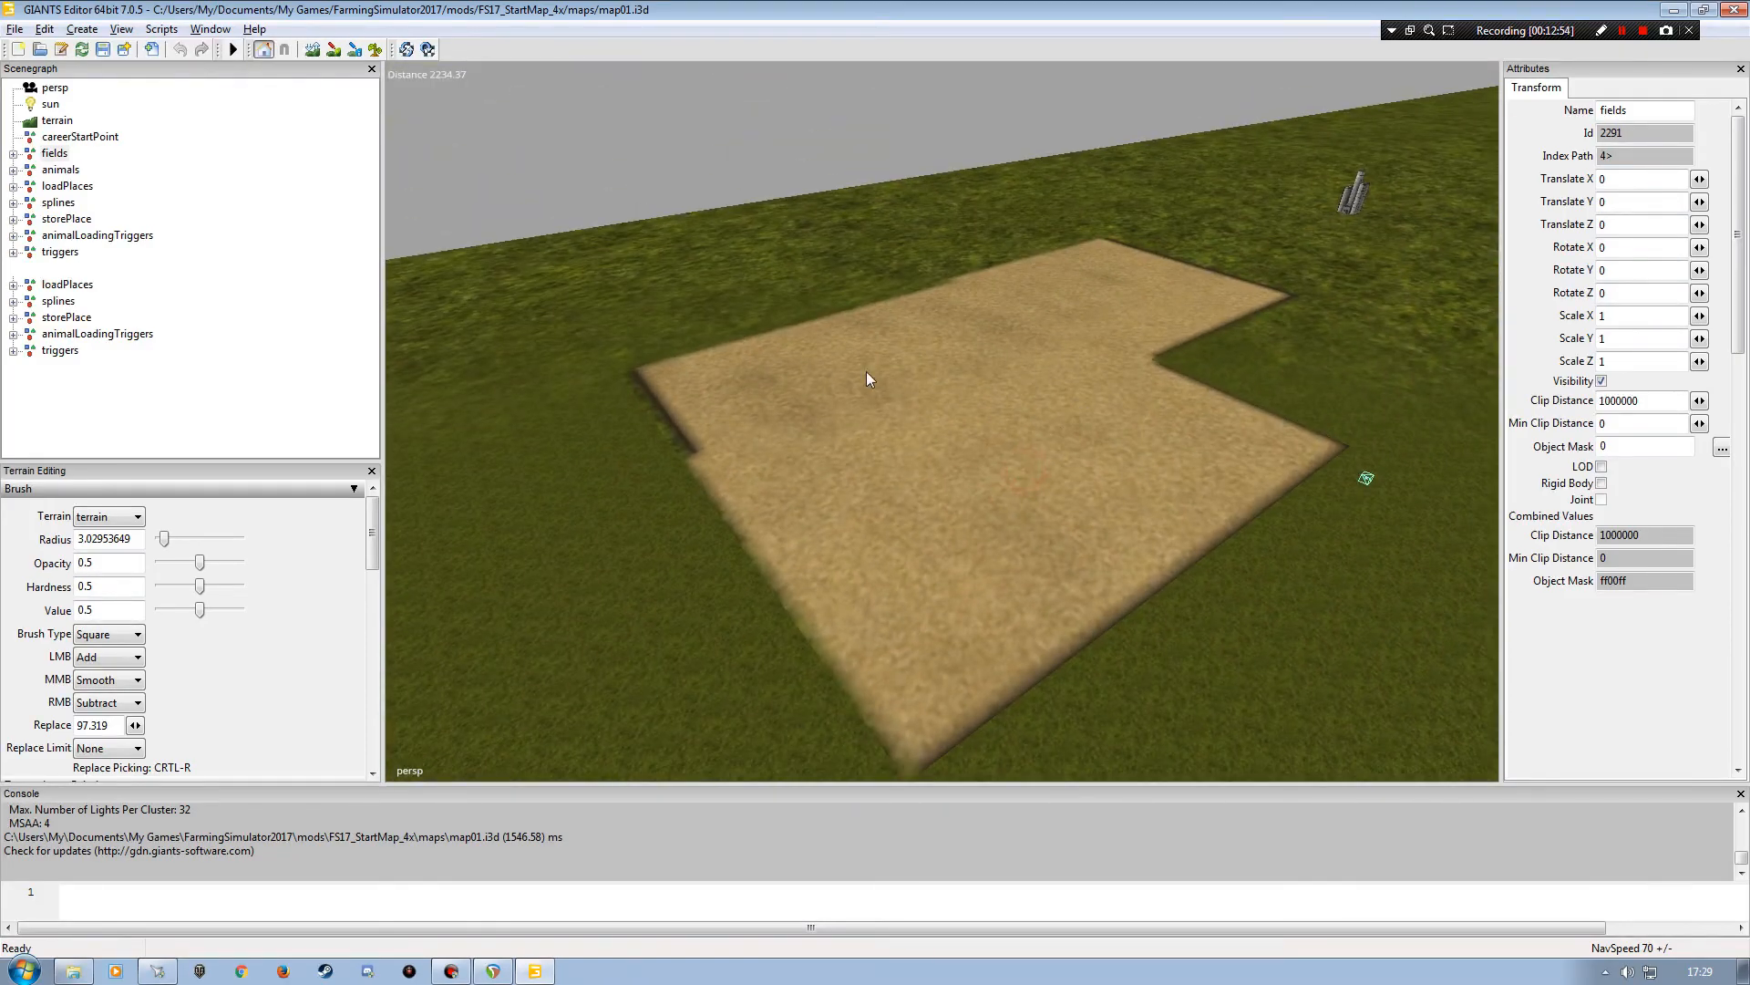
pyautogui.keyDown('alt'); pyautogui.moveTo(898, 547); pyautogui.dragTo(1130, 224); pyautogui.keyUp('alt')
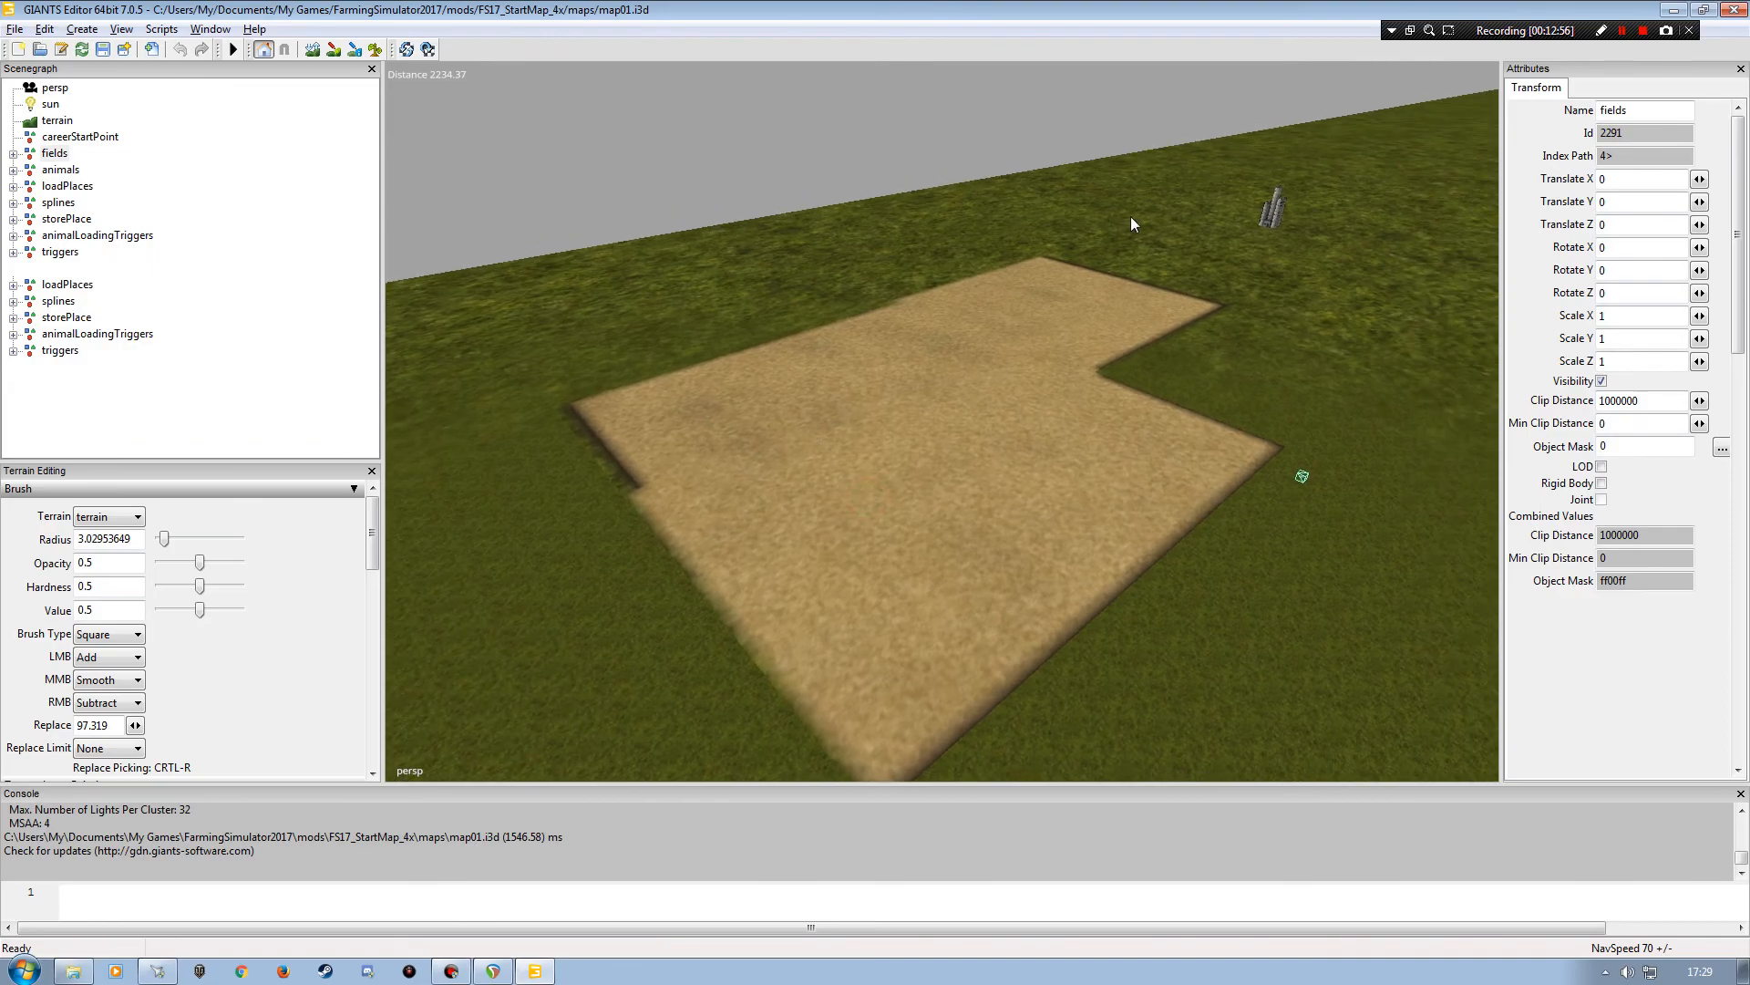
pyautogui.keyDown('alt'); pyautogui.moveTo(1145, 449); pyautogui.dragTo(1025, 497, button='right'); pyautogui.keyUp('alt')
pyautogui.keyDown('alt'); pyautogui.moveTo(1025, 498); pyautogui.dragTo(1003, 538); pyautogui.keyUp('alt')
pyautogui.keyDown('alt'); pyautogui.moveTo(904, 561); pyautogui.dragTo(946, 418, button='right'); pyautogui.keyUp('alt')
pyautogui.keyDown('alt'); pyautogui.moveTo(891, 528); pyautogui.dragTo(1094, 536); pyautogui.keyUp('alt')
pyautogui.keyDown('alt'); pyautogui.moveTo(1093, 536); pyautogui.dragTo(999, 556, button='right'); pyautogui.keyUp('alt')
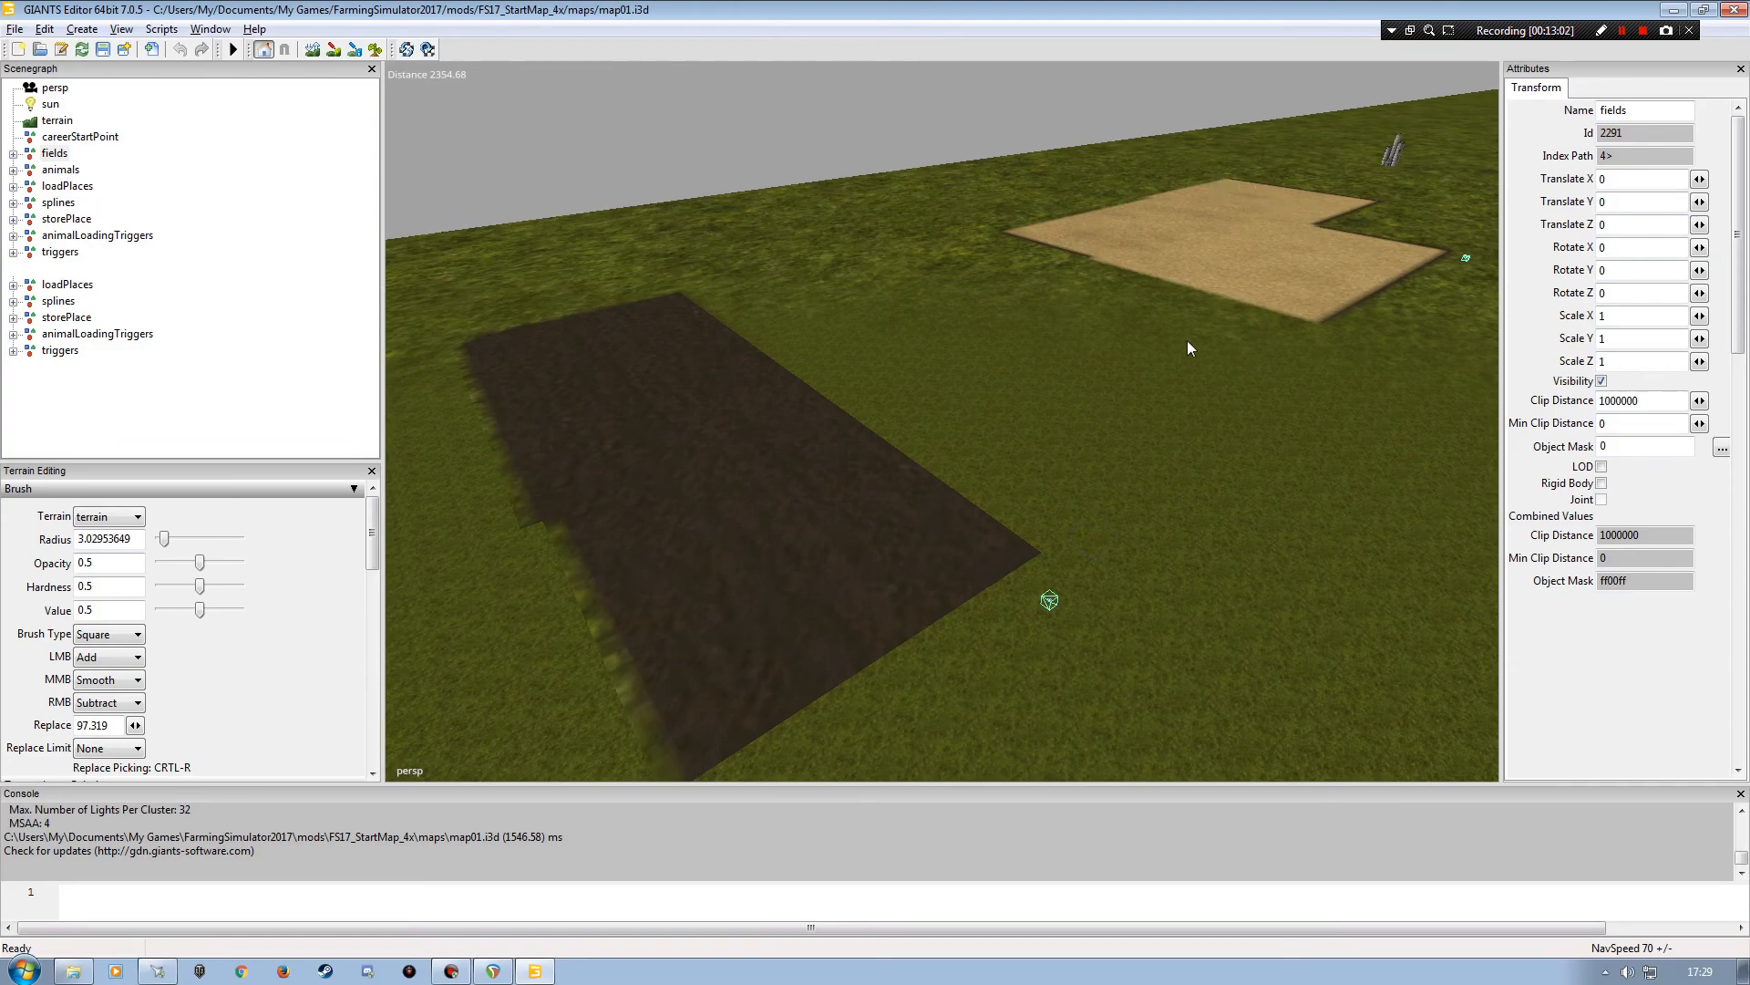
# - Check field01's fieldDimensions by going through its corner nodes corner01_1 to corner04_1, then collapse field01 again
pyautogui.click(13, 153)
pyautogui.click(30, 170)
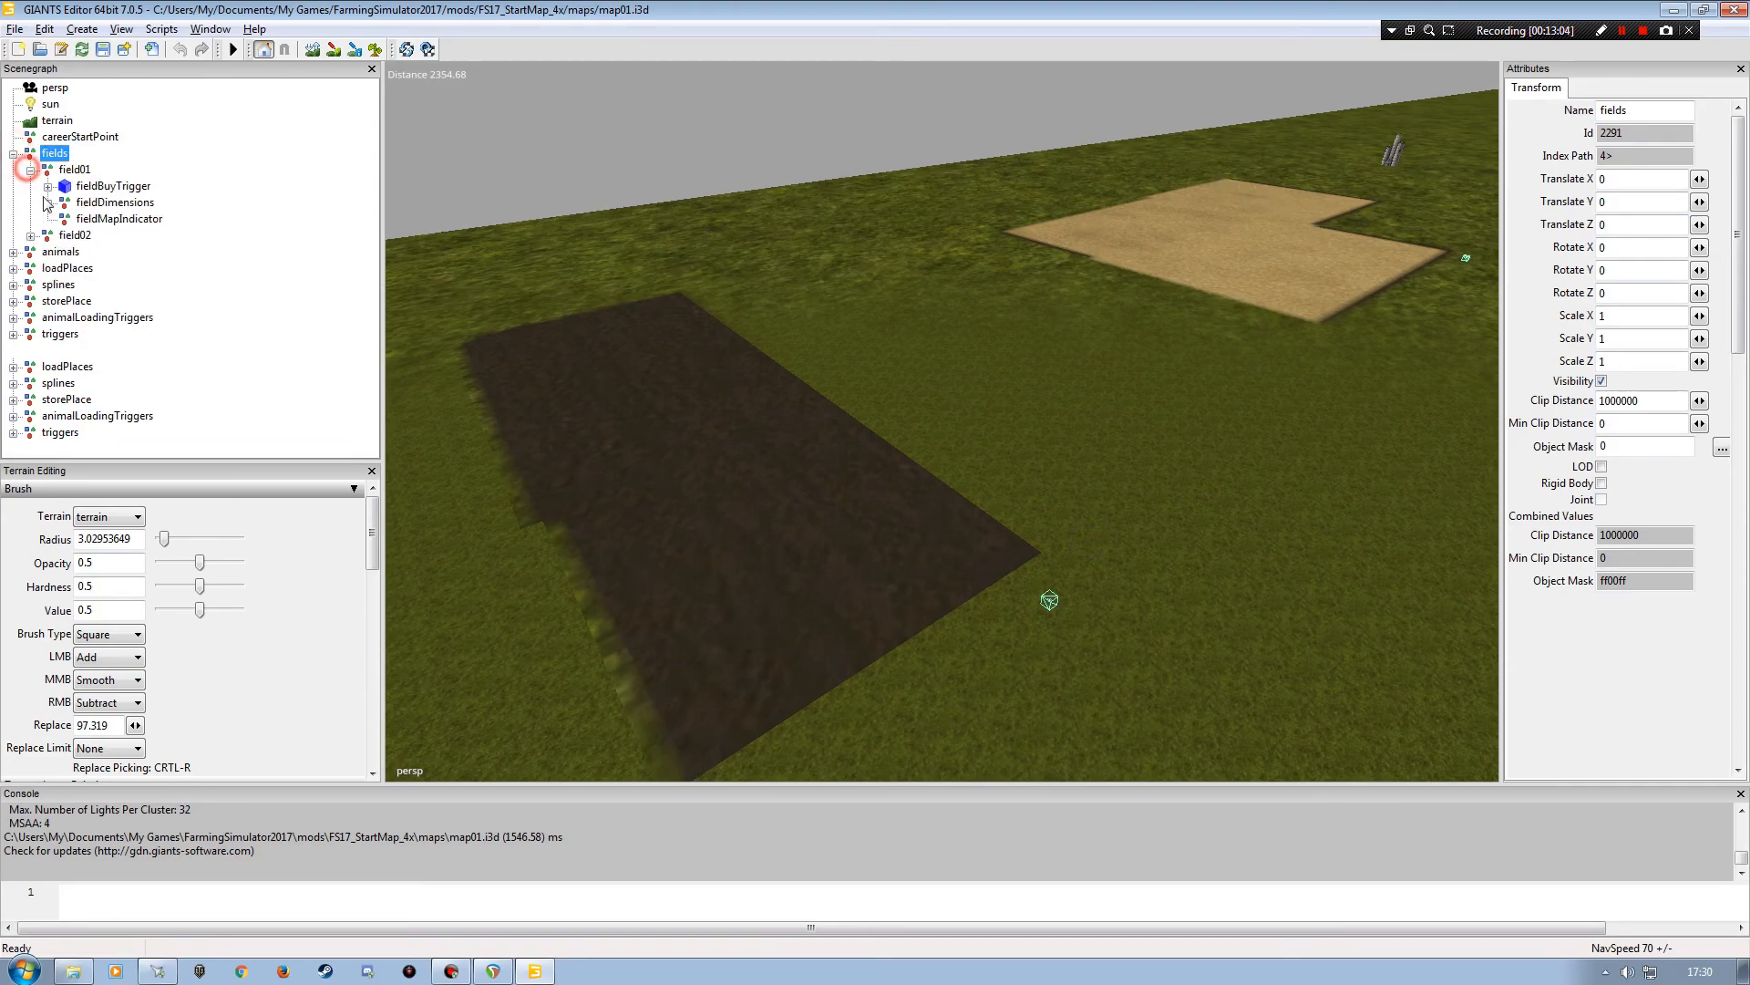
pyautogui.click(48, 203)
pyautogui.click(108, 224)
pyautogui.click(109, 235)
pyautogui.click(113, 252)
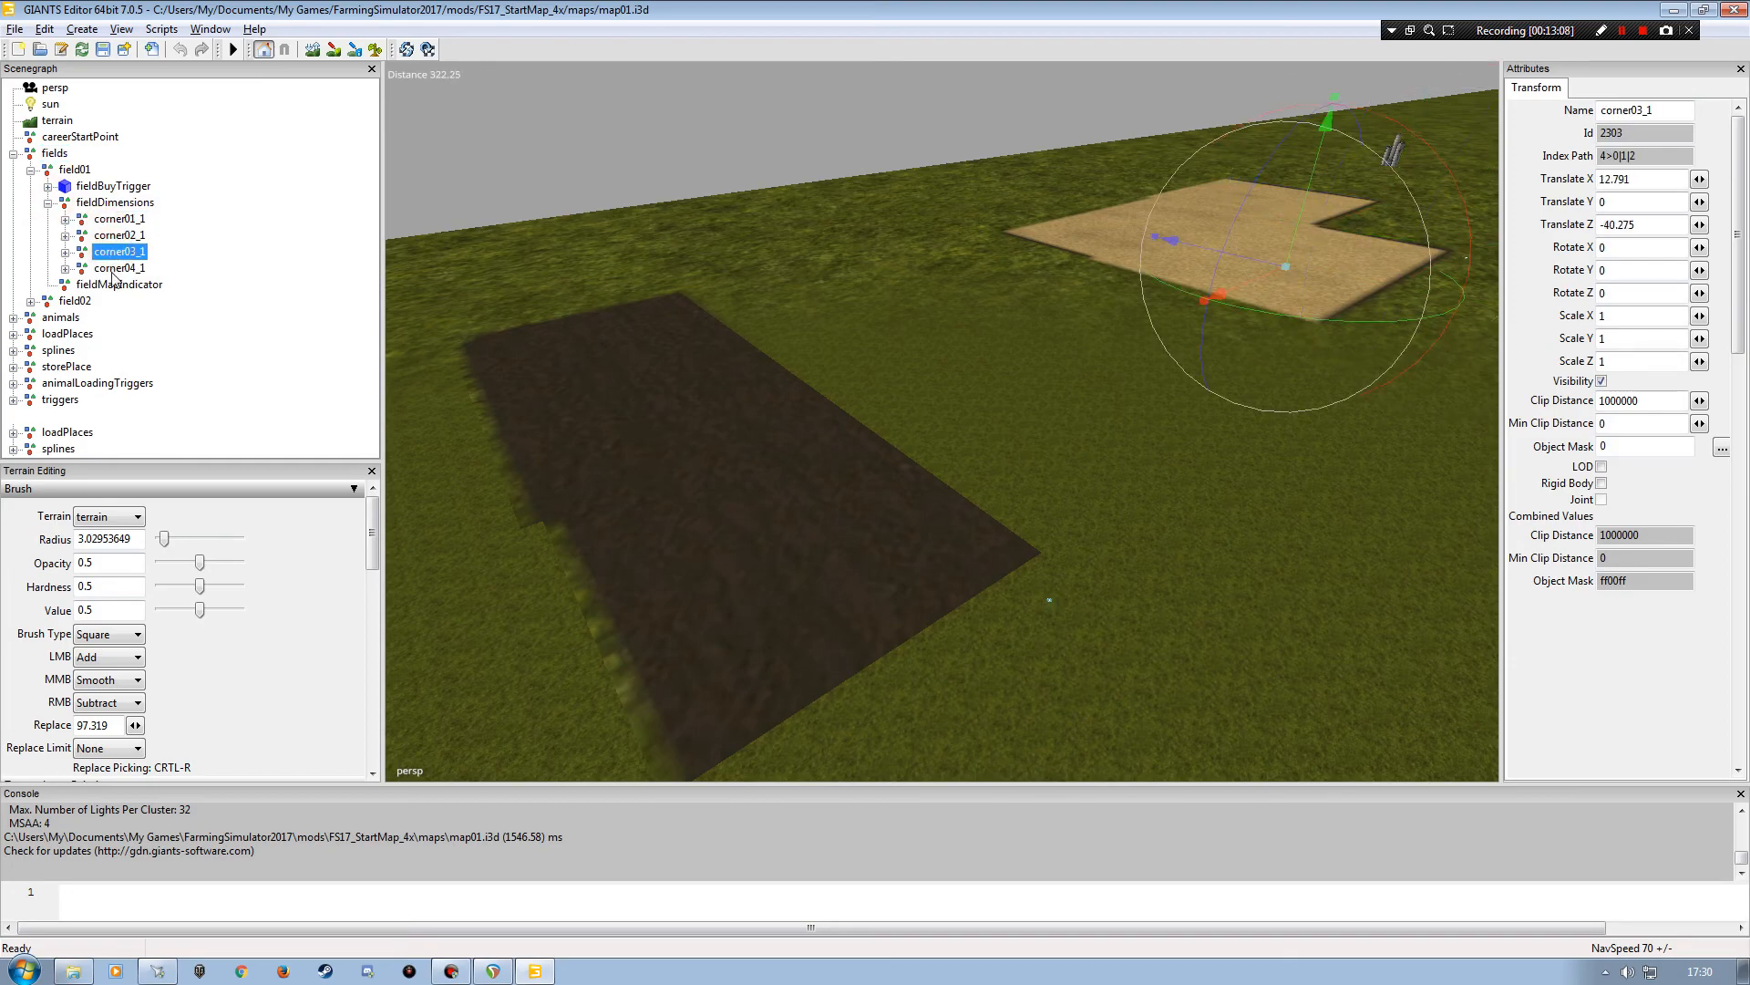
pyautogui.click(115, 269)
pyautogui.click(48, 203)
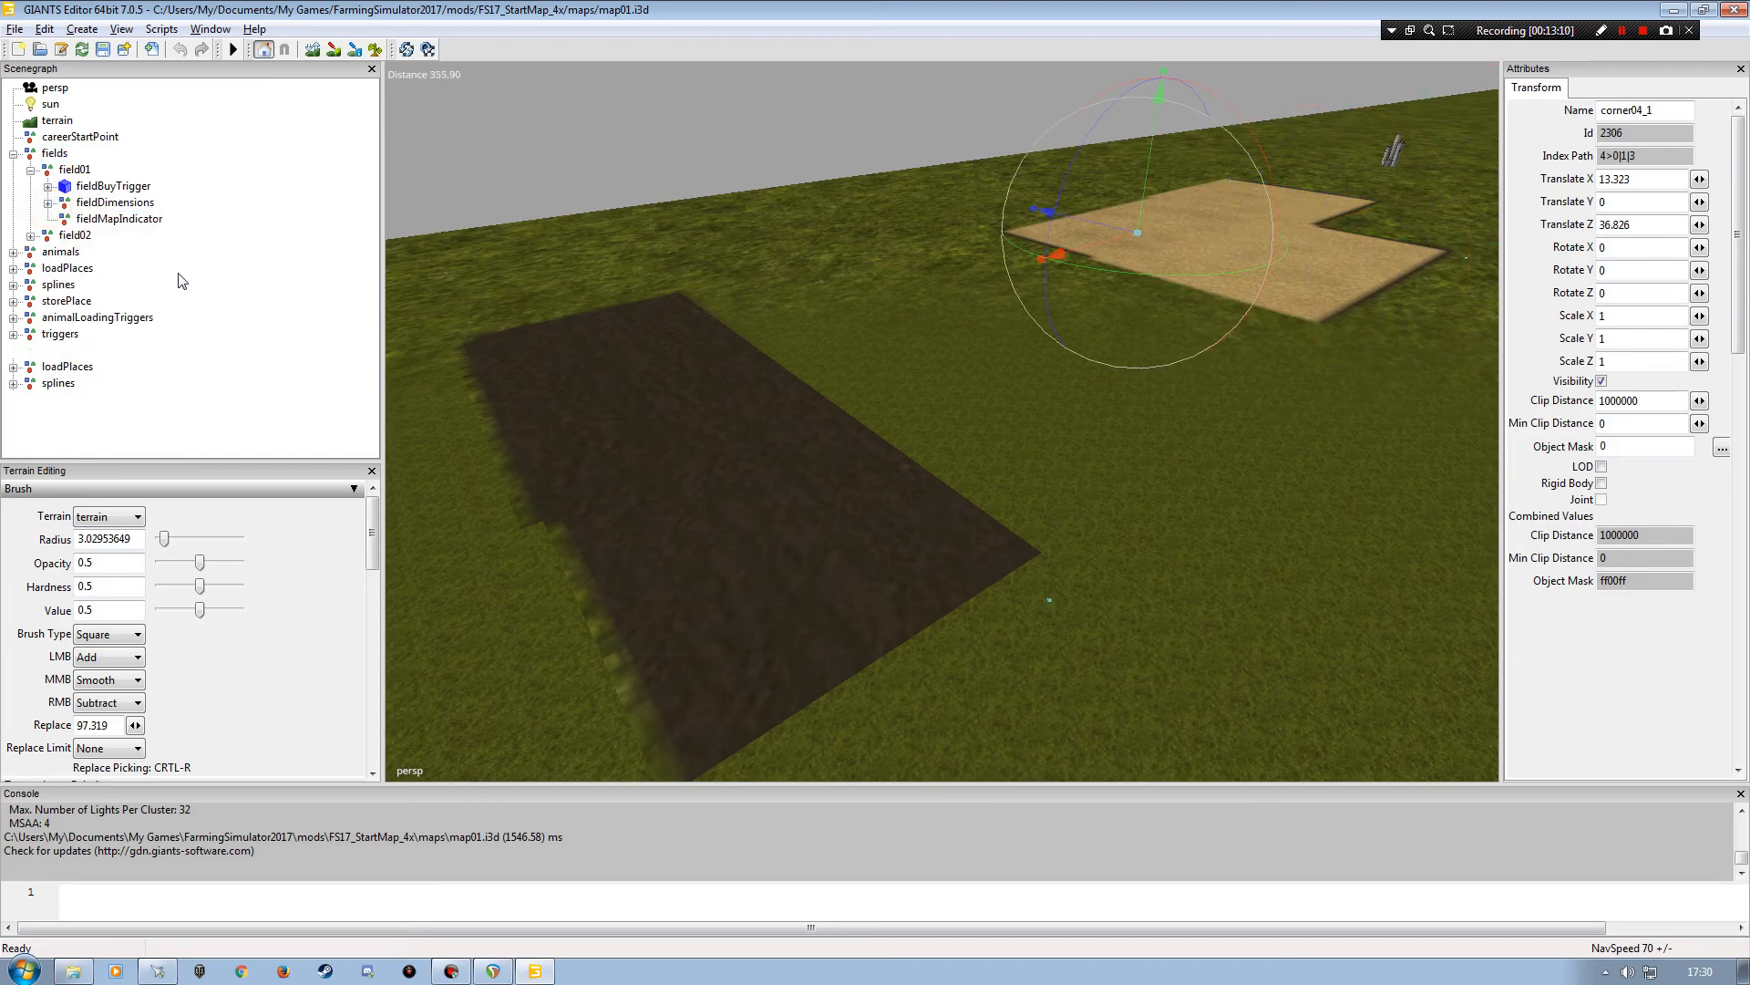
pyautogui.click(31, 170)
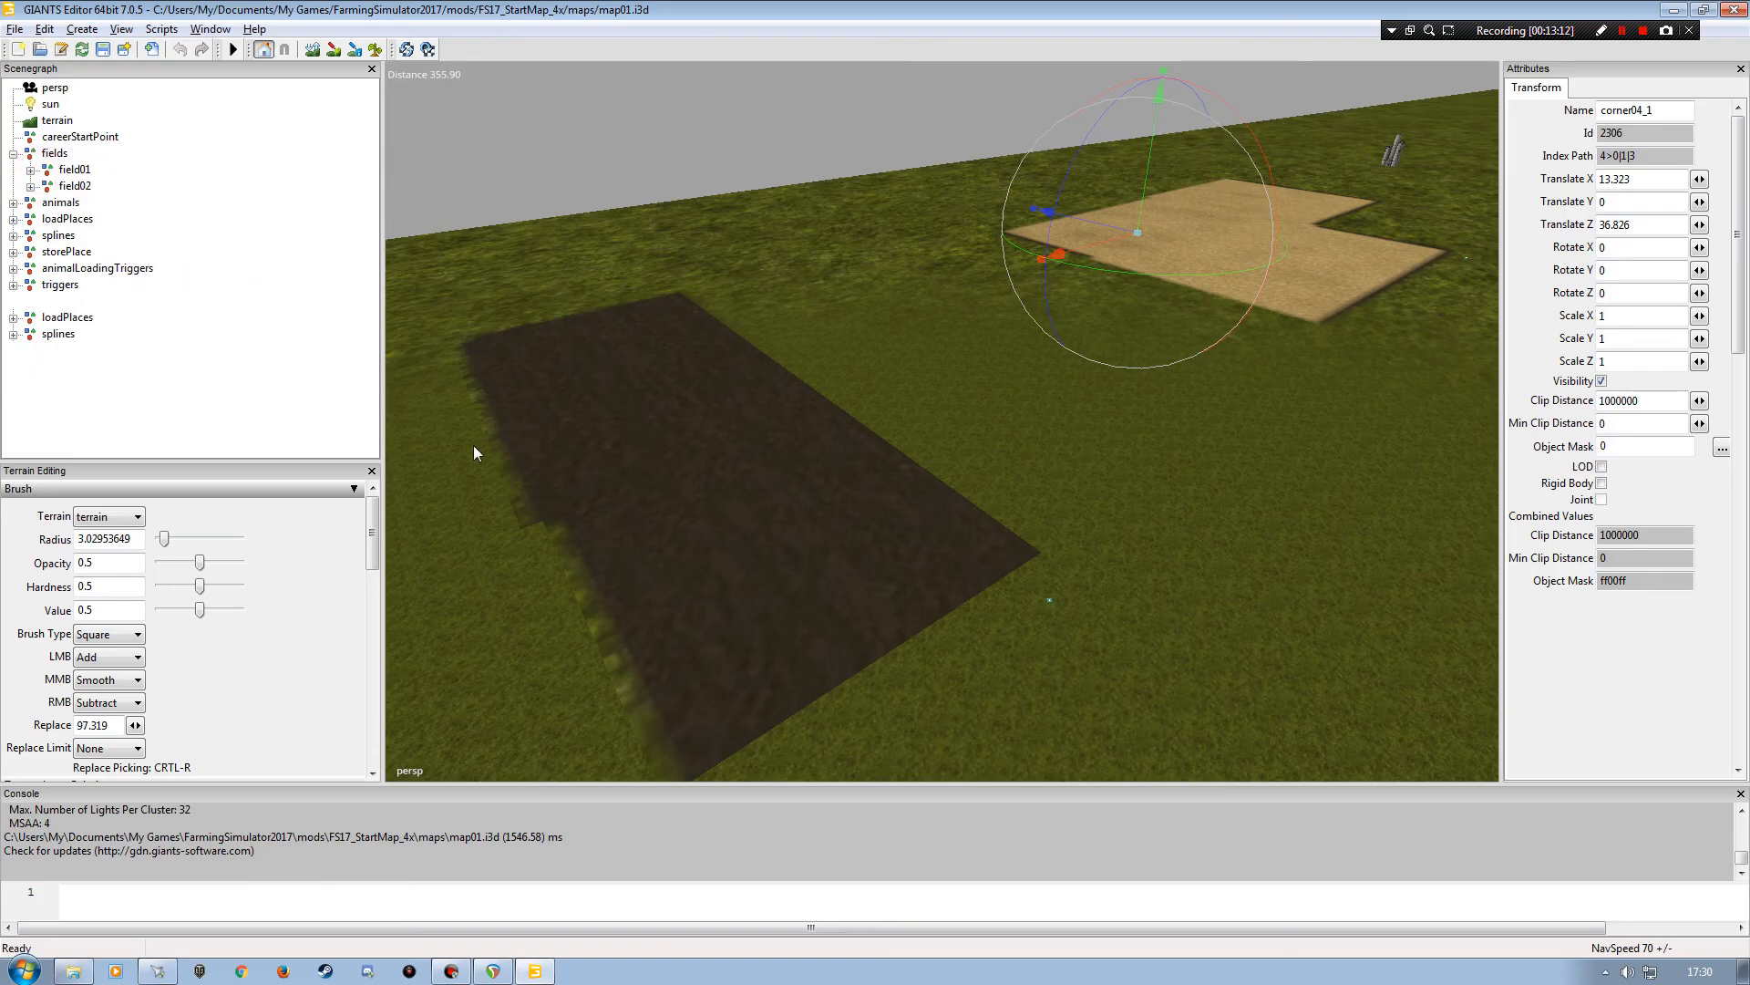
# - Clear the selection and look over field02's soil strip along its long side and near end
pyautogui.click(201, 352)
pyautogui.moveTo(764, 452)
pyautogui.keyDown('alt'); pyautogui.mouseDown()
pyautogui.moveTo(719, 469)
pyautogui.moveTo(801, 470)
pyautogui.moveTo(743, 476)
pyautogui.mouseUp(); pyautogui.keyUp('alt')
pyautogui.keyDown('alt'); pyautogui.moveTo(825, 496); pyautogui.dragTo(866, 518); pyautogui.keyUp('alt')
pyautogui.keyDown('alt'); pyautogui.moveTo(867, 520); pyautogui.dragTo(913, 396, button='right'); pyautogui.keyUp('alt')
pyautogui.keyDown('alt'); pyautogui.moveTo(914, 396); pyautogui.dragTo(825, 386); pyautogui.keyUp('alt')
pyautogui.keyDown('alt'); pyautogui.moveTo(828, 387); pyautogui.dragTo(731, 402, button='right'); pyautogui.keyUp('alt')
pyautogui.keyDown('alt'); pyautogui.moveTo(762, 411); pyautogui.dragTo(769, 412); pyautogui.keyUp('alt')
pyautogui.moveTo(831, 476)
pyautogui.keyDown('alt'); pyautogui.mouseDown()
pyautogui.moveTo(765, 431)
pyautogui.moveTo(833, 445)
pyautogui.mouseUp(); pyautogui.keyUp('alt')
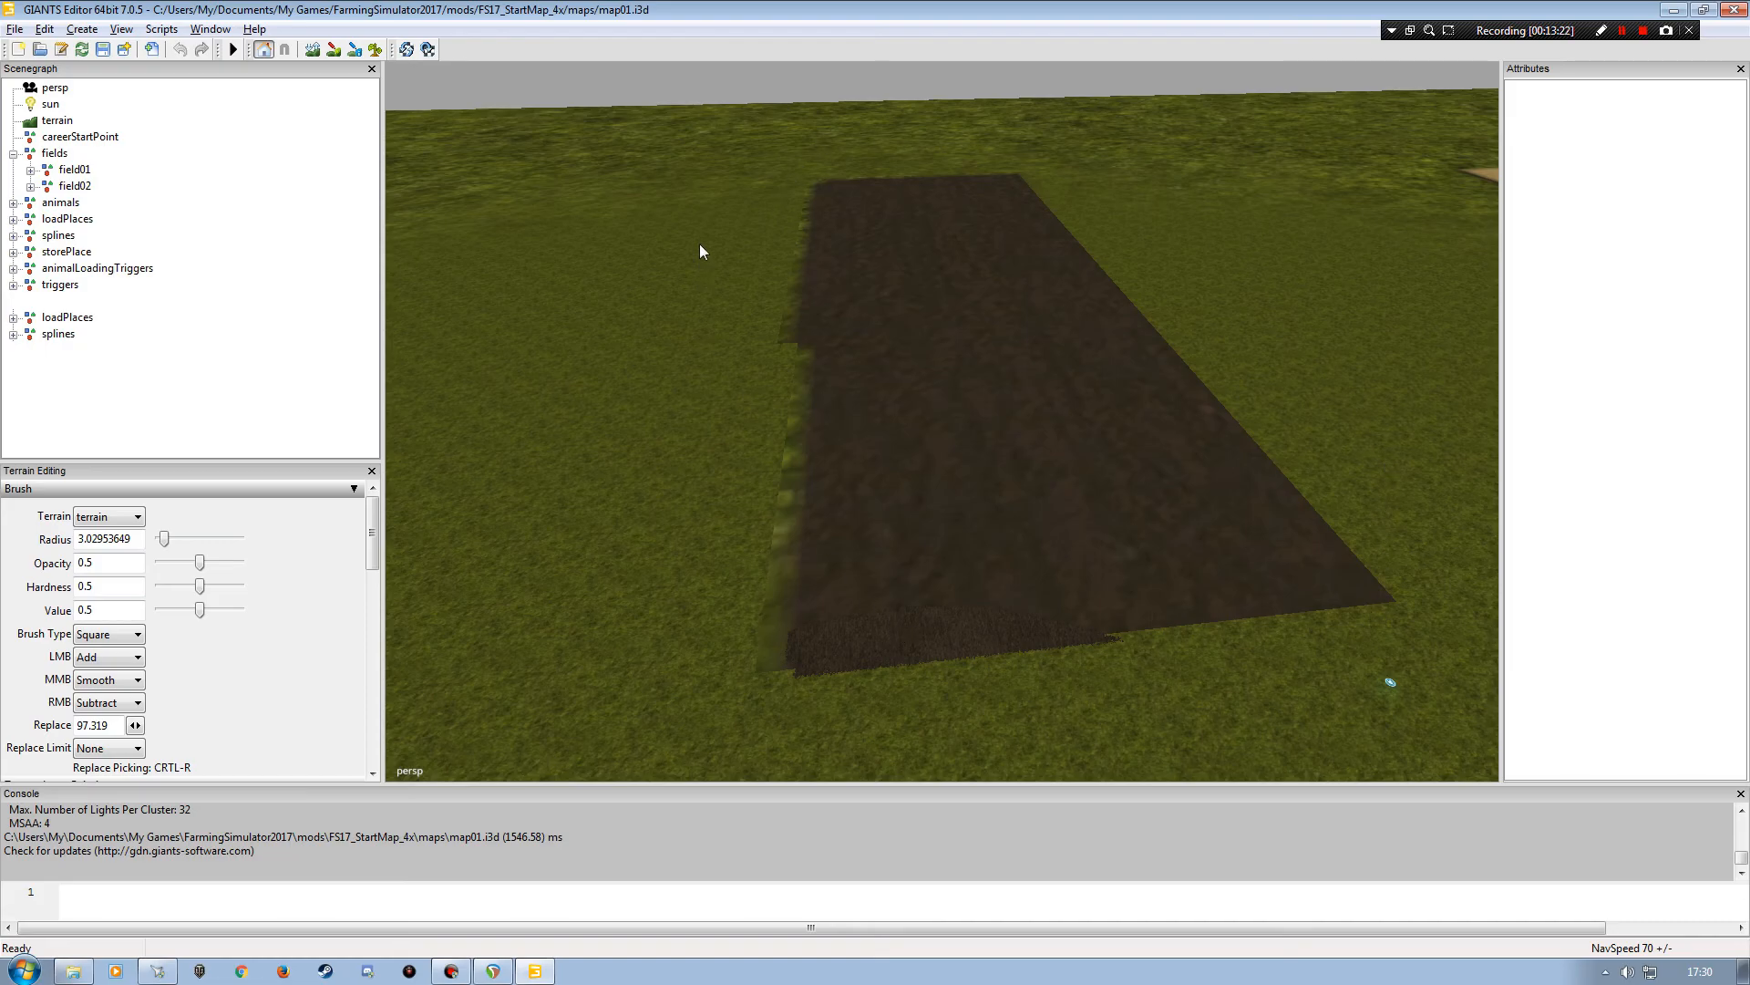
pyautogui.keyDown('alt'); pyautogui.moveTo(1047, 470); pyautogui.dragTo(1096, 463); pyautogui.keyUp('alt')
pyautogui.keyDown('alt'); pyautogui.moveTo(1097, 462); pyautogui.dragTo(1020, 462, button='right'); pyautogui.keyUp('alt')
pyautogui.keyDown('alt'); pyautogui.moveTo(1020, 462); pyautogui.dragTo(965, 427); pyautogui.keyUp('alt')
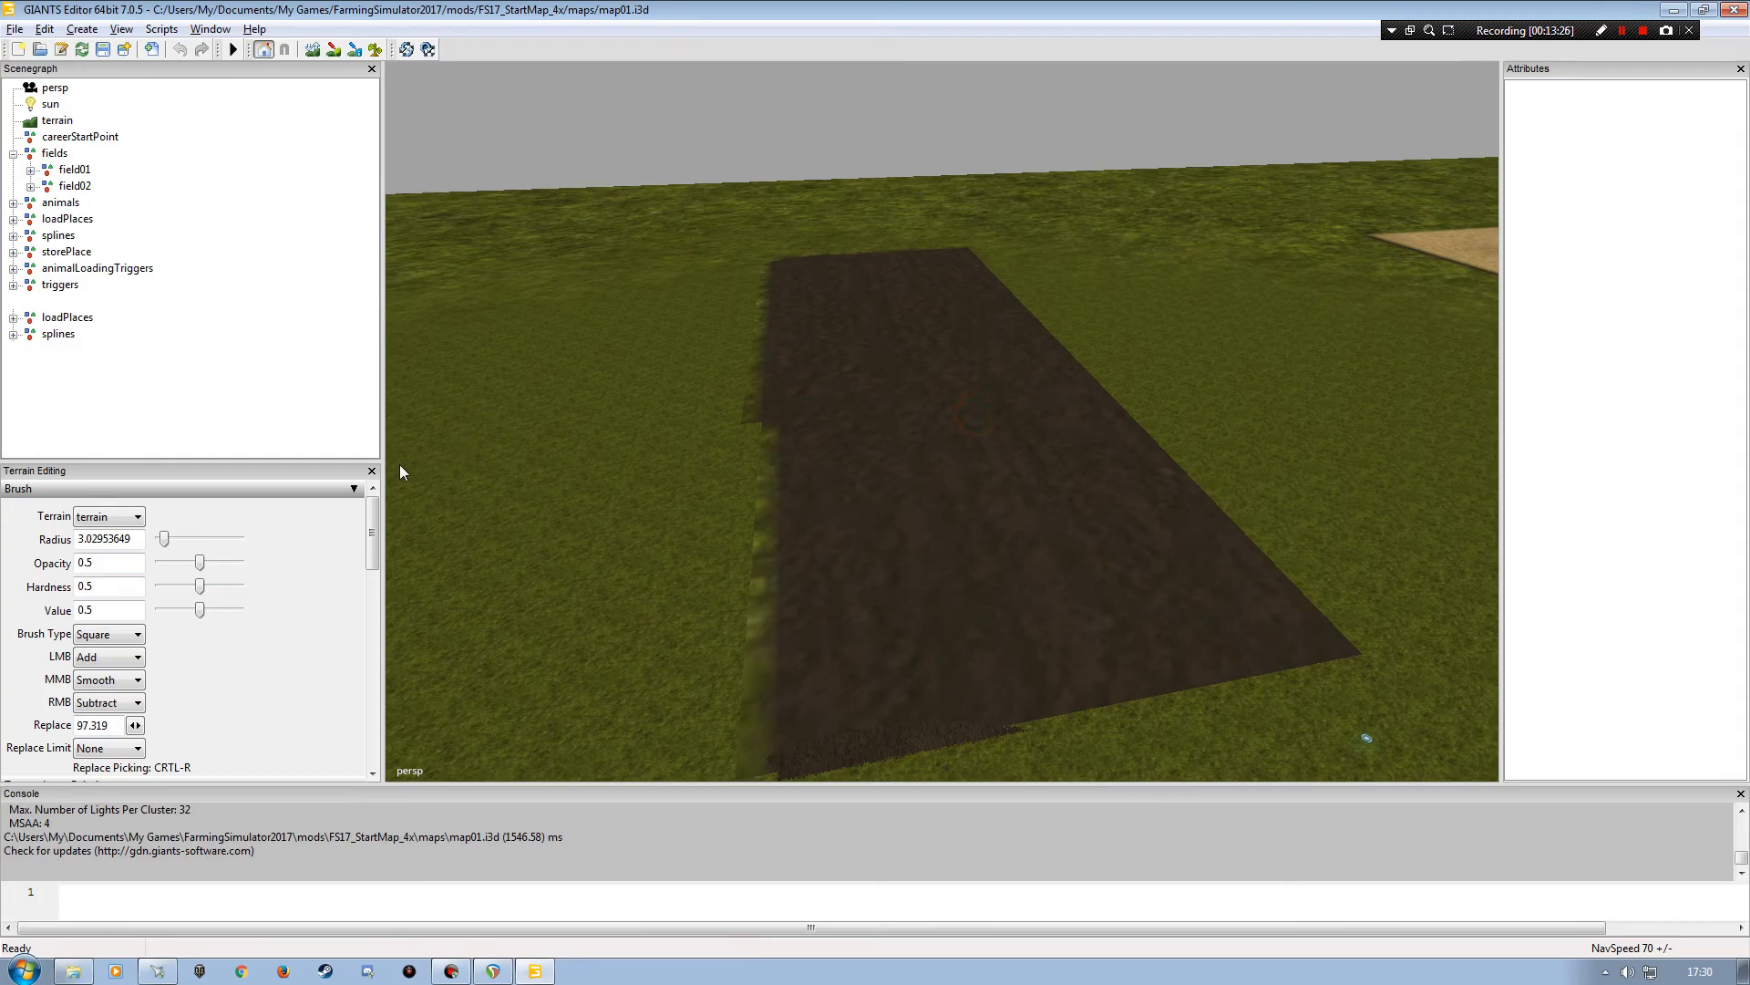
# - Close the terrain editing settings and display the user attributes of field02
pyautogui.click(371, 471)
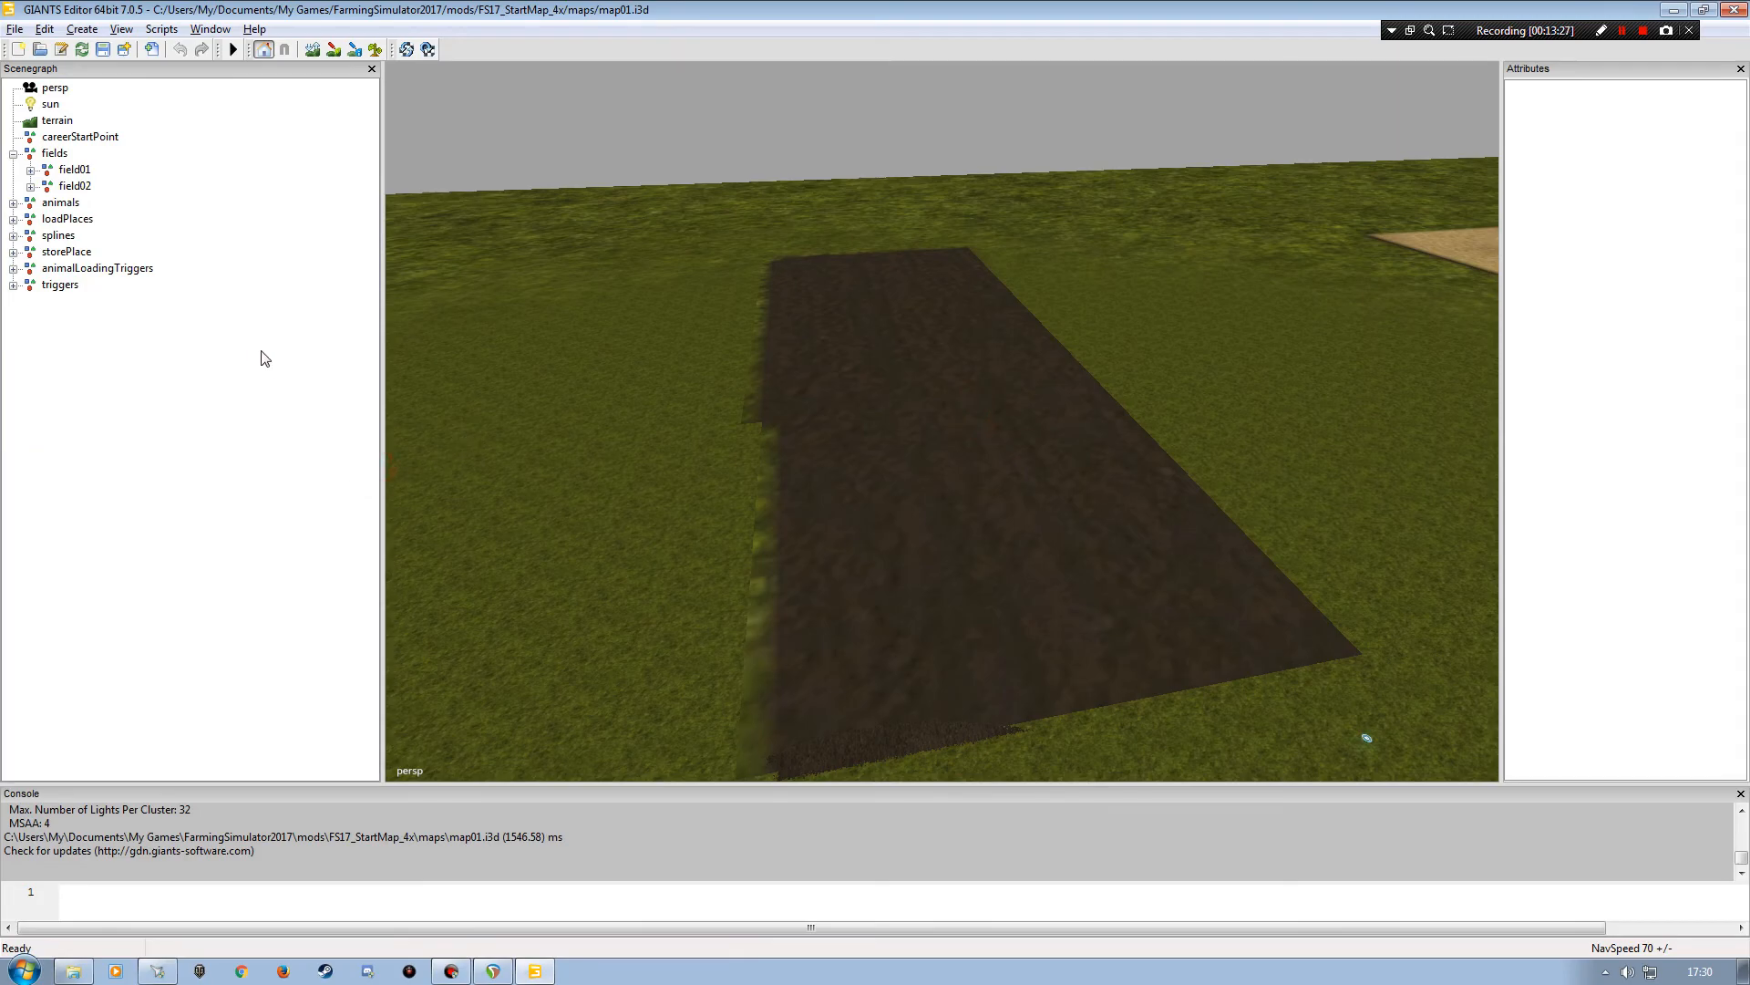
pyautogui.click(202, 33)
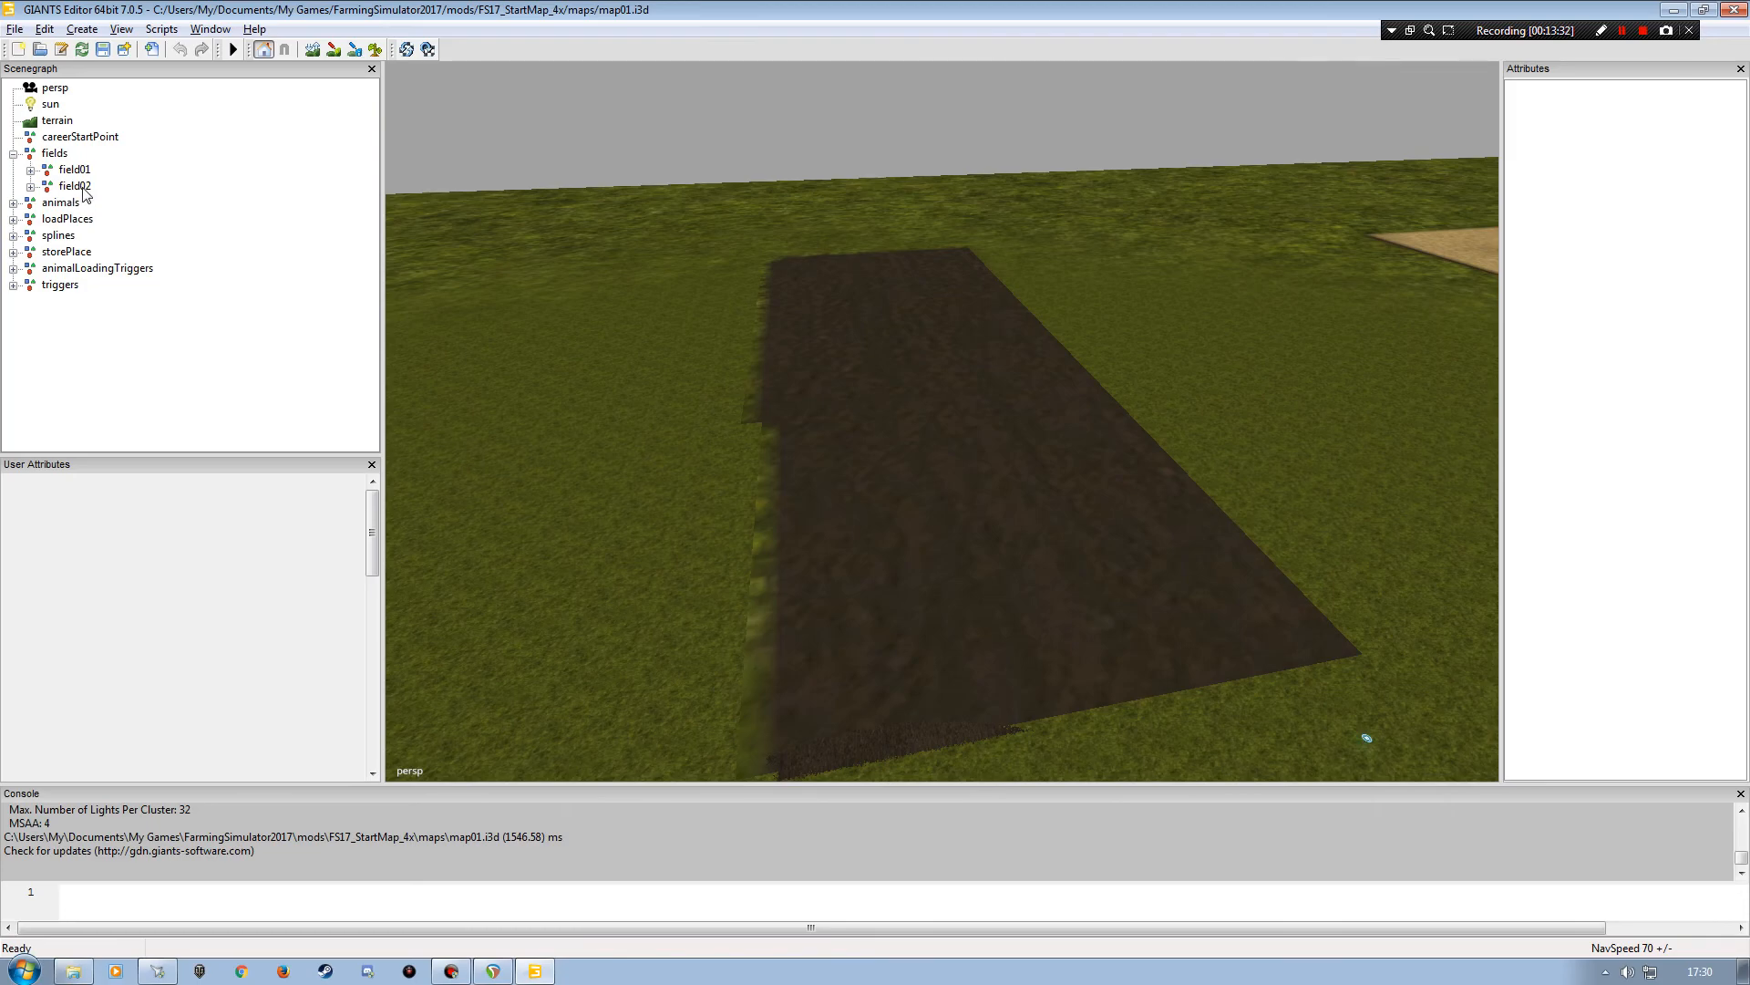
pyautogui.click(75, 186)
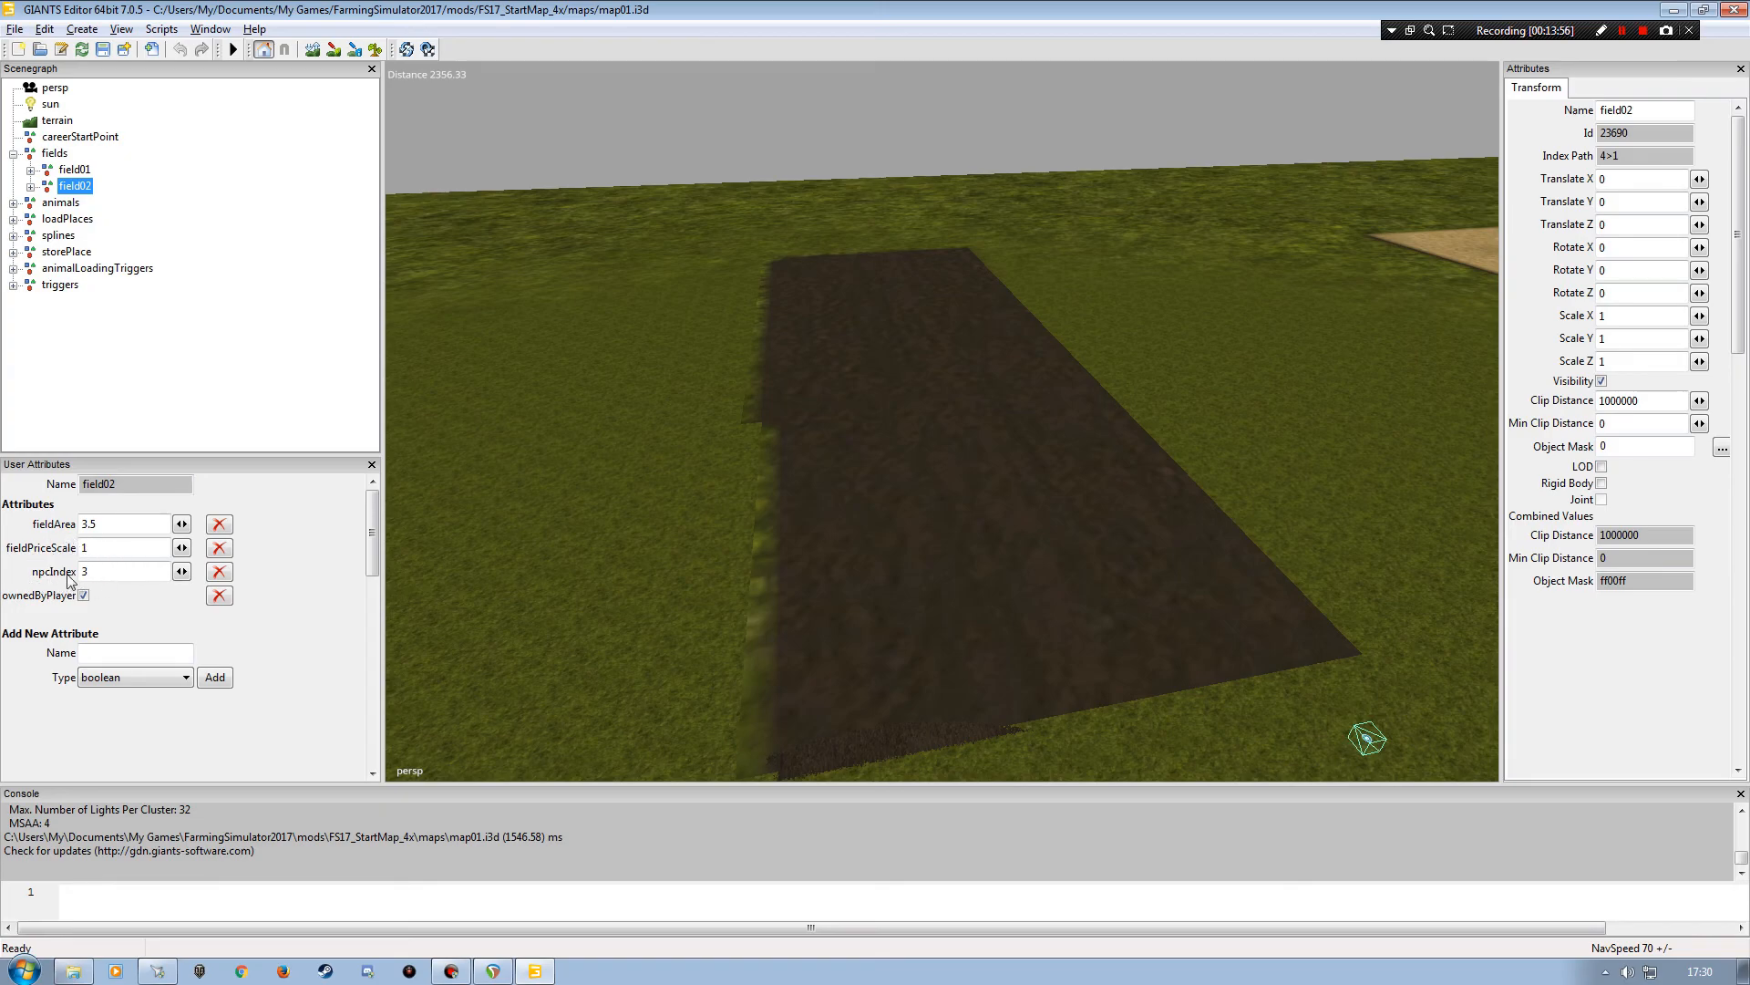
# - Set field02's npcIndex to 1 and turn off its ownedByPlayer attribute
pyautogui.moveTo(567, 644); pyautogui.dragTo(1072, 297)
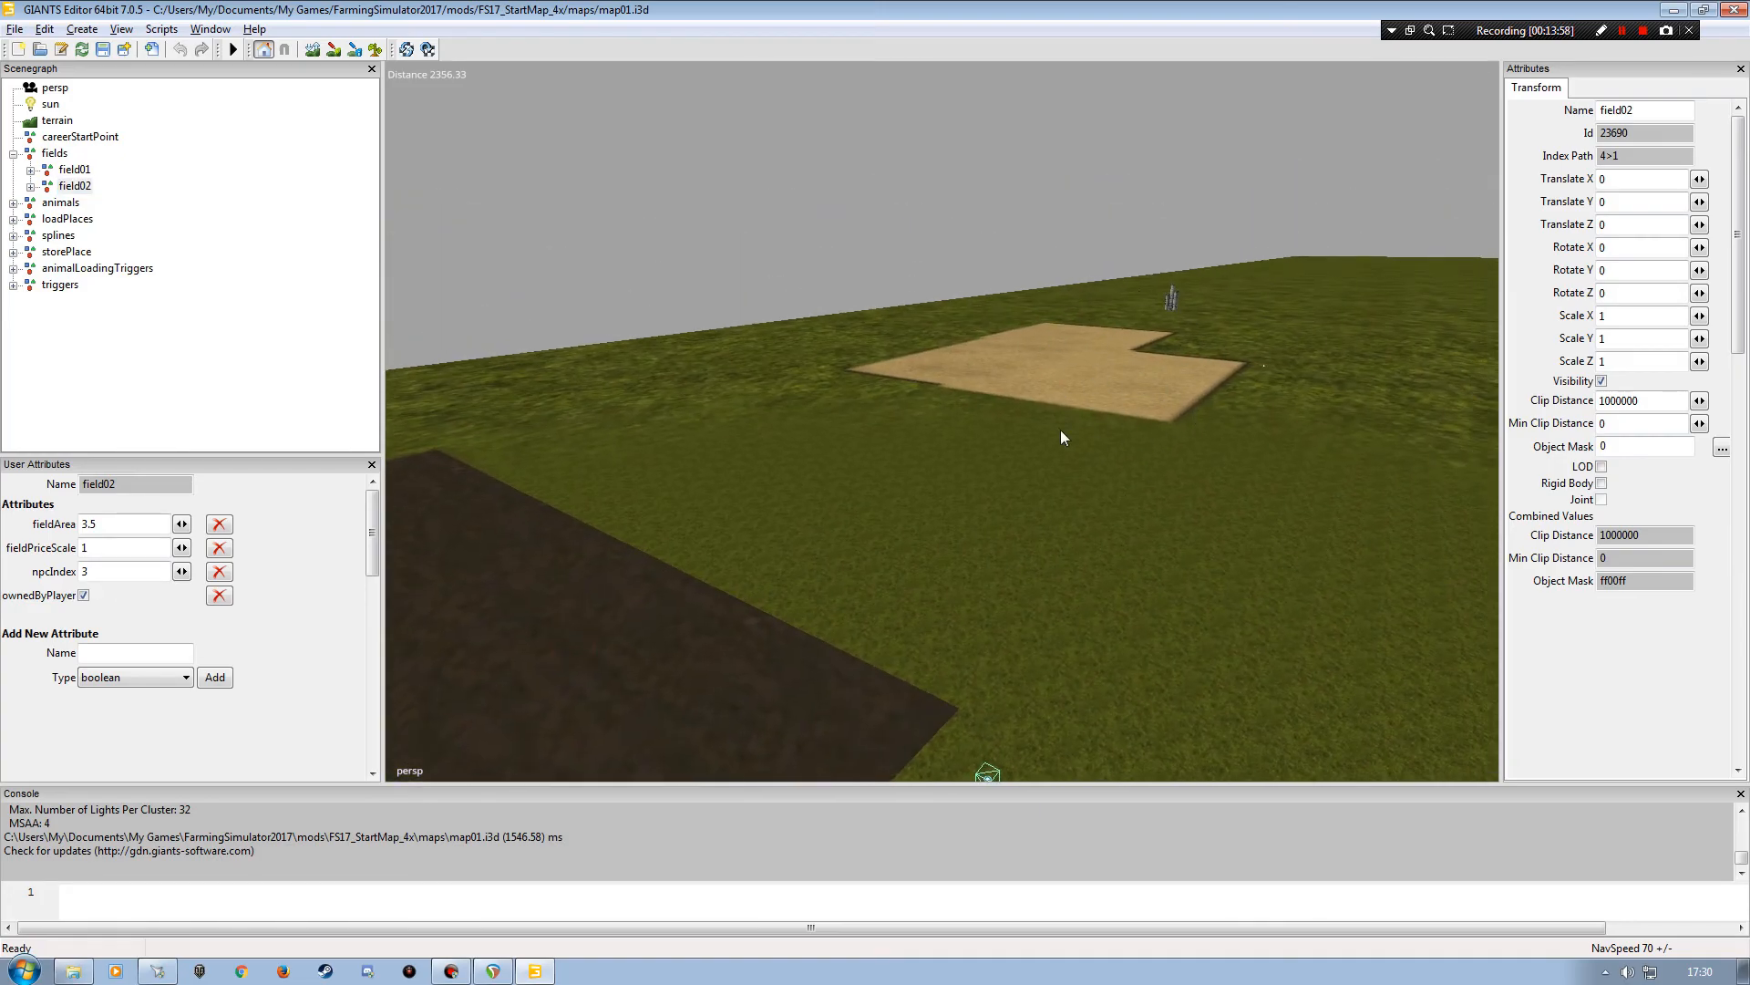
pyautogui.moveTo(524, 571); pyautogui.dragTo(636, 639)
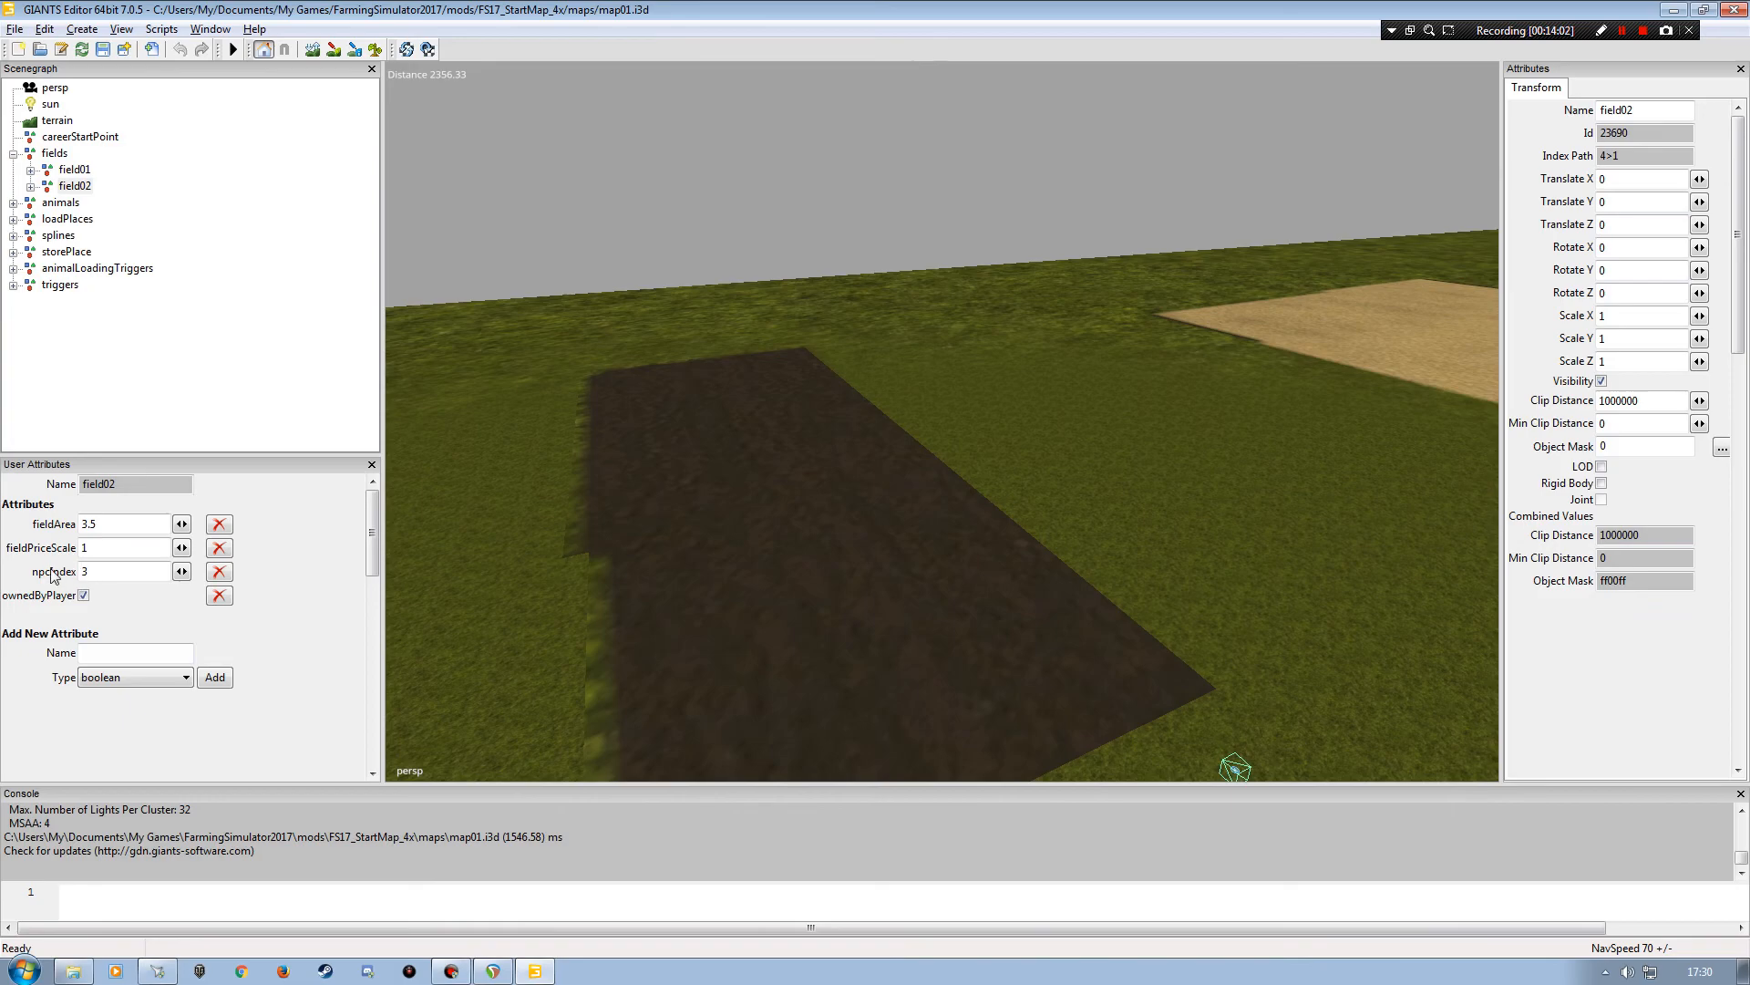
pyautogui.doubleClick(94, 572)
pyautogui.press('Tab')
pyautogui.click(83, 596)
pyautogui.moveTo(642, 616); pyautogui.dragTo(676, 634, button='right')
# - Turn off the ownedByPlayer attribute of field01
pyautogui.click(30, 169)
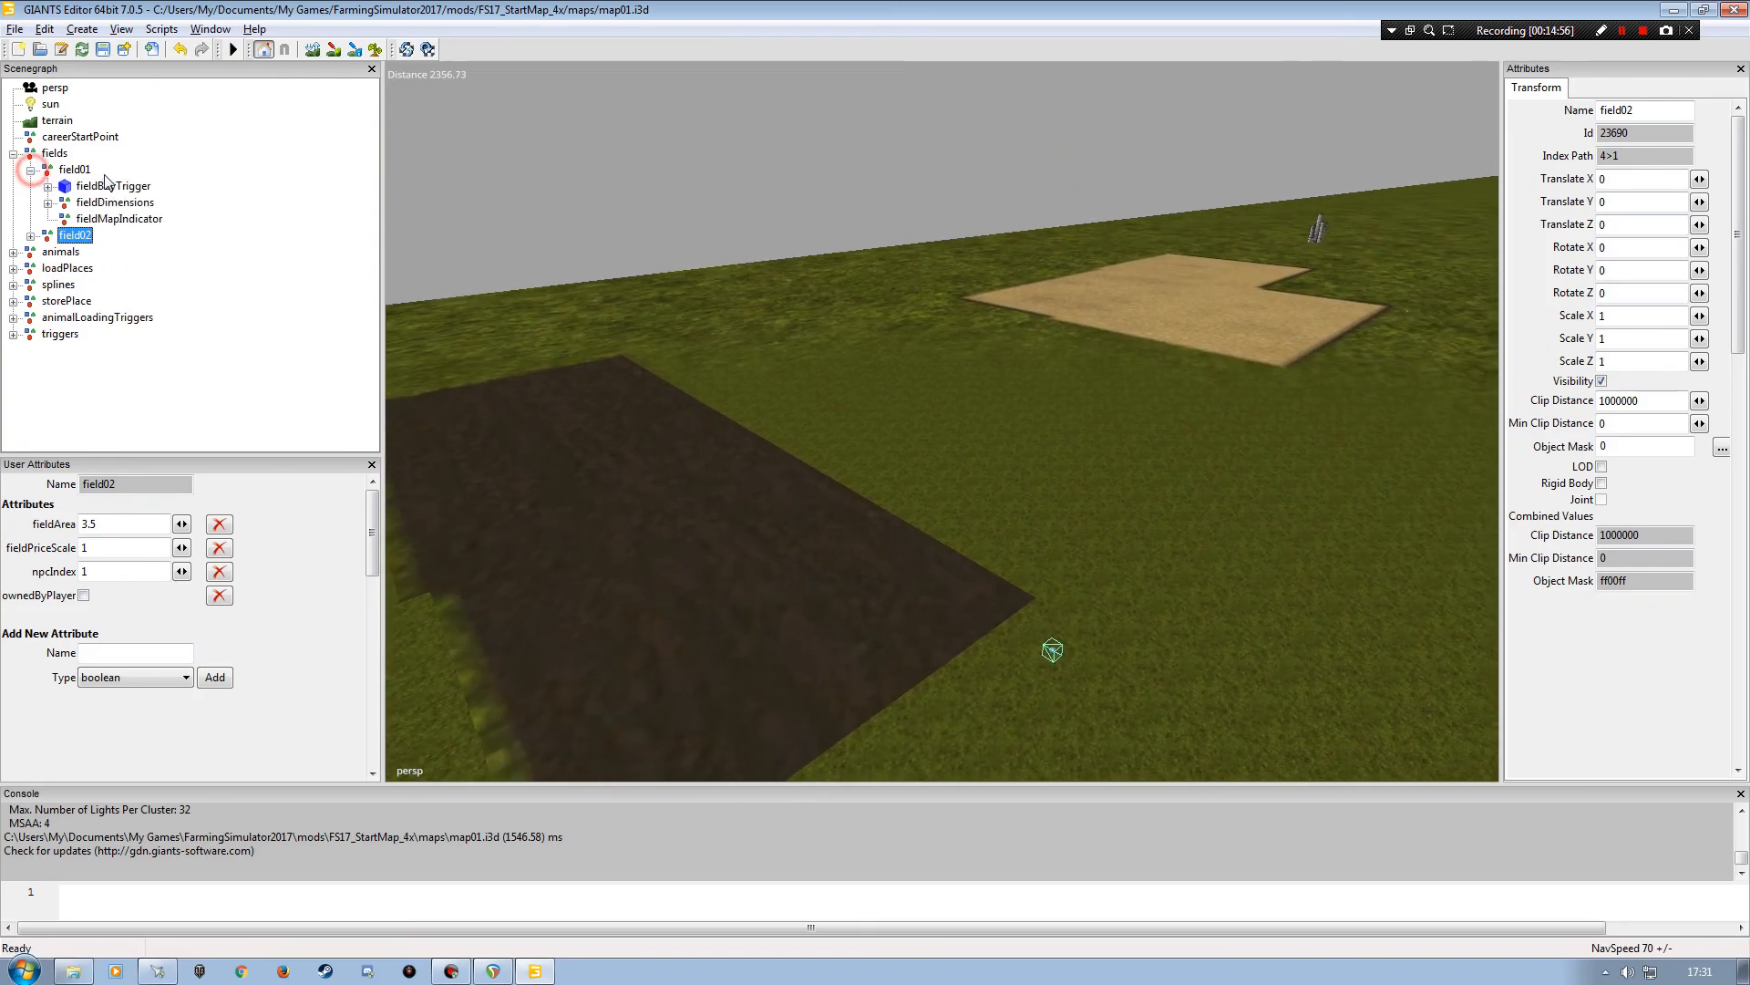
pyautogui.click(76, 170)
pyautogui.click(30, 170)
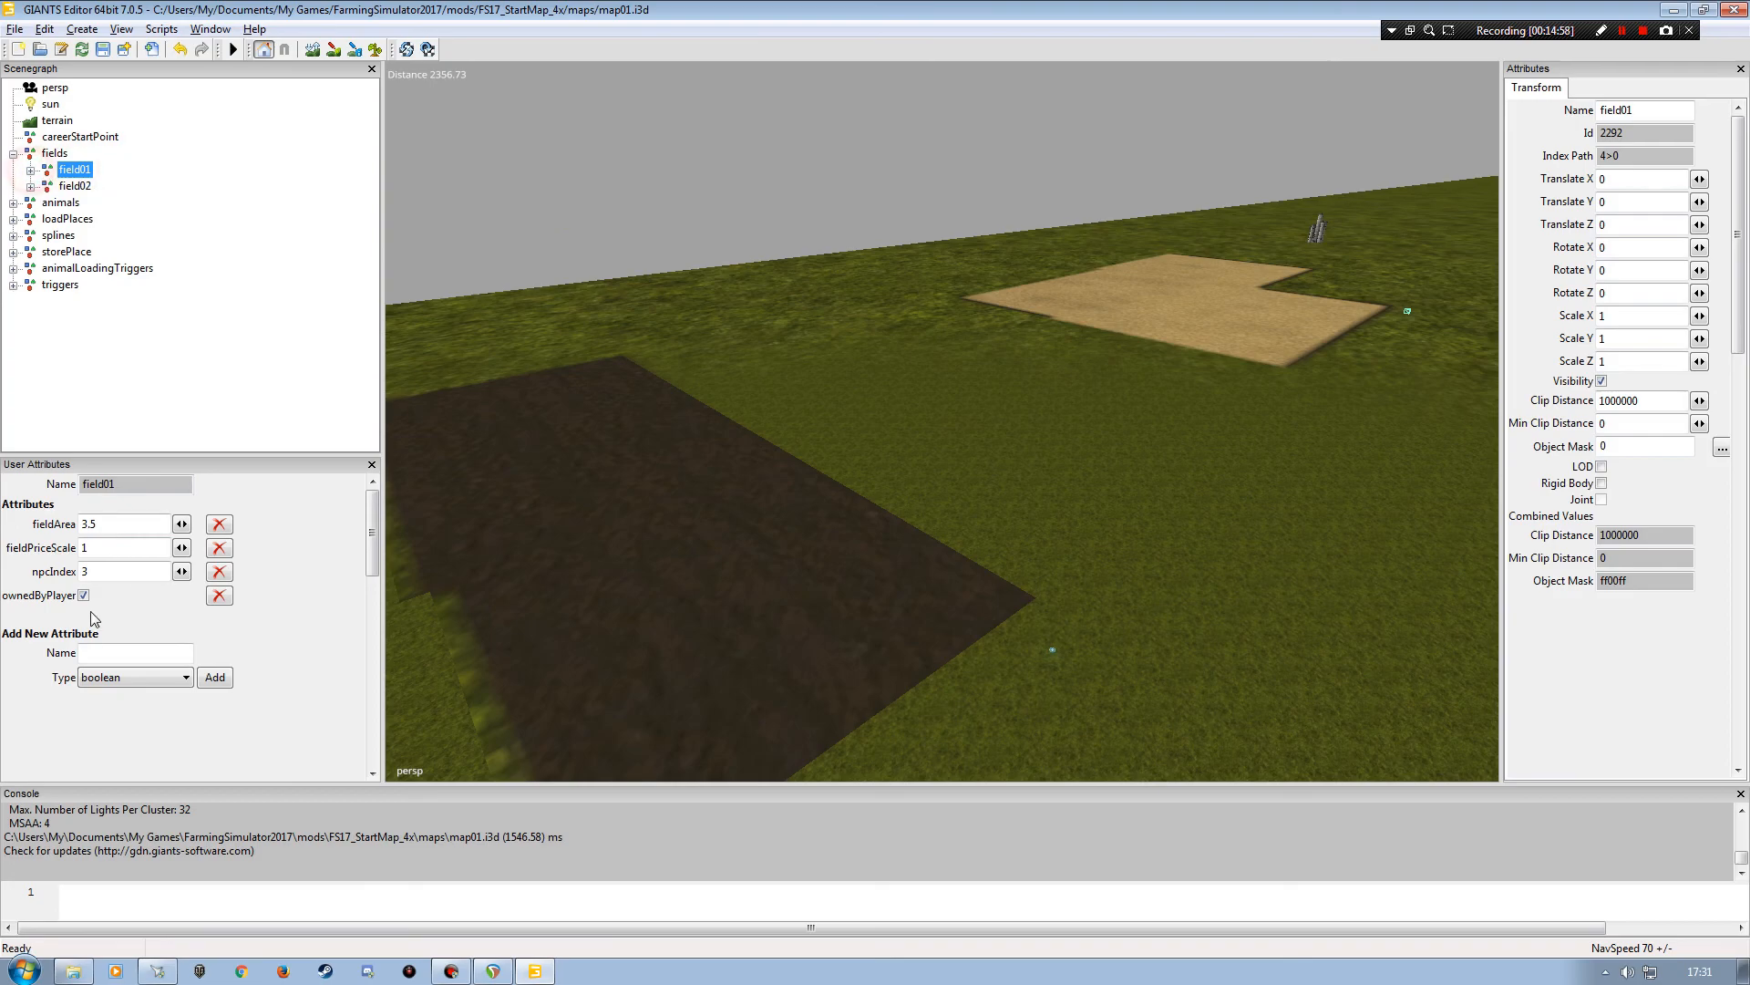
pyautogui.click(83, 596)
pyautogui.keyDown('alt'); pyautogui.moveTo(598, 606); pyautogui.dragTo(649, 628); pyautogui.keyUp('alt')
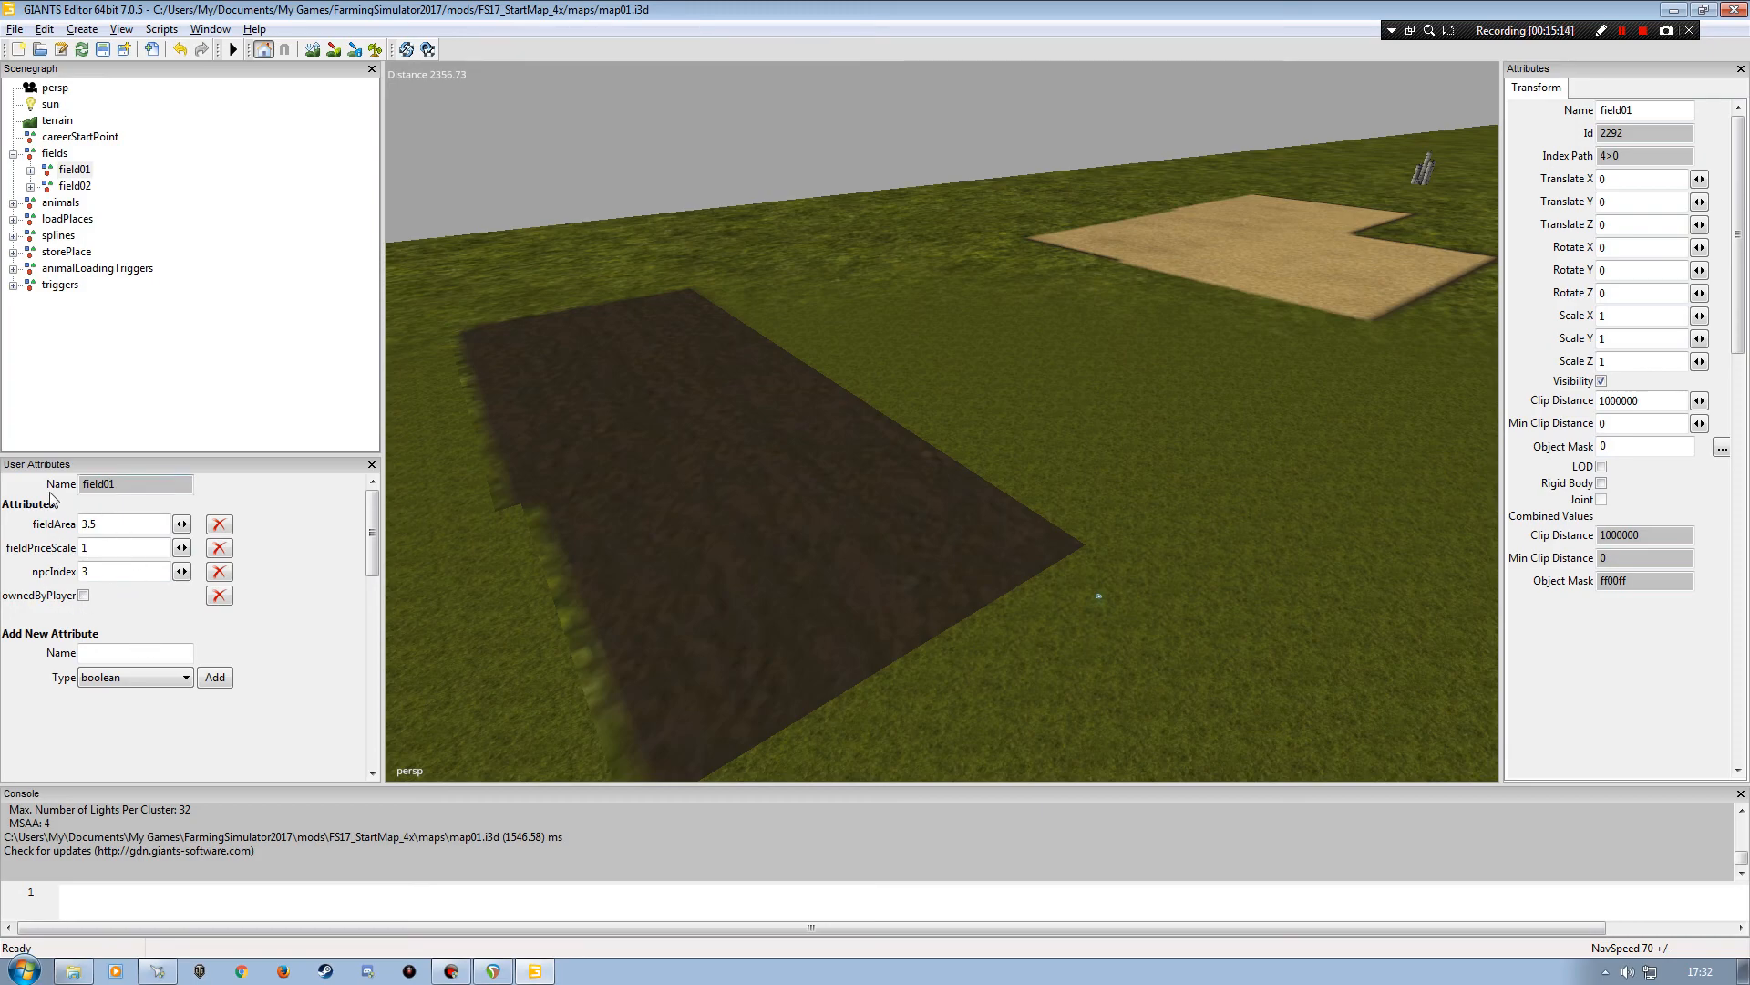
# - Run the Set Field Sizes map script on the fields group and enlarge the console to read its output
pyautogui.click(63, 187)
pyautogui.click(53, 155)
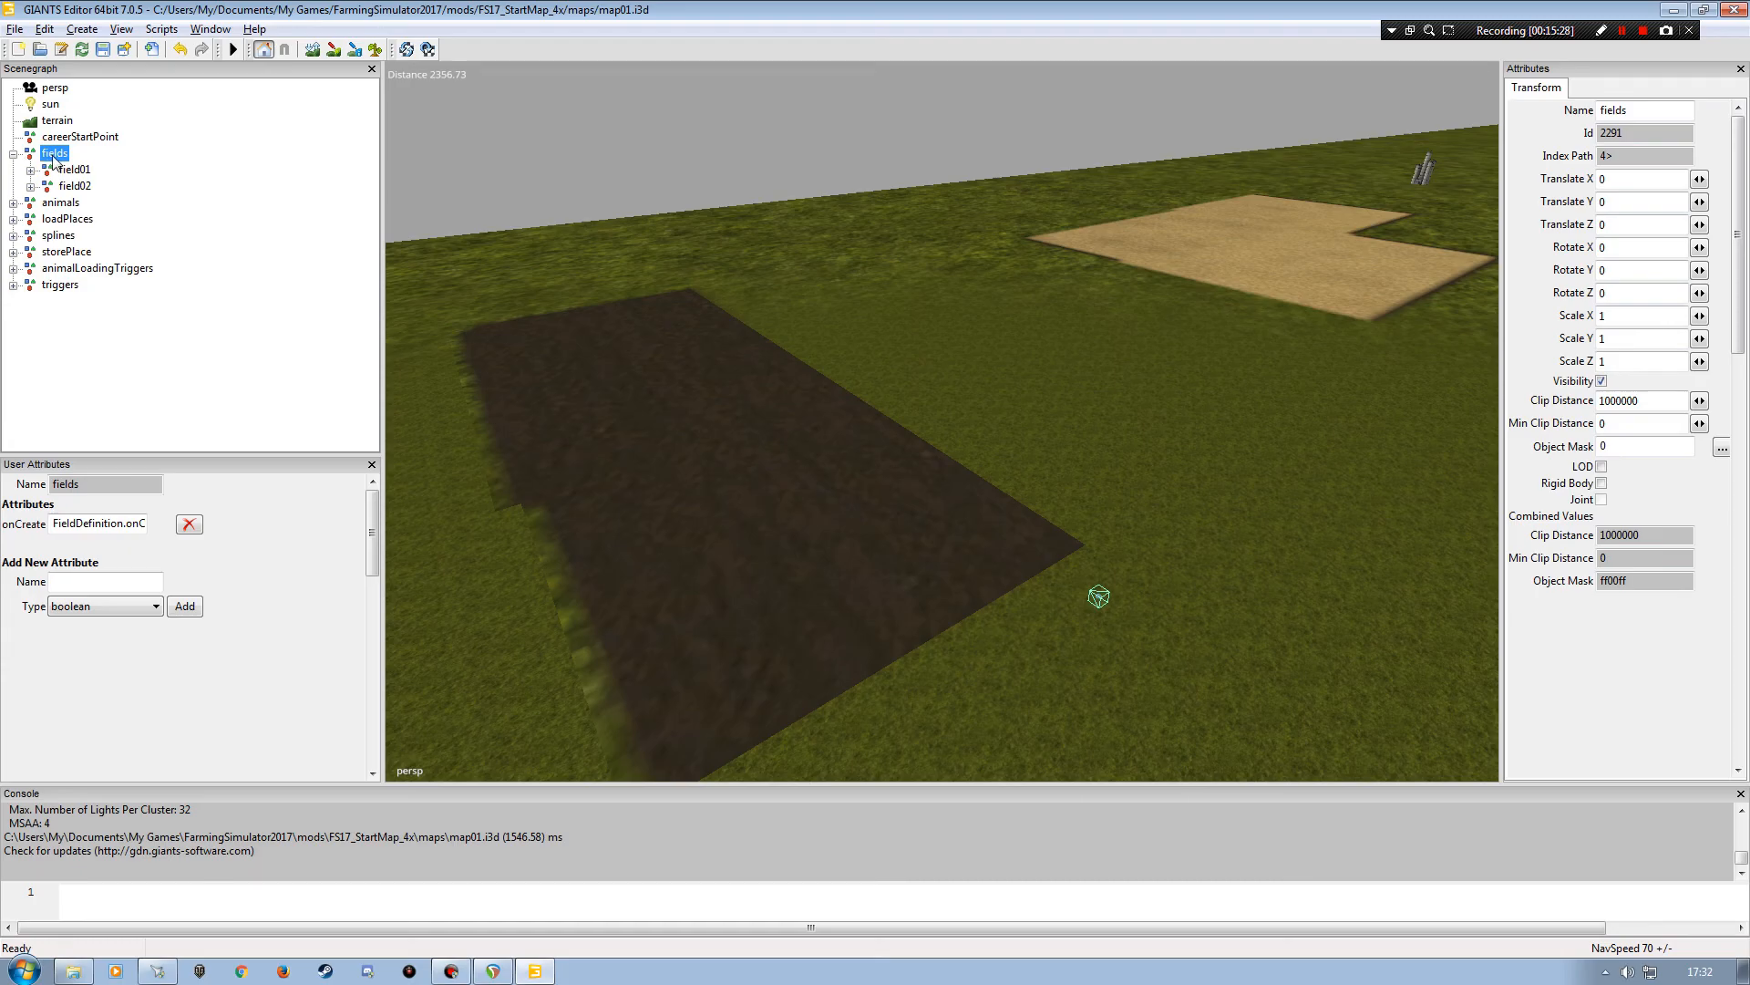
pyautogui.click(165, 34)
pyautogui.moveTo(228, 50)
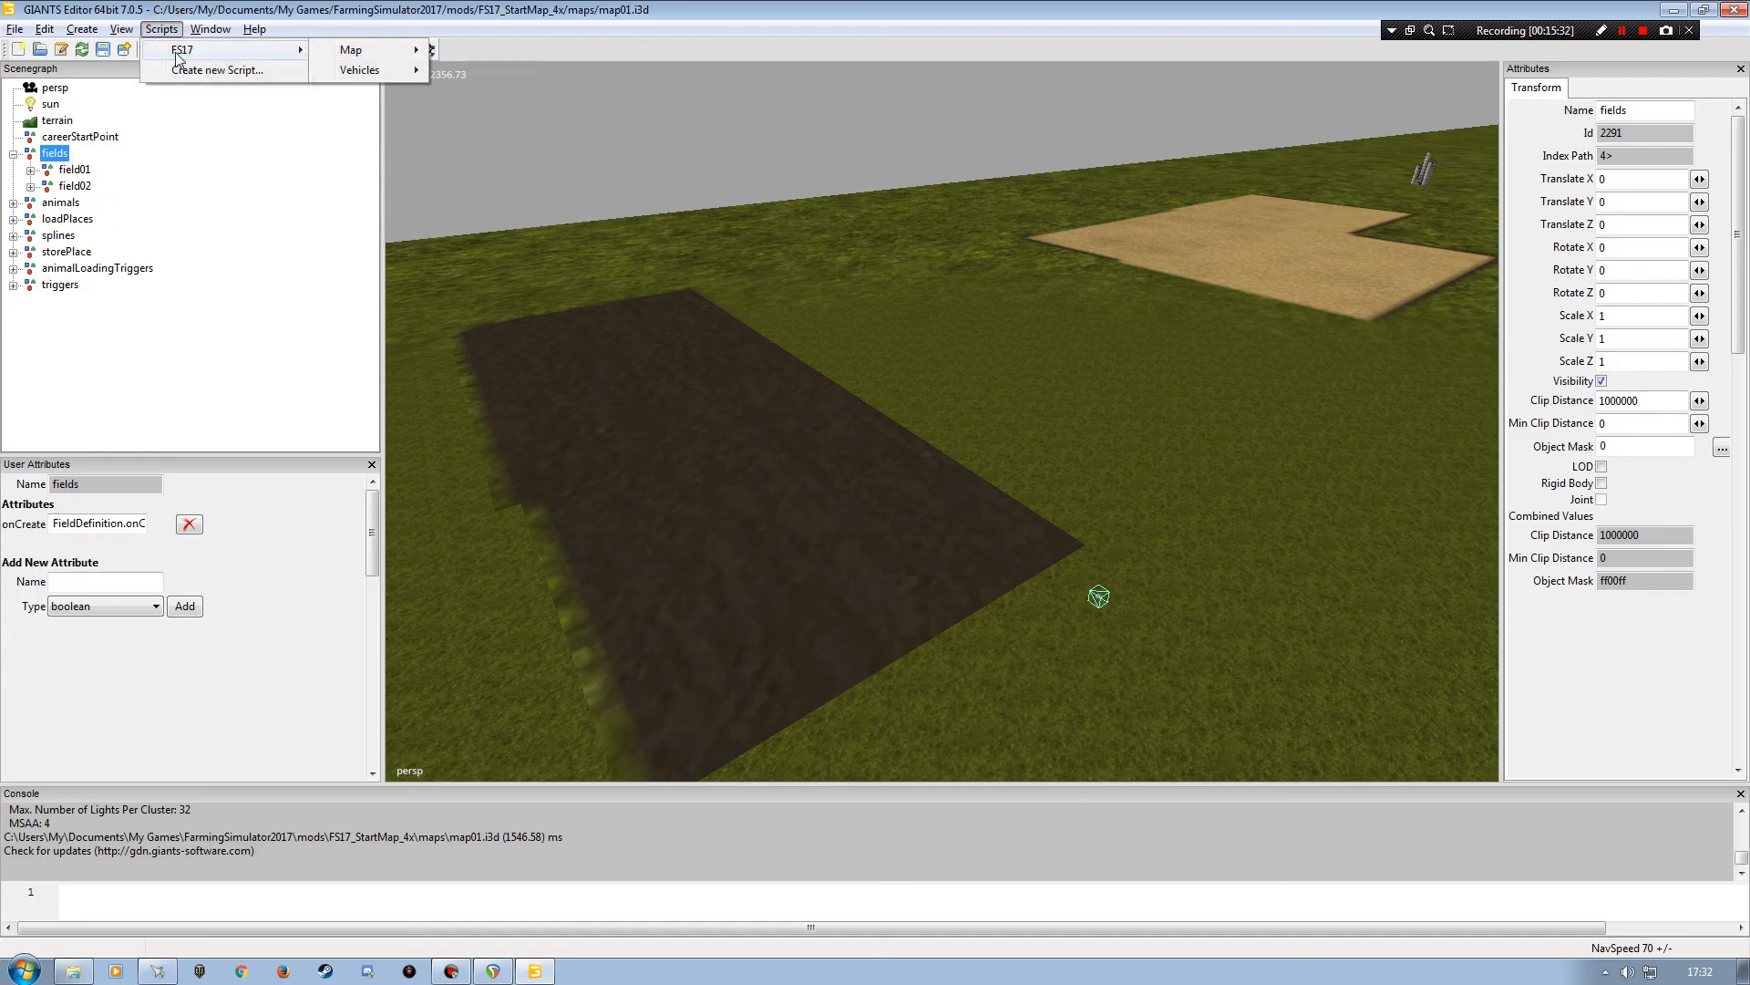
pyautogui.moveTo(353, 54)
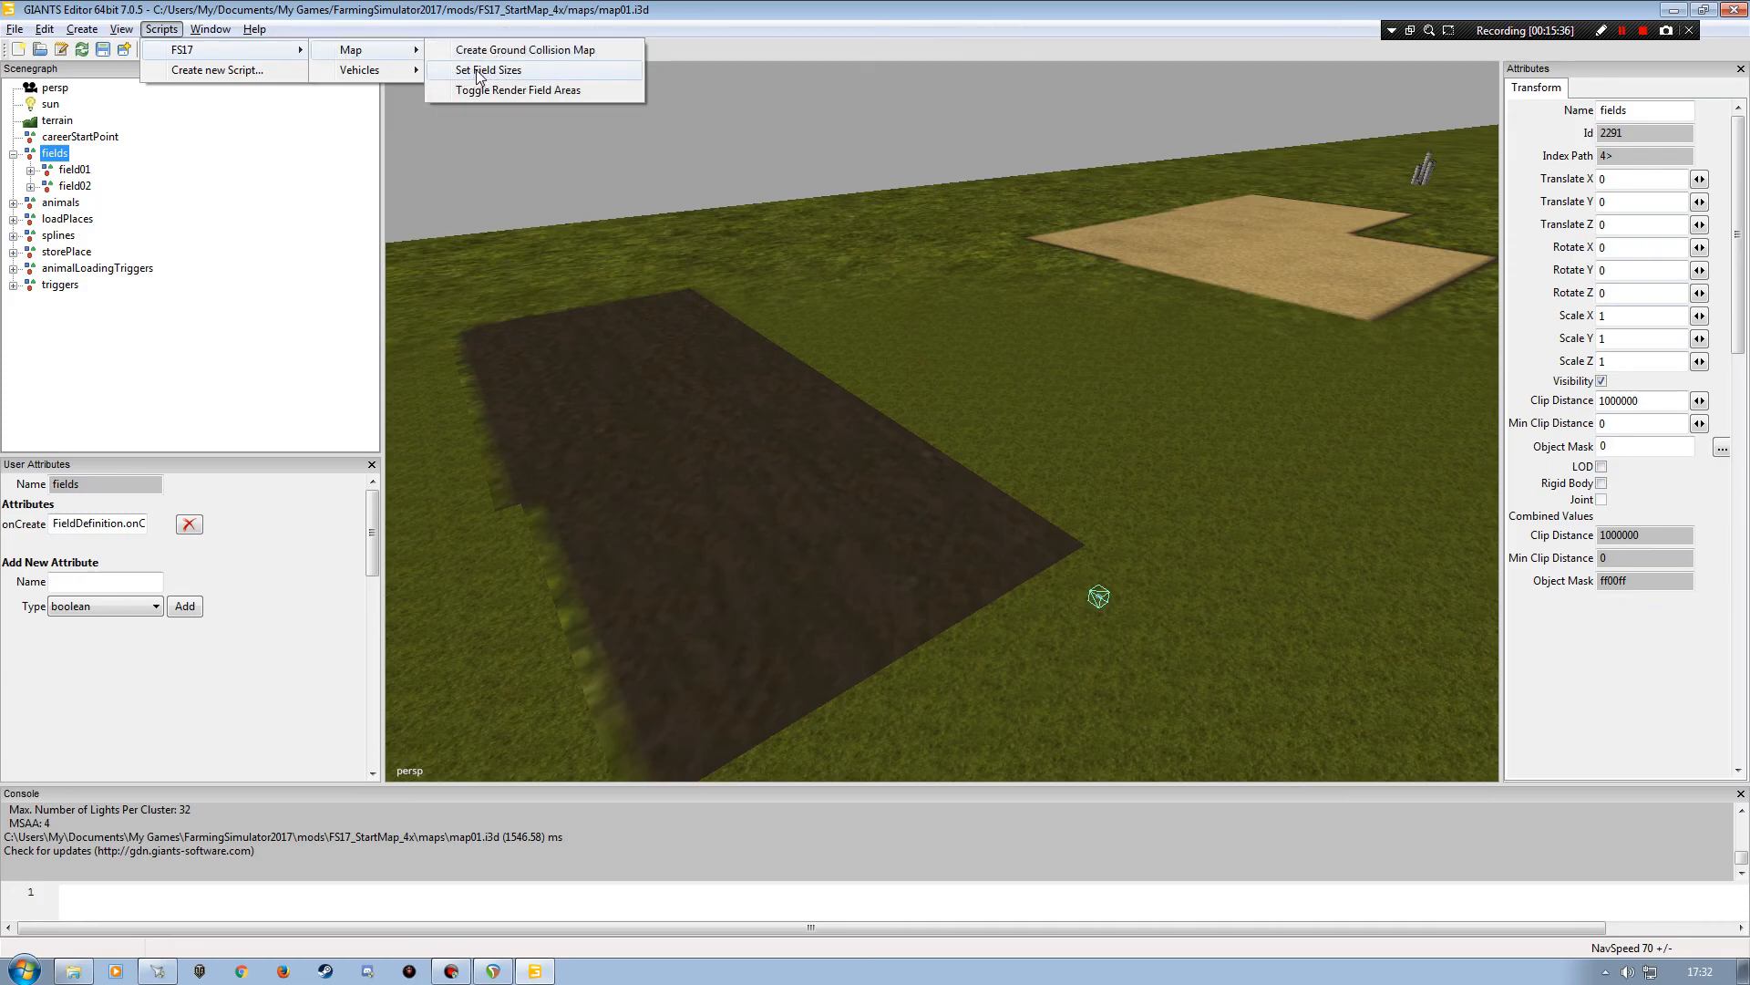
pyautogui.click(496, 72)
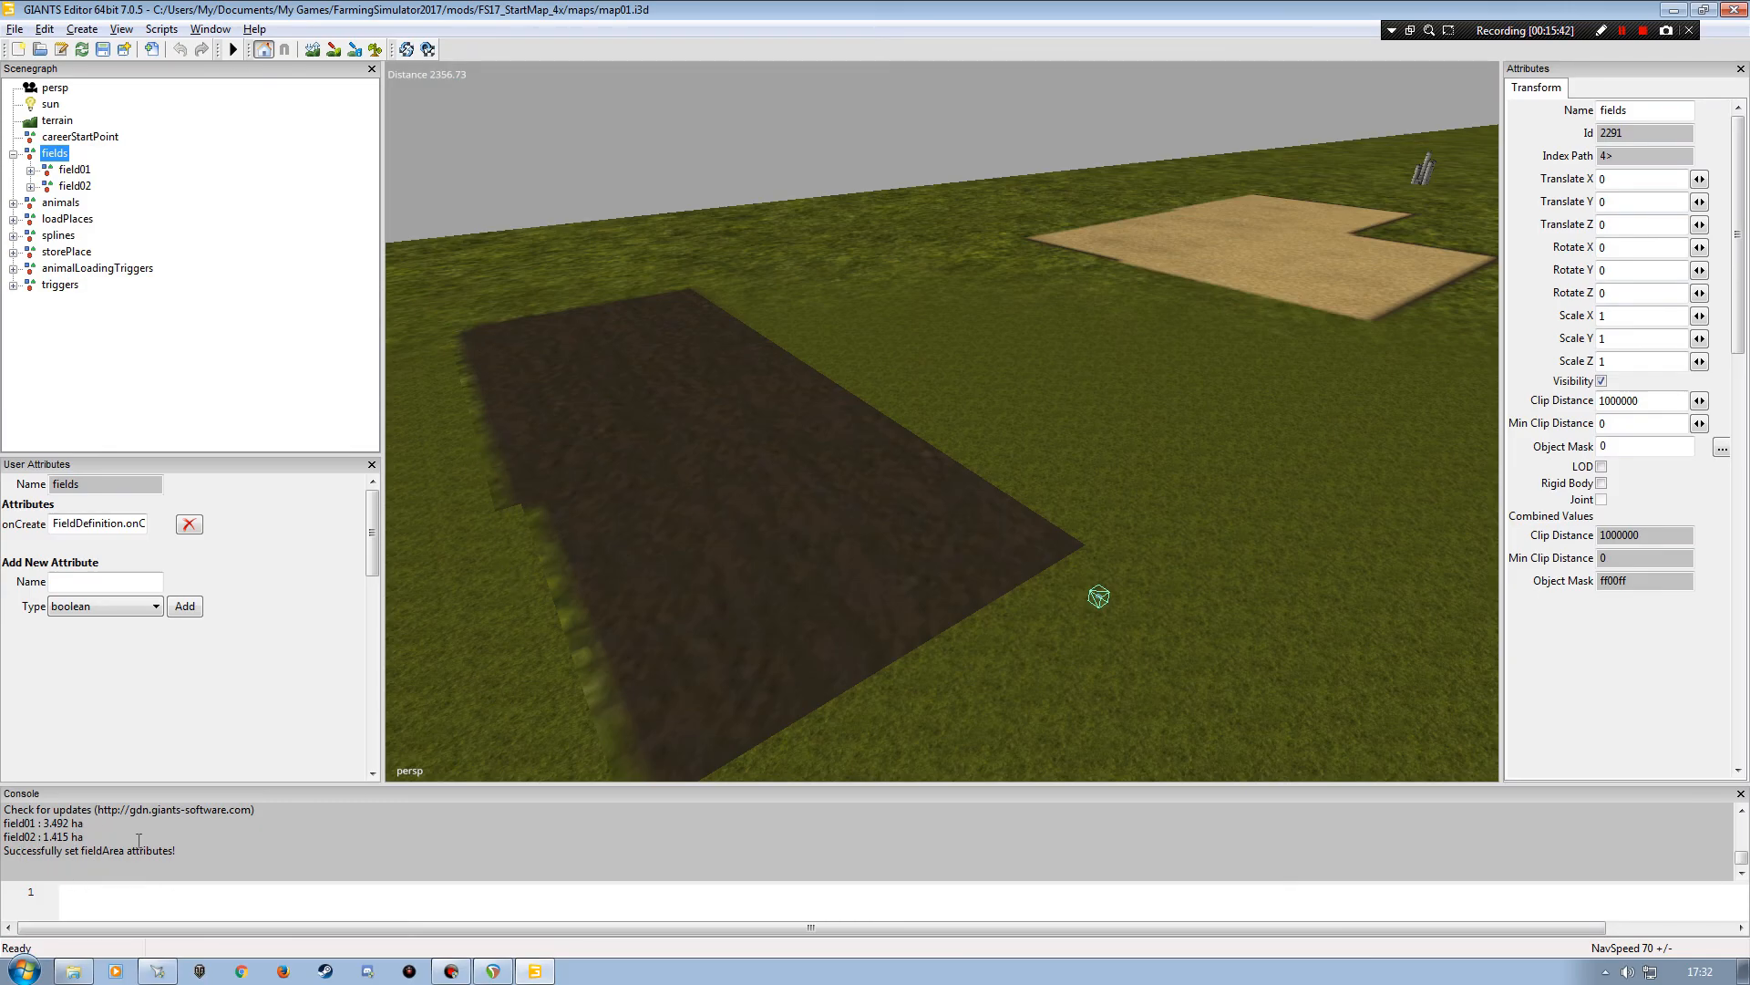
pyautogui.moveTo(144, 786); pyautogui.dragTo(145, 677)
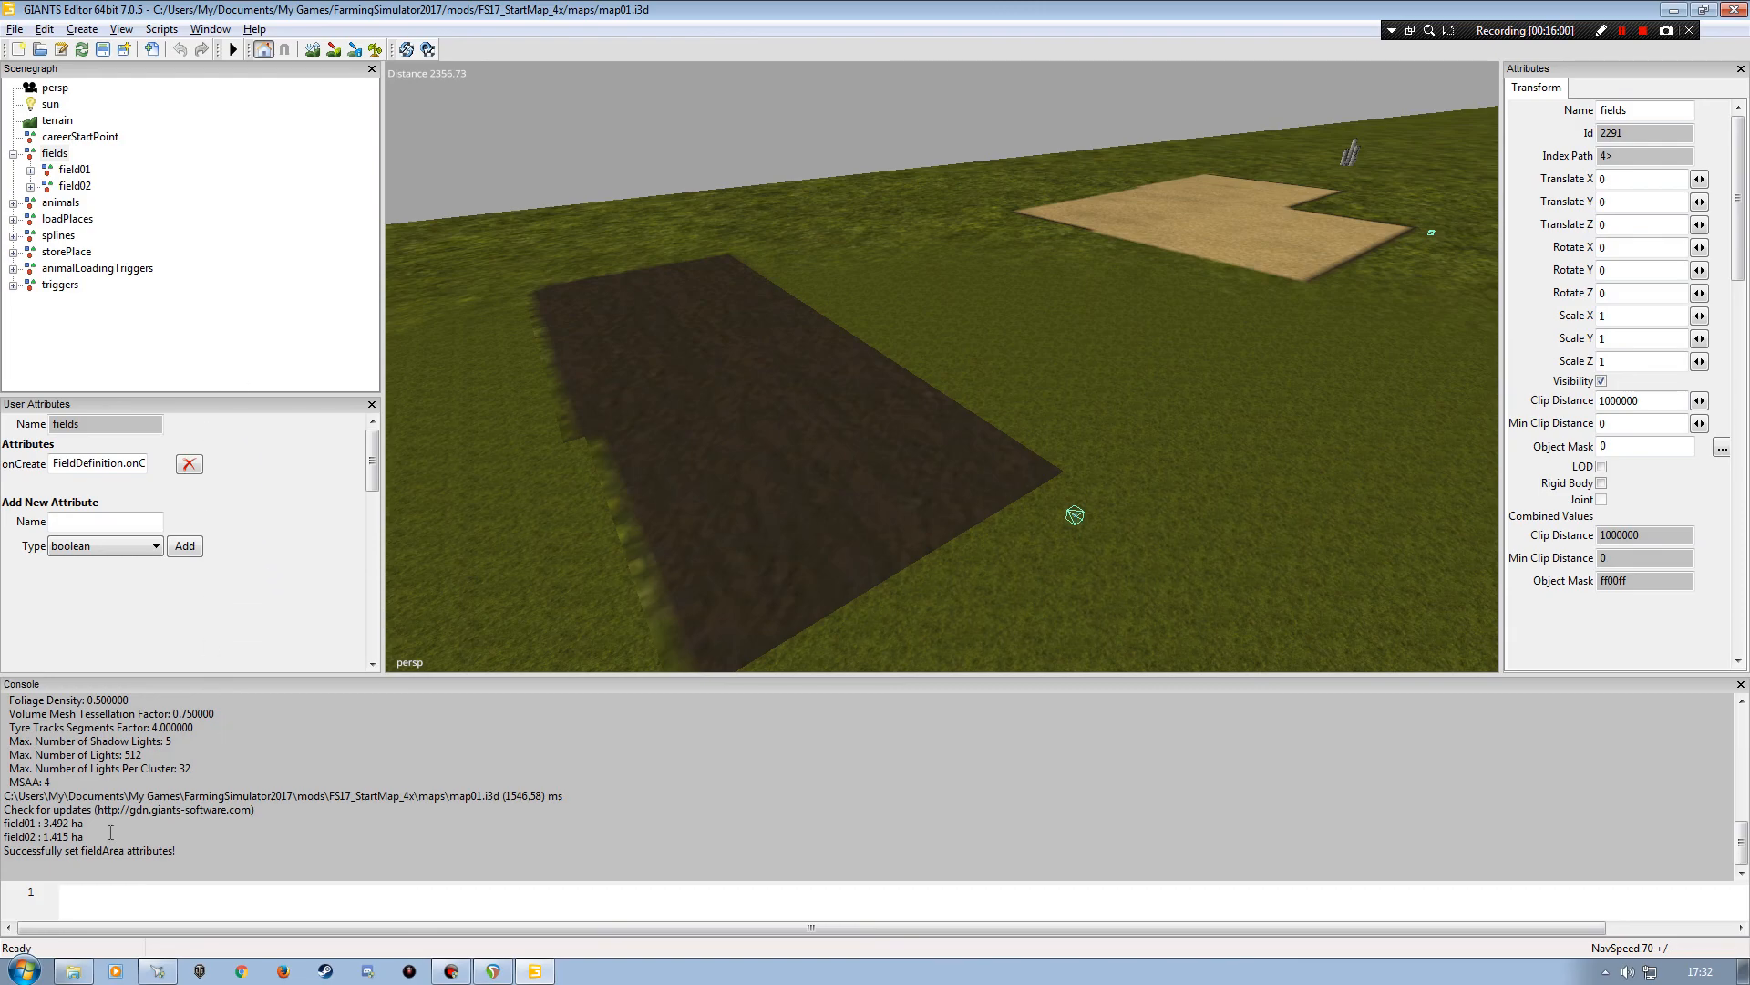
# - Set field01's fieldArea attribute to 3.5
pyautogui.click(75, 169)
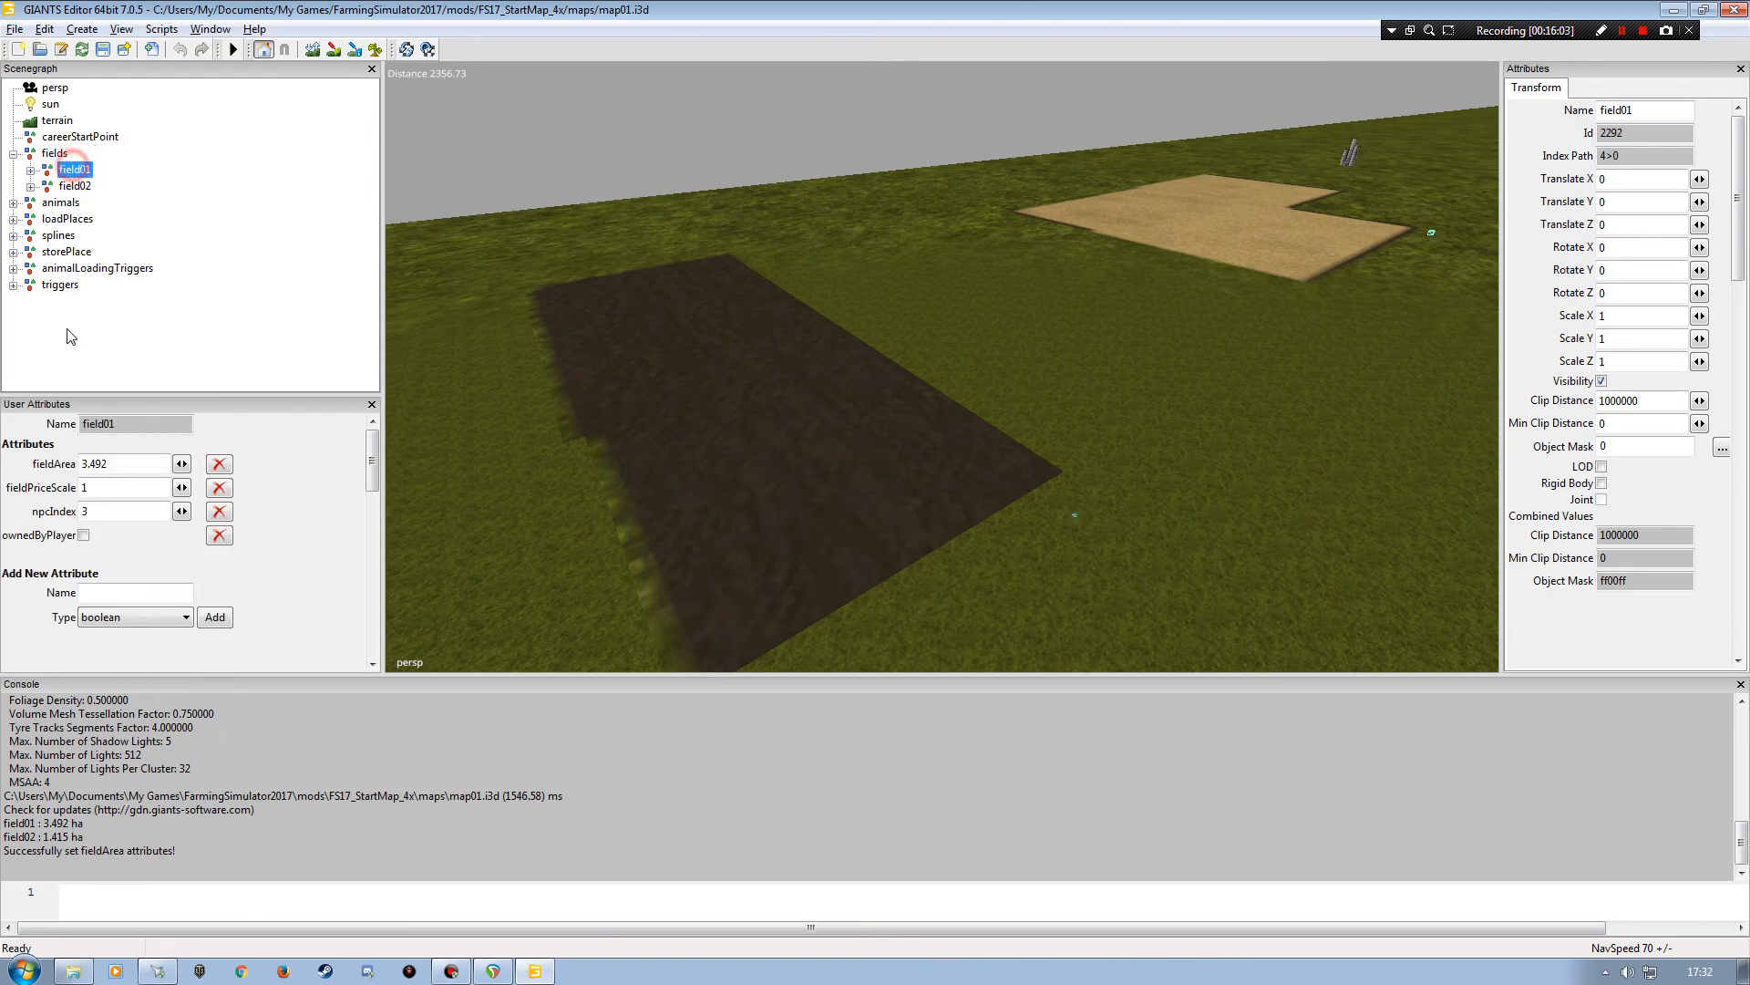
pyautogui.click(111, 465)
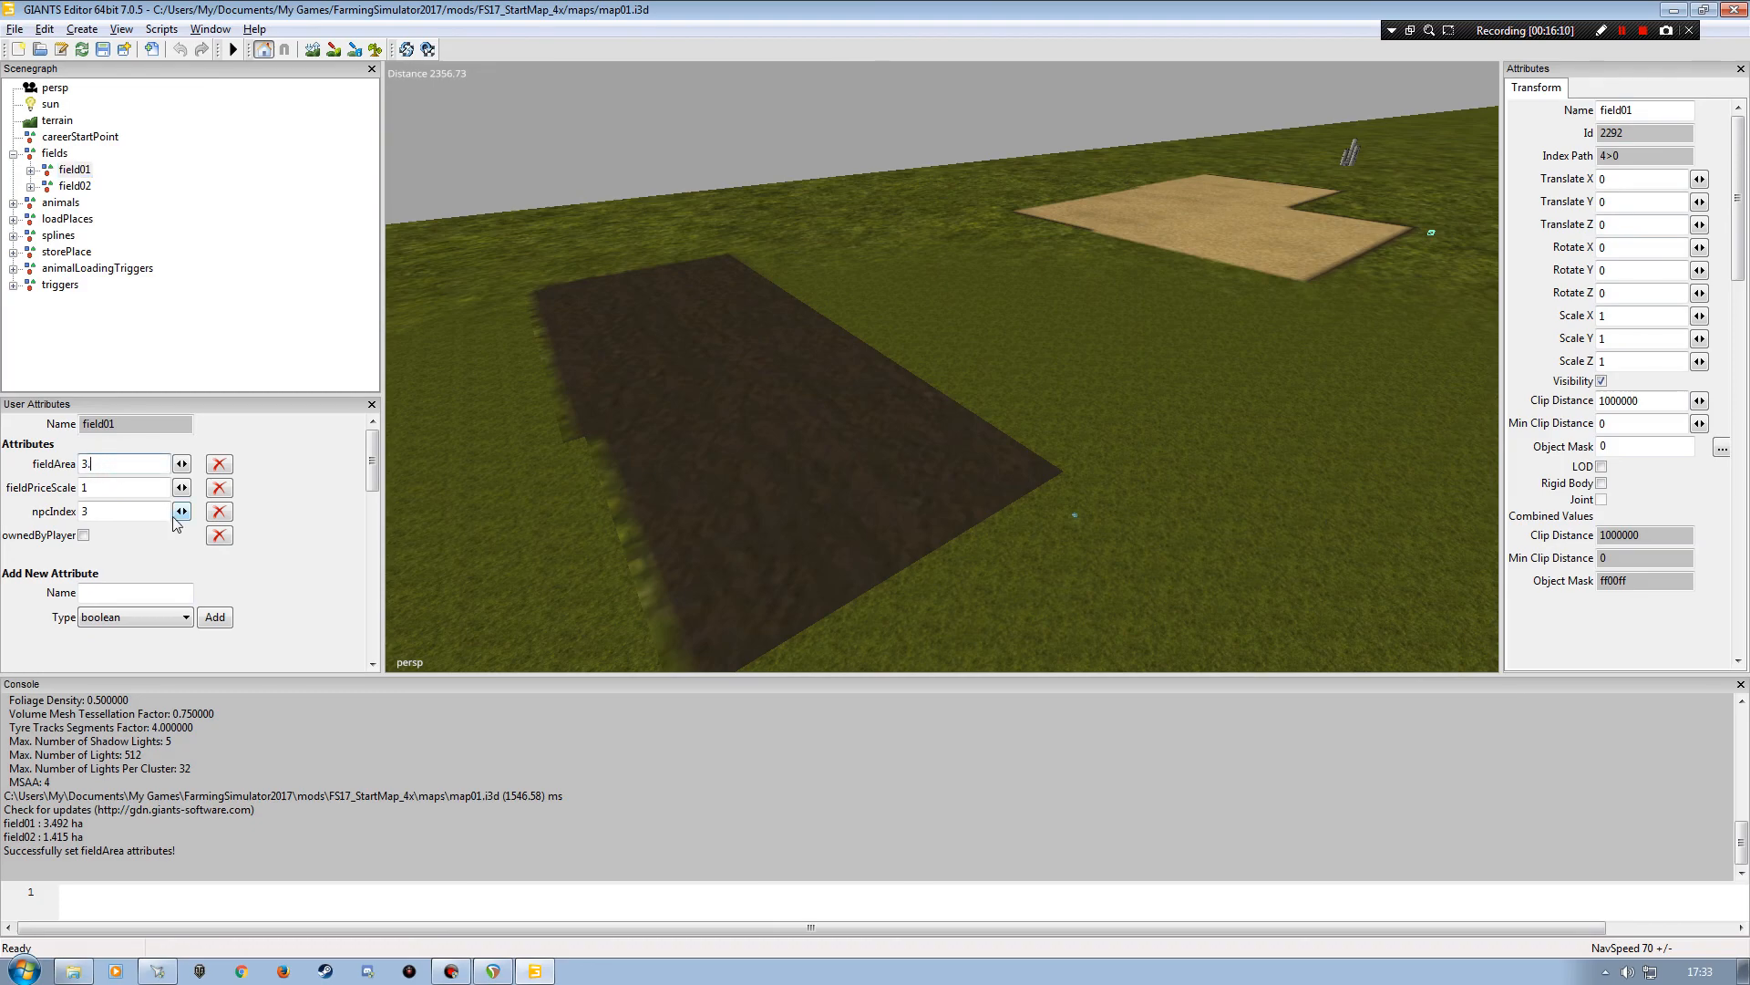
pyautogui.press('Return')
# - Set field02's fieldArea attribute to 1.4 and save the map
pyautogui.click(77, 186)
pyautogui.click(112, 463)
pyautogui.moveTo(107, 463); pyautogui.dragTo(96, 464)
pyautogui.press('BackSpace')
pyautogui.press('Tab')
pyautogui.moveTo(791, 479)
pyautogui.keyDown('alt'); pyautogui.mouseDown()
pyautogui.moveTo(841, 509)
pyautogui.moveTo(926, 473)
pyautogui.mouseUp(); pyautogui.keyUp('alt')
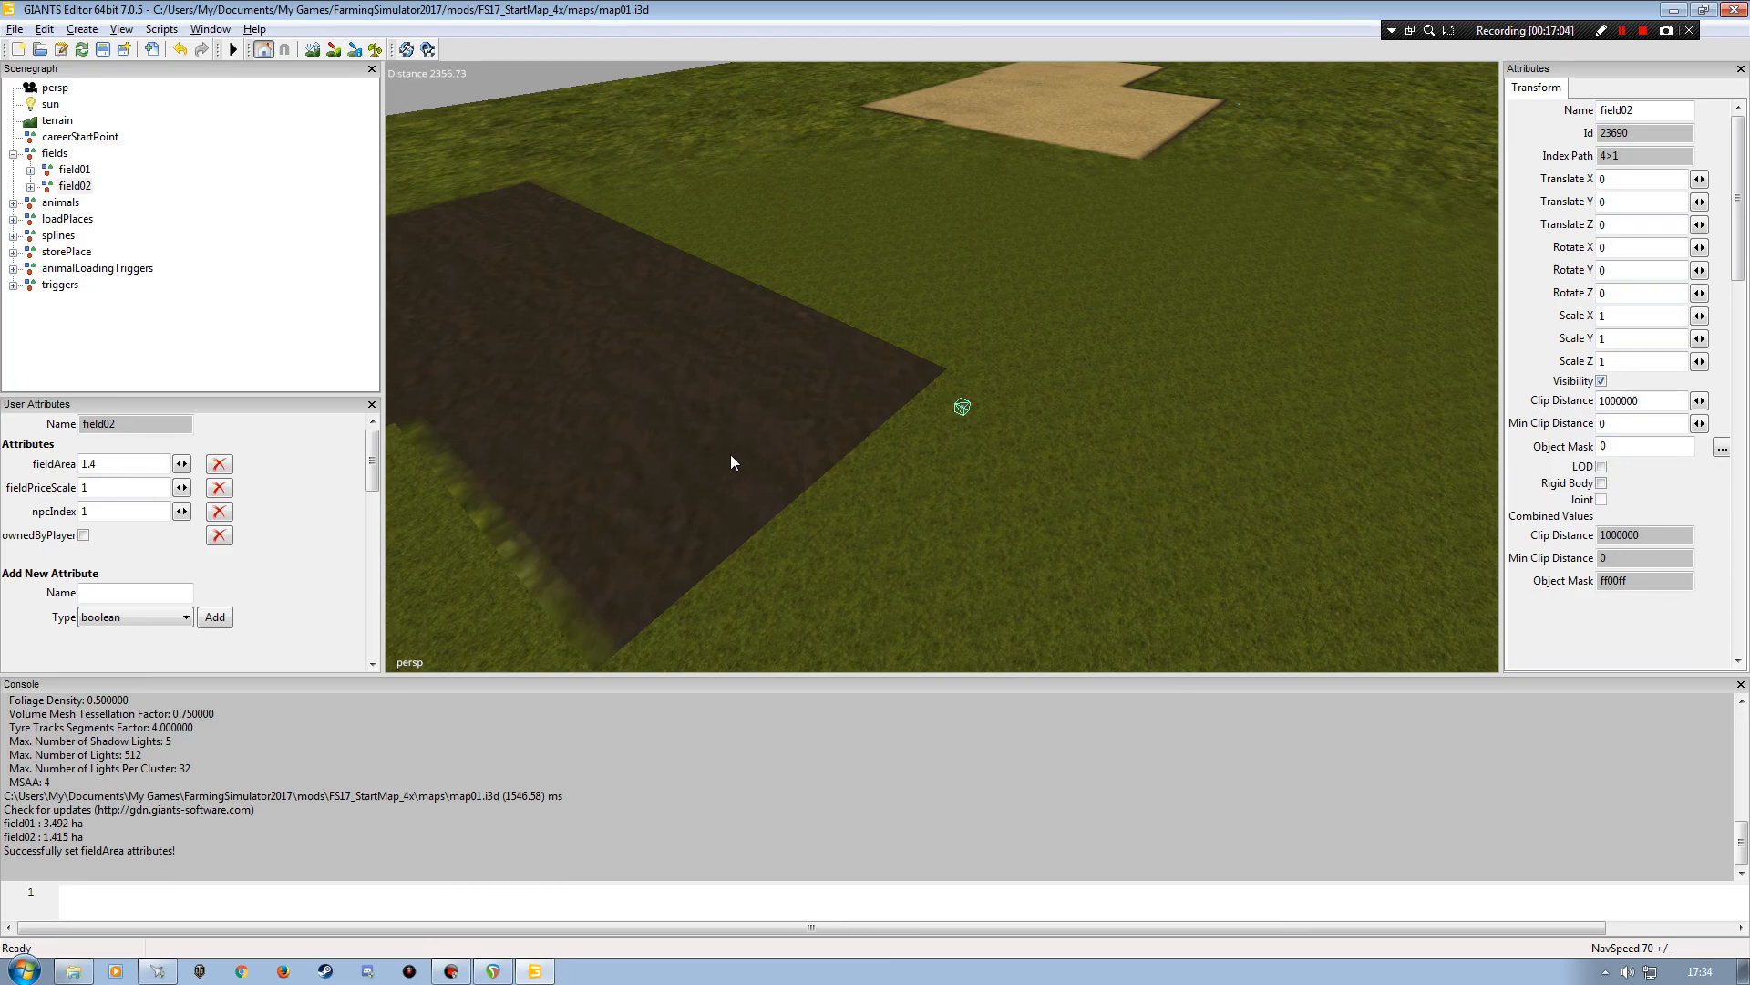
pyautogui.moveTo(731, 456); pyautogui.dragTo(781, 416, button='right')
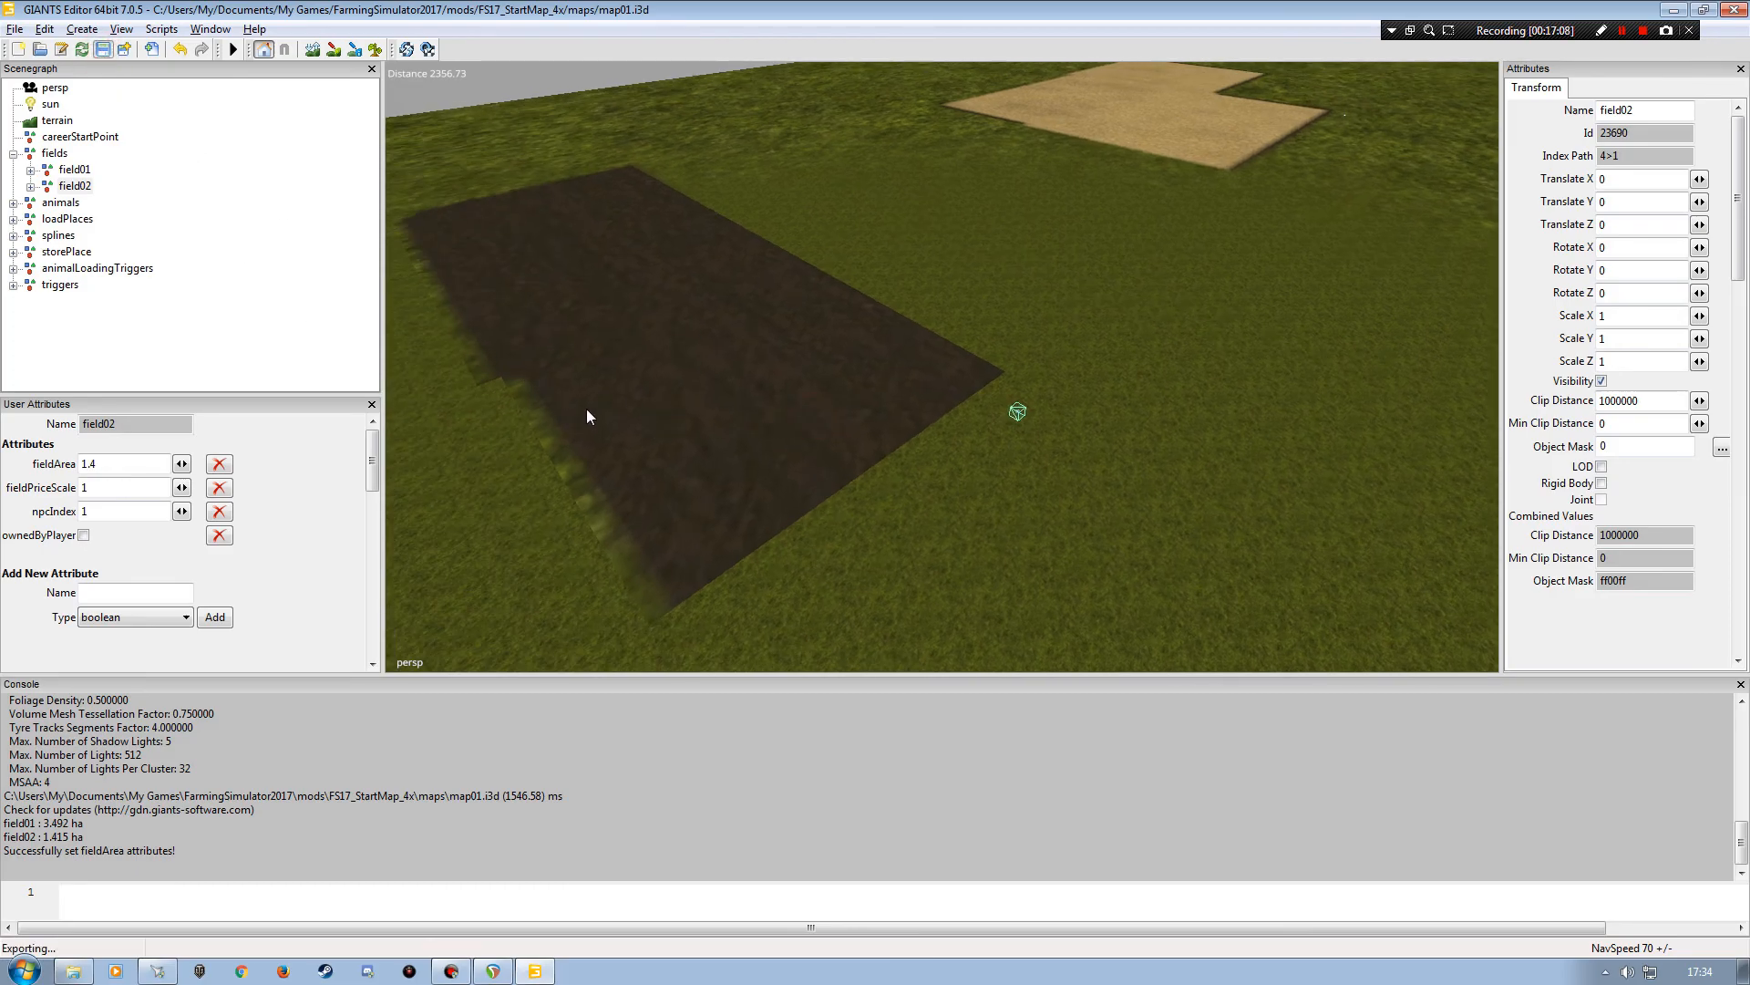
pyautogui.click(1643, 32)
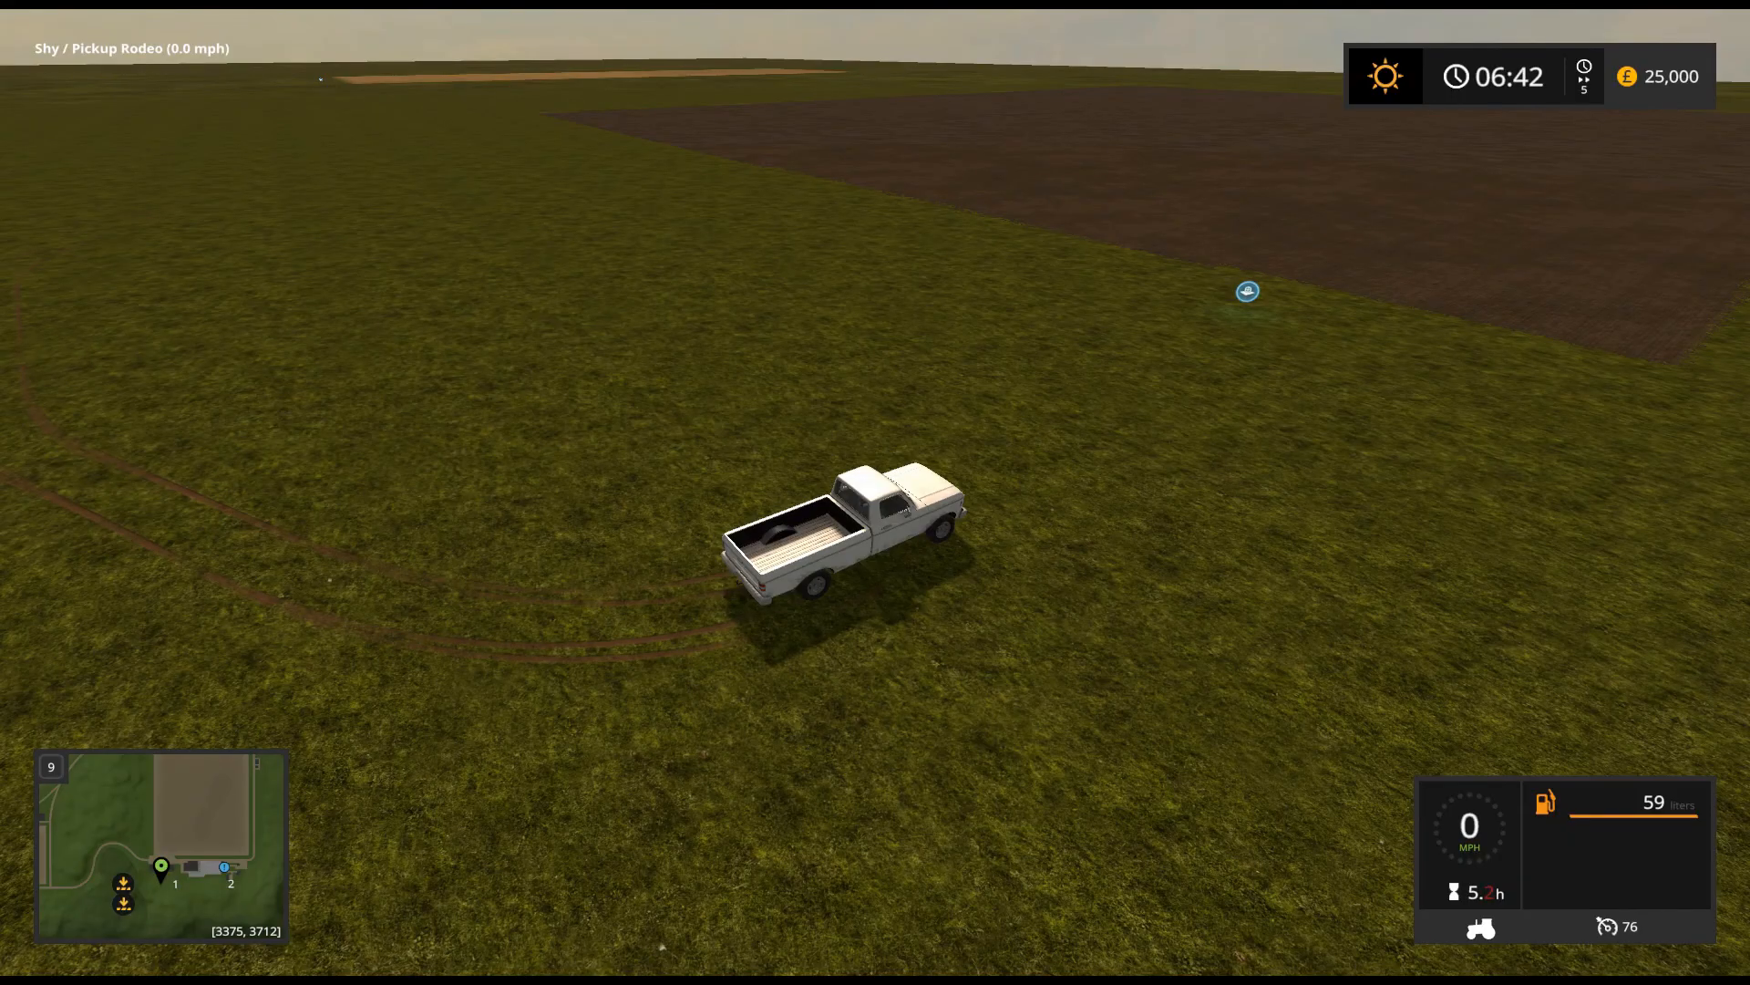
# - Switch to Farming Simulator 17, leave the pickup and walk to the edge of Field No. 1 to inspect its soil
pyautogui.press('e')
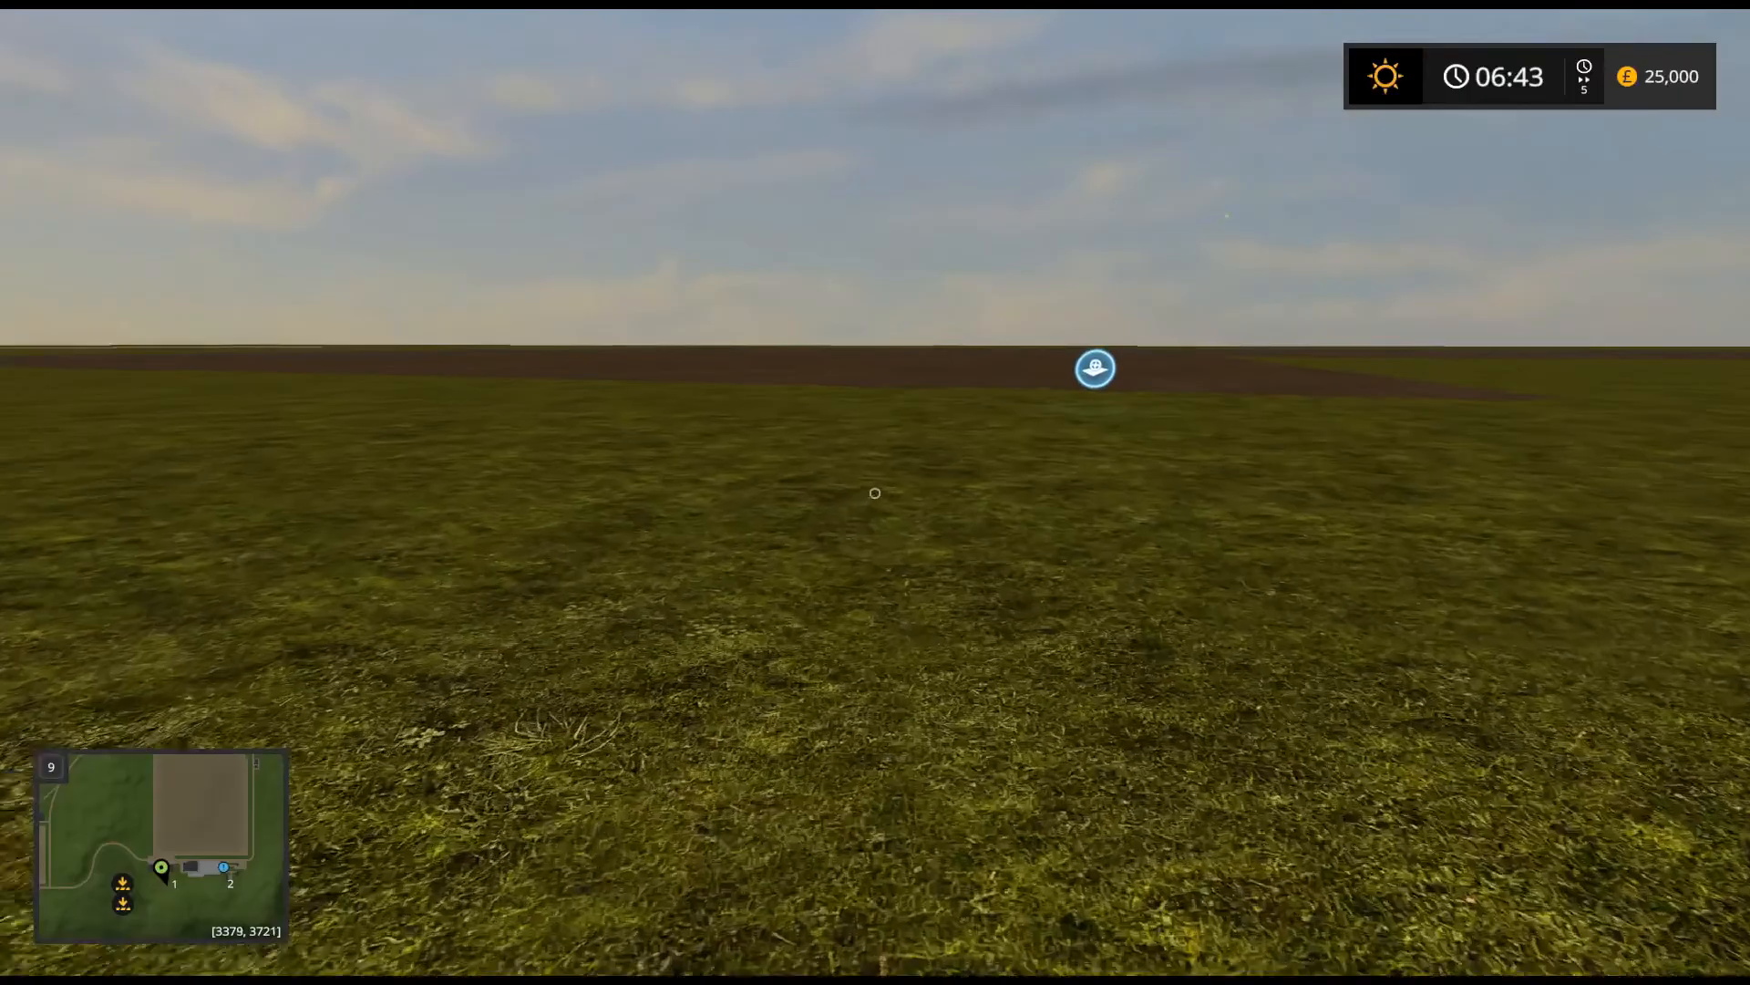
pyautogui.press('w')
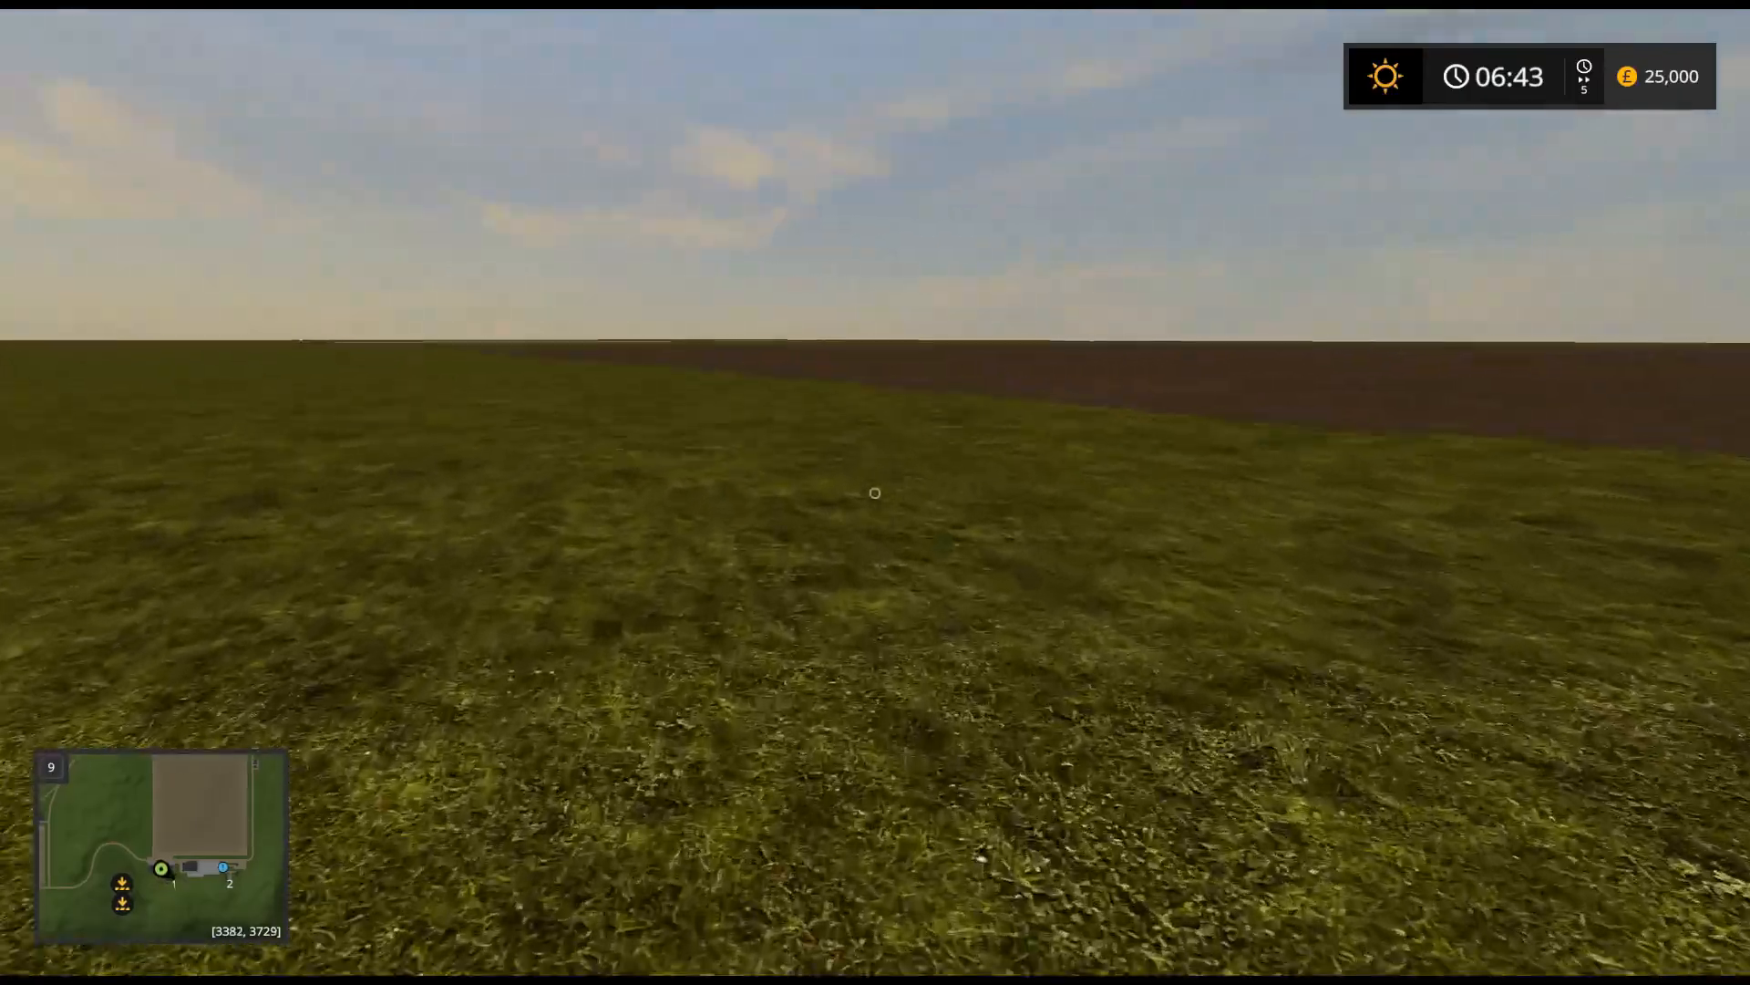
pyautogui.press('w')
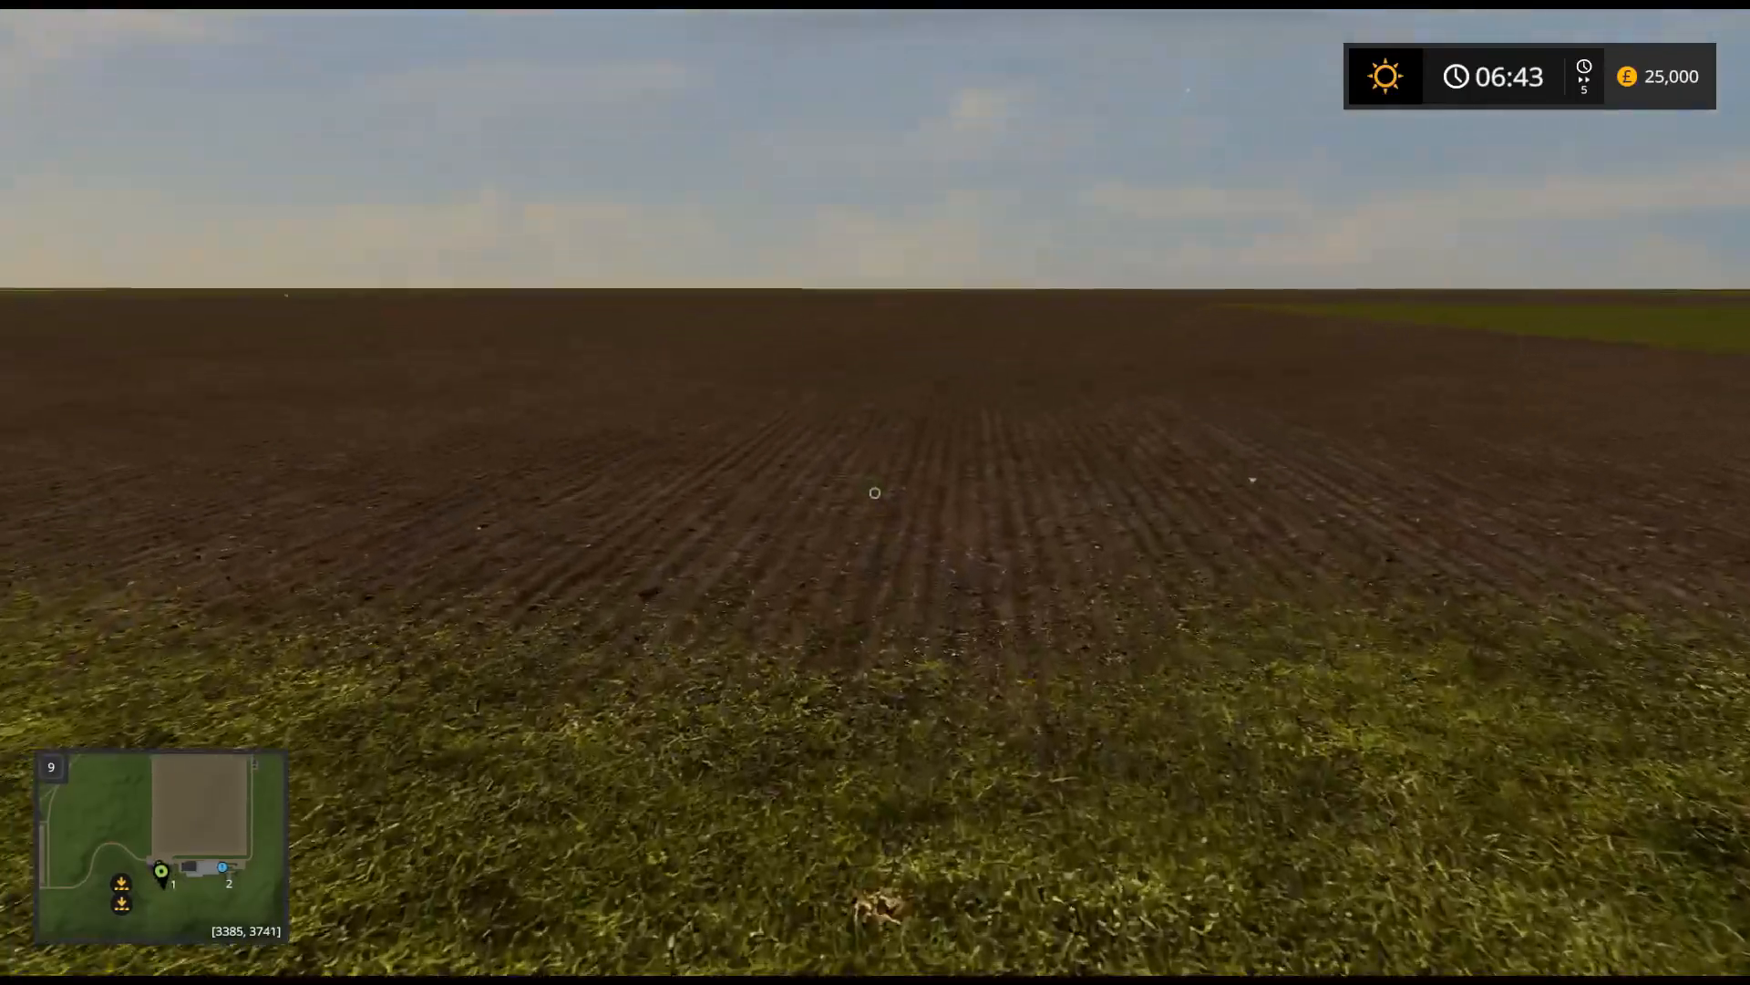
pyautogui.press('w')
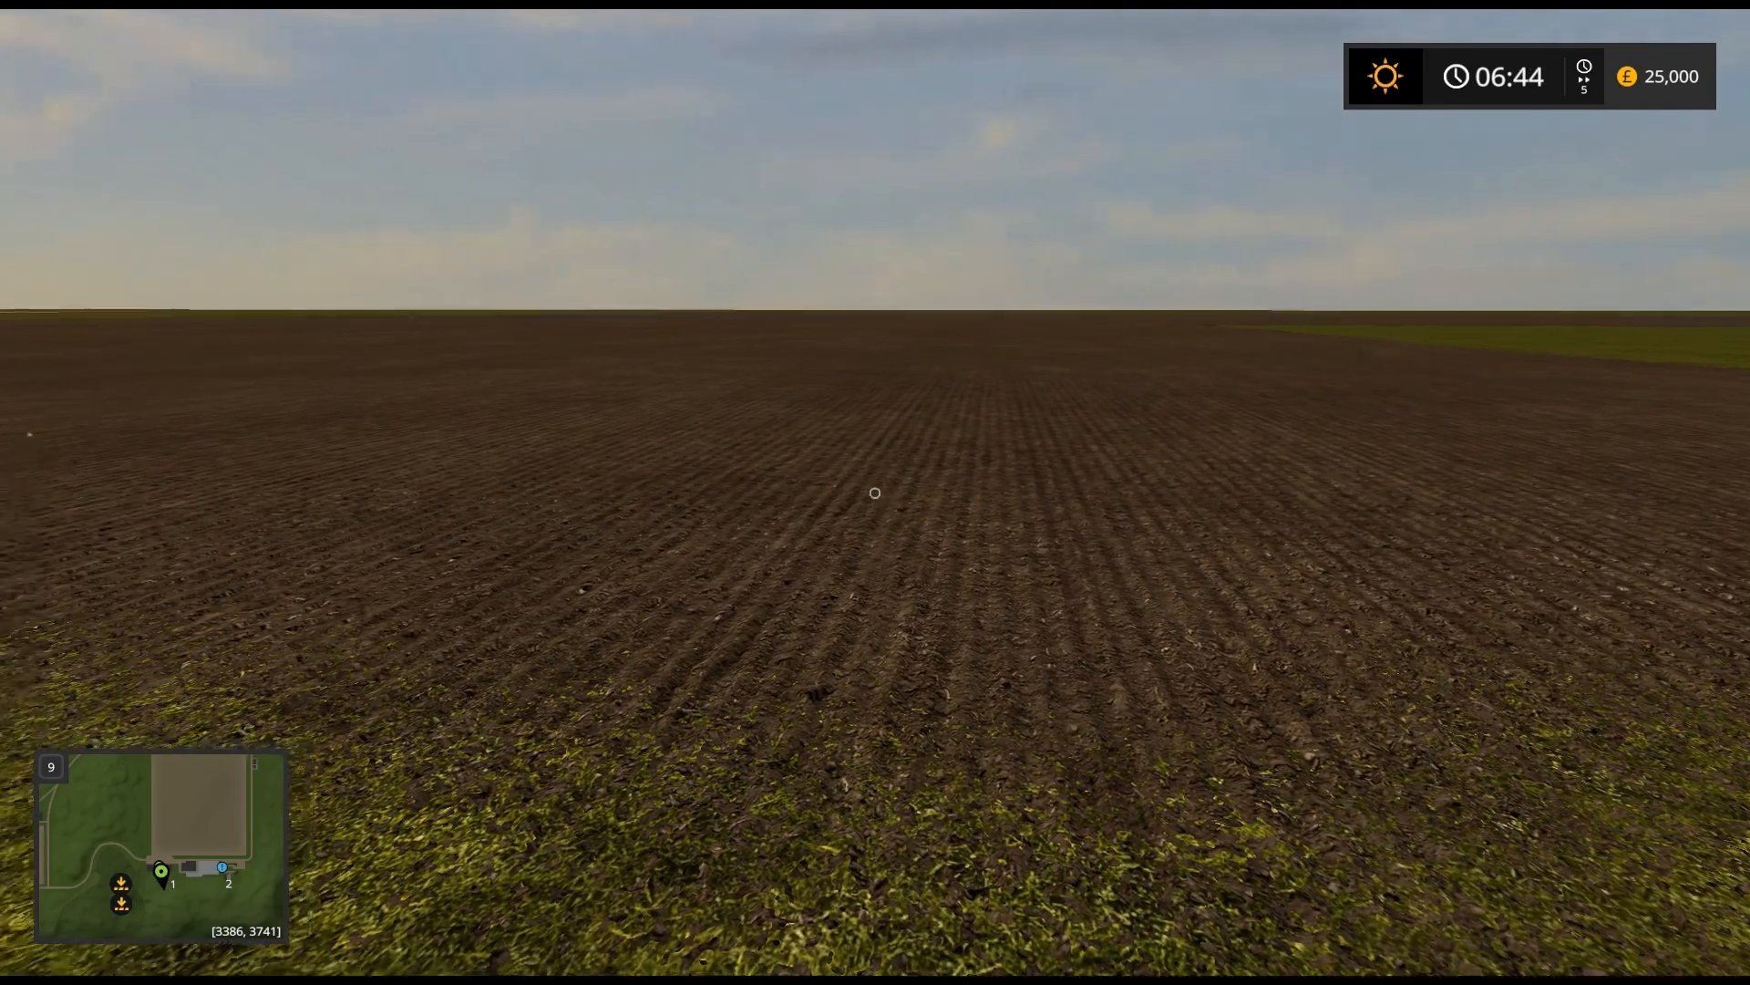
# - Walk to Field No. 1's purchase marker and open its field information and mission offer
pyautogui.press('s')
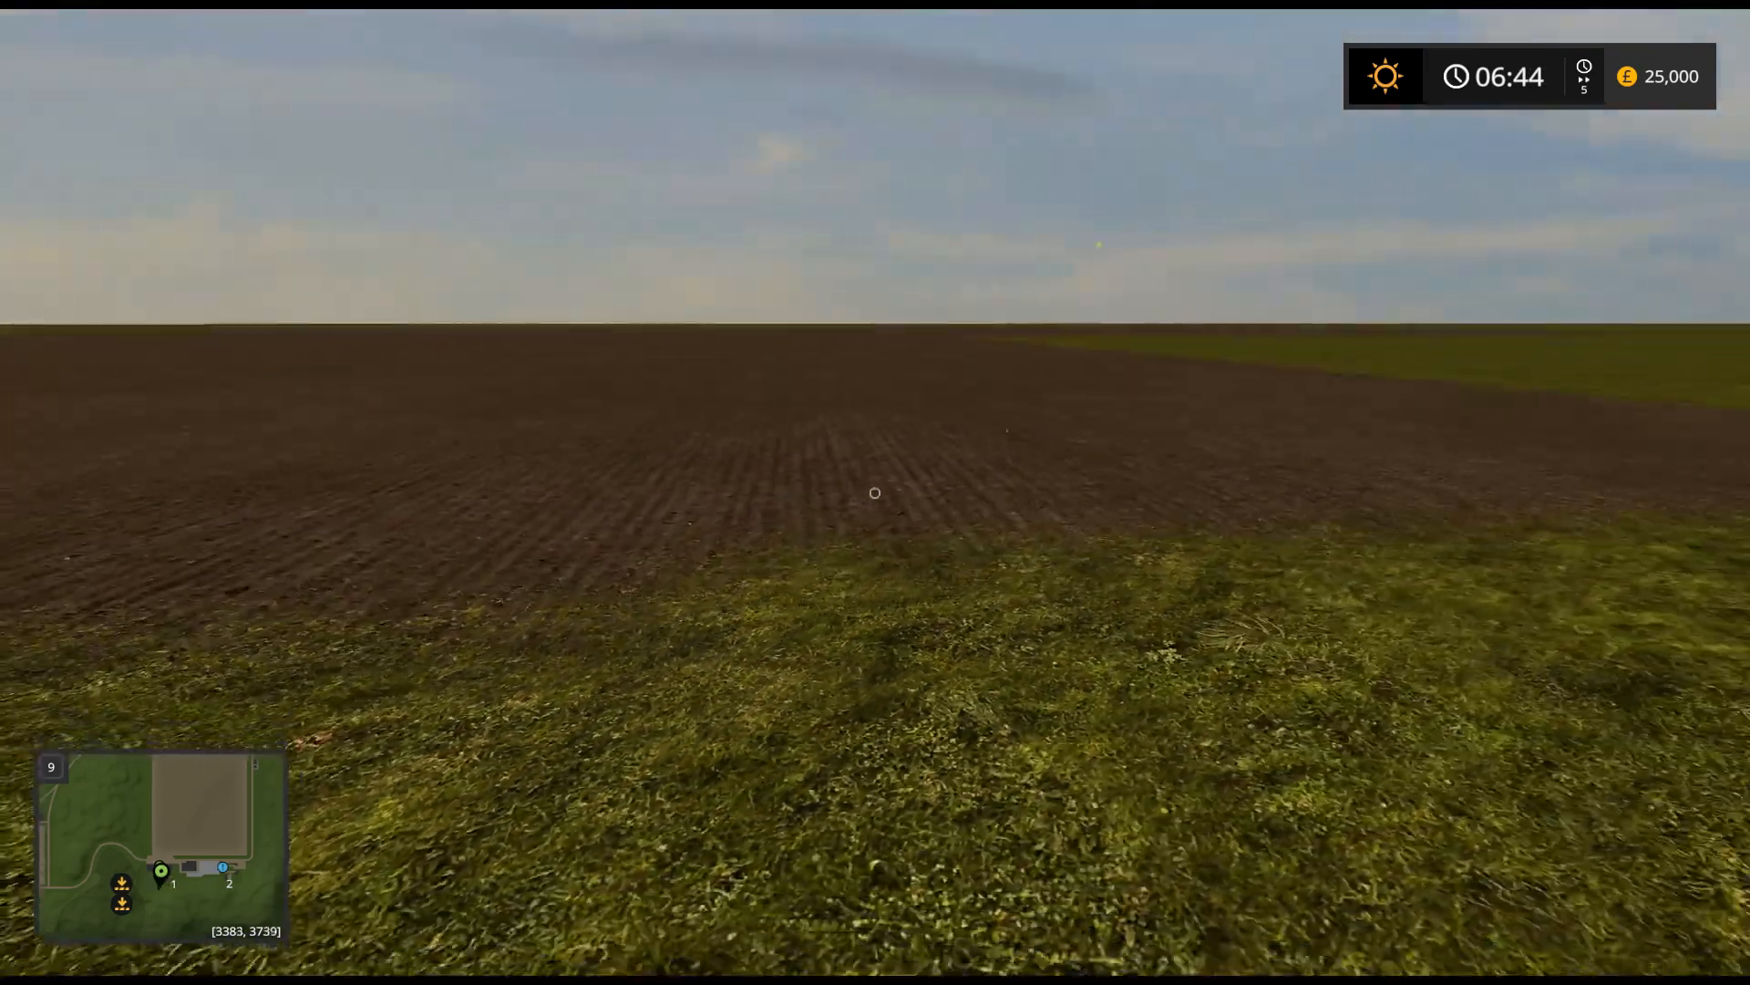
pyautogui.press('d')
pyautogui.press('d')
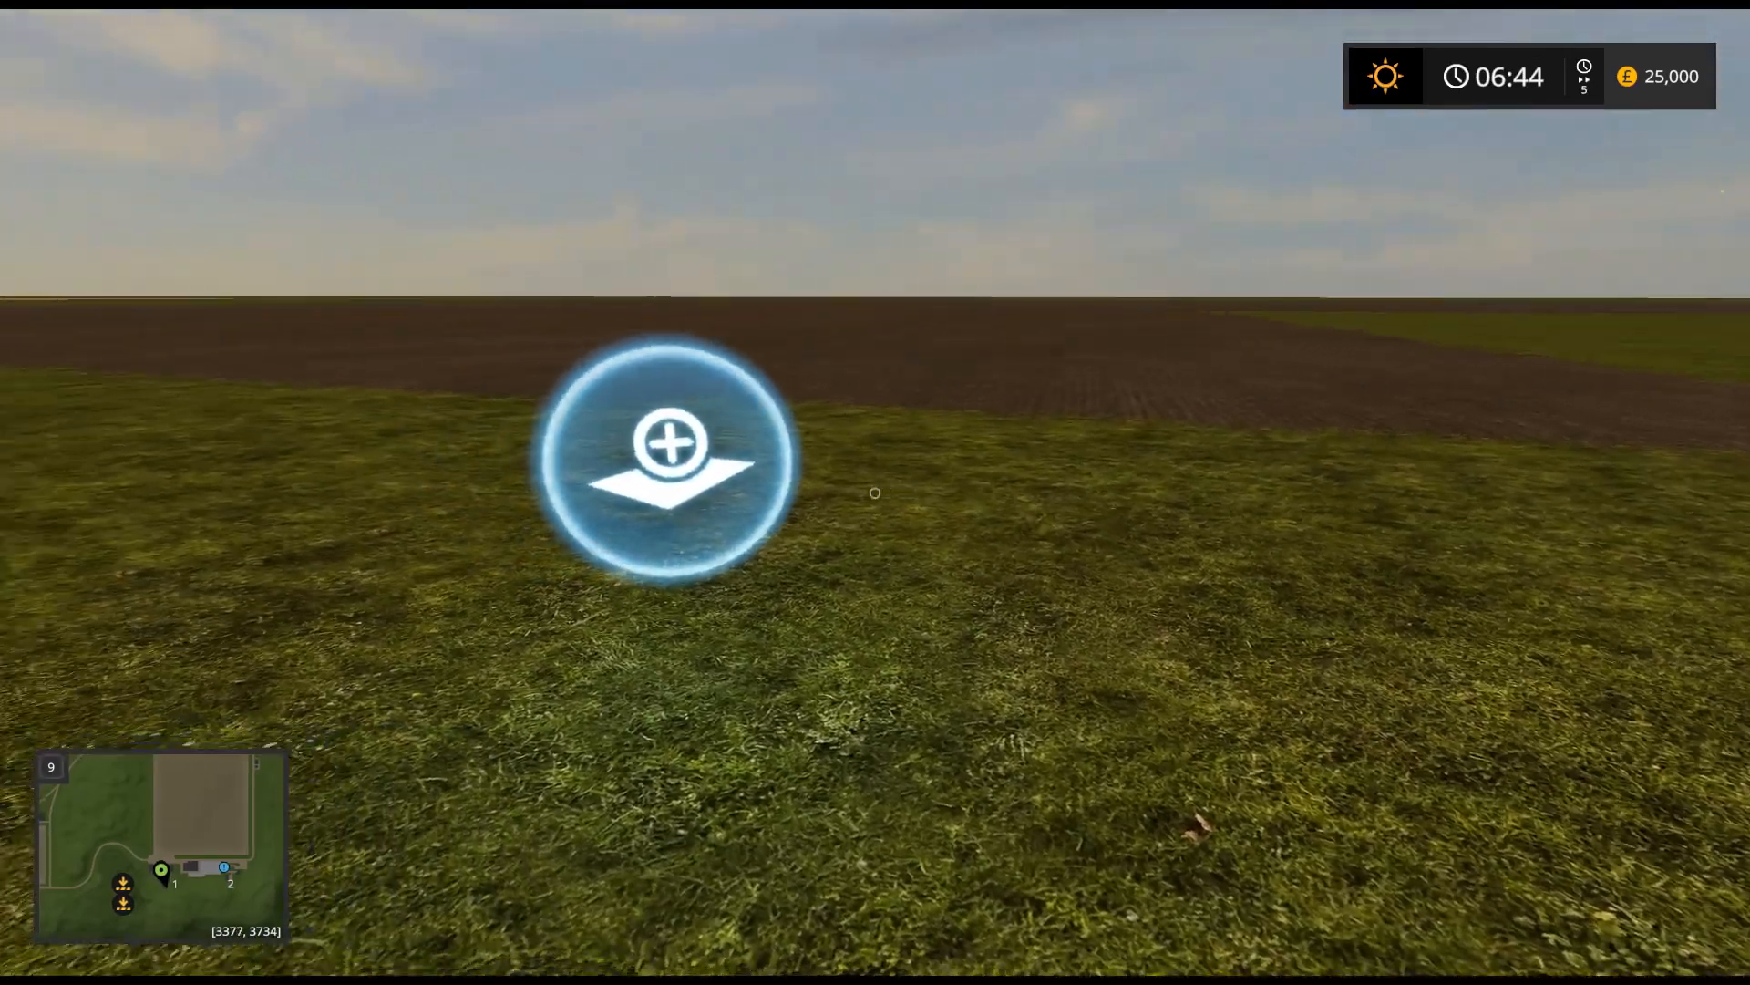
pyautogui.press('w')
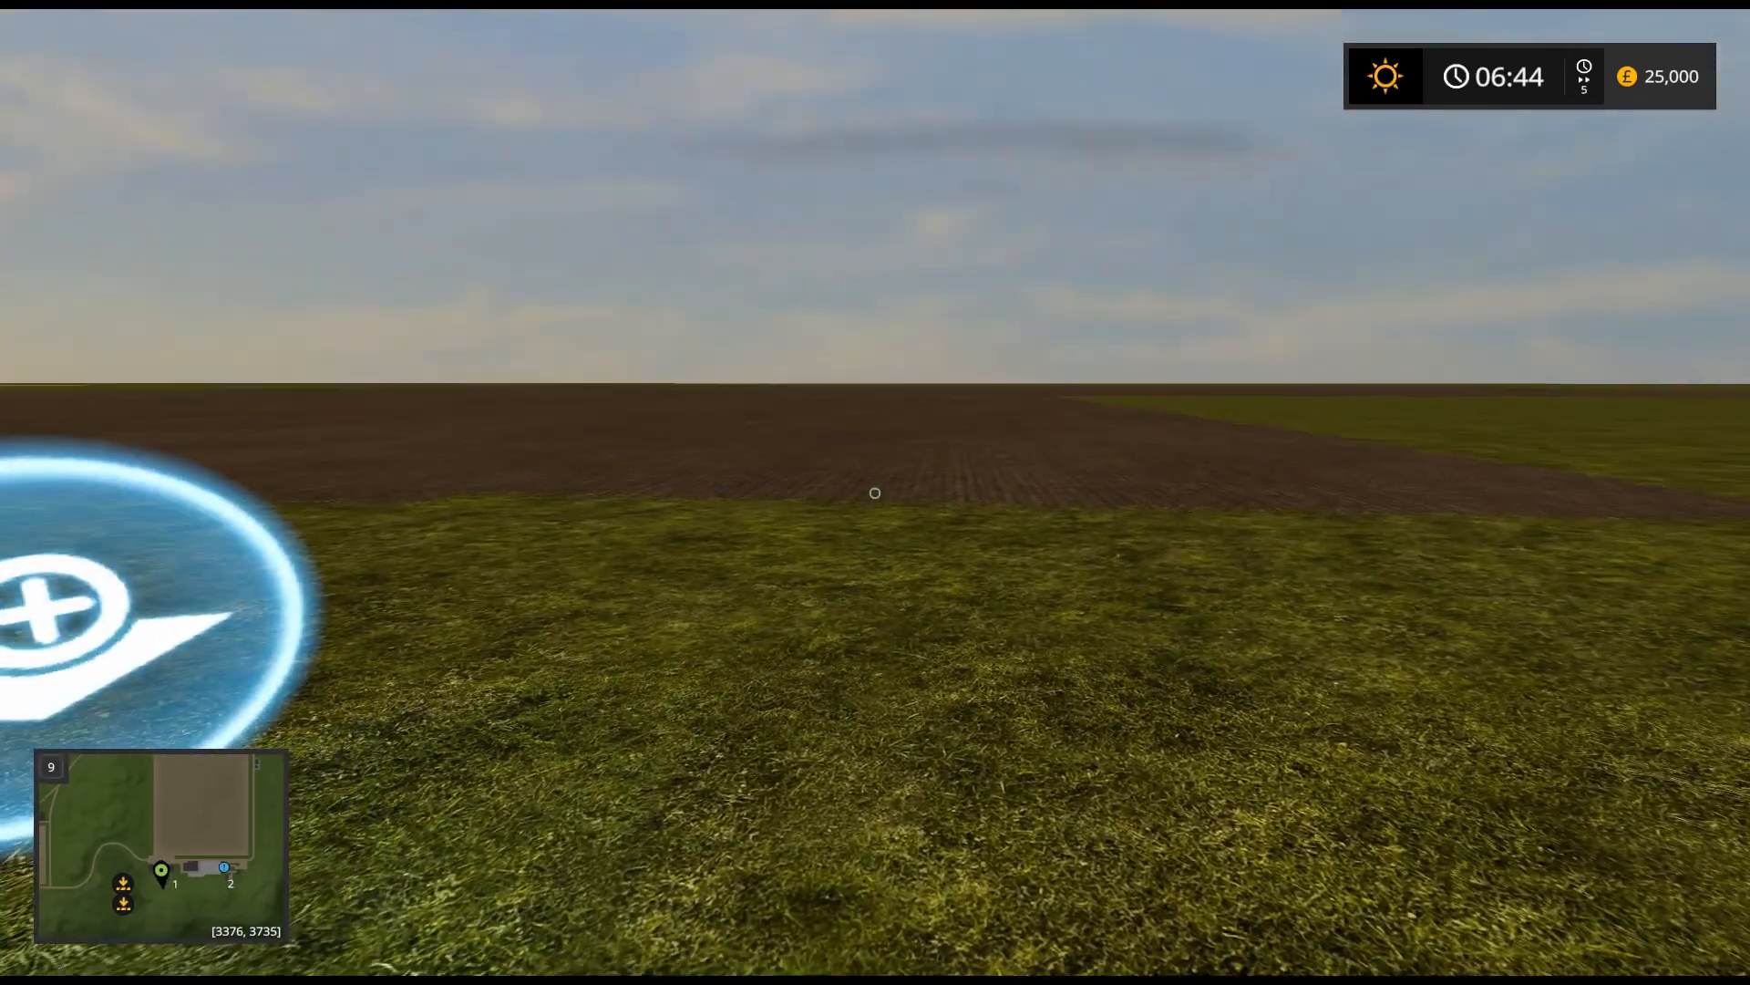
pyautogui.press('w')
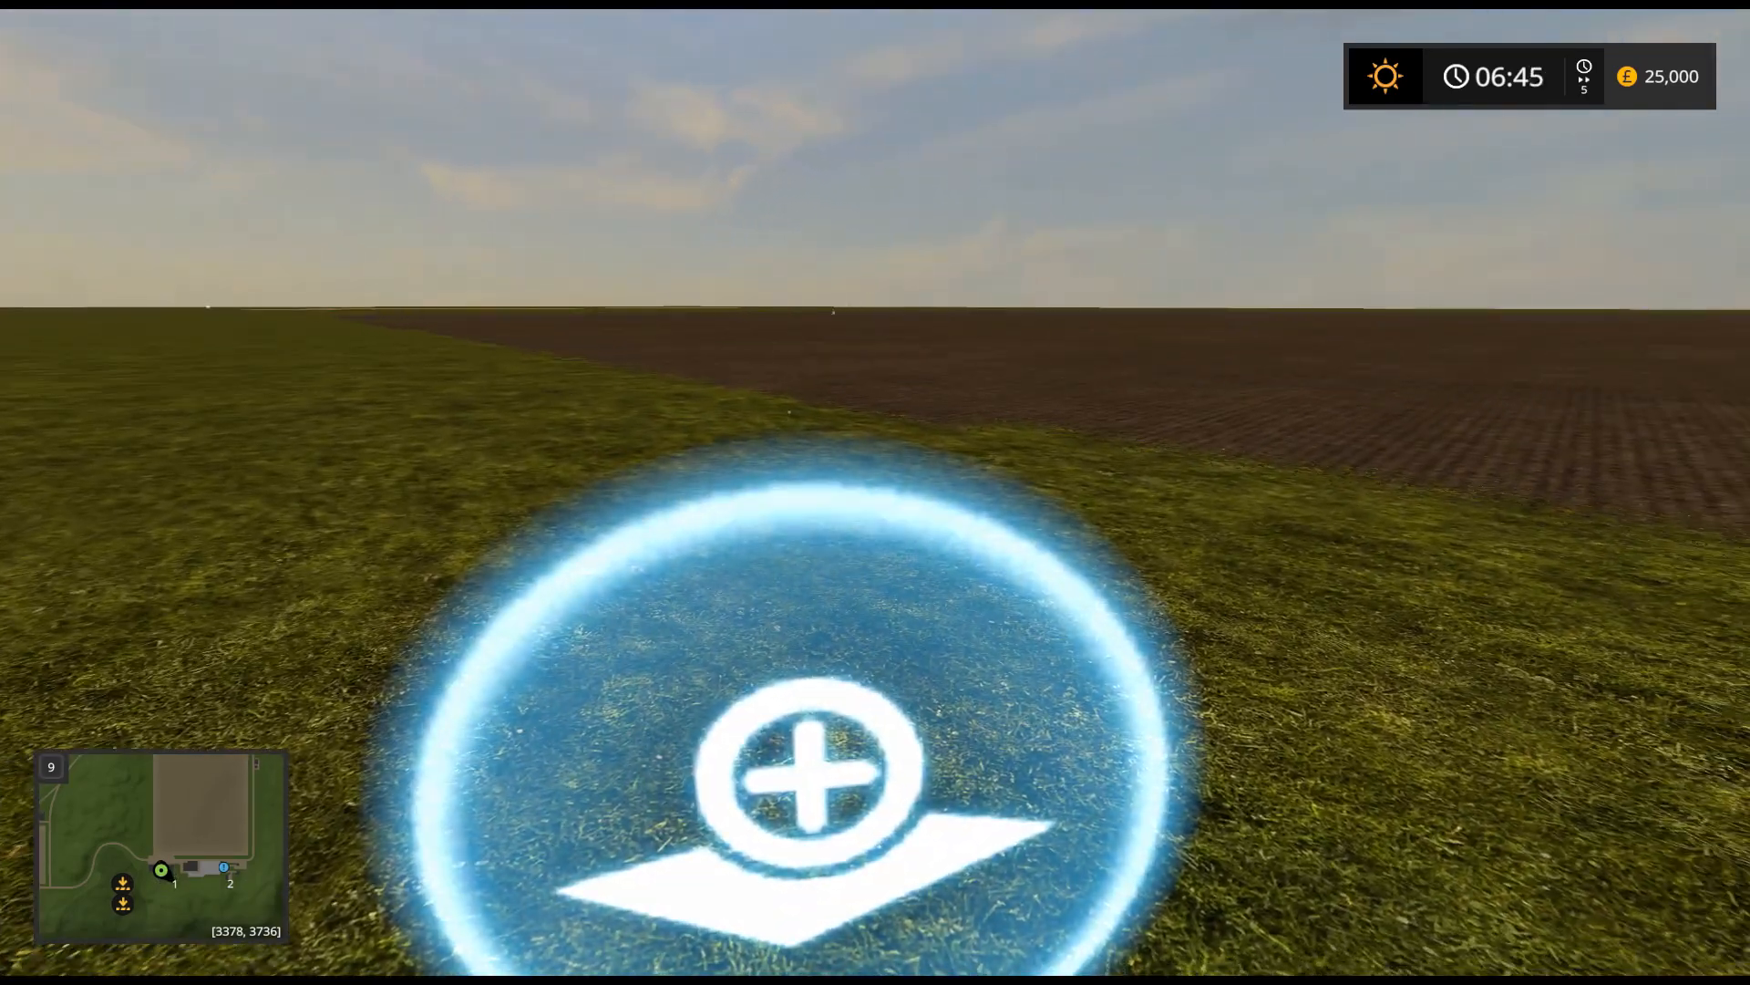
pyautogui.press('r')
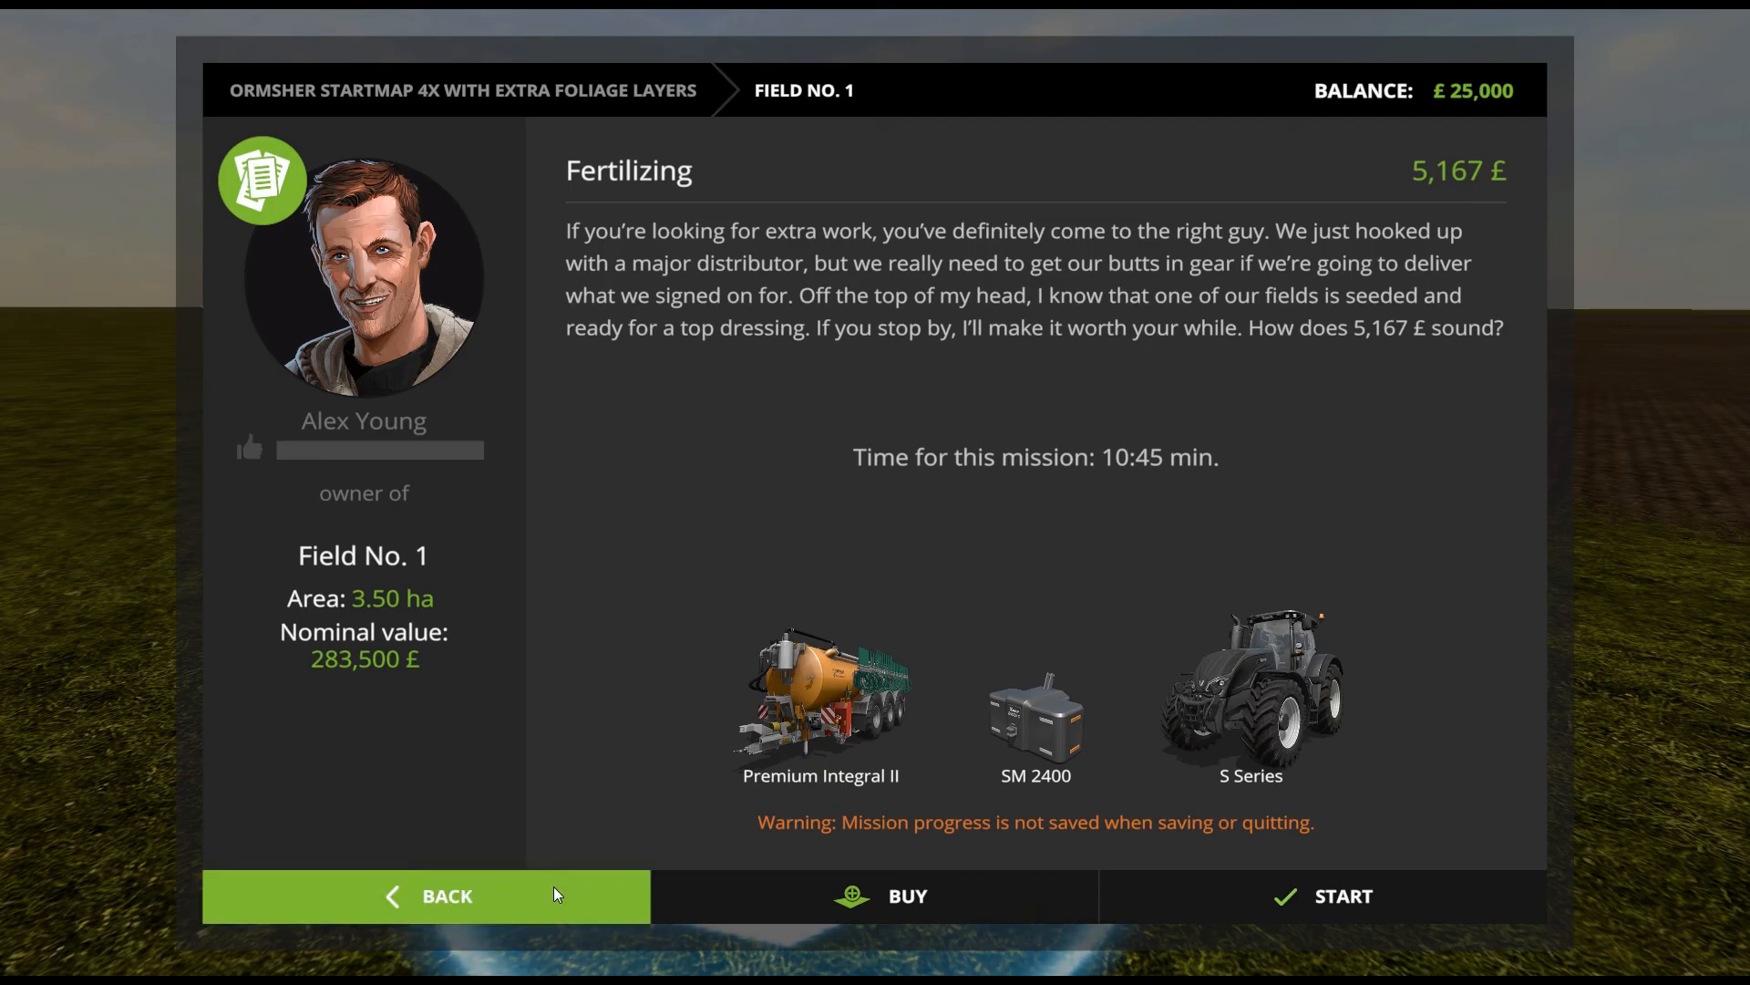
# - Start the fertilizing mission on Field No. 1, drive the tractor away from the field and dismiss the mission result
pyautogui.click(1261, 895)
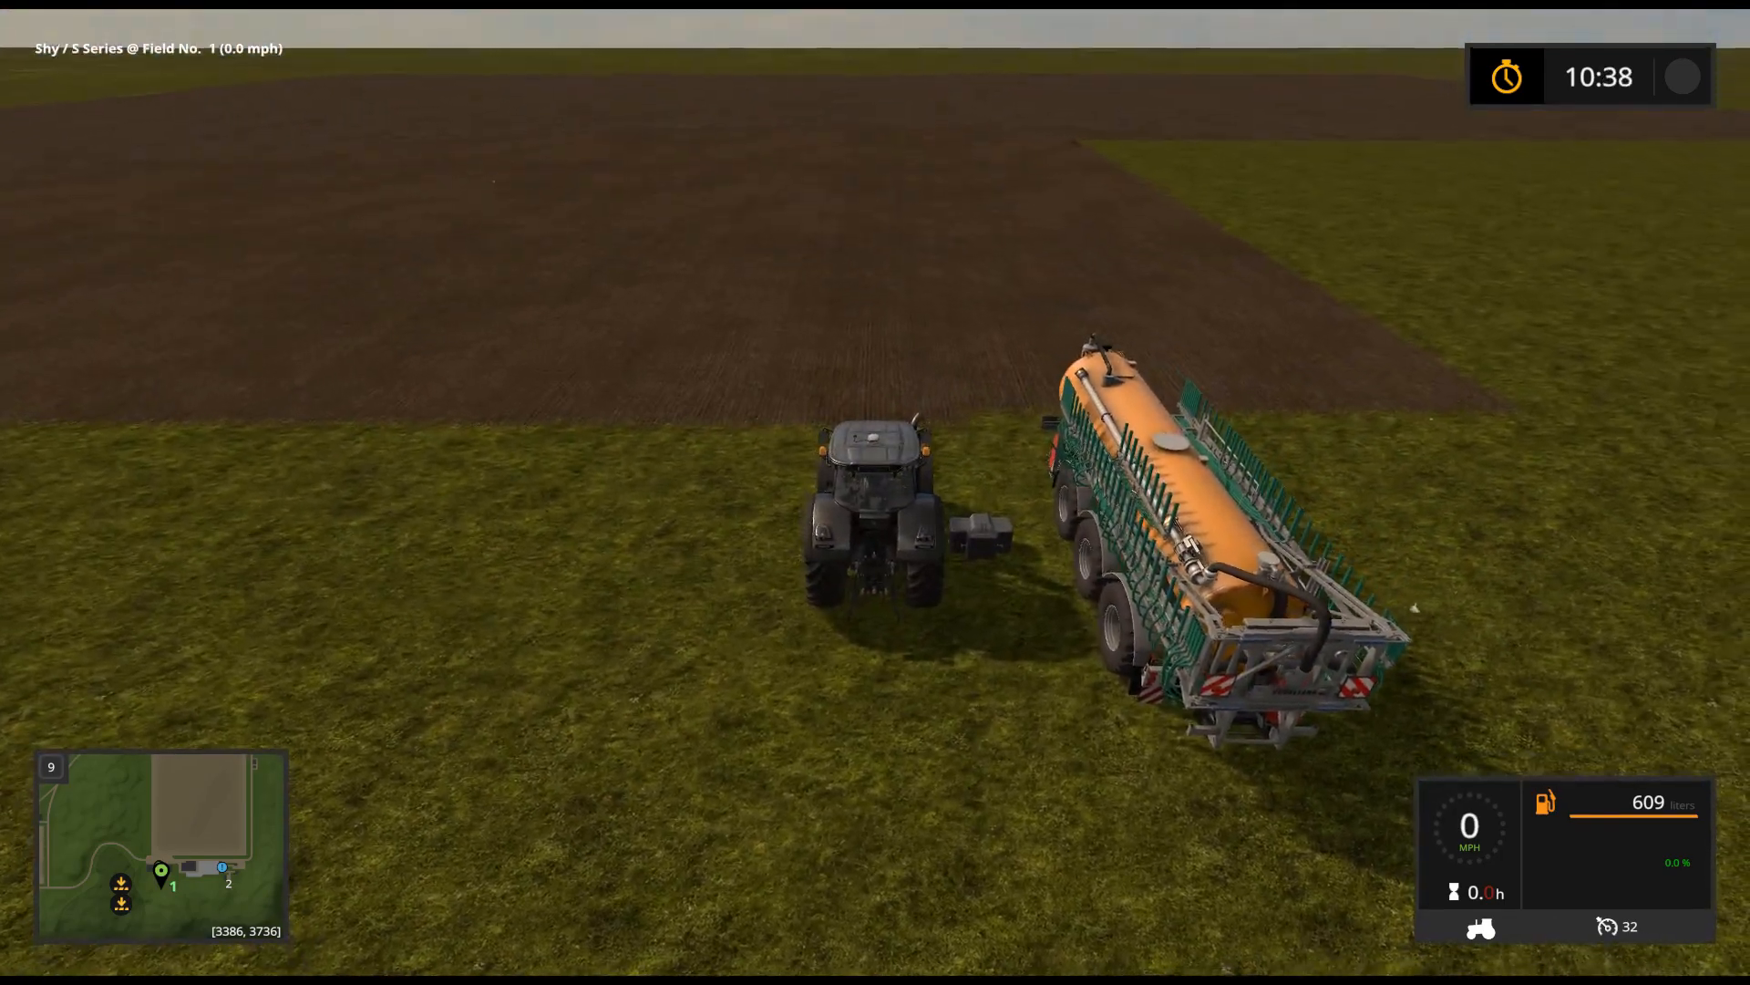
pyautogui.press('w')
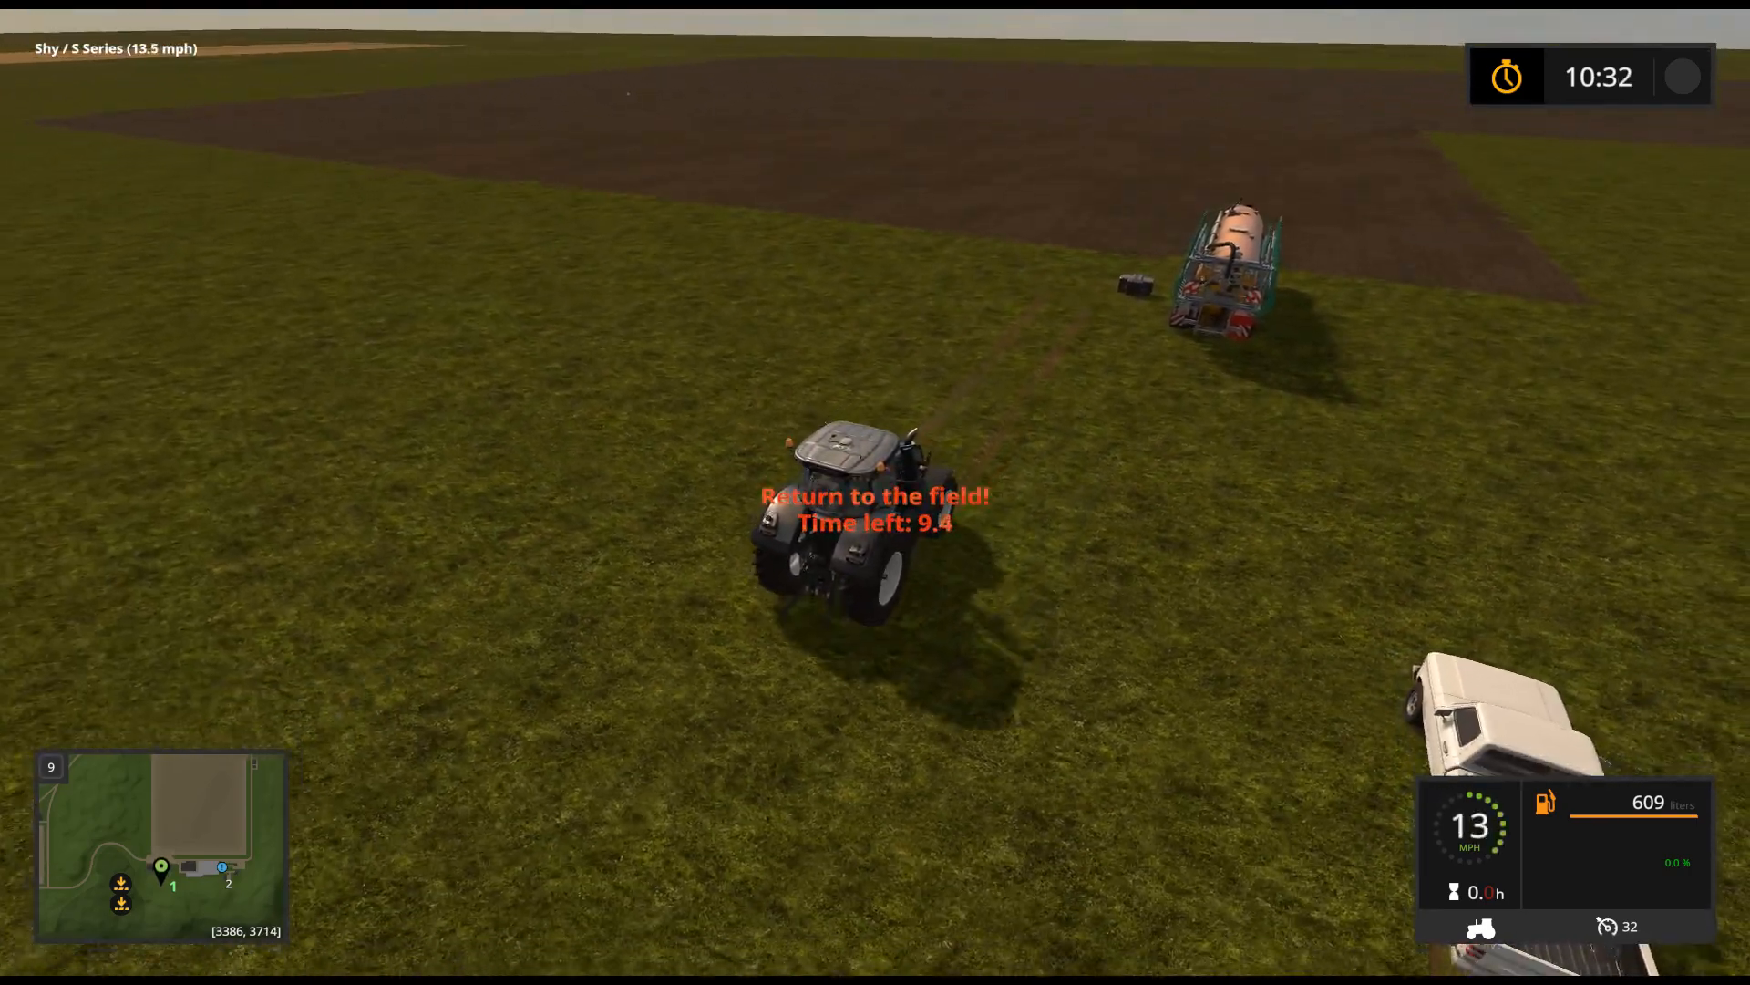
pyautogui.press('w')
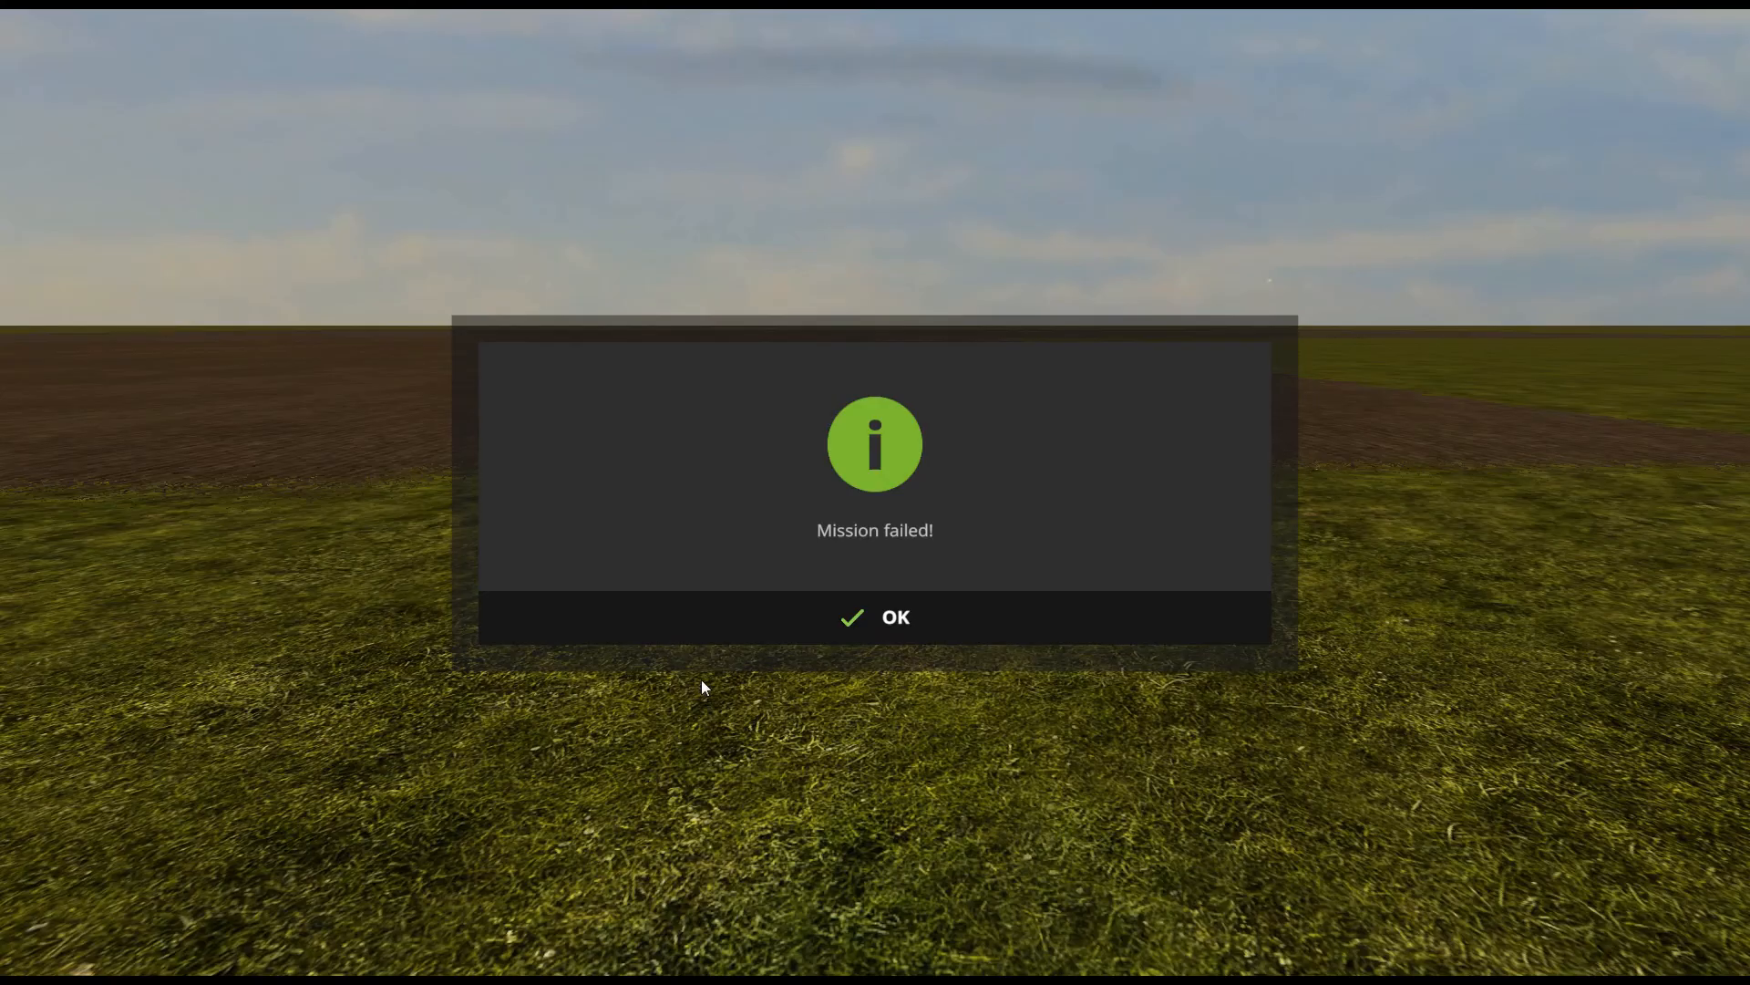
pyautogui.click(702, 629)
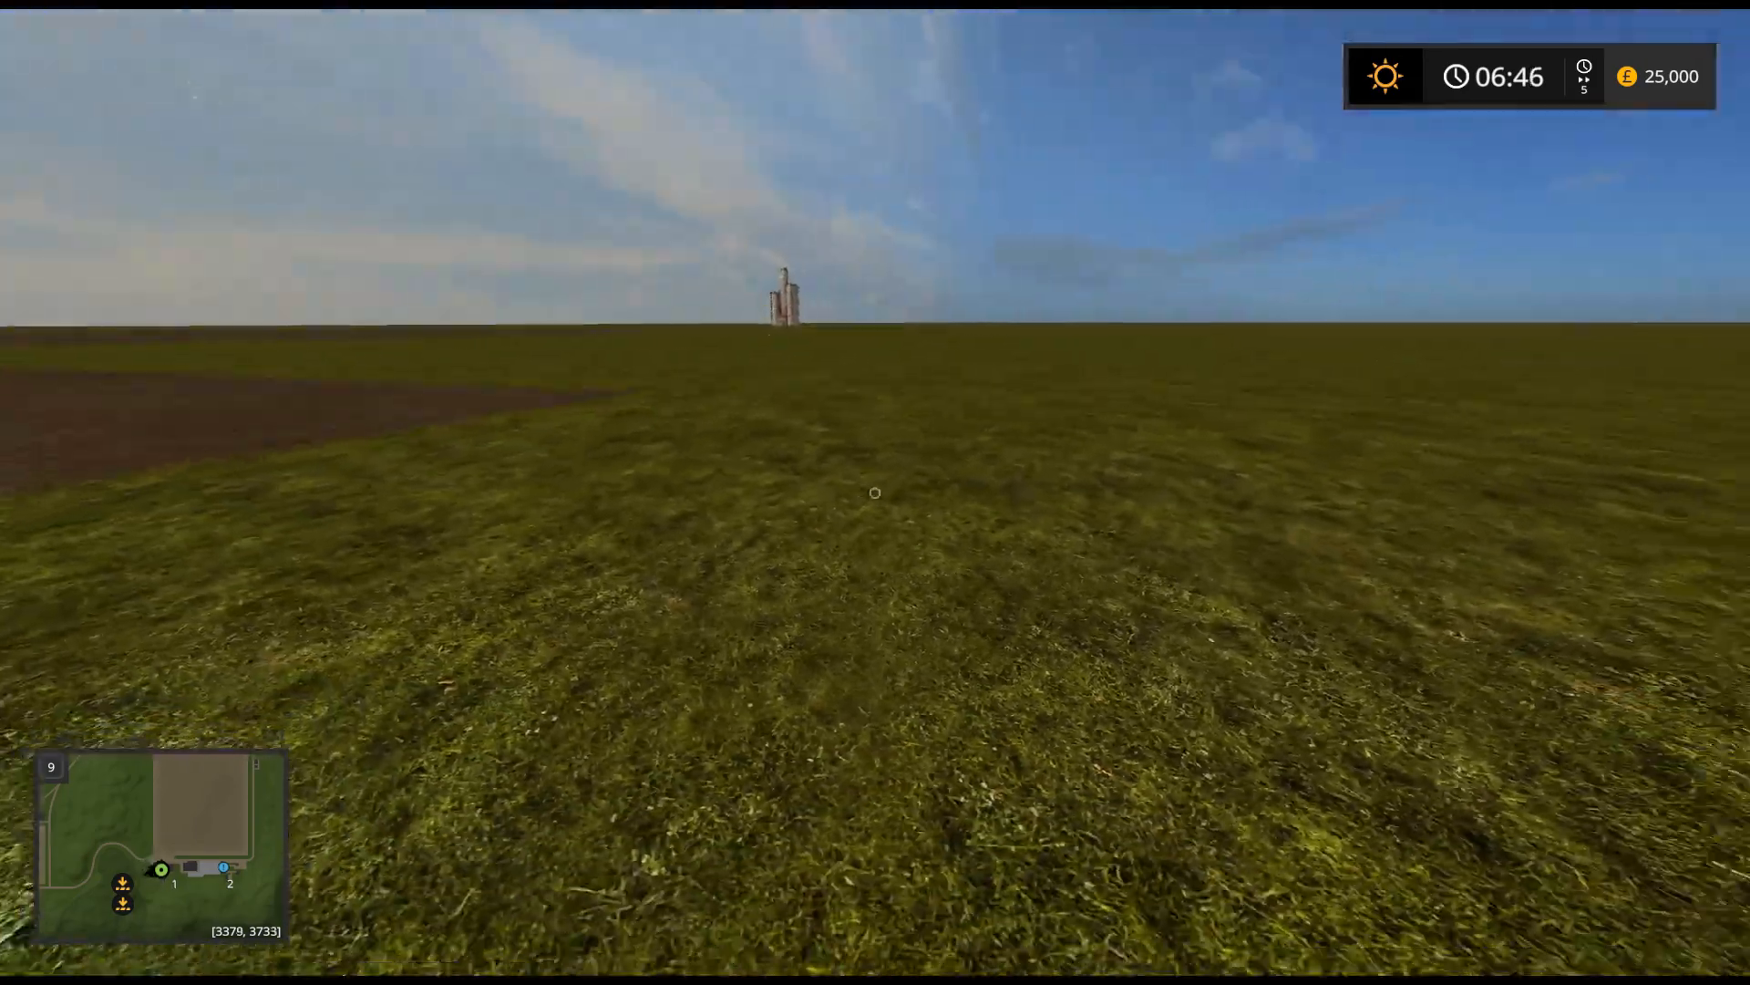
# - Walk back into Field No. 1's marker, check its mission offer again and close it
pyautogui.press('w')
pyautogui.press('w')
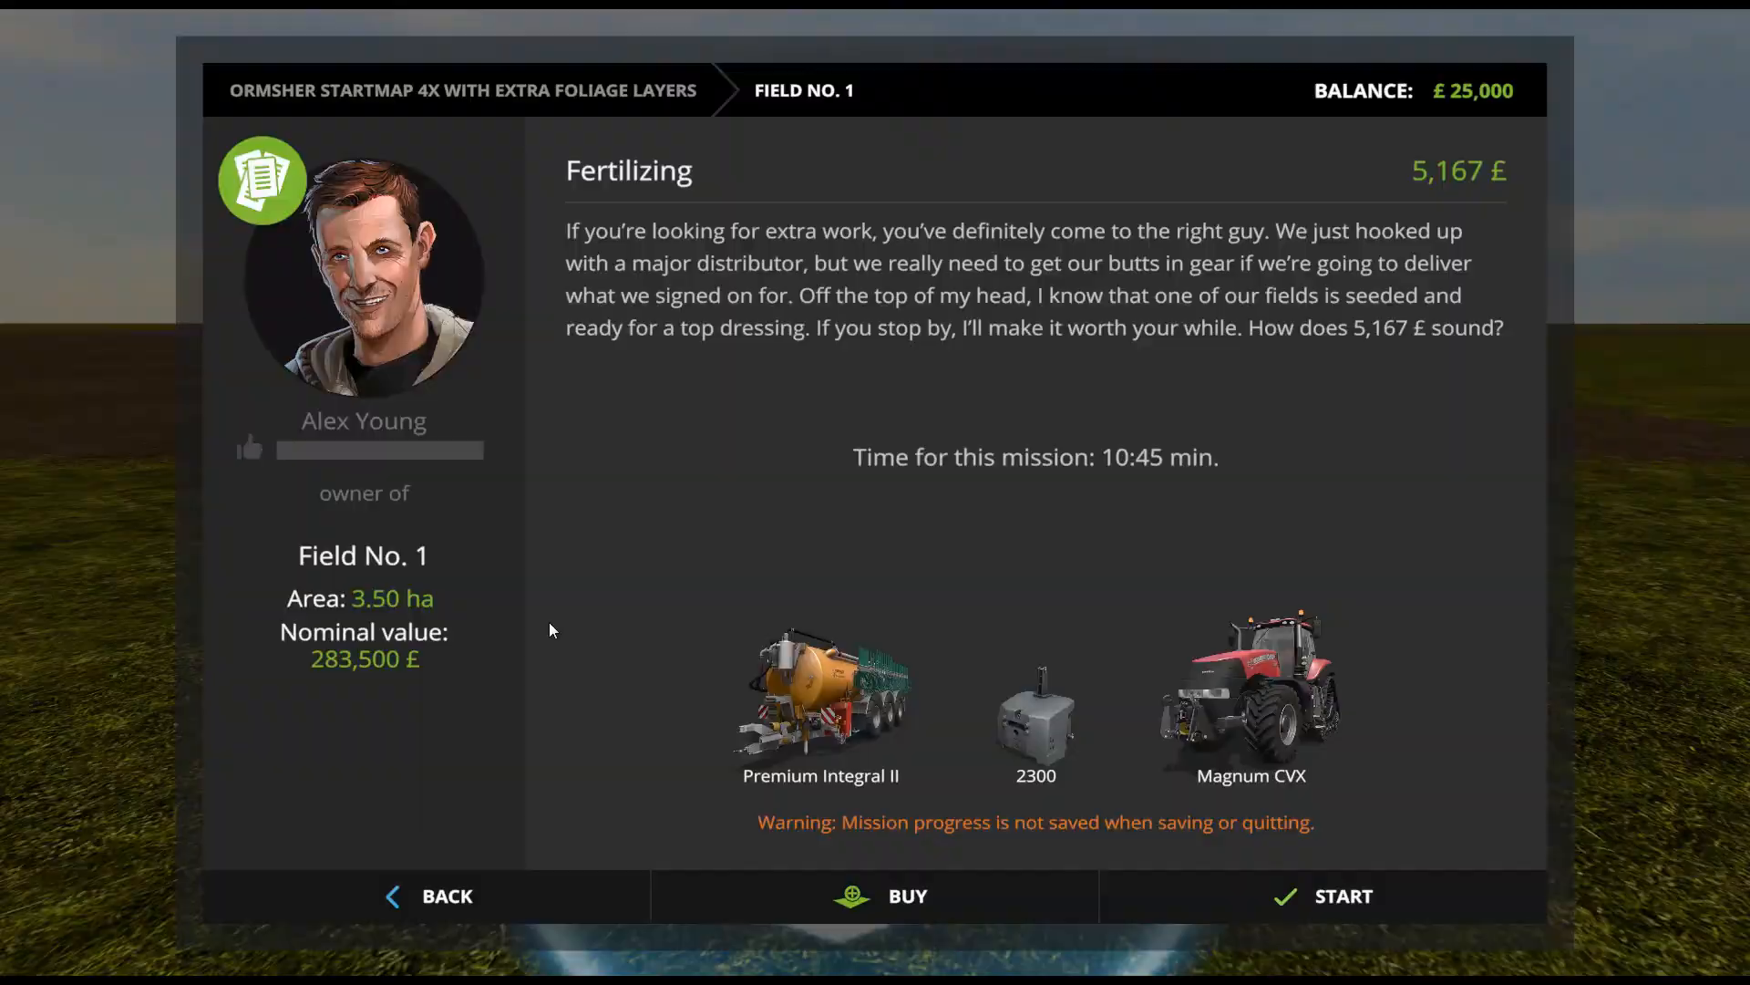
pyautogui.press('Escape')
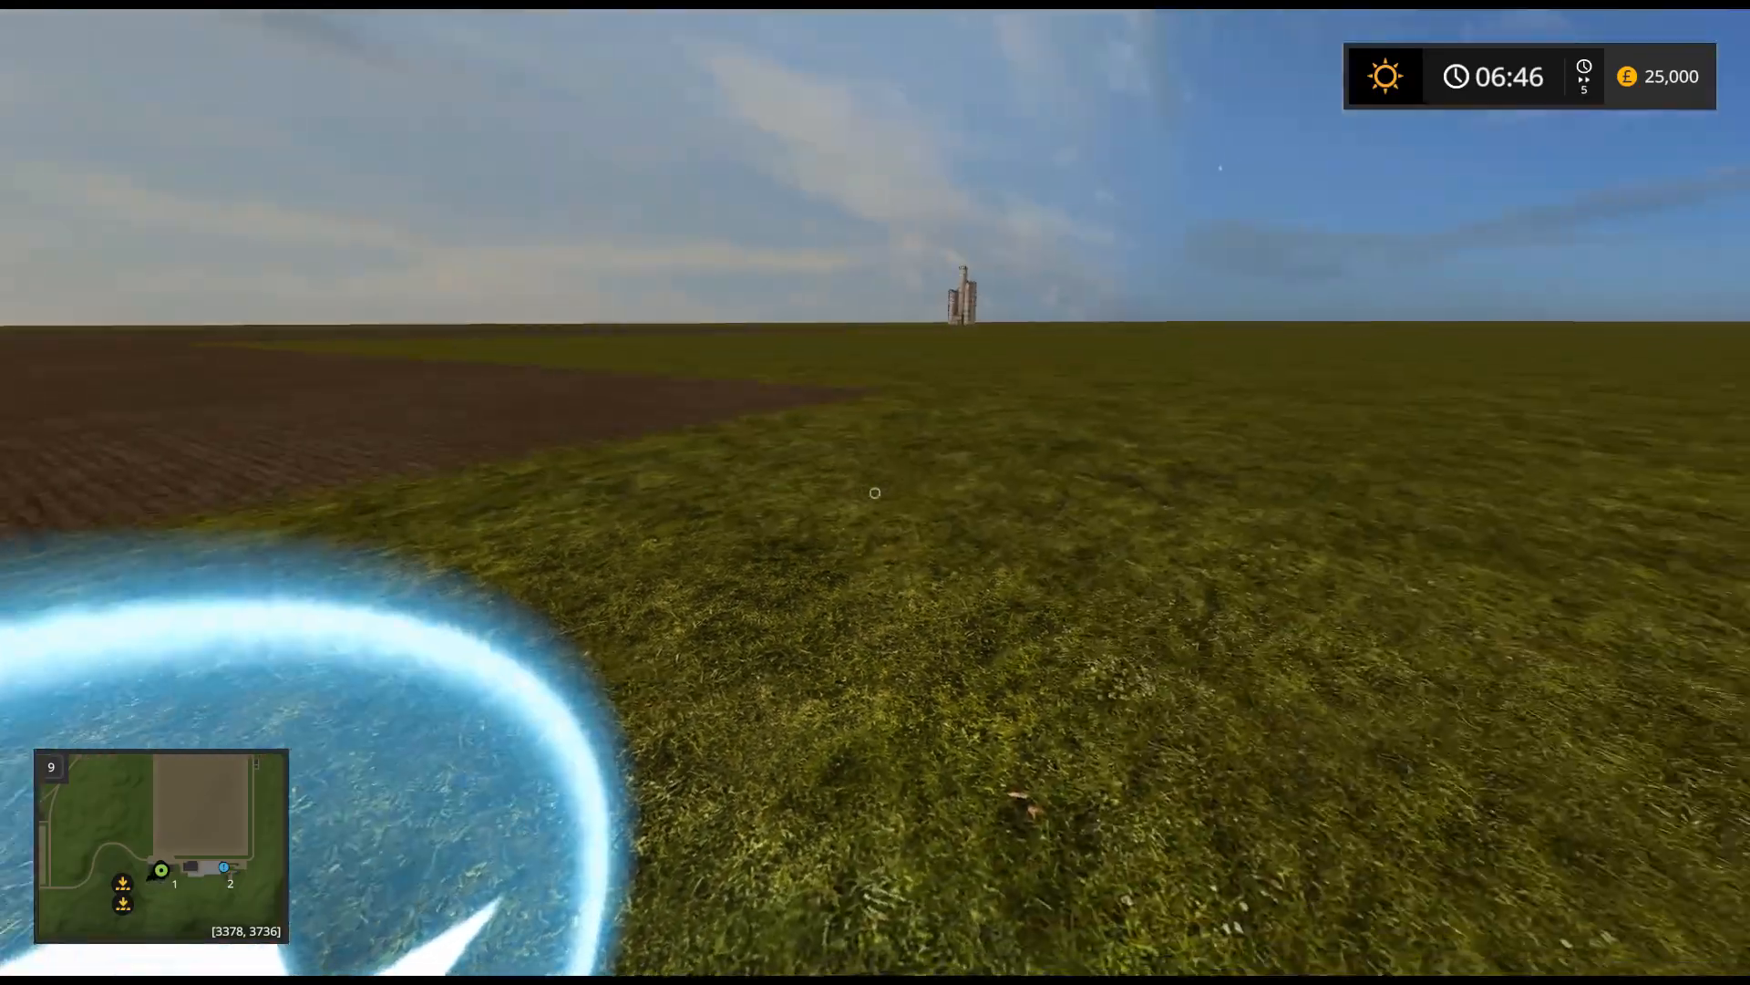
# - Walk back to the pickup, get in and turn it around to head along the edge of Field No. 1
pyautogui.press('w')
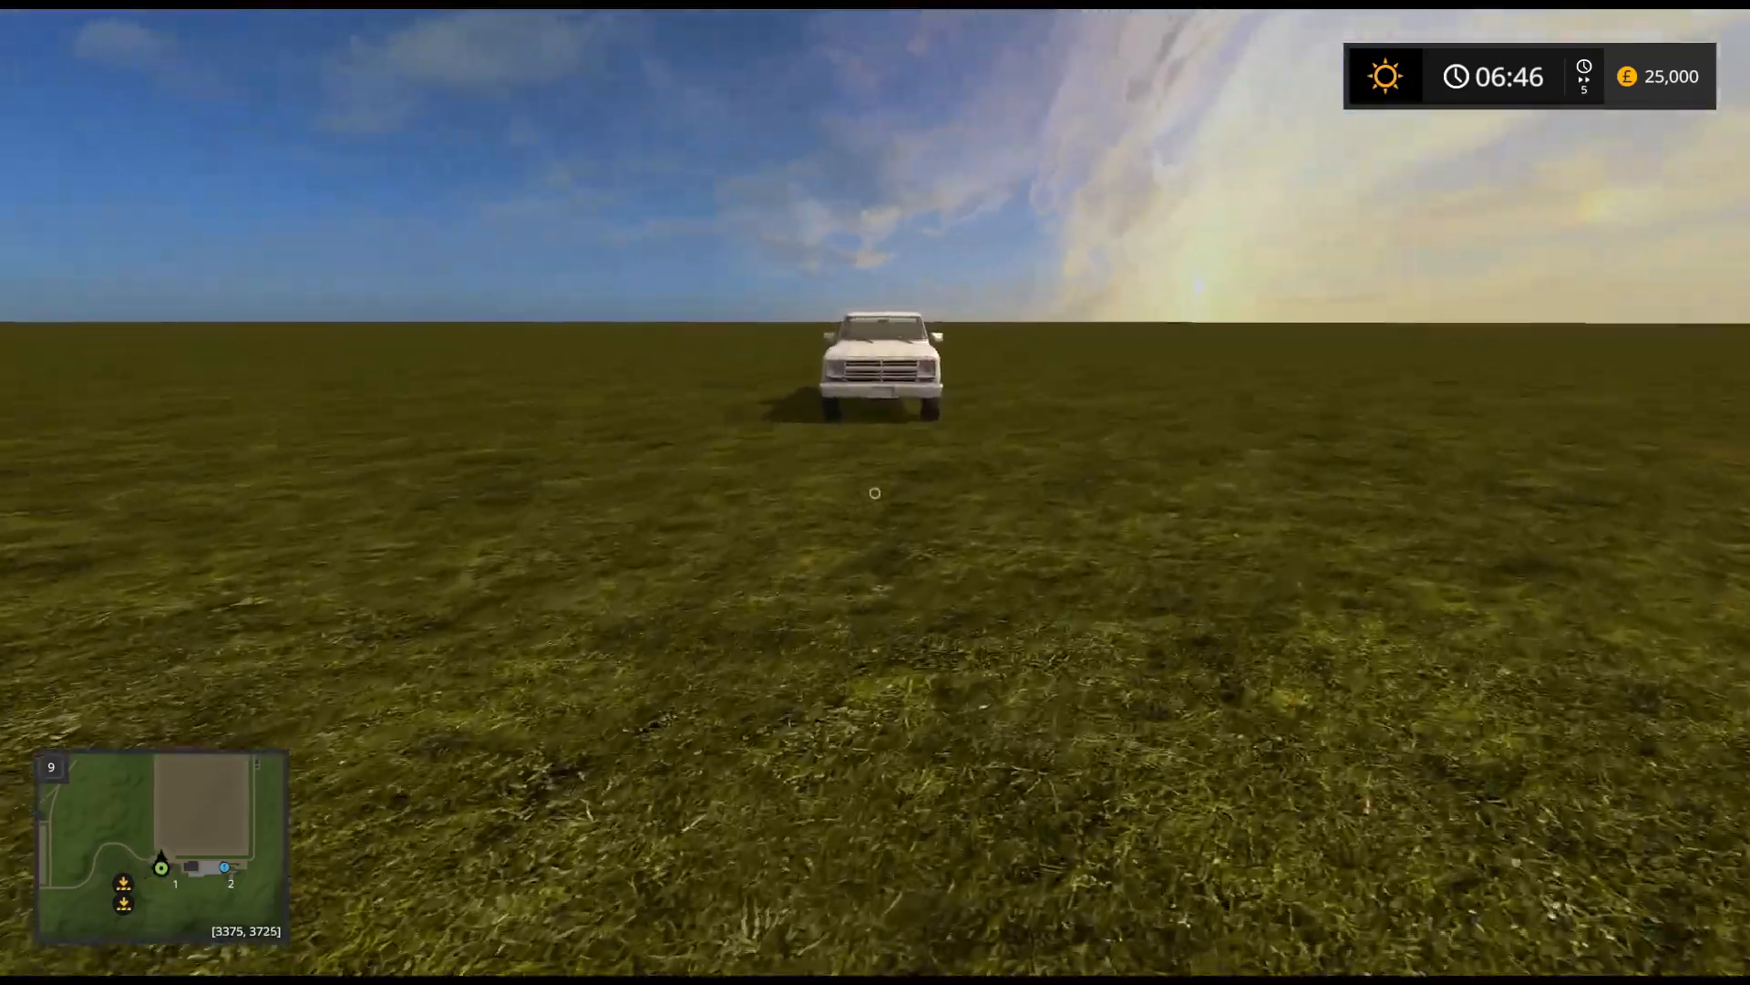
pyautogui.press('e')
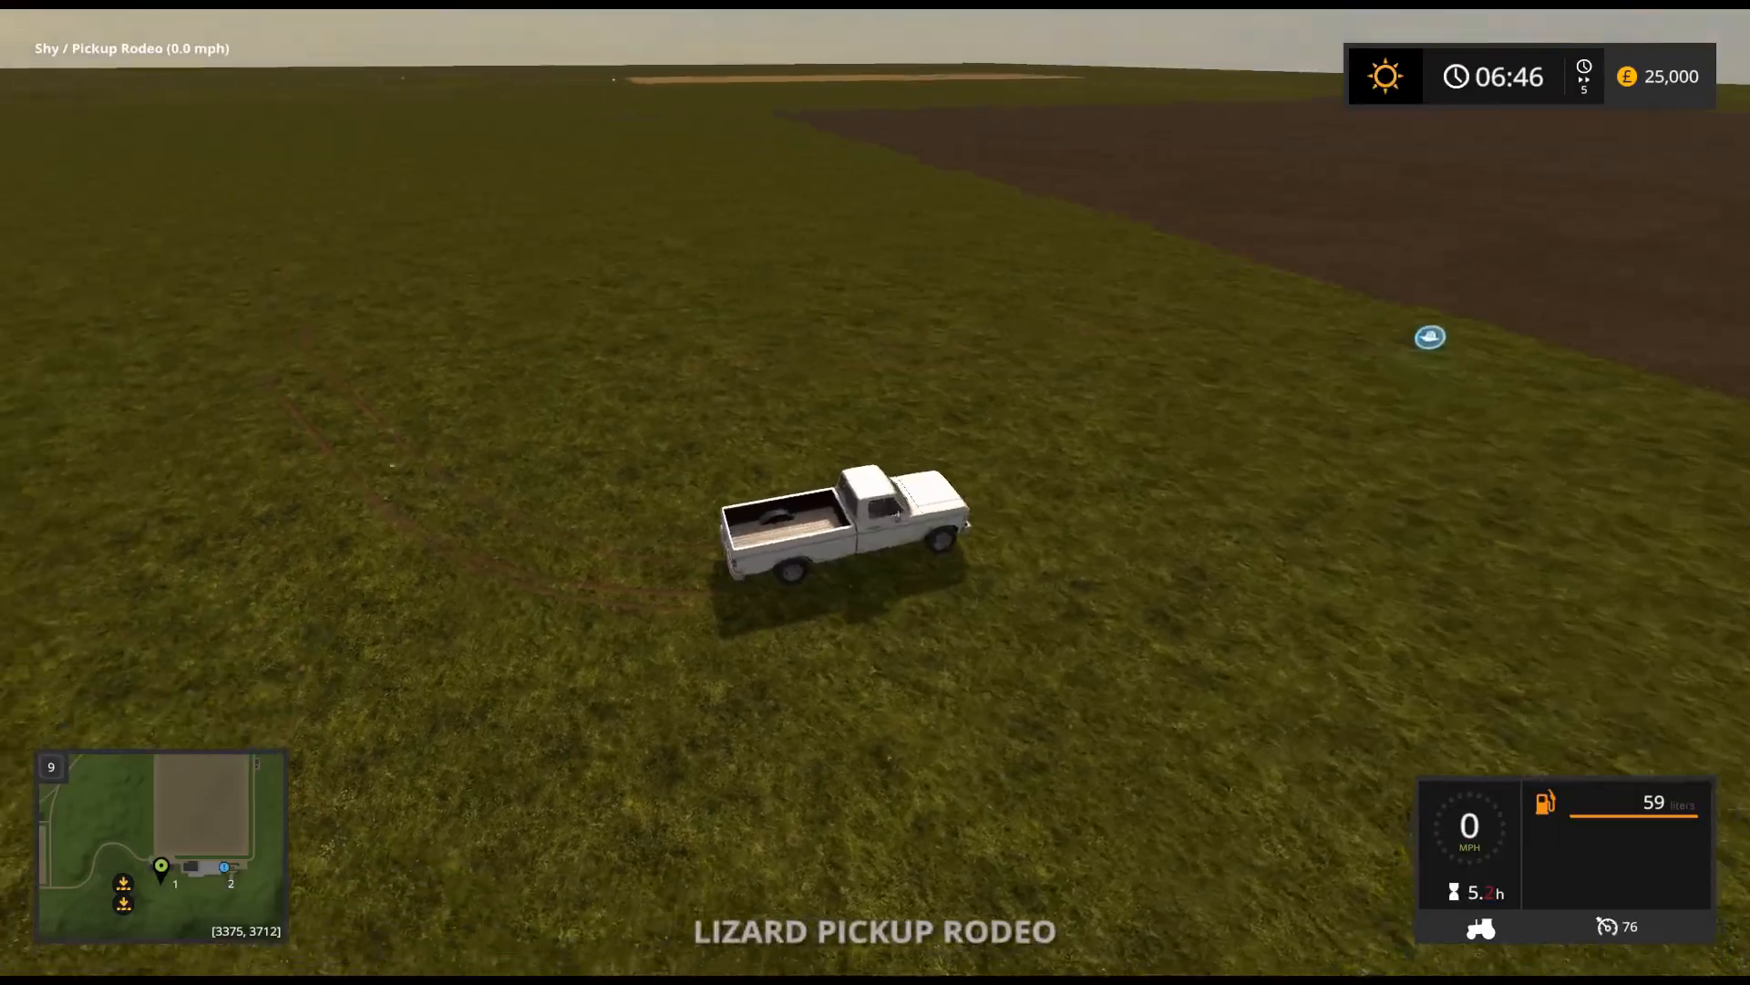
pyautogui.press('w')
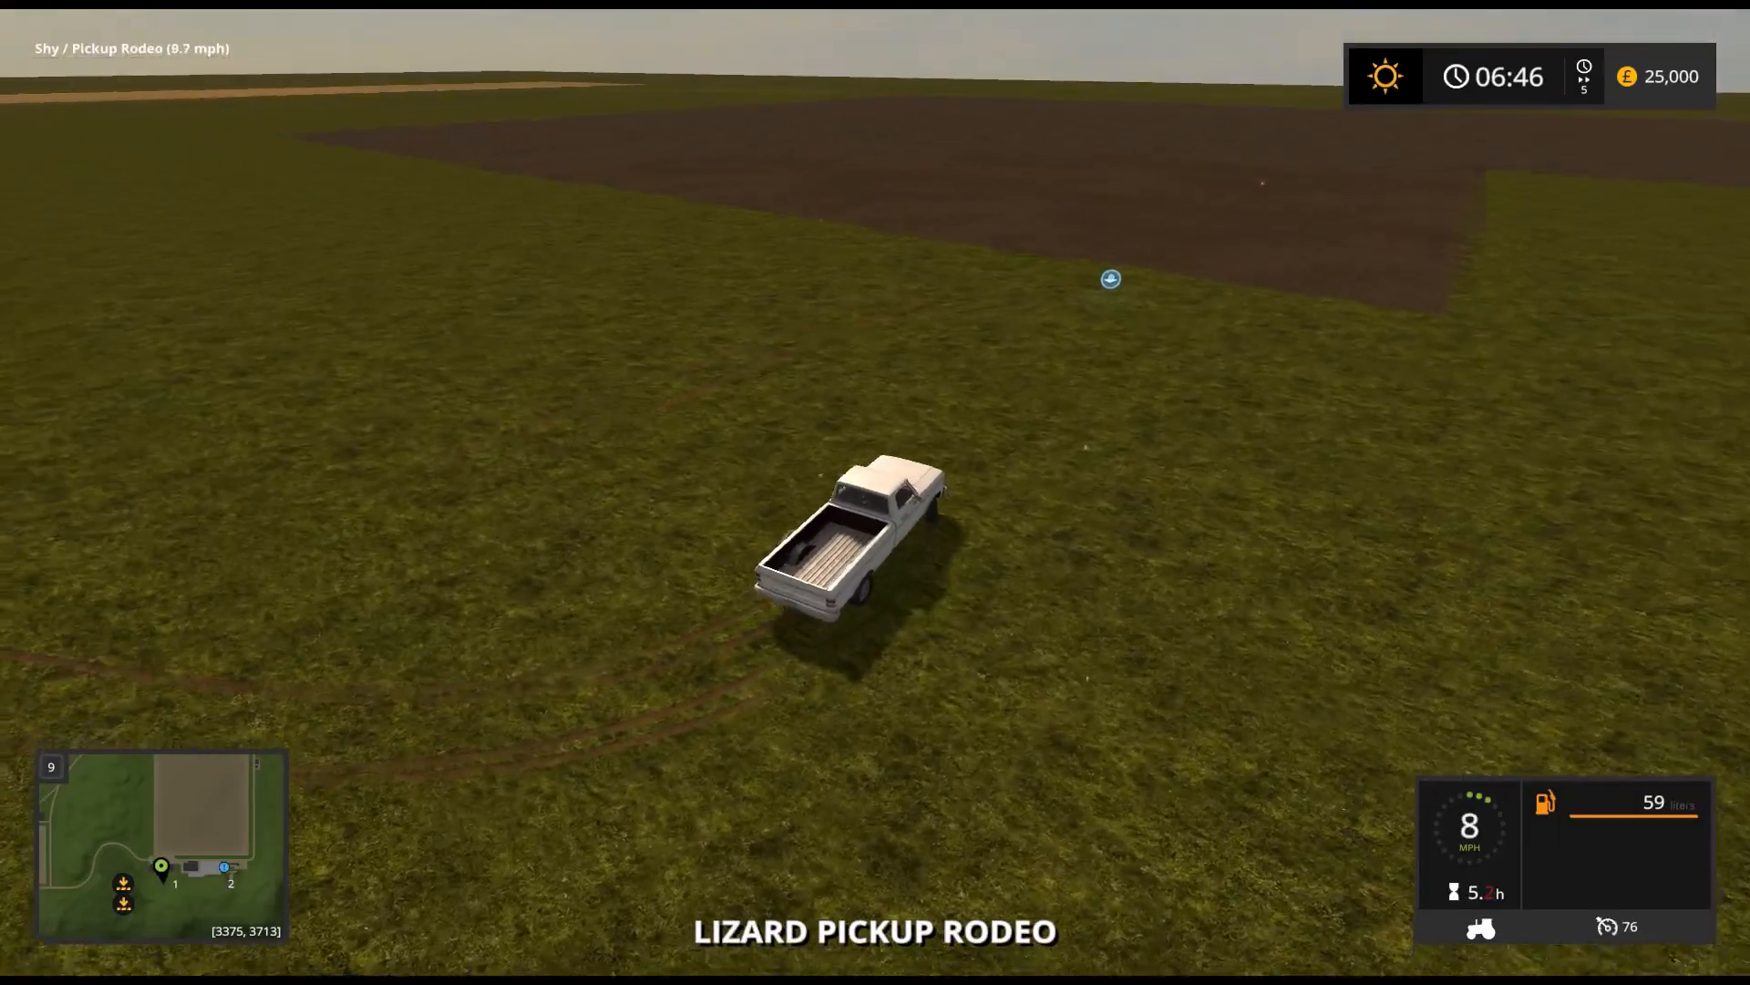
pyautogui.press('w')
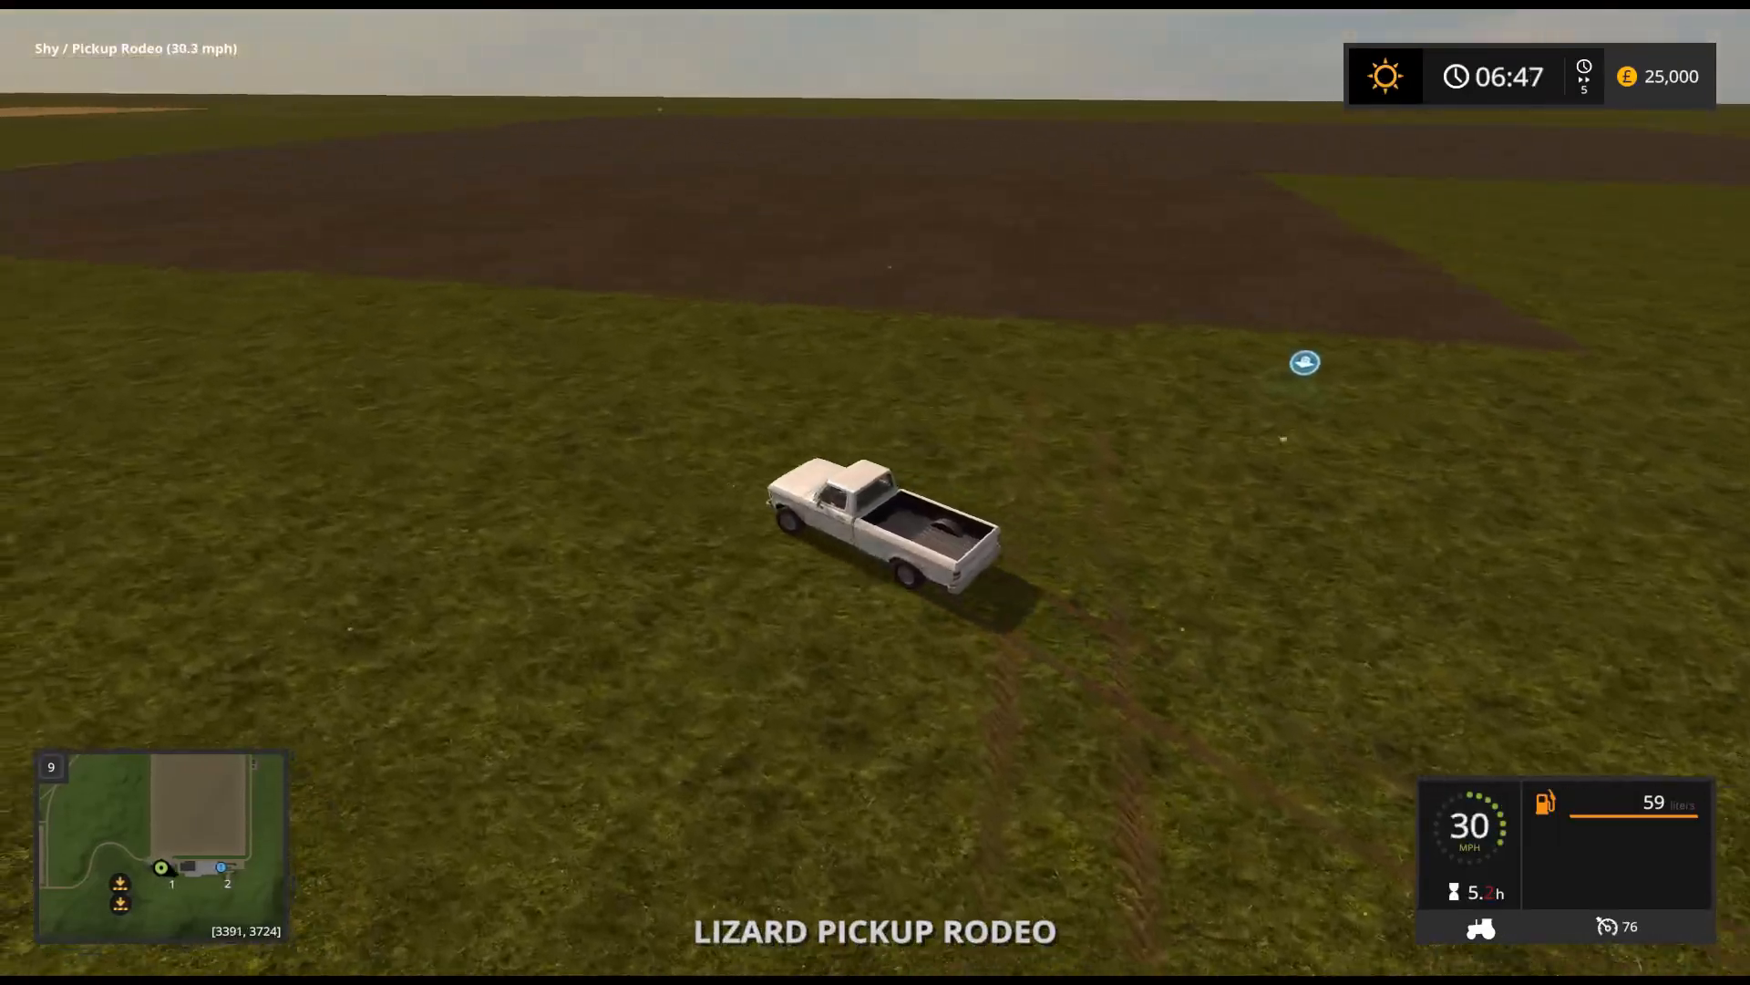
pyautogui.press('w')
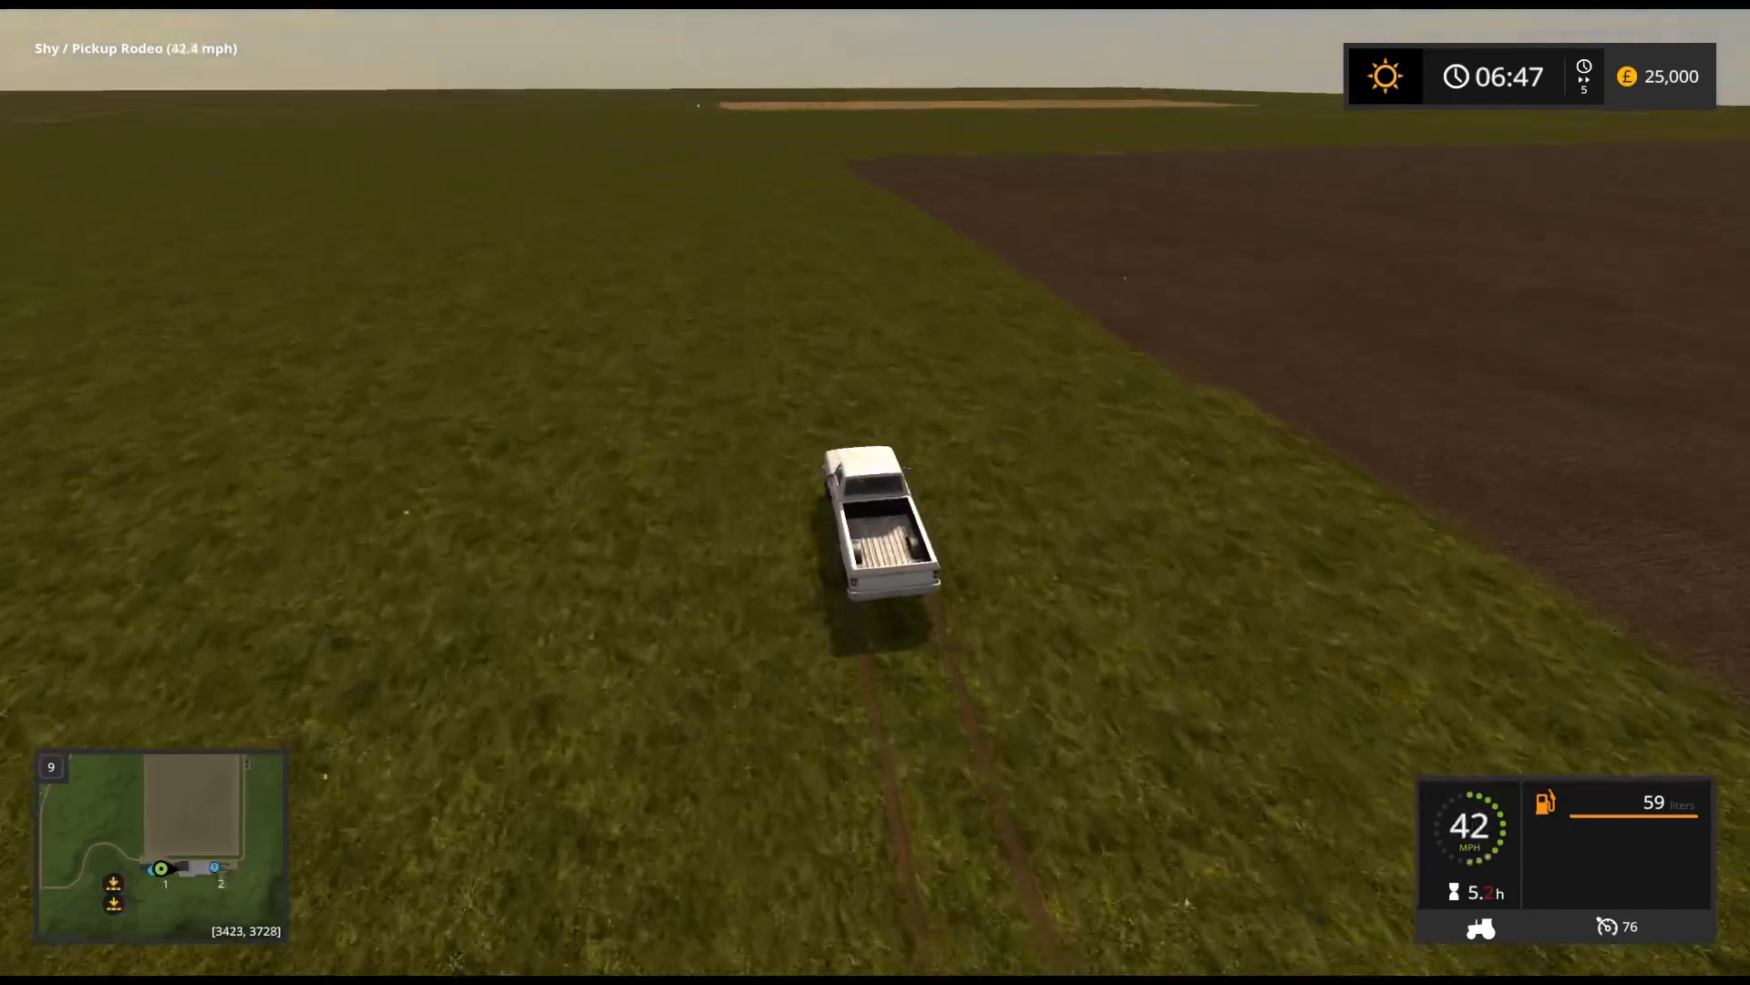
# - Drive the pickup past Field No. 1 to Field No. 2, park near its purchase marker and get out
pyautogui.press('a')
pyautogui.press('w')
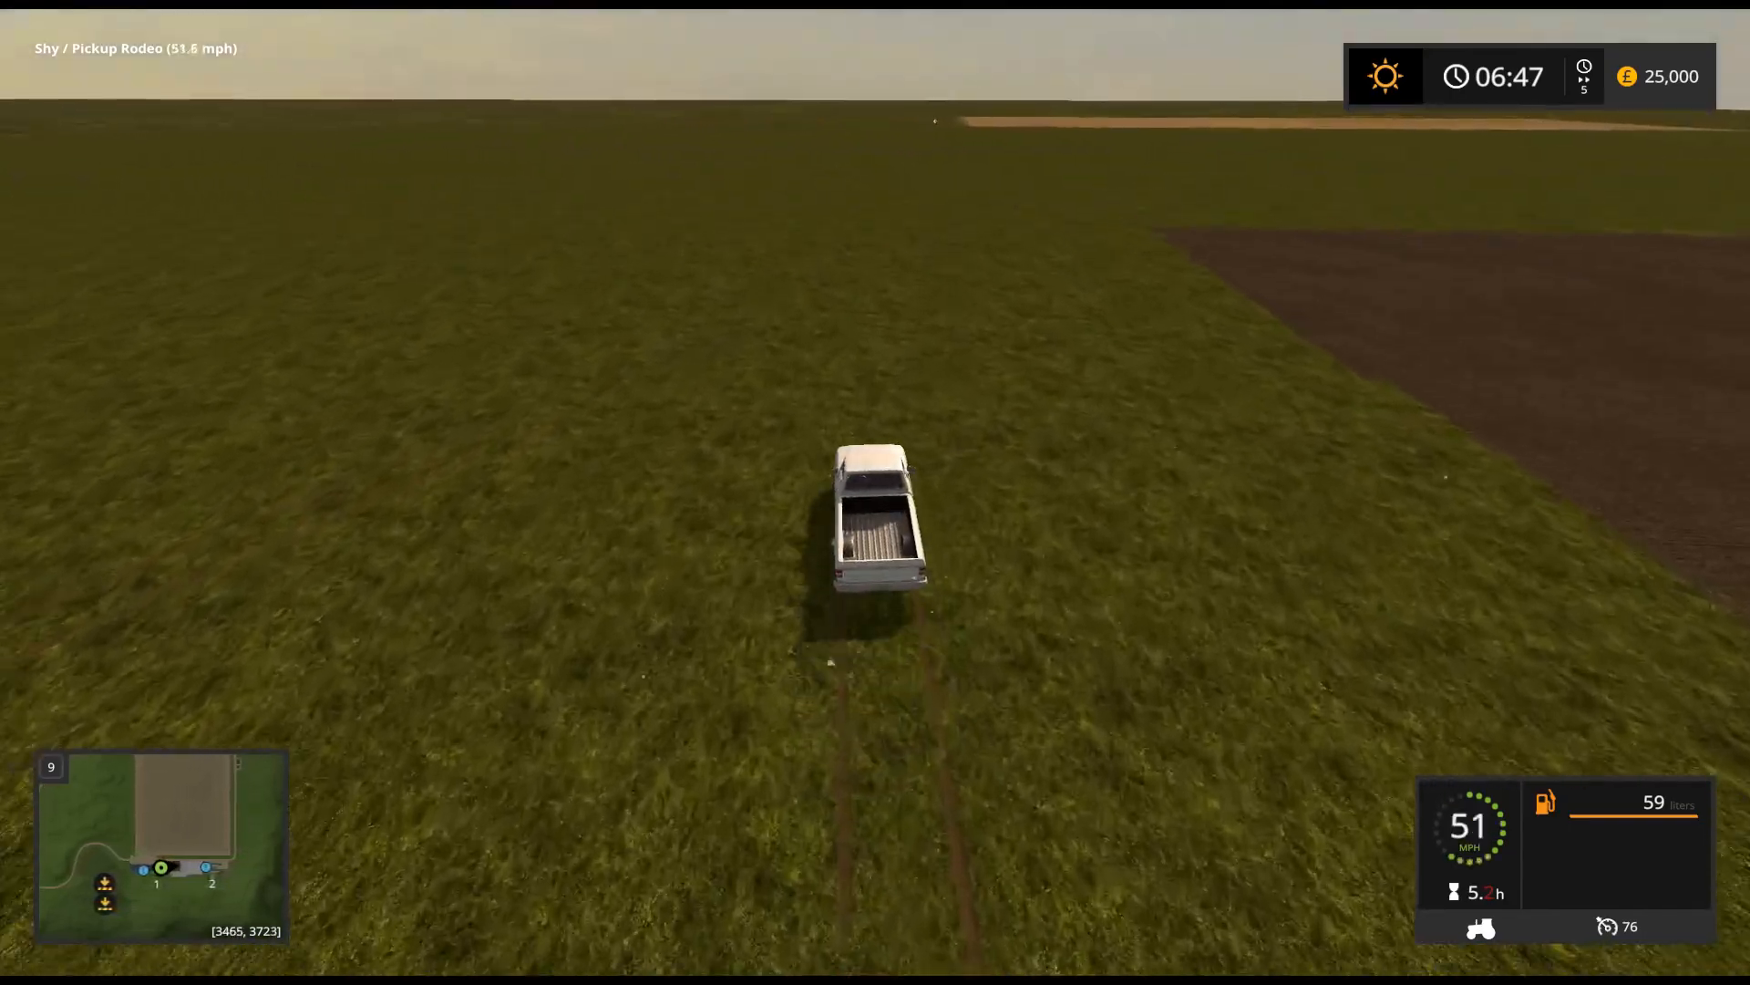
pyautogui.press('w')
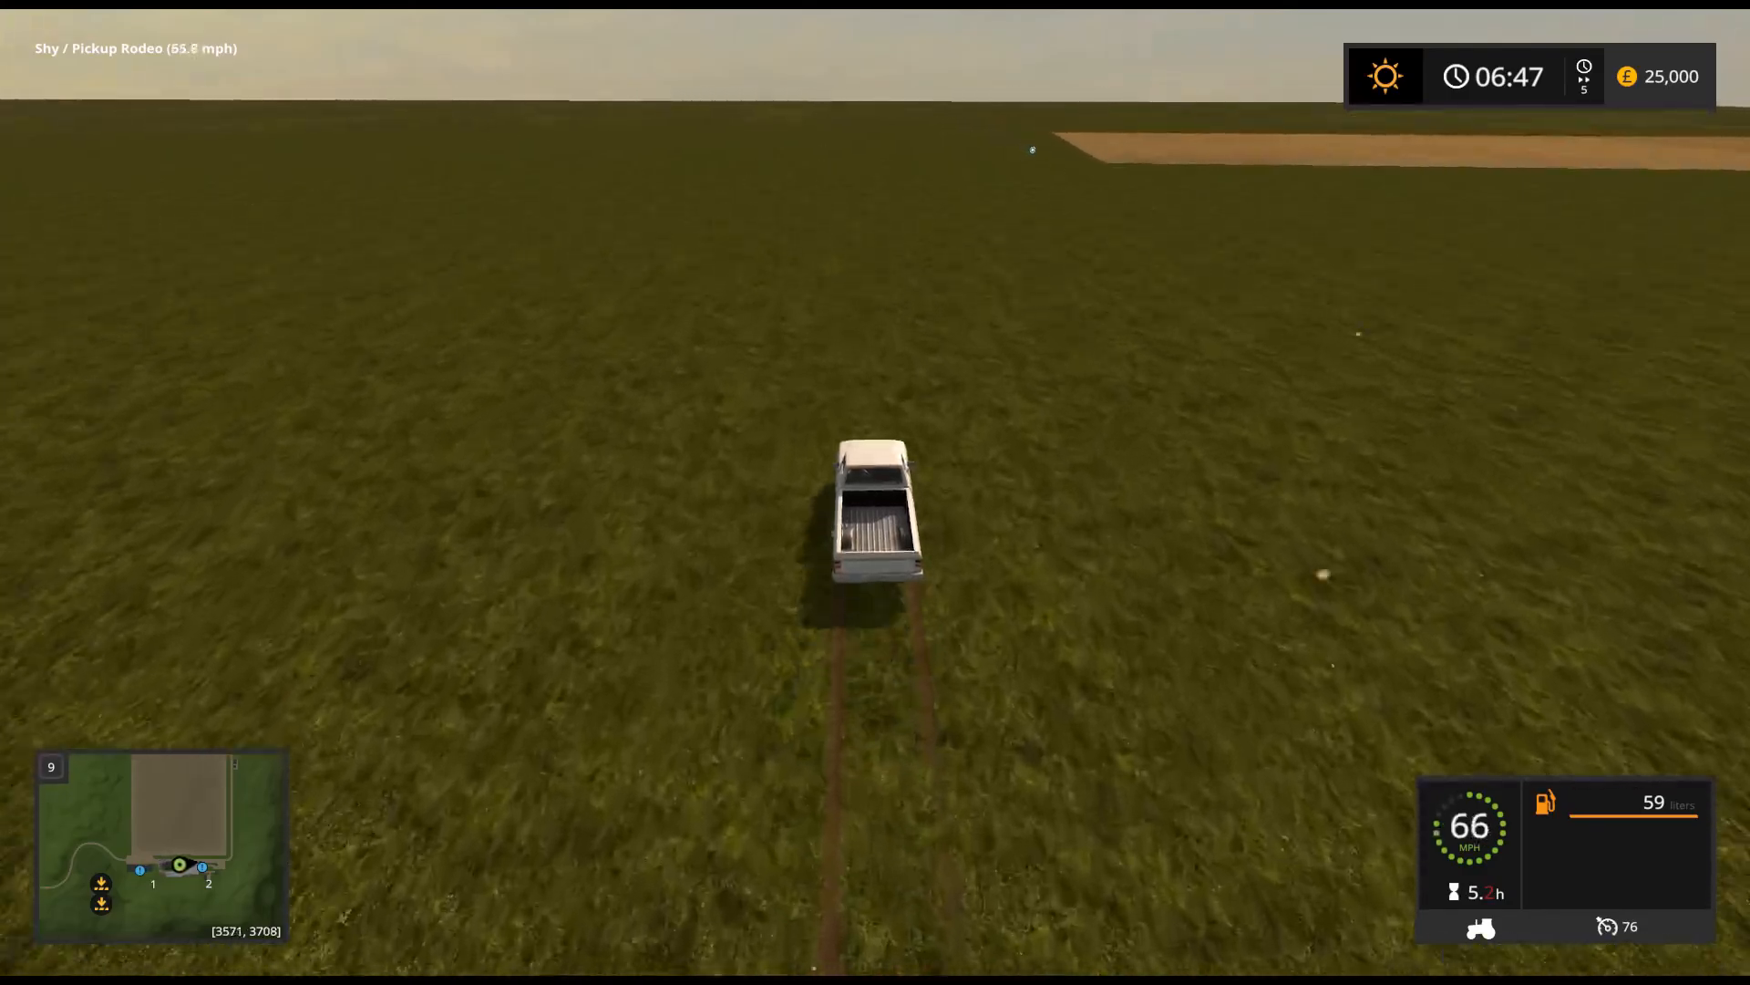
pyautogui.press('s')
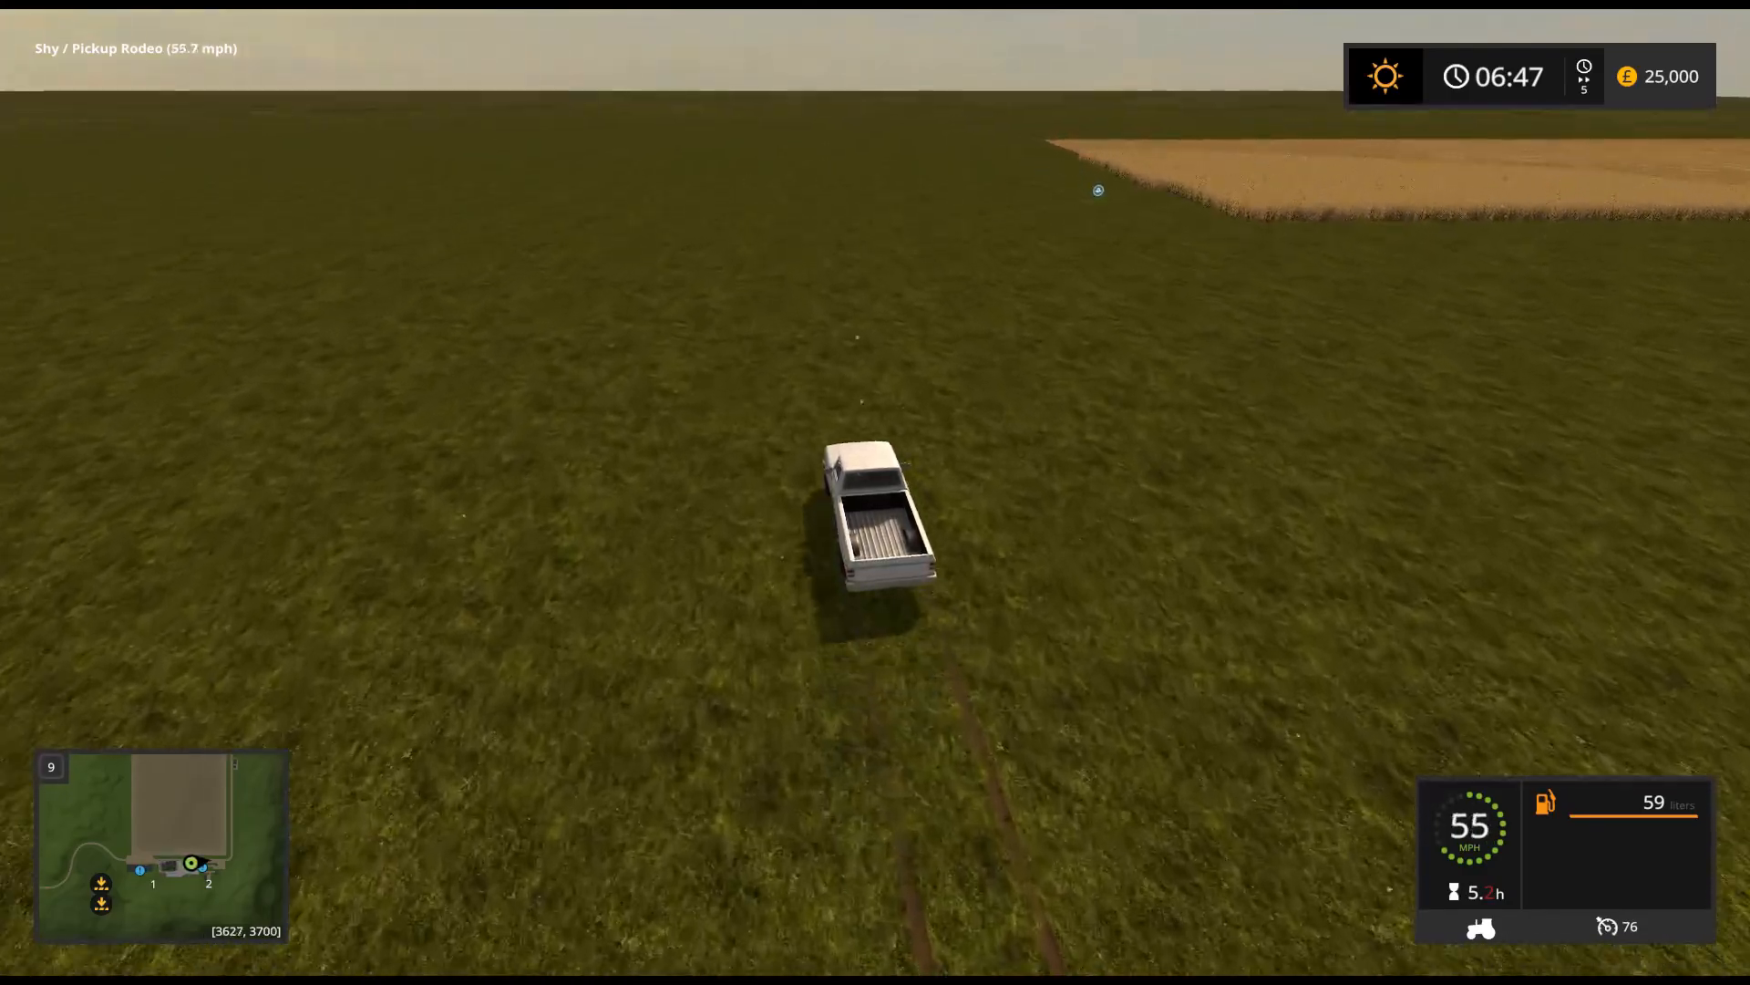
pyautogui.press('s')
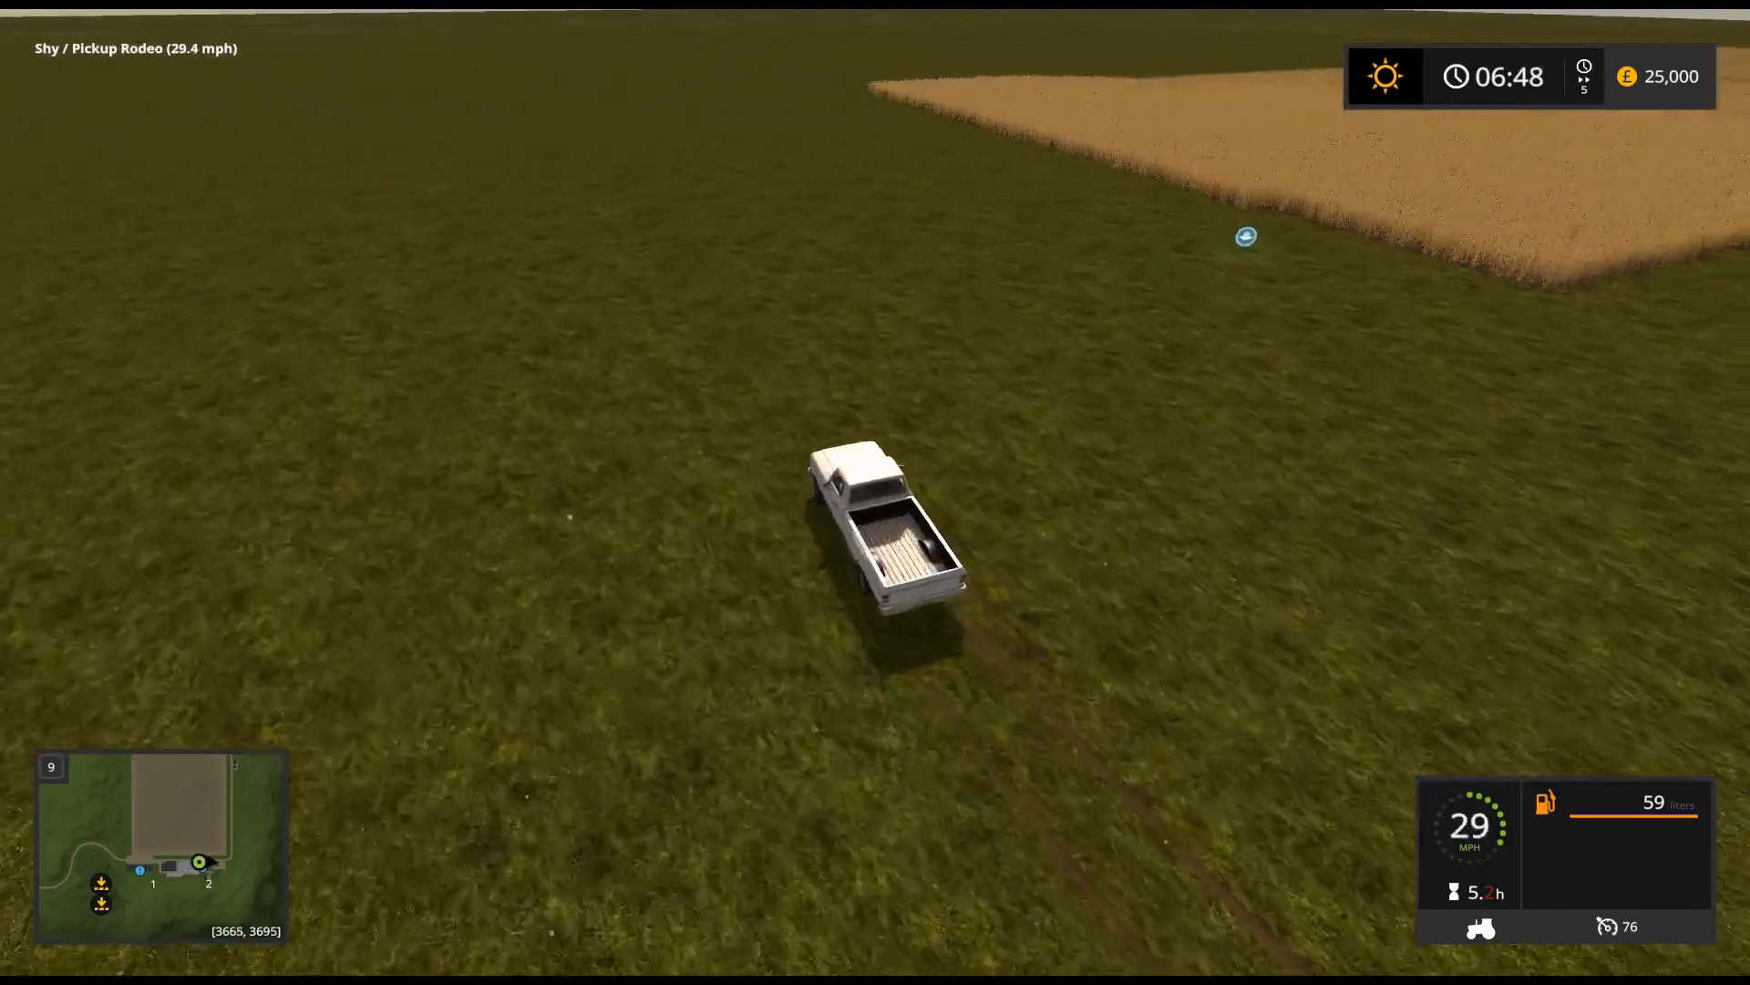
pyautogui.press('d')
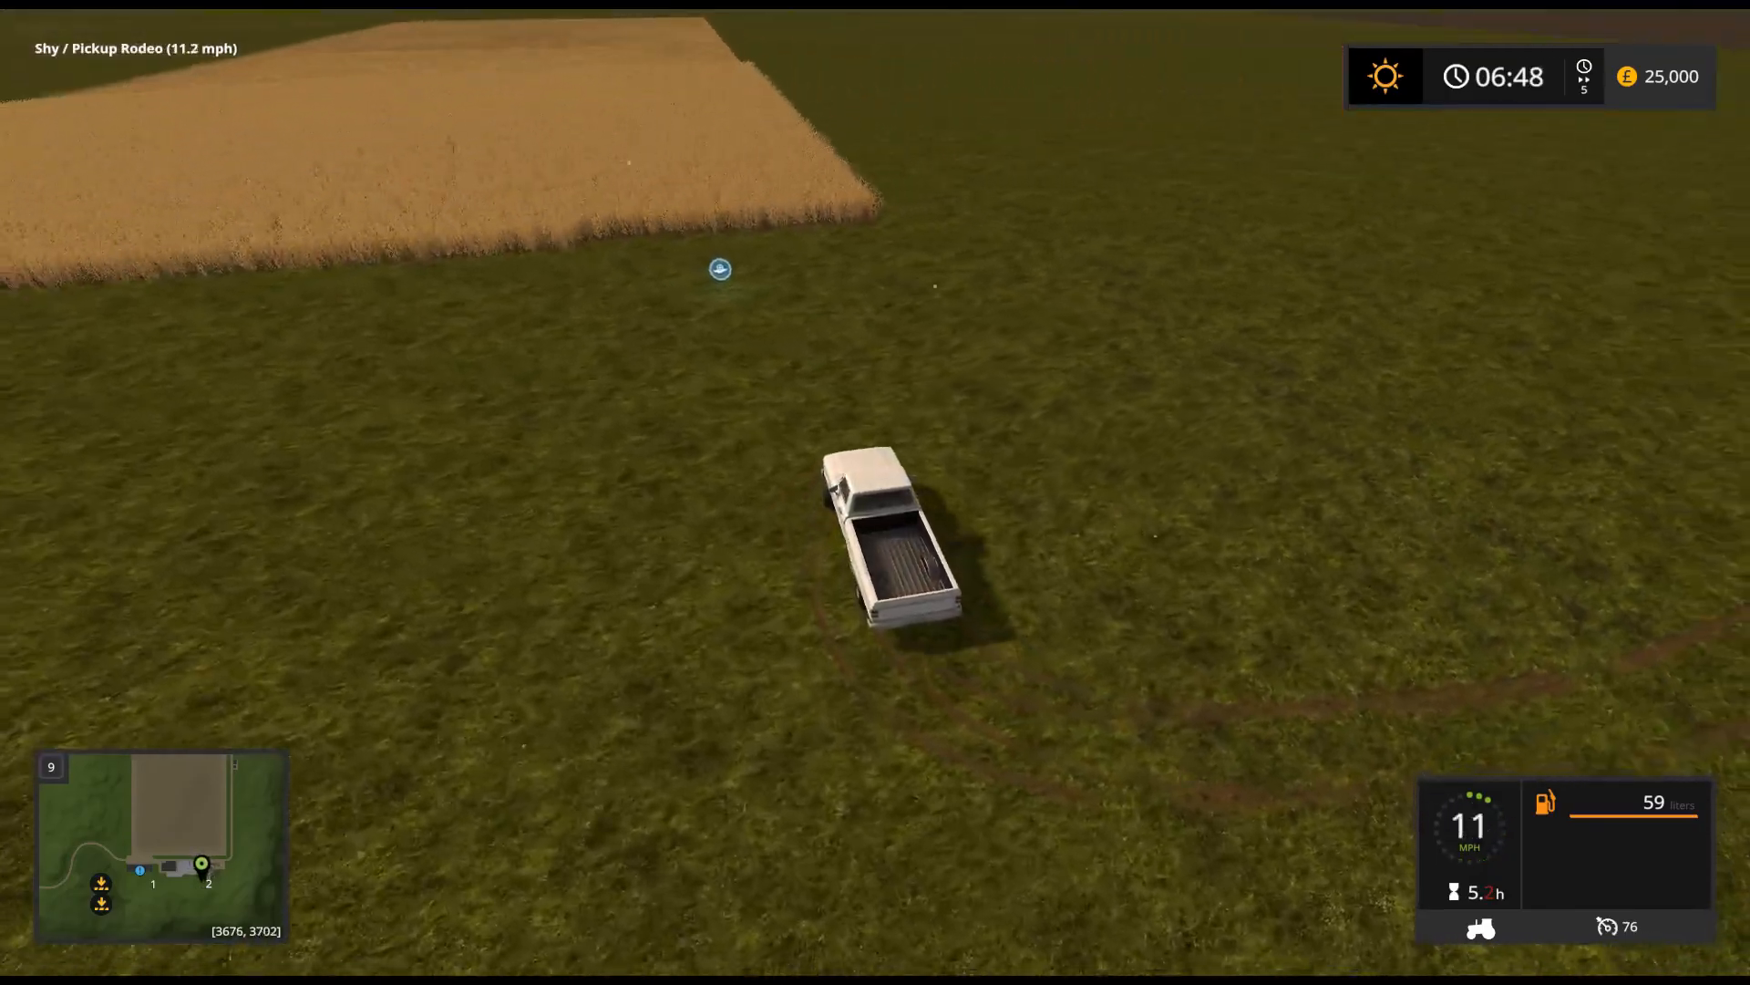
pyautogui.press('w')
pyautogui.press('s')
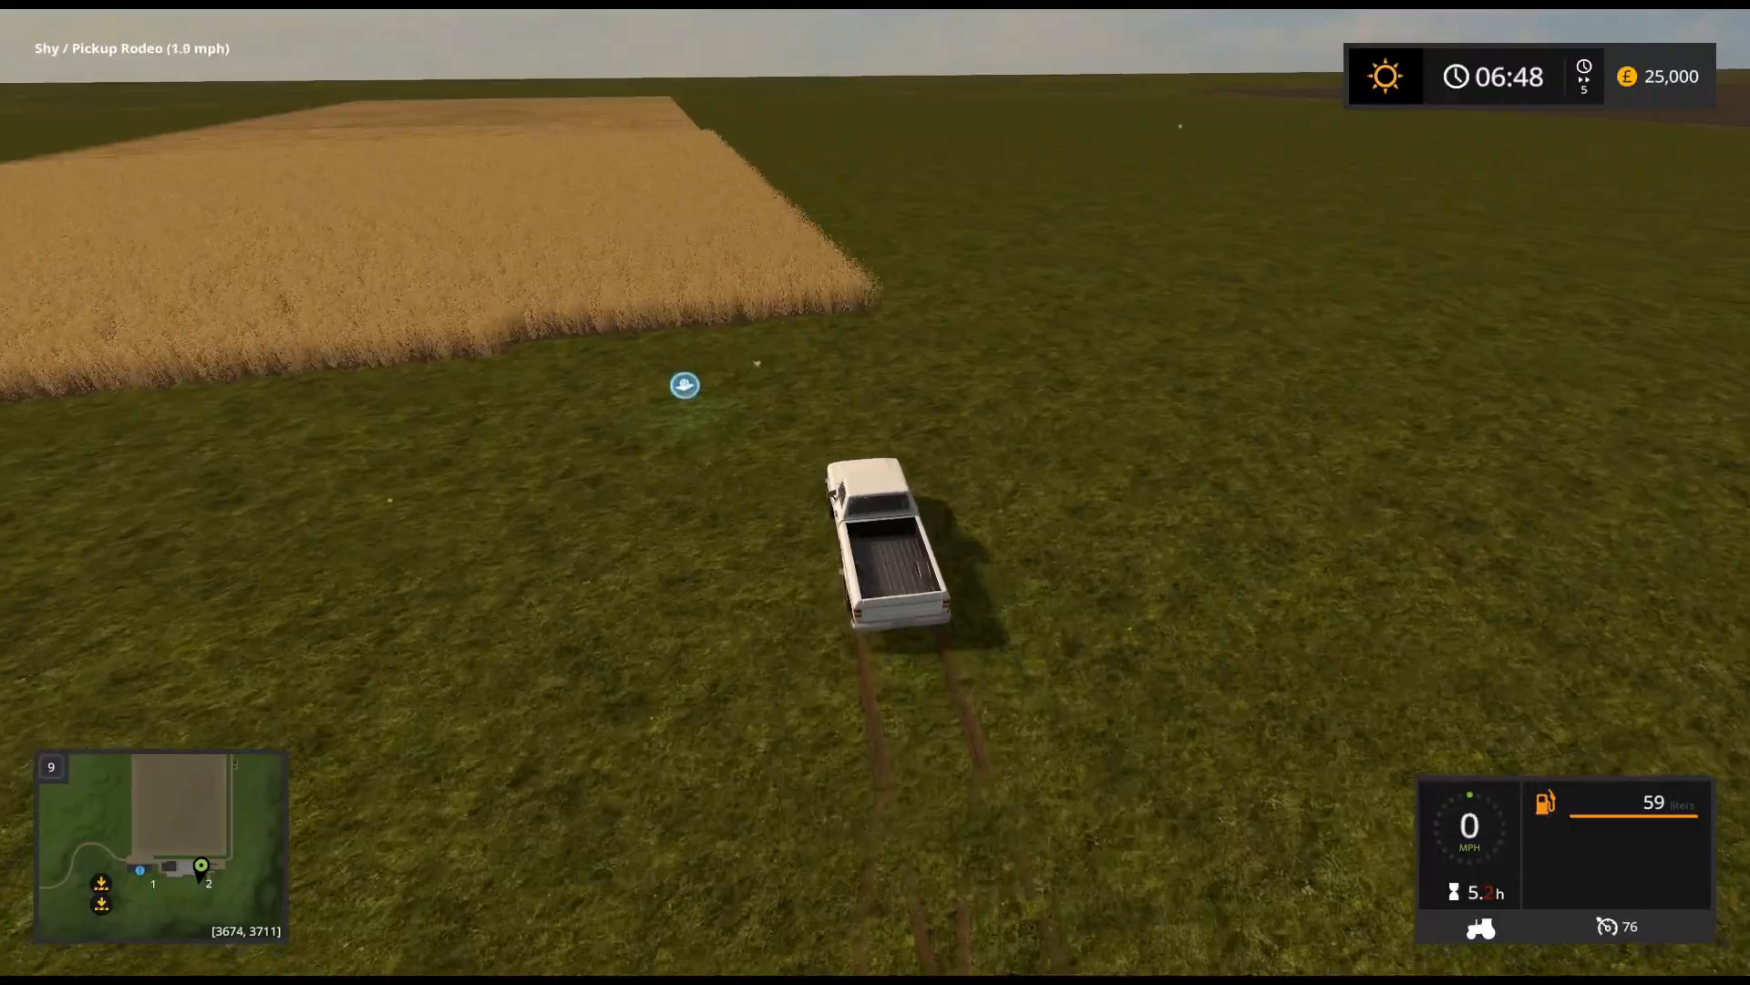
pyautogui.press('e')
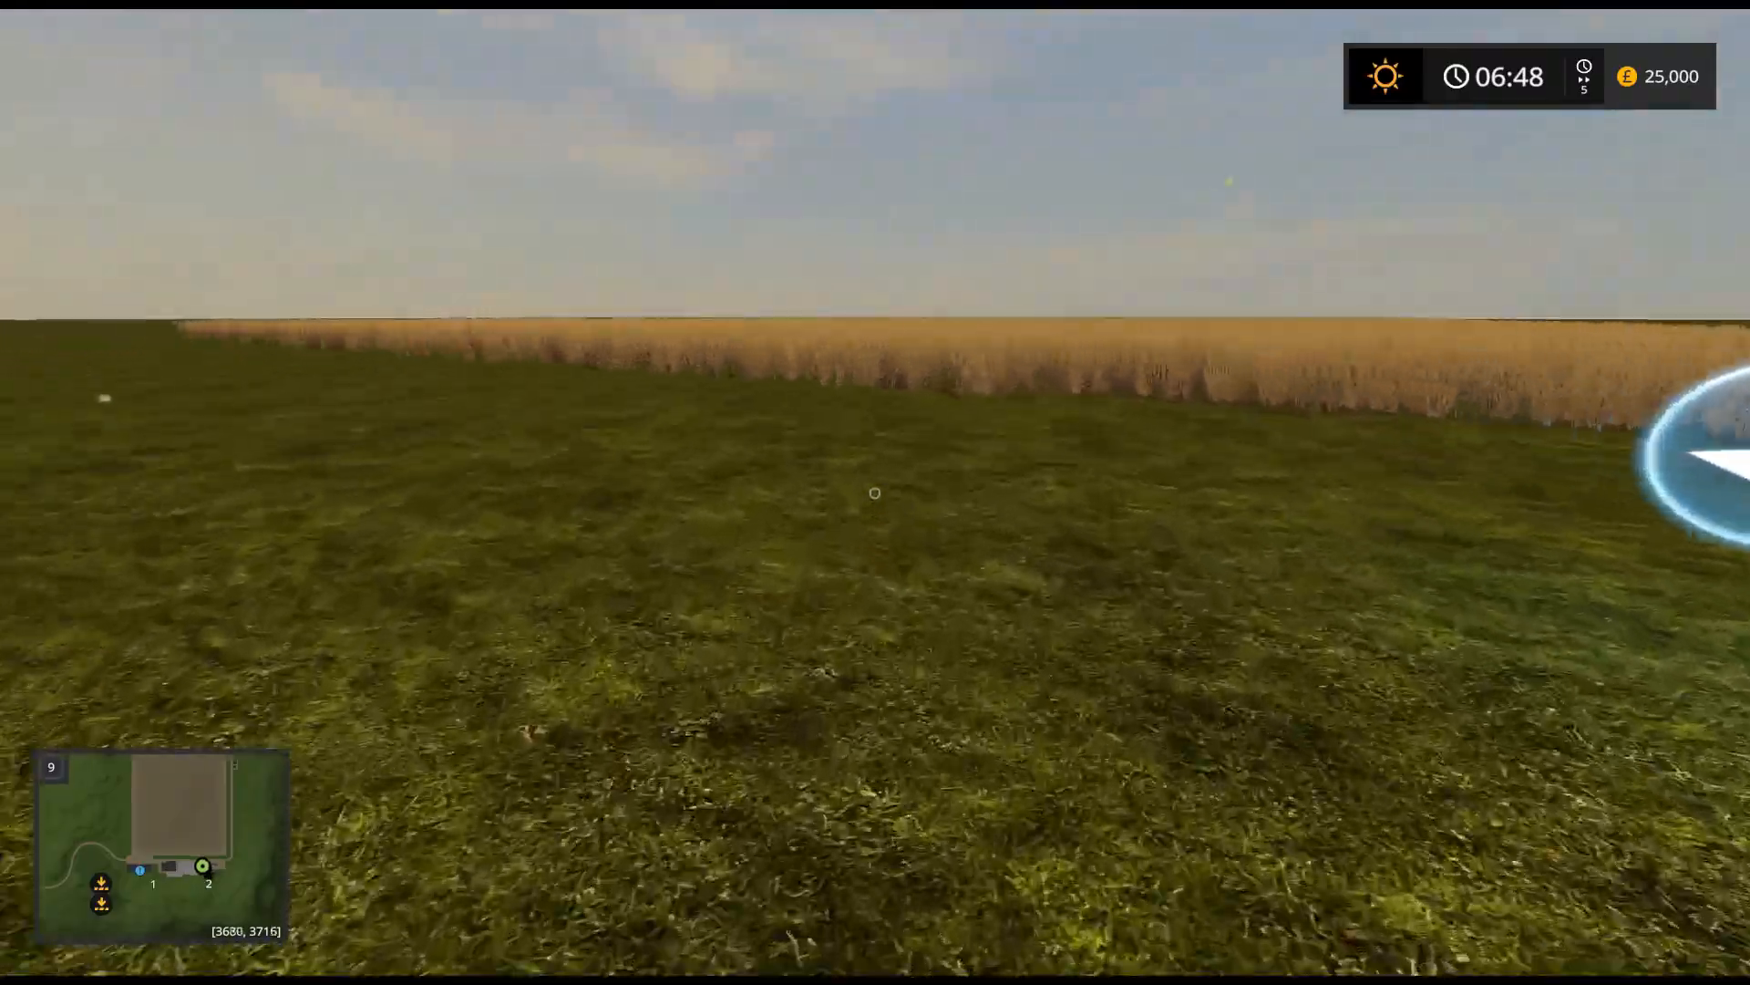
# - Walk along the edge of Field No. 2 and into its standing crop to inspect it
pyautogui.press('w')
pyautogui.press('s')
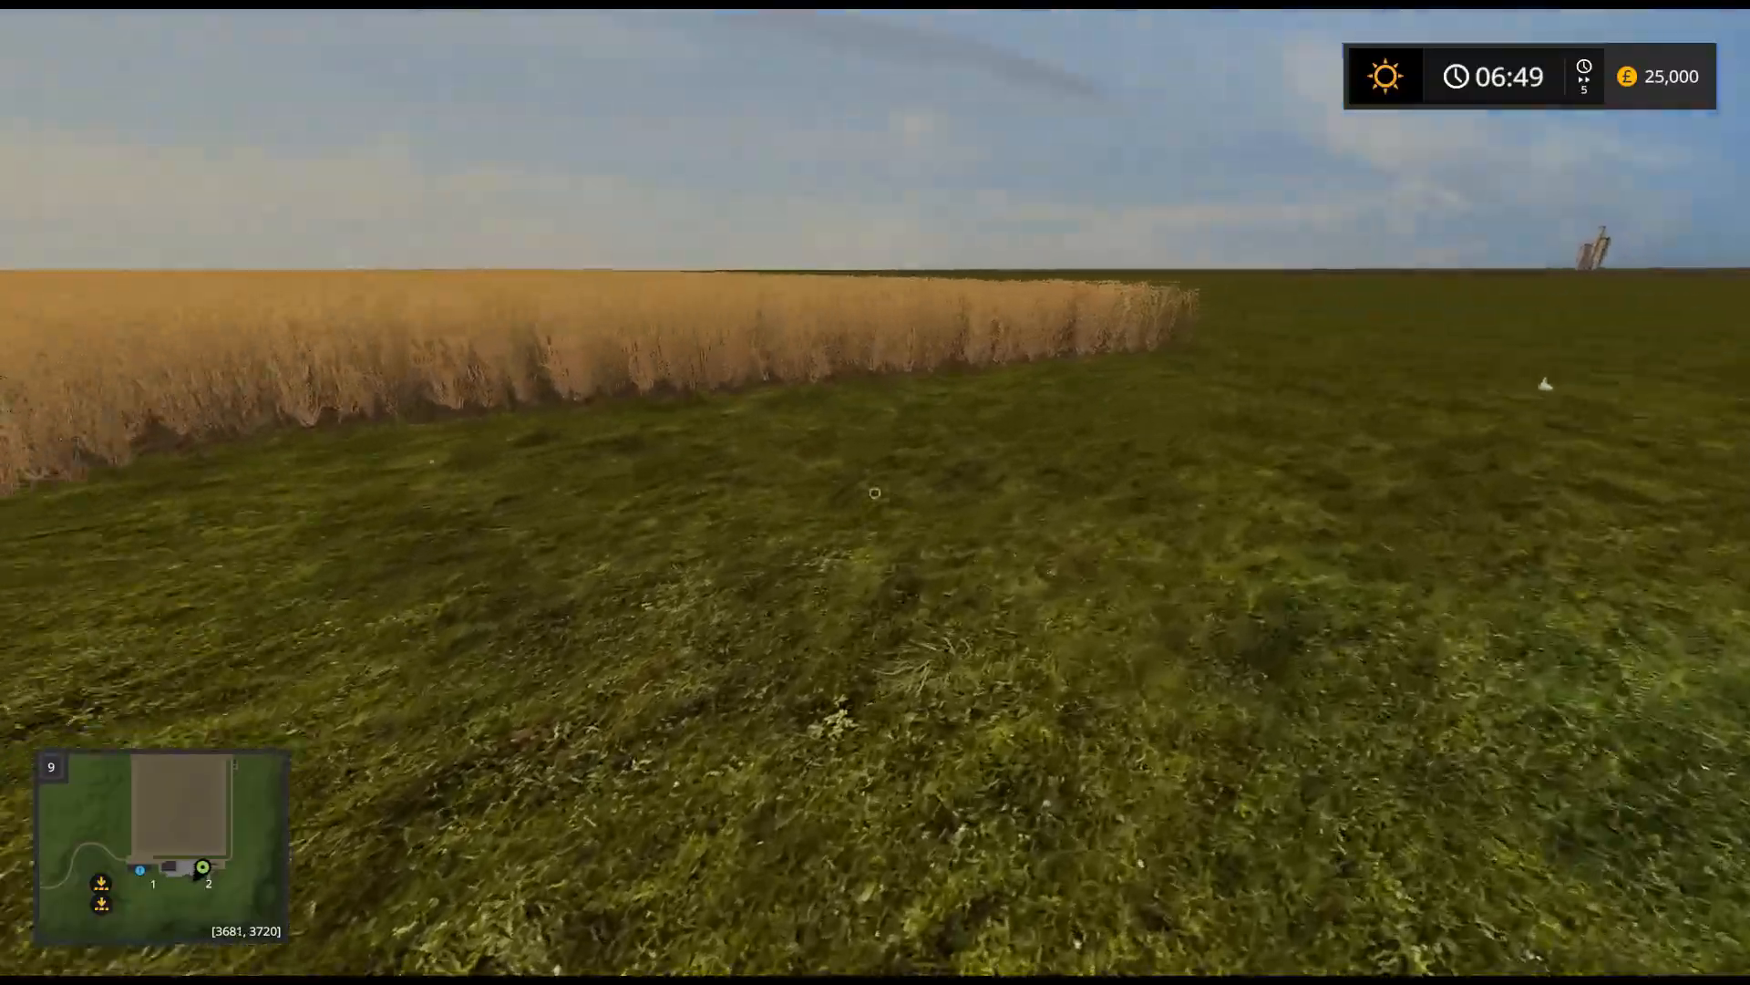
pyautogui.press('d')
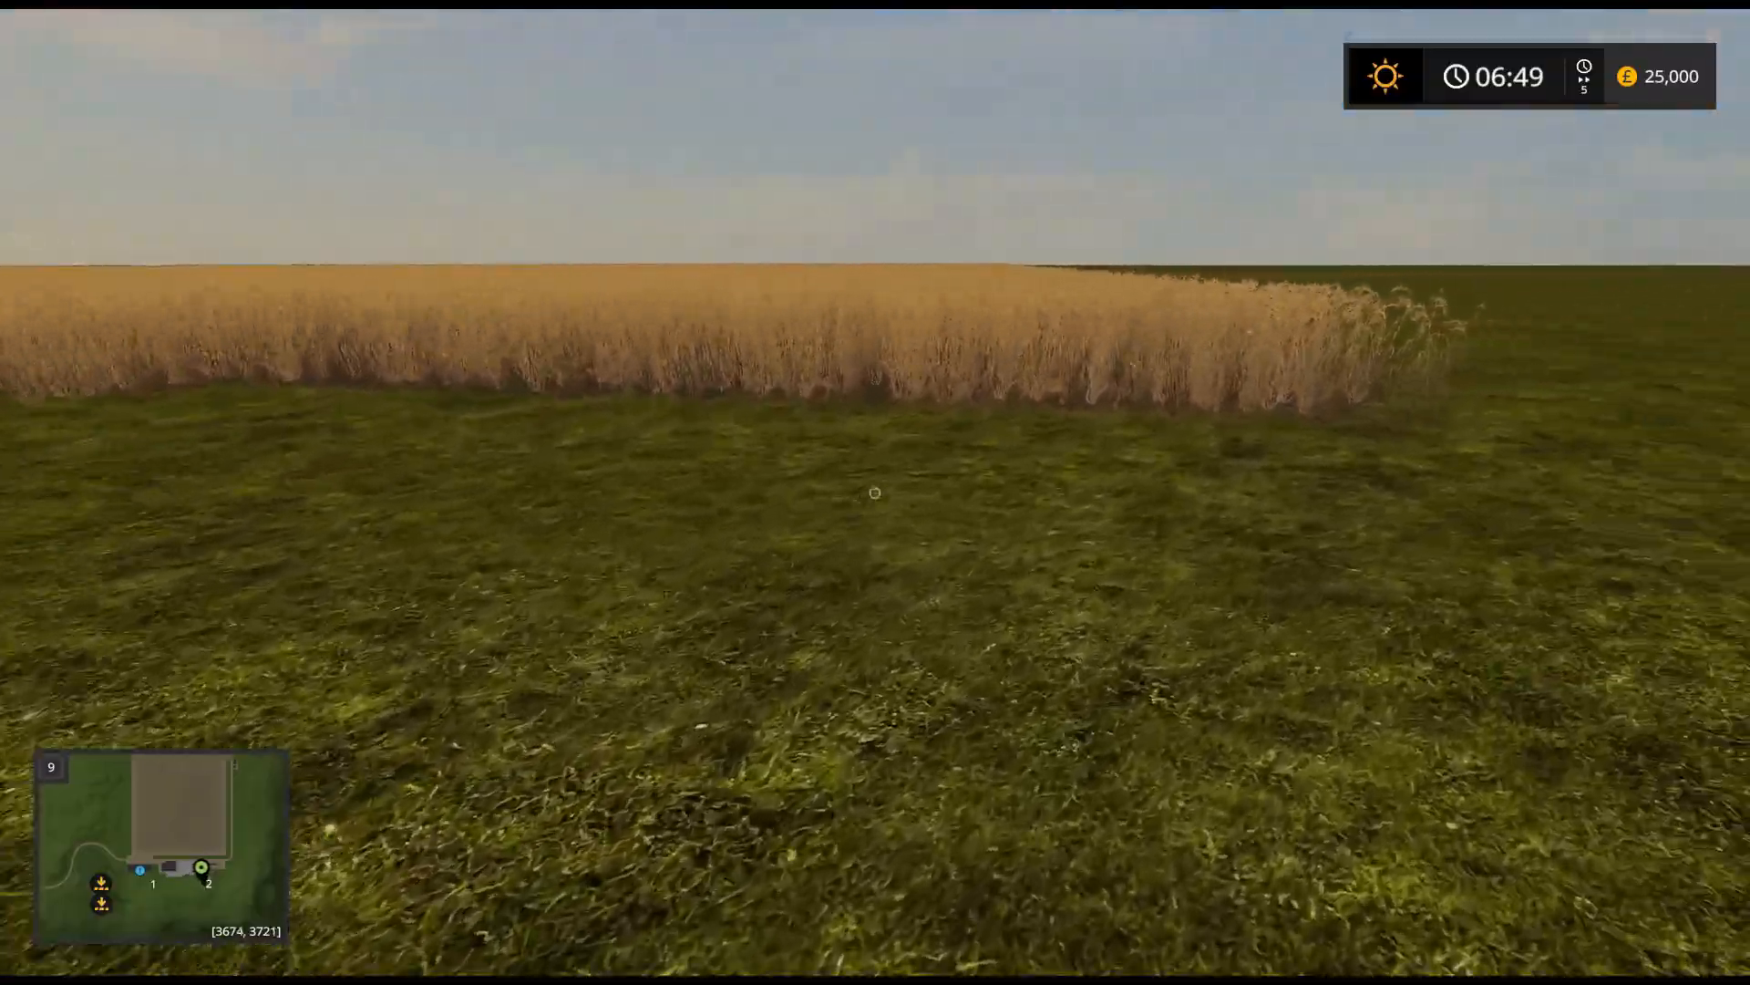
pyautogui.press('w')
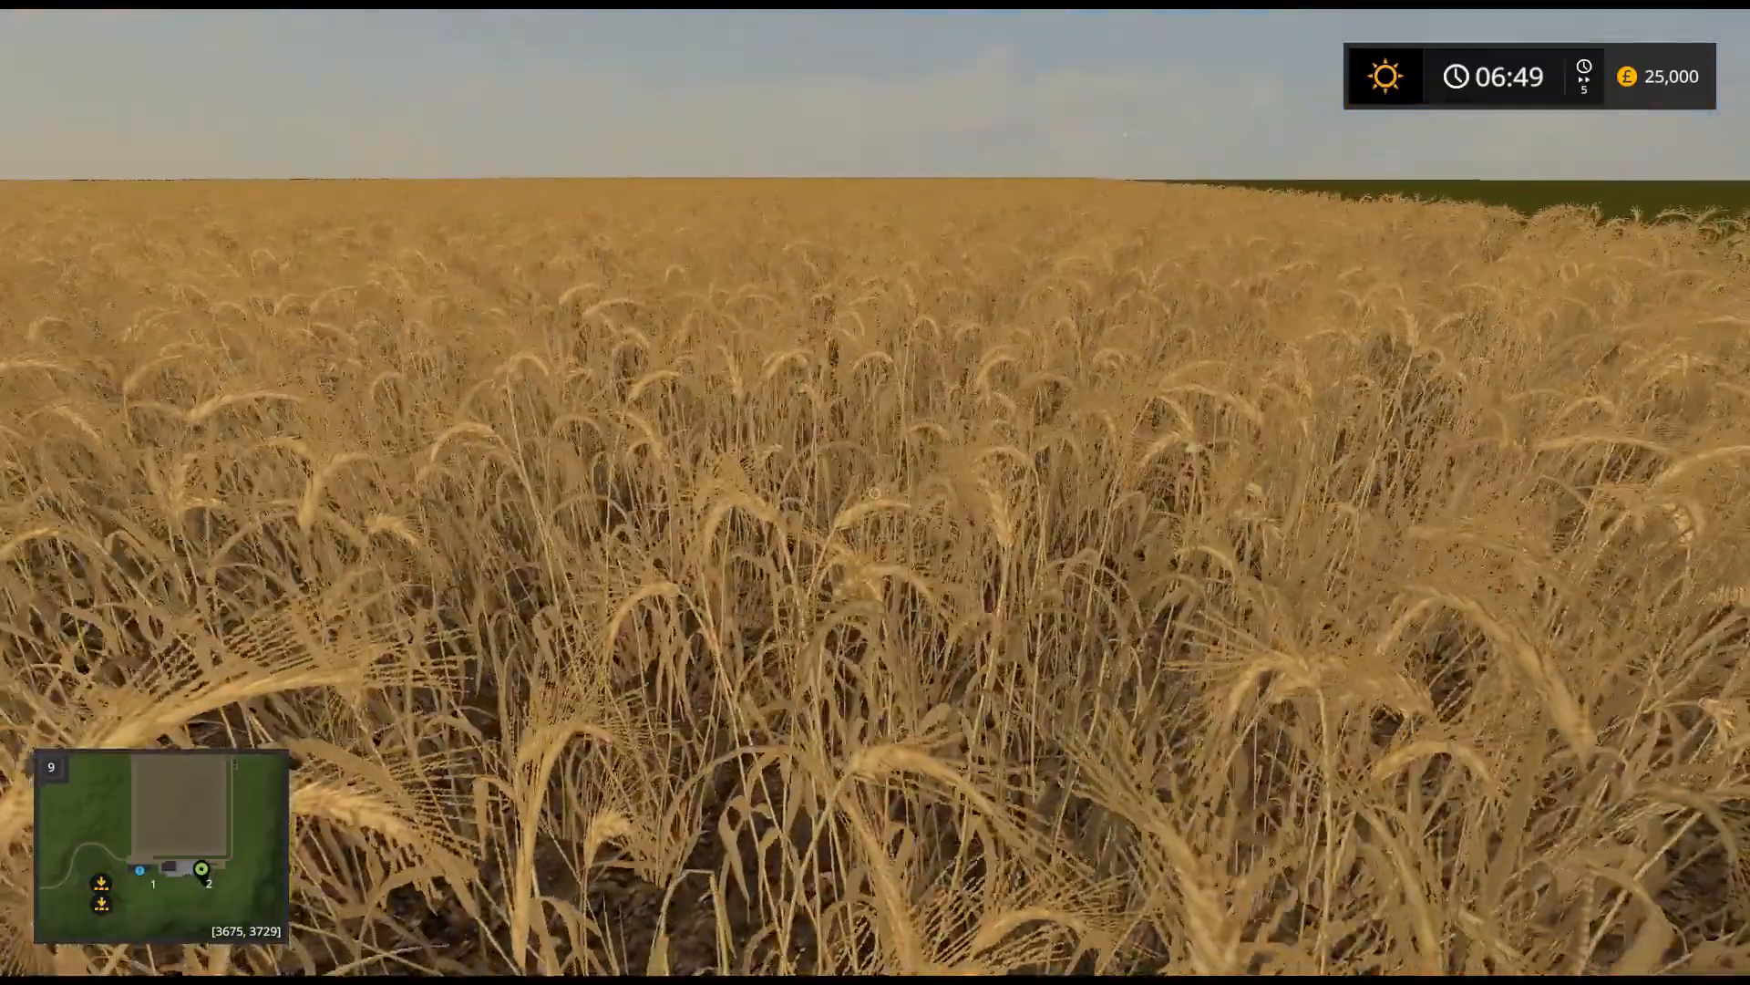
pyautogui.press('s')
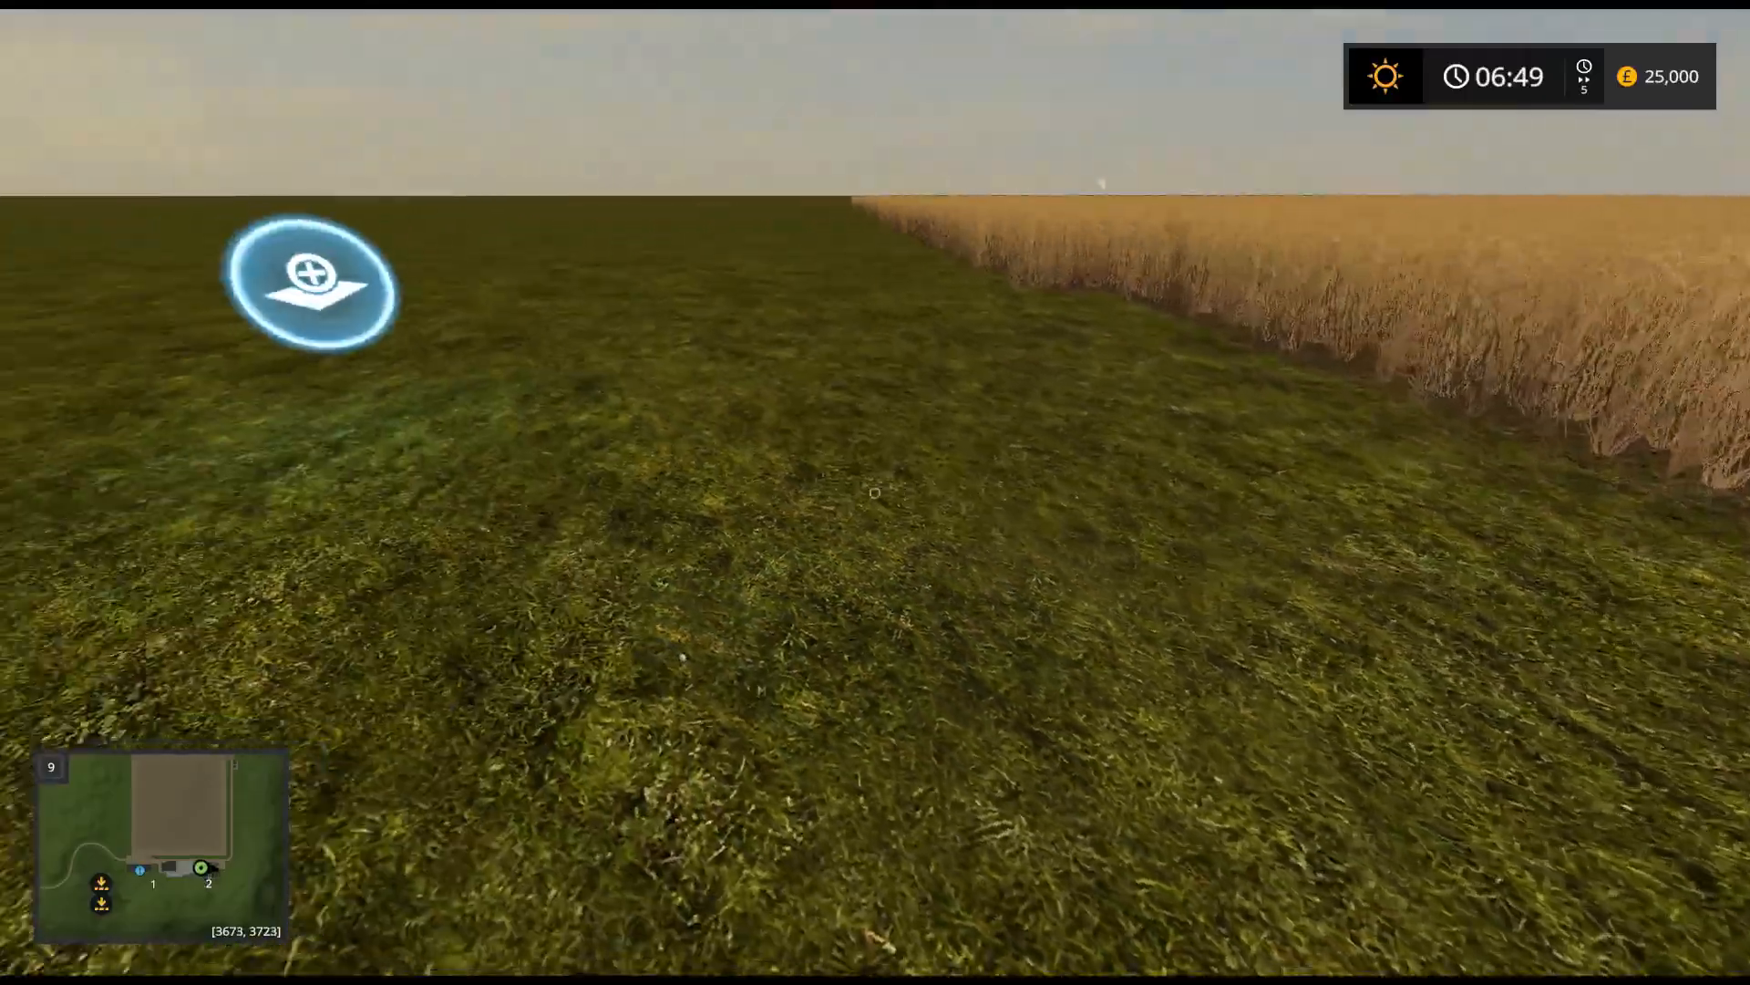
# - Walk onto Field No. 2's purchase marker, open its field information and start the harvesting mission
pyautogui.press('w')
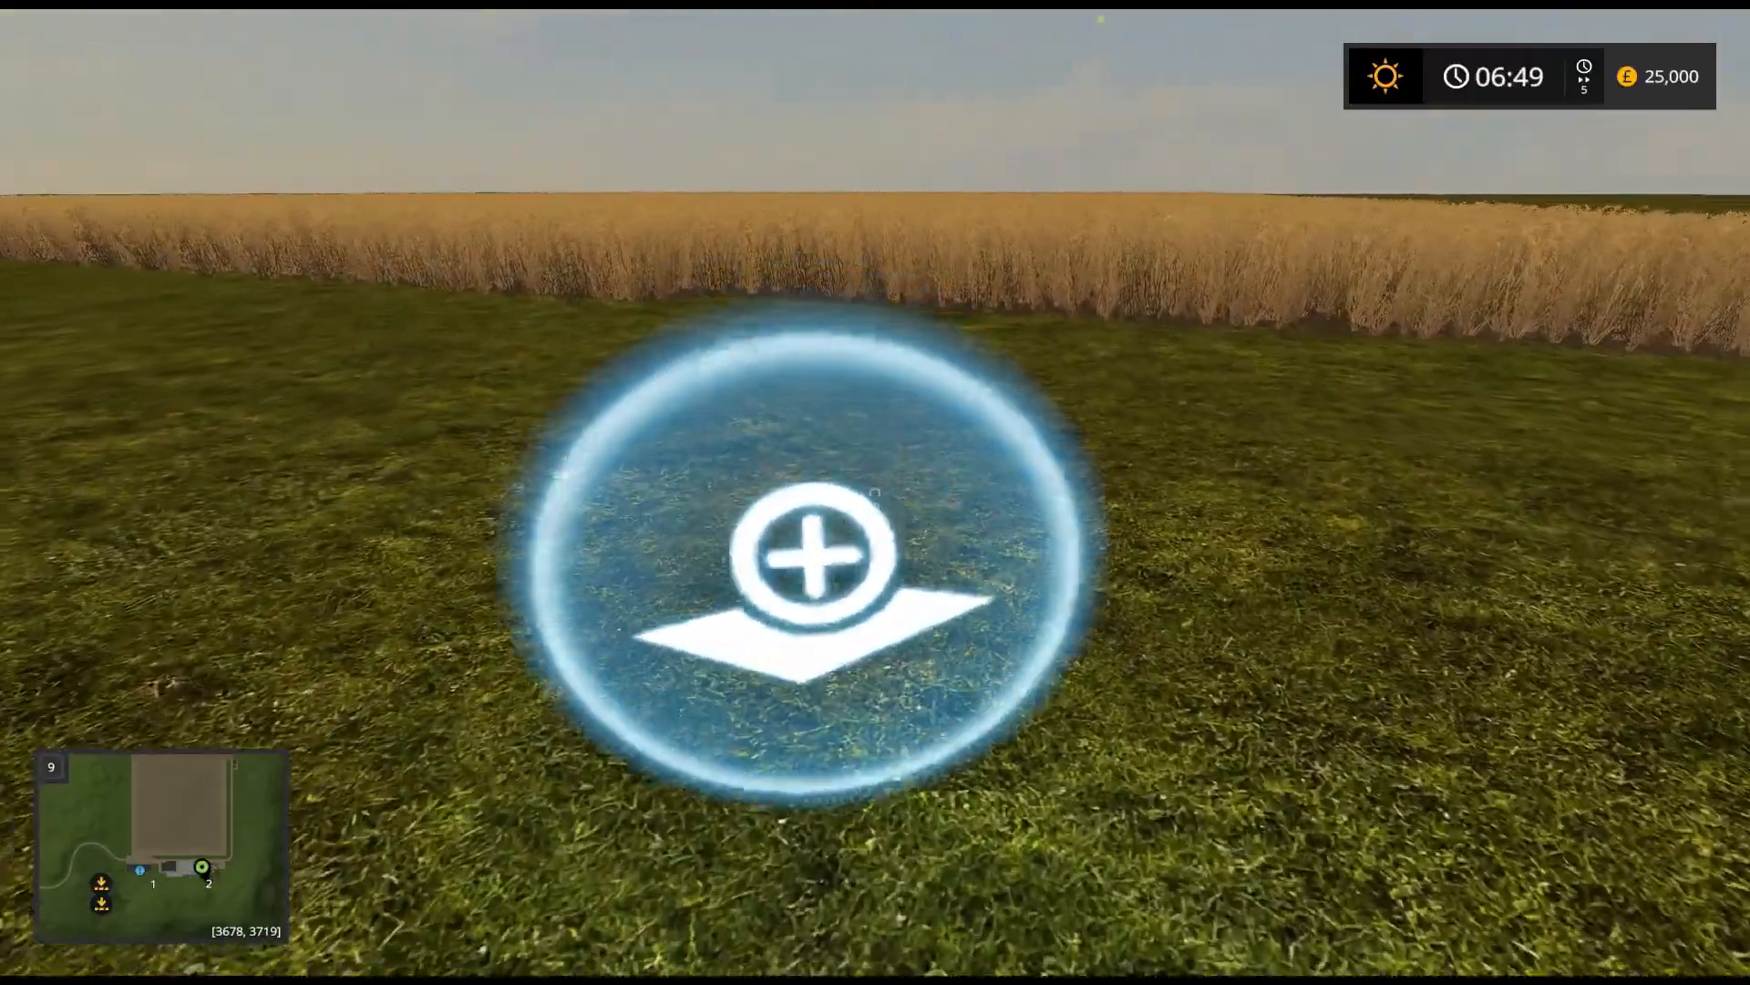
pyautogui.press('w')
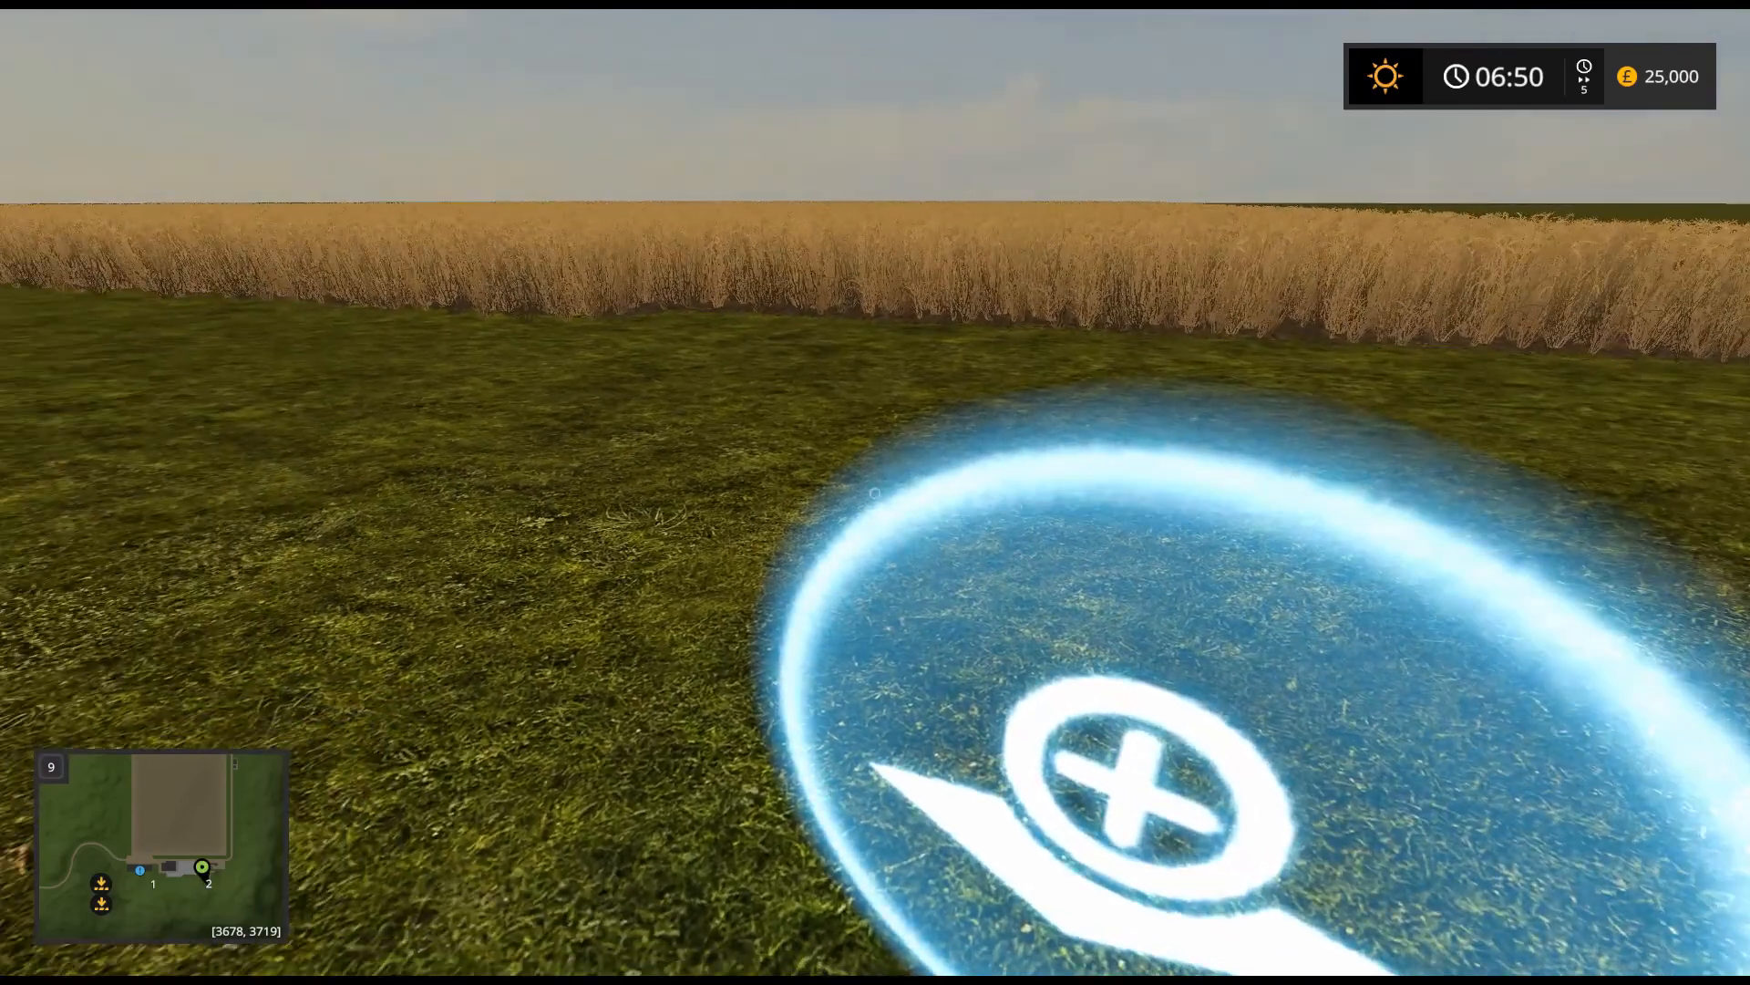
pyautogui.press('r')
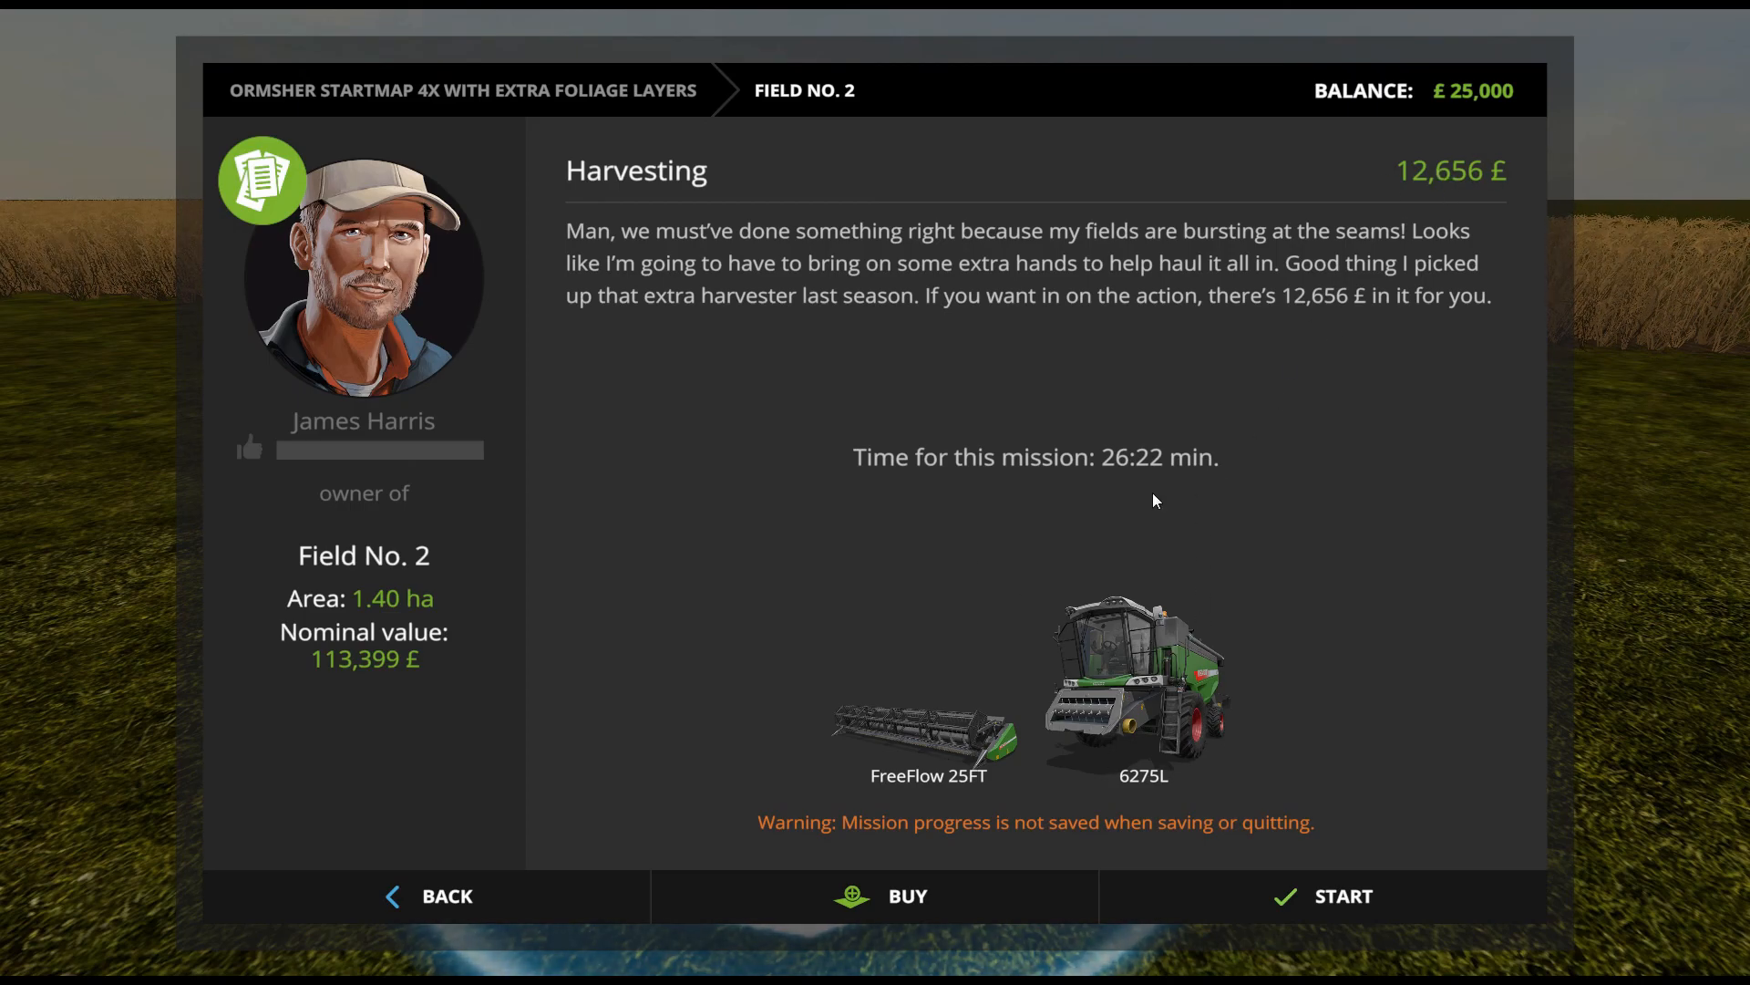
pyautogui.click(1162, 897)
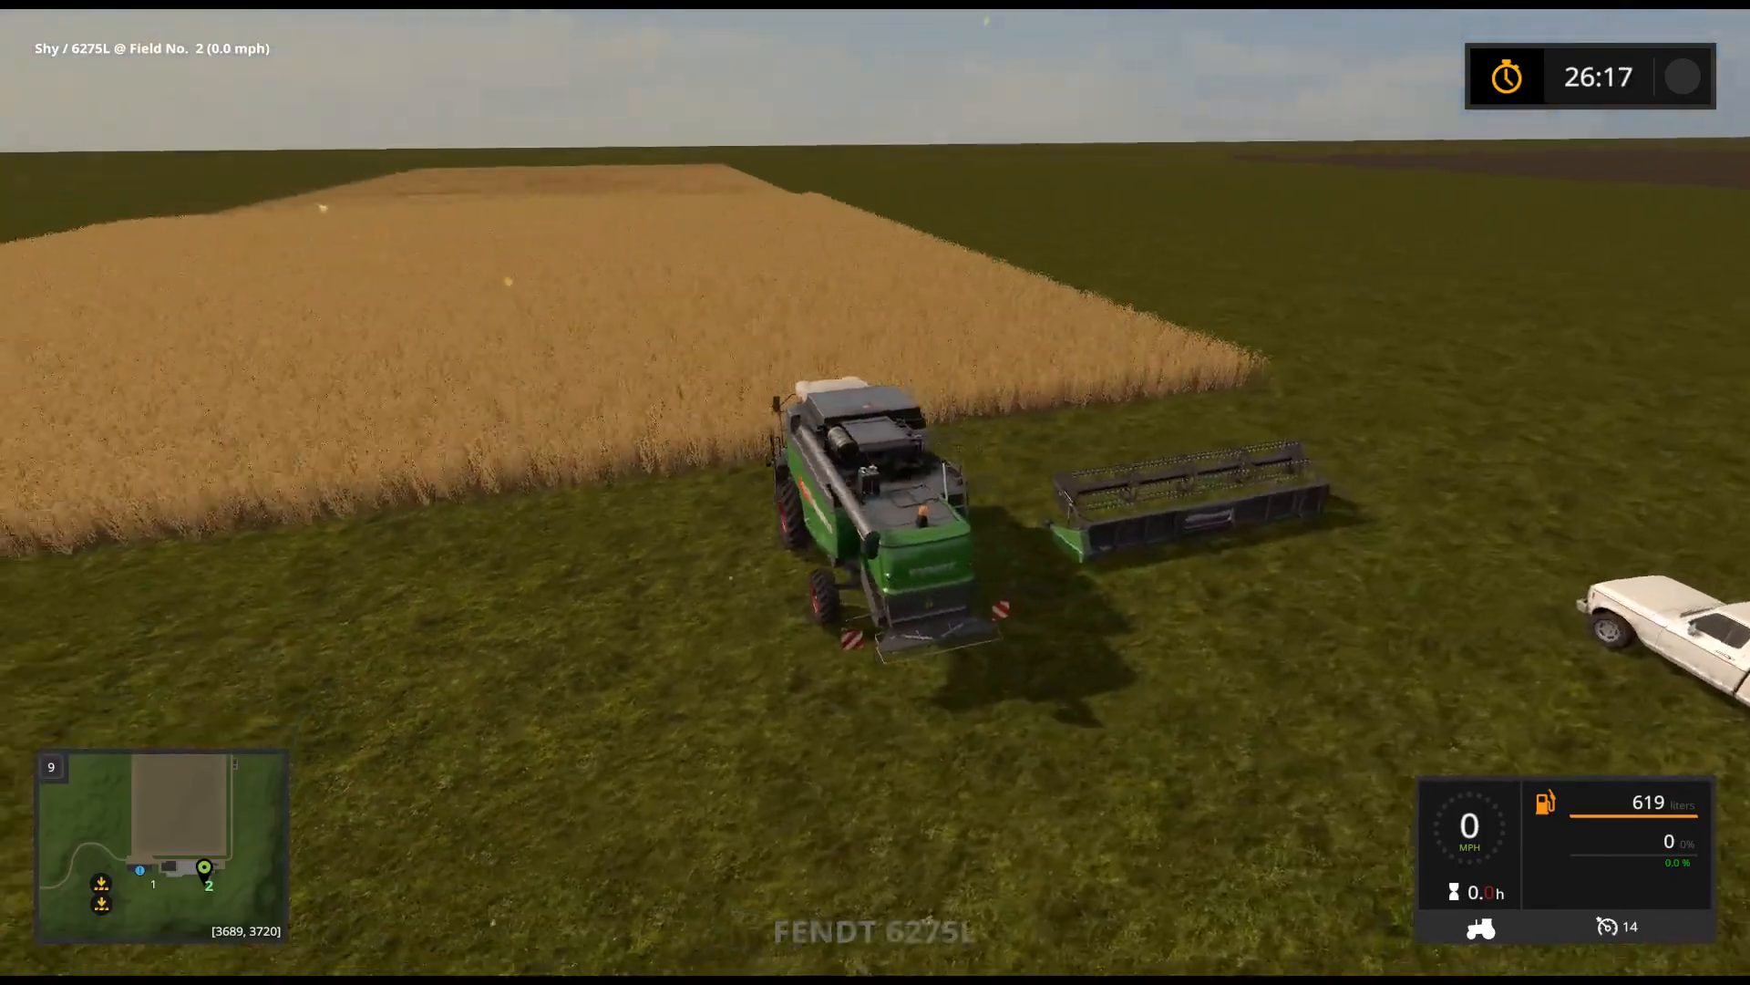
# - Reverse the Fendt 6275L combine, line it up with the FreeFlow 25FT header, attach it and drive to the field's corner
pyautogui.press('w')
pyautogui.press('s')
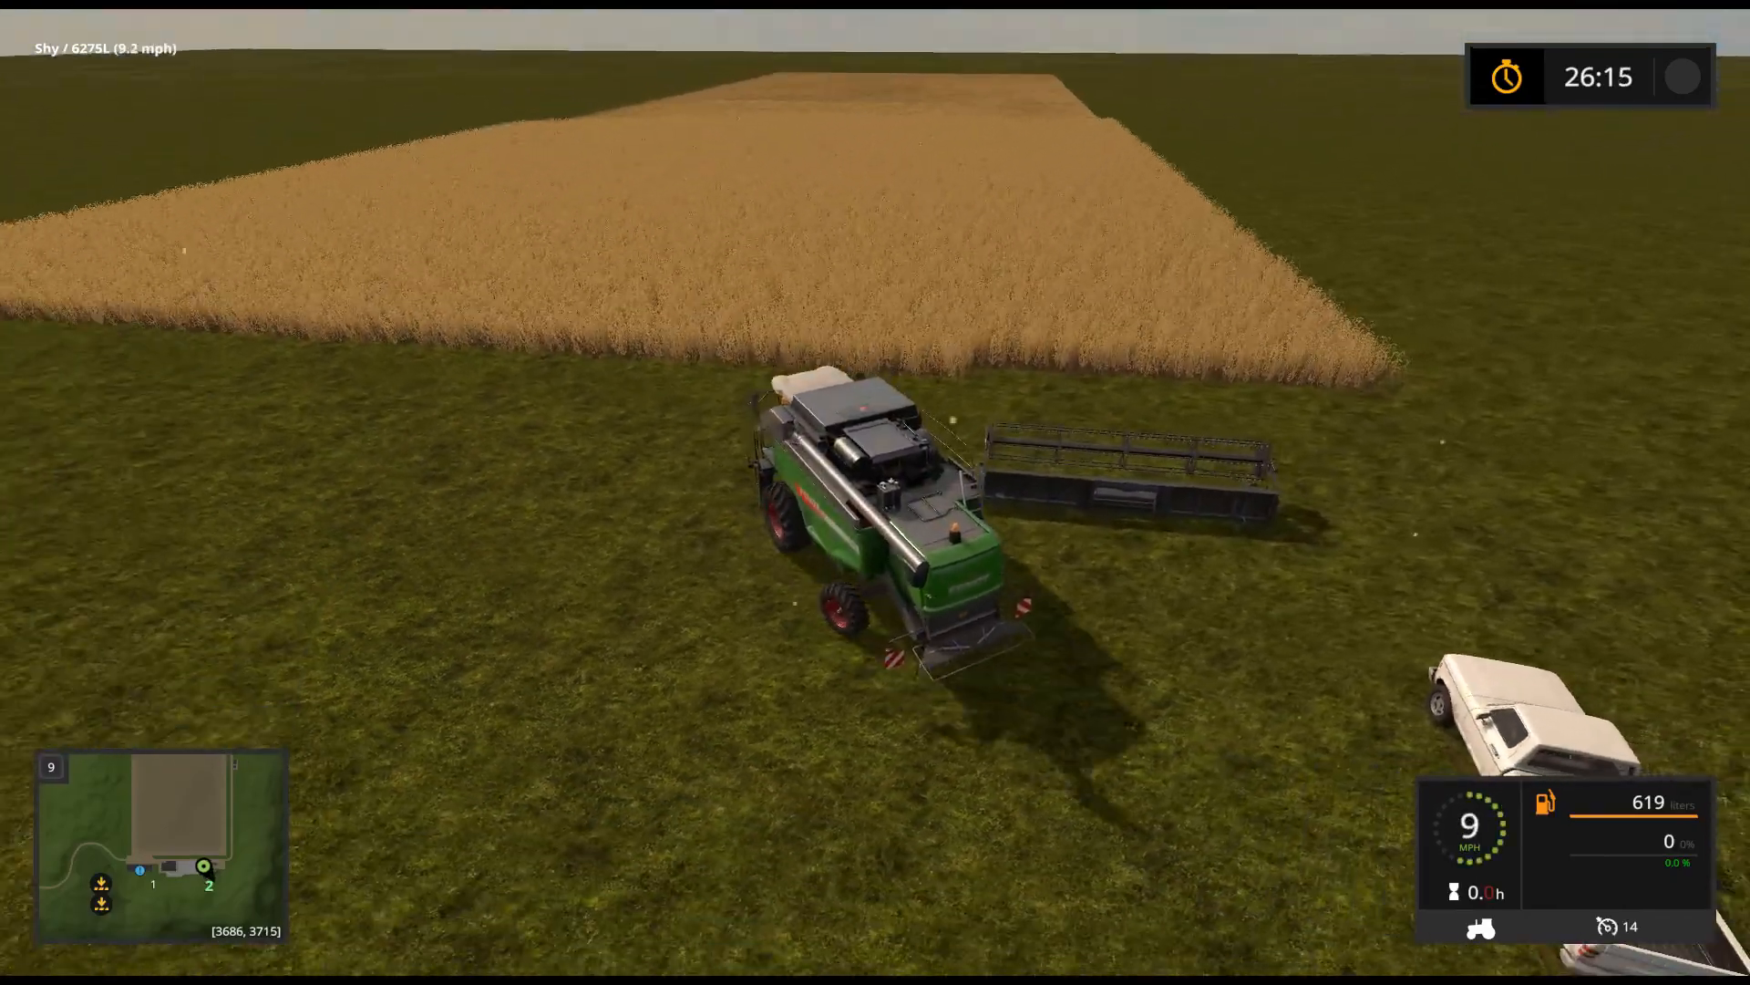
pyautogui.press('a')
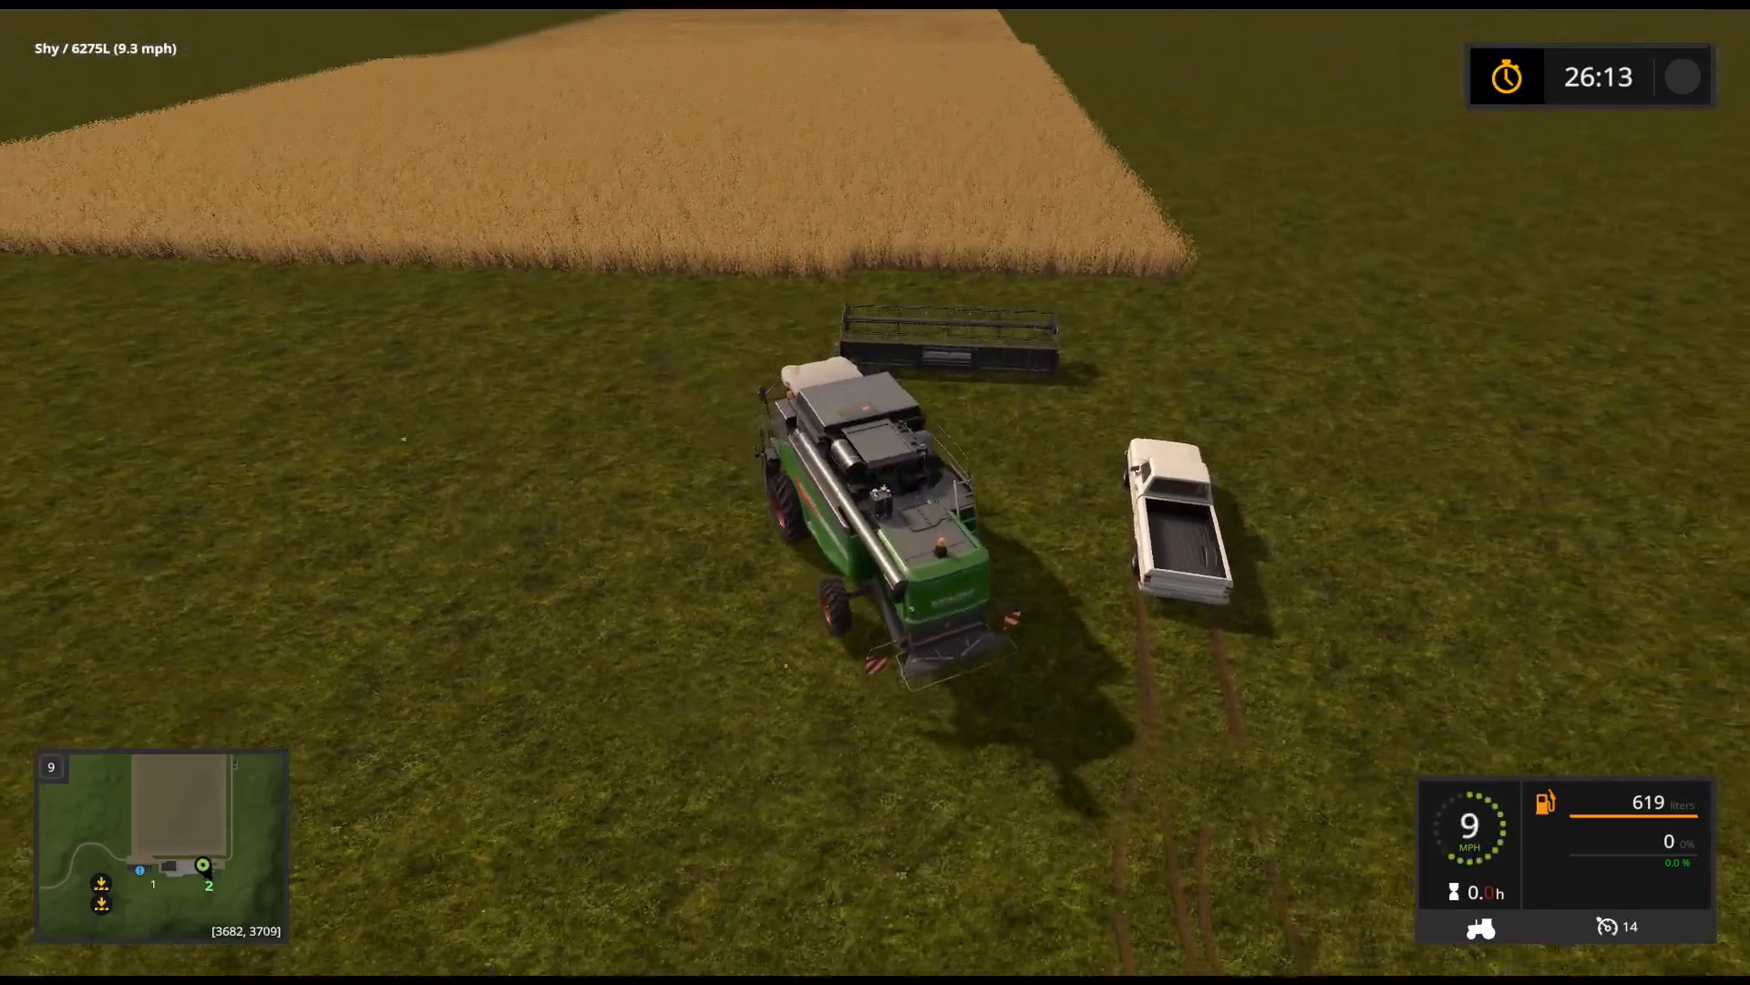
pyautogui.press('w')
pyautogui.press('w')
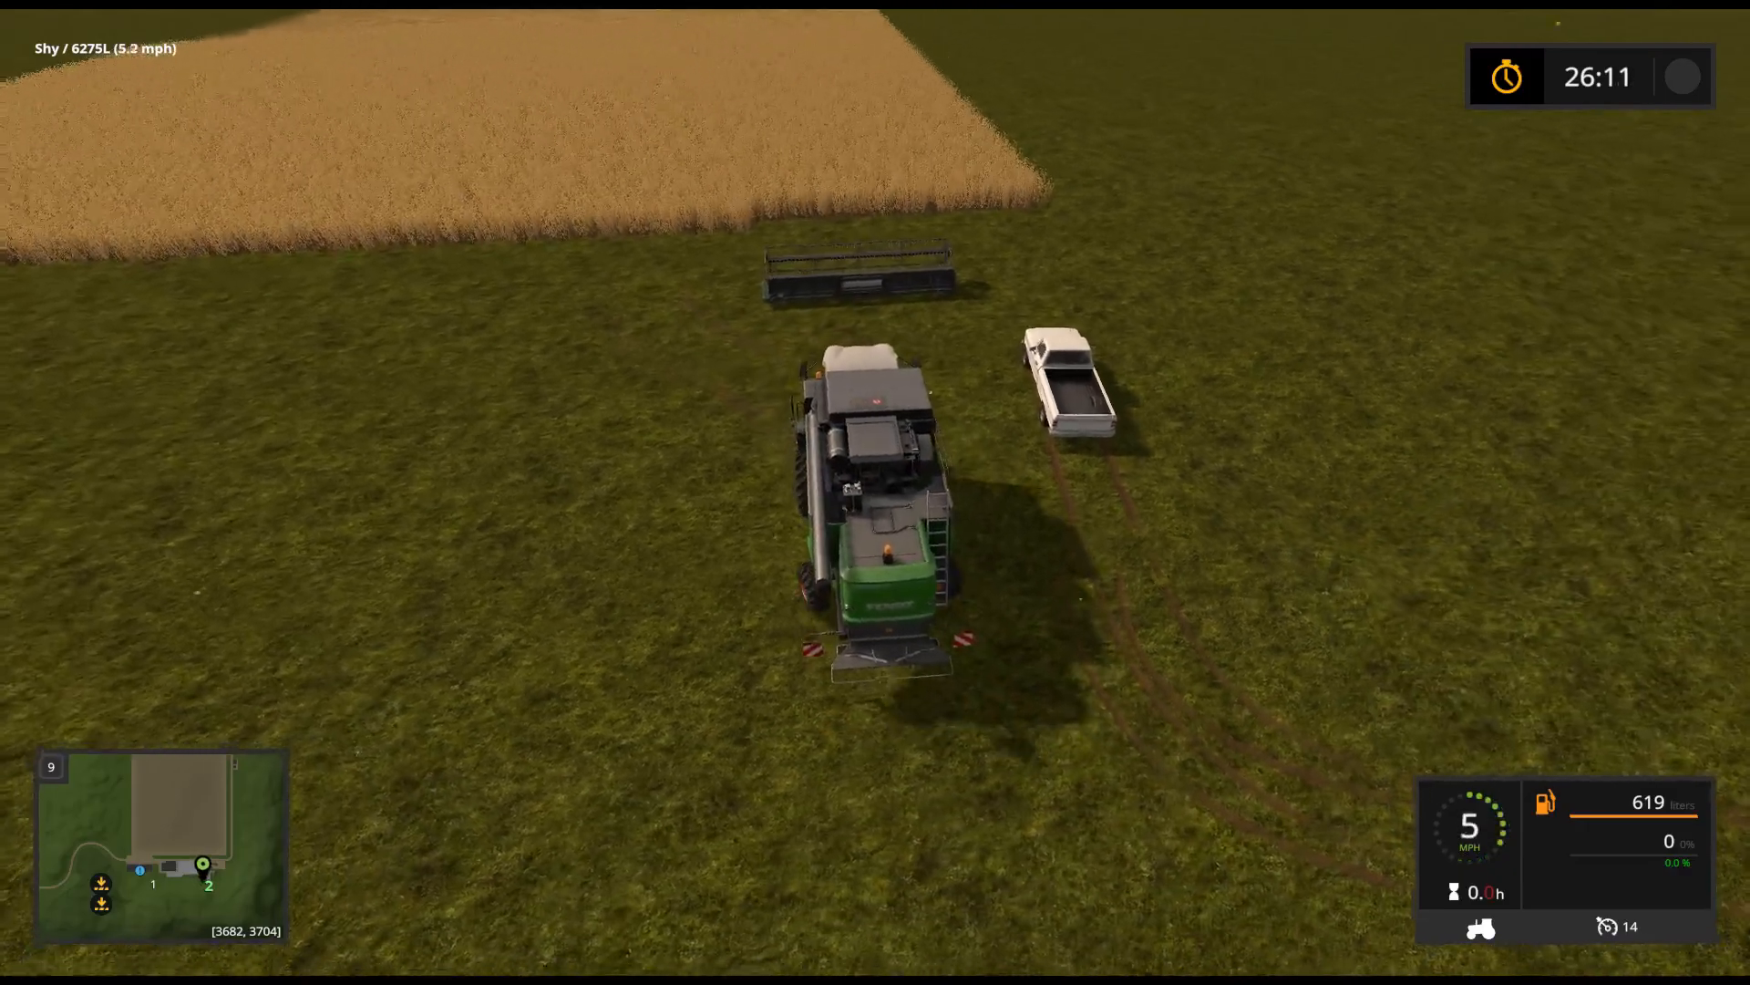
pyautogui.press('a')
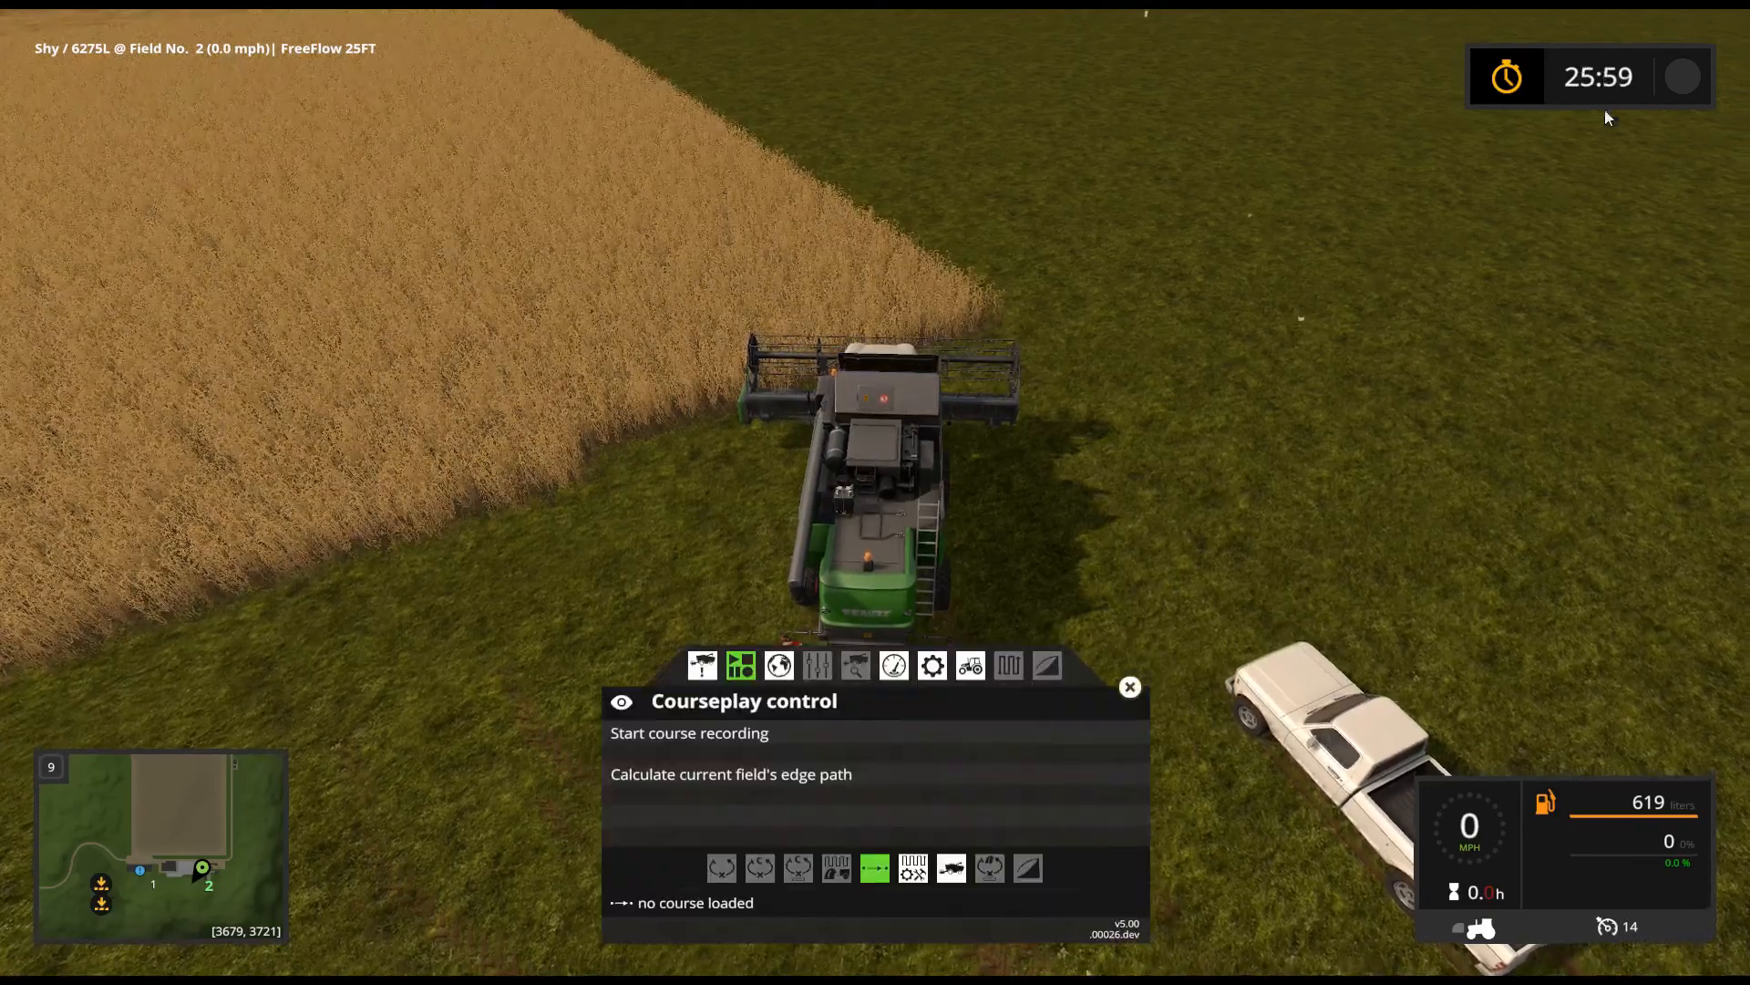
# - Turn on the combine and harvest along Field No. 2's edge under cruise control, closing the Courseplay window
pyautogui.press('b')
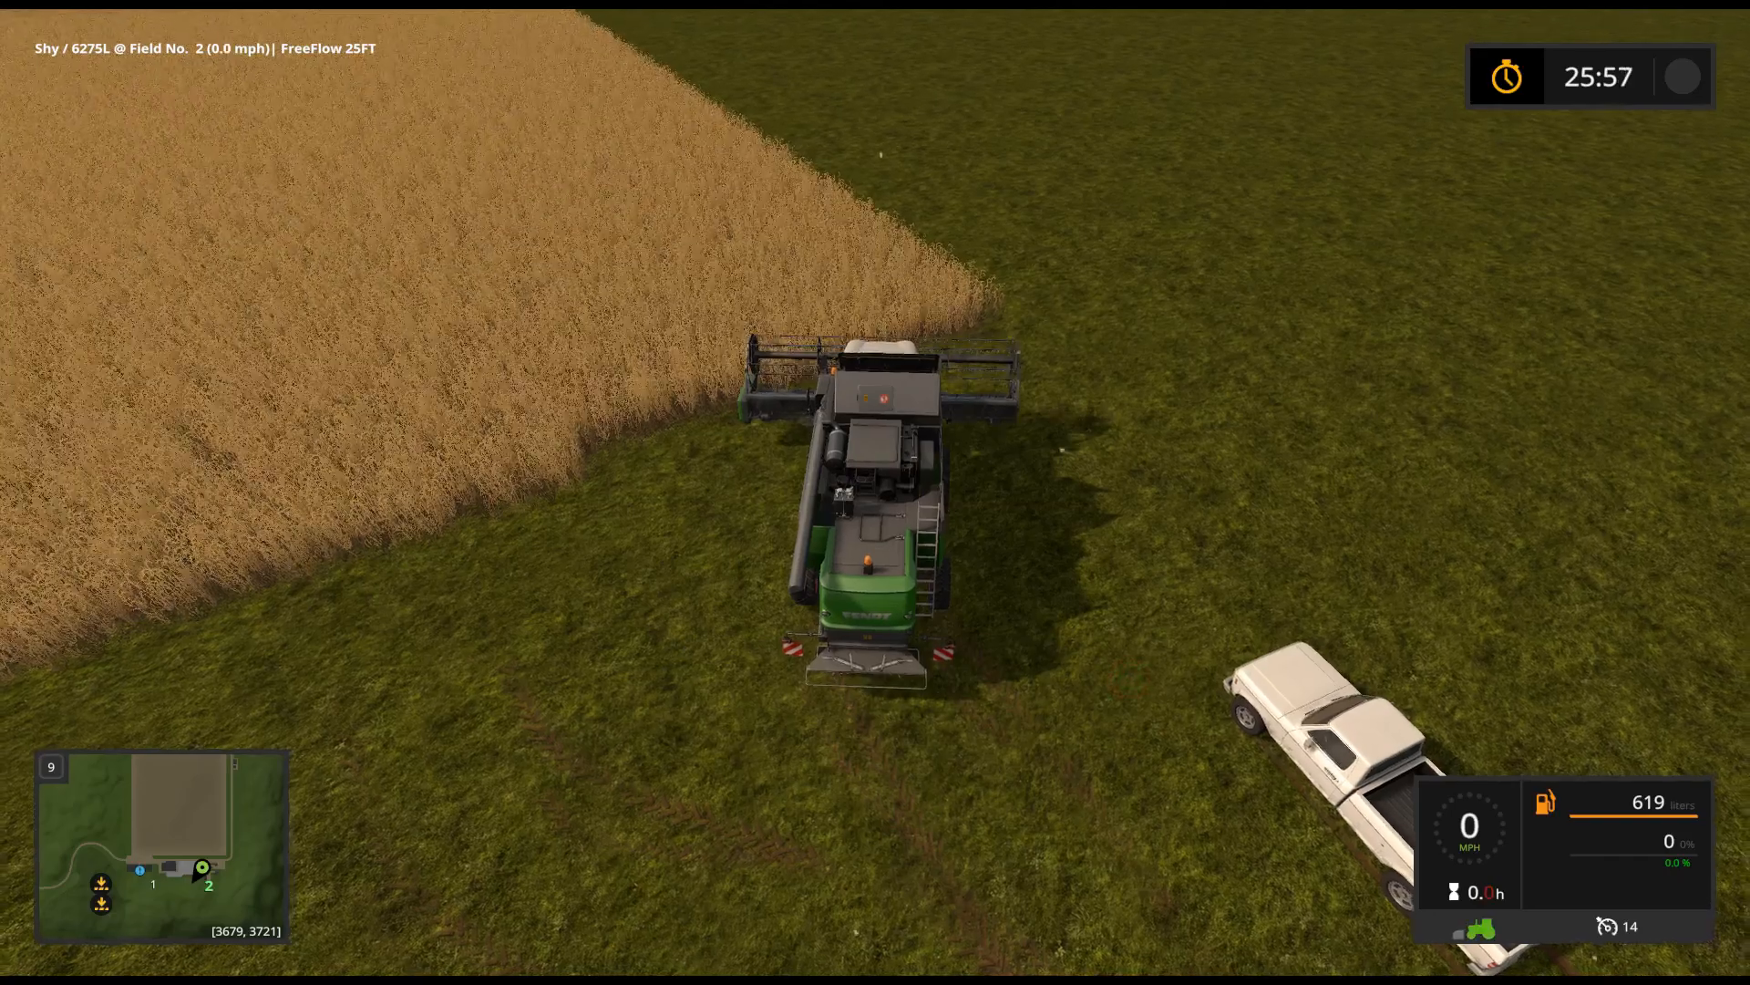
pyautogui.press('3')
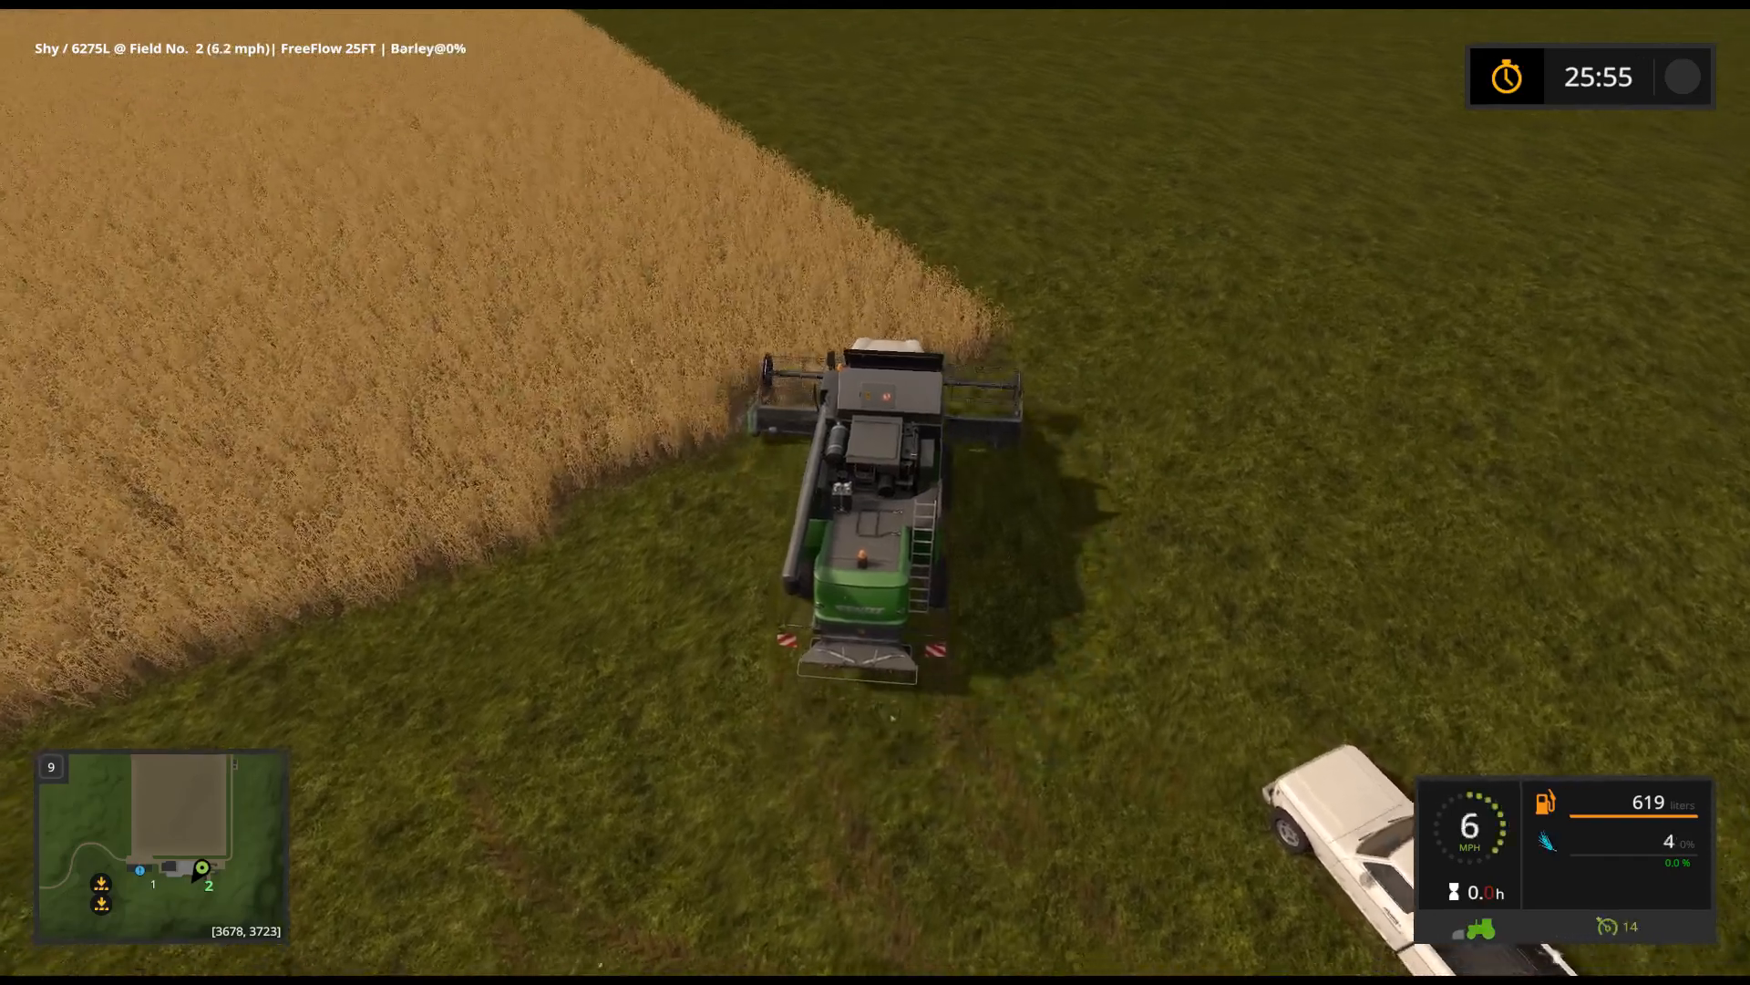
pyautogui.press('a')
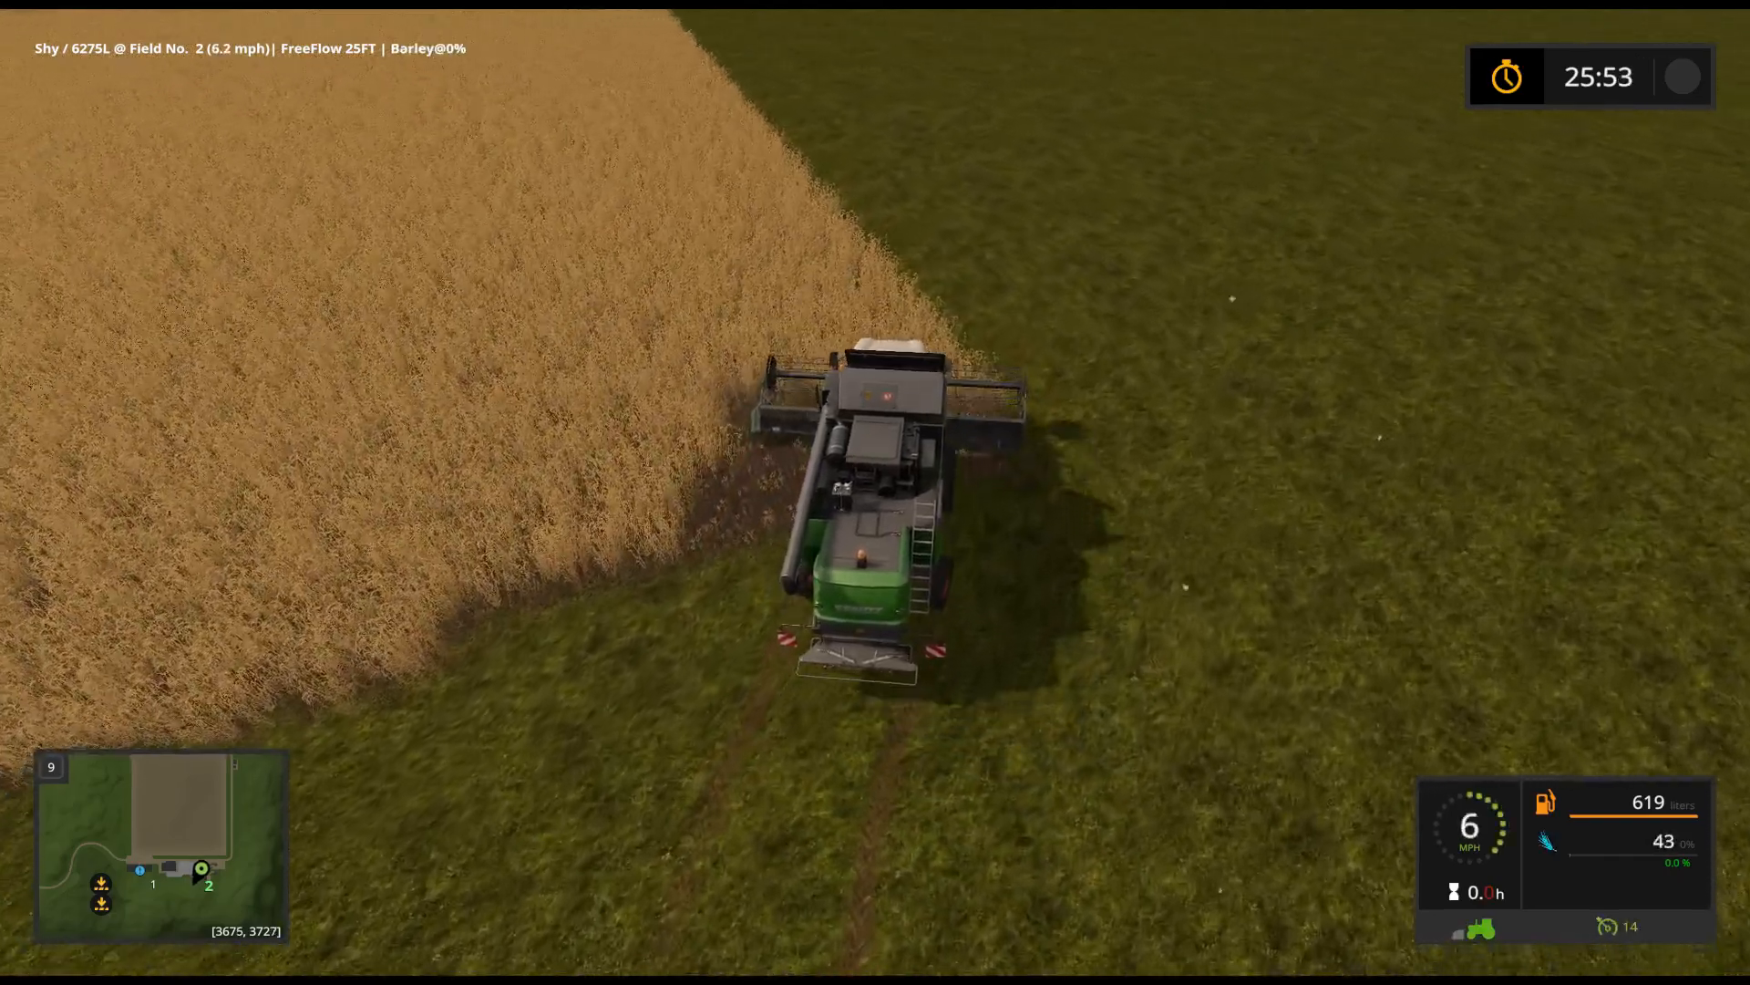
pyautogui.press('a')
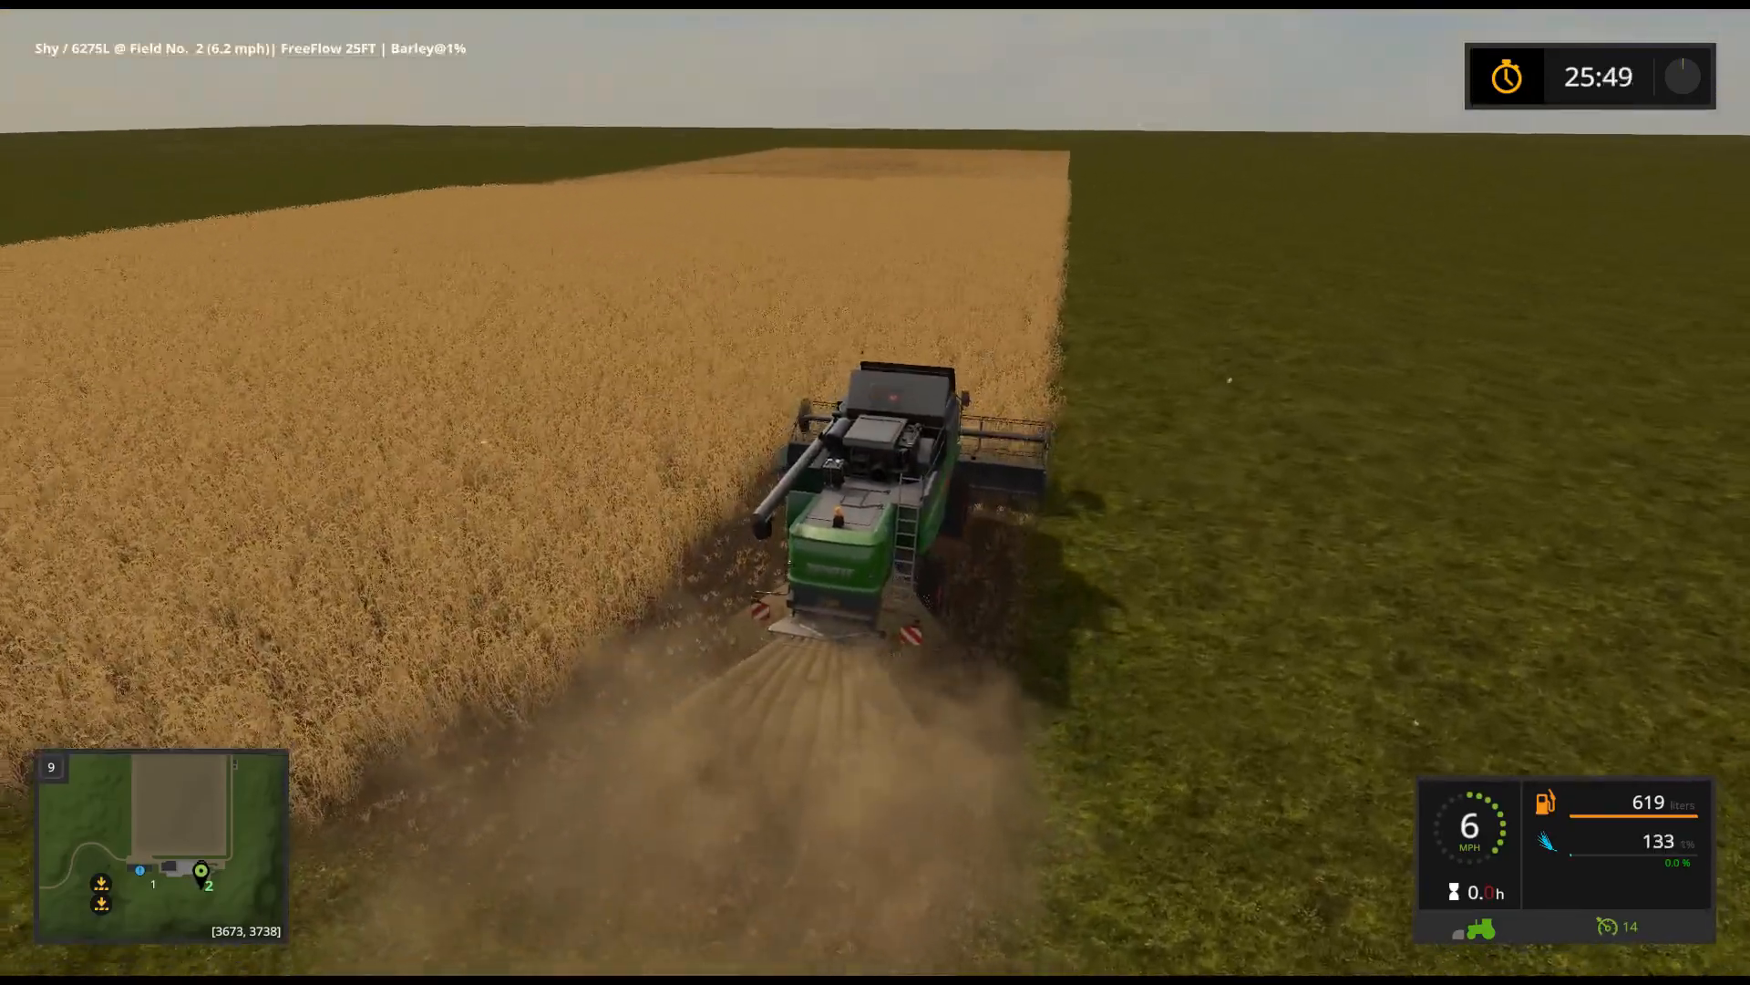
pyautogui.rightClick(1703, 501)
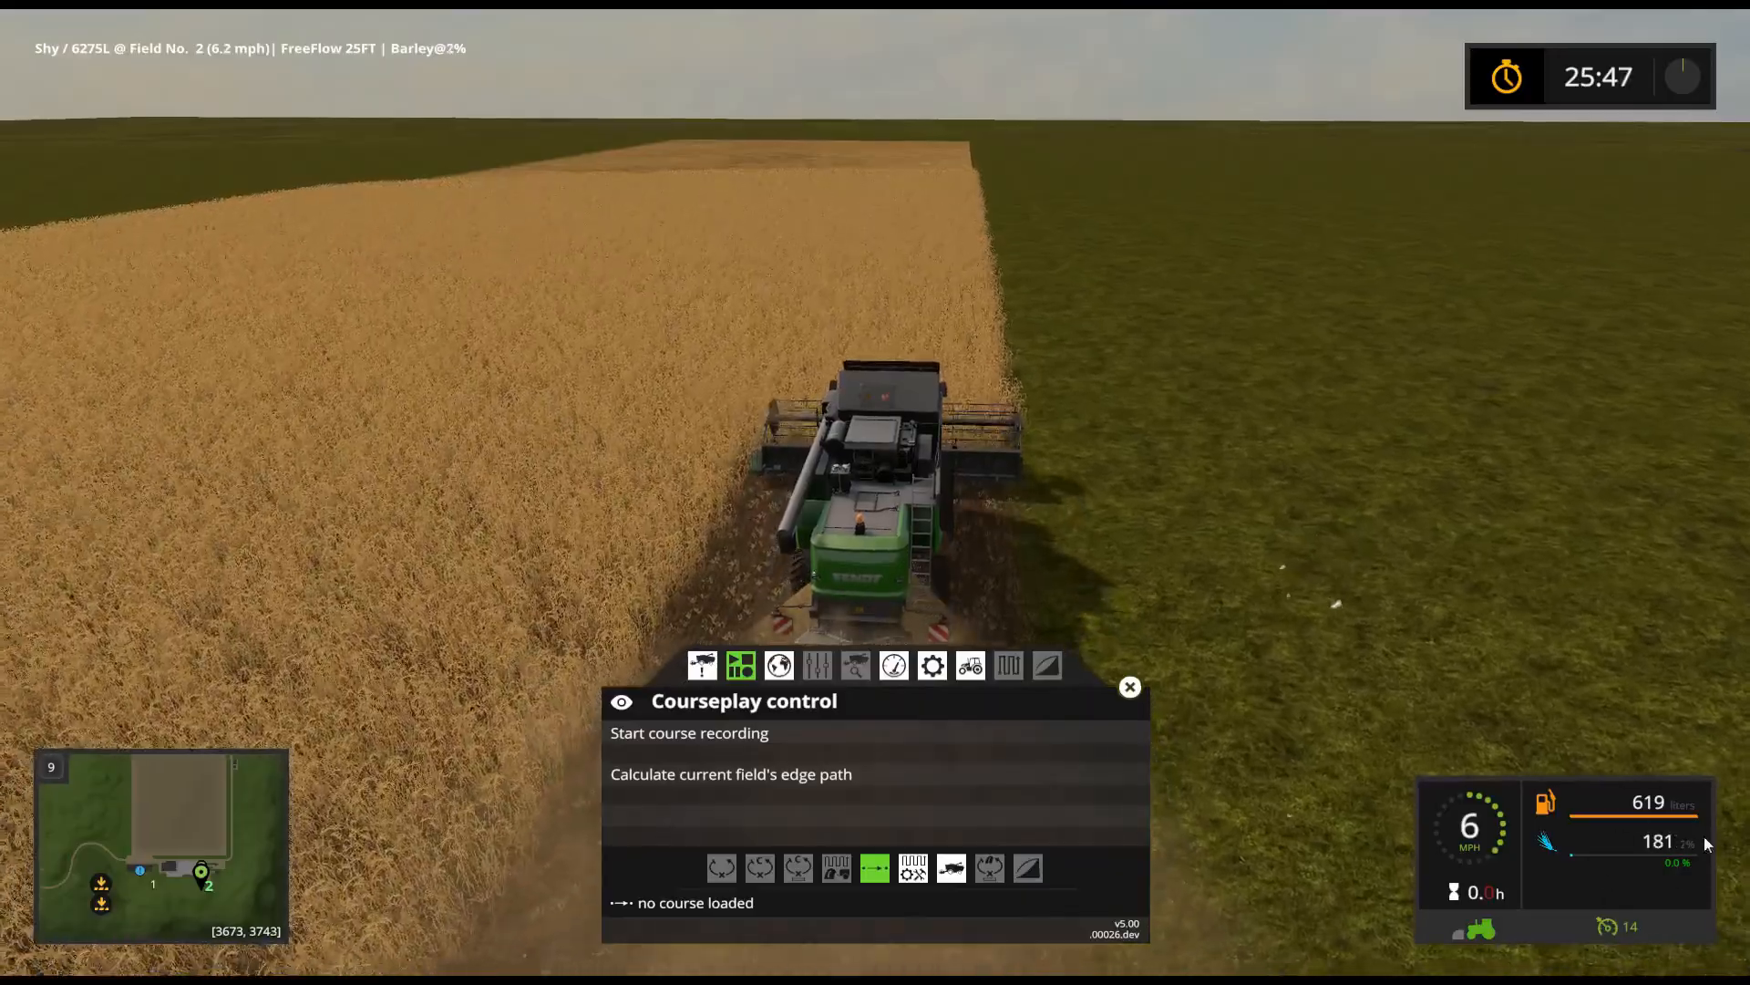
pyautogui.click(1130, 689)
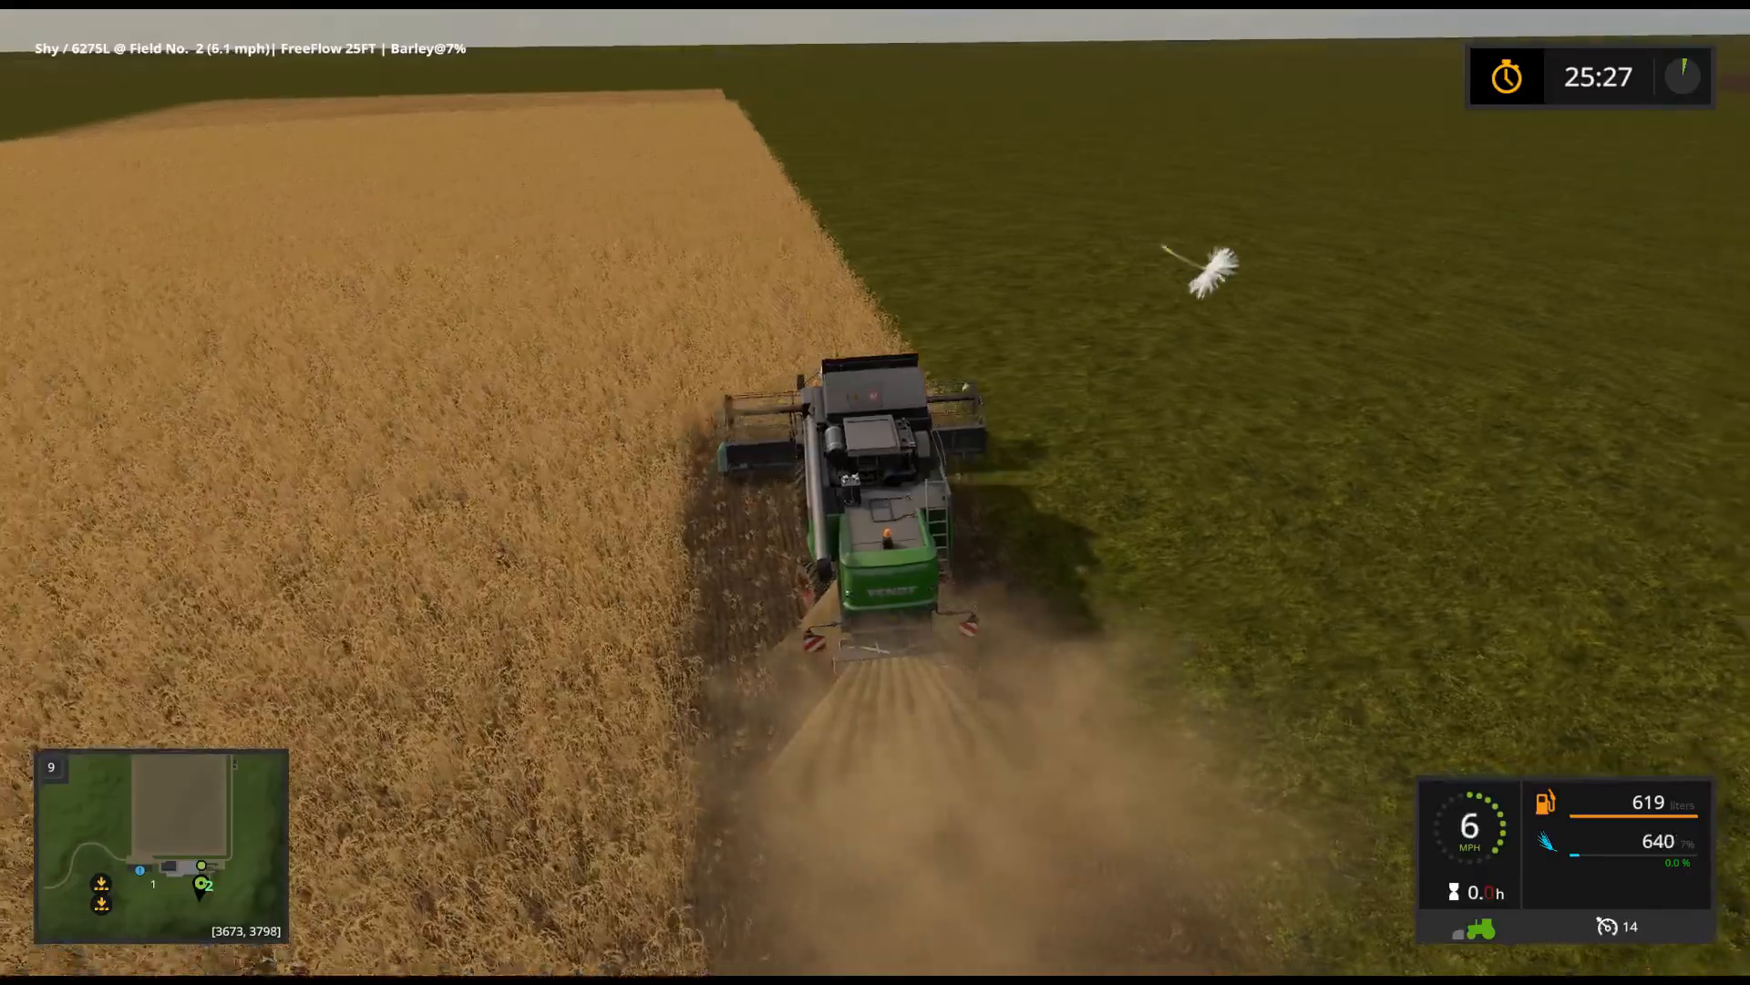
# - Stop harvesting, drive the combine away from Field No. 2, dismiss the mission result and walk back from the field's marker
pyautogui.press('b')
pyautogui.press('w')
pyautogui.press('a')
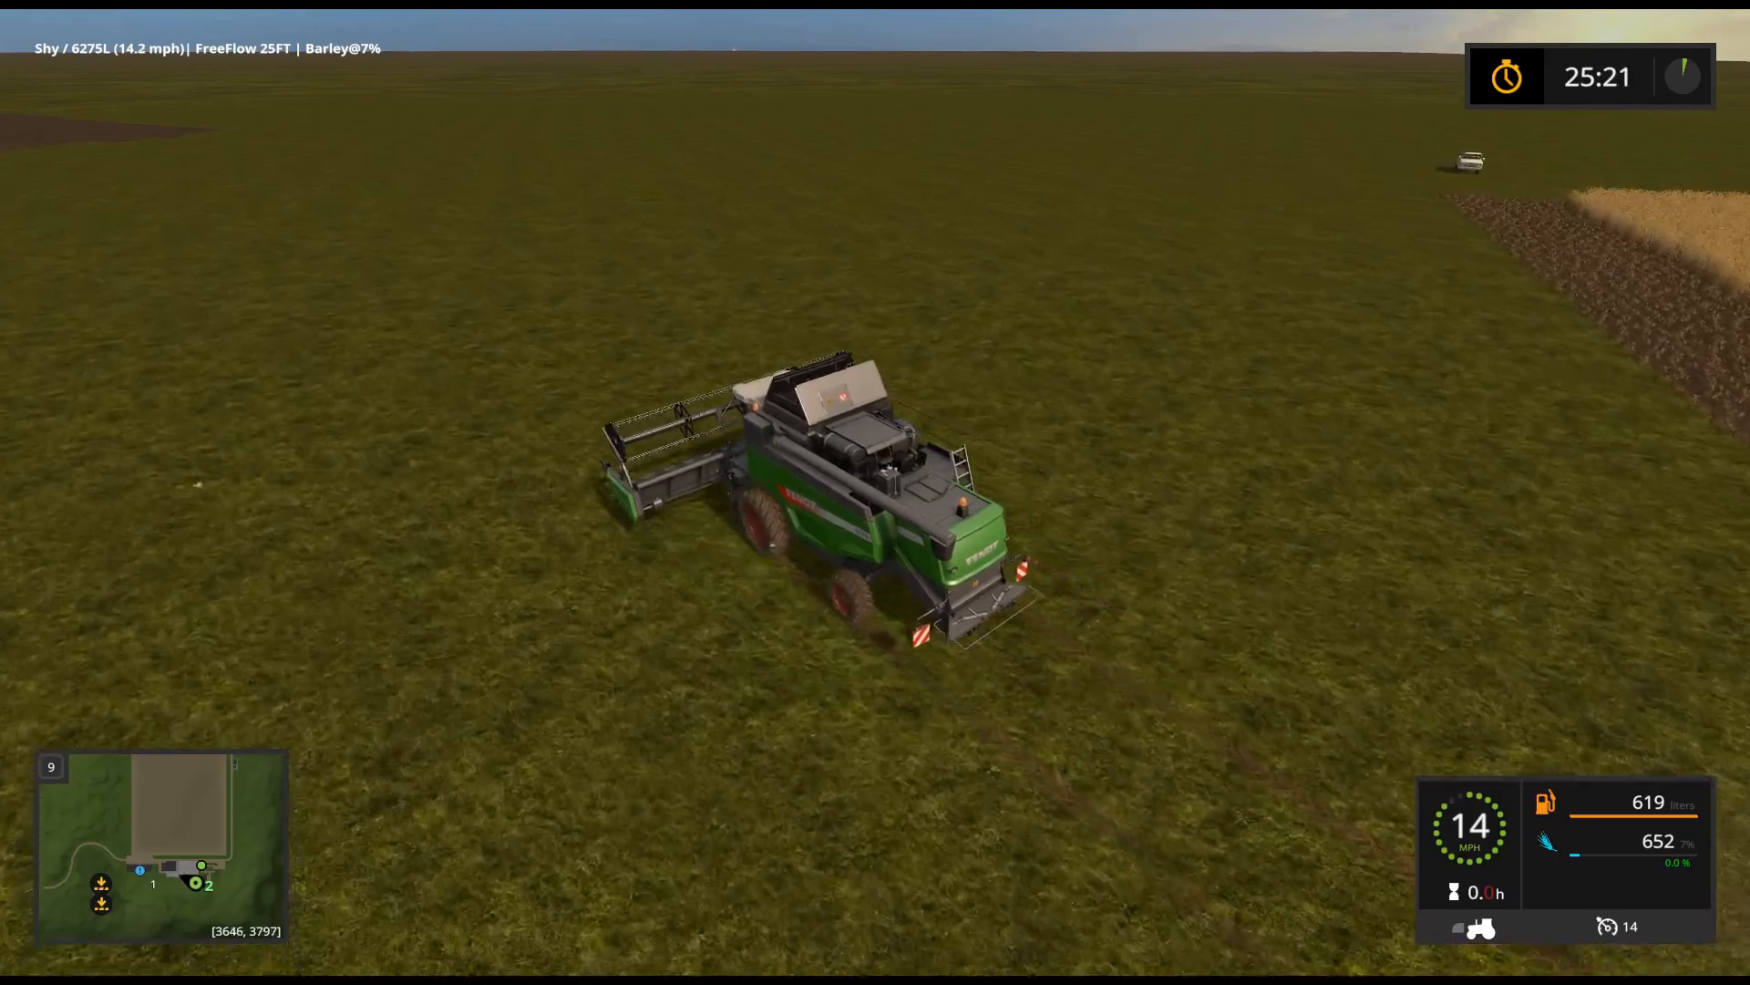
pyautogui.press('d')
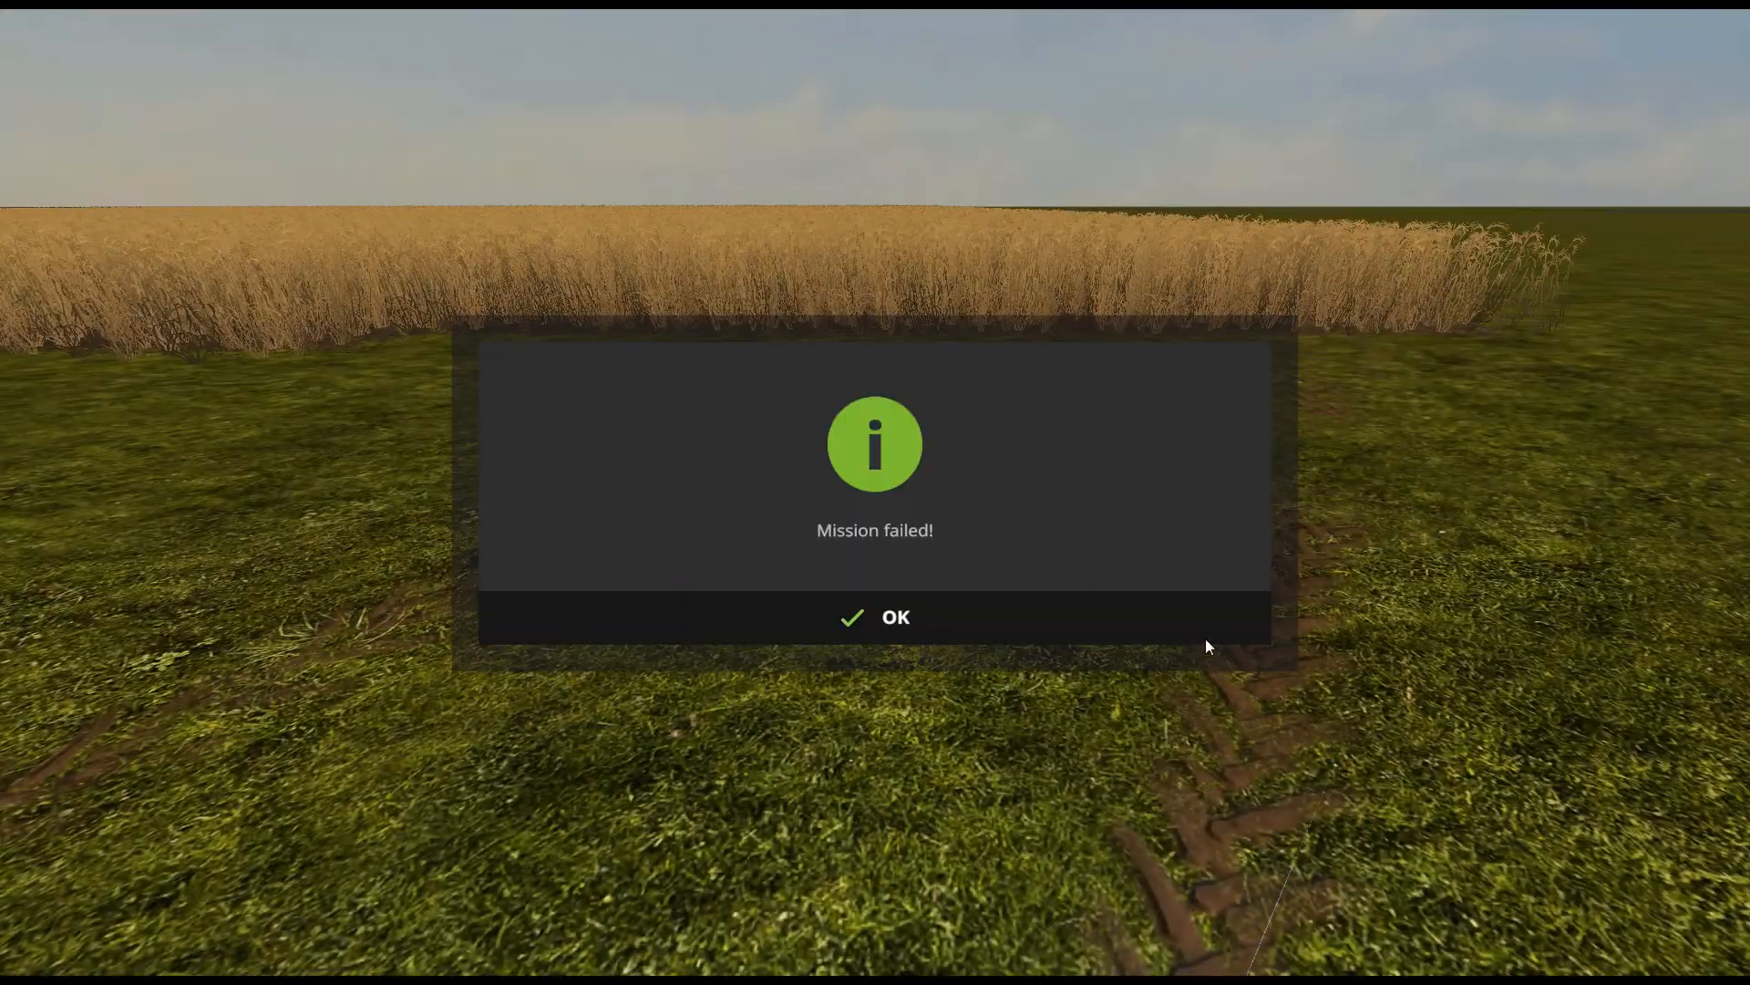
pyautogui.click(977, 616)
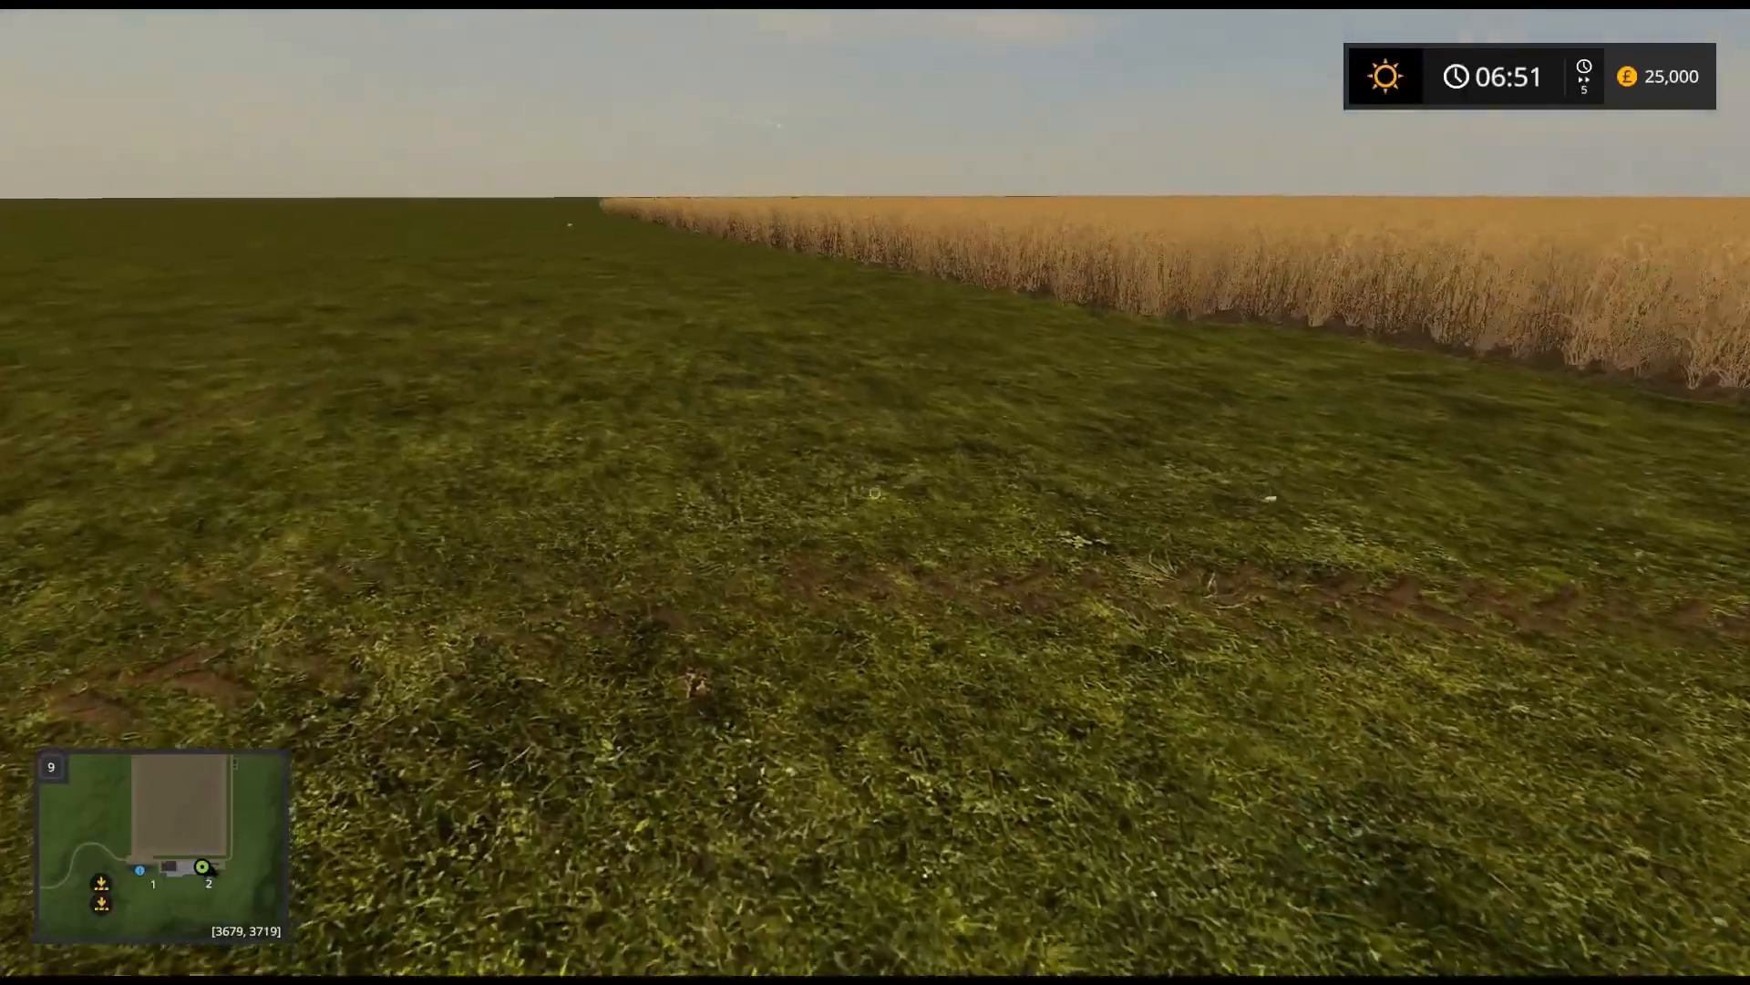
pyautogui.press('w')
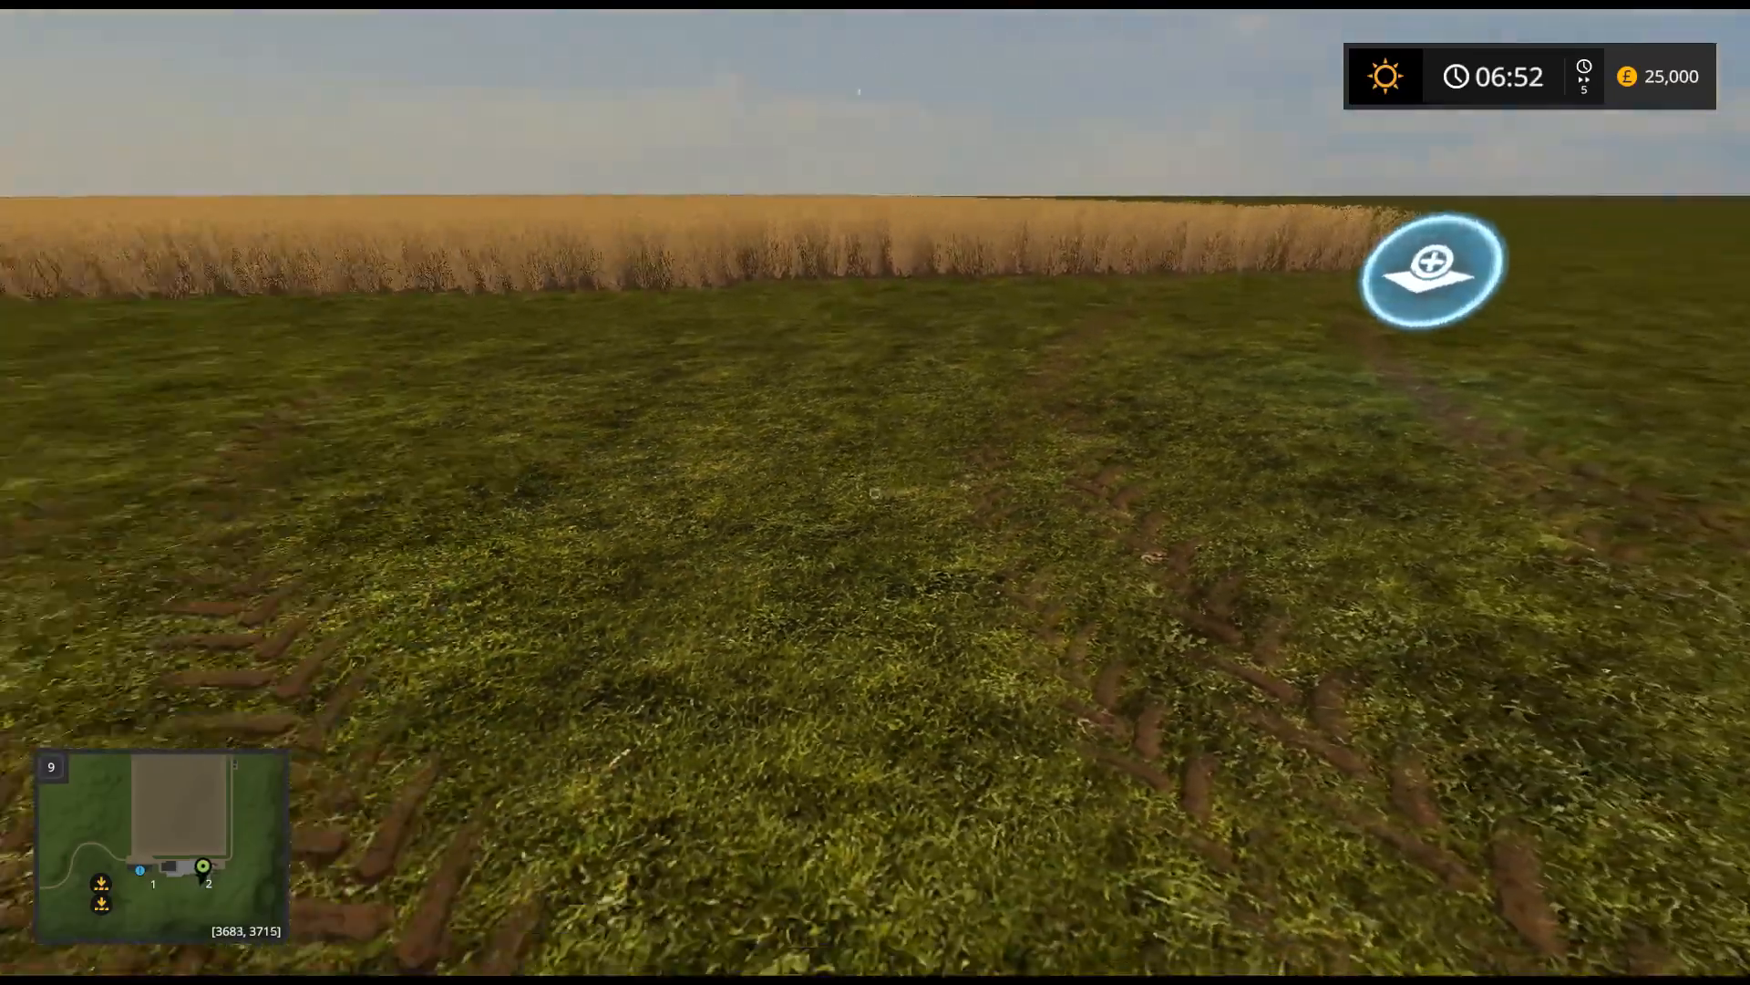
pyautogui.press('s')
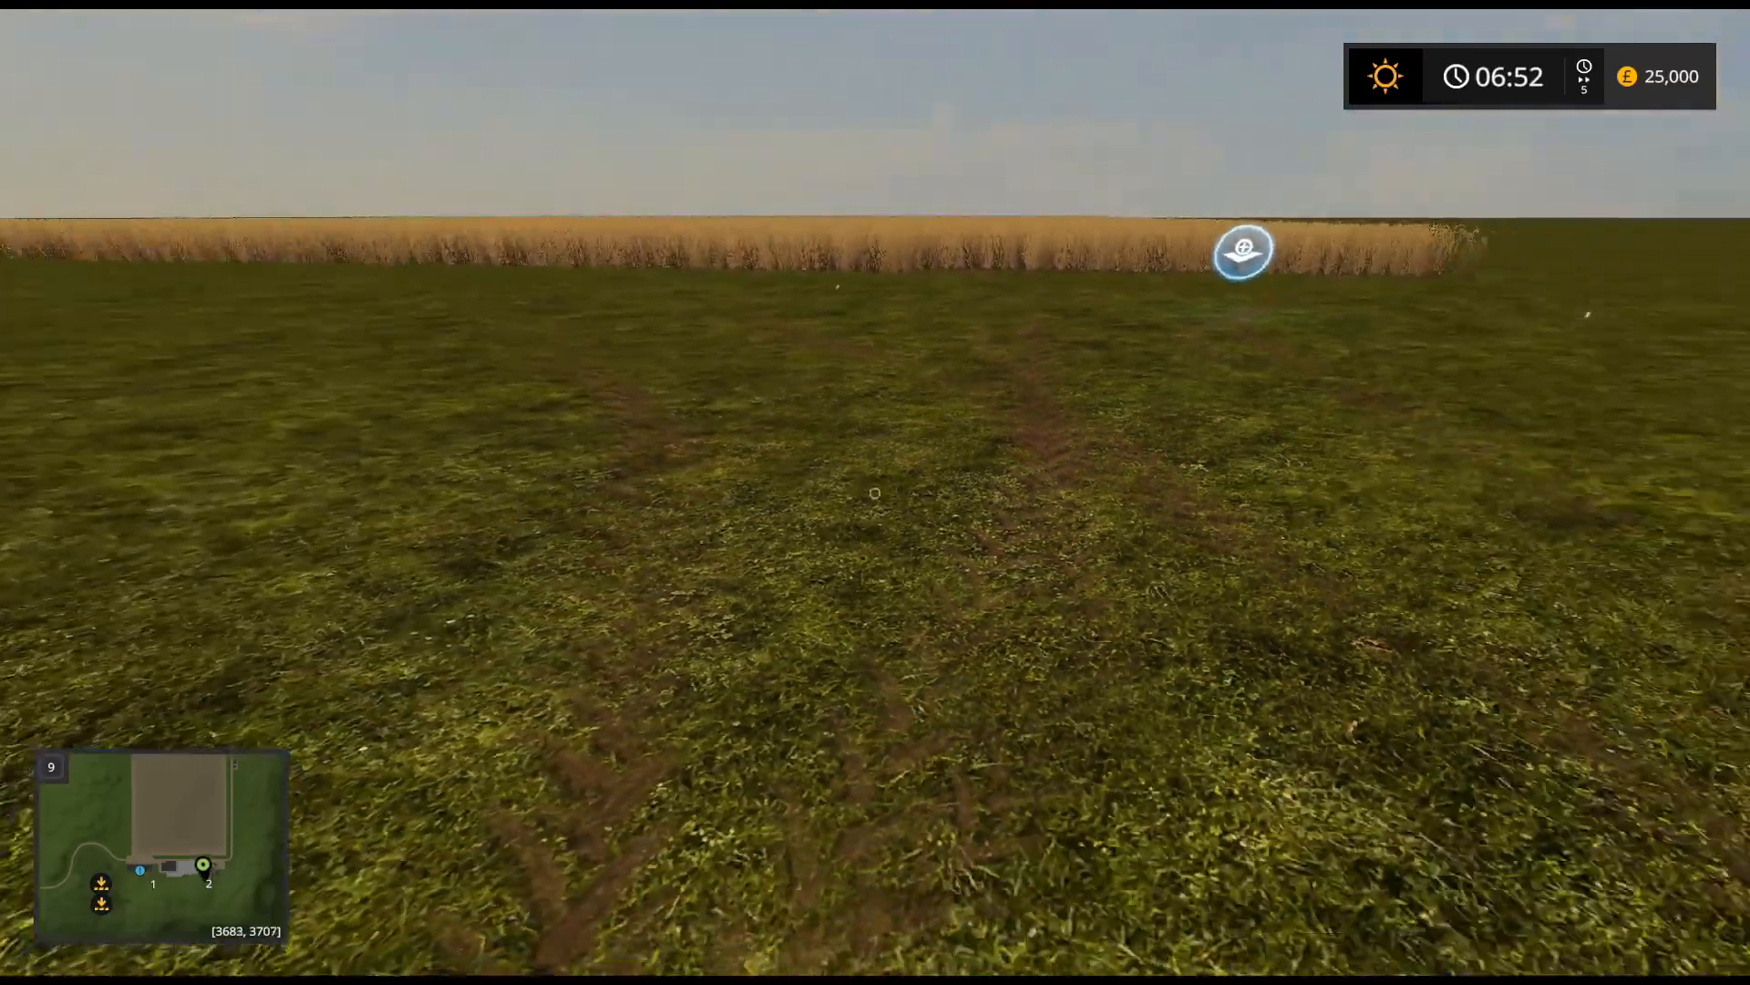
# - Walk toward Field No. 2's purchase marker and add money with the console command gsAddMoney 500000
pyautogui.press('w')
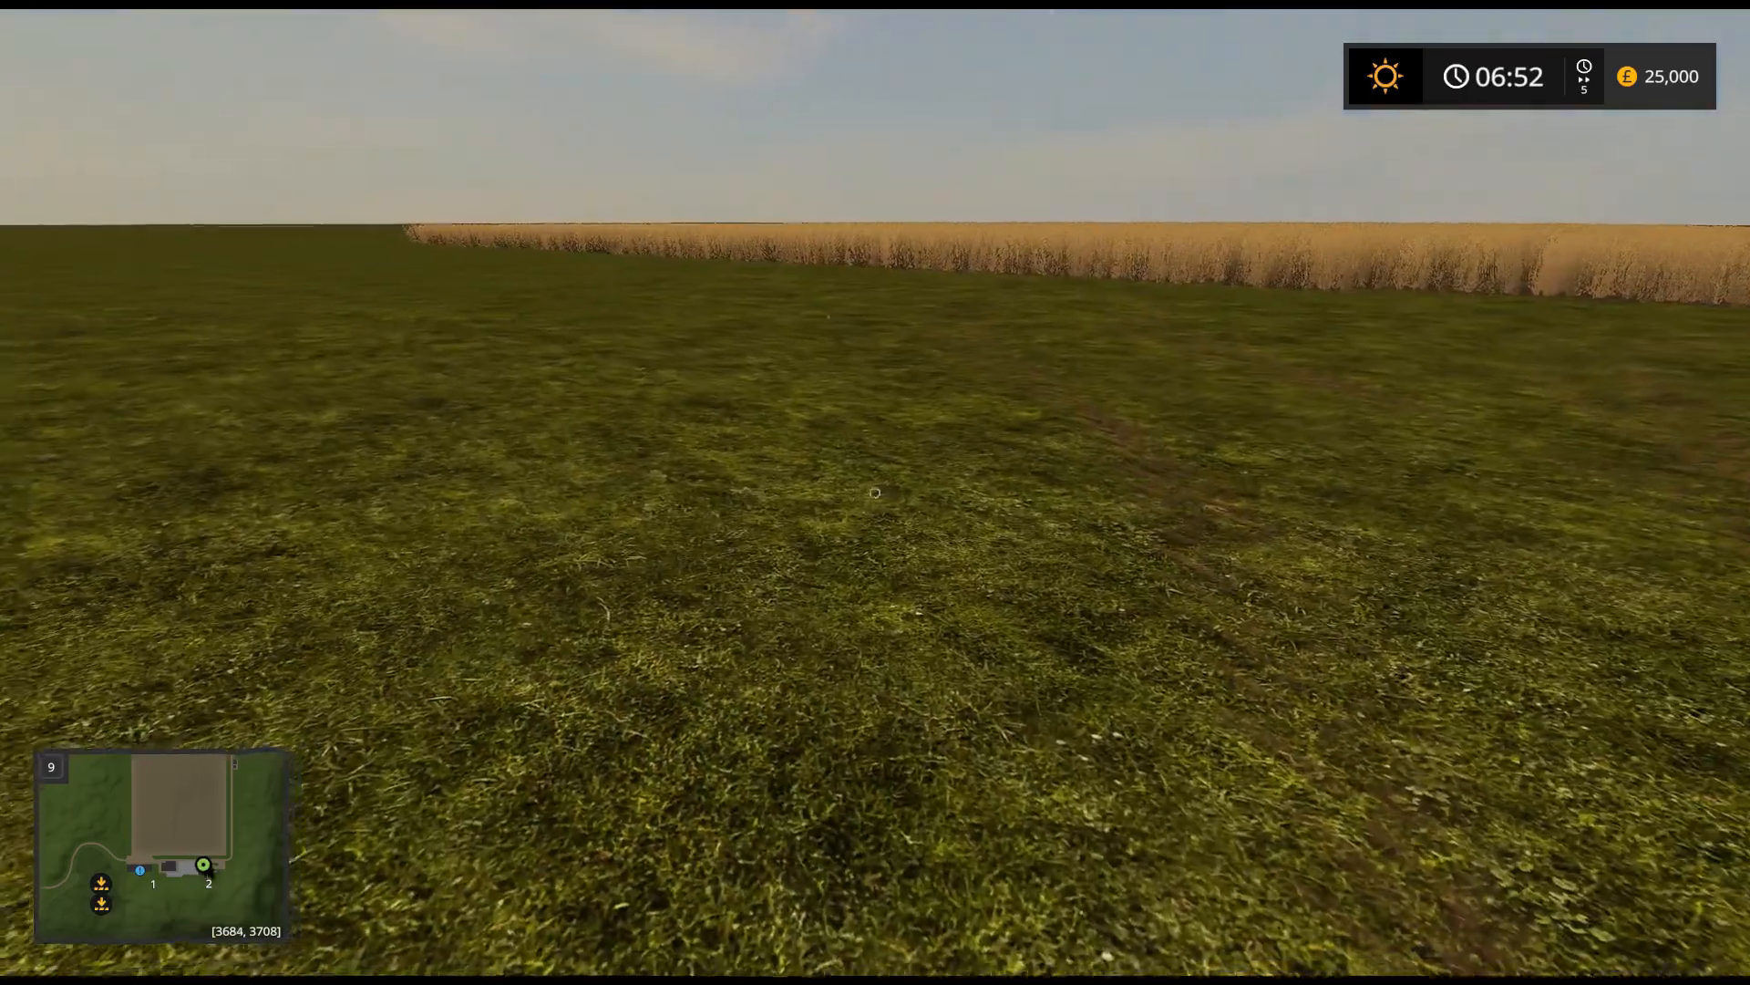
pyautogui.press('w')
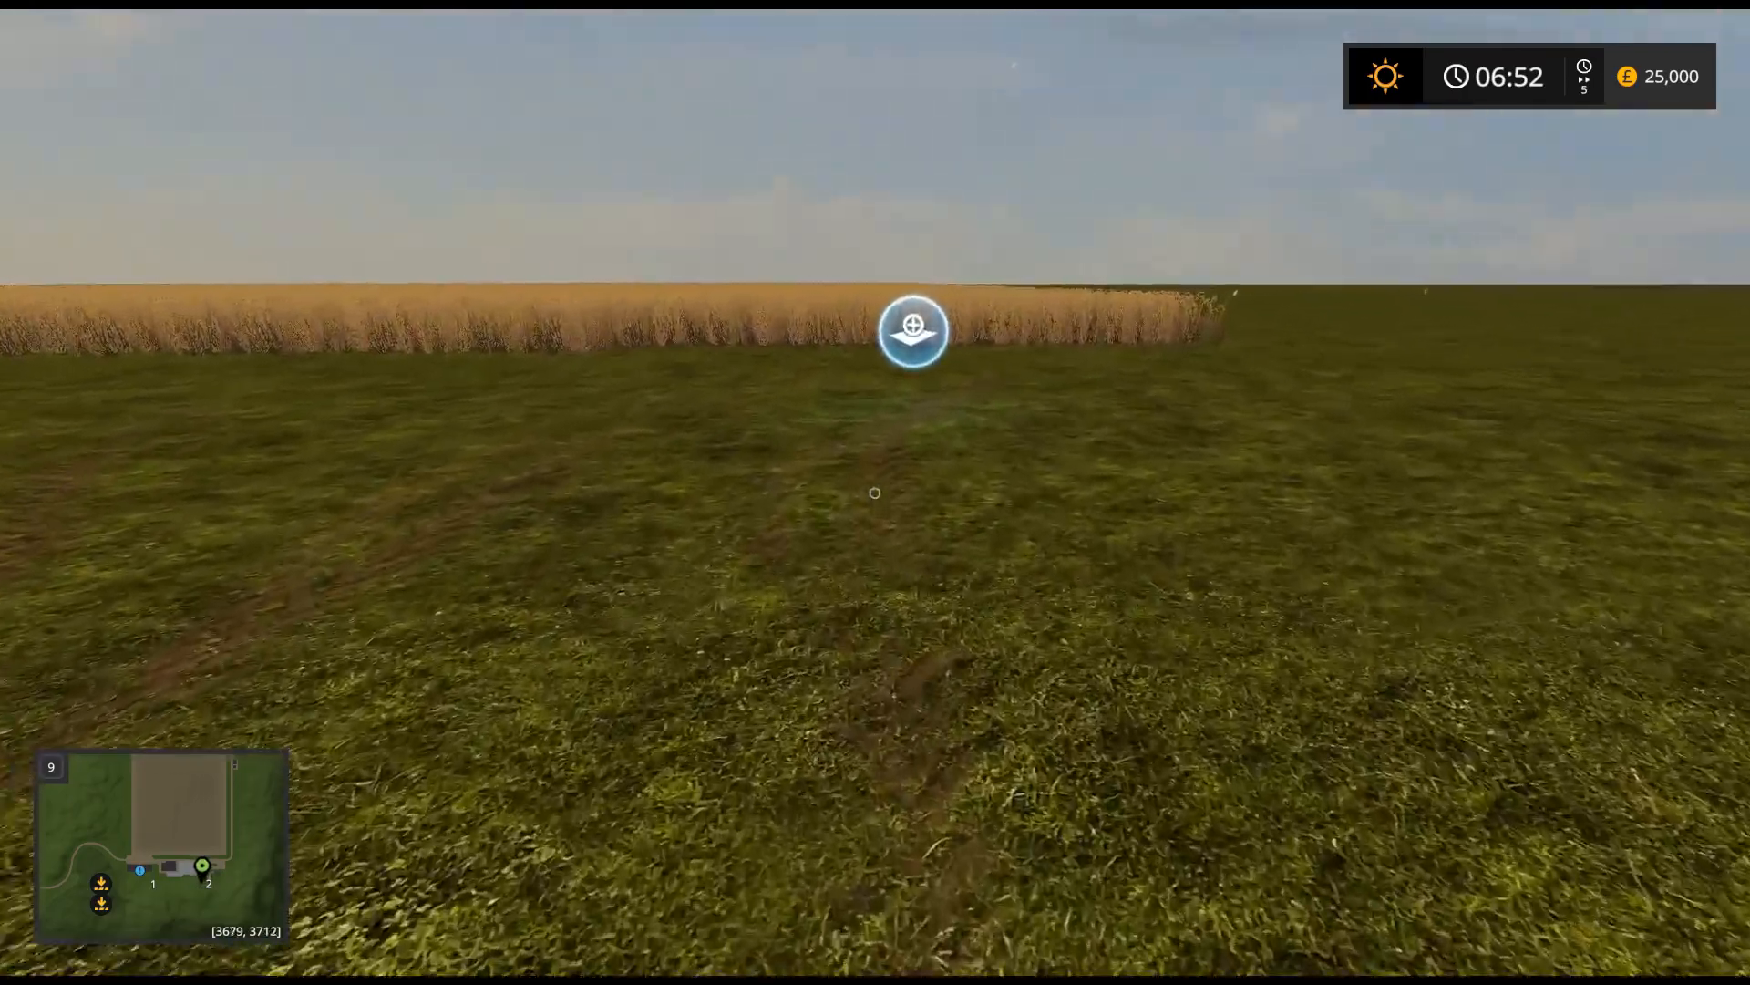
pyautogui.press('w')
pyautogui.press('s')
pyautogui.press('w')
pyautogui.press('w')
pyautogui.press('`')
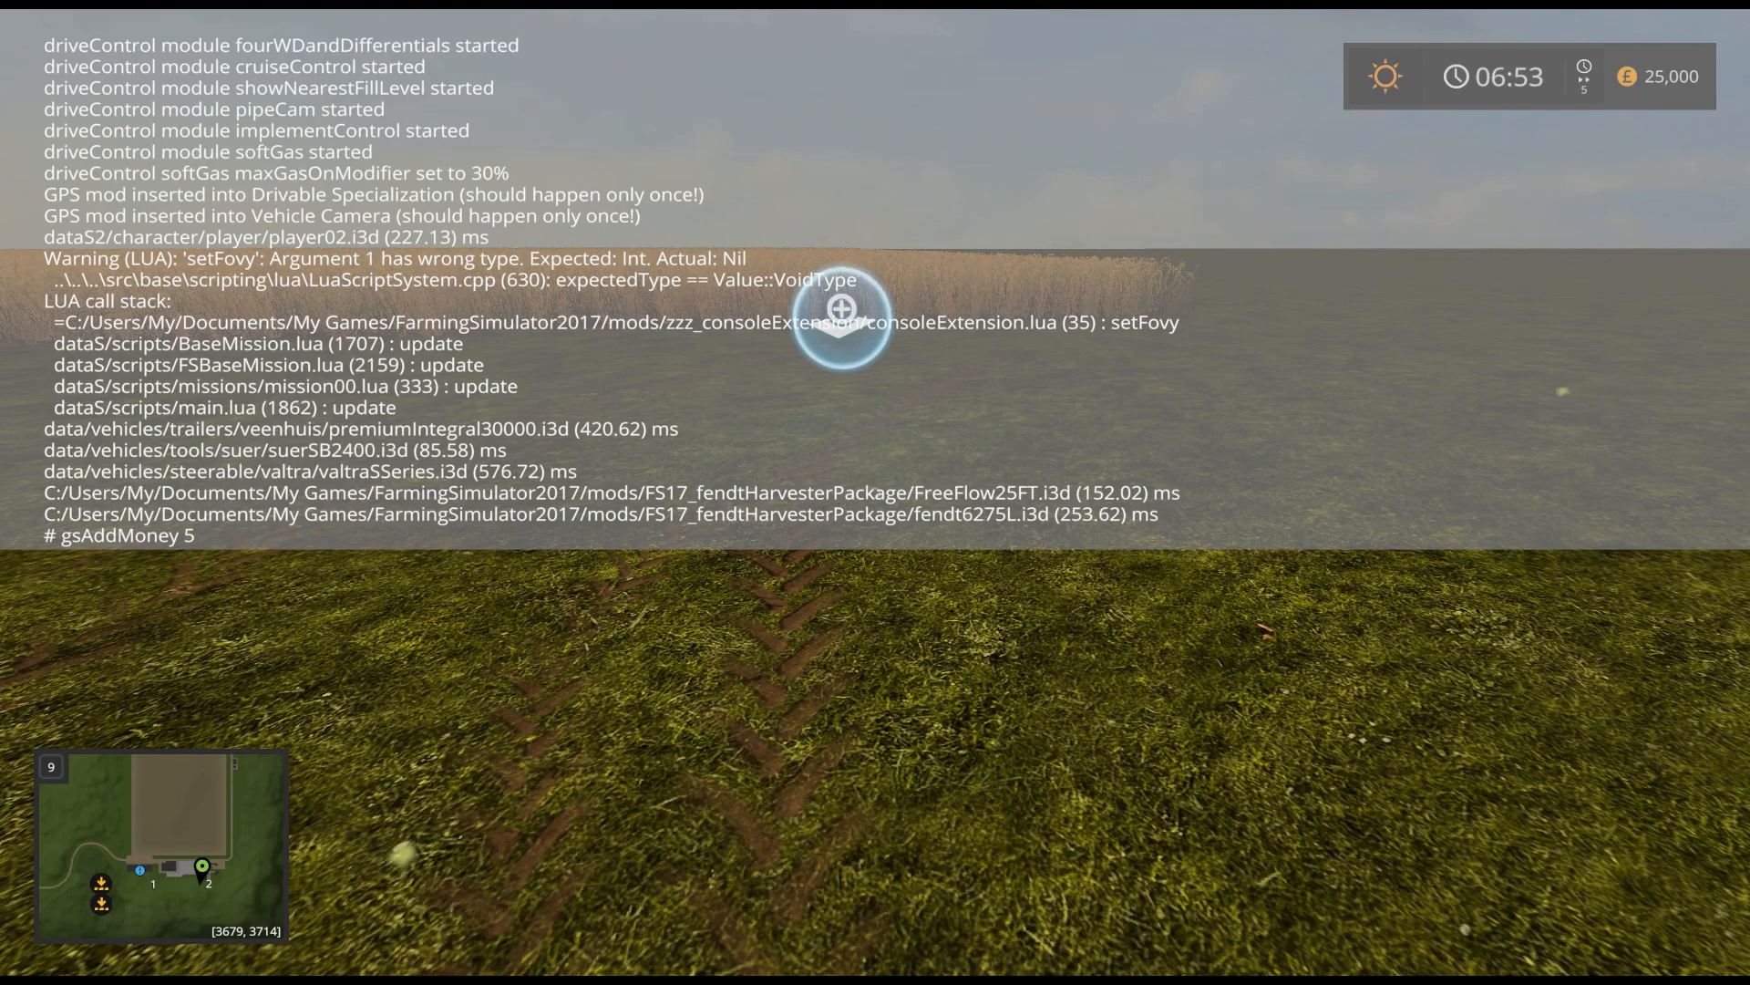
pyautogui.write('gsAddMoney 500000')
pyautogui.press('Return')
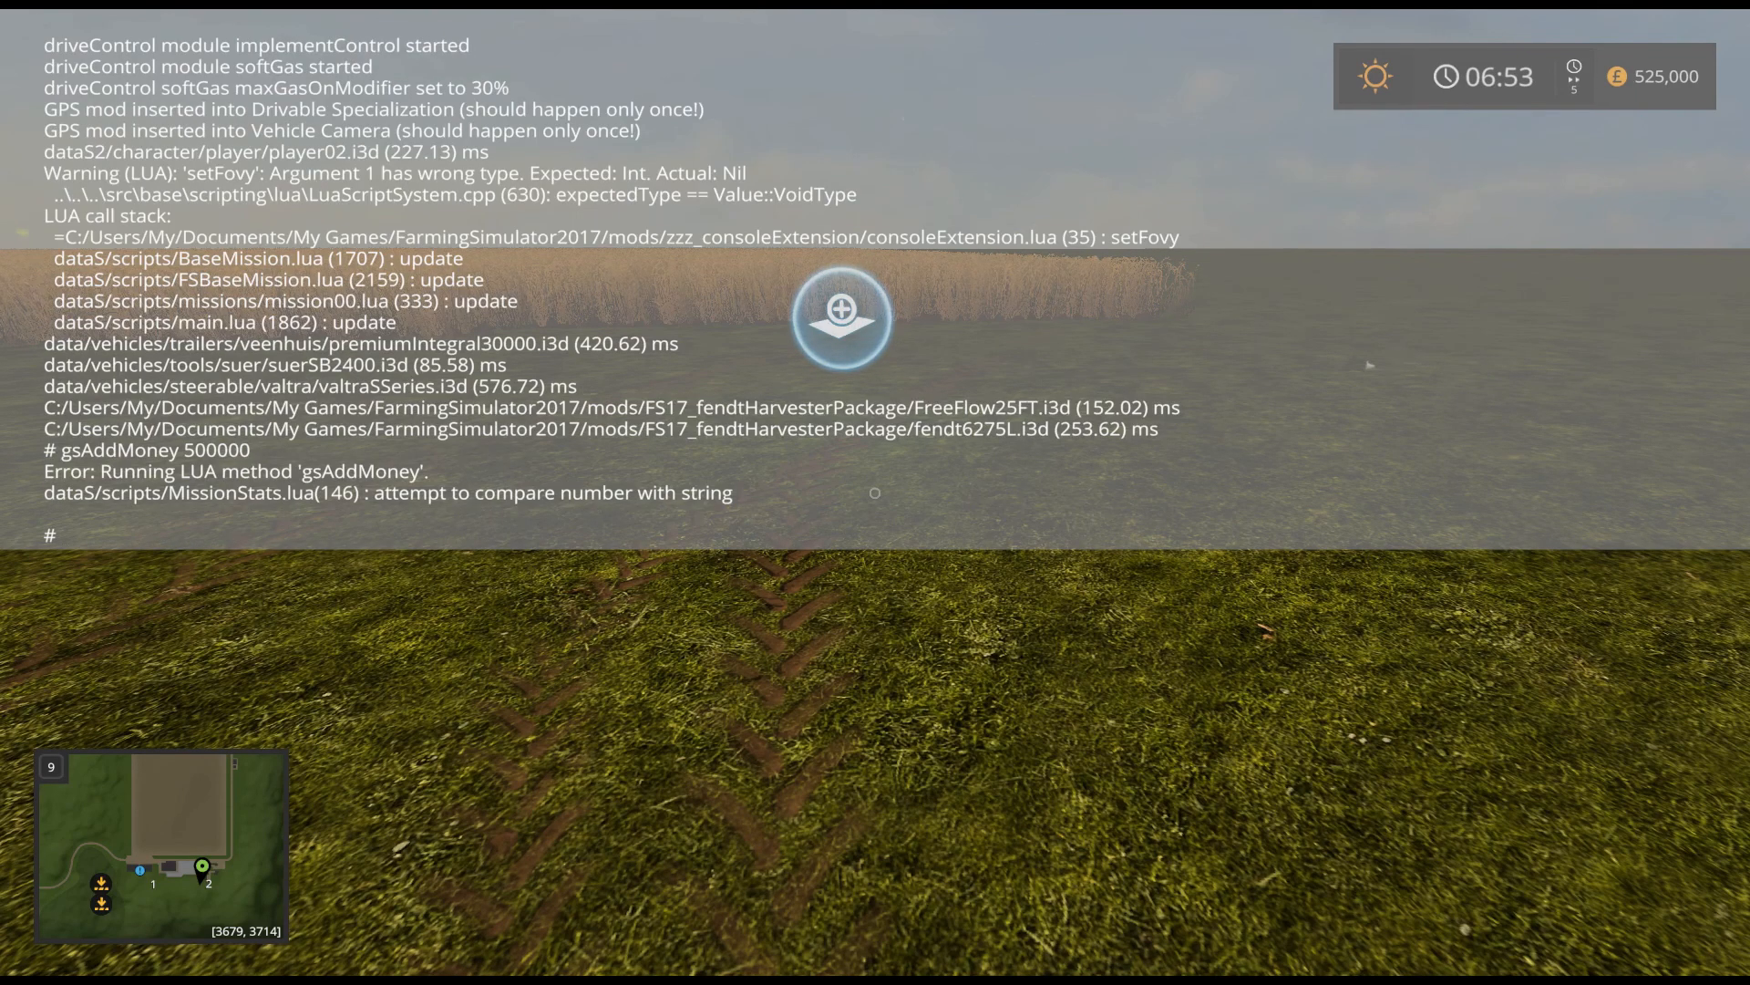
pyautogui.press('`')
# - Walk onto Field No. 2's purchase marker, buy the field and step back from it
pyautogui.press('w')
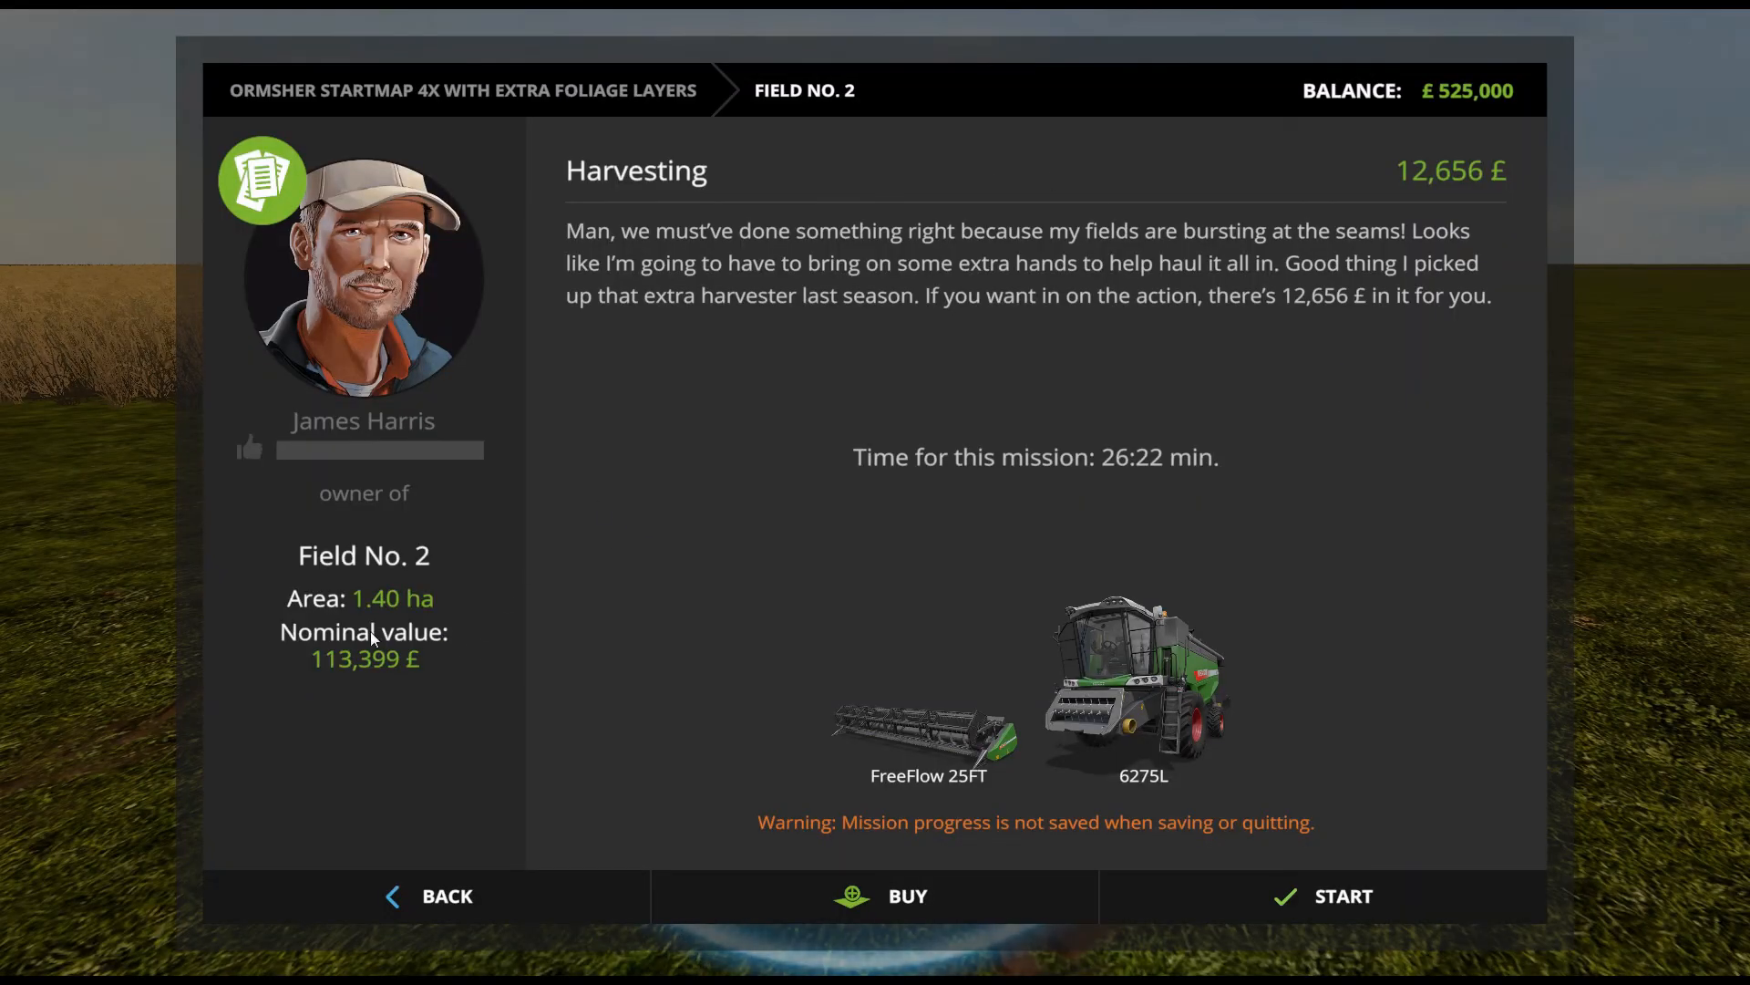
pyautogui.click(948, 907)
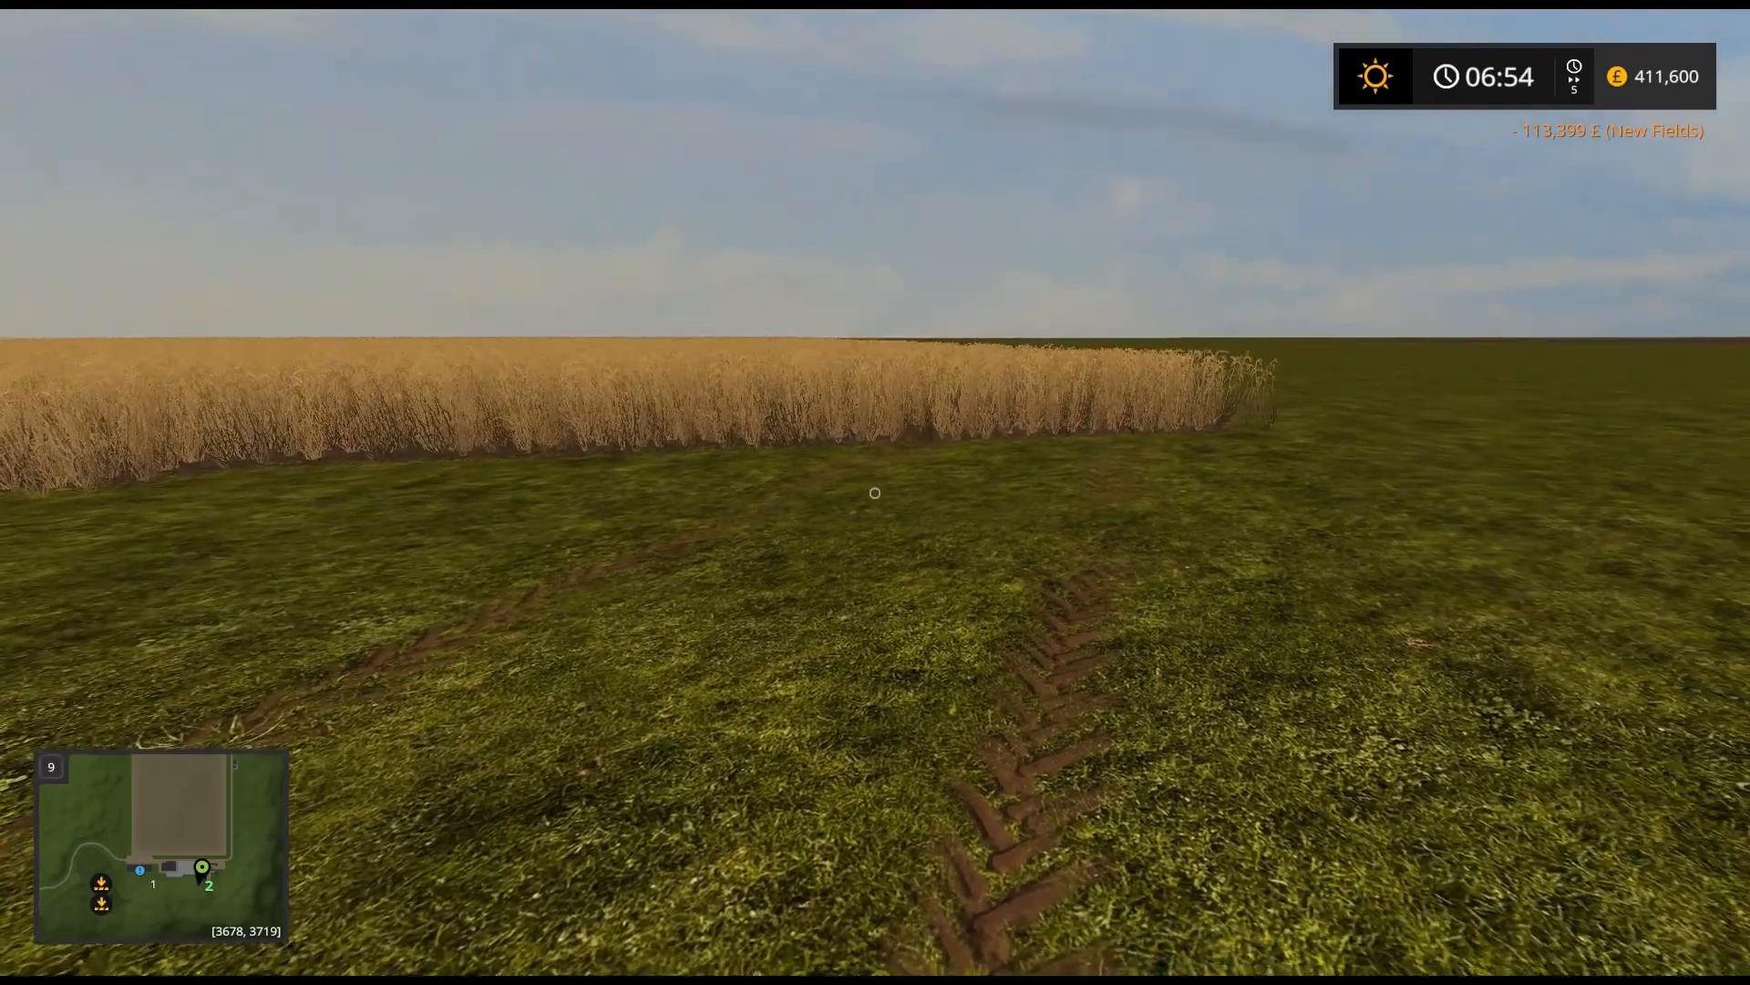
pyautogui.press('s')
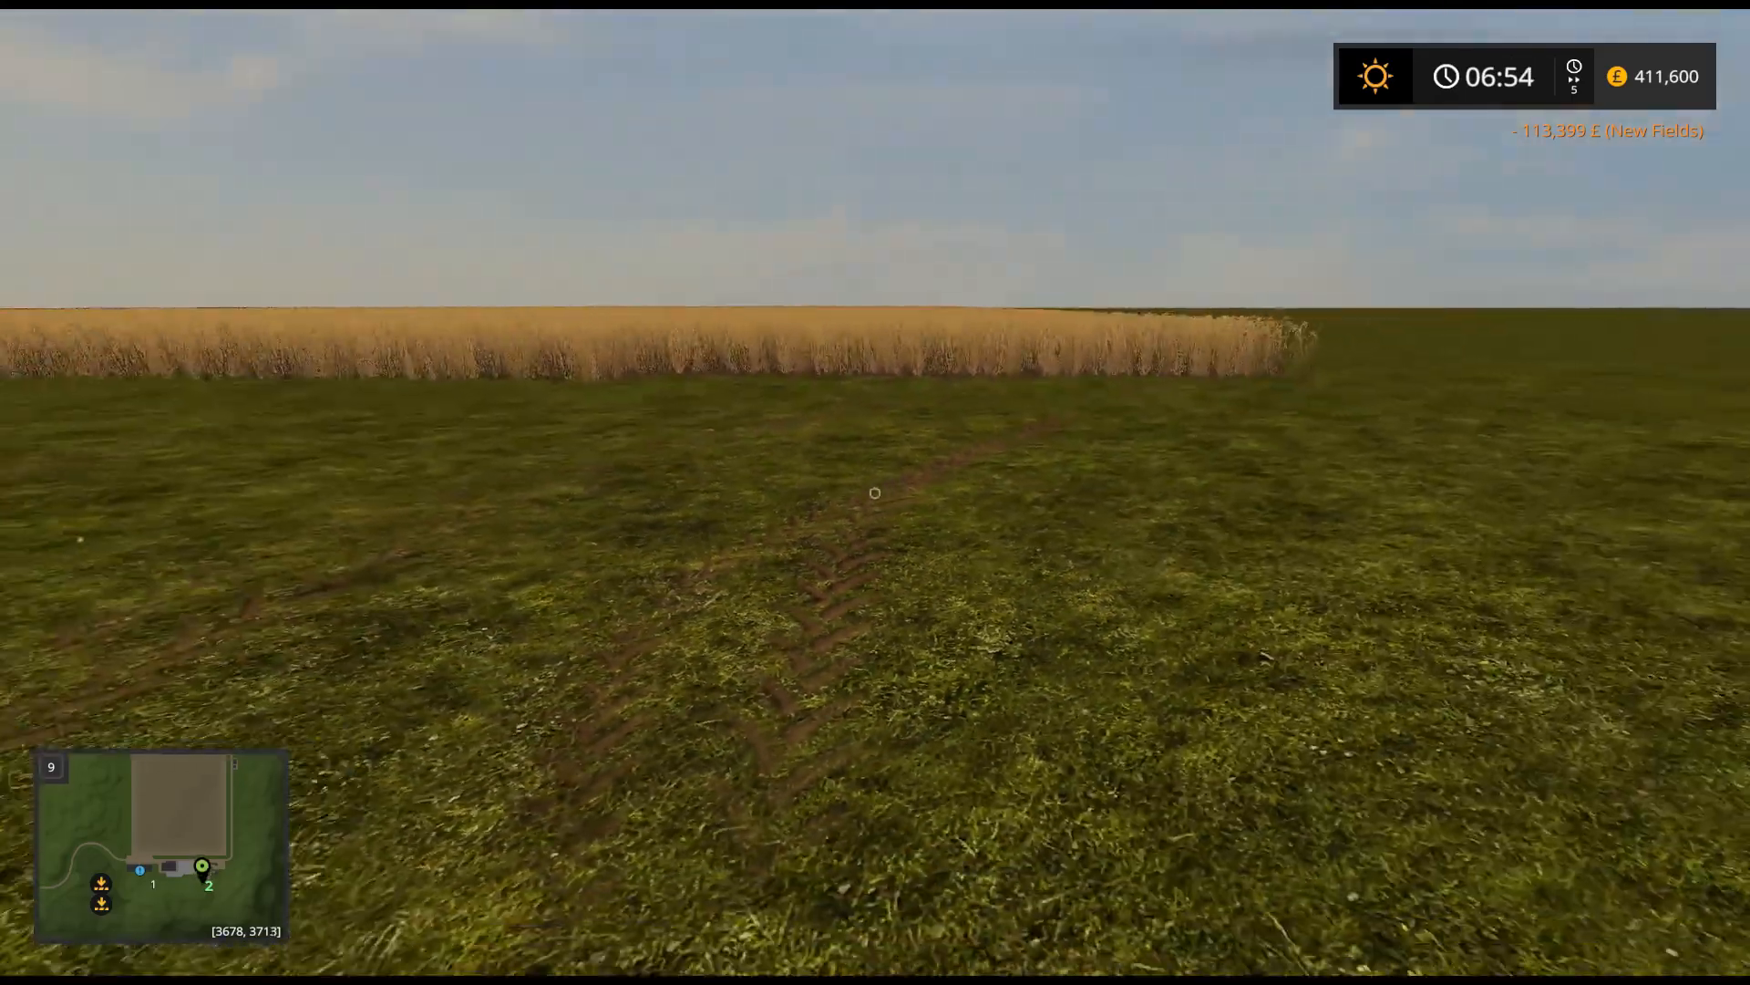
# - Walk around the purchased Field No. 2 and examine its crop along the front edge and at the corner
pyautogui.press('w')
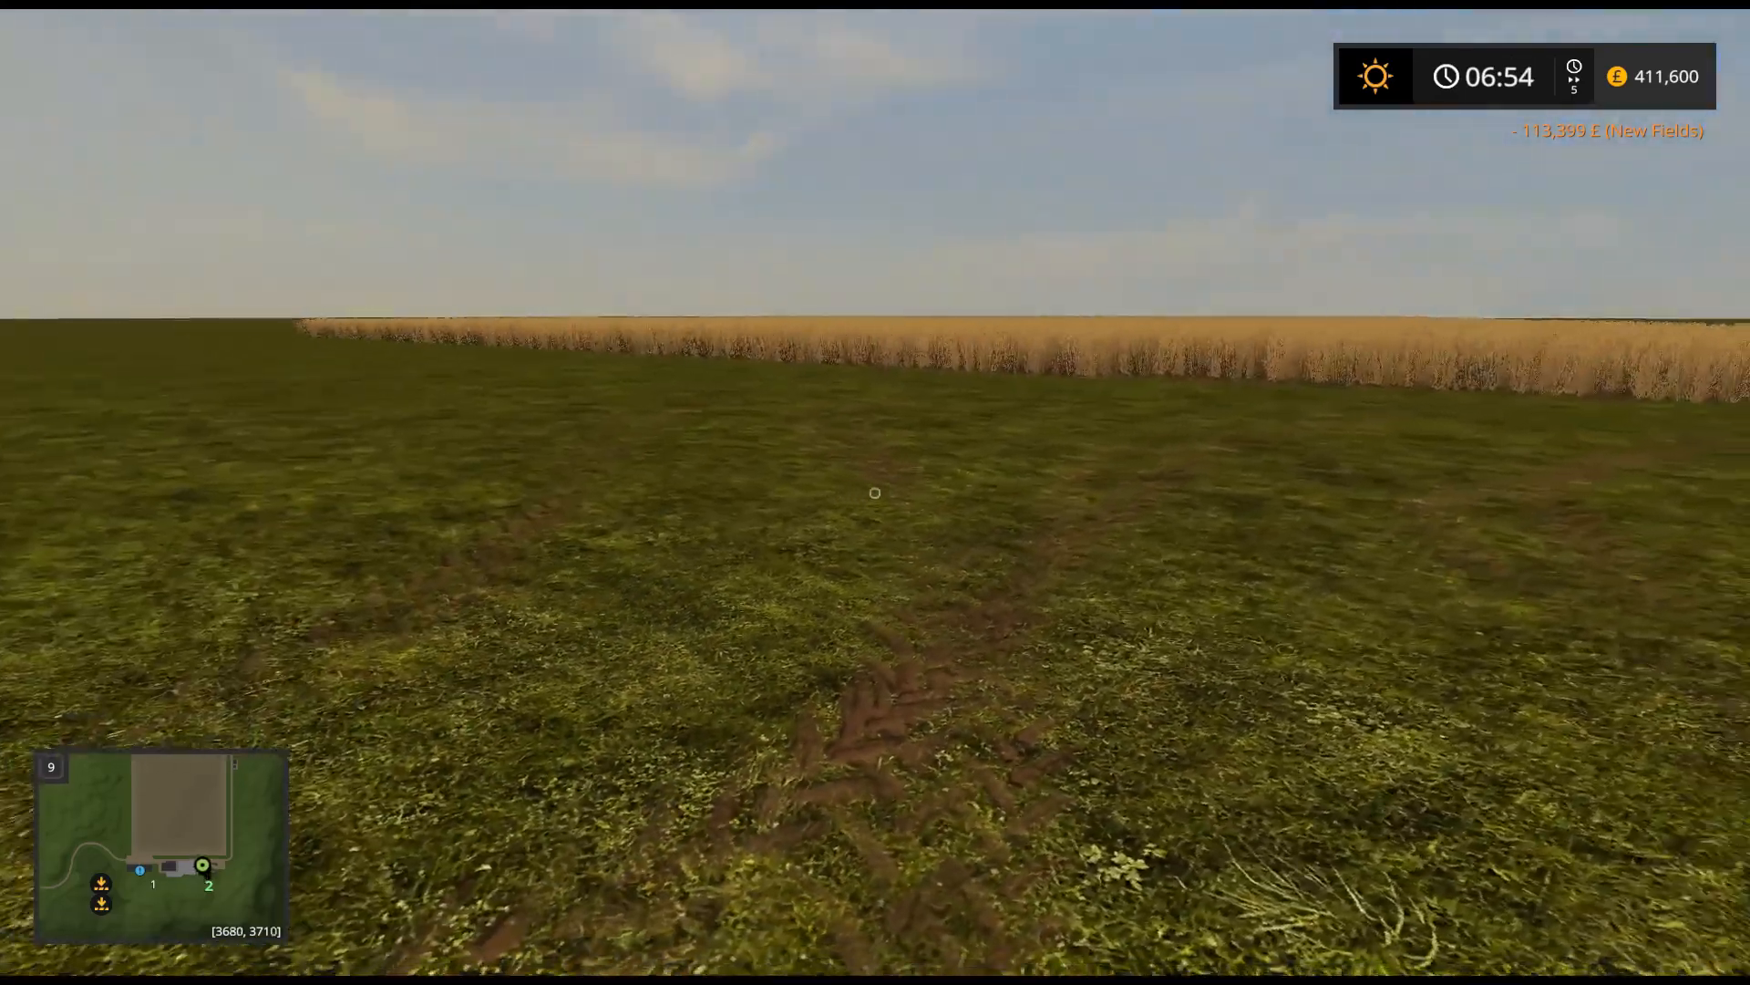
pyautogui.press('w')
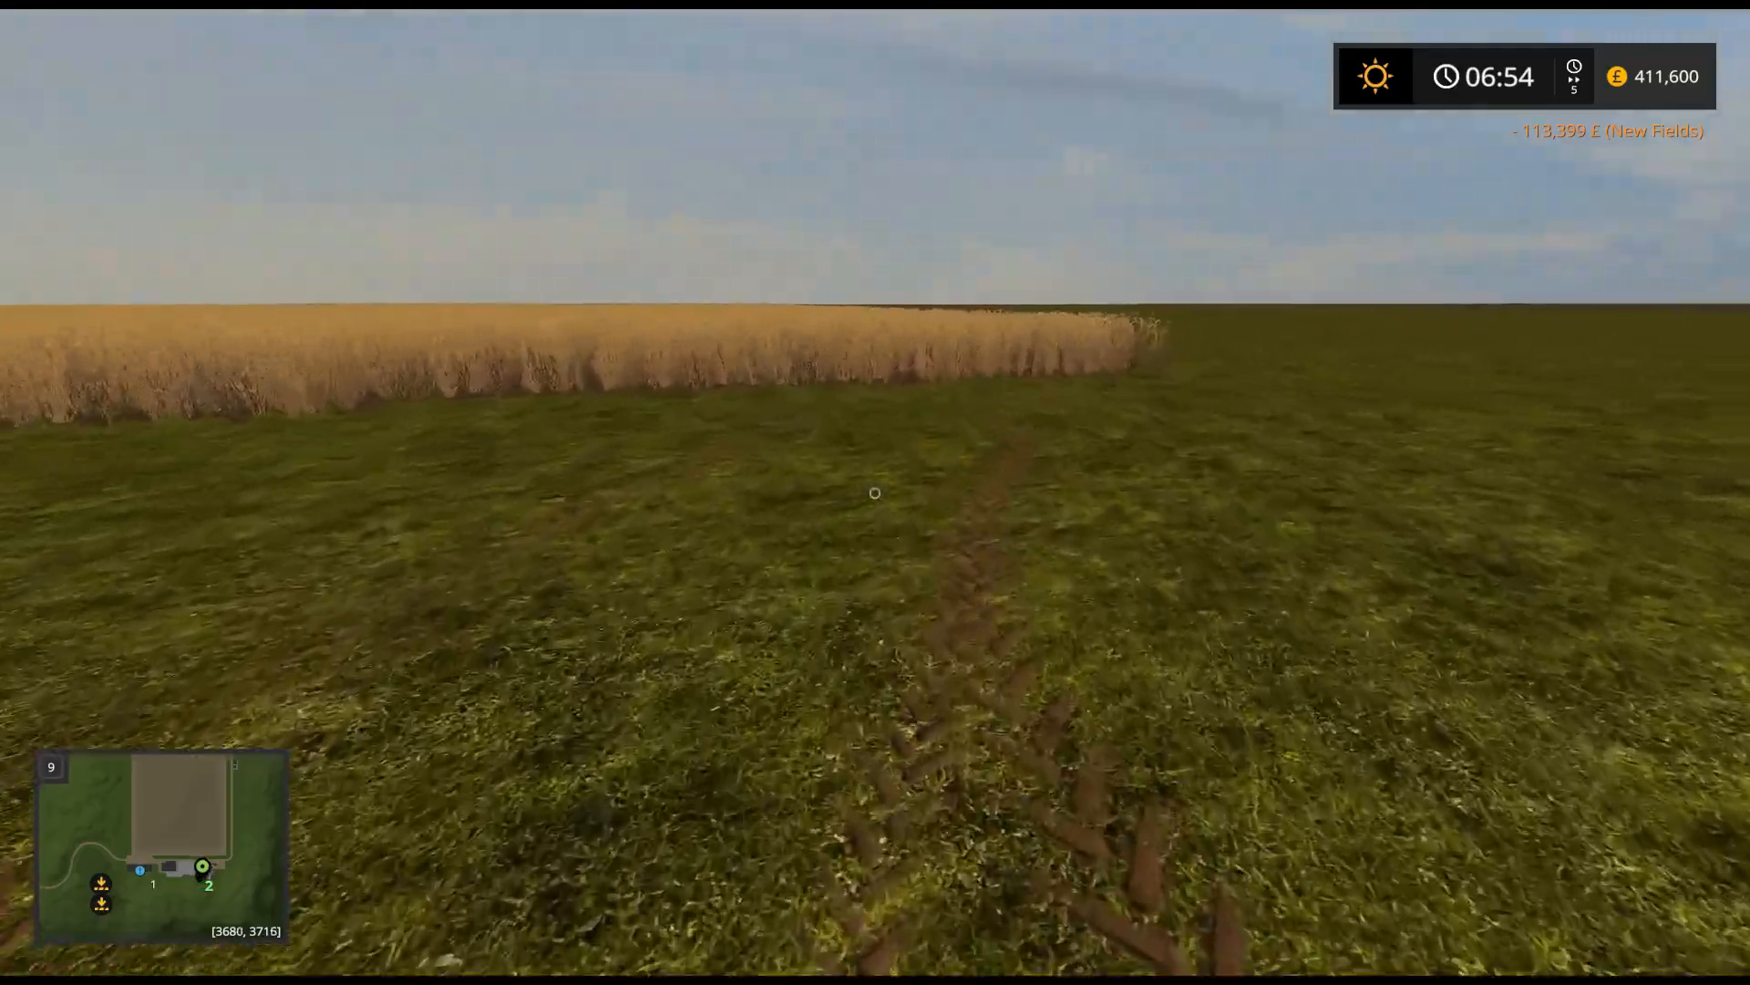
pyautogui.press('w')
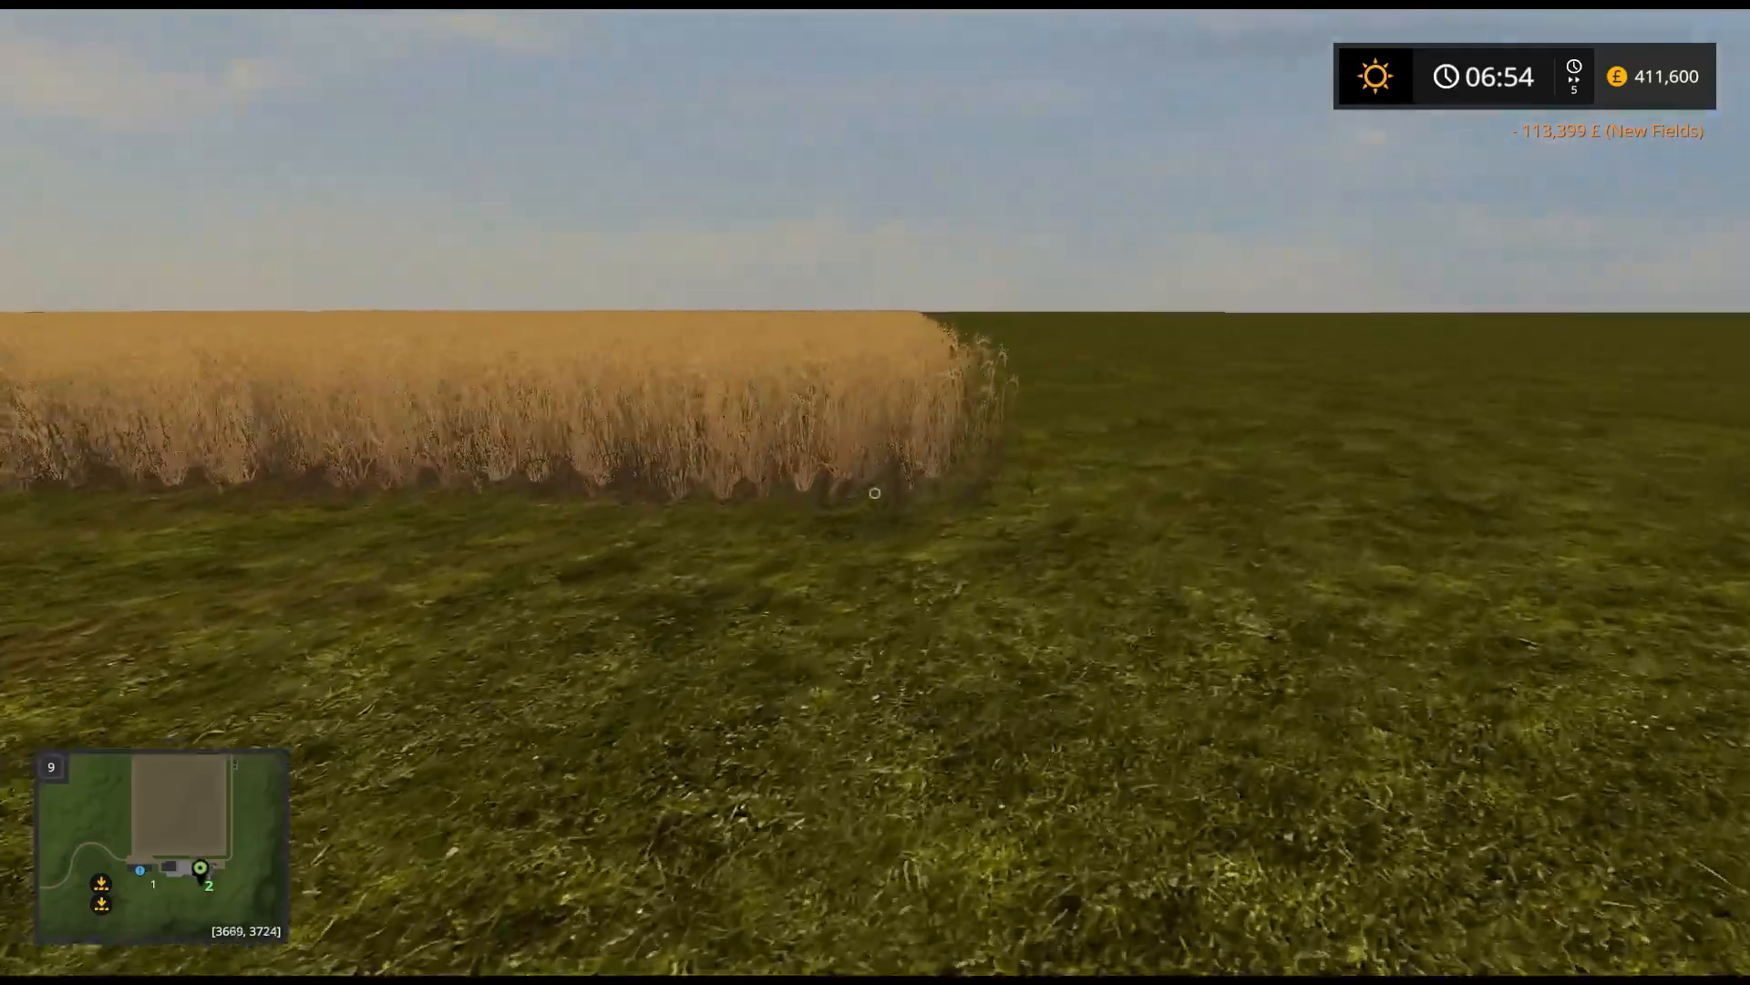
pyautogui.press('s')
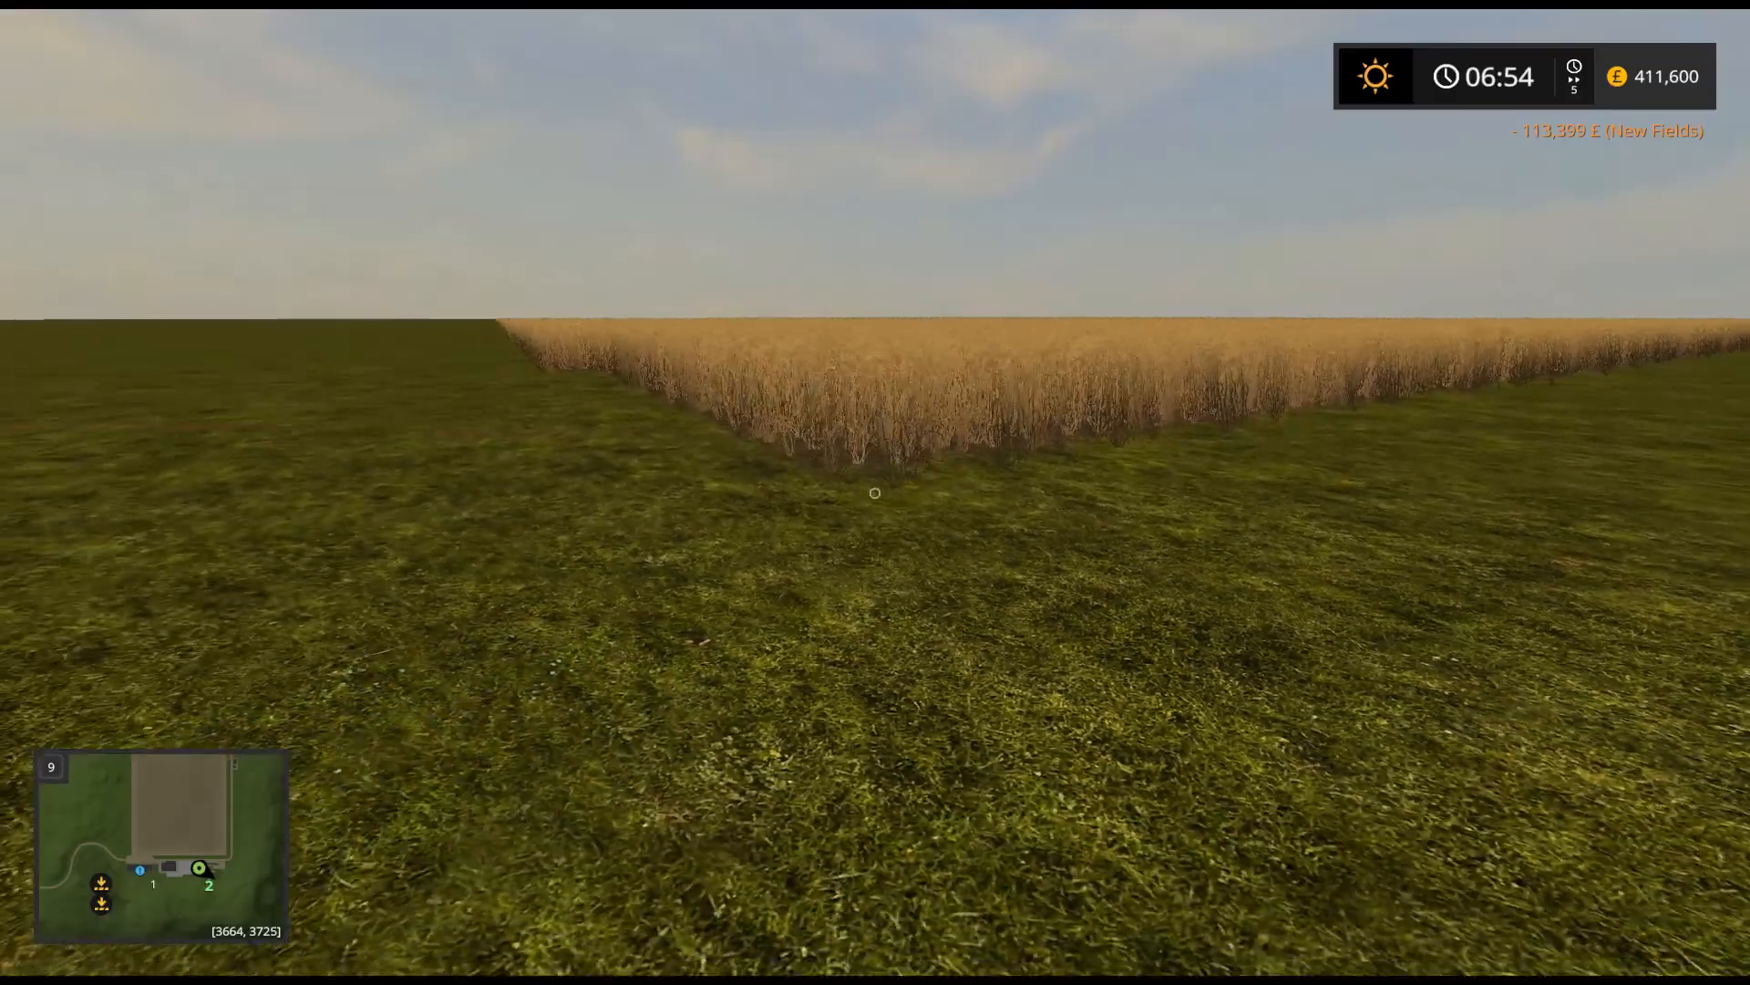
pyautogui.press('w')
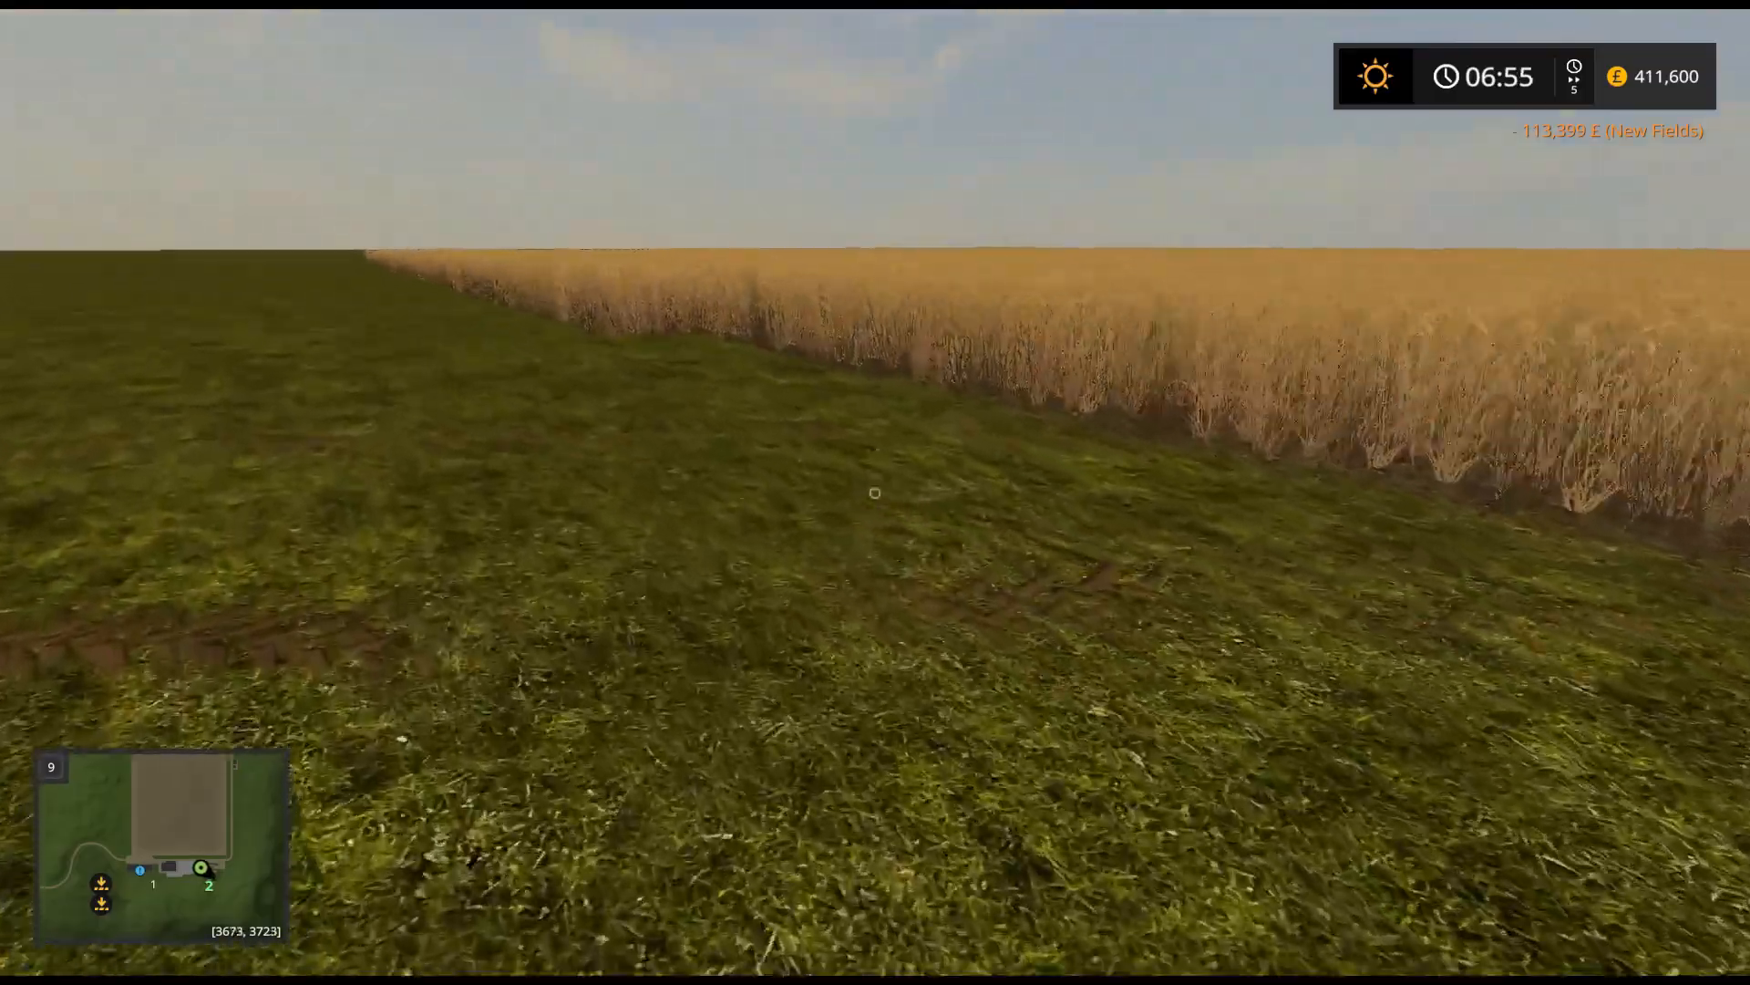
pyautogui.press('s')
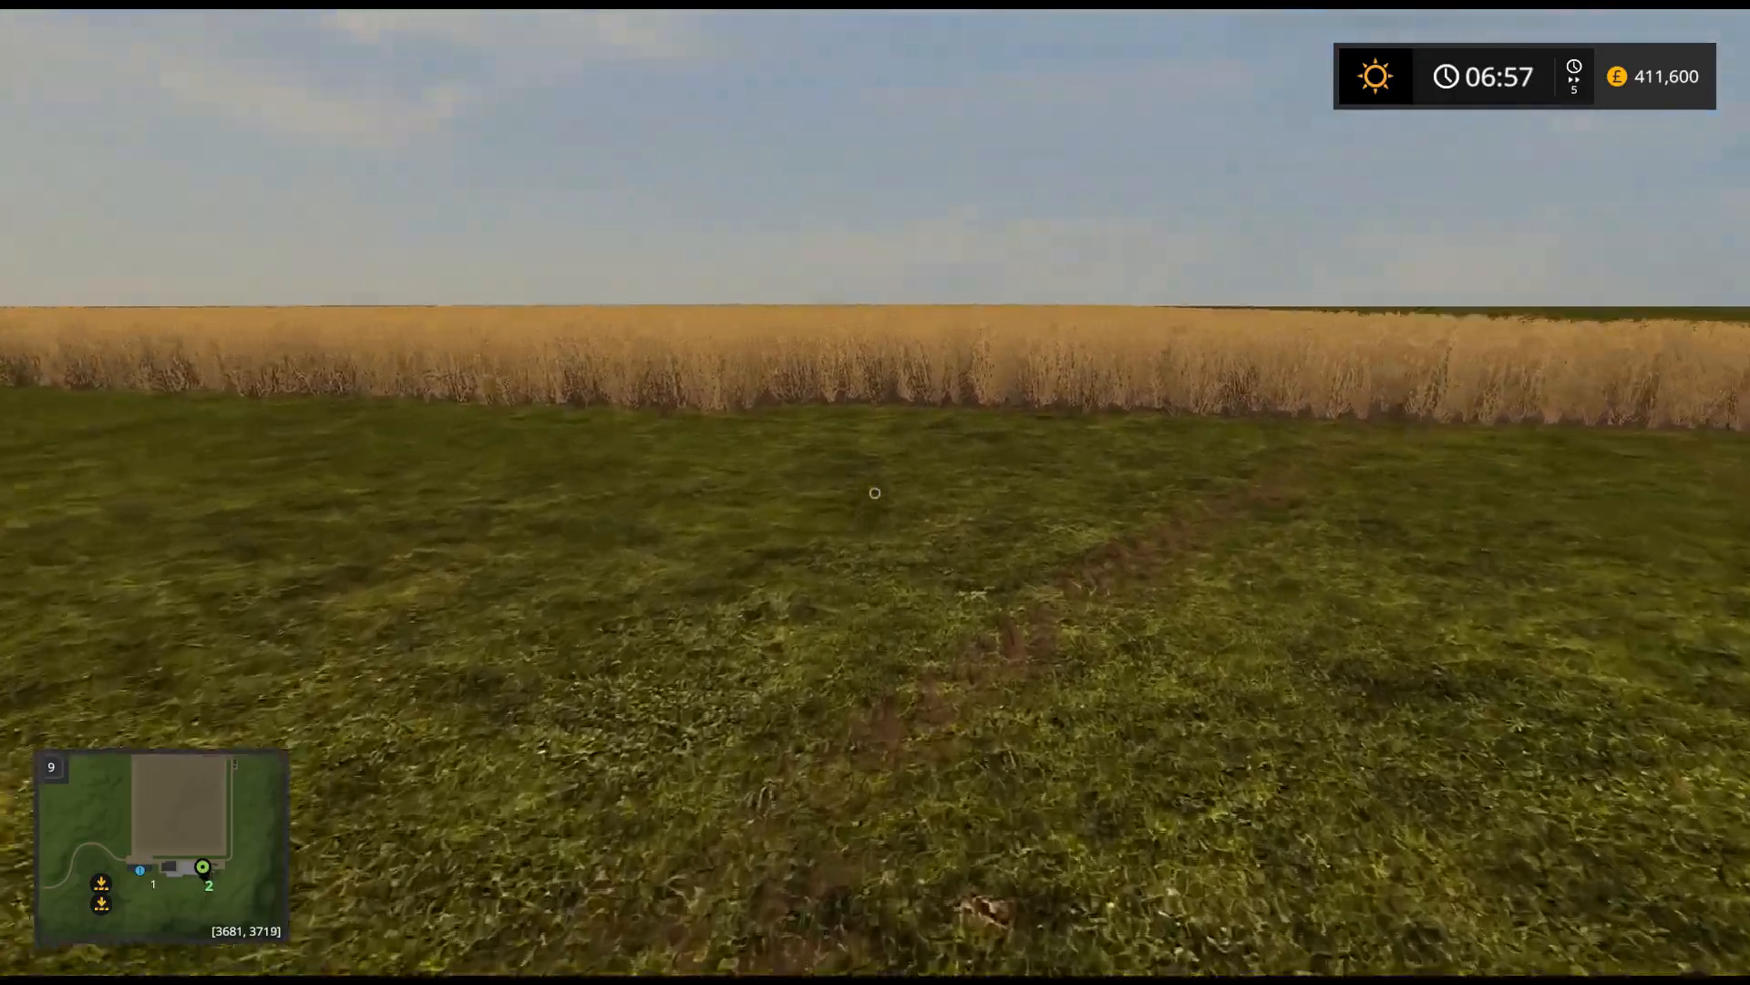
pyautogui.press('w')
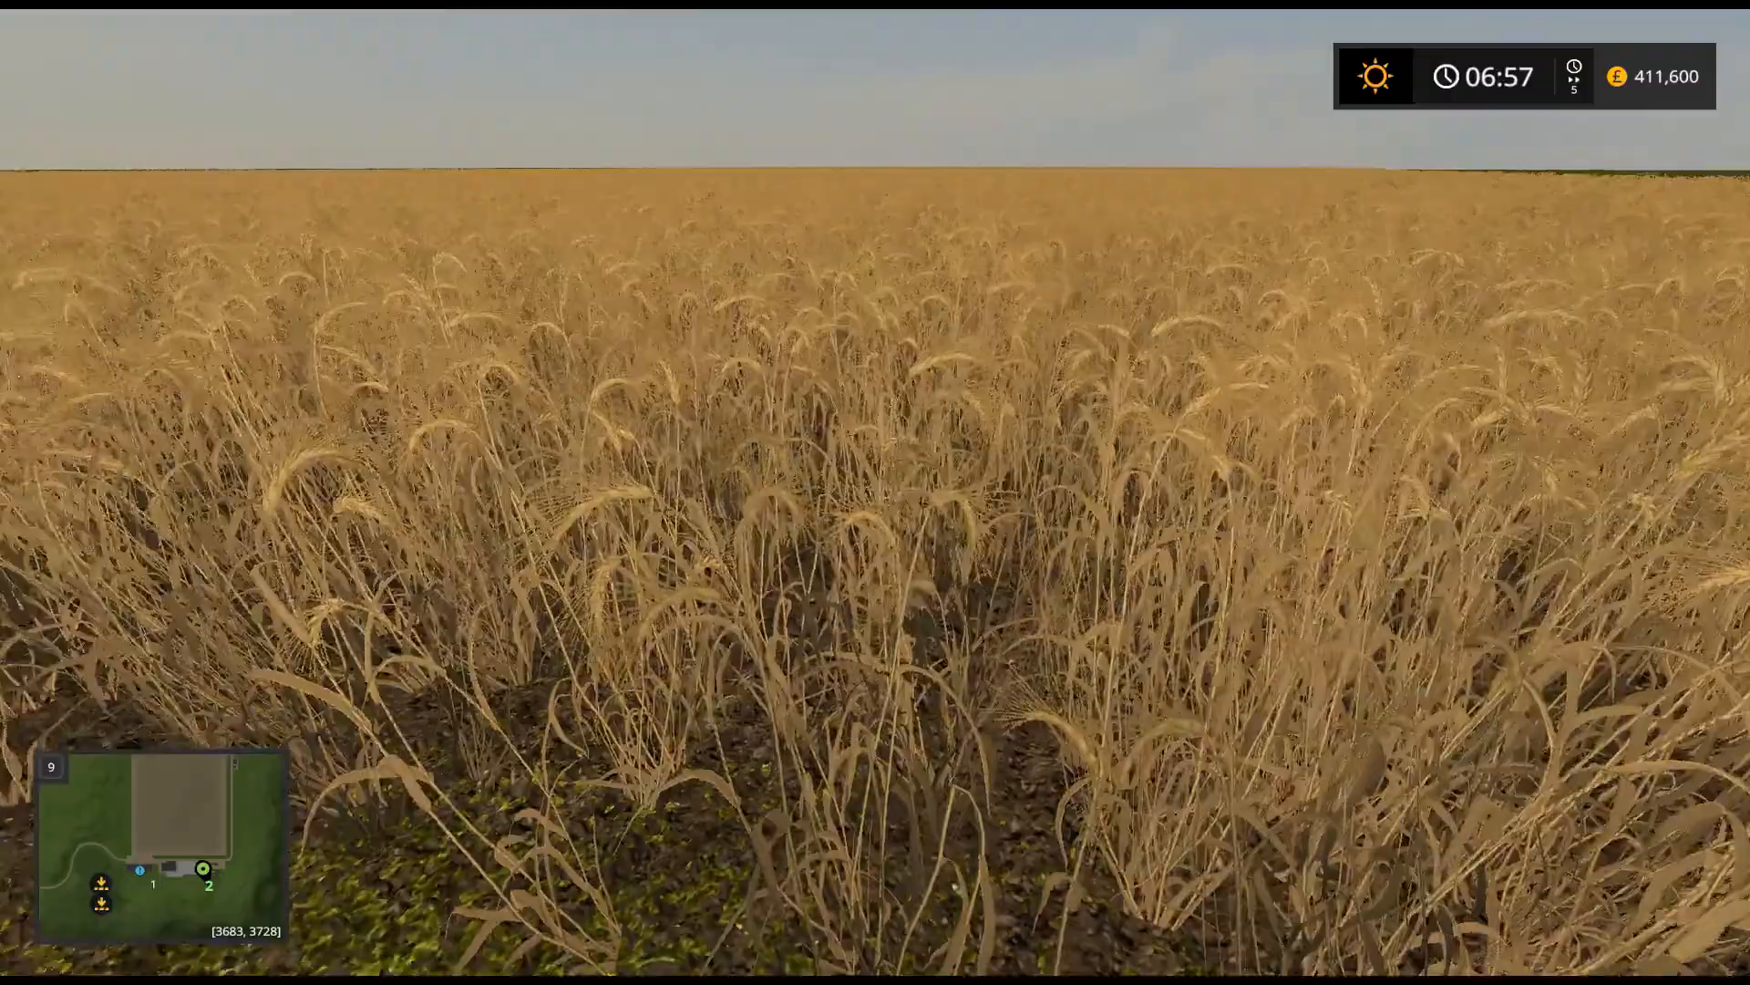
pyautogui.press('s')
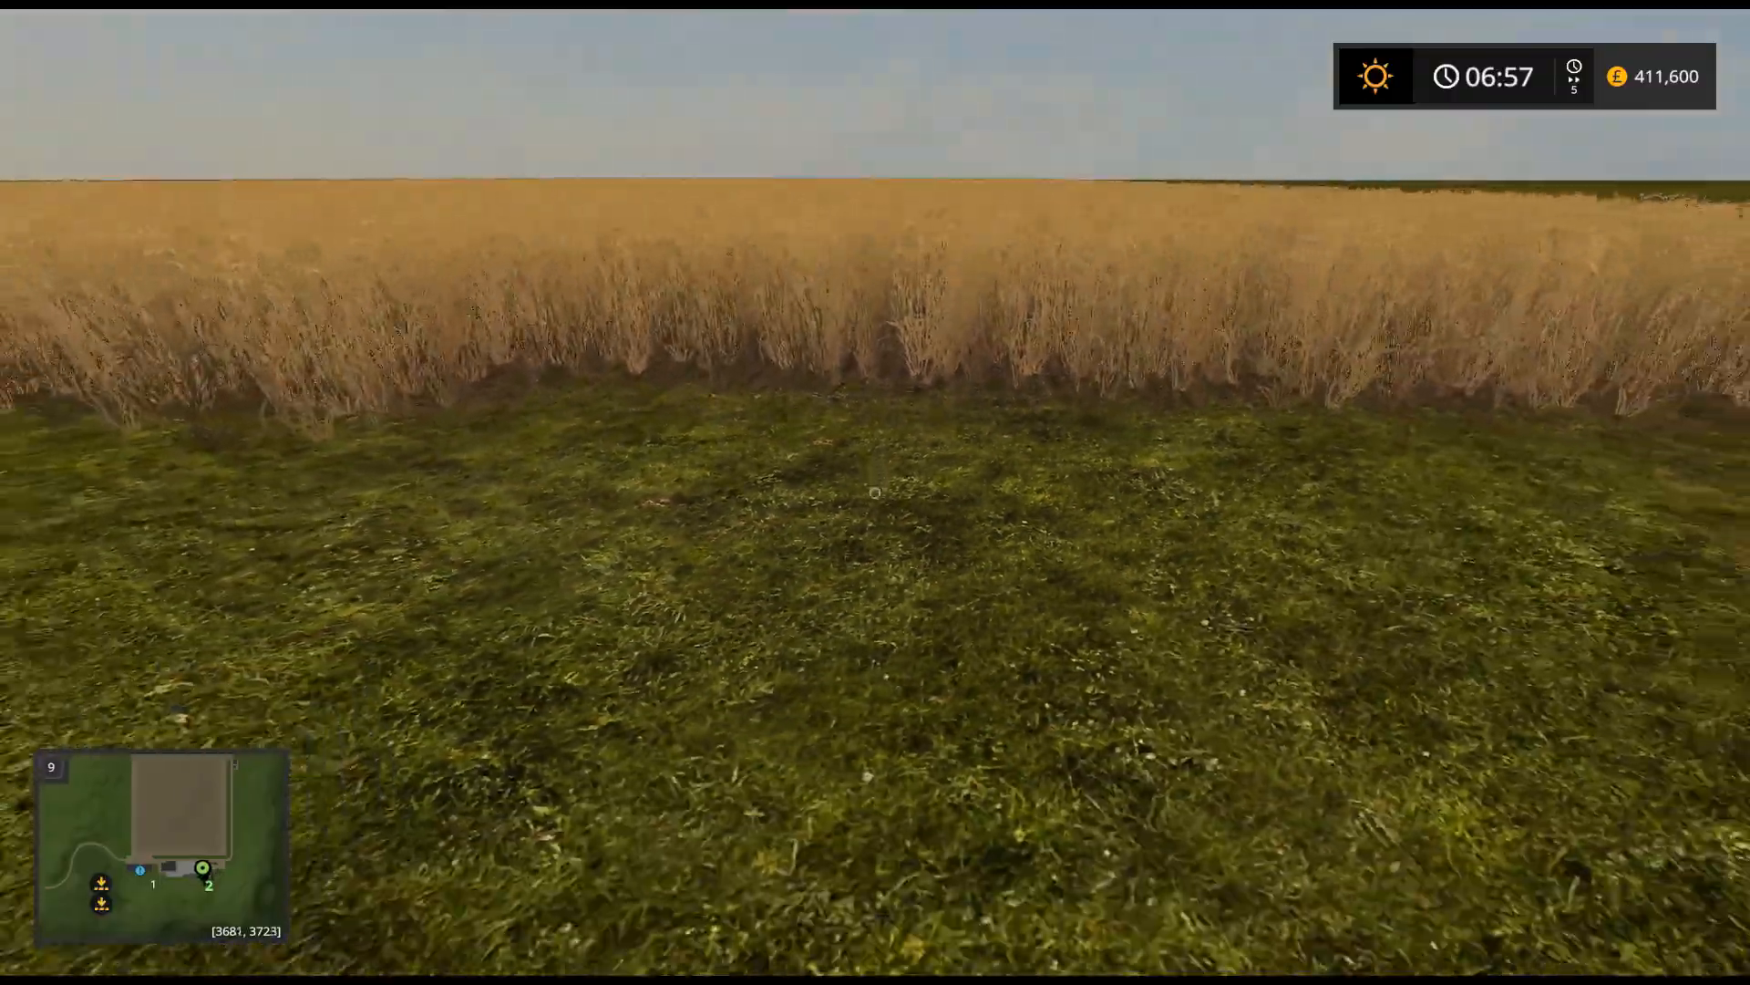
pyautogui.press('w')
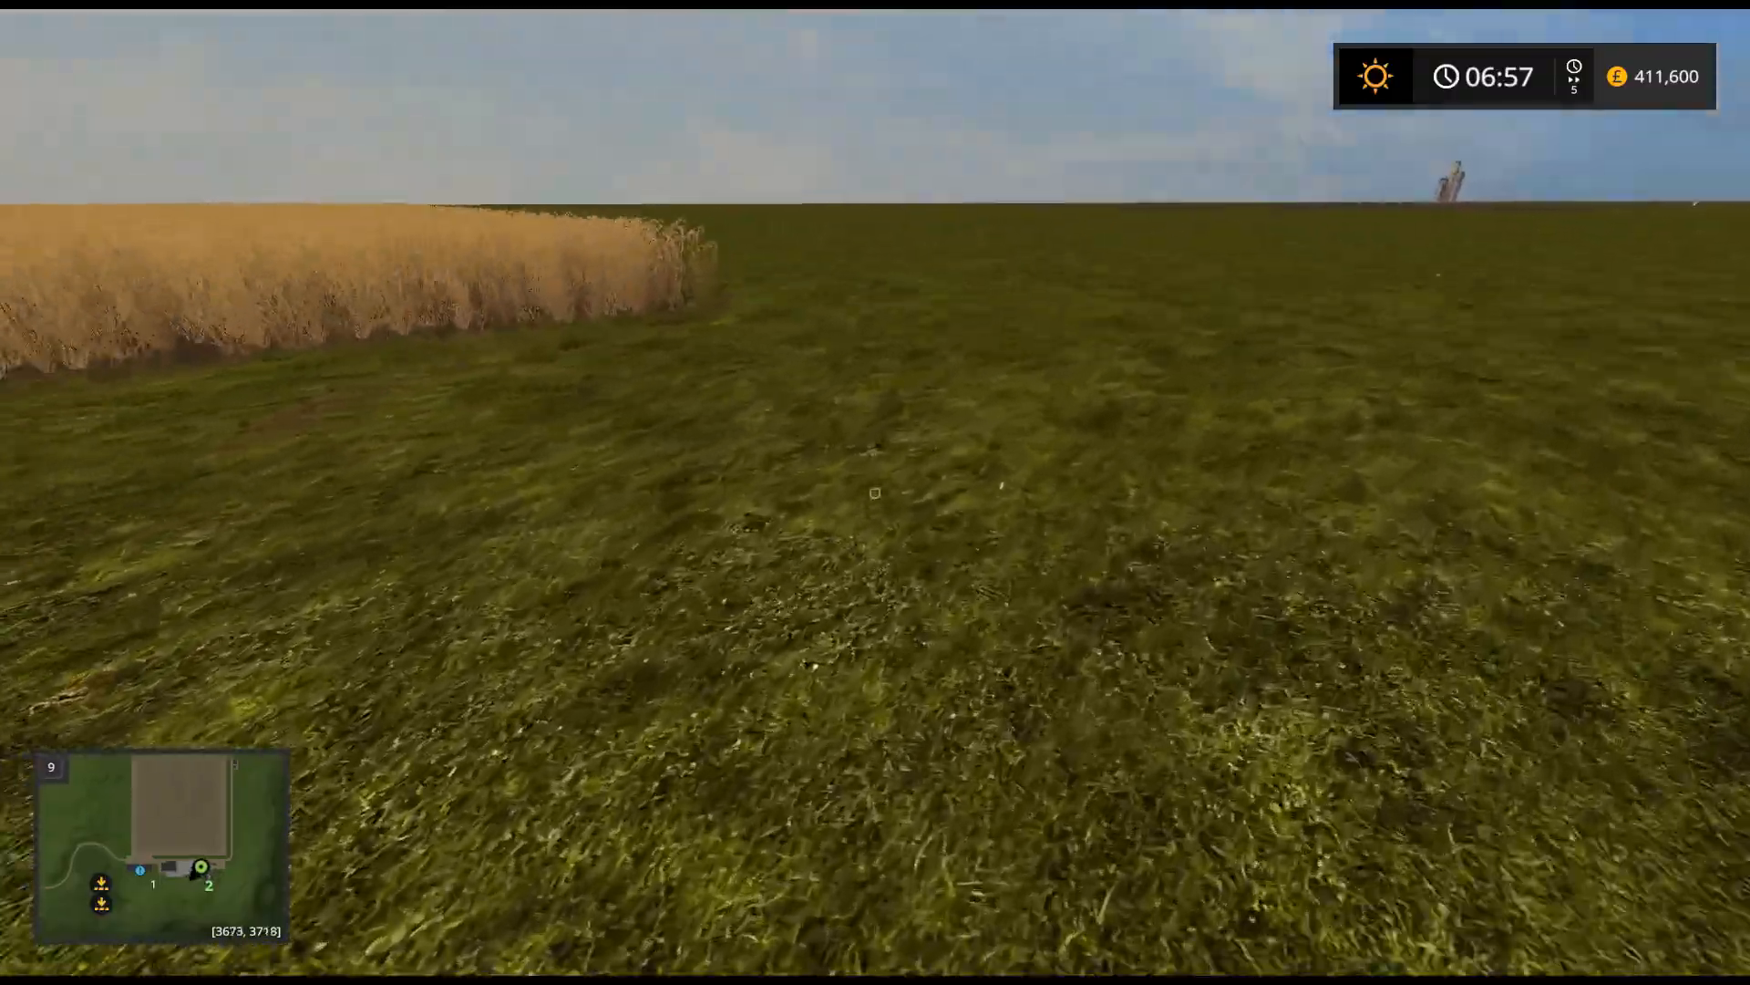
pyautogui.press('w')
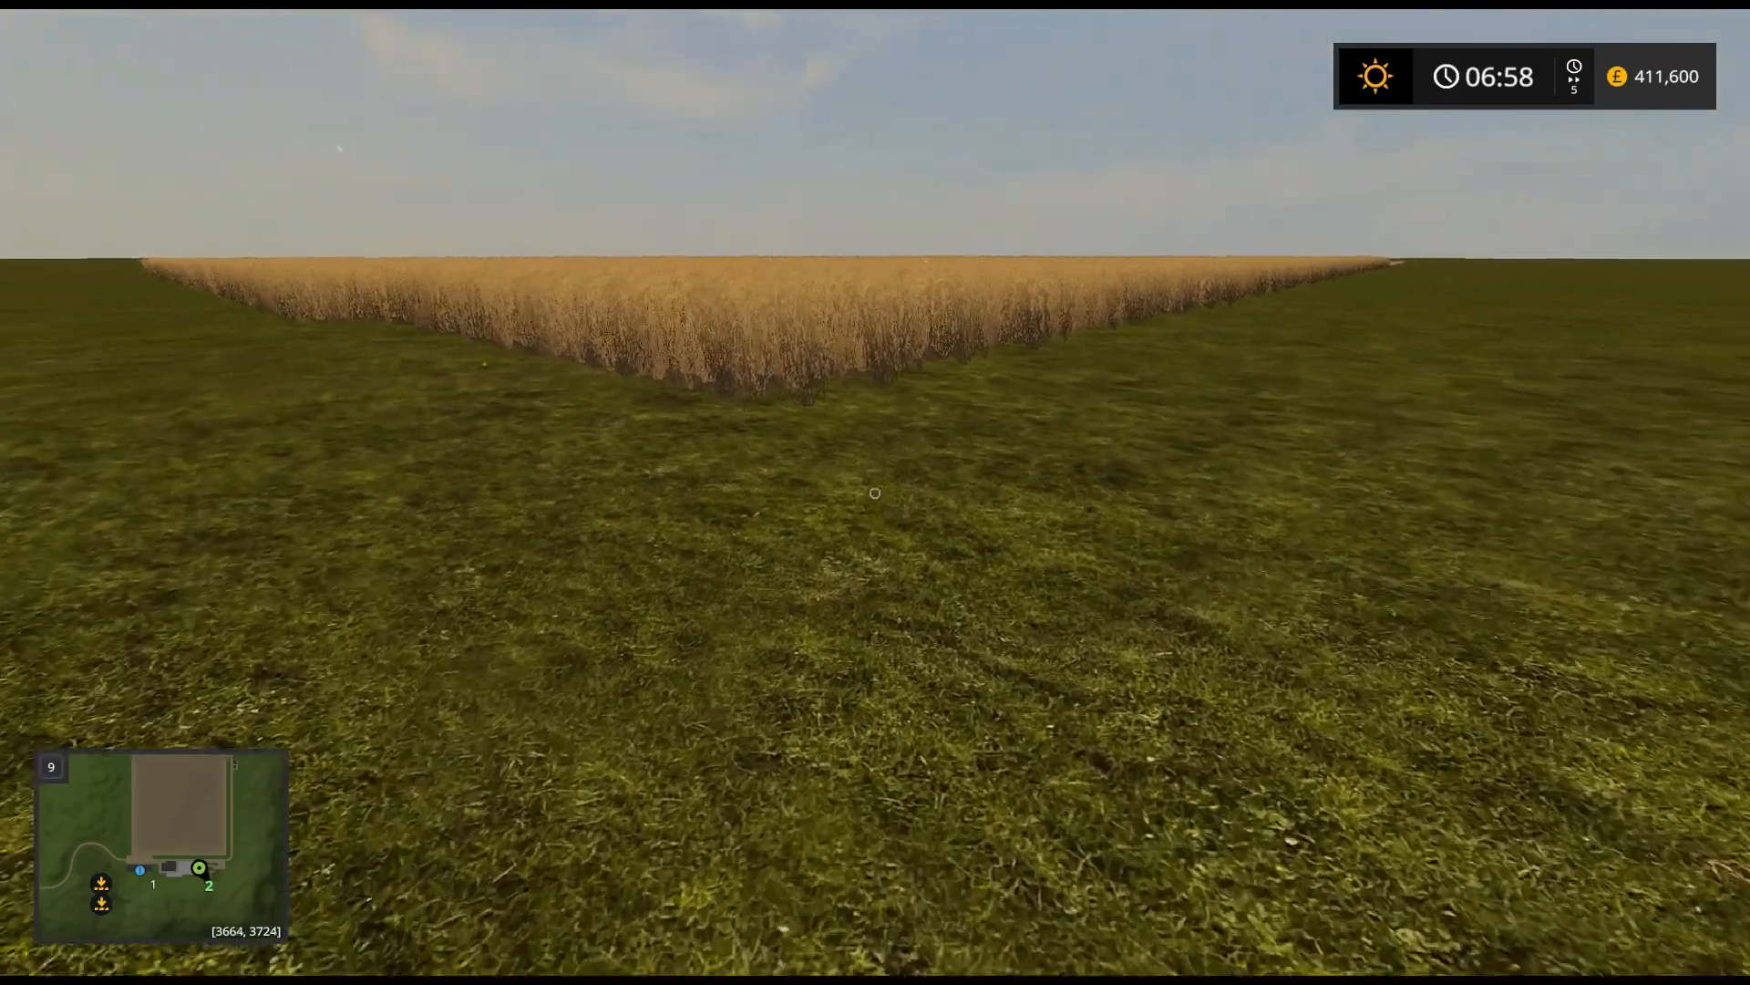
pyautogui.press('w')
pyautogui.press('s')
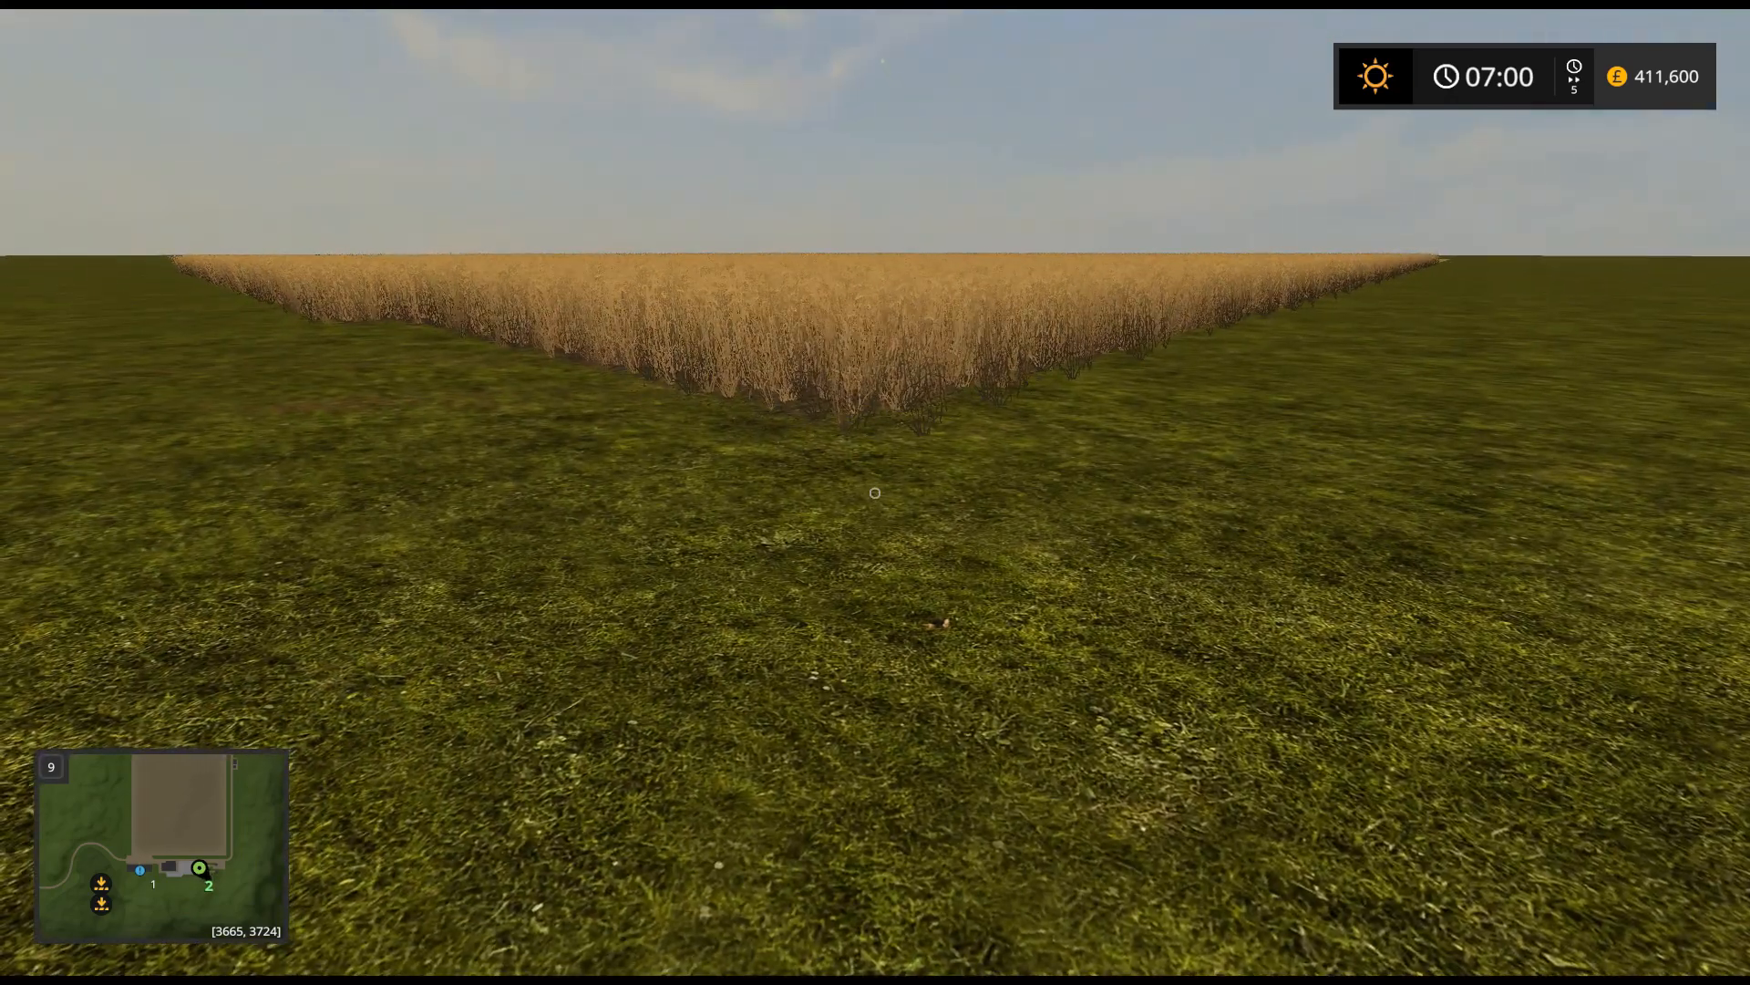
pyautogui.press('a')
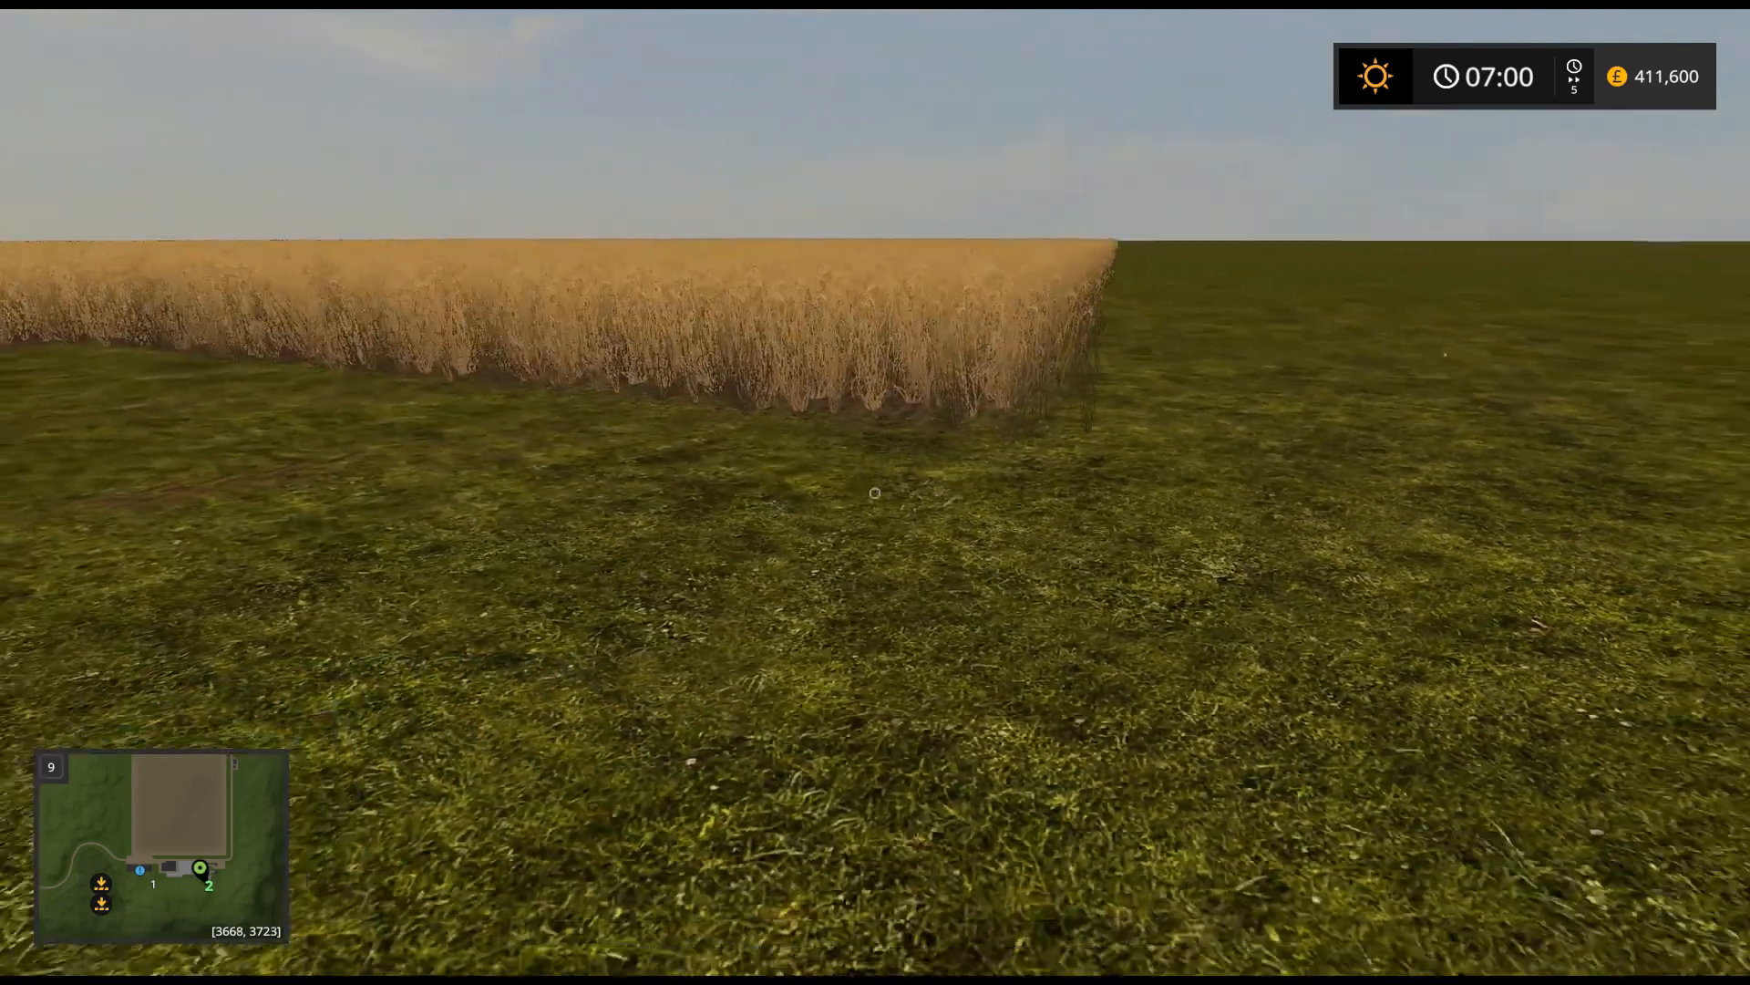